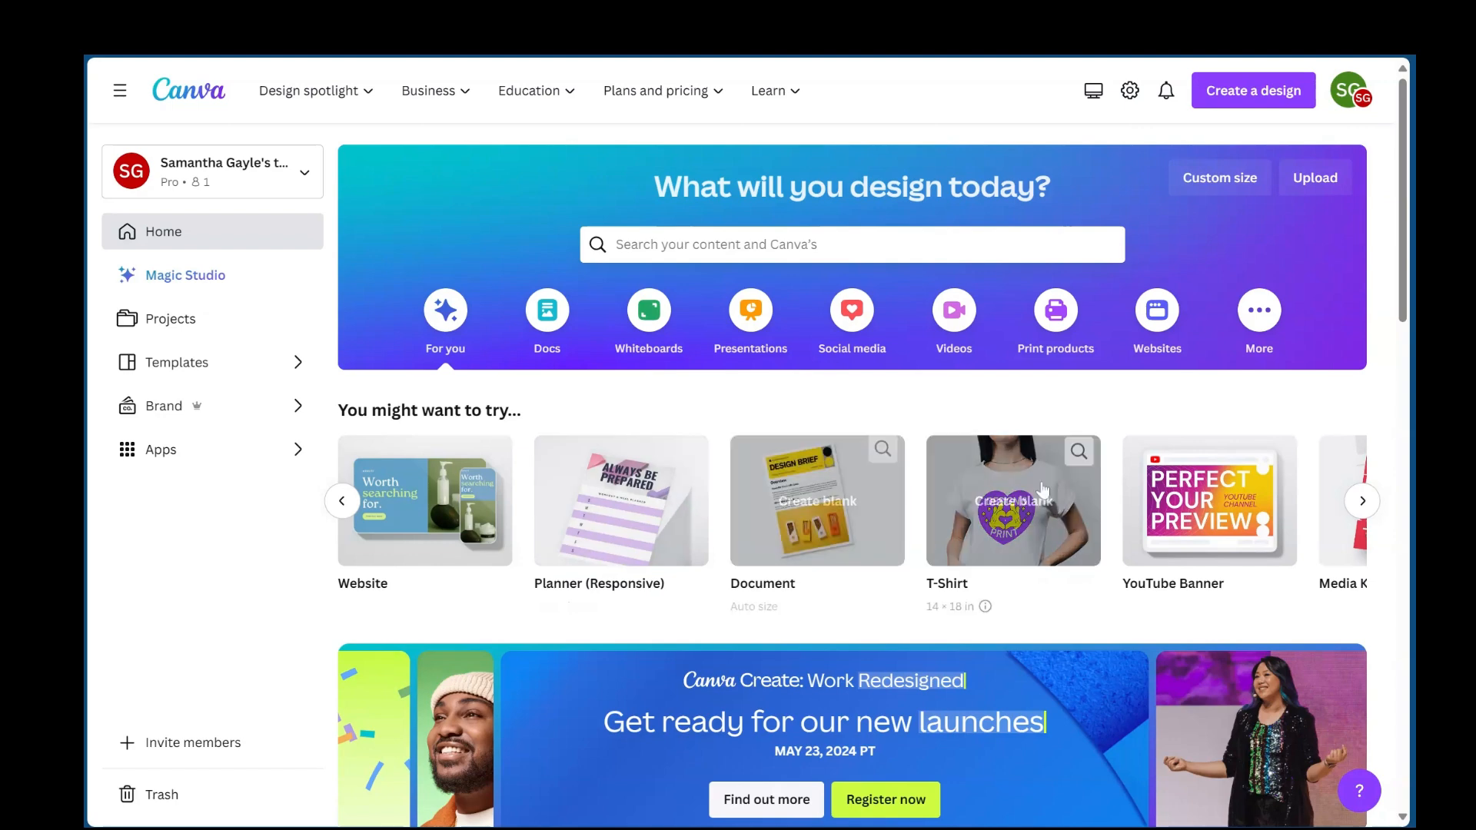
# - Browse the suggested design types on the home page through to the end of the row
pyautogui.click(1347, 516)
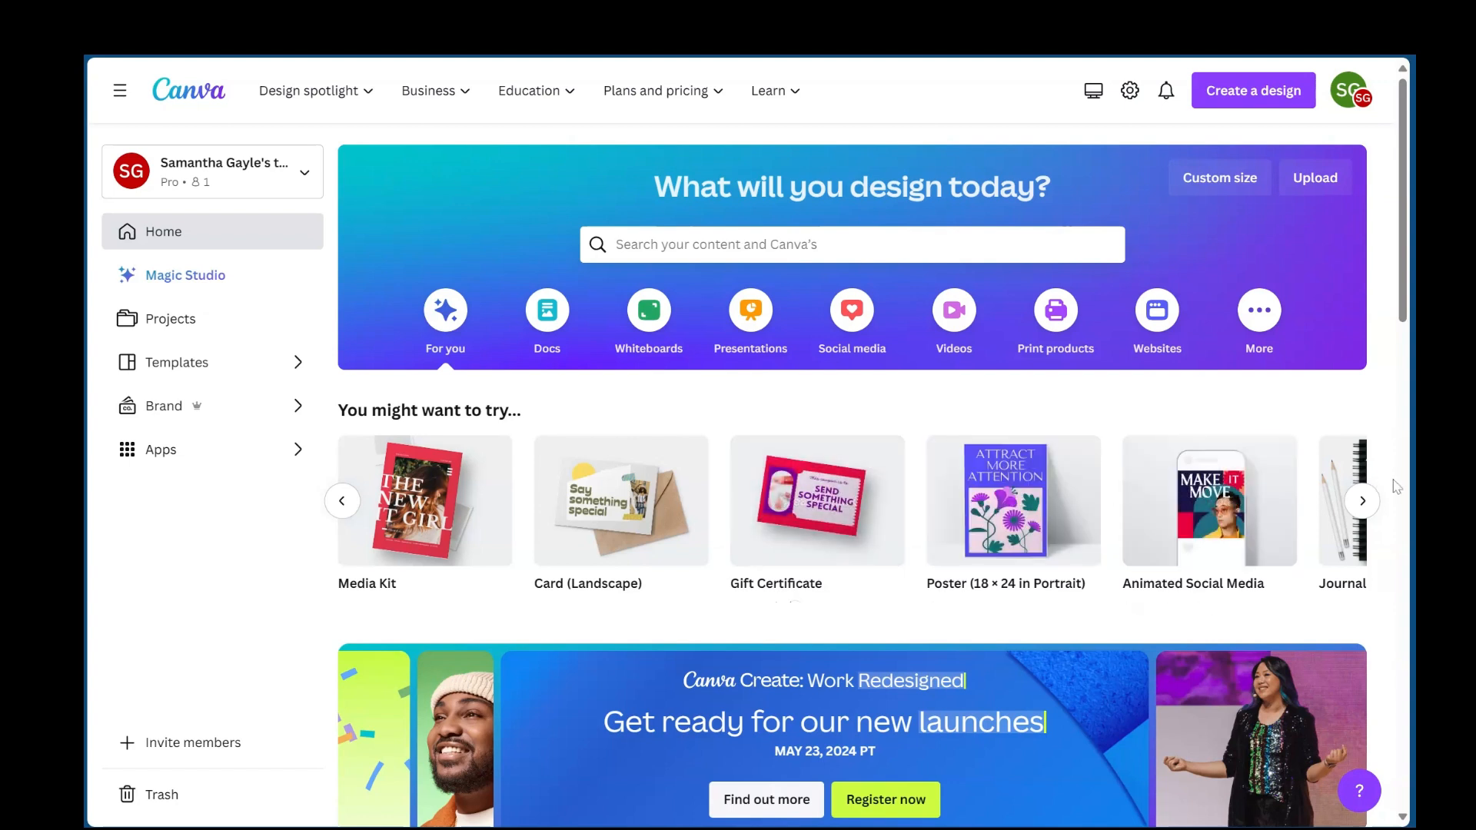
pyautogui.click(1363, 501)
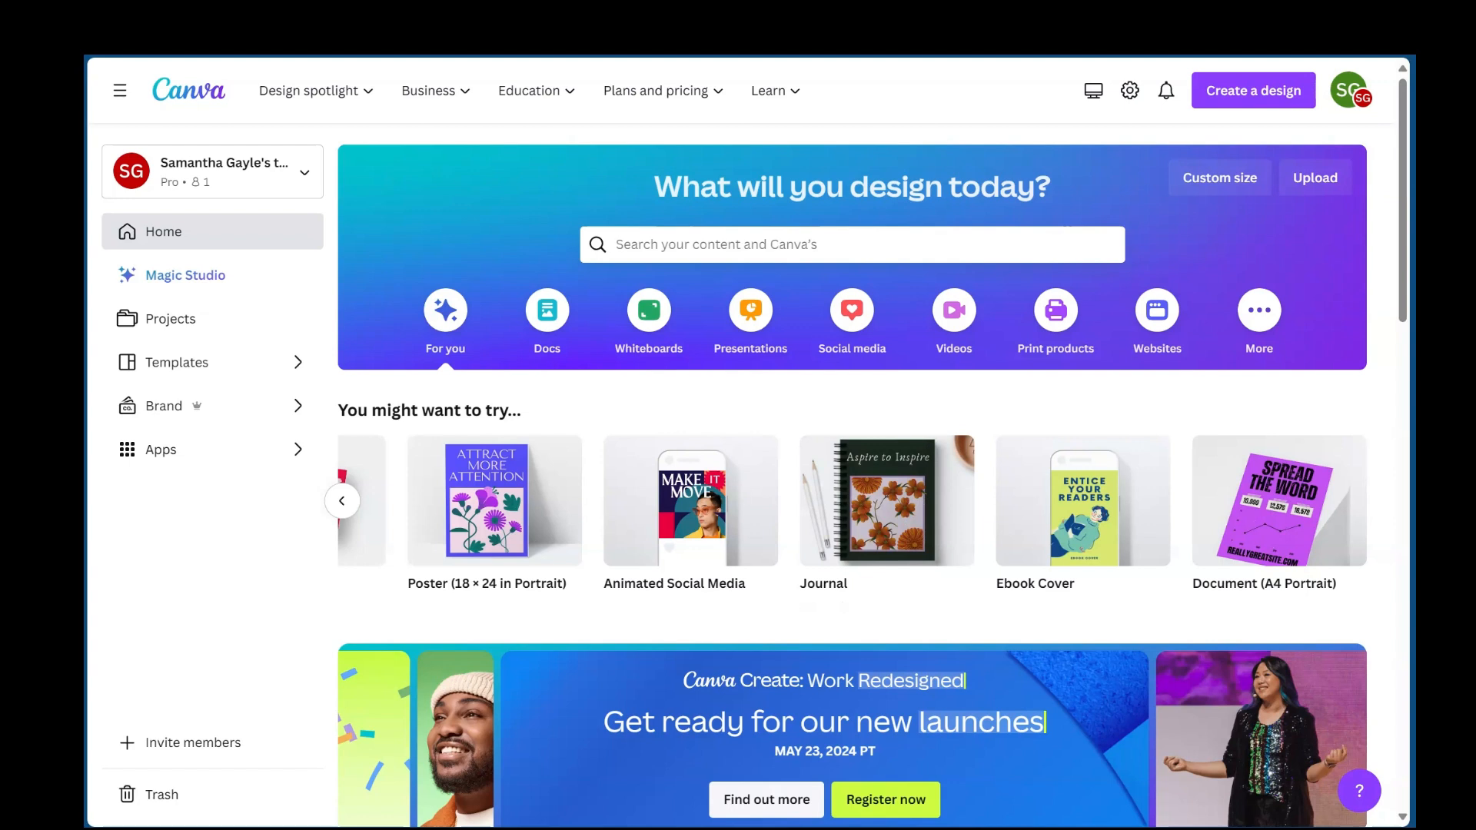
pyautogui.scroll(-2, 1049, 529)
pyautogui.scroll(1, 1049, 529)
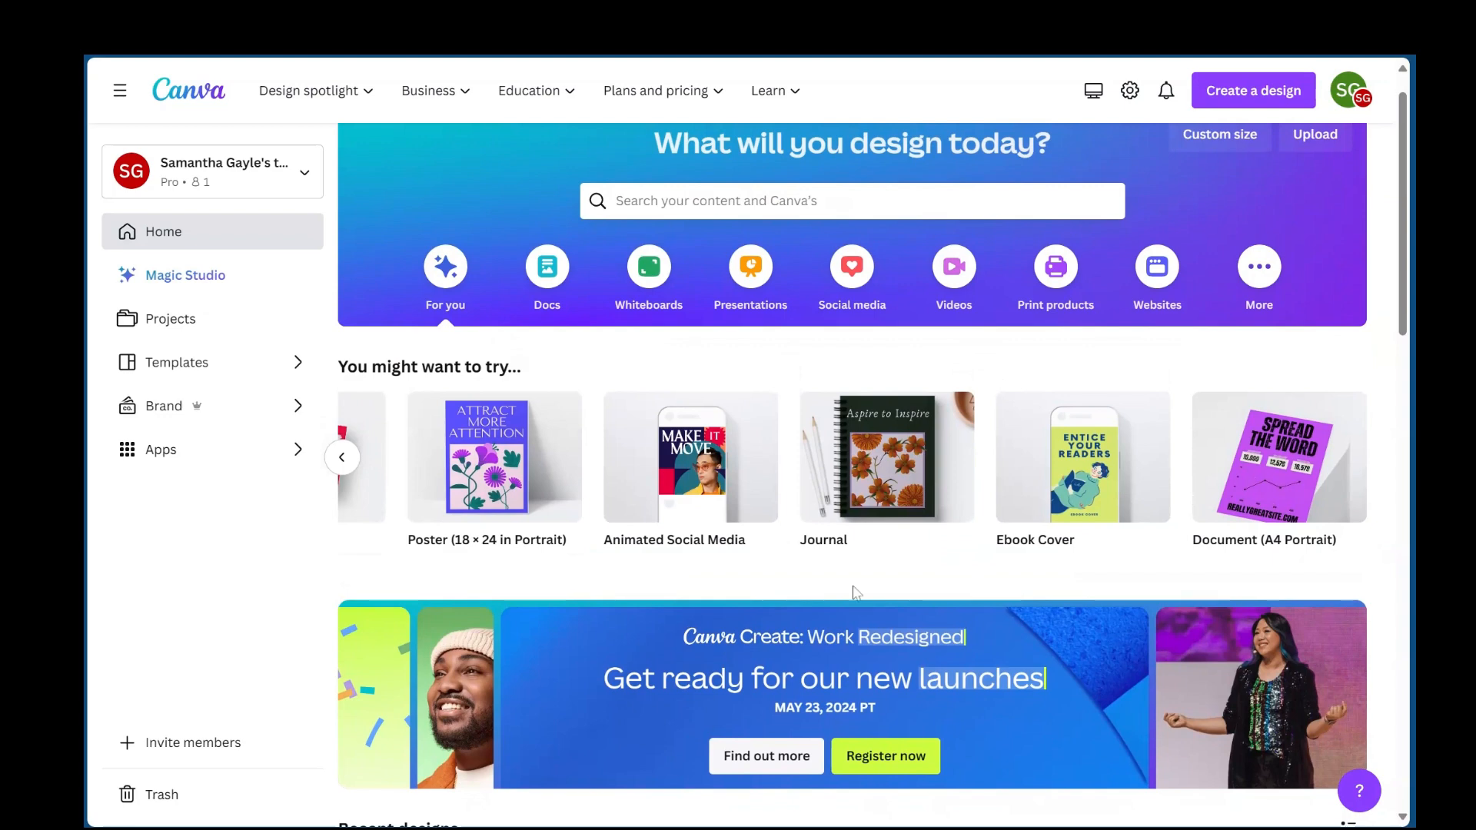
pyautogui.scroll(-3, 855, 592)
pyautogui.scroll(-2, 855, 592)
pyautogui.scroll(4, 855, 592)
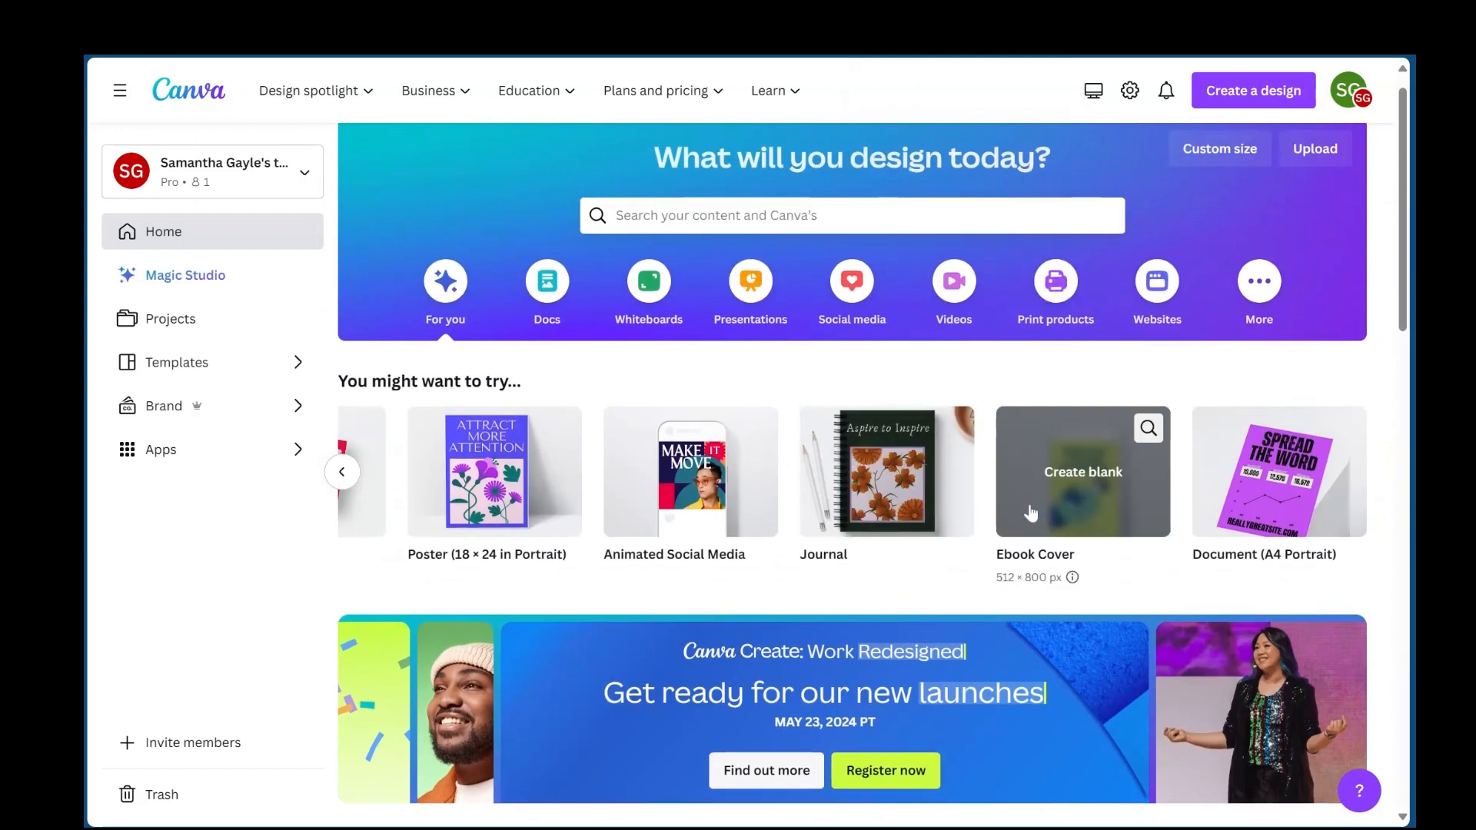
# - View the custom size form with its unit choices, and view the options for starting from an uploaded file, closing each
pyautogui.click(1231, 153)
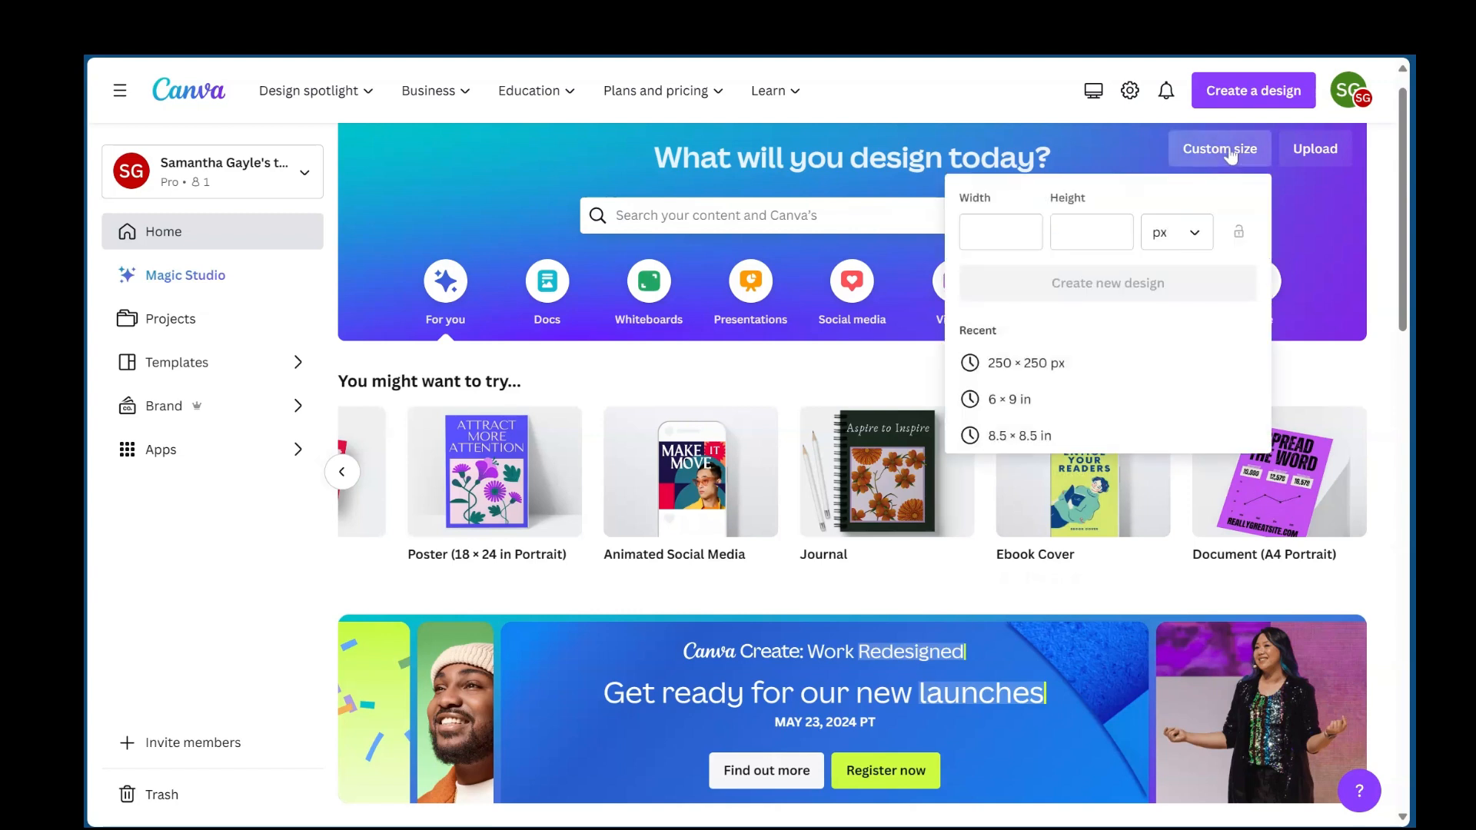
pyautogui.click(1168, 243)
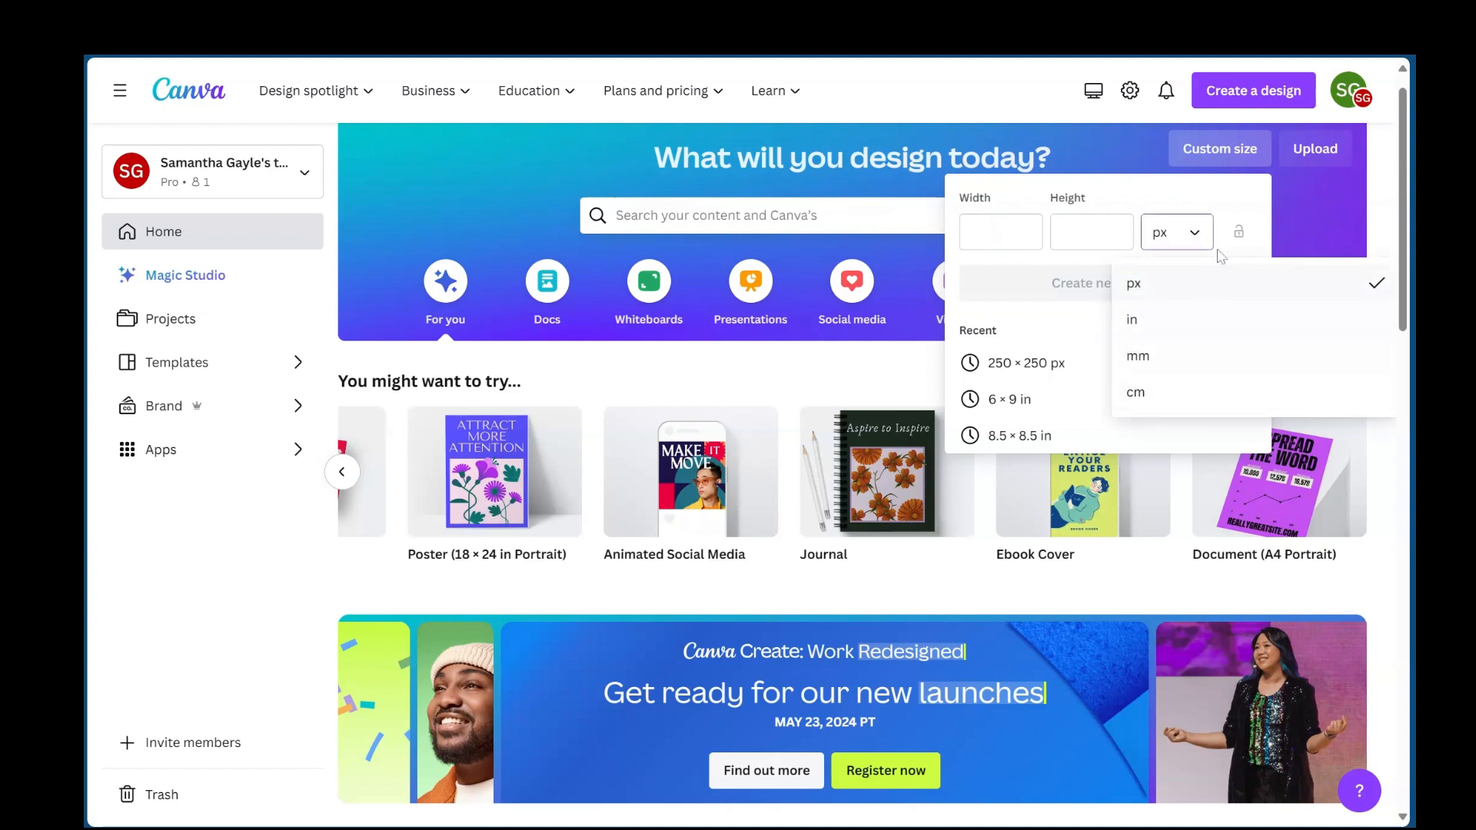
pyautogui.click(1387, 203)
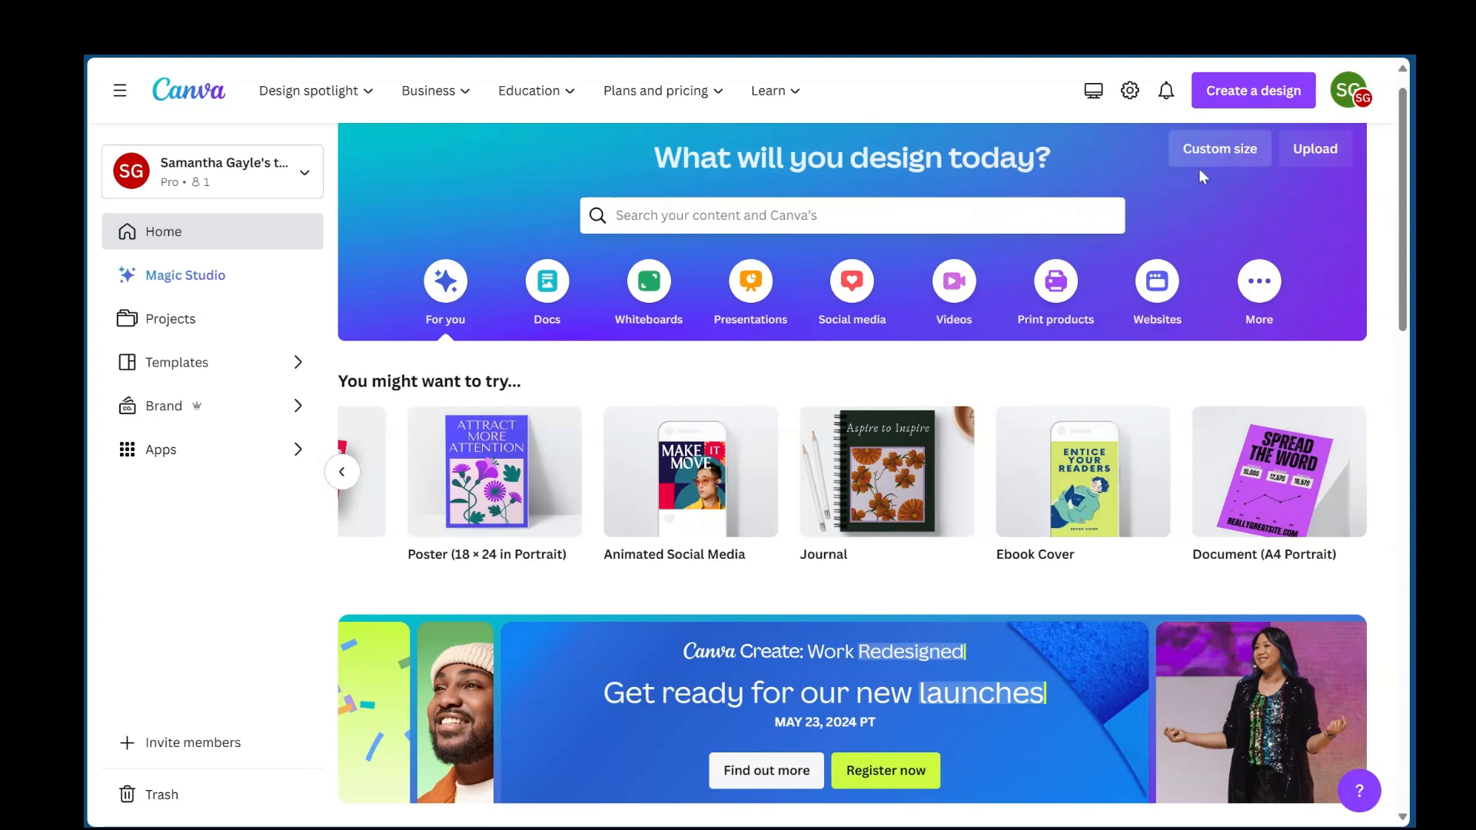
pyautogui.click(1313, 153)
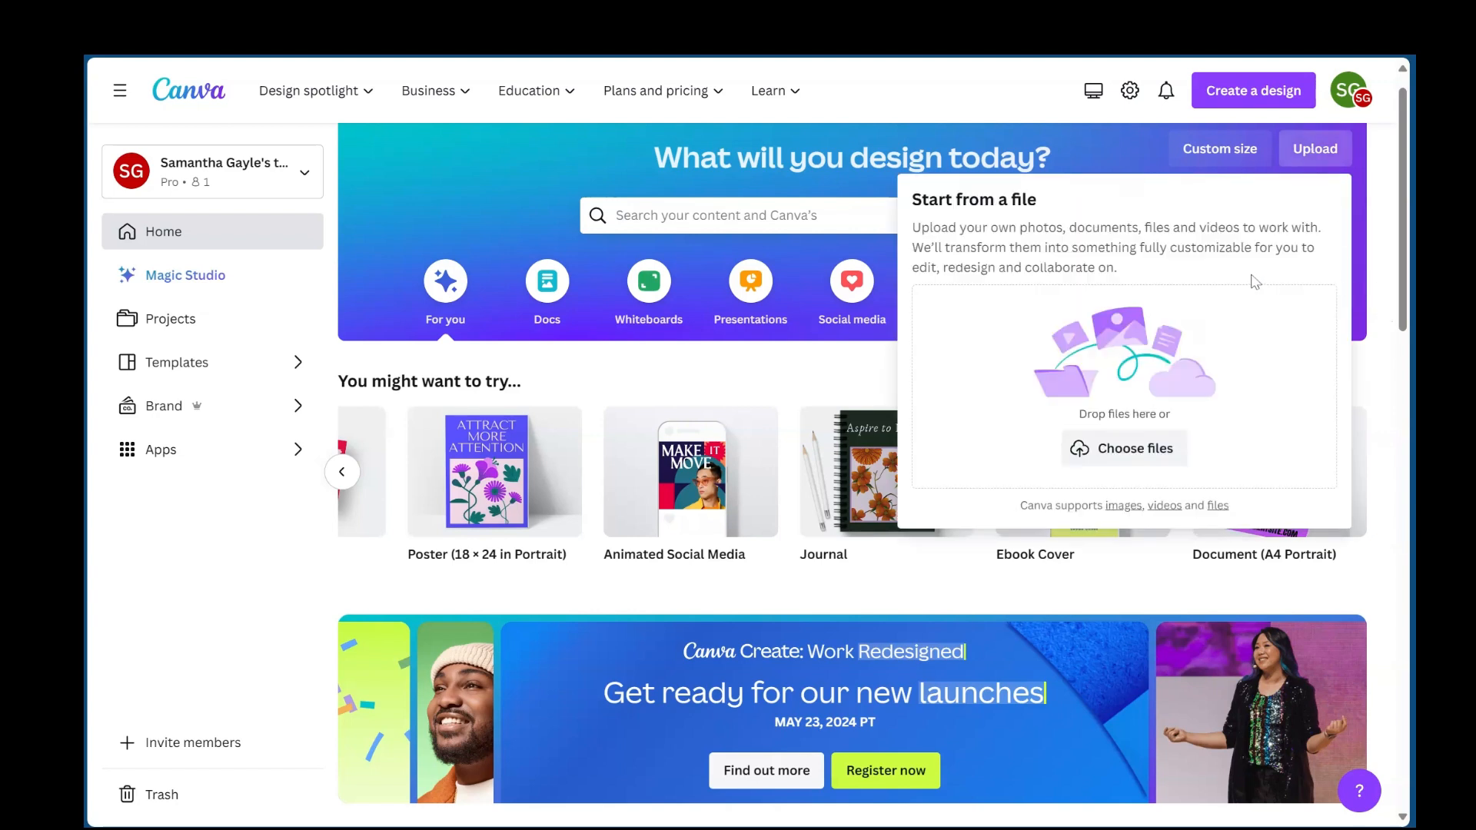
pyautogui.click(1380, 288)
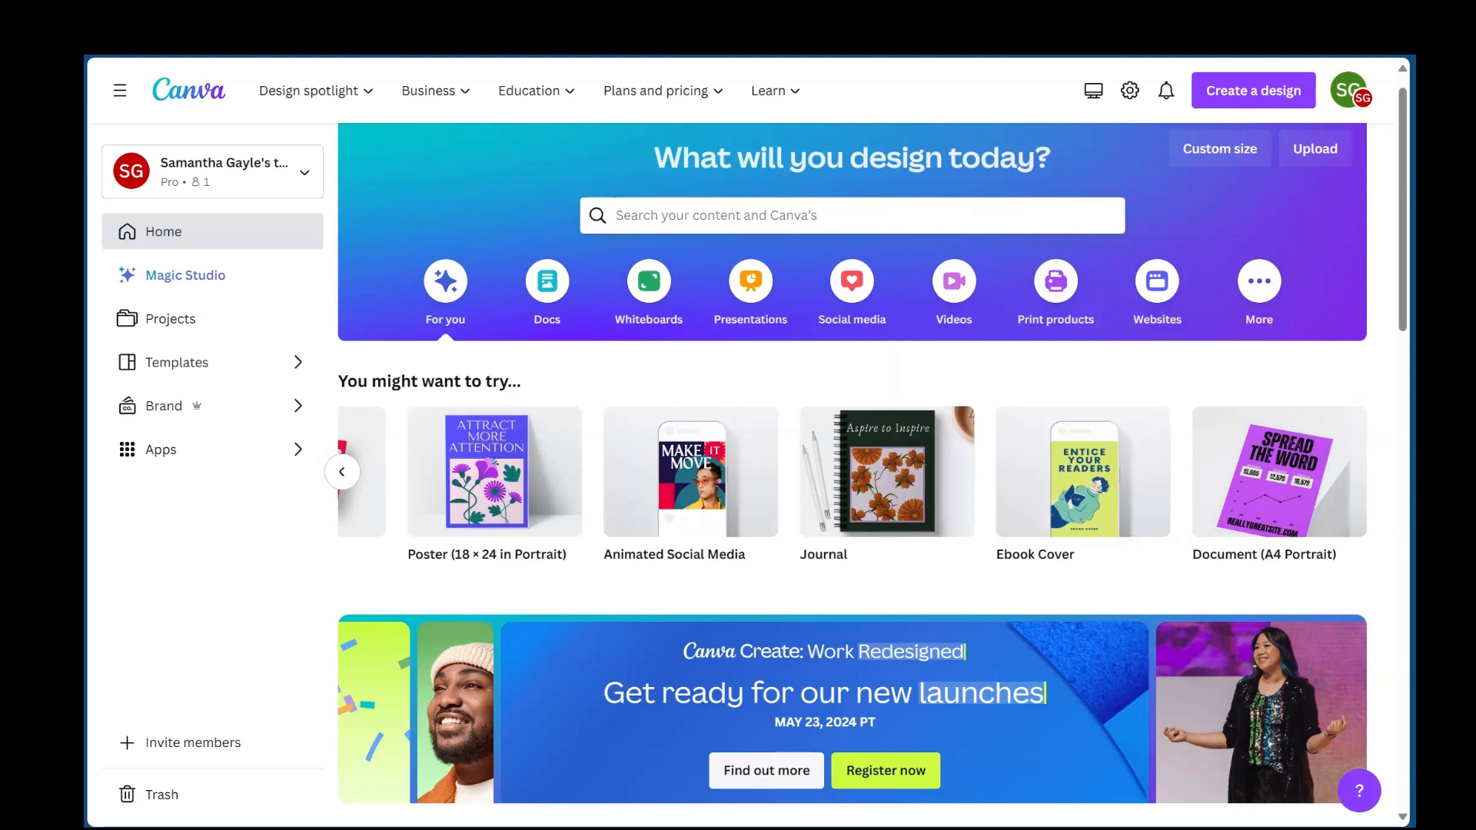
# - Look through the recent designs on the home page and return to the start of the page
pyautogui.scroll(-5, 1015, 547)
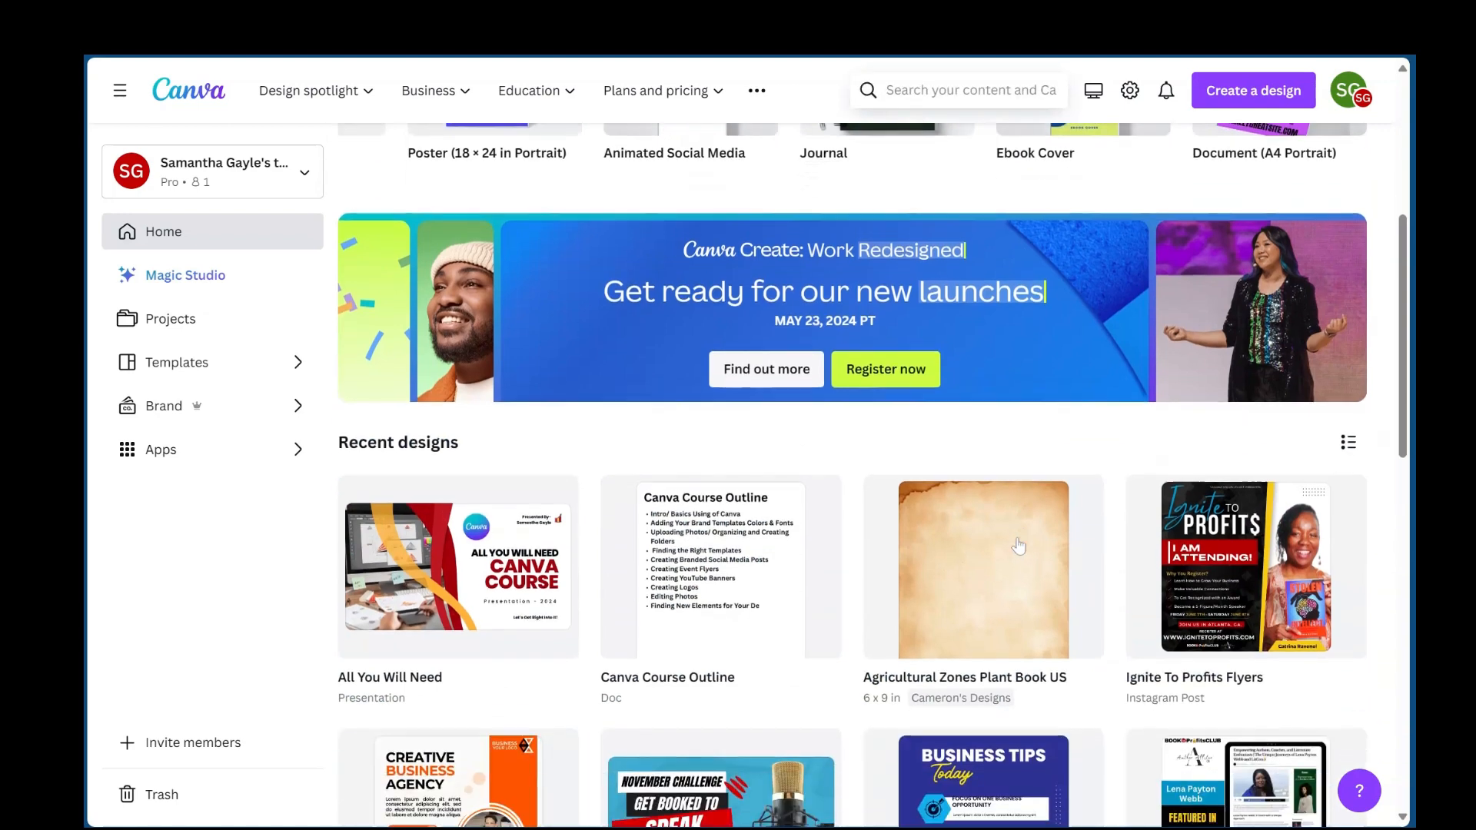
pyautogui.scroll(-3, 1019, 546)
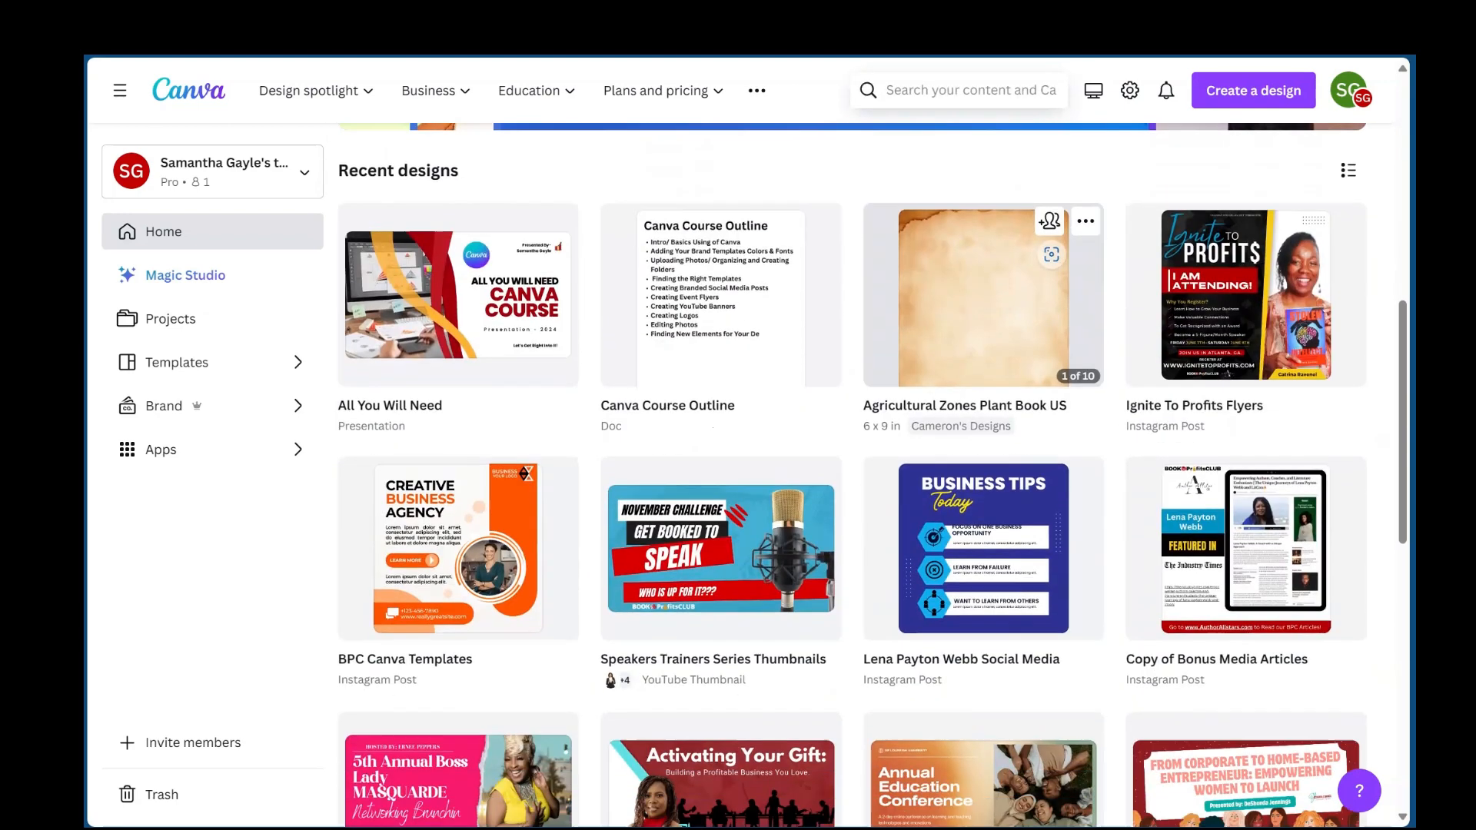
pyautogui.scroll(3, 1019, 546)
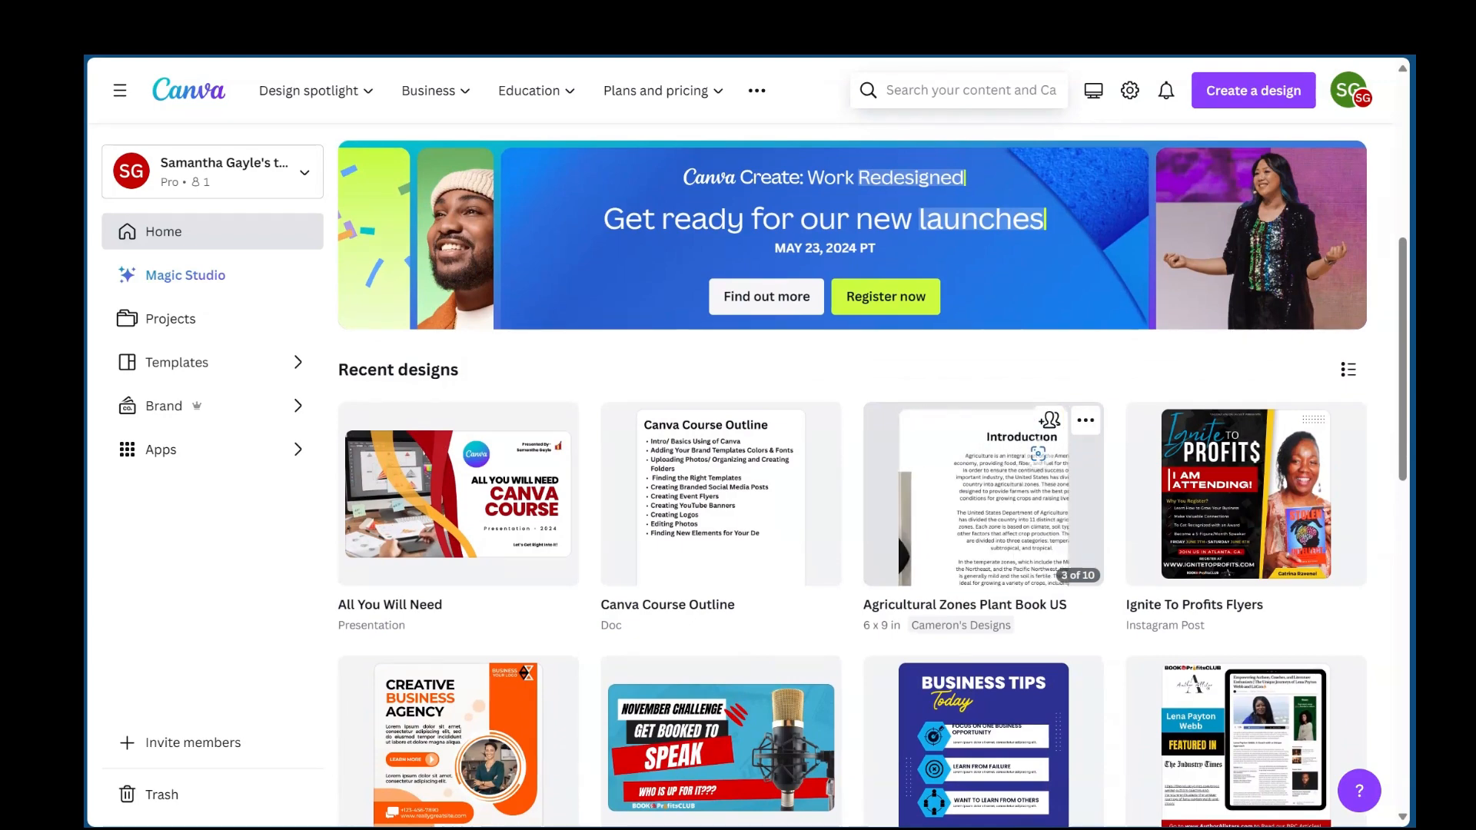
pyautogui.scroll(-2, 960, 374)
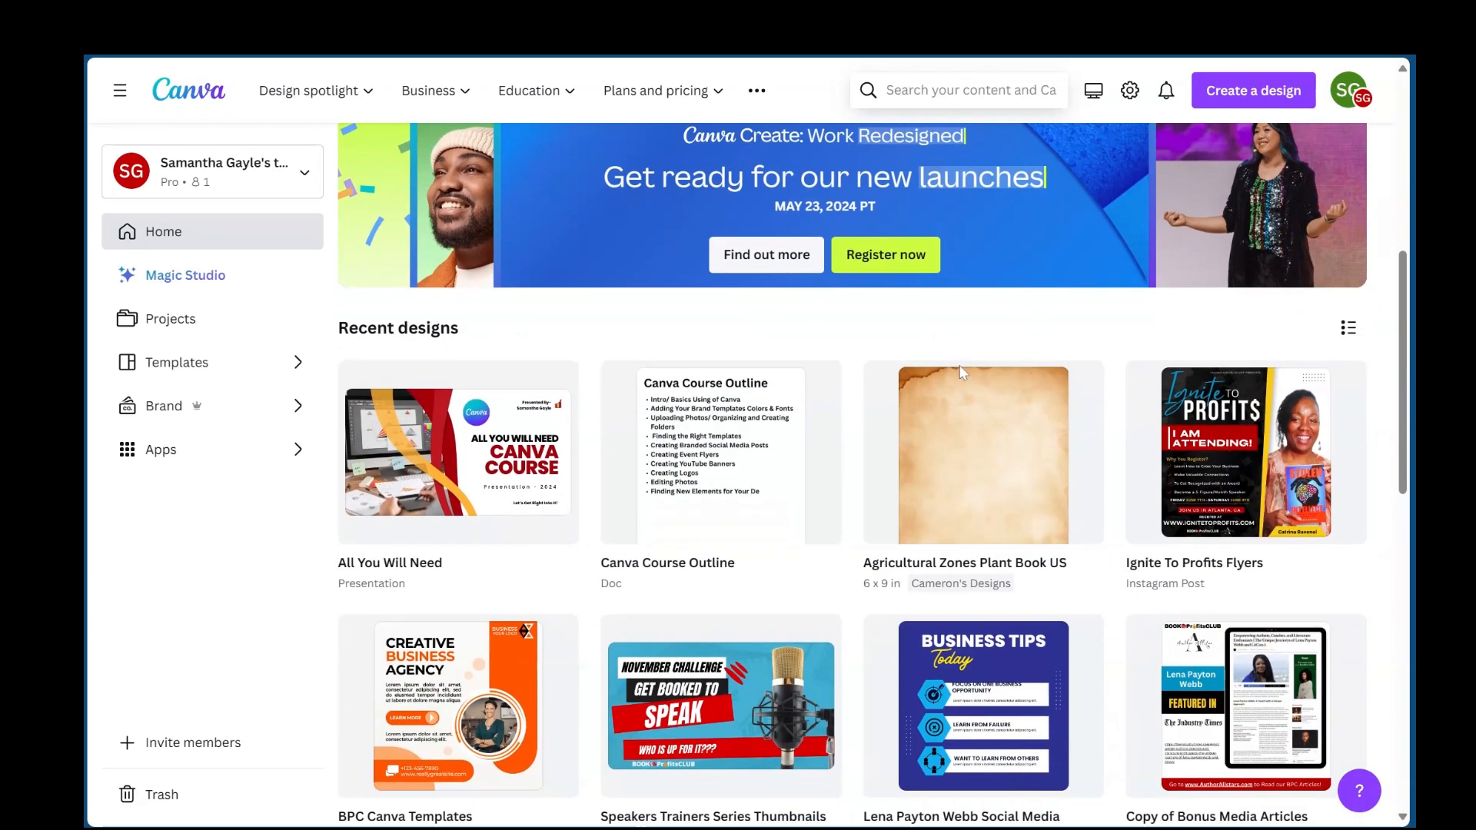
pyautogui.scroll(-3, 960, 375)
pyautogui.scroll(10, 961, 374)
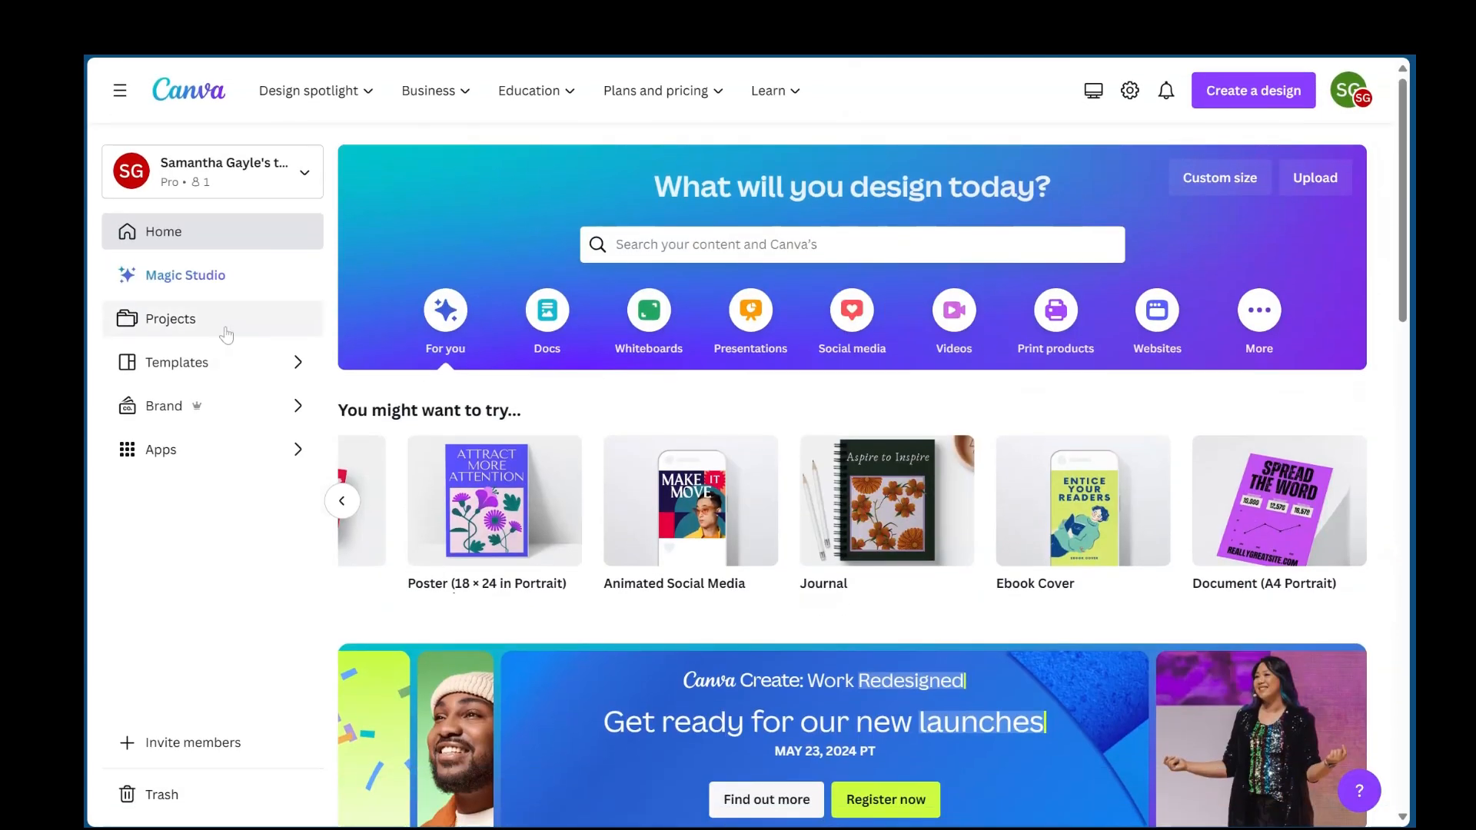
# - Open the Projects page to look over its recent designs and folders, and view the options for adding new items
pyautogui.click(201, 329)
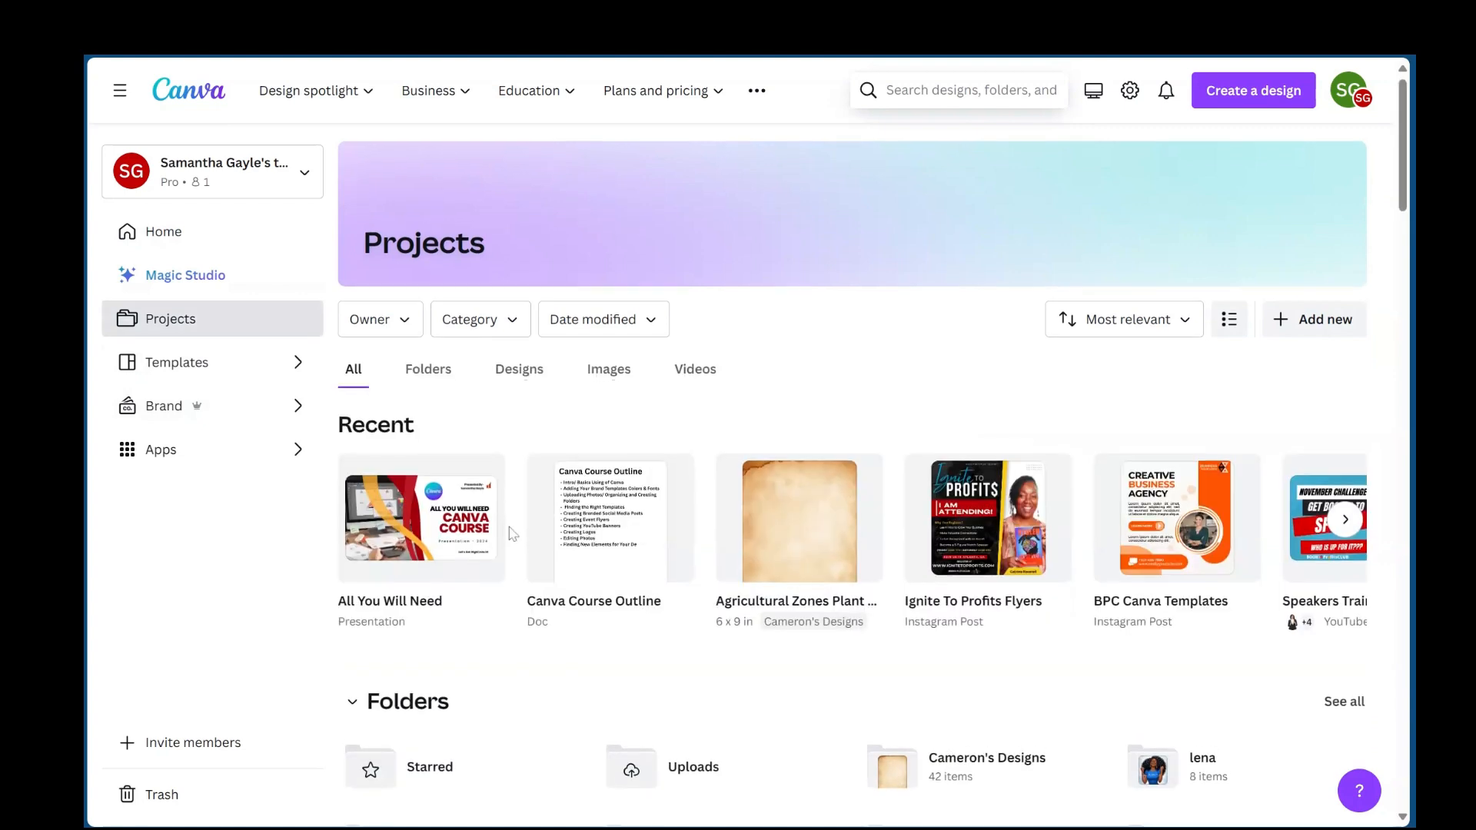
pyautogui.scroll(-2, 513, 534)
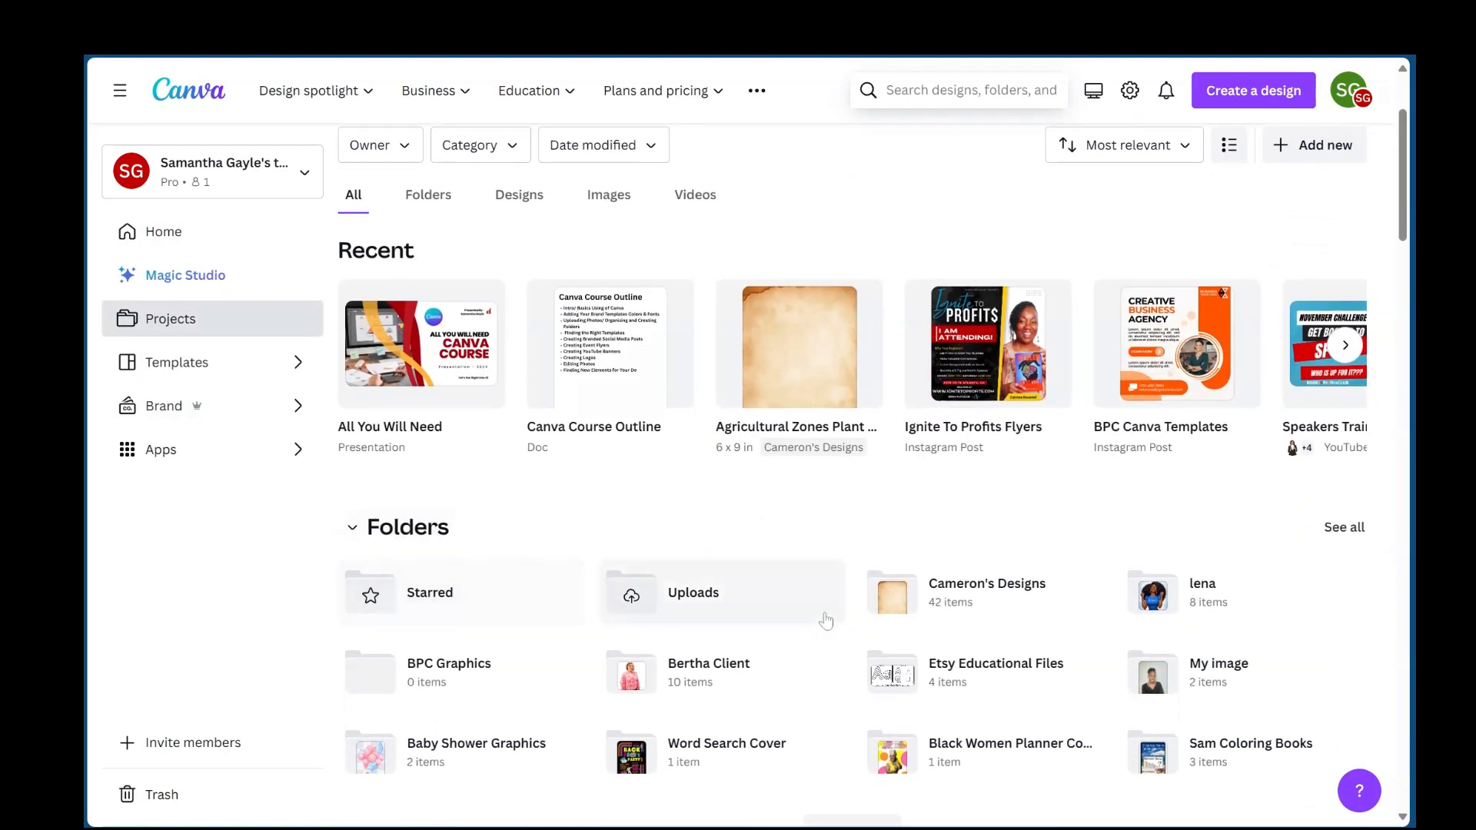
pyautogui.scroll(1, 699, 531)
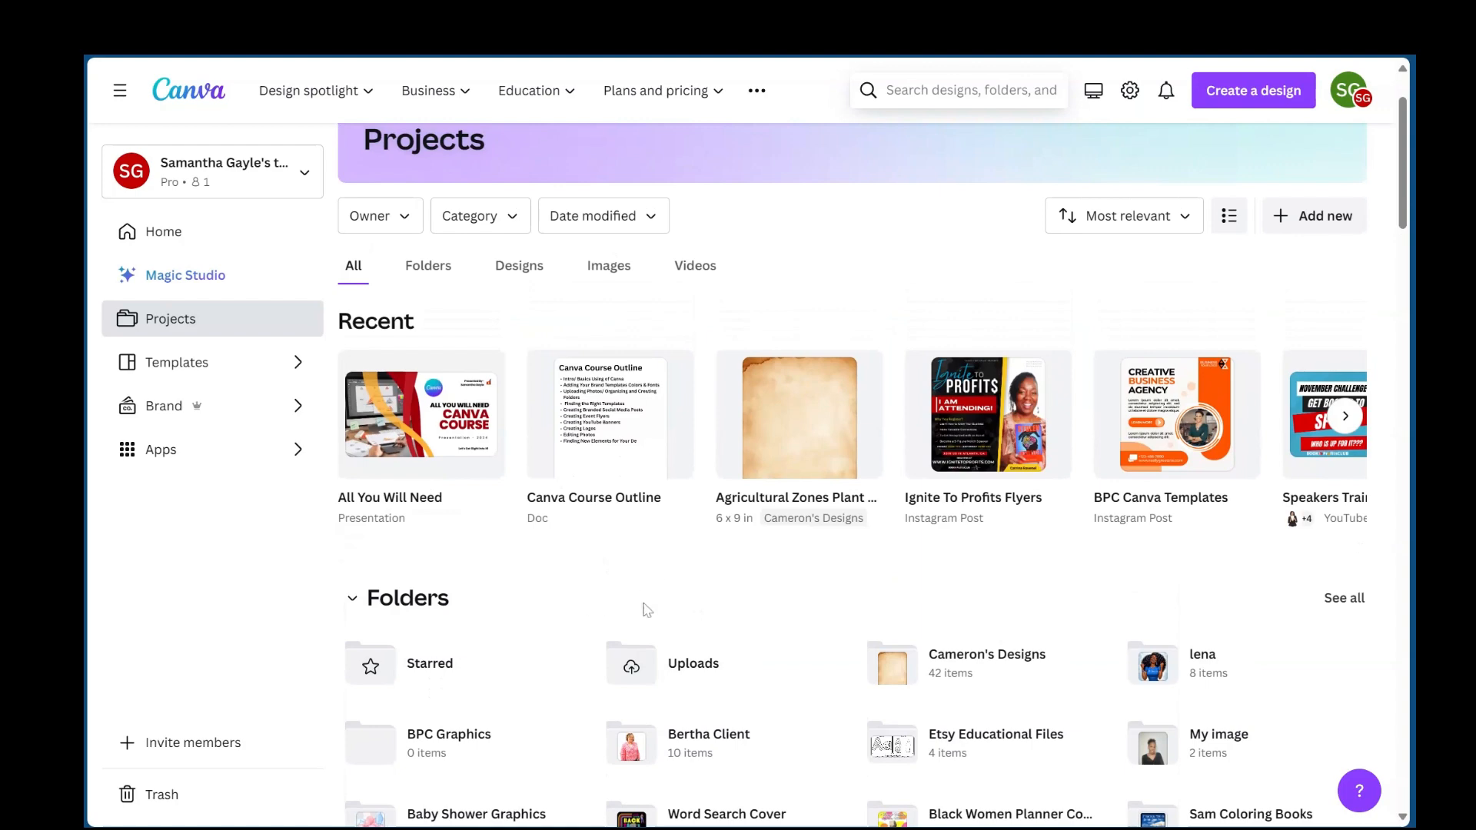
pyautogui.scroll(2, 679, 626)
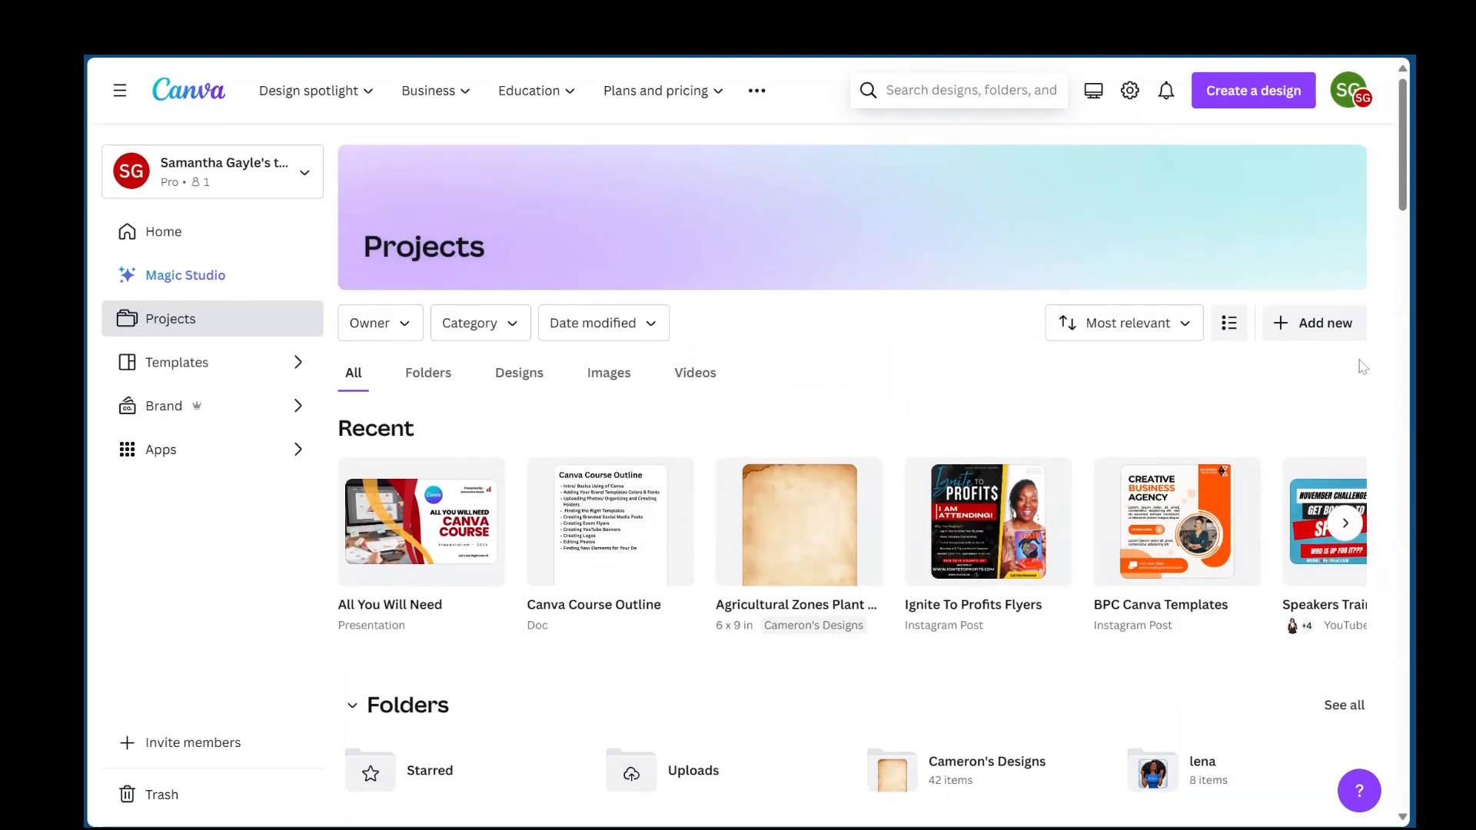
pyautogui.click(1320, 327)
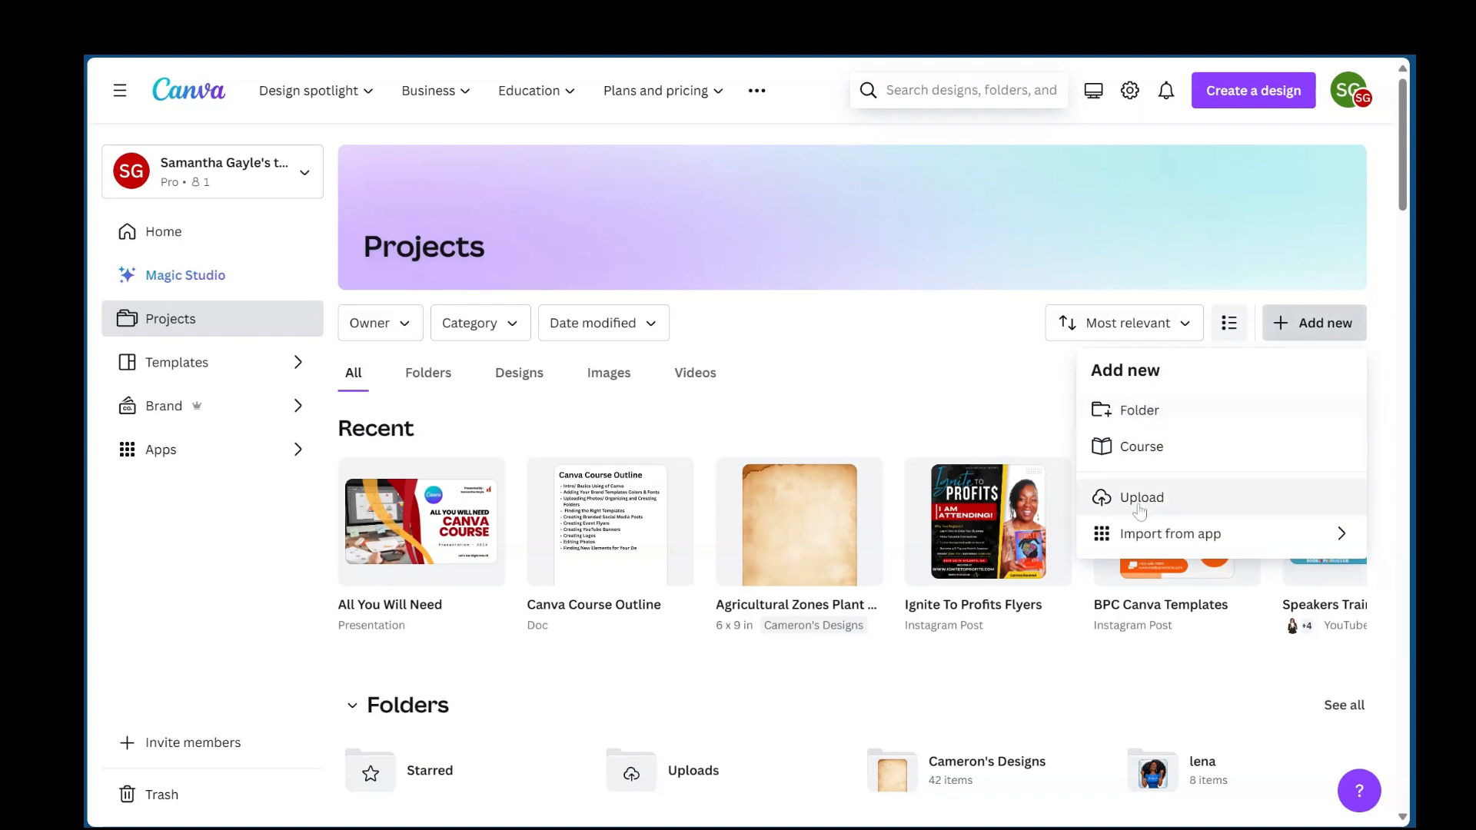
pyautogui.click(937, 388)
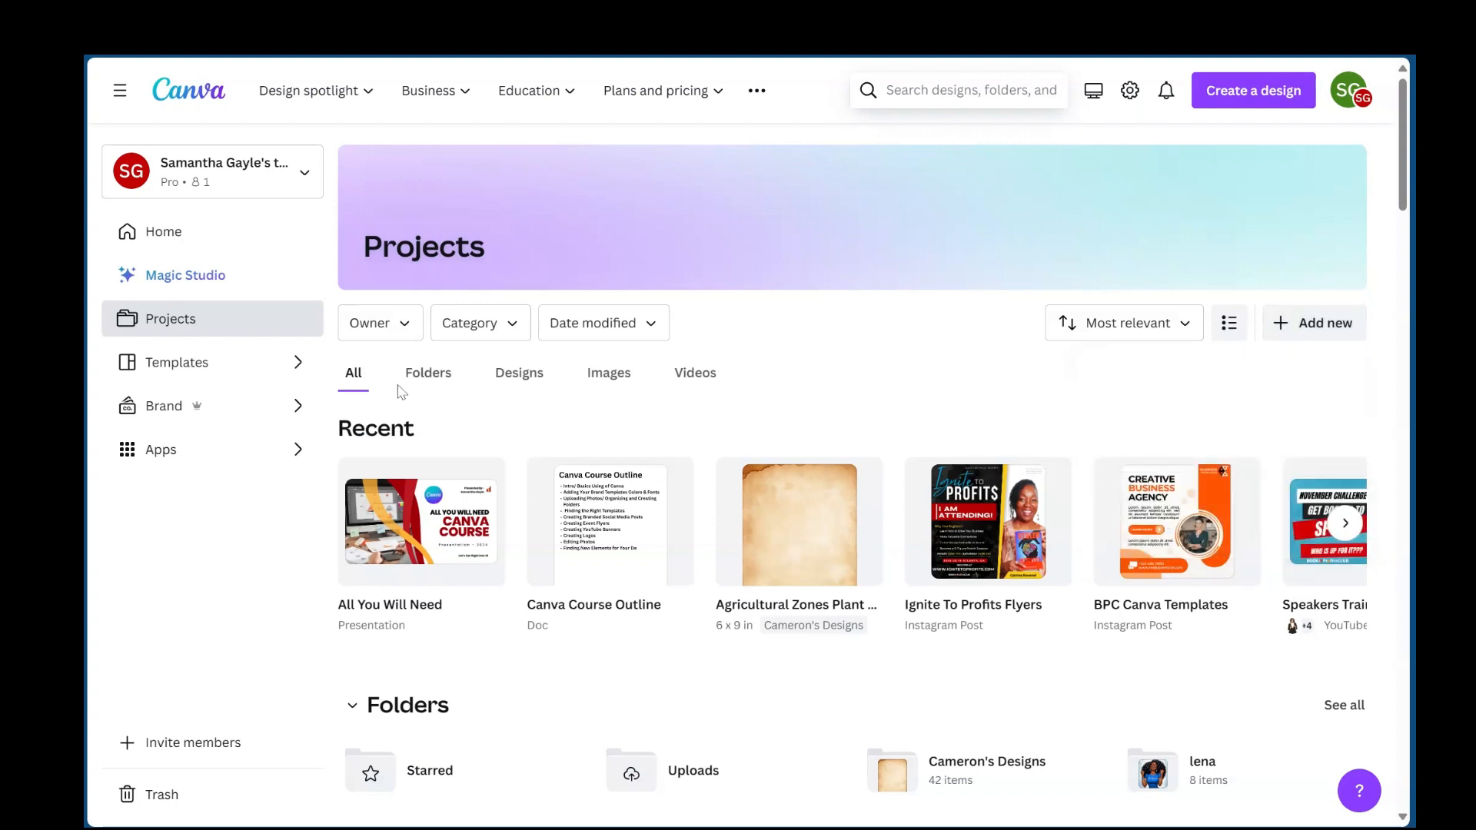
# - Open the Templates page and browse the recommended designs as far as the Presentations section
pyautogui.click(272, 369)
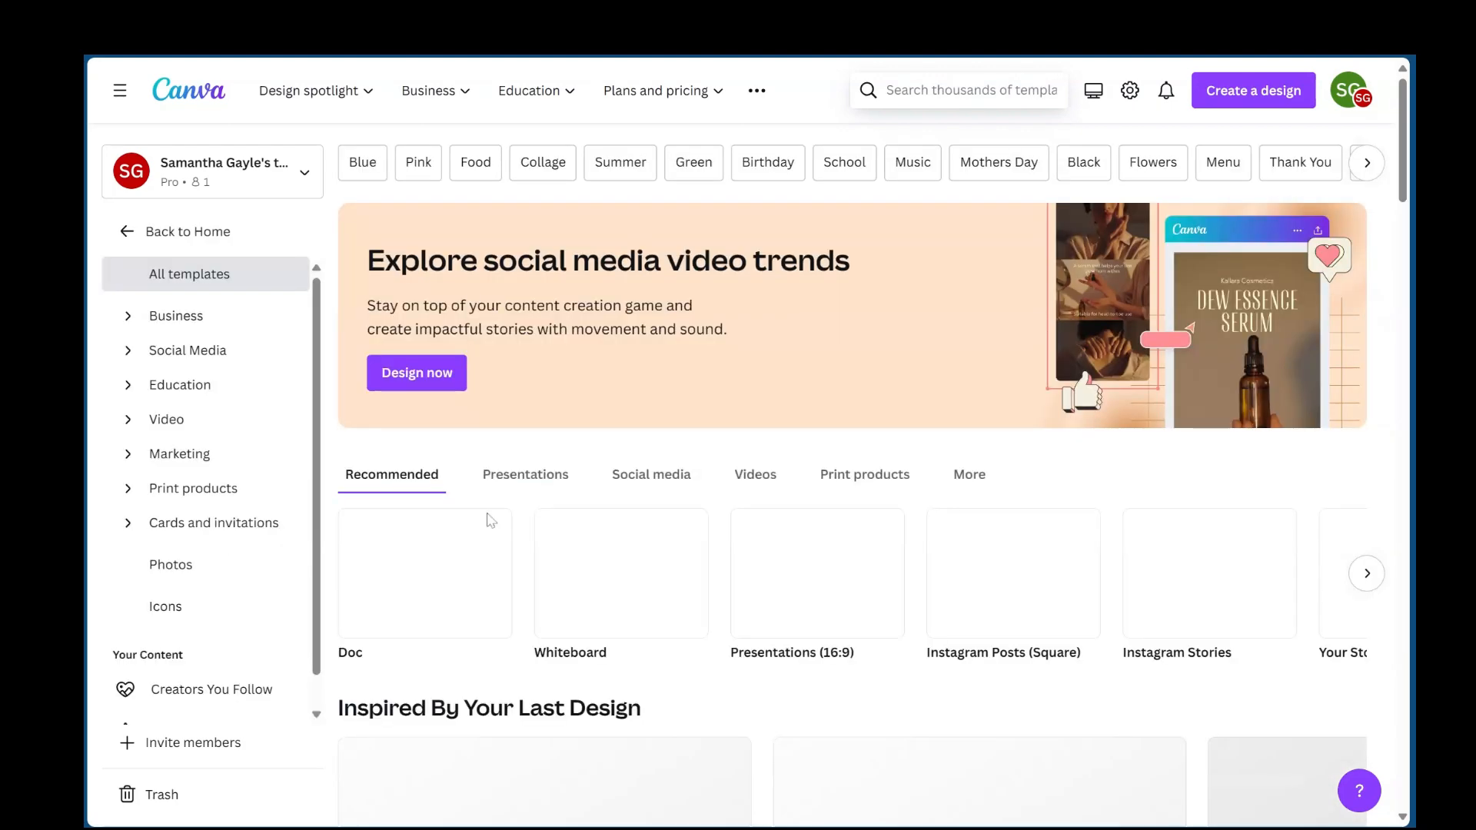
pyautogui.scroll(-8, 489, 523)
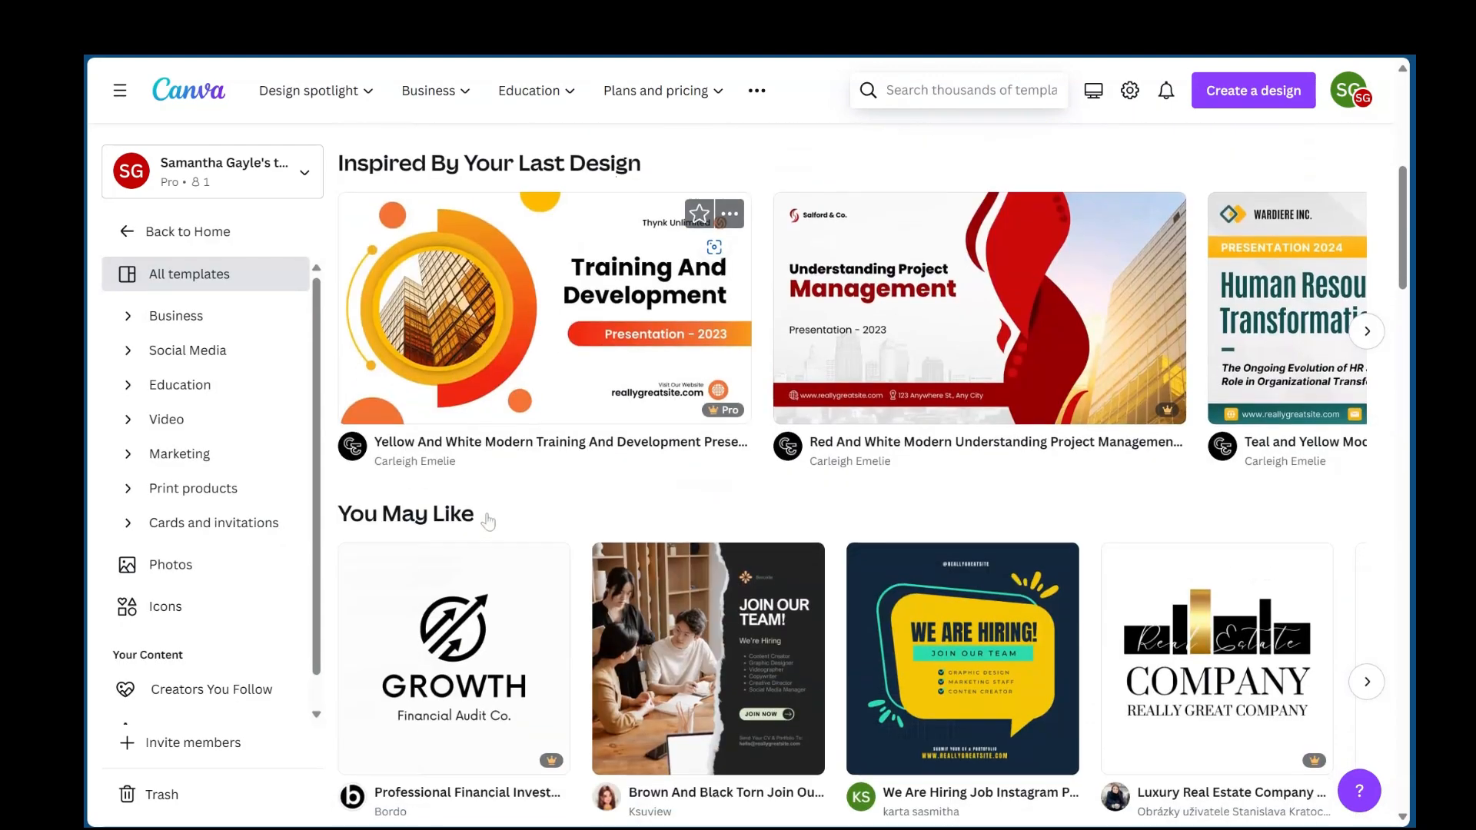
pyautogui.scroll(-5, 488, 522)
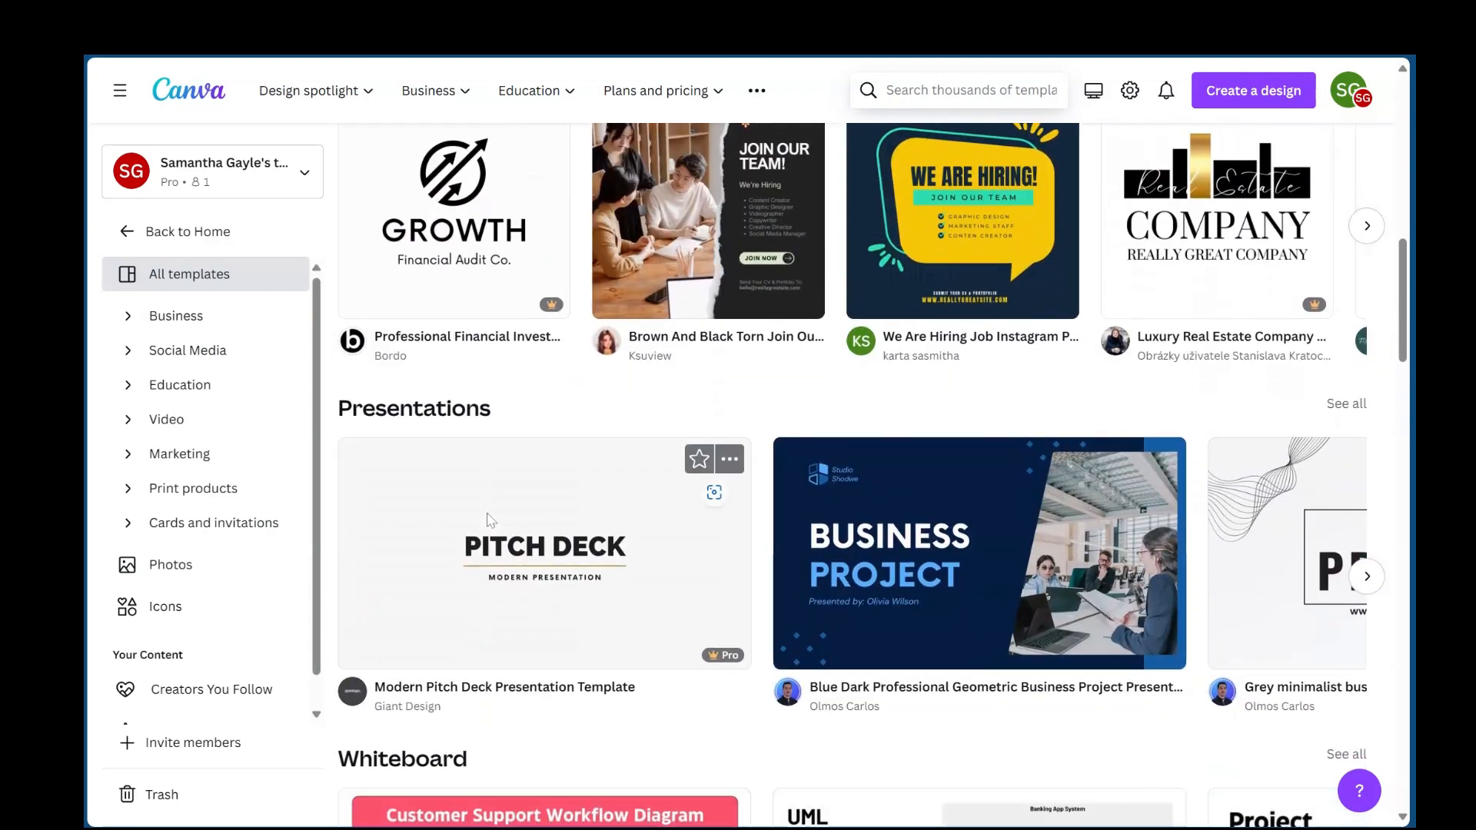
# - Preview the Modern Pitch Deck Presentation Template with its slides and similar templates, and close the preview
pyautogui.click(544, 538)
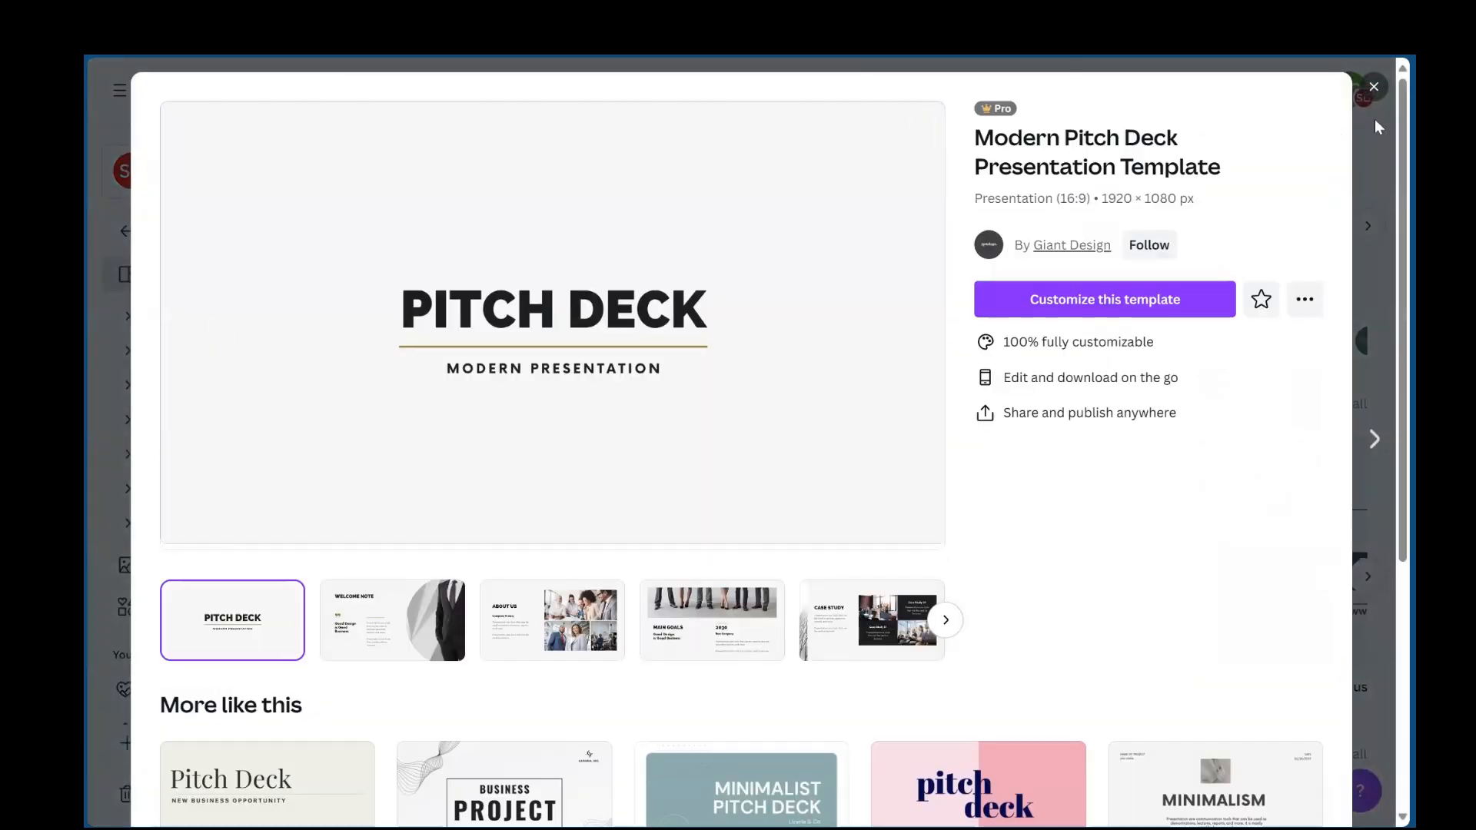
pyautogui.scroll(-3, 1277, 218)
pyautogui.scroll(4, 1276, 217)
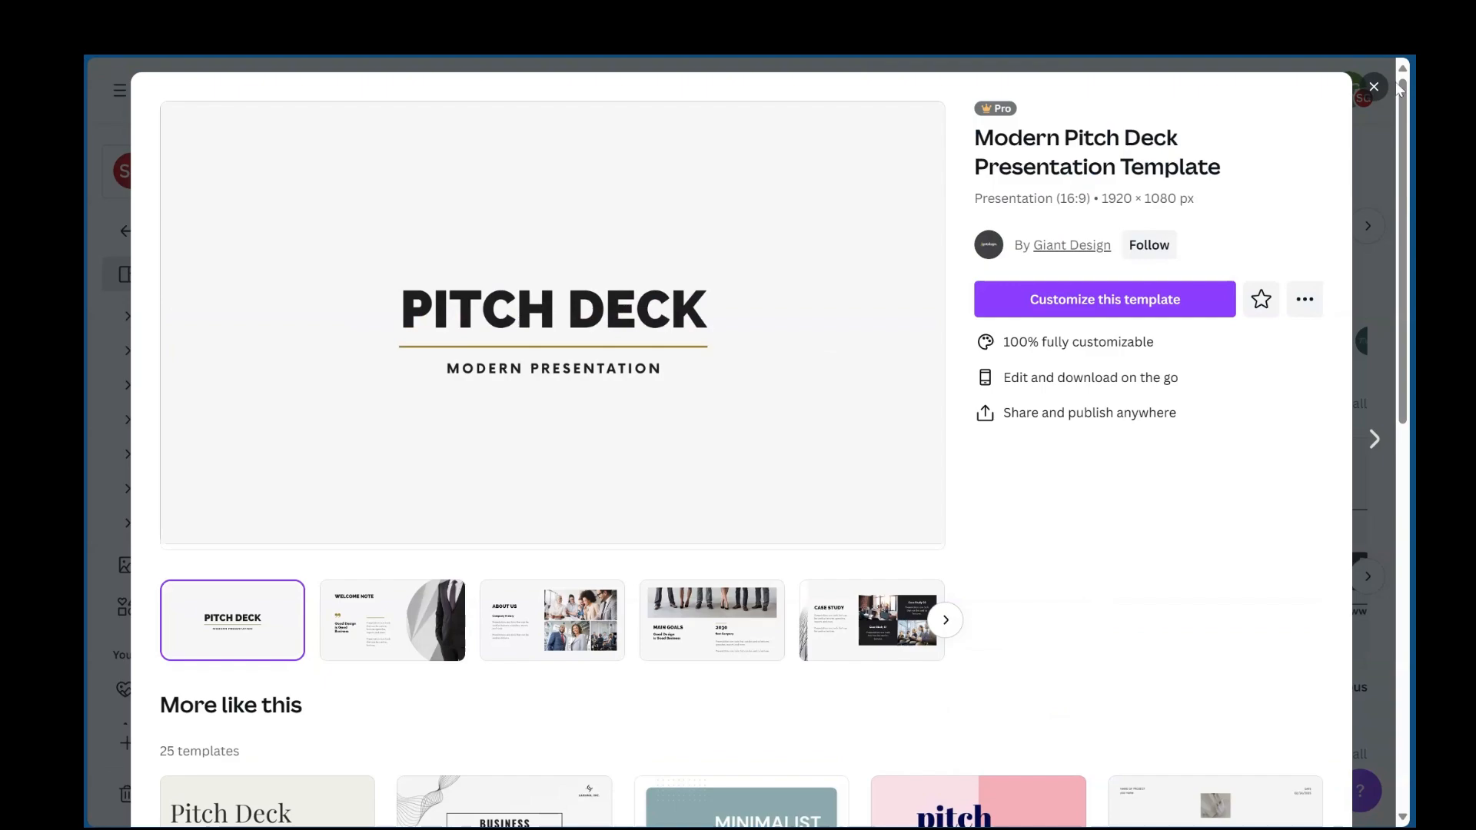
pyautogui.click(1374, 87)
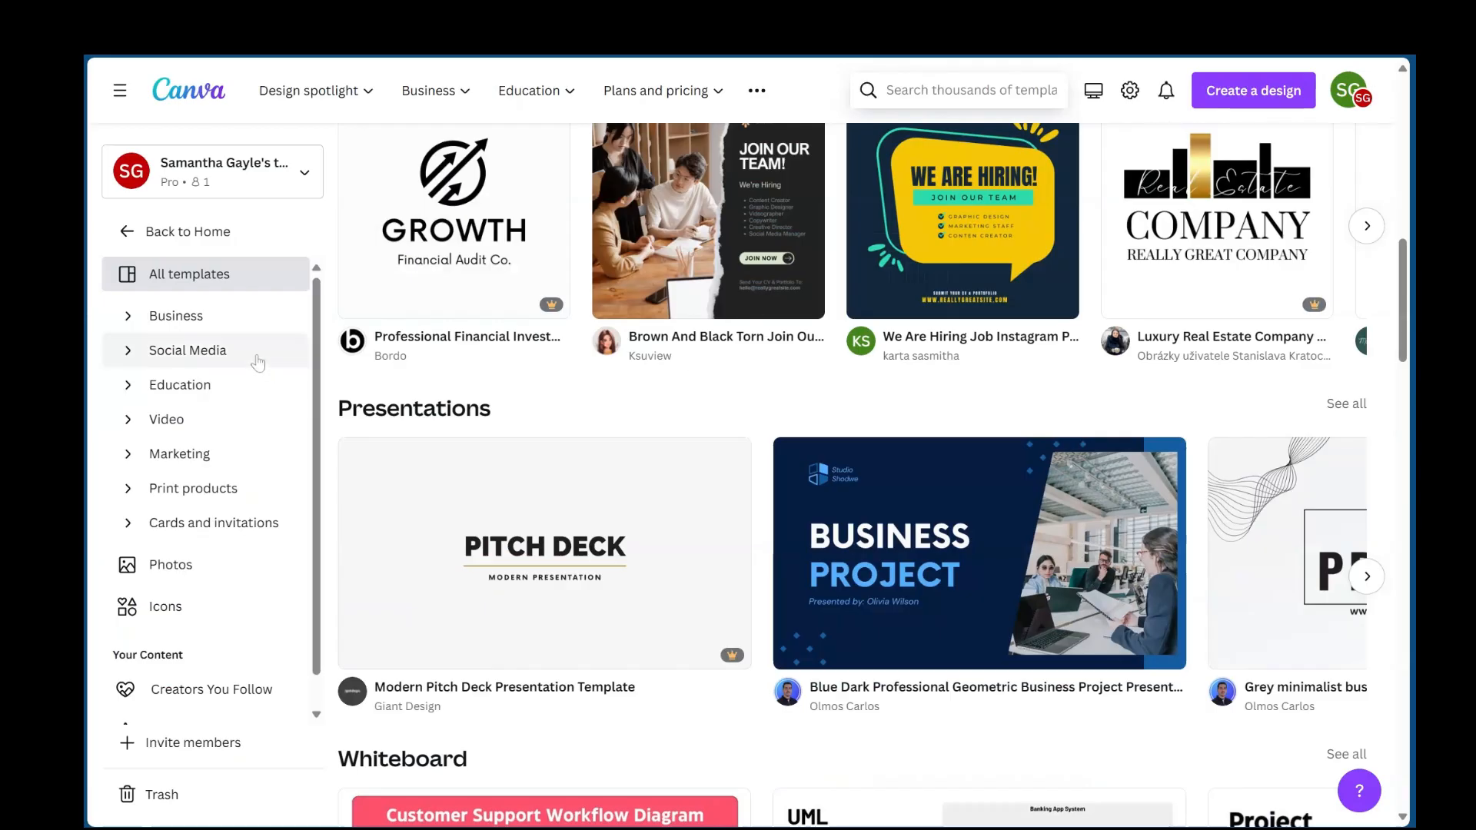
# - Open the Business template category and search the Canva templates for "logo kids"
pyautogui.click(201, 323)
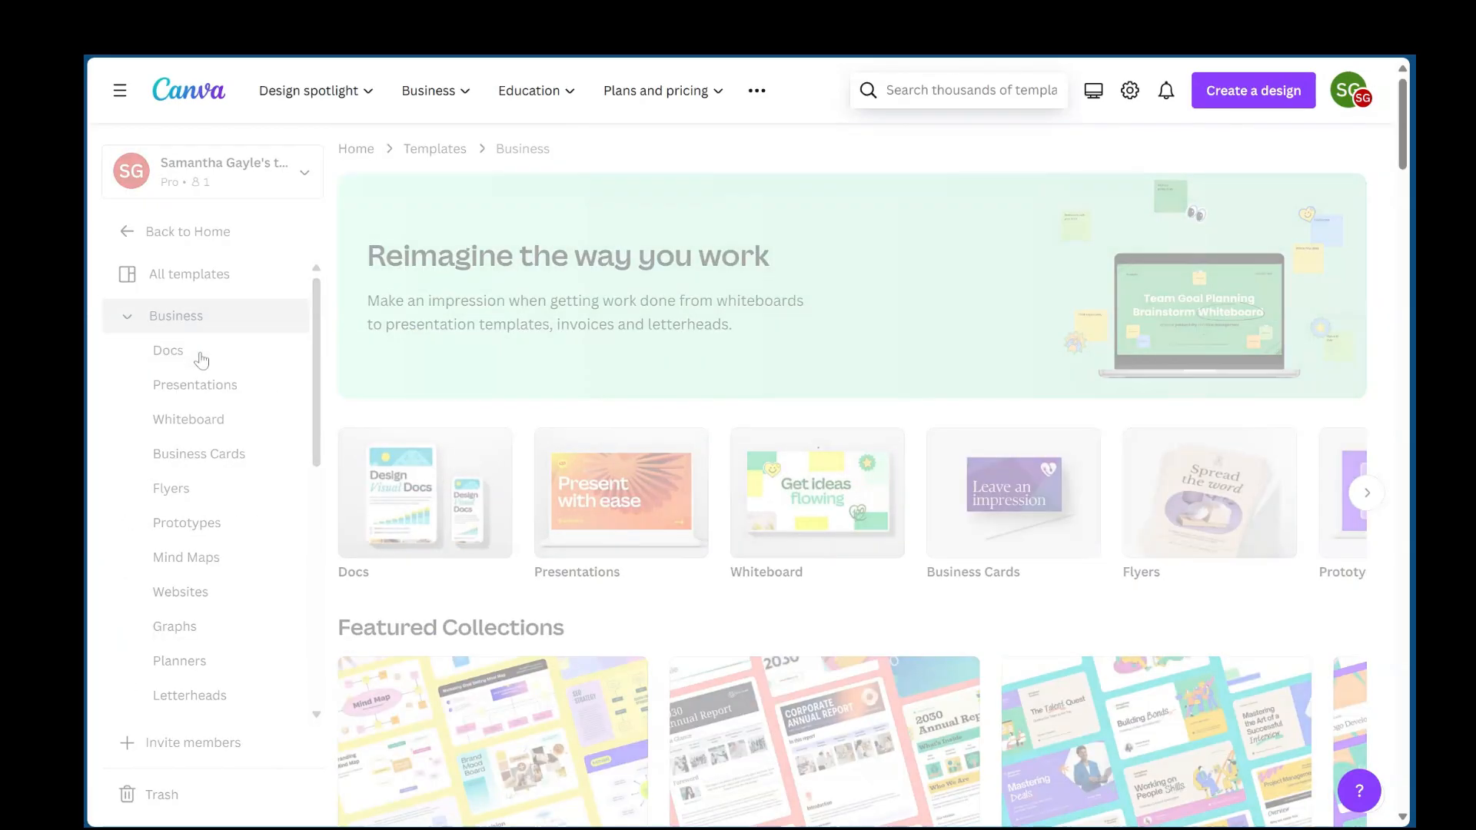
pyautogui.click(200, 358)
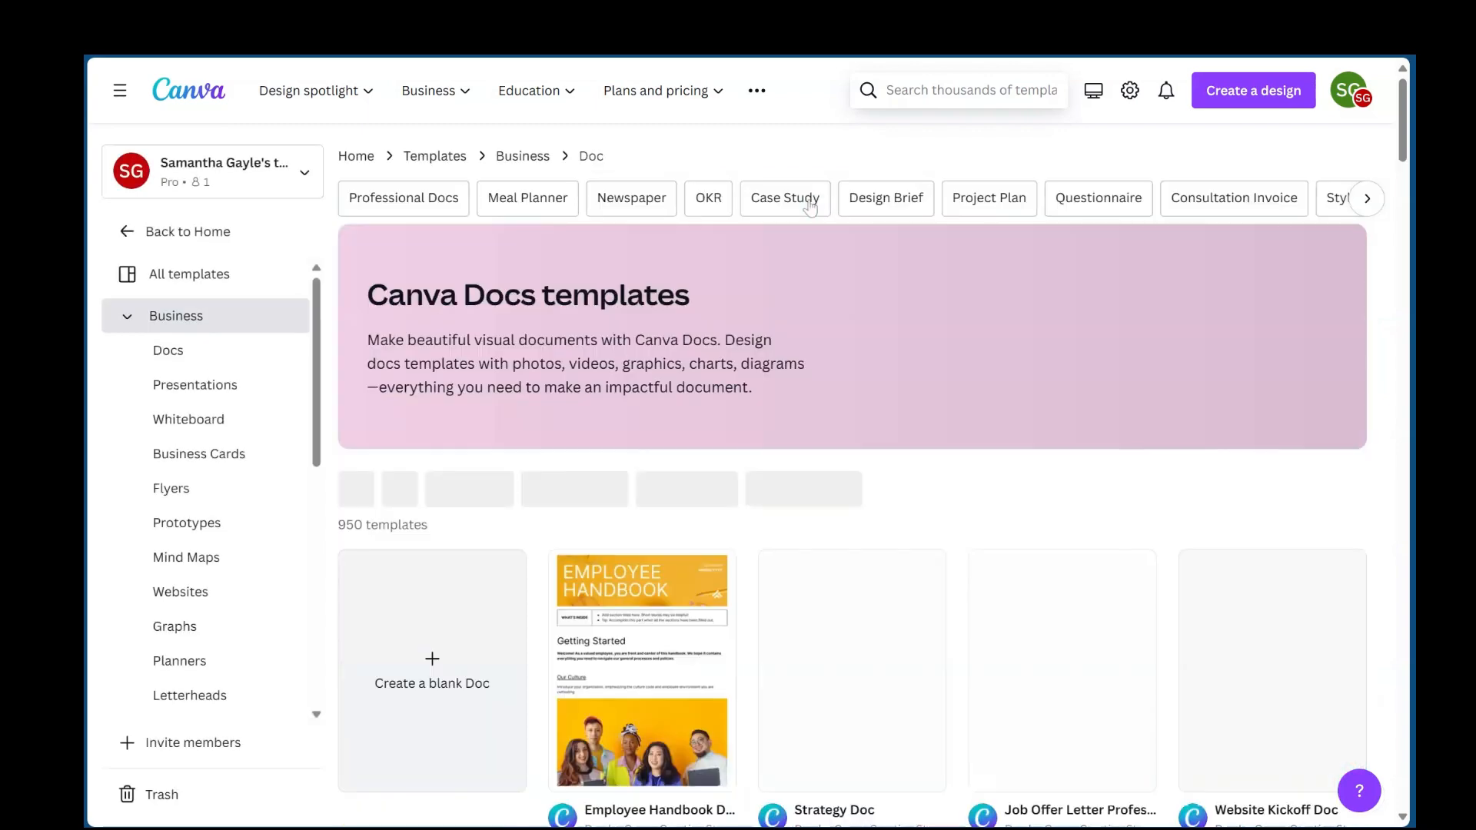
pyautogui.click(970, 91)
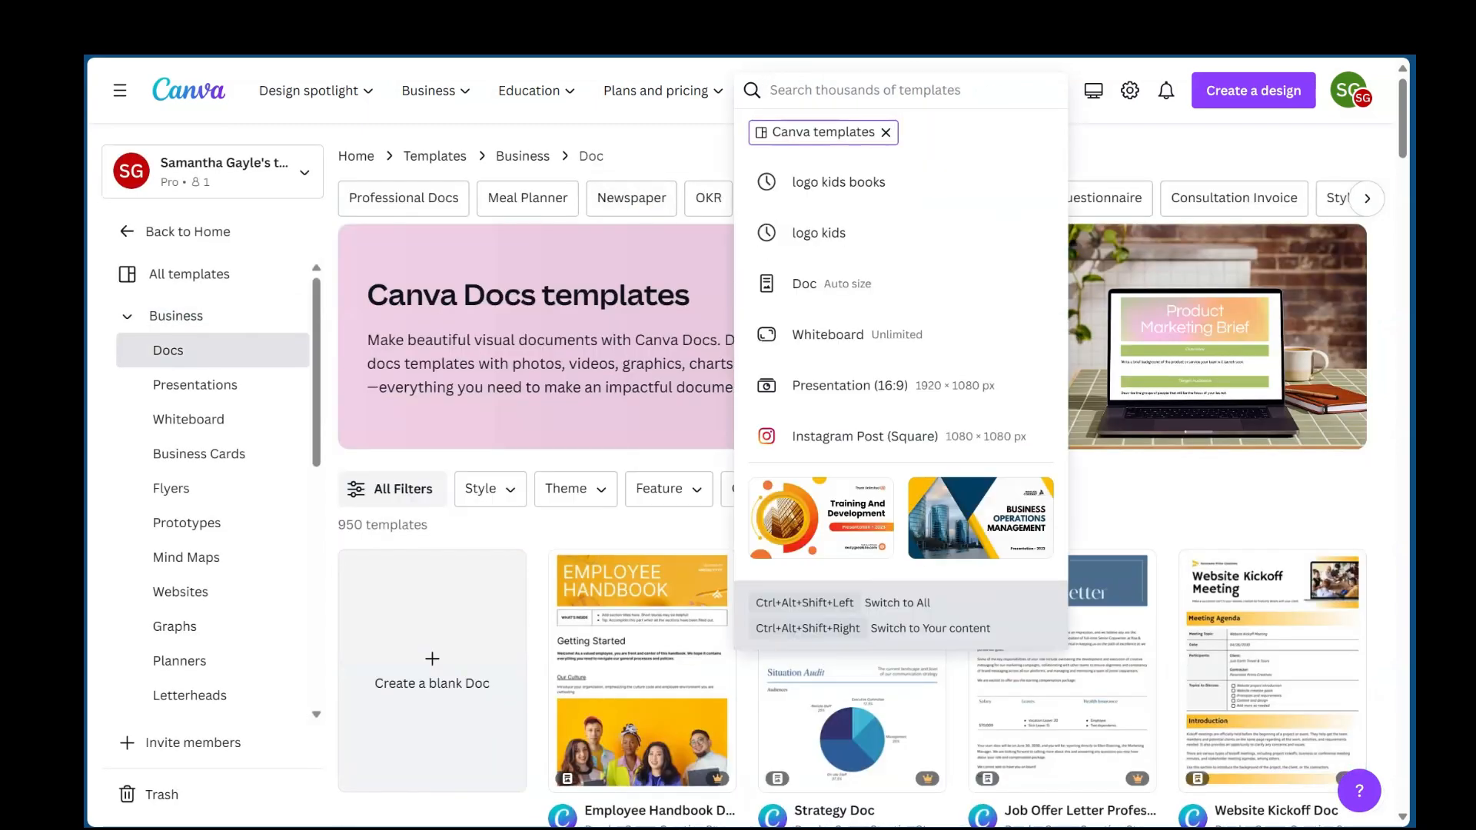
pyautogui.write('logo kid')
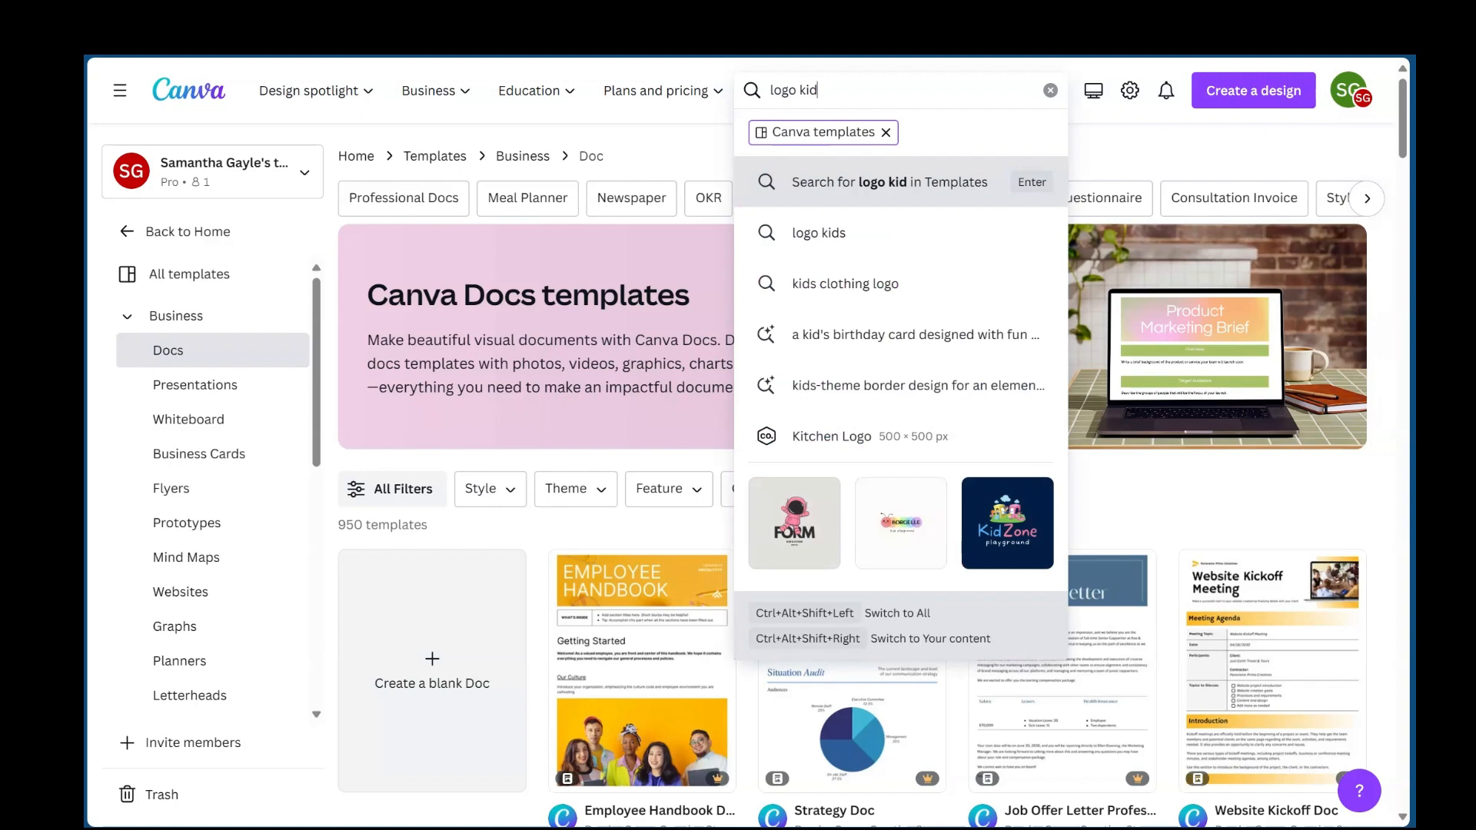
pyautogui.write('s')
pyautogui.press('Return')
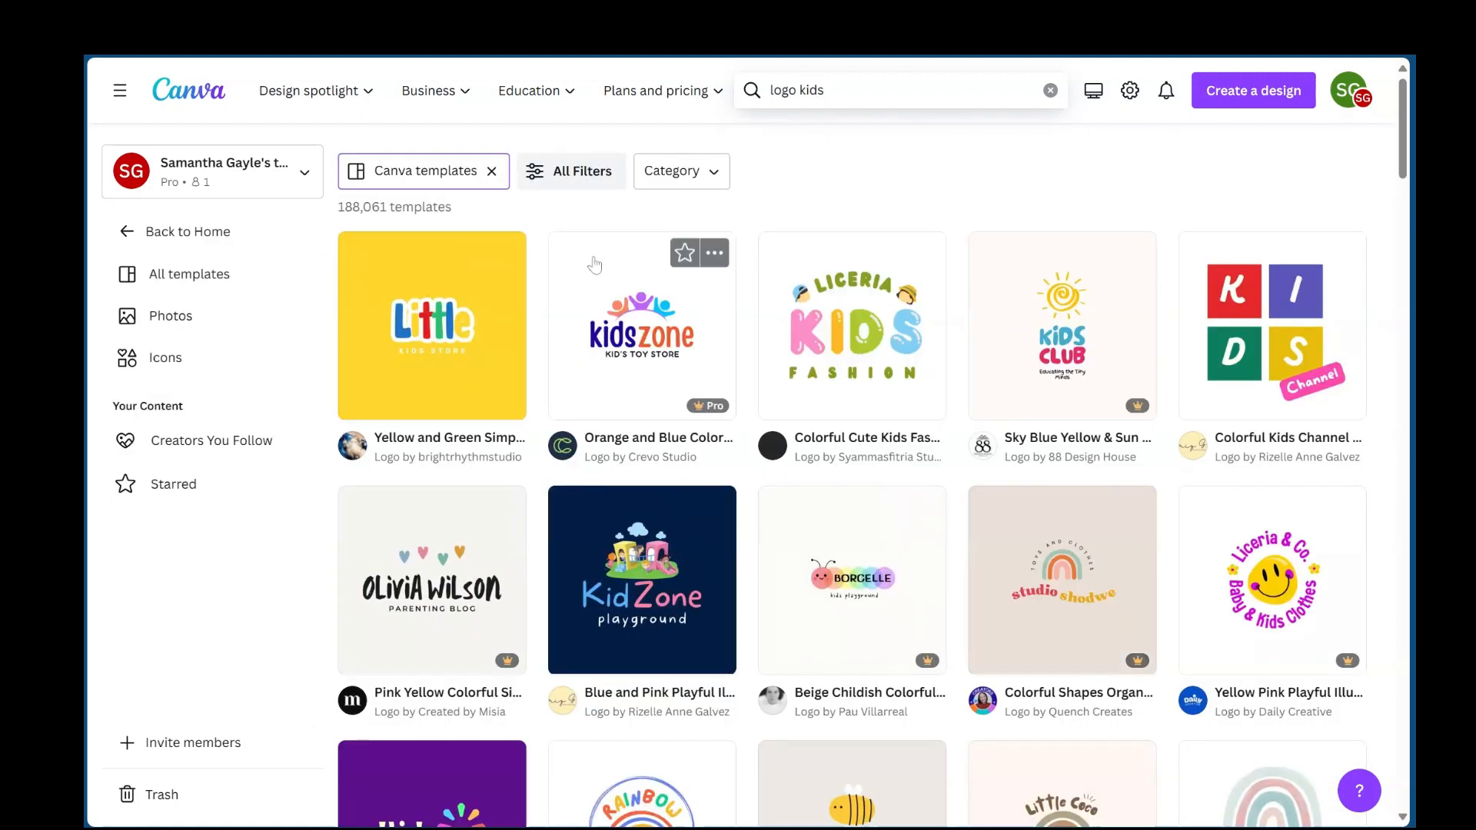
# - Look through the kids' logo templates in the search results
pyautogui.scroll(-8, 996, 632)
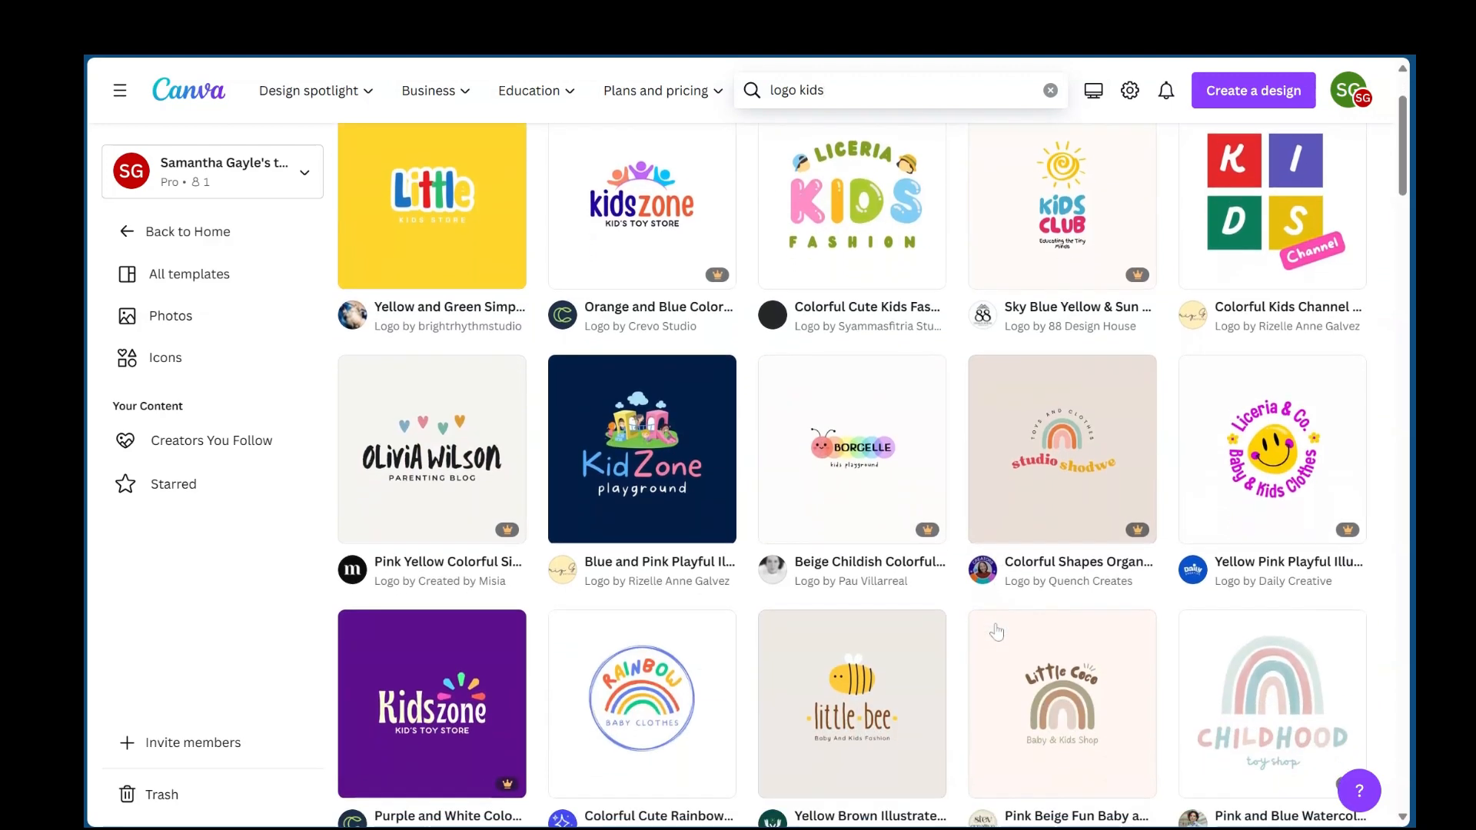
pyautogui.scroll(-5, 997, 632)
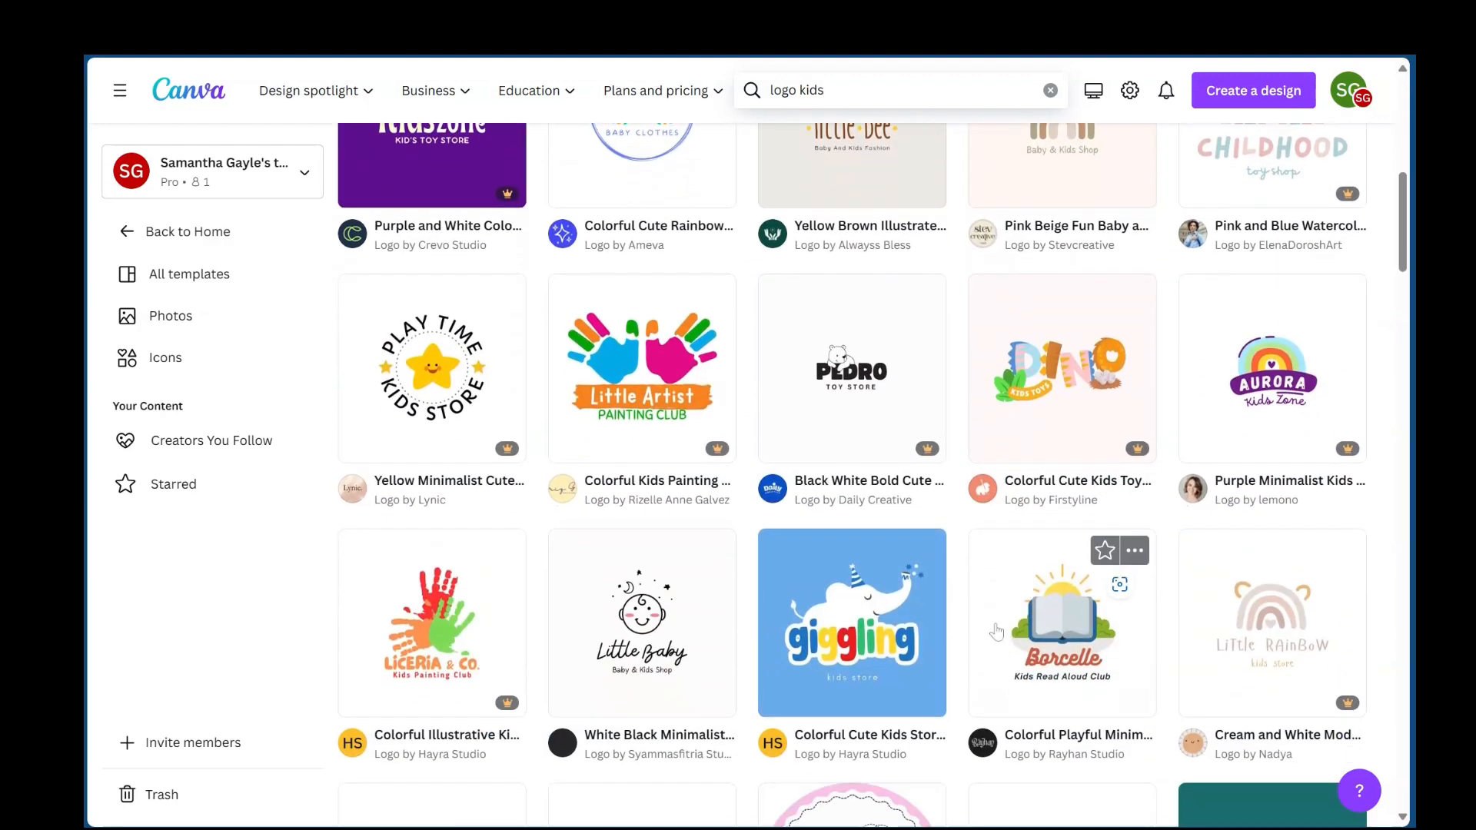
pyautogui.scroll(-1, 847, 613)
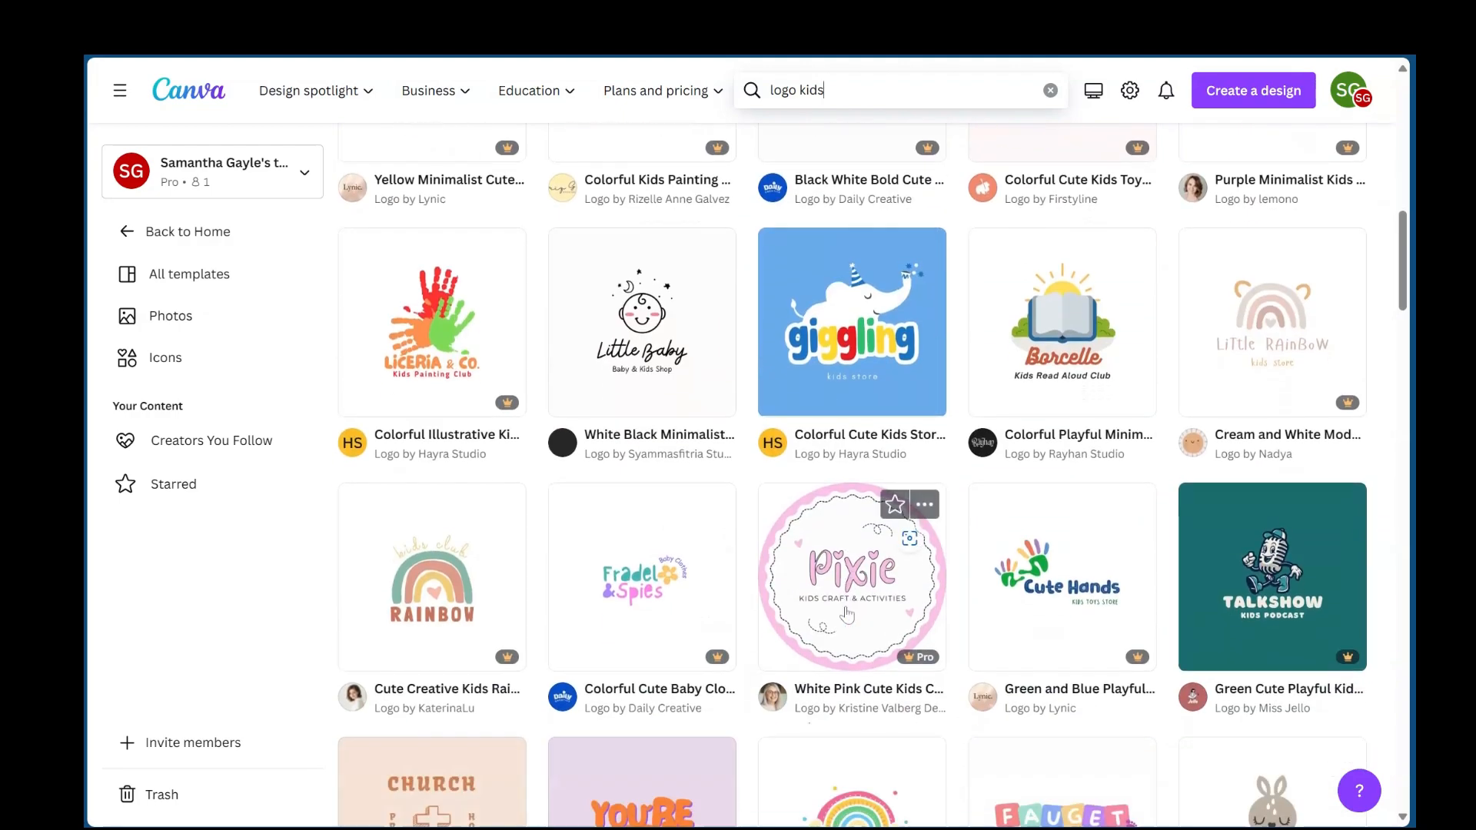
pyautogui.scroll(-9, 847, 612)
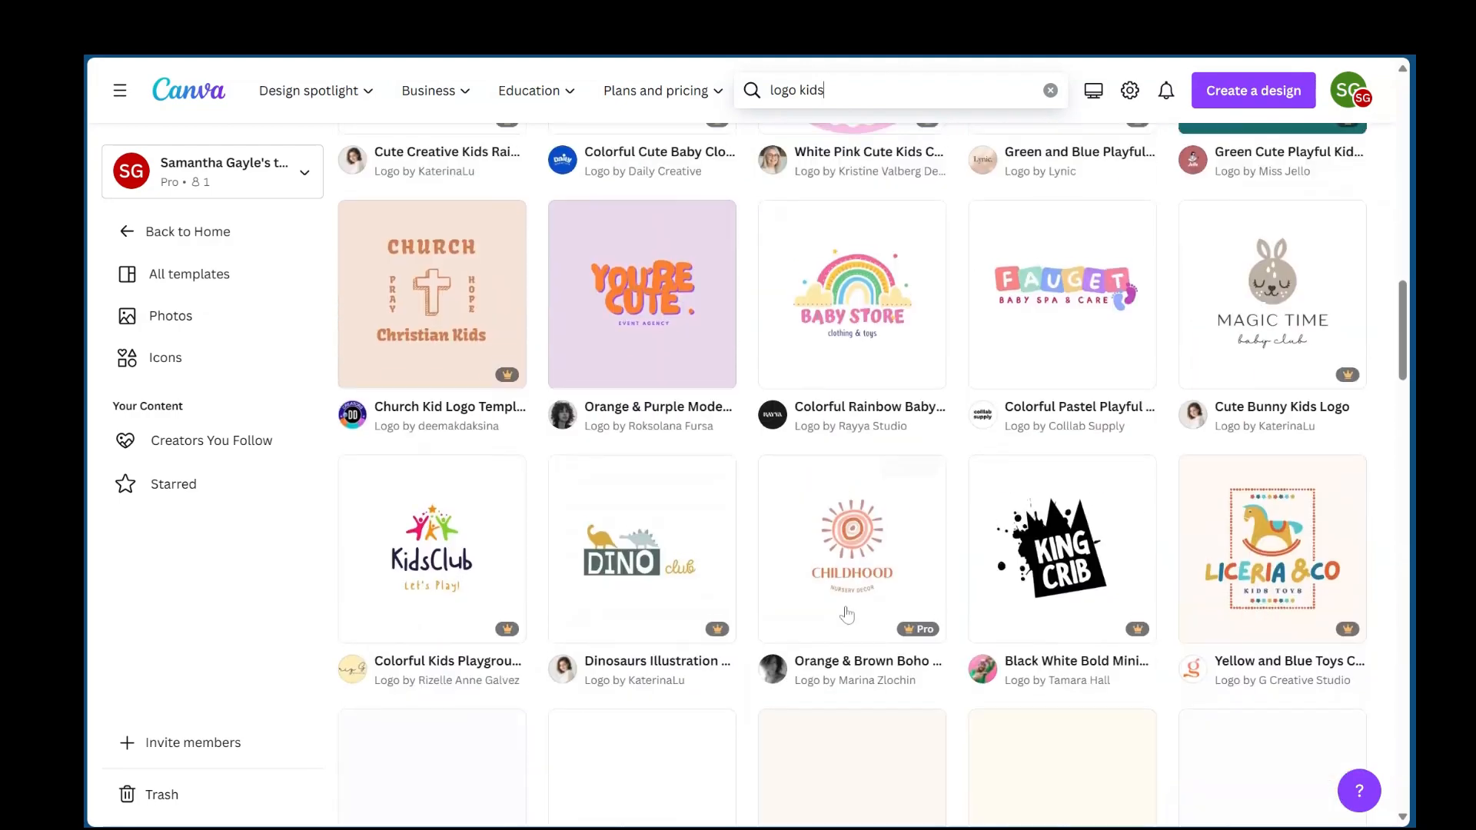
# - Return to the home page, open the Brand page and look through its Brand Templates and Brand Kits sections
pyautogui.scroll(12, 846, 613)
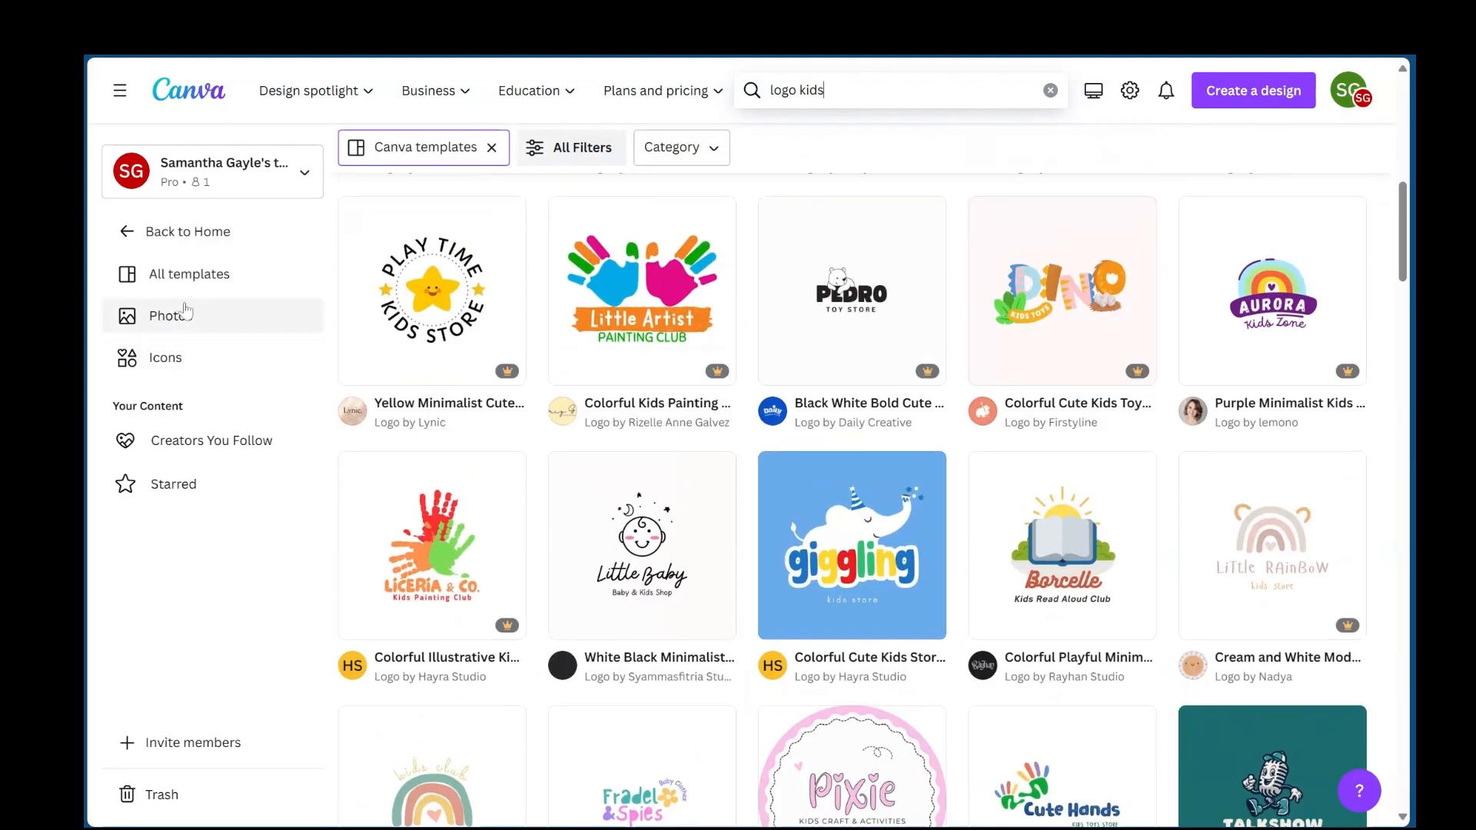
pyautogui.click(128, 241)
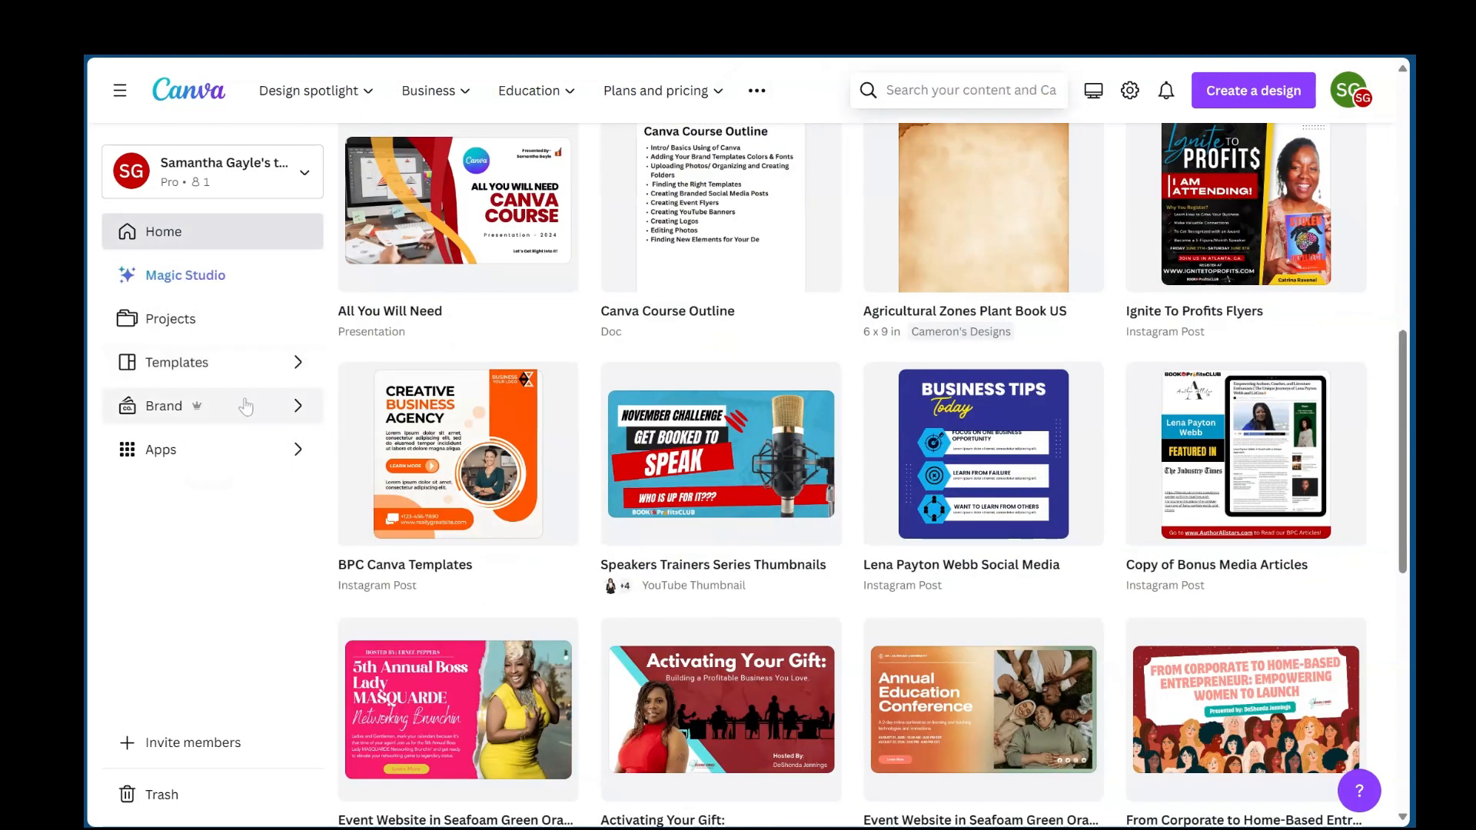
pyautogui.click(276, 414)
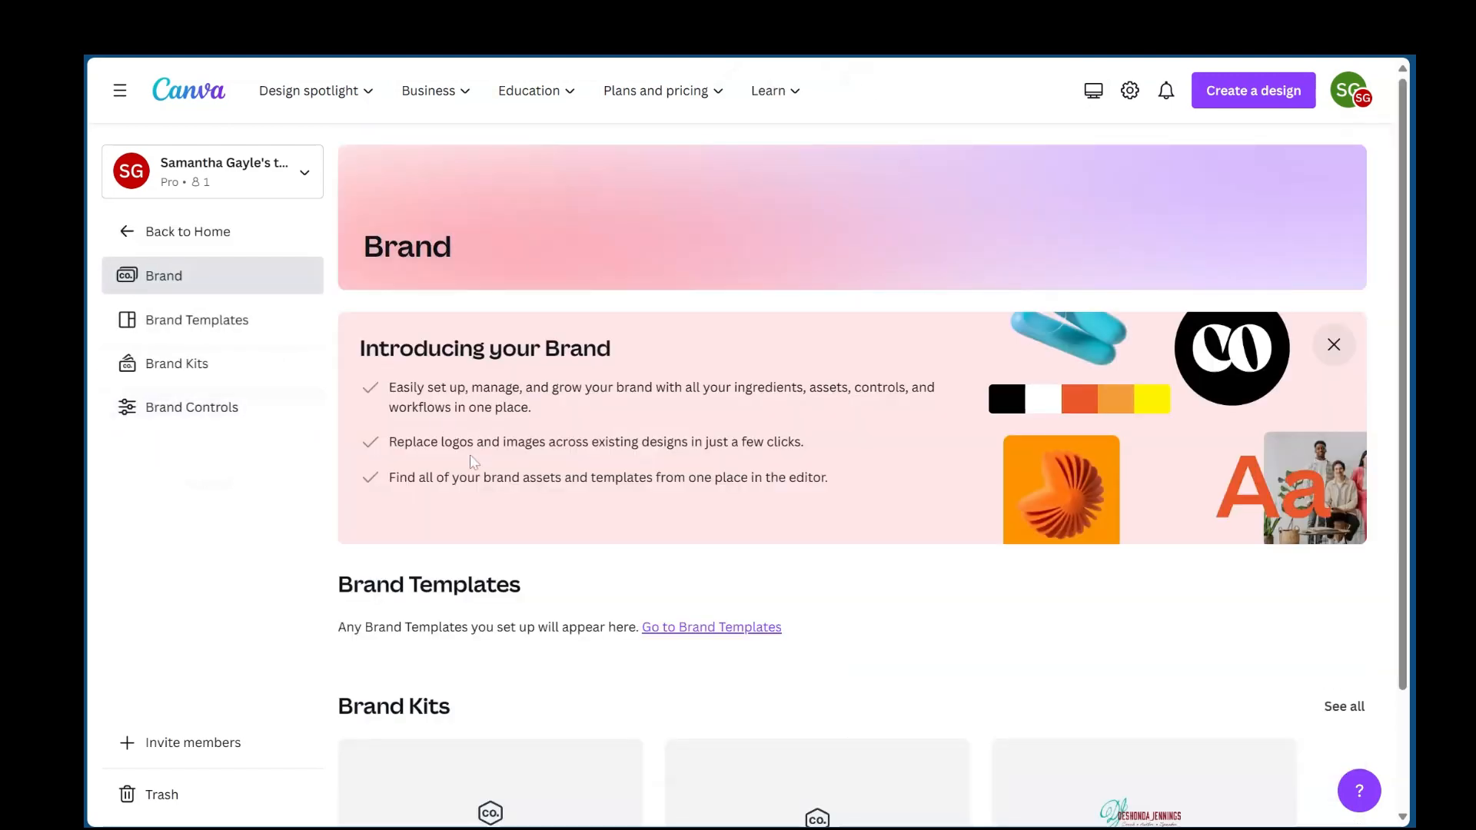
pyautogui.scroll(-1, 473, 462)
pyautogui.scroll(-2, 473, 462)
pyautogui.scroll(3, 473, 462)
pyautogui.scroll(-1, 515, 600)
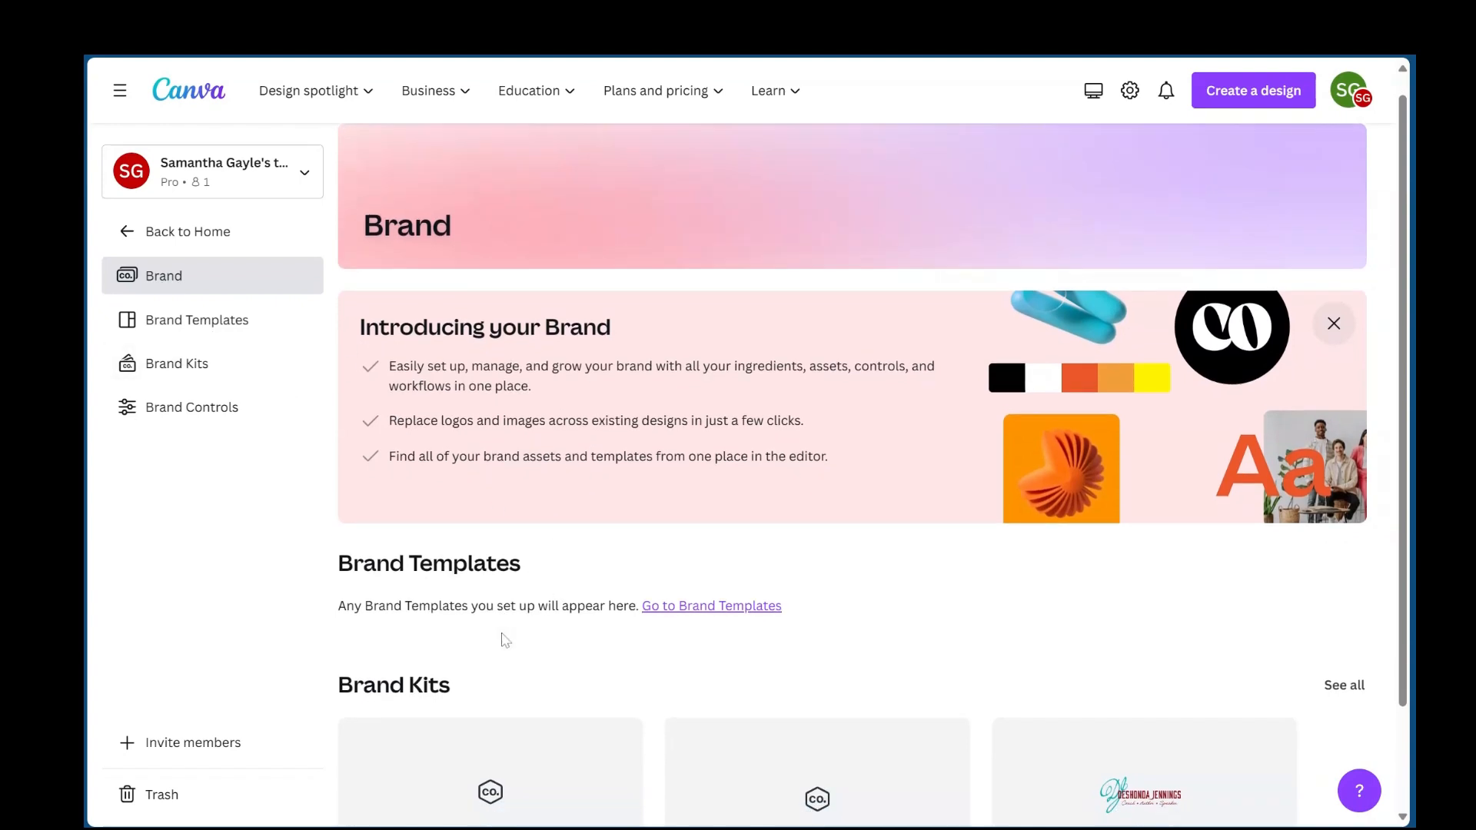
pyautogui.scroll(-3, 472, 540)
pyautogui.scroll(3, 471, 541)
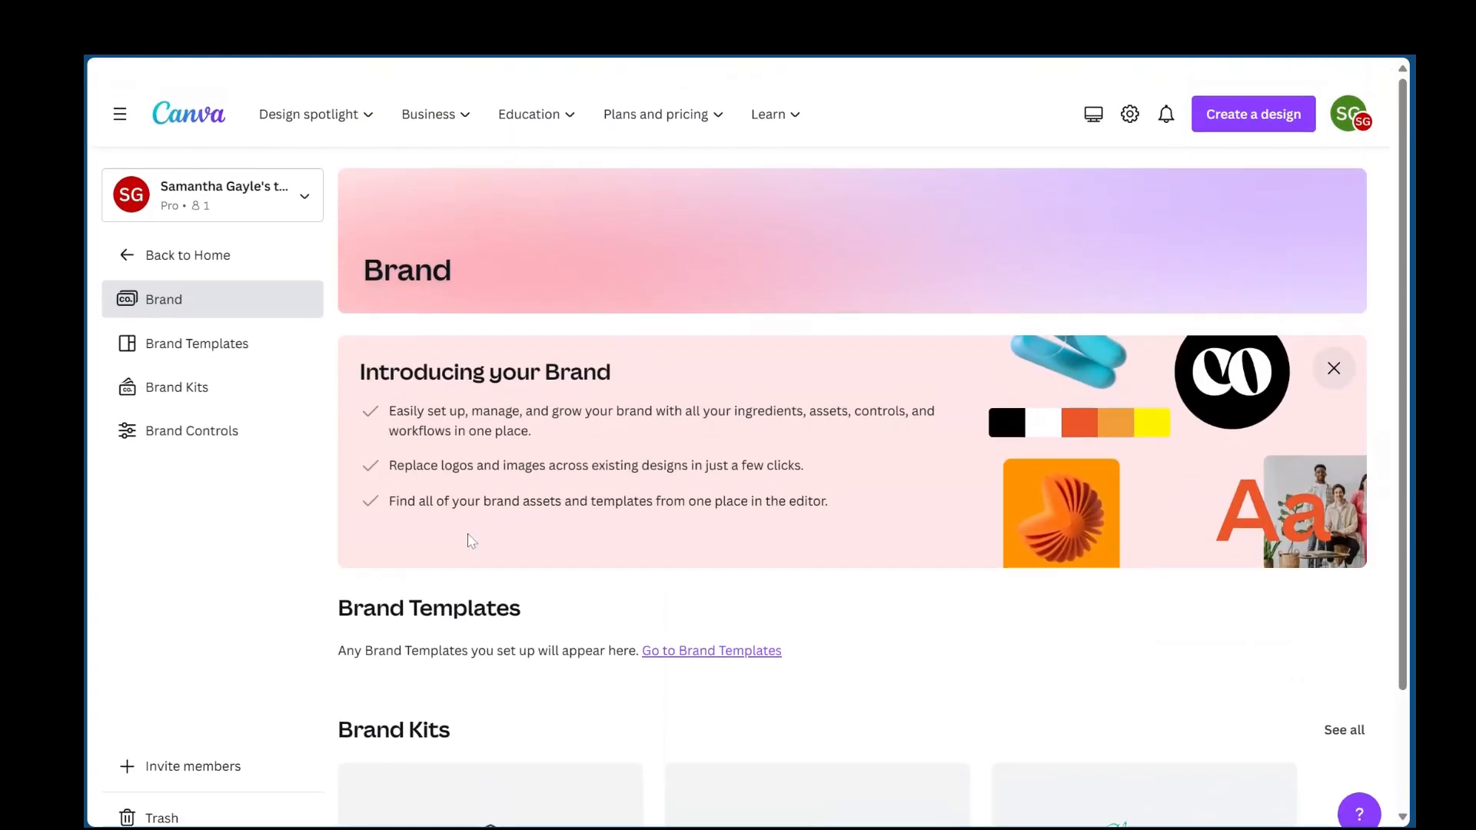
# - Go back to the home page, open the Apps page and browse its sections from Trending apps through Design essentials
pyautogui.click(170, 234)
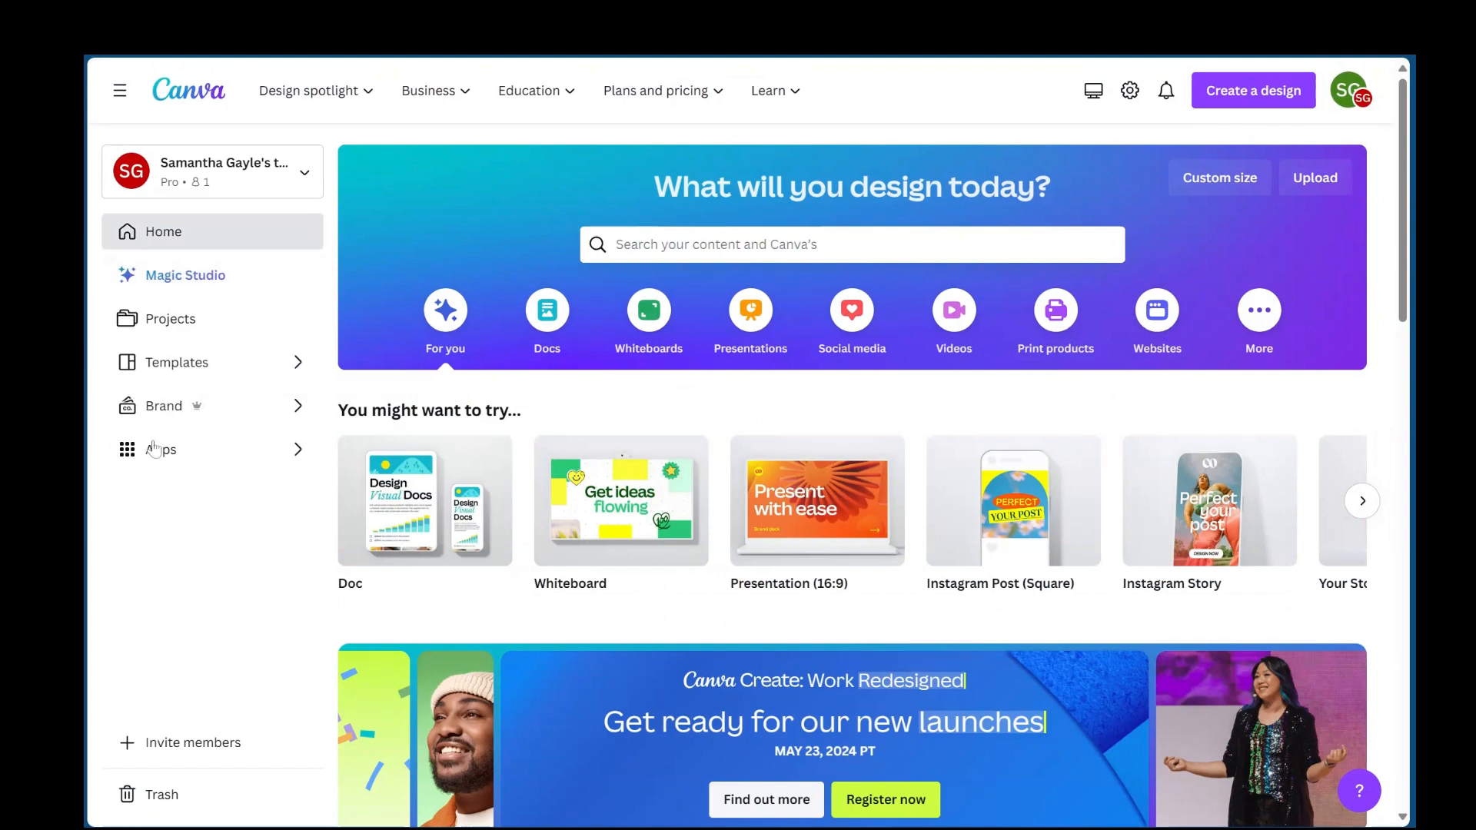
pyautogui.click(297, 460)
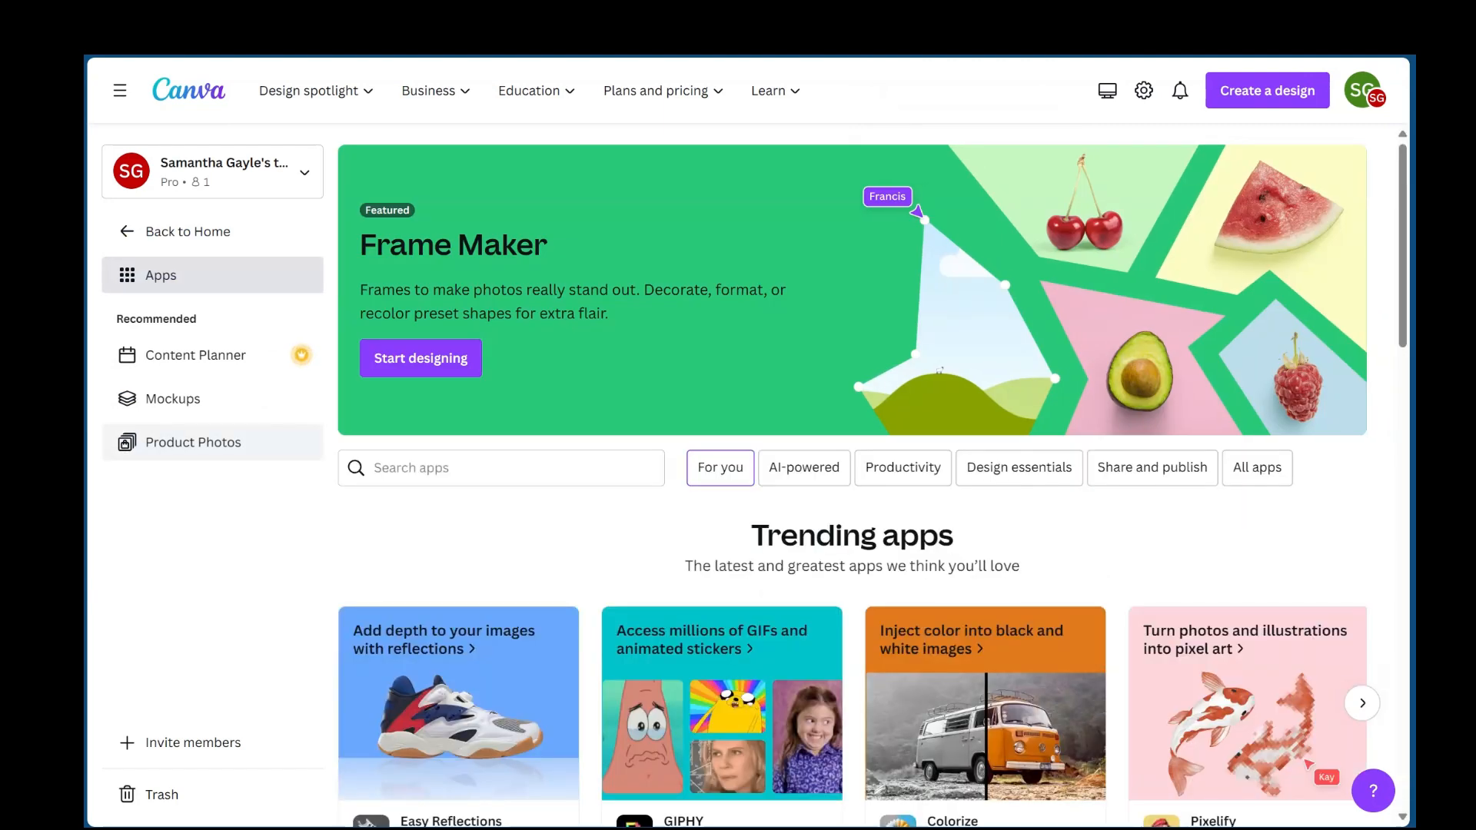
pyautogui.scroll(-4, 552, 588)
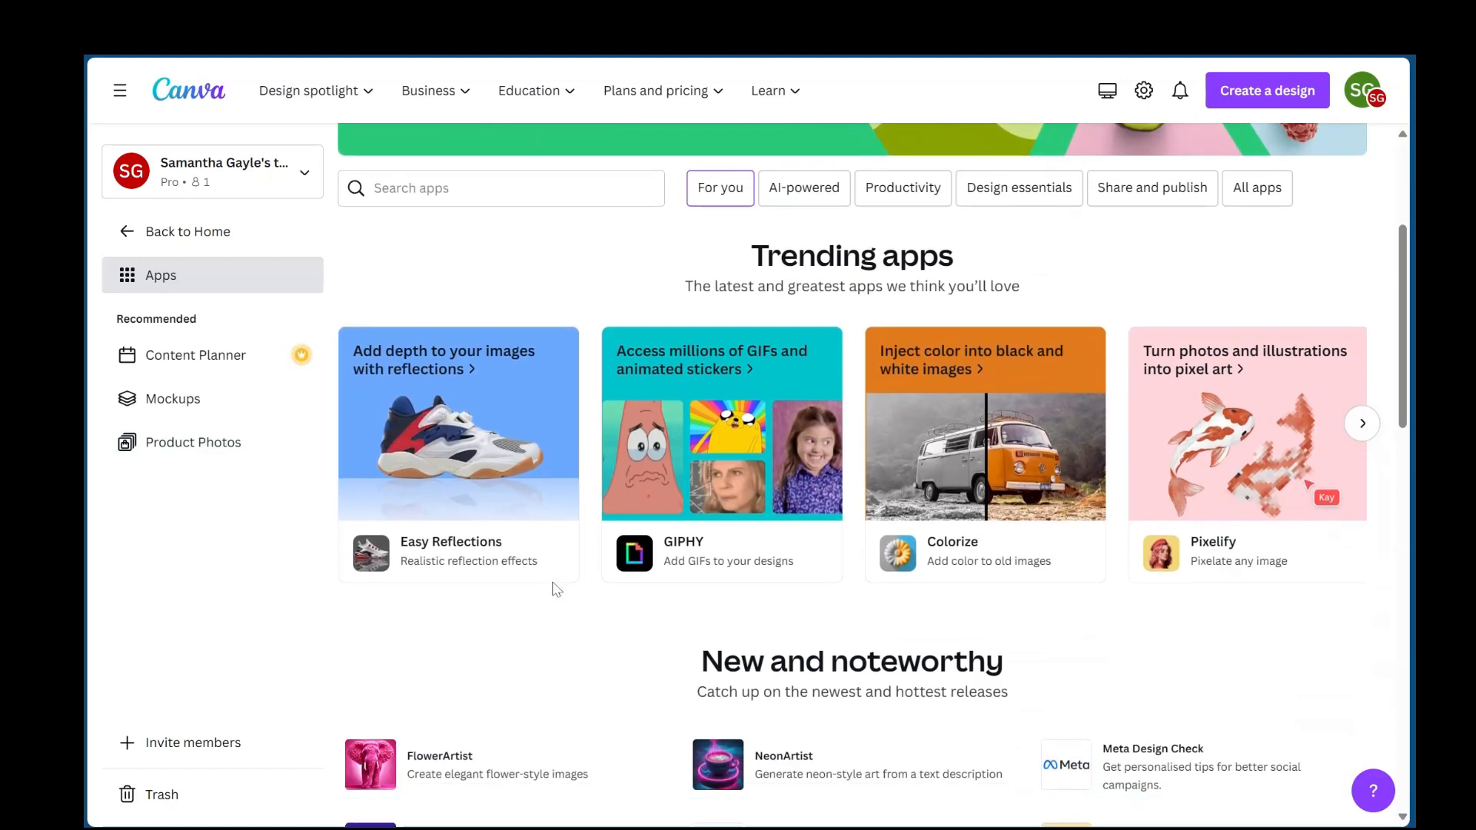
pyautogui.scroll(-3, 556, 589)
pyautogui.scroll(-1, 615, 323)
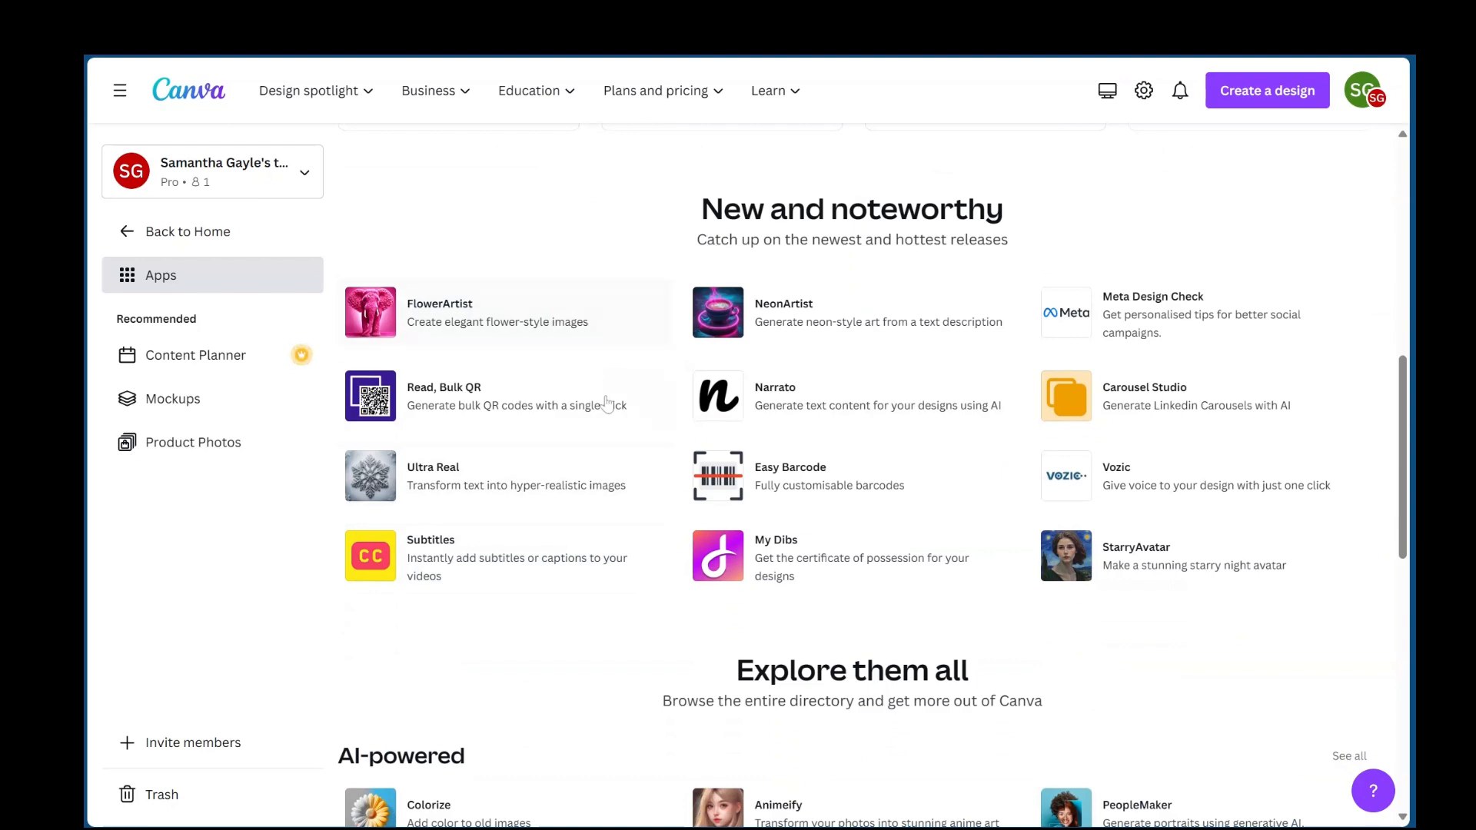
pyautogui.scroll(-3, 614, 422)
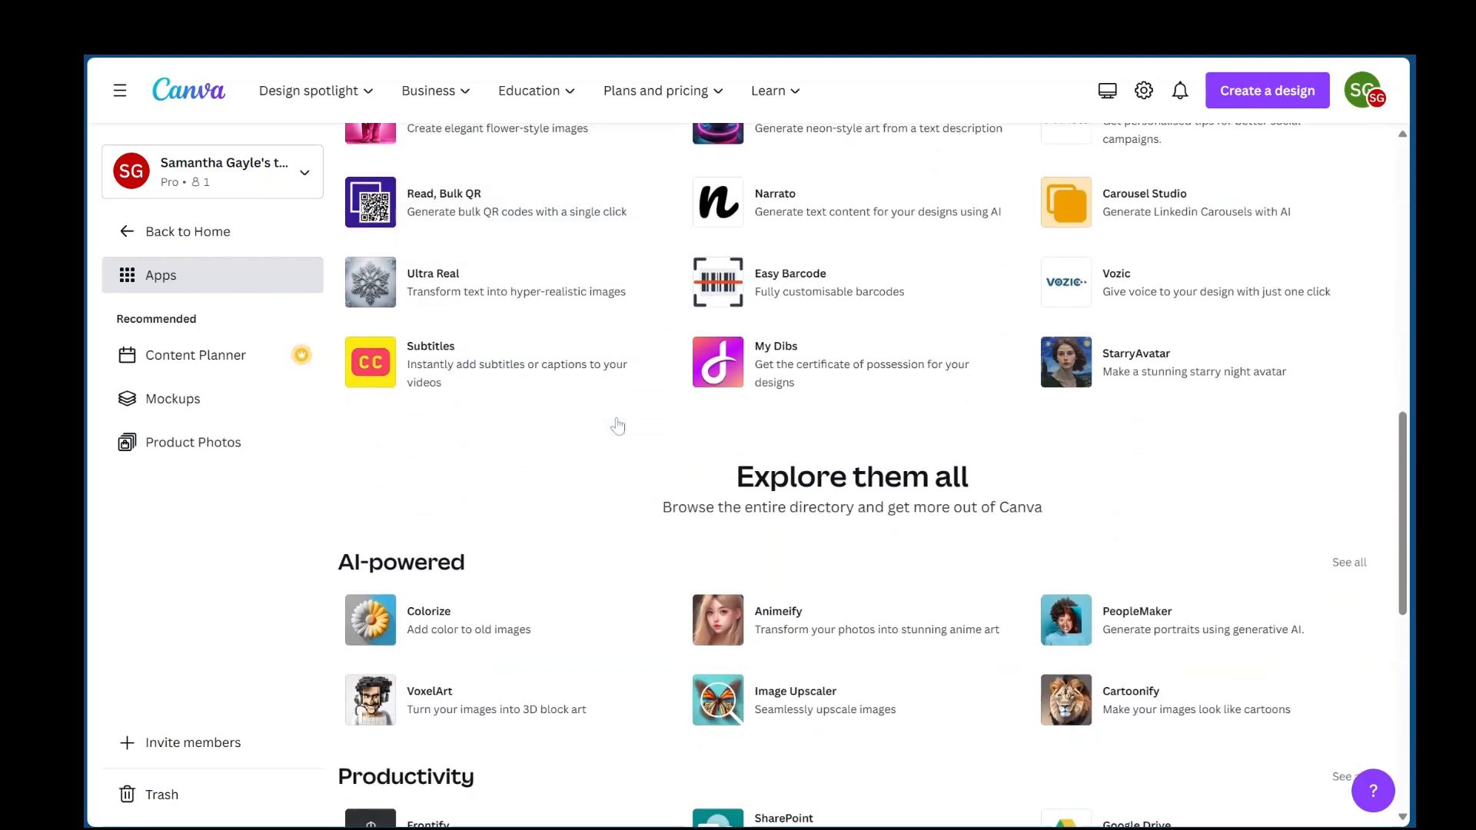
pyautogui.scroll(-4, 618, 425)
pyautogui.scroll(-2, 615, 407)
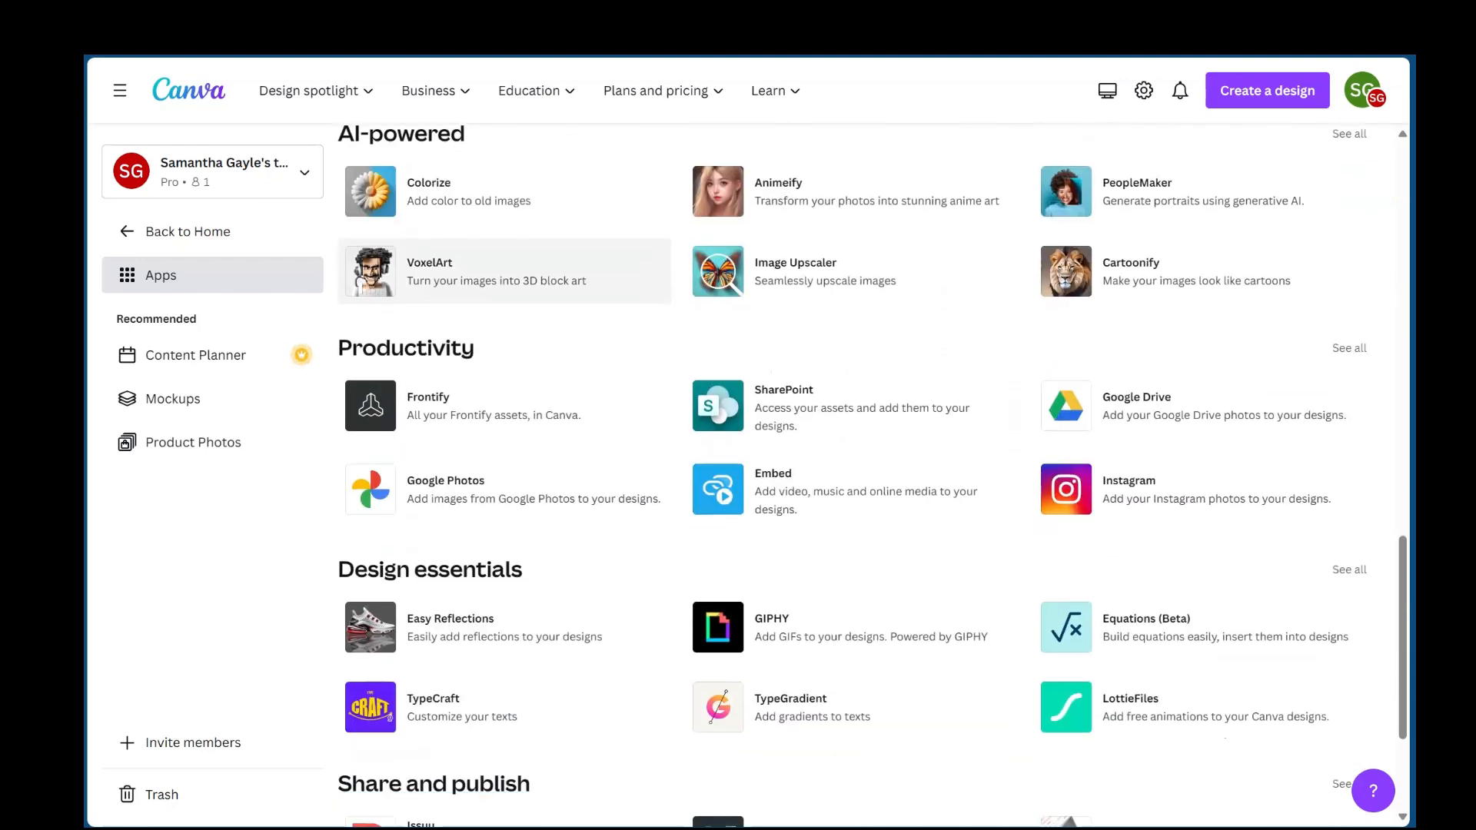
pyautogui.scroll(6, 615, 407)
pyautogui.scroll(10, 754, 769)
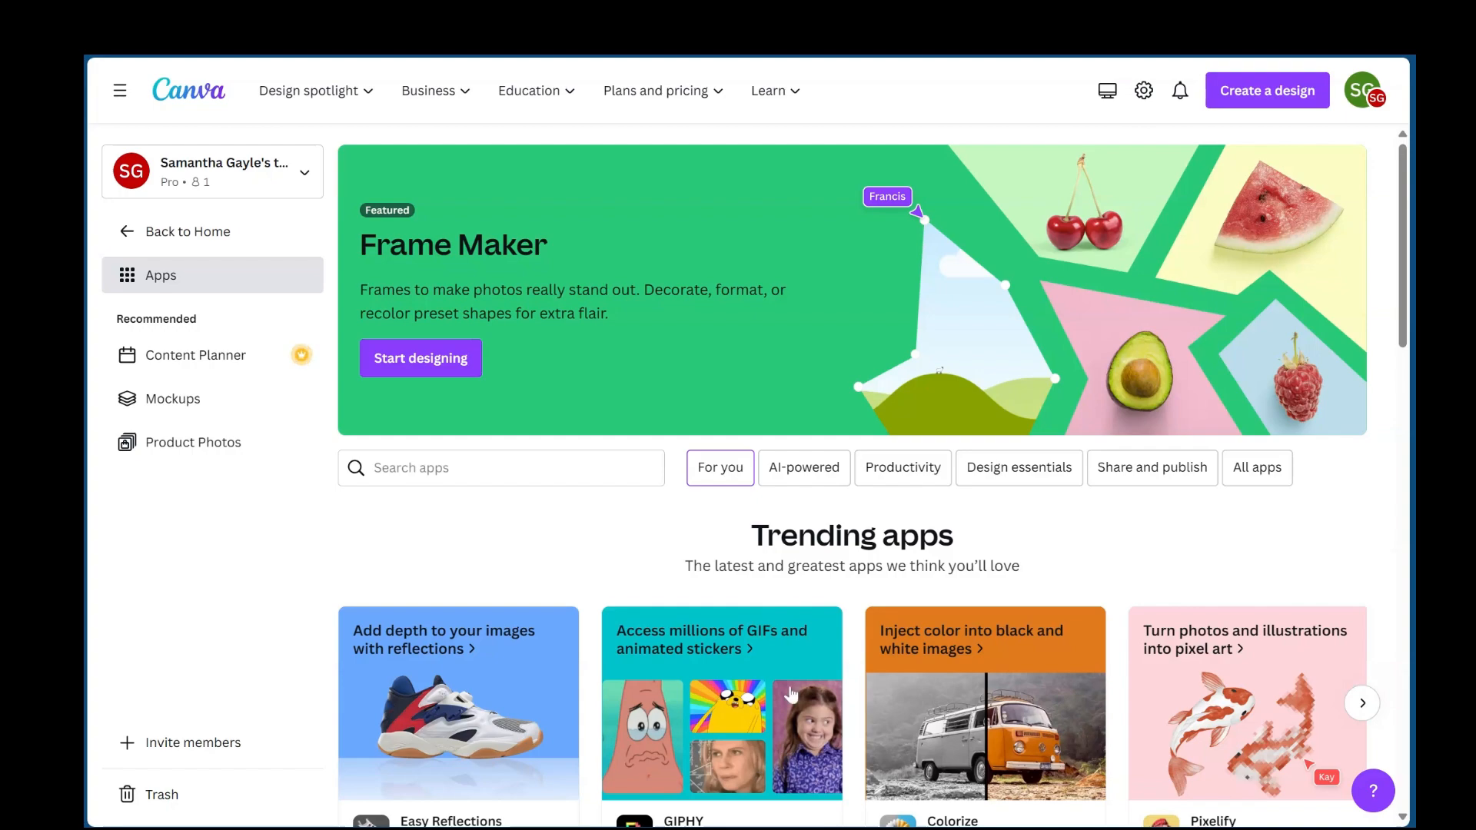
pyautogui.scroll(-5, 701, 577)
pyautogui.scroll(-17, 701, 576)
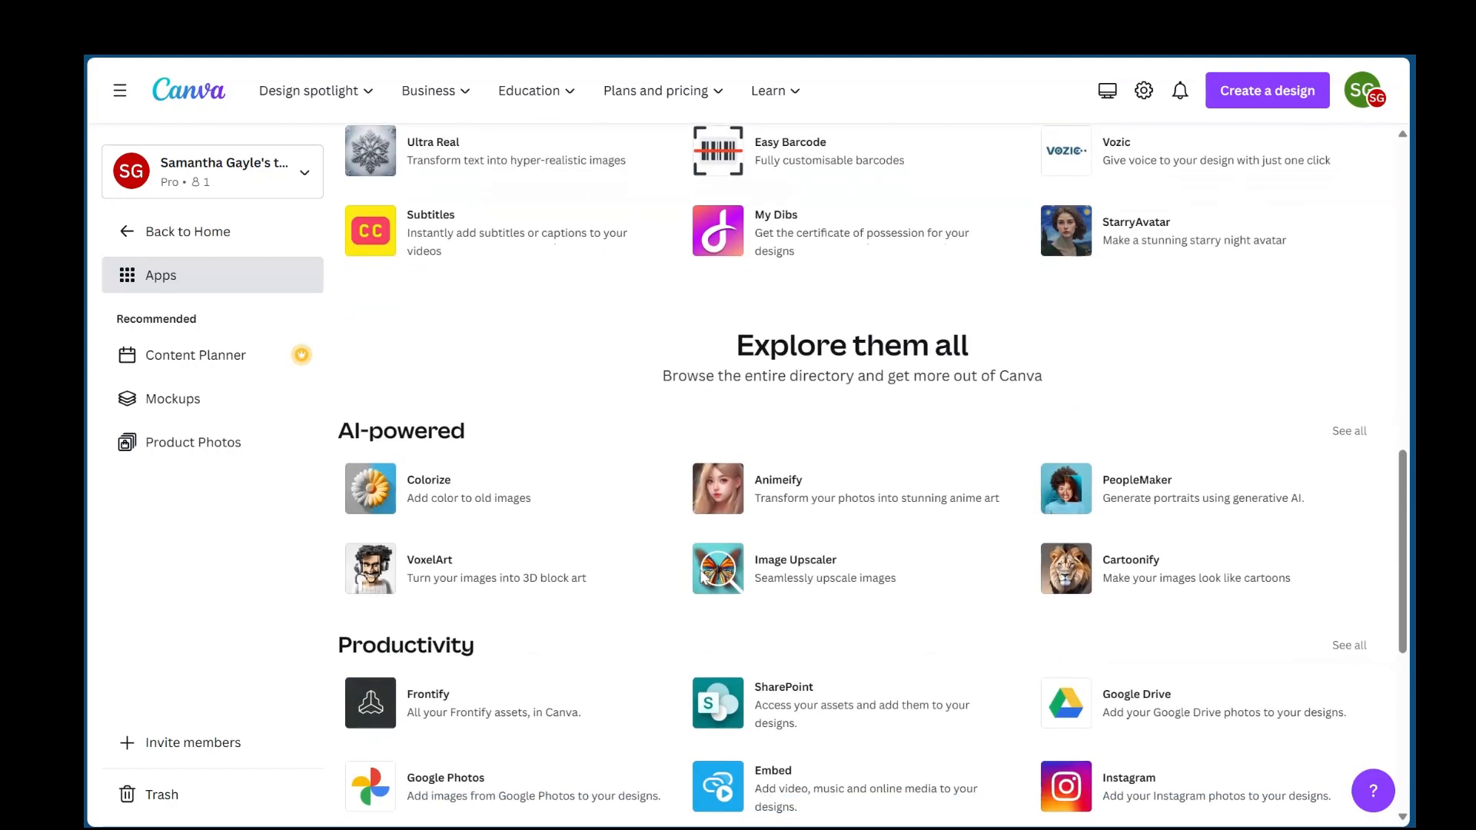
pyautogui.scroll(4, 769, 323)
pyautogui.scroll(18, 623, 288)
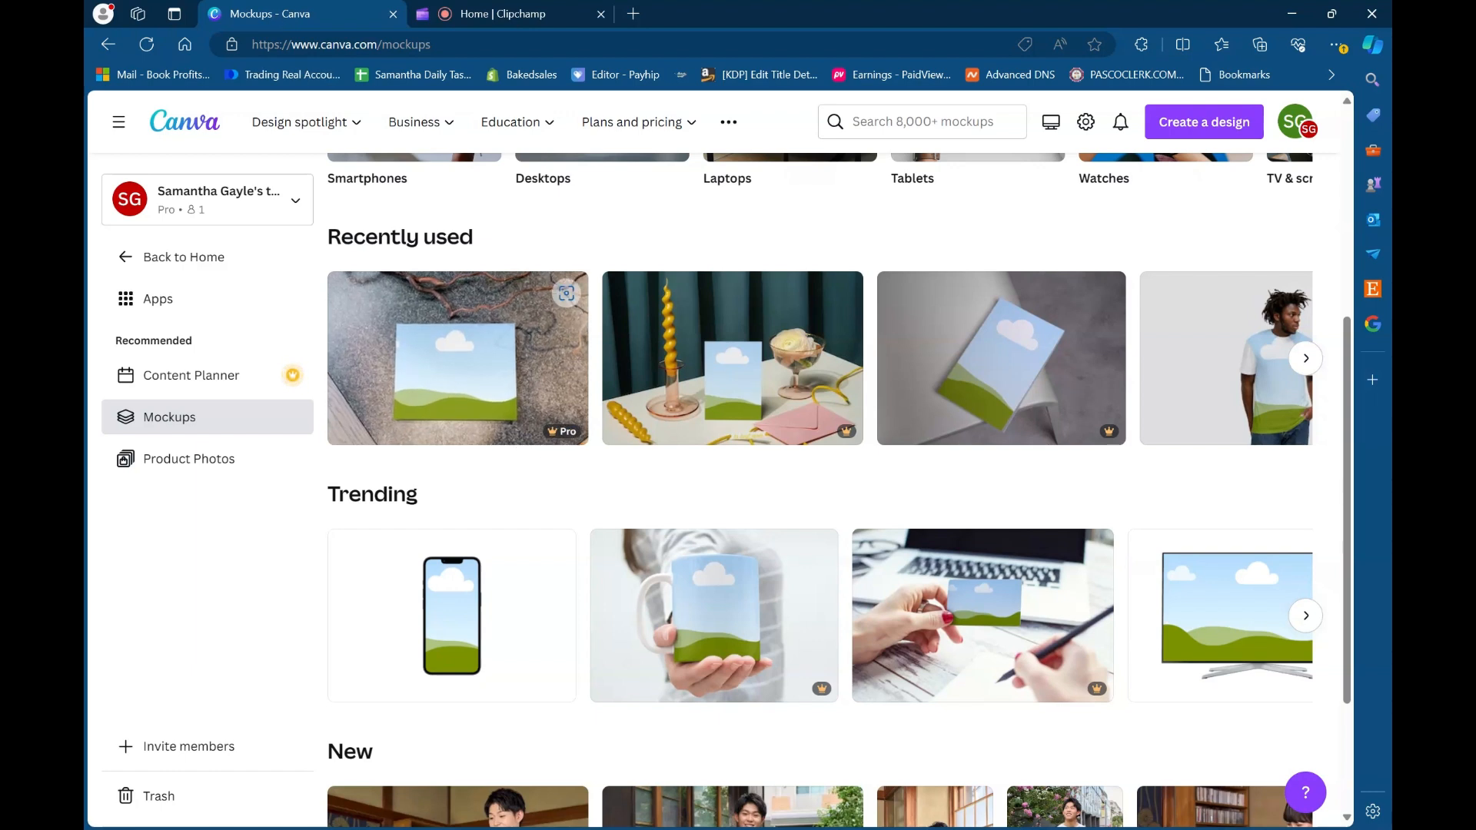
# - Look through the Mockups page, covering the Technology category and the Recently used and Trending mockups
pyautogui.scroll(5, 819, 493)
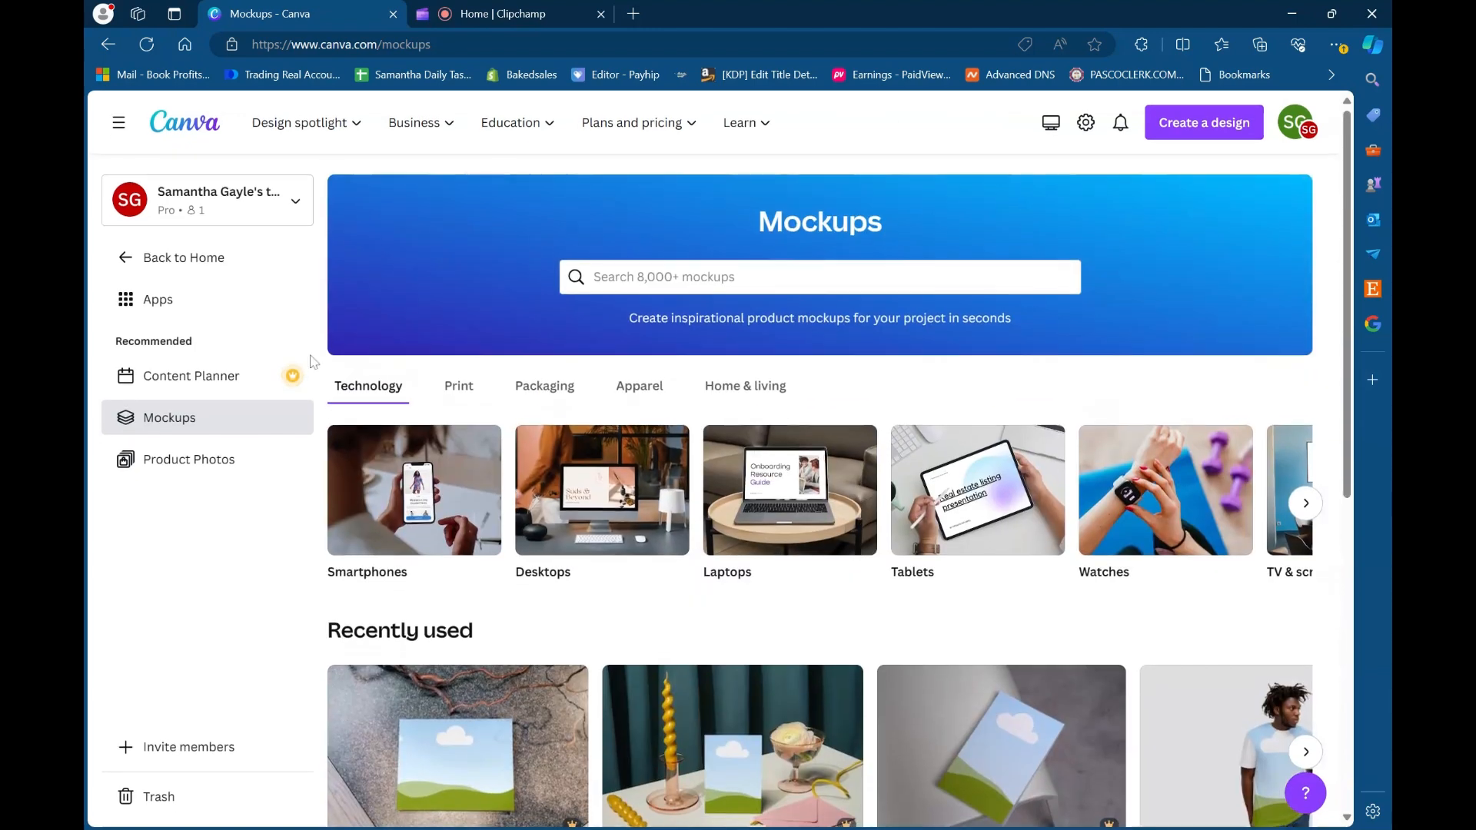
pyautogui.scroll(-4, 650, 478)
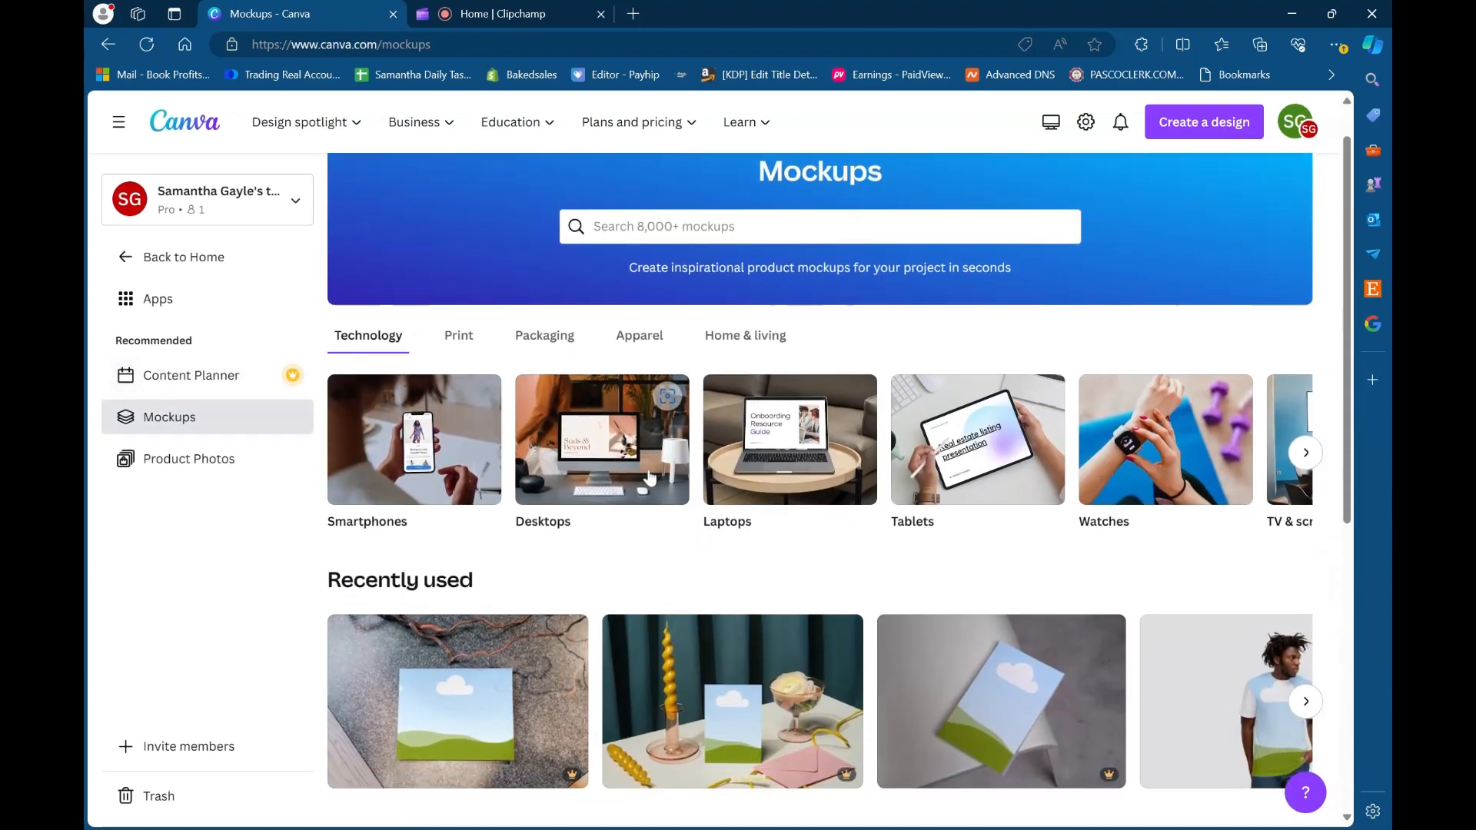
pyautogui.scroll(4, 650, 478)
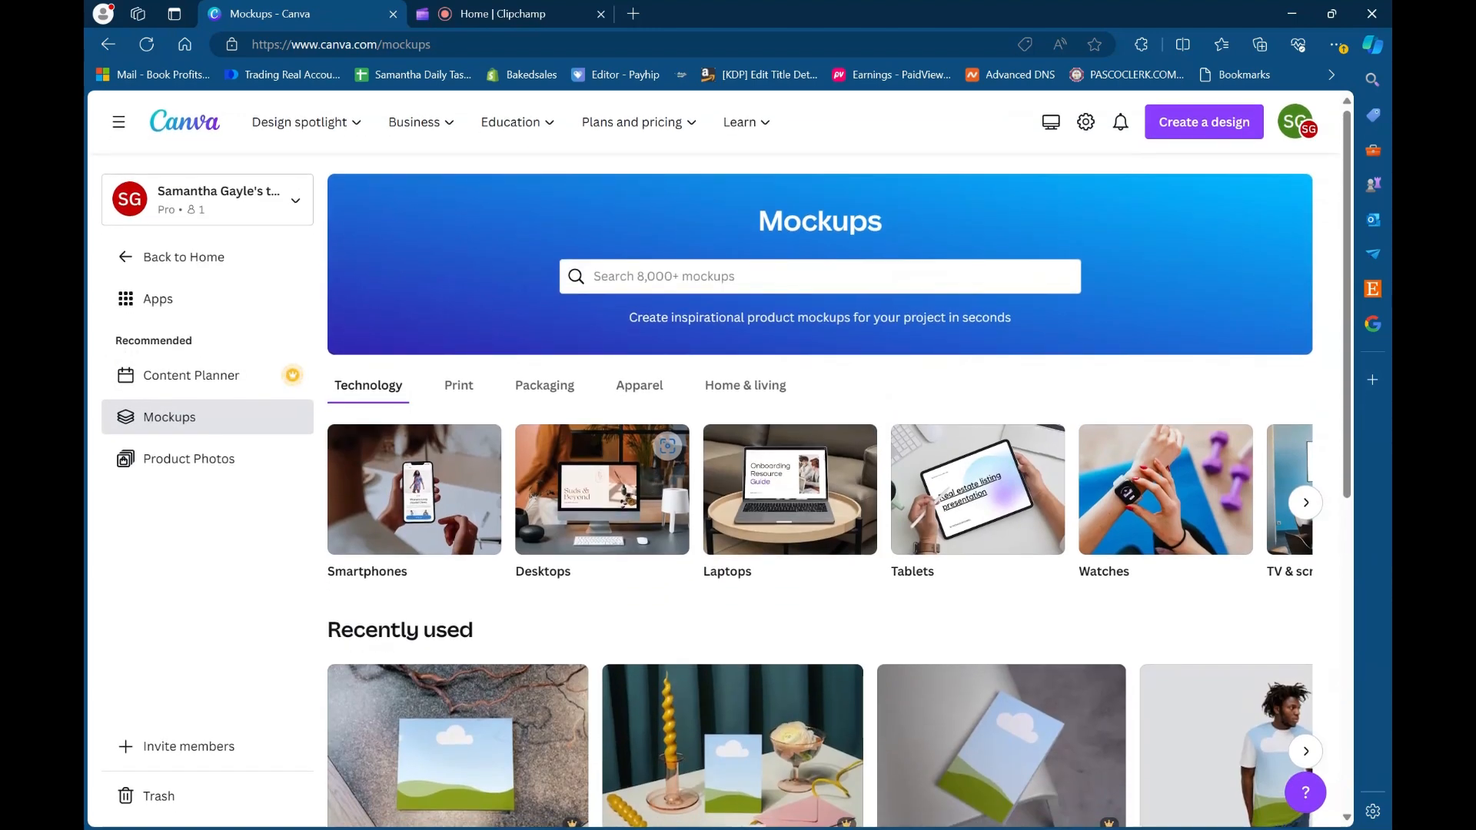
pyautogui.scroll(-5, 740, 611)
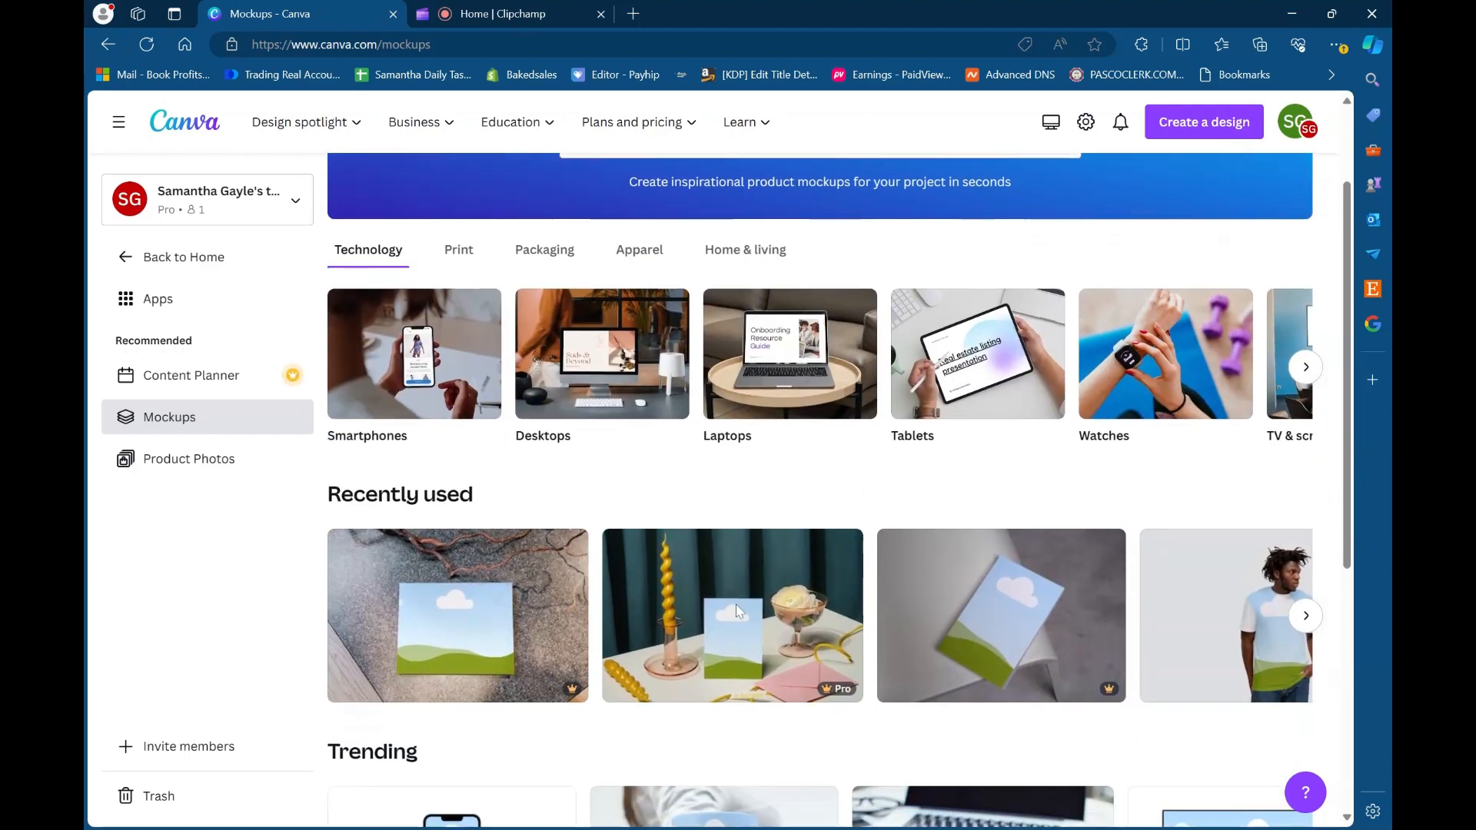
pyautogui.scroll(-4, 740, 527)
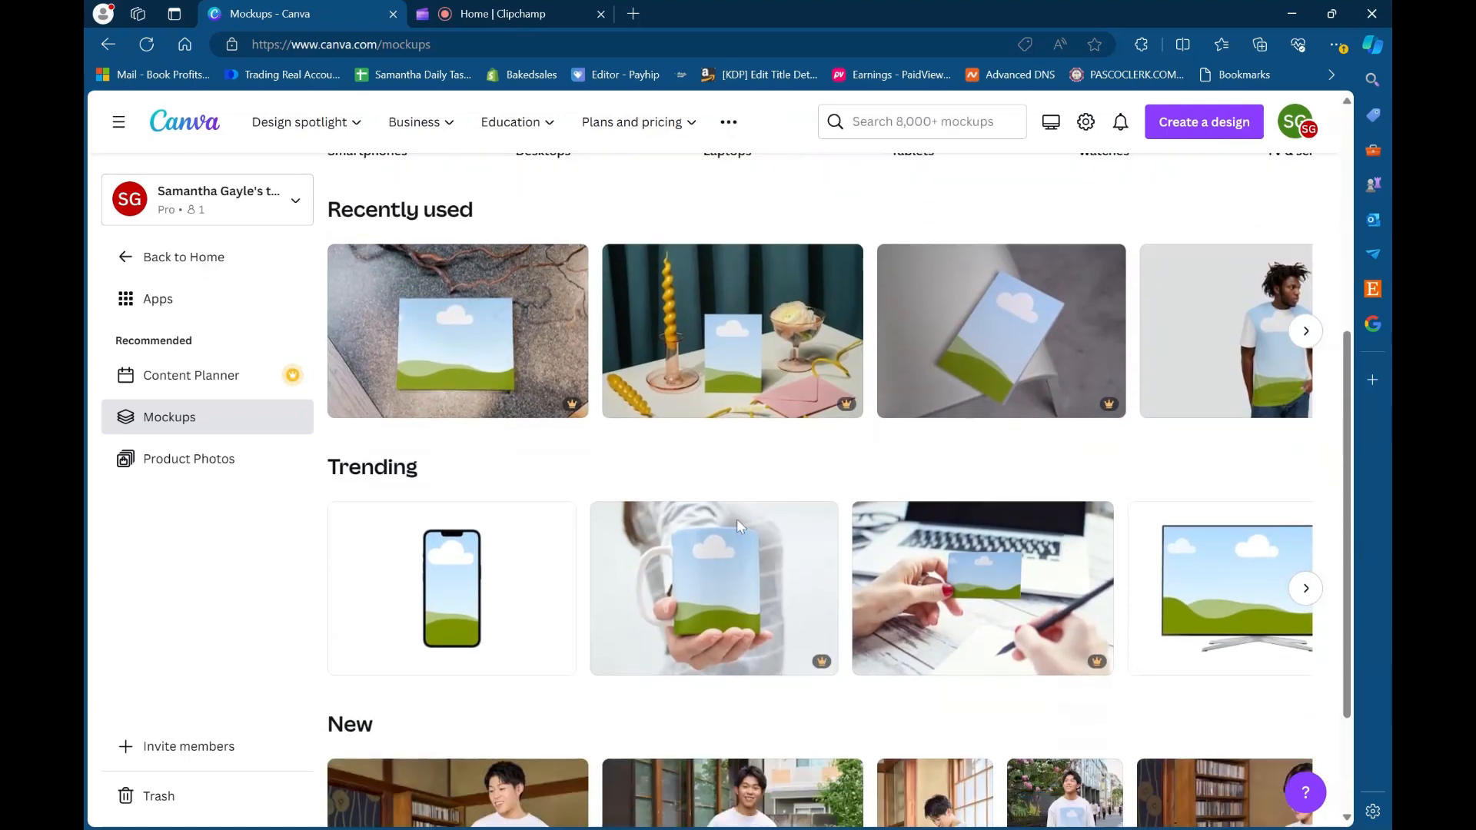
pyautogui.scroll(9, 771, 565)
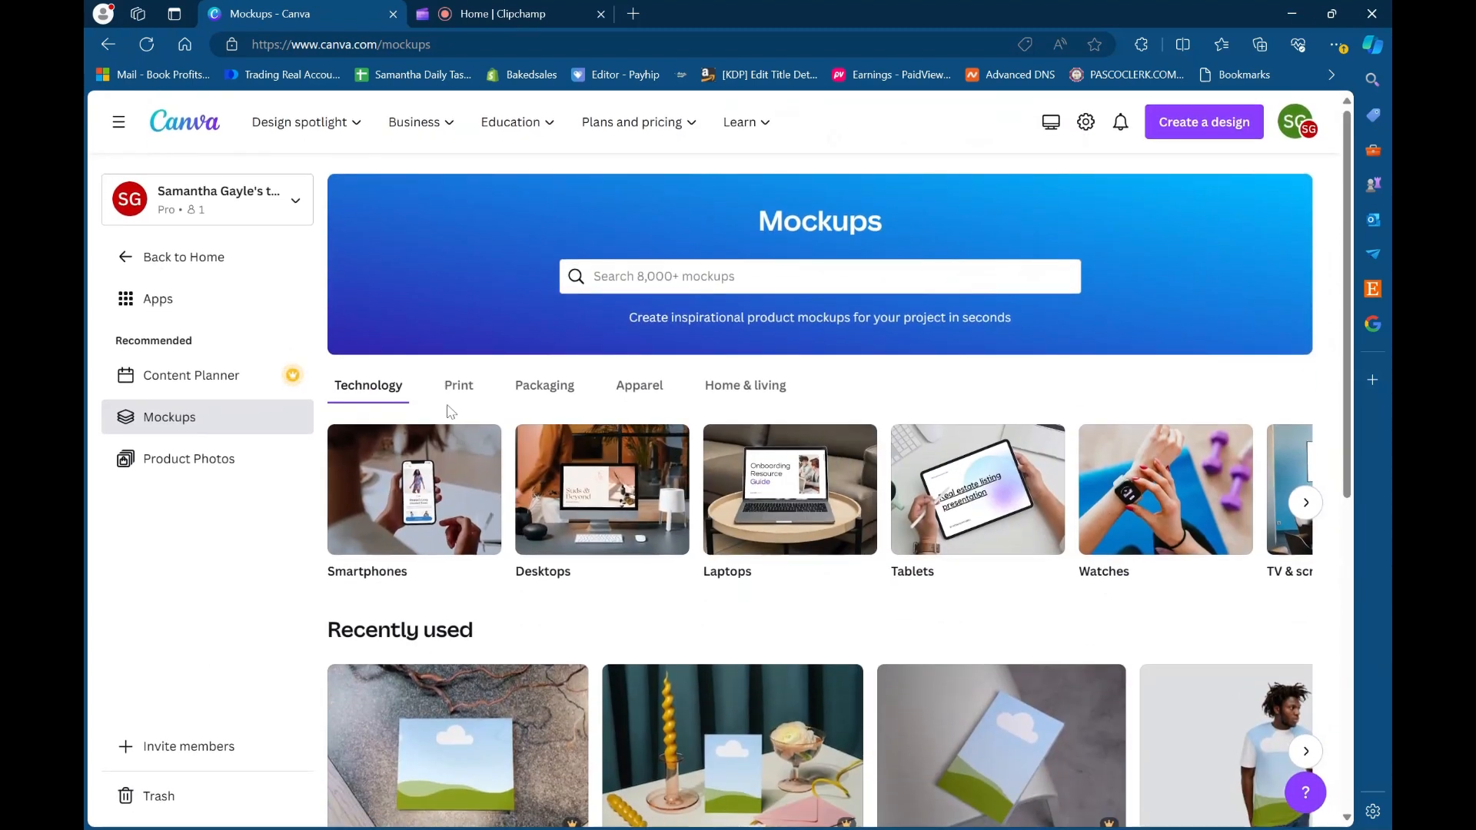
# - View the Product Photos page, open the Content Planner and look through its May 2024 calendar
pyautogui.click(211, 469)
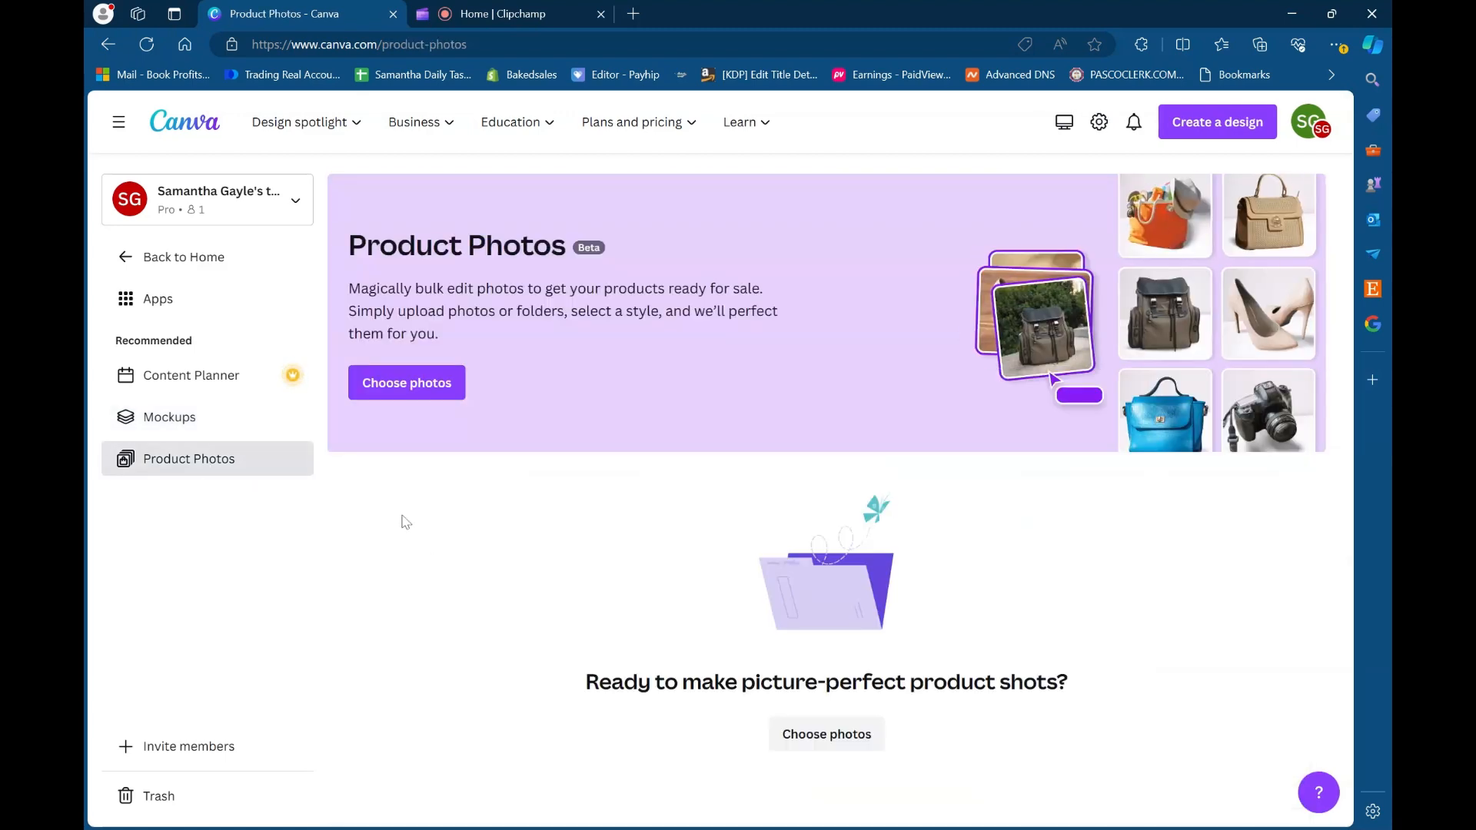
pyautogui.click(161, 384)
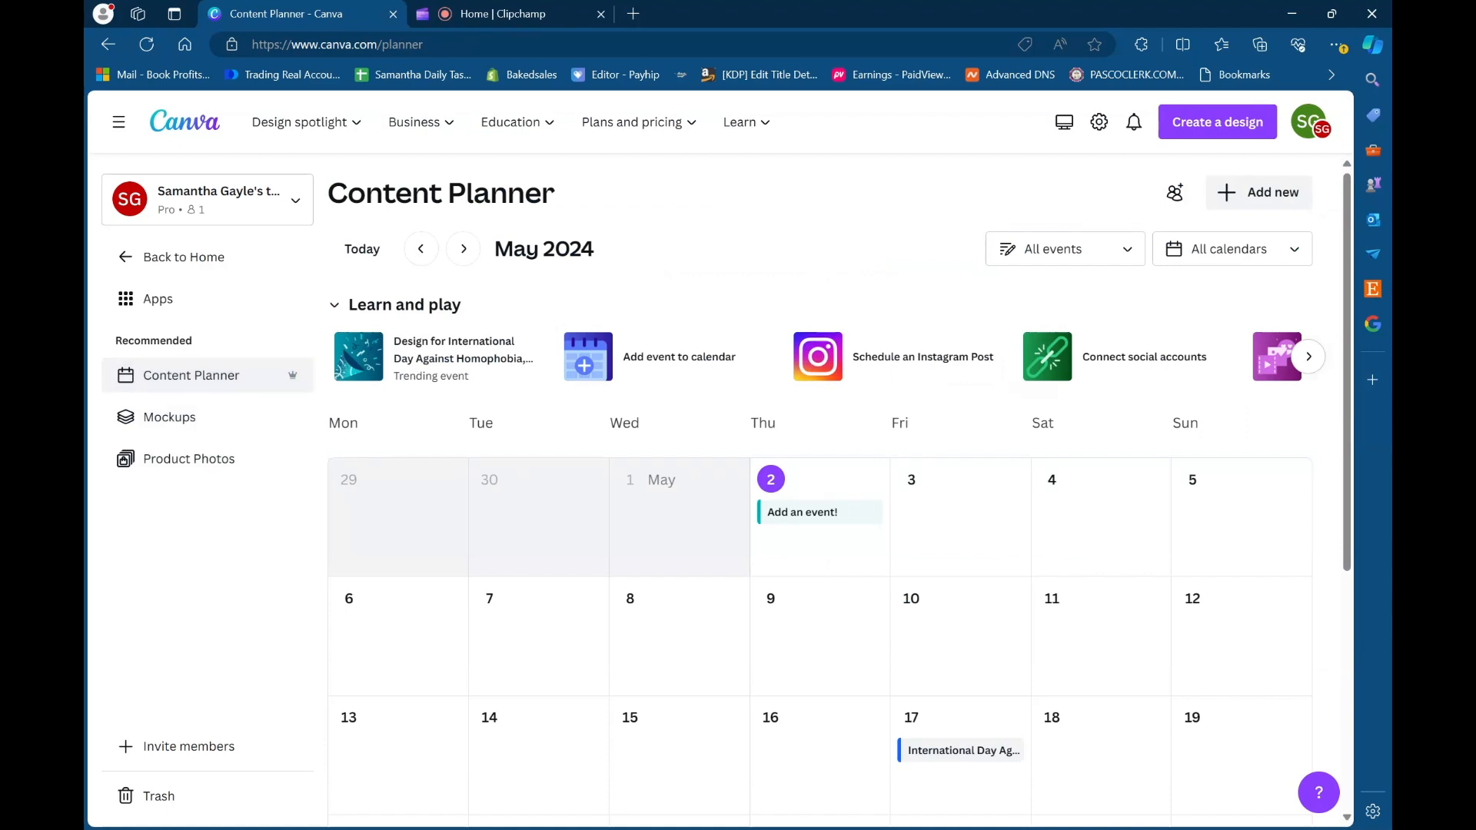
pyautogui.scroll(-3, 702, 600)
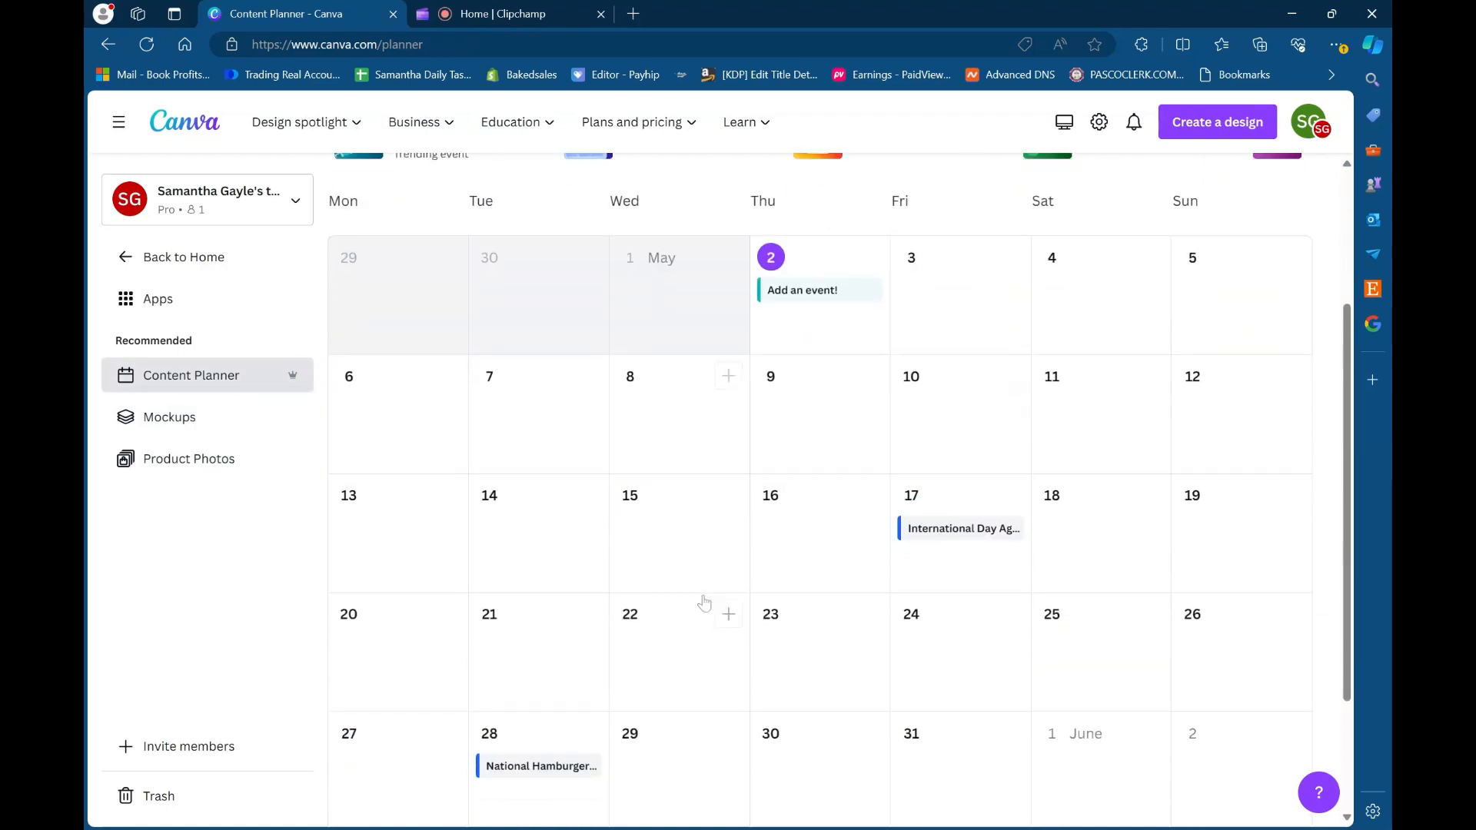
pyautogui.scroll(-2, 752, 676)
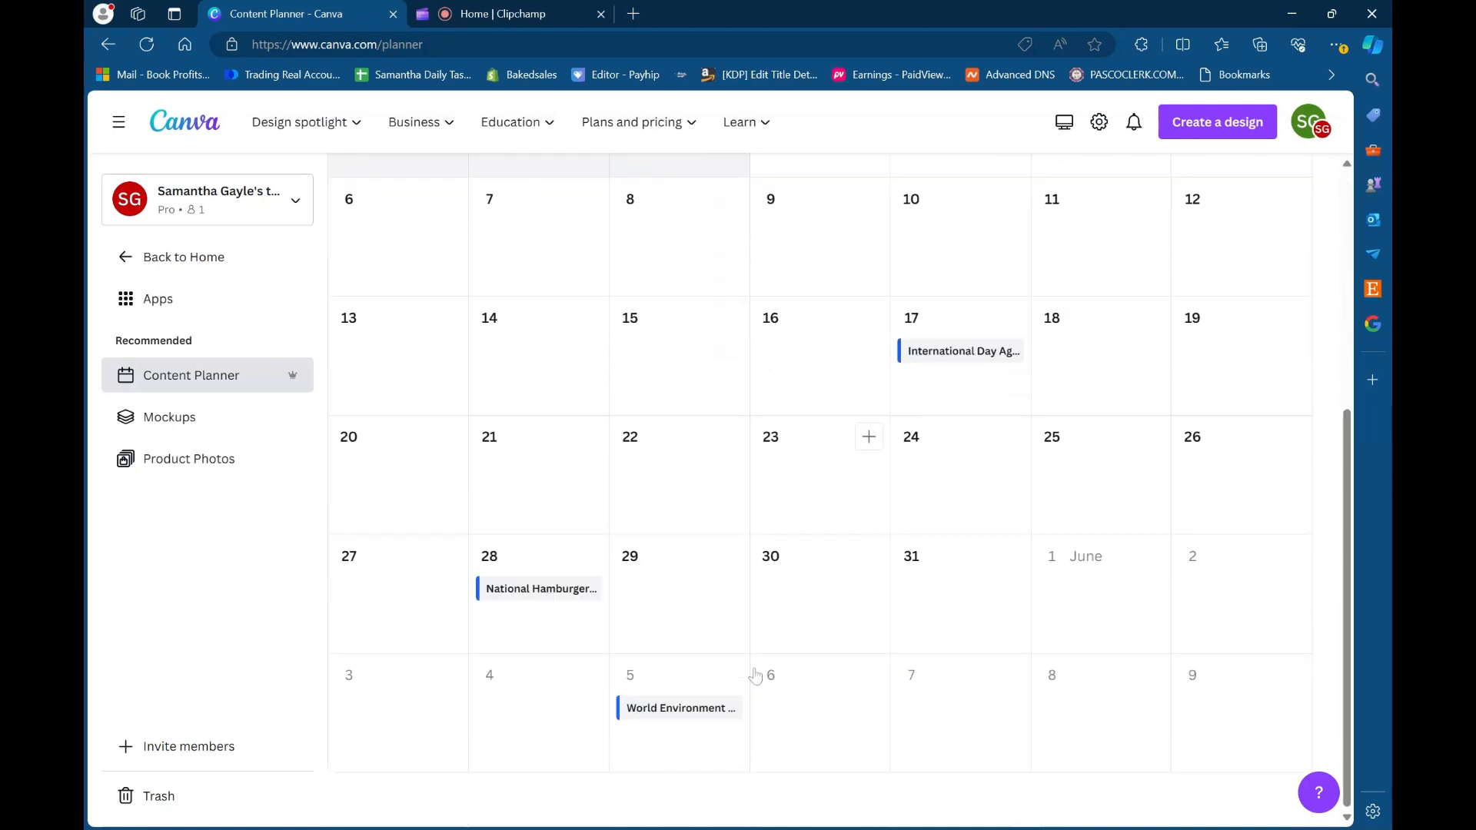
pyautogui.scroll(5, 756, 676)
pyautogui.scroll(-1, 756, 673)
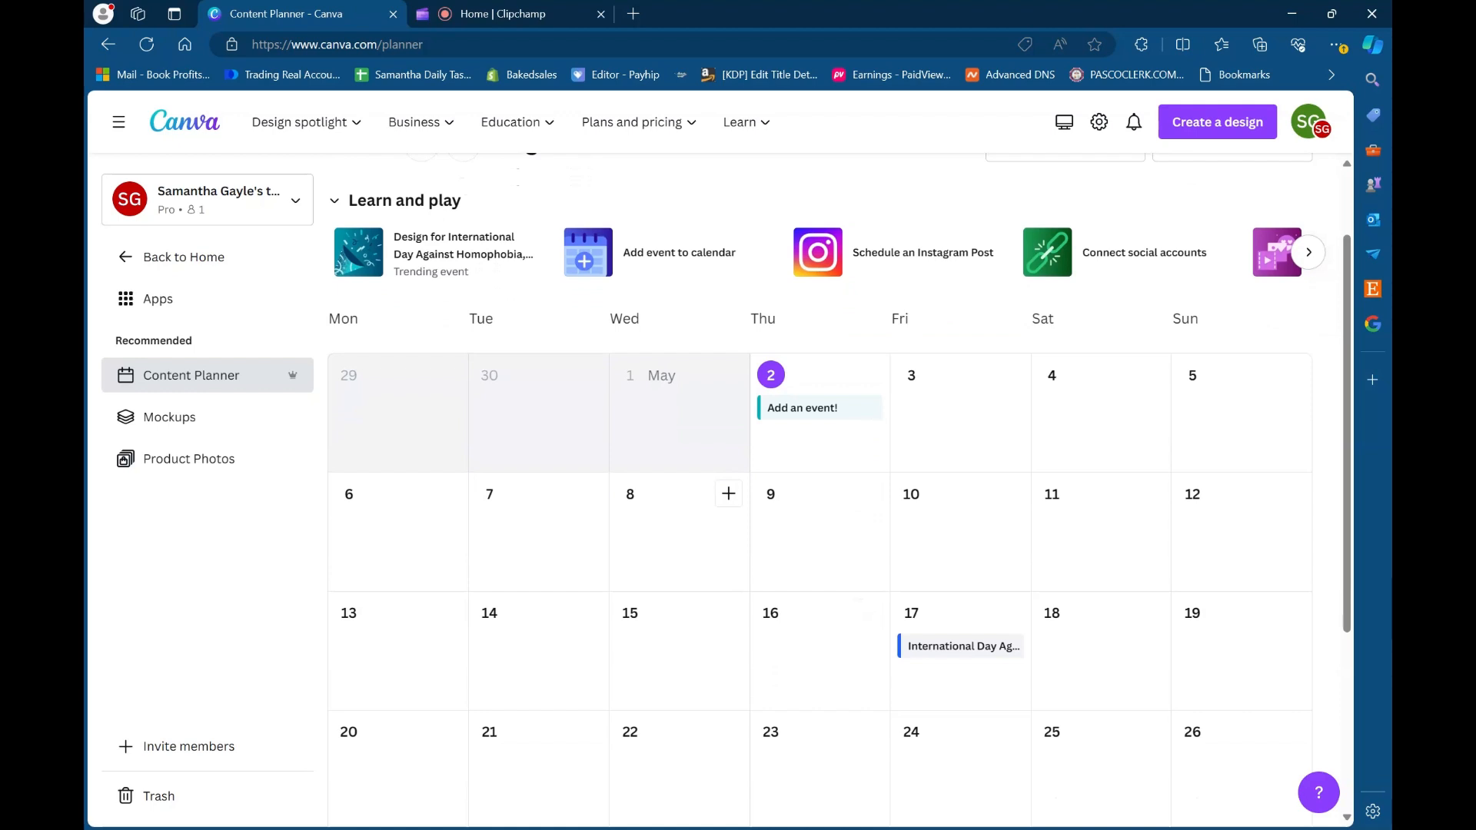
# - Open a new post for May 8, view its date, channel and recent design options, and close it without scheduling
pyautogui.click(729, 494)
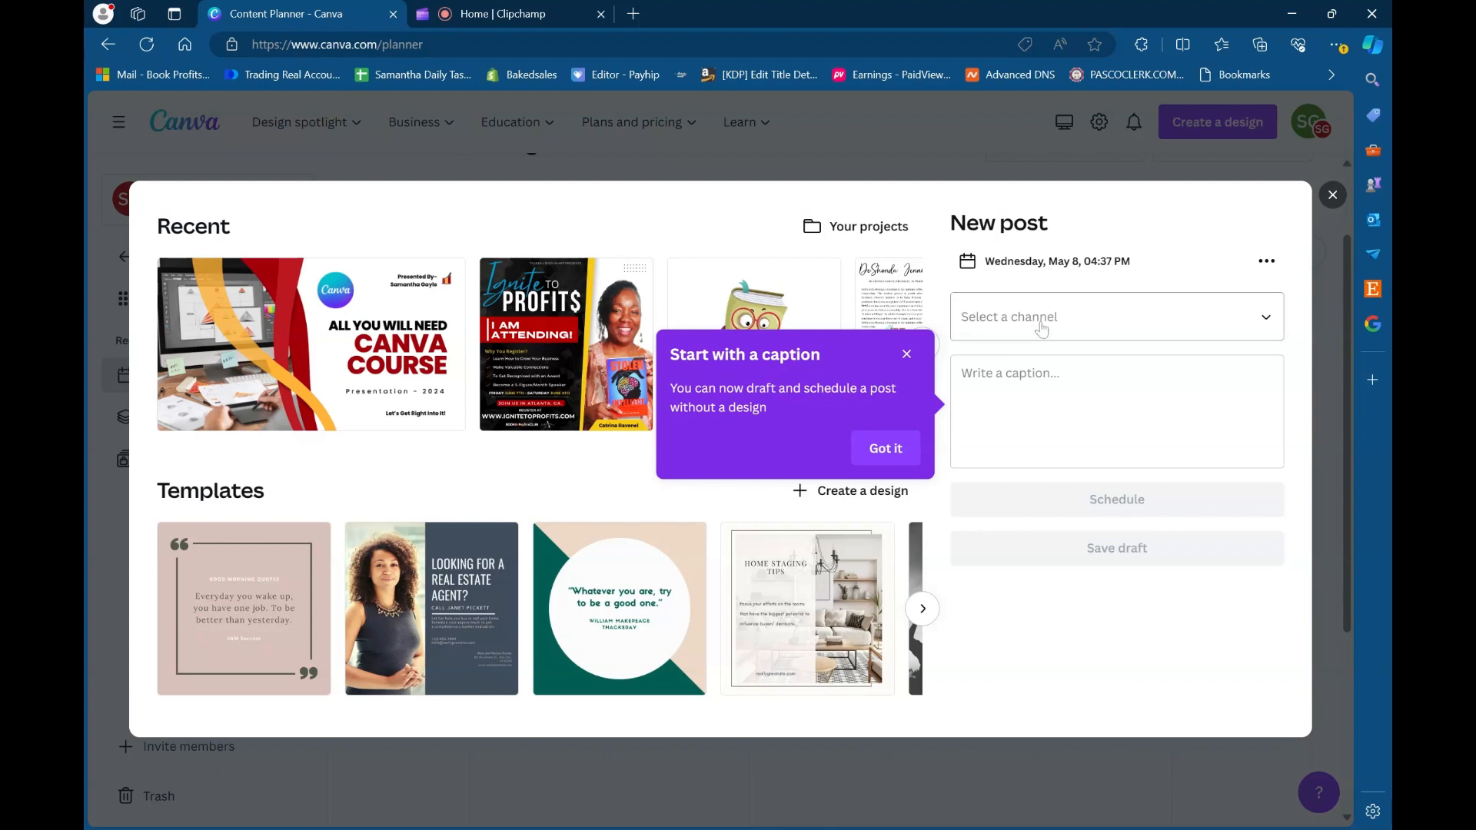
pyautogui.click(1074, 261)
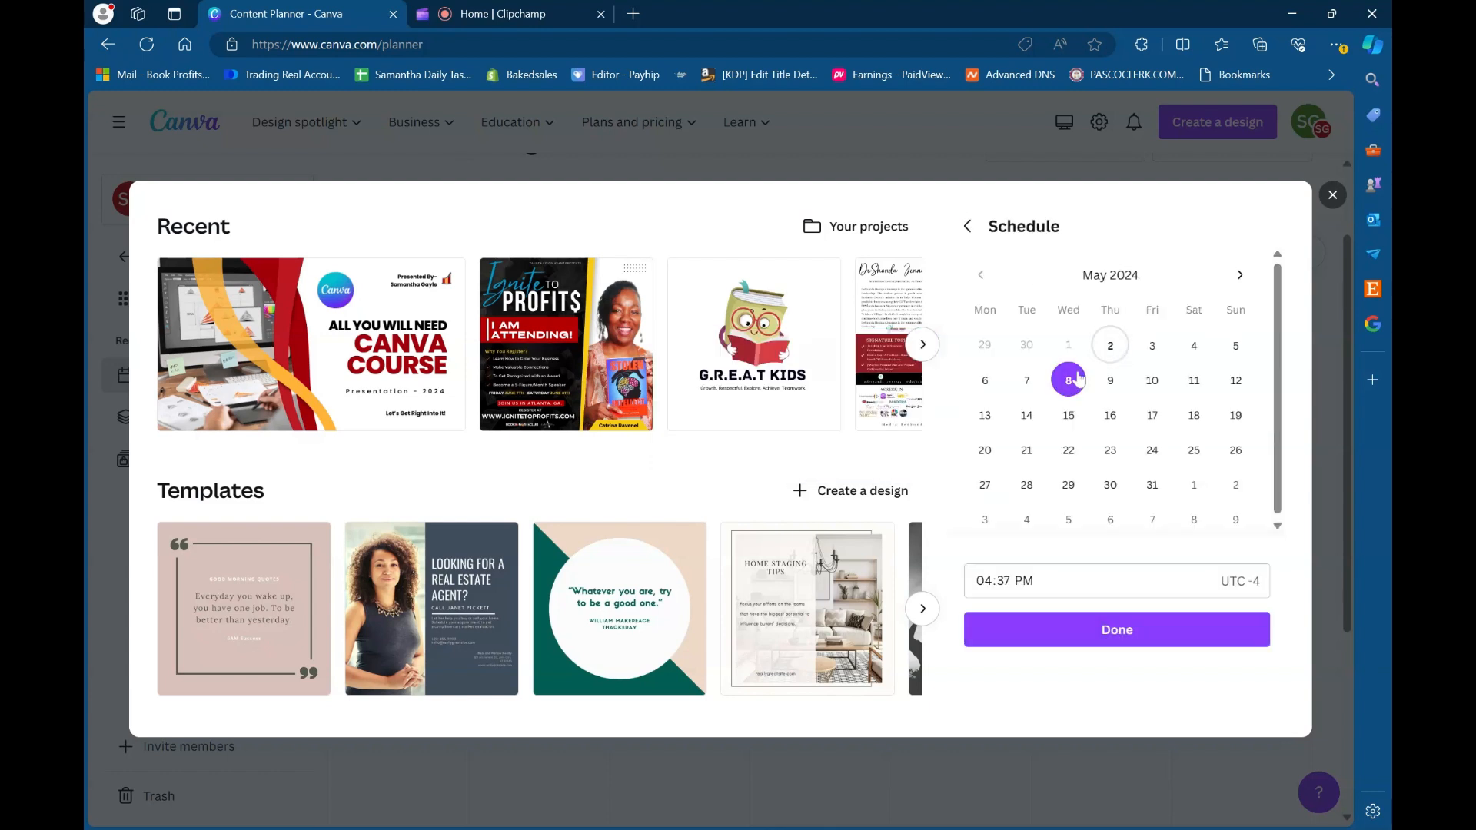
pyautogui.click(968, 226)
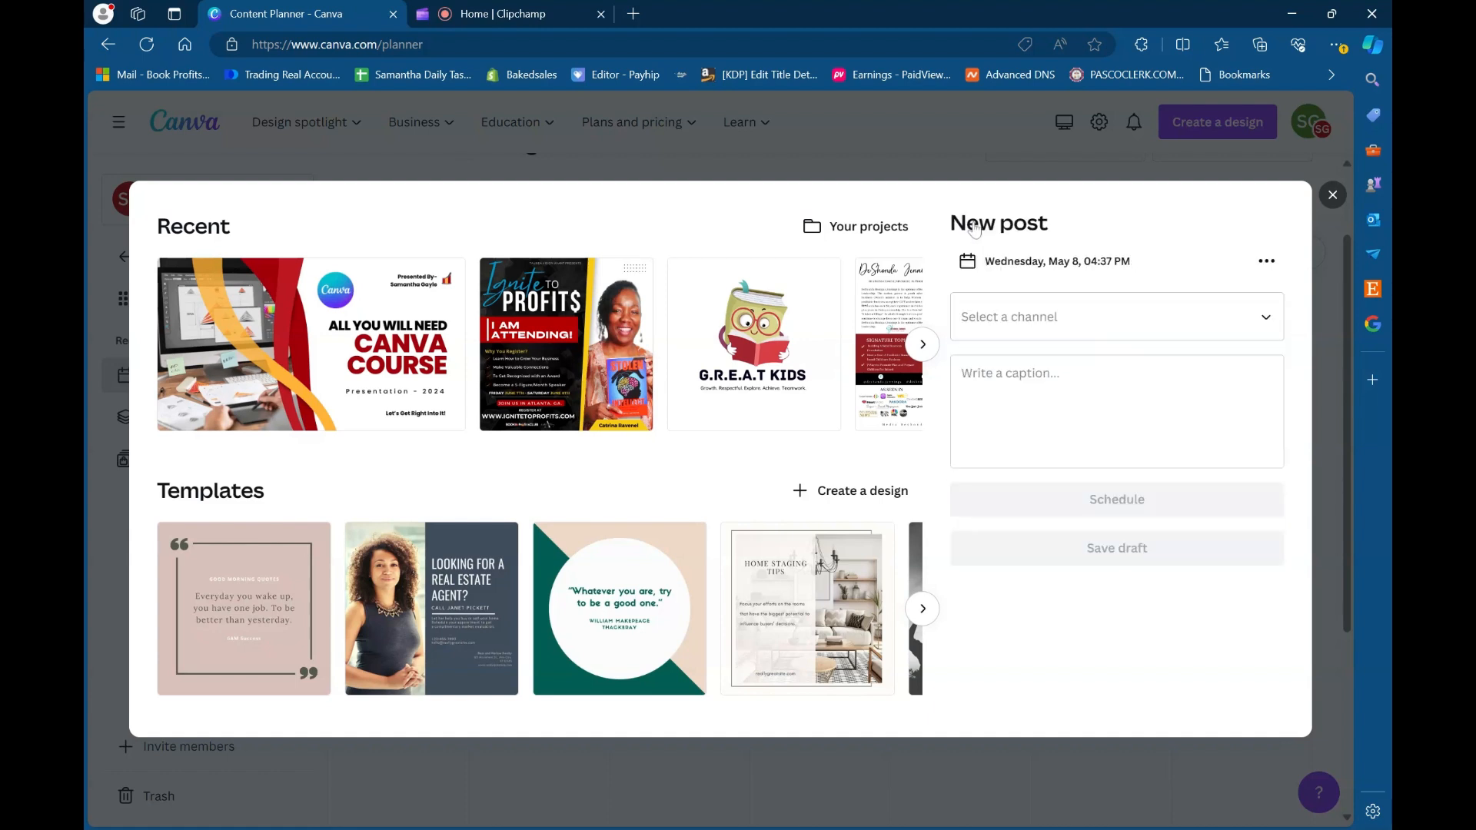
pyautogui.click(1080, 337)
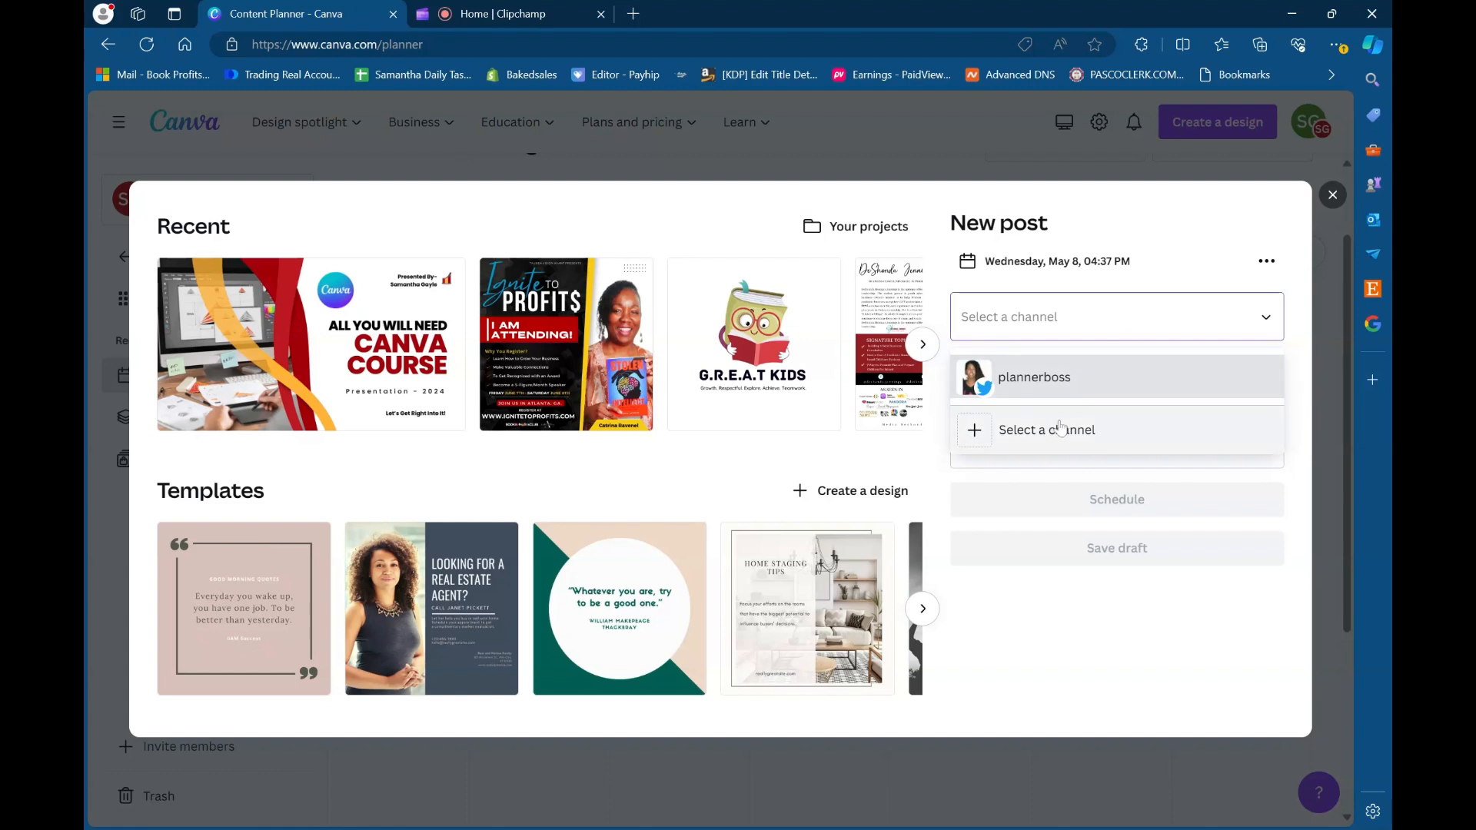
pyautogui.click(1160, 300)
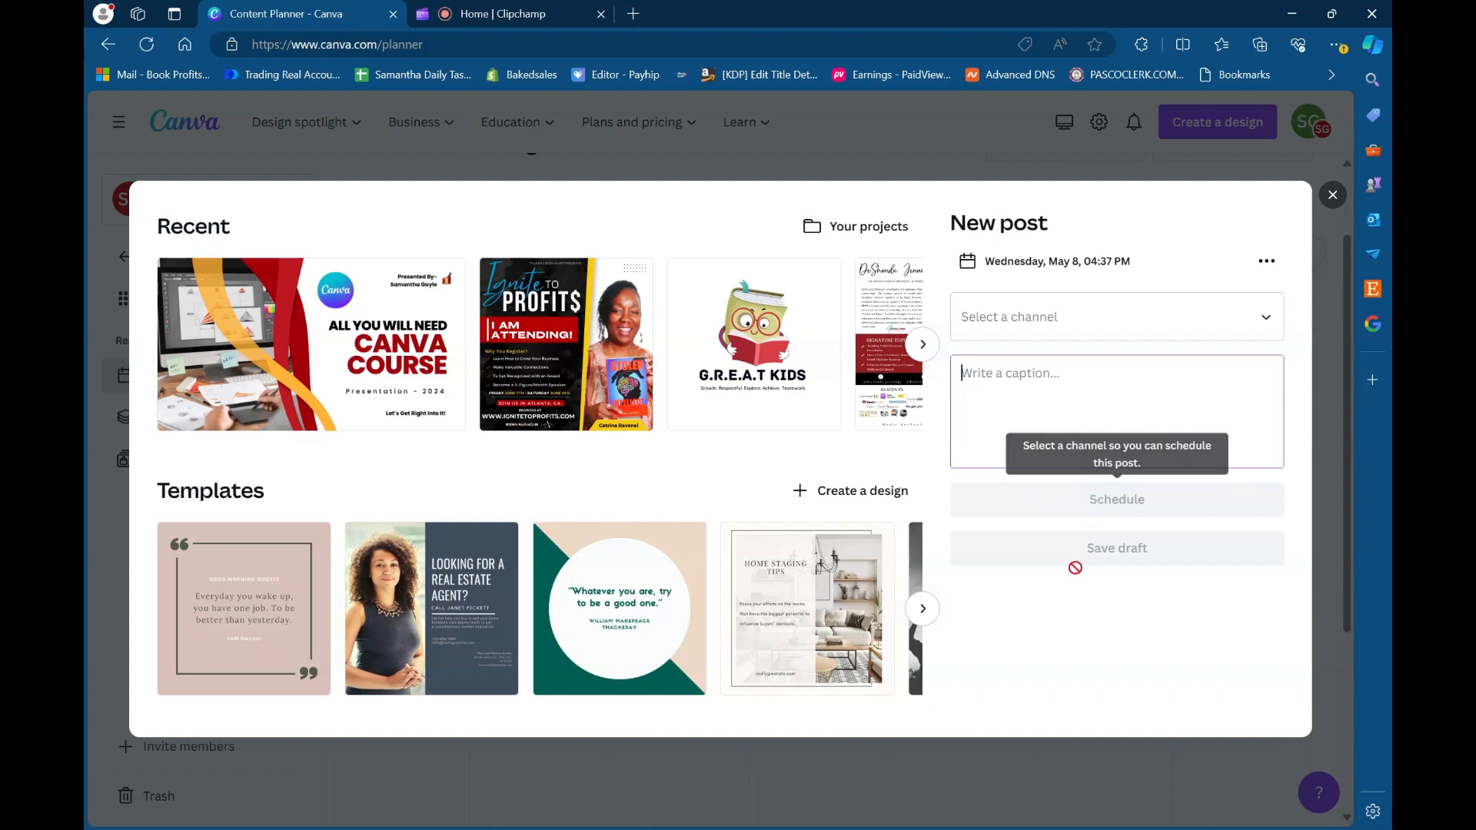
pyautogui.click(927, 348)
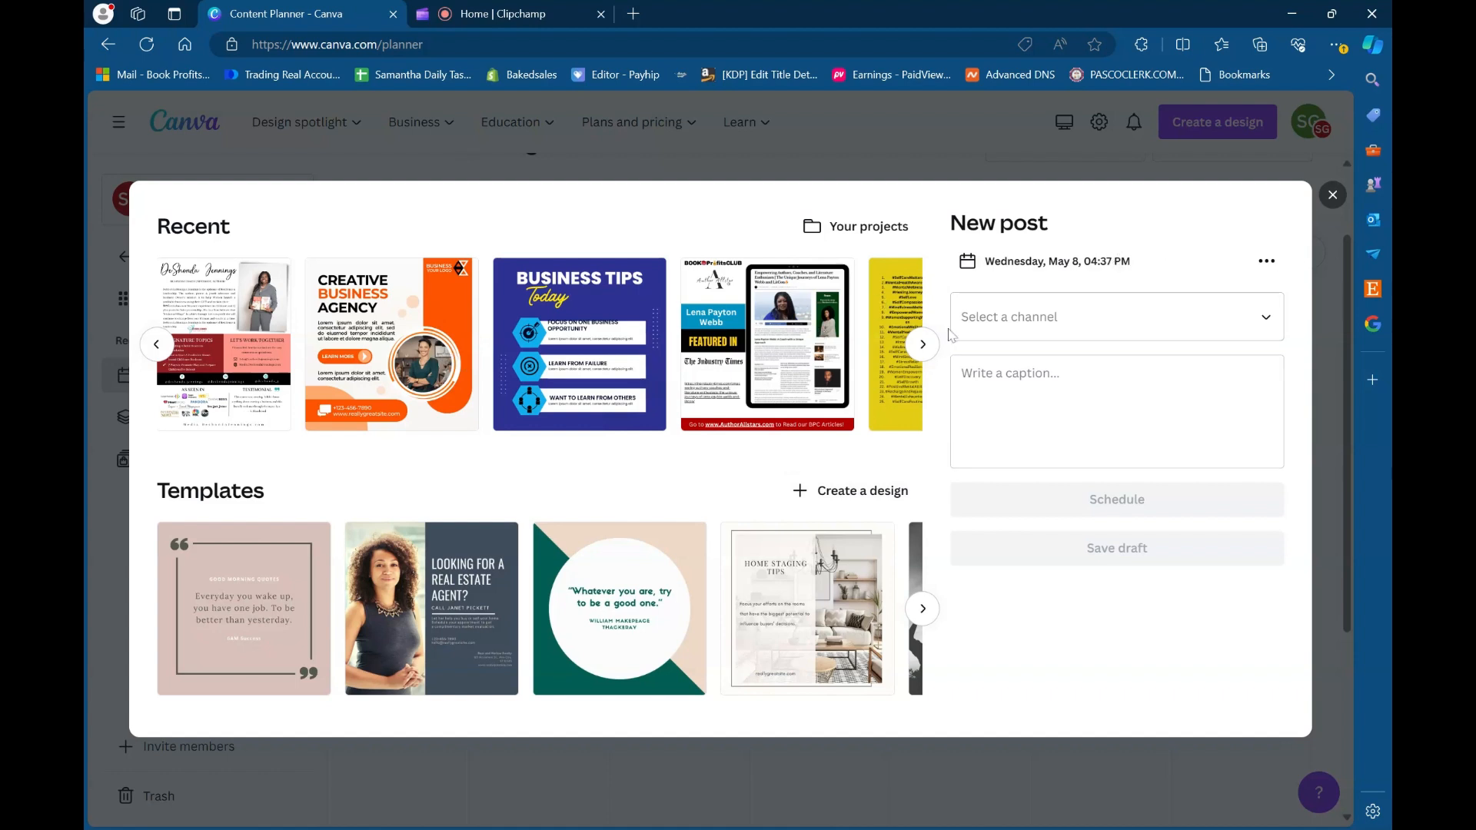
pyautogui.click(1332, 197)
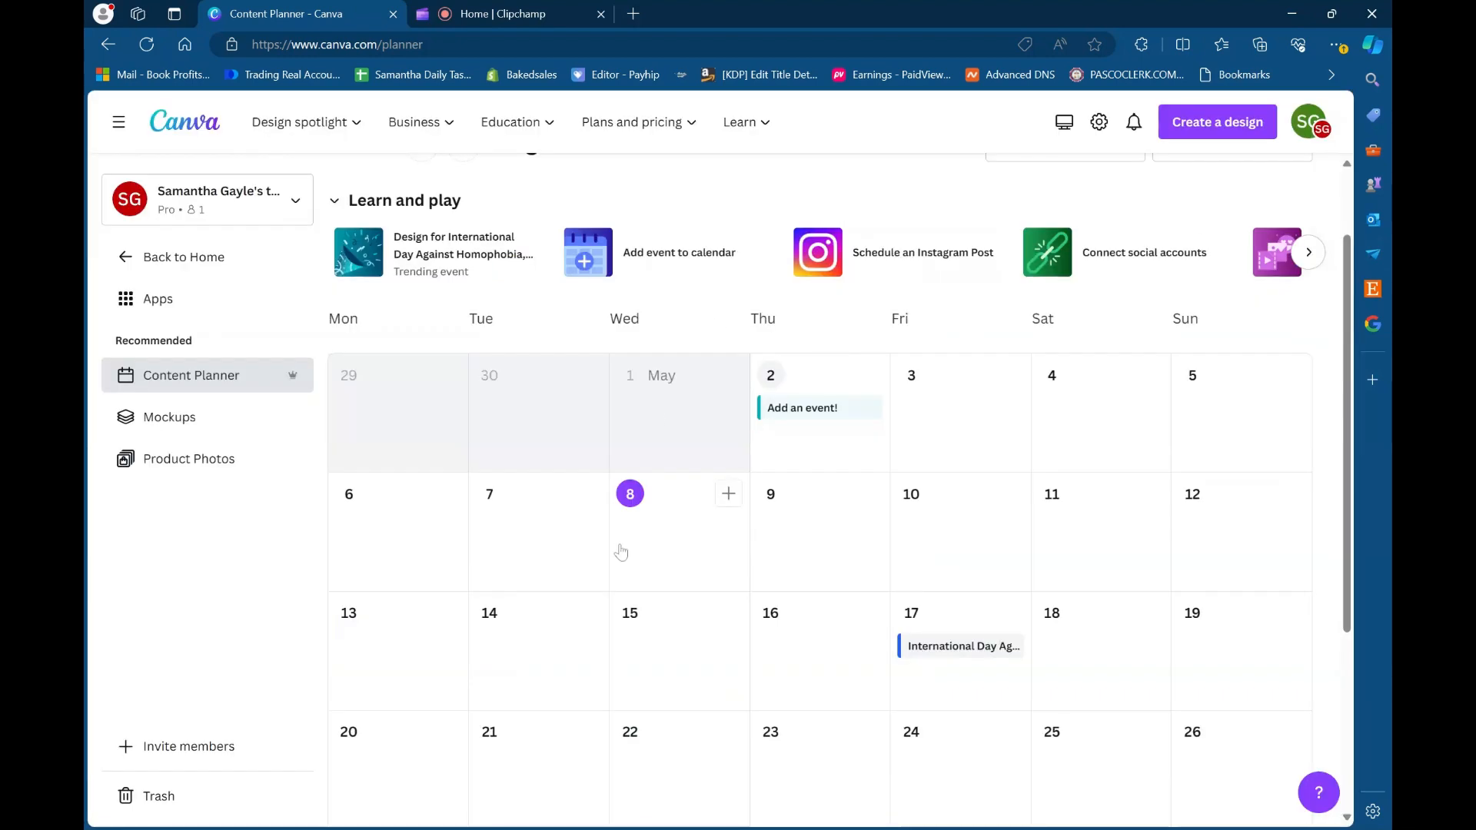
# - Look over the Content Planner's May 2024 calendar once more and return to the home page
pyautogui.scroll(-4, 621, 553)
pyautogui.scroll(5, 677, 600)
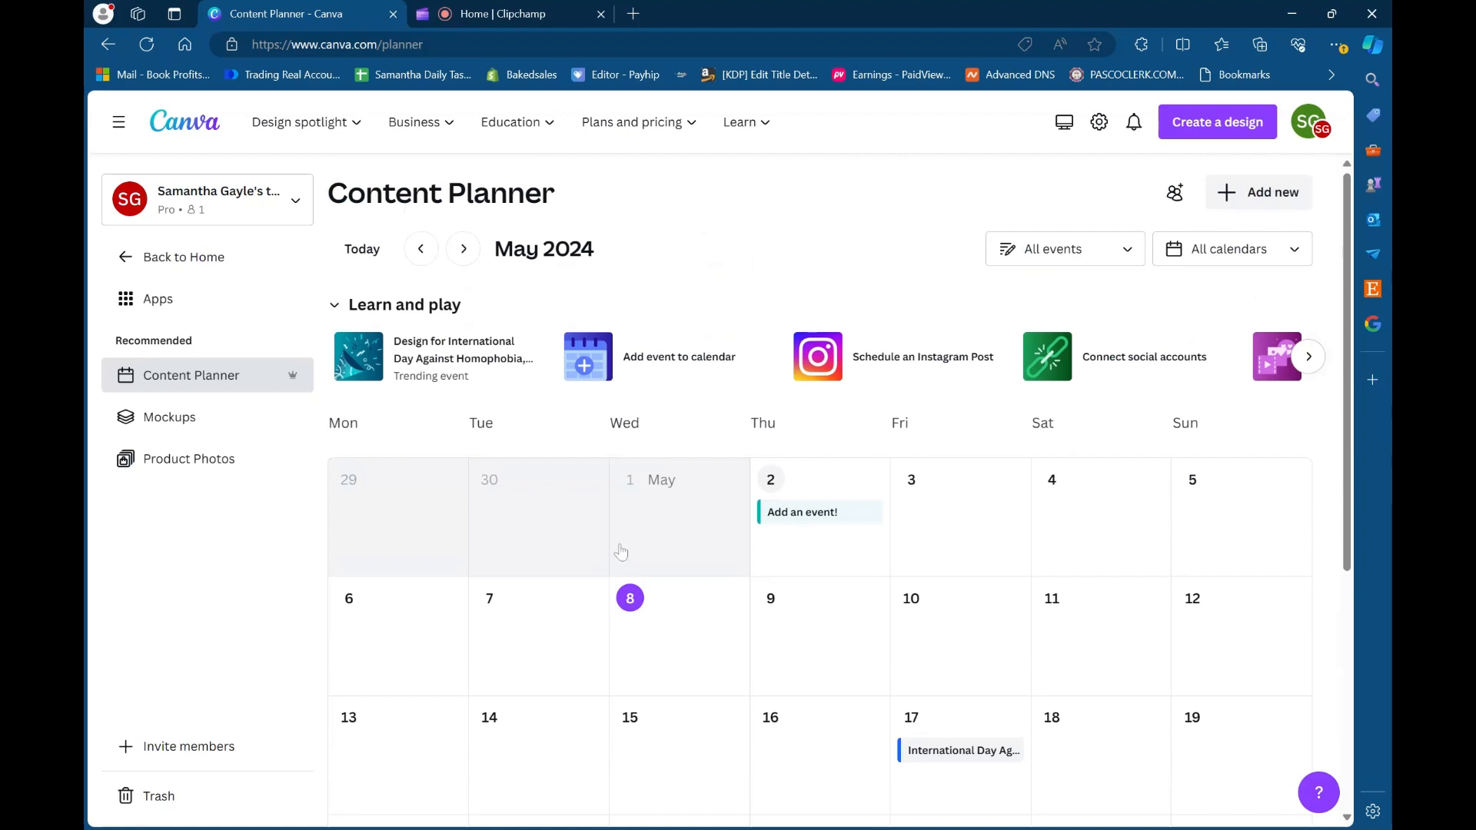
pyautogui.click(622, 552)
pyautogui.click(733, 186)
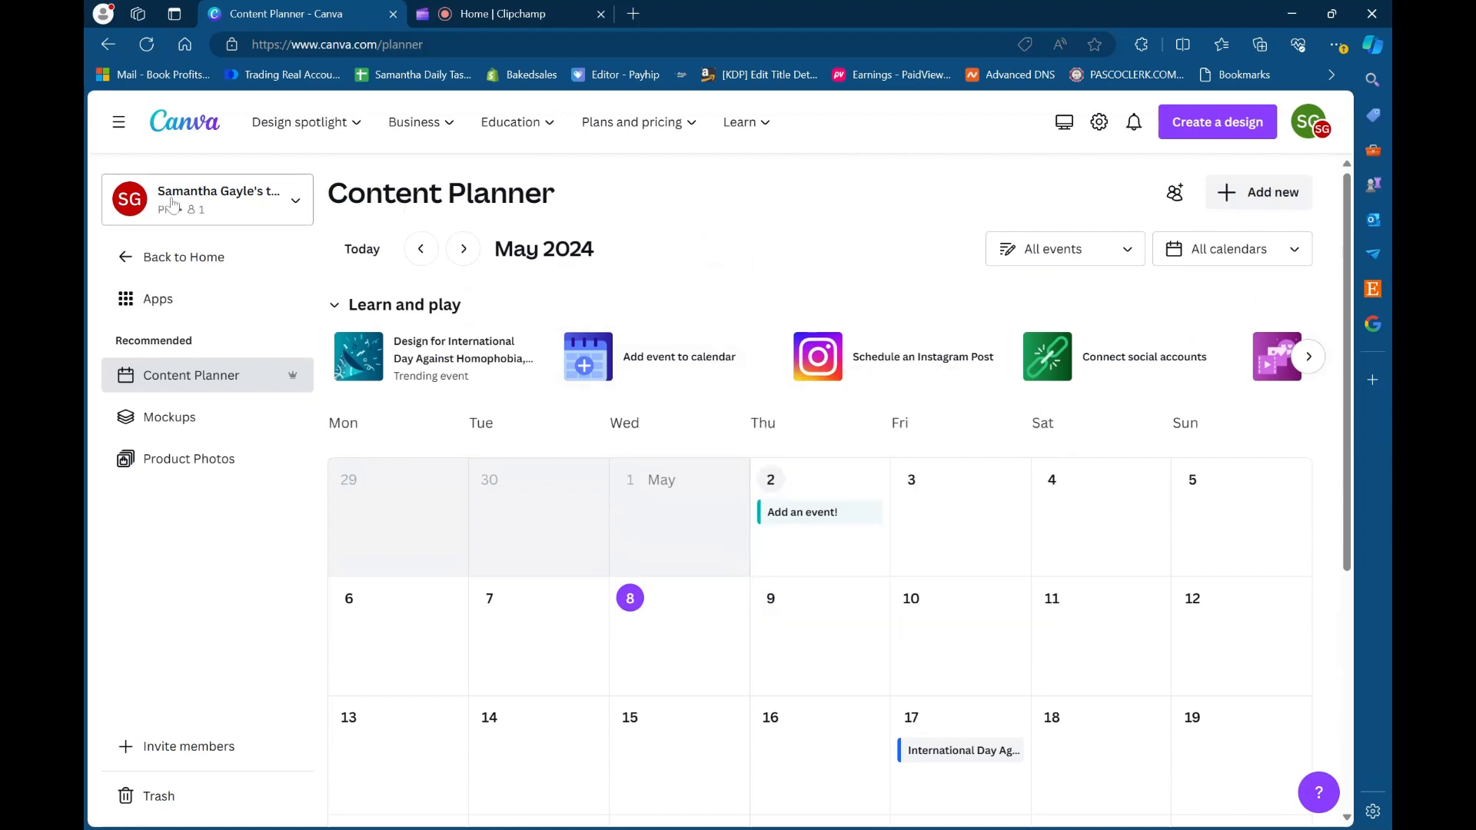
pyautogui.click(144, 269)
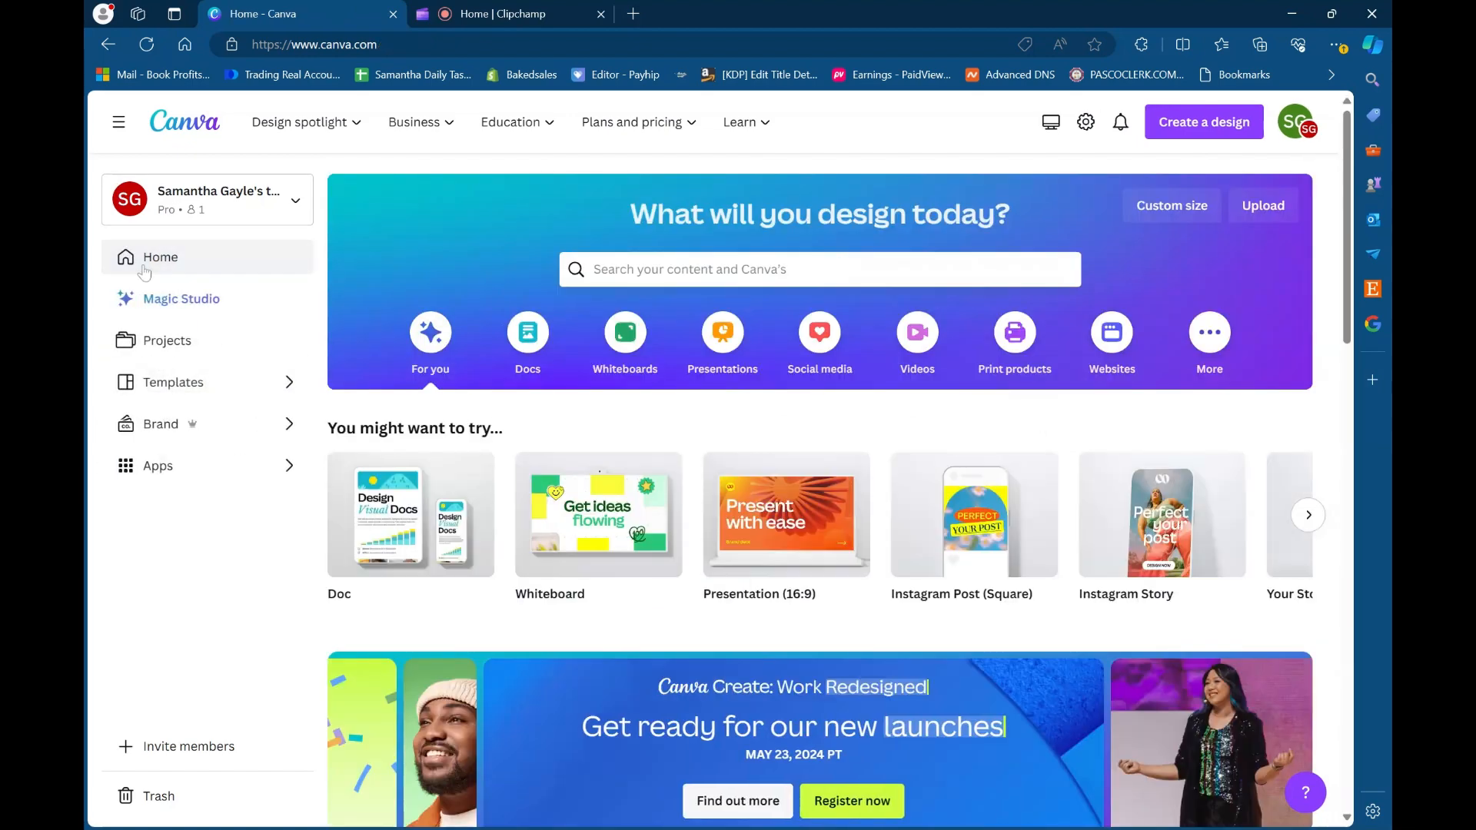
# - Create a blank Instagram Post (Square) design from the home page suggestions
pyautogui.scroll(-4, 495, 545)
pyautogui.scroll(4, 494, 545)
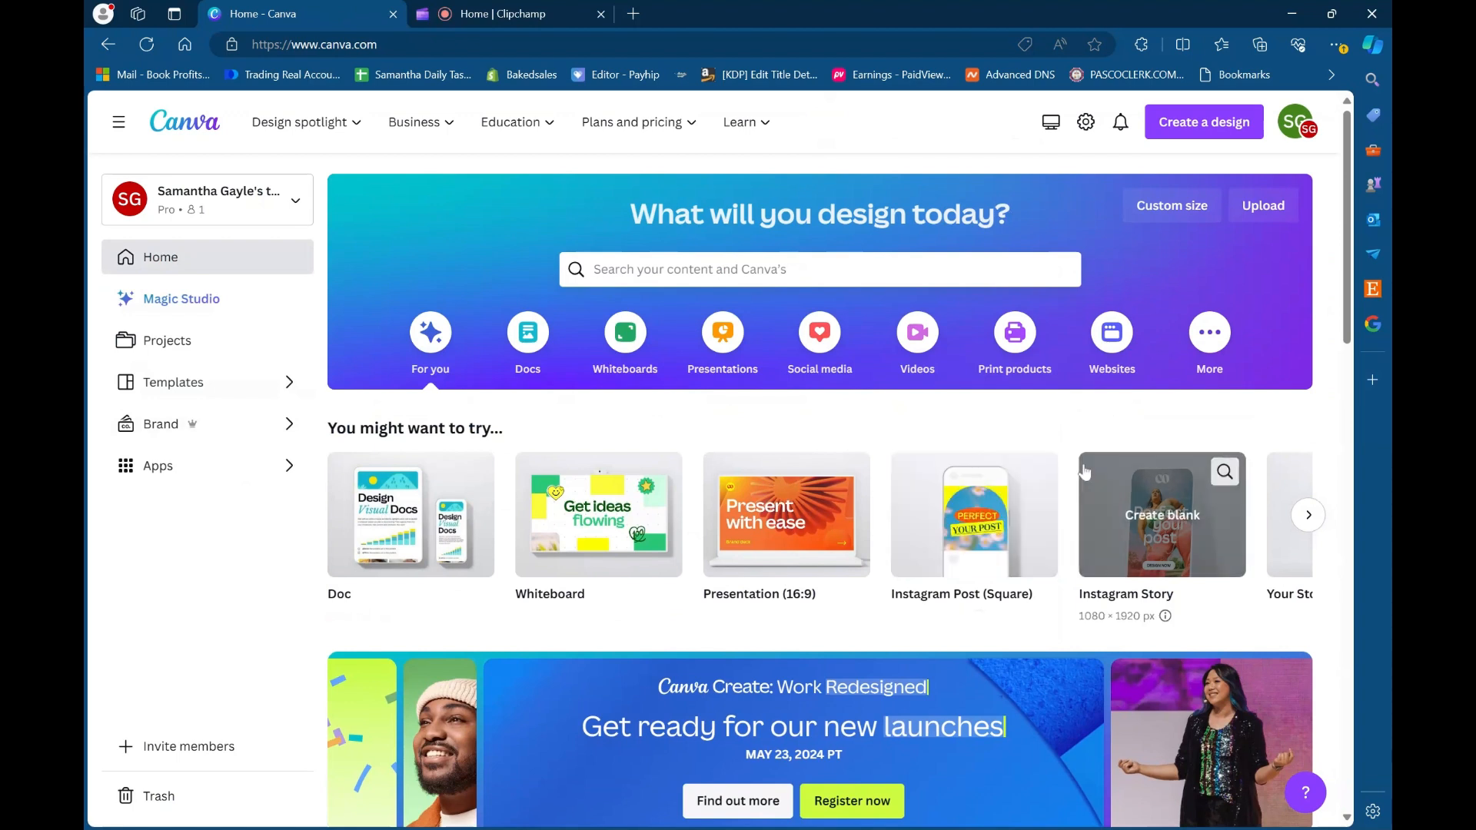
pyautogui.click(943, 506)
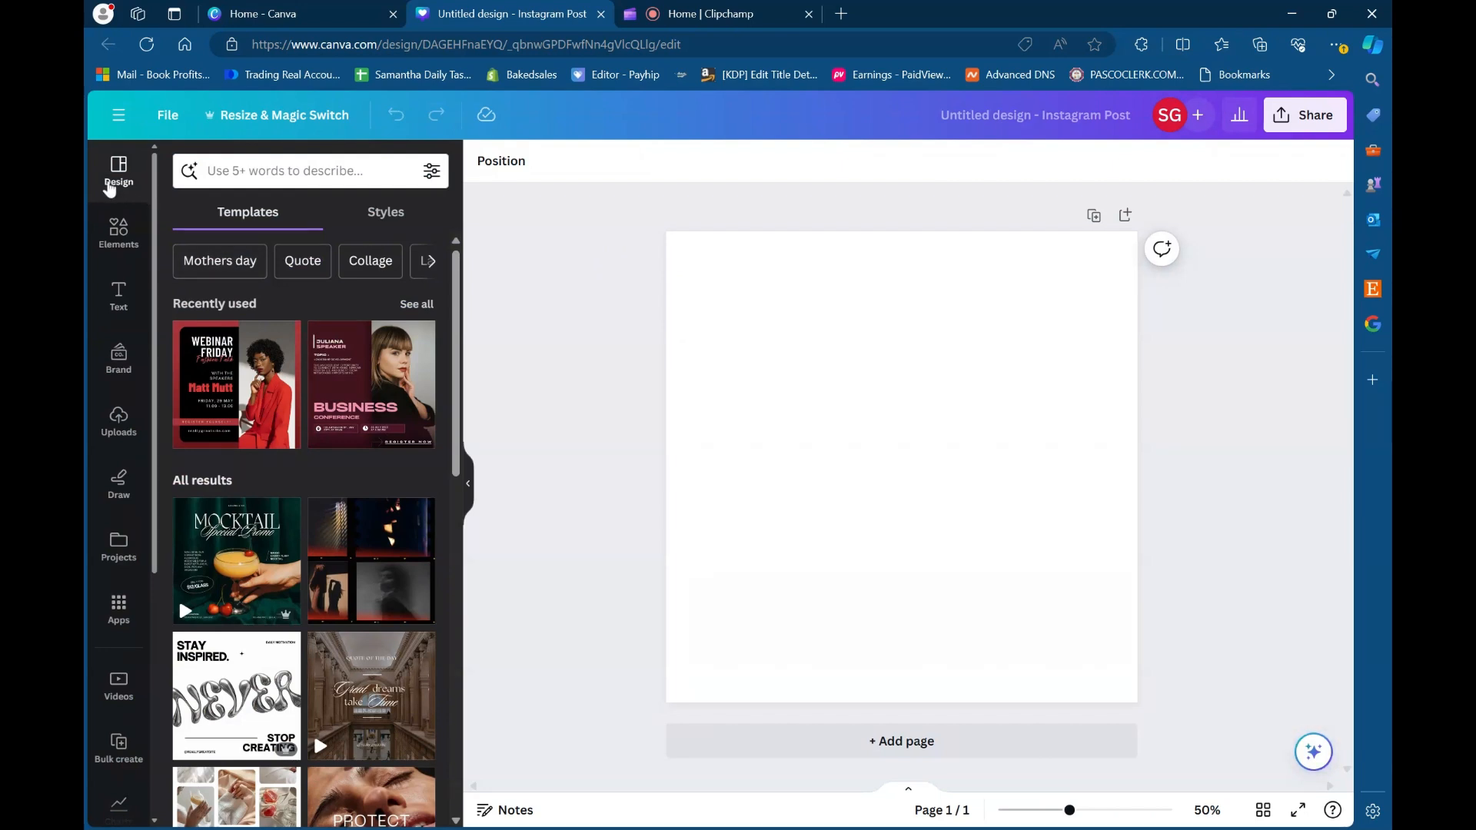
# - Browse the Instagram post templates and apply the black and cream Baseball Tournament template to the page
pyautogui.scroll(-2, 349, 428)
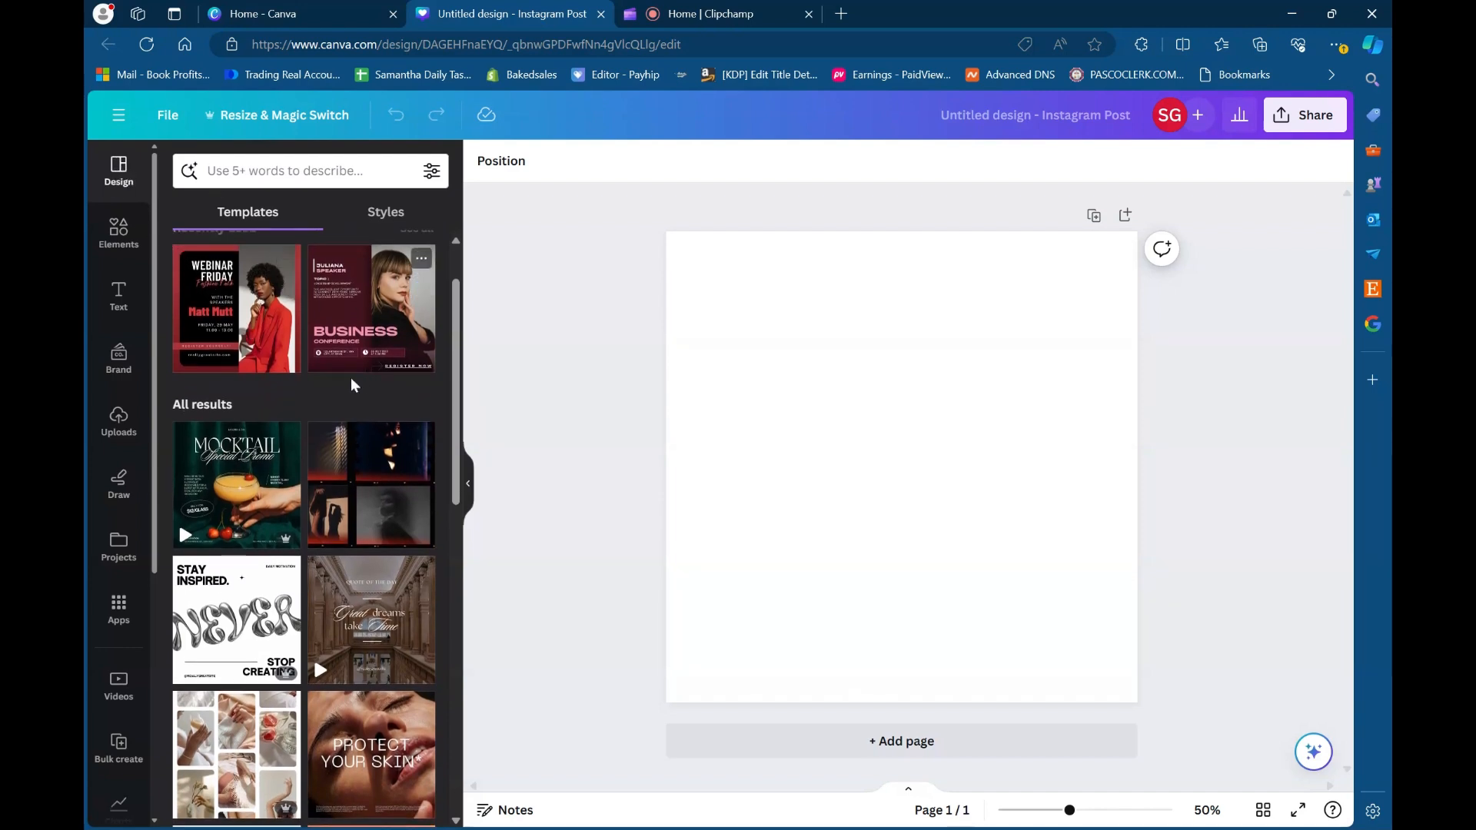
pyautogui.scroll(2, 361, 381)
pyautogui.scroll(-6, 346, 440)
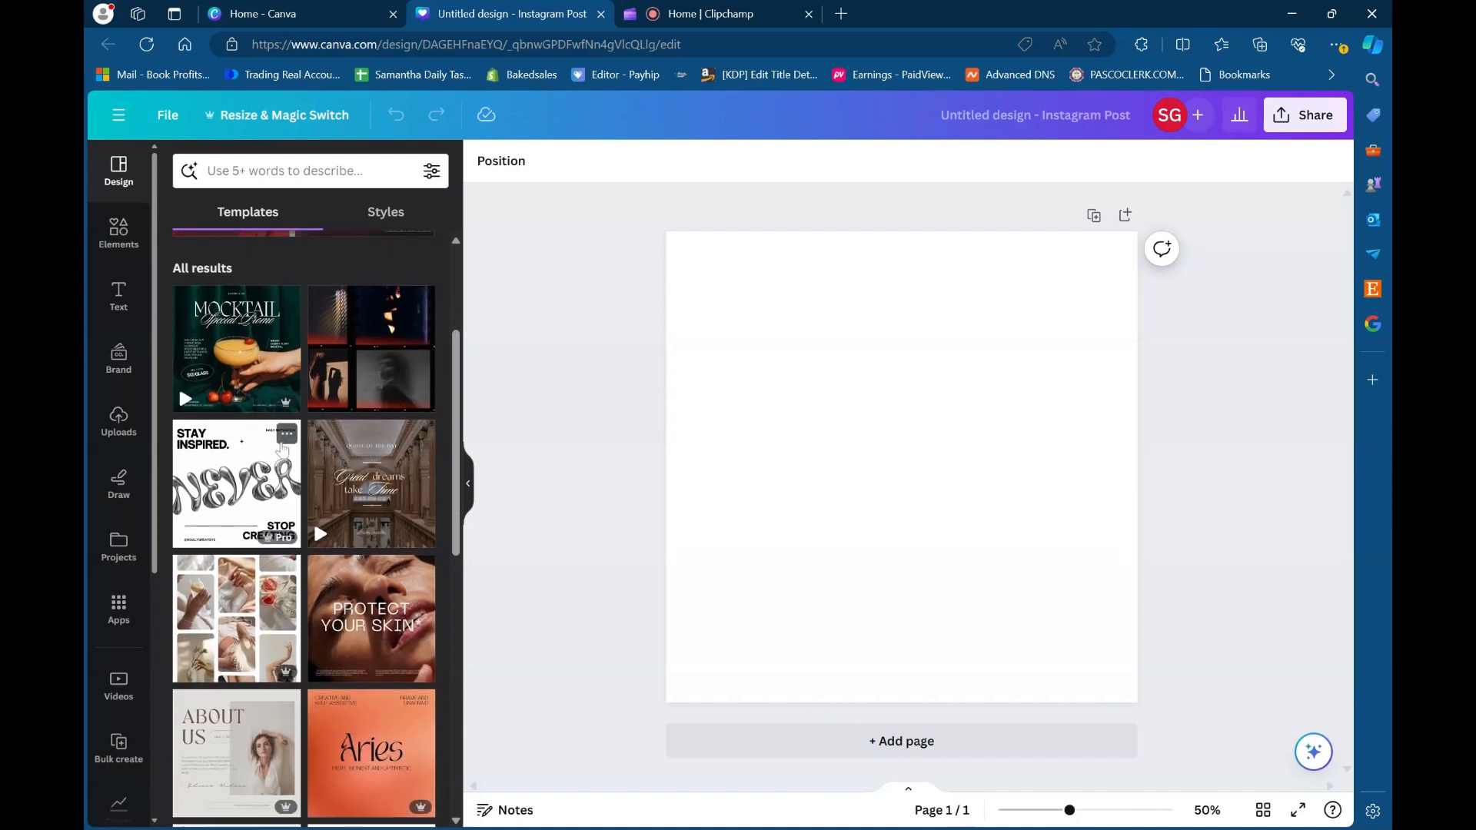
pyautogui.scroll(-1, 255, 486)
pyautogui.scroll(-4, 256, 486)
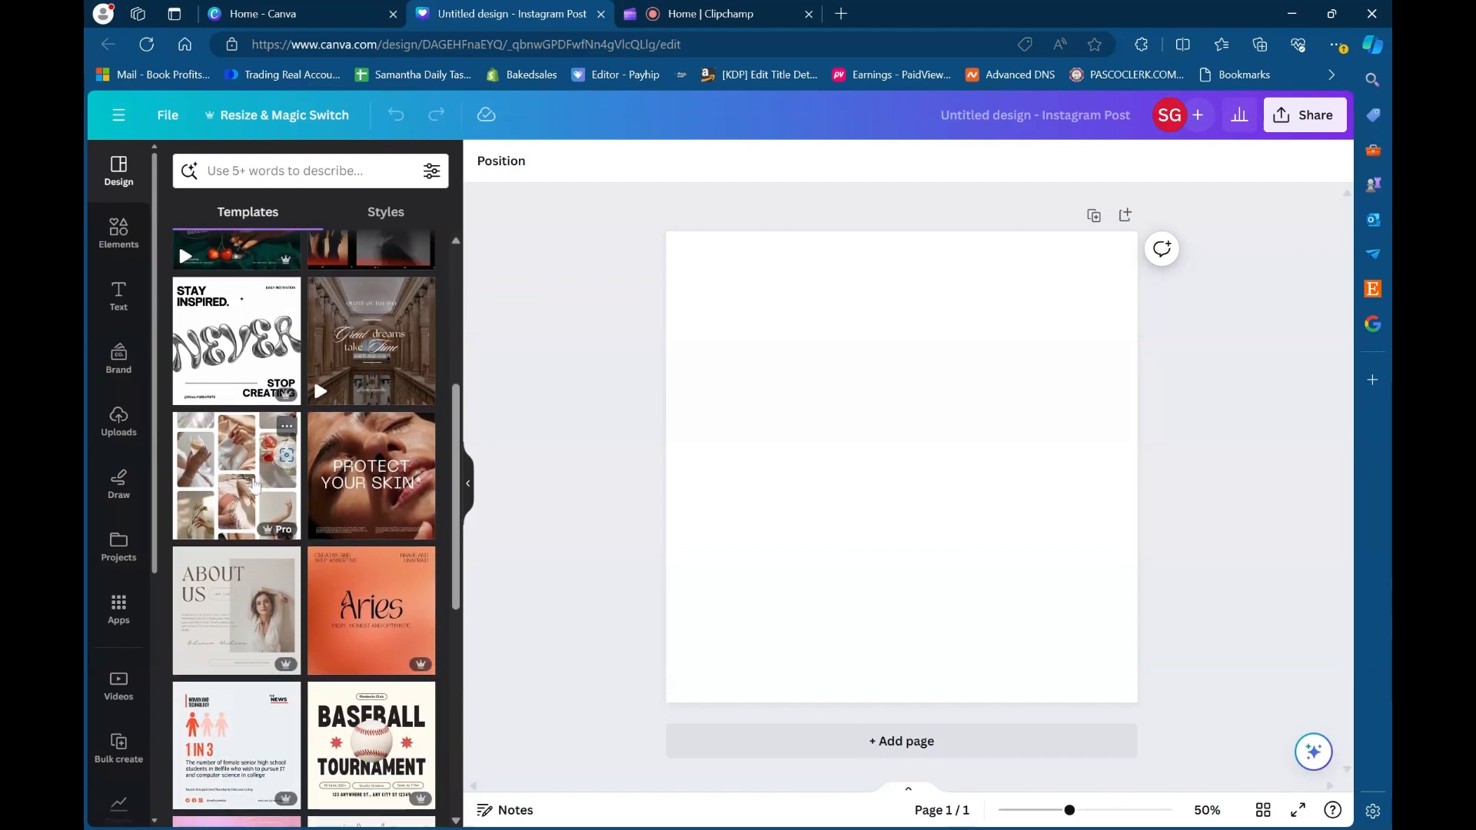
pyautogui.scroll(-5, 377, 482)
pyautogui.scroll(-5, 377, 482)
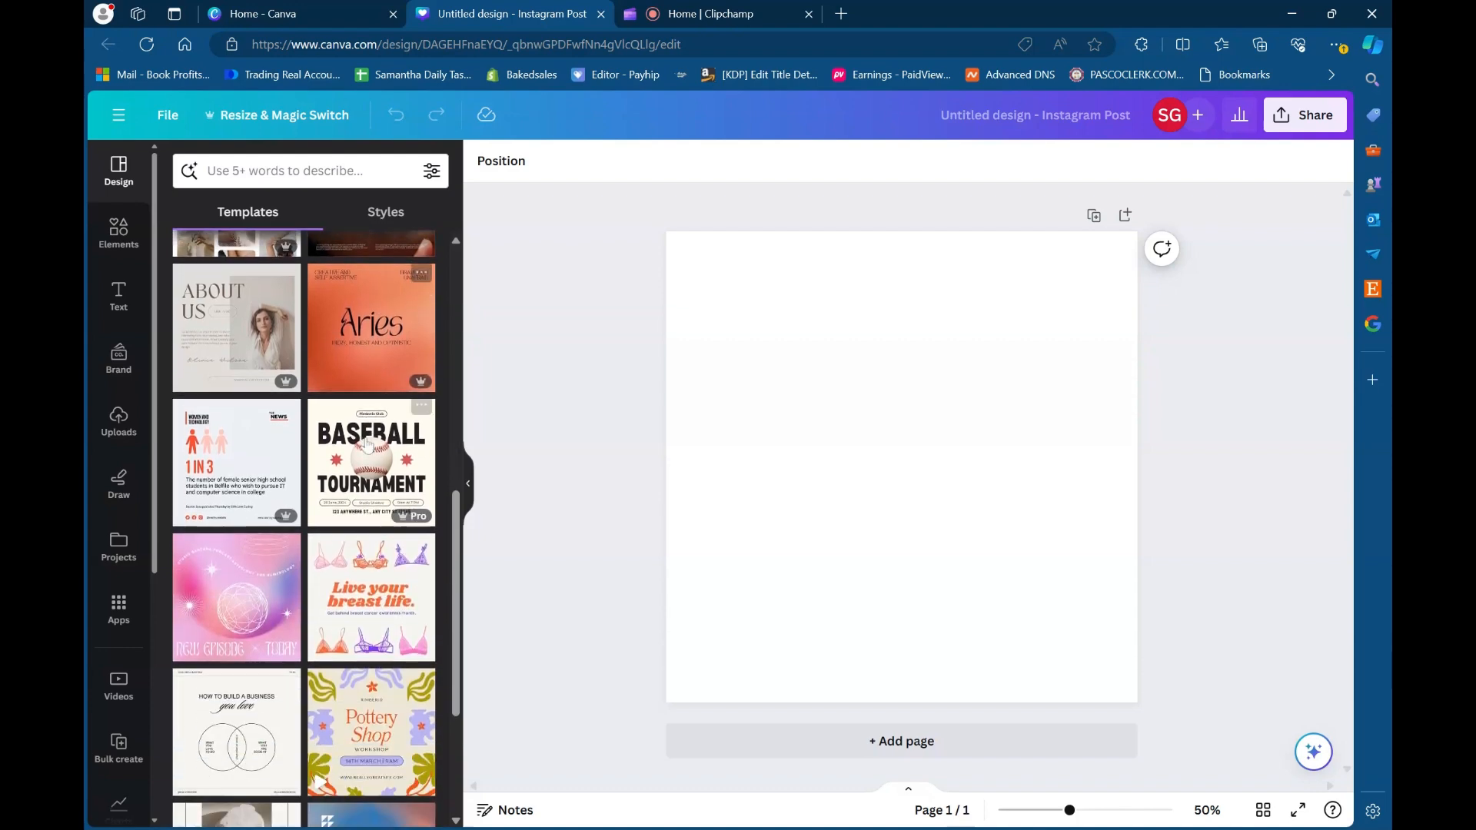
pyautogui.click(367, 445)
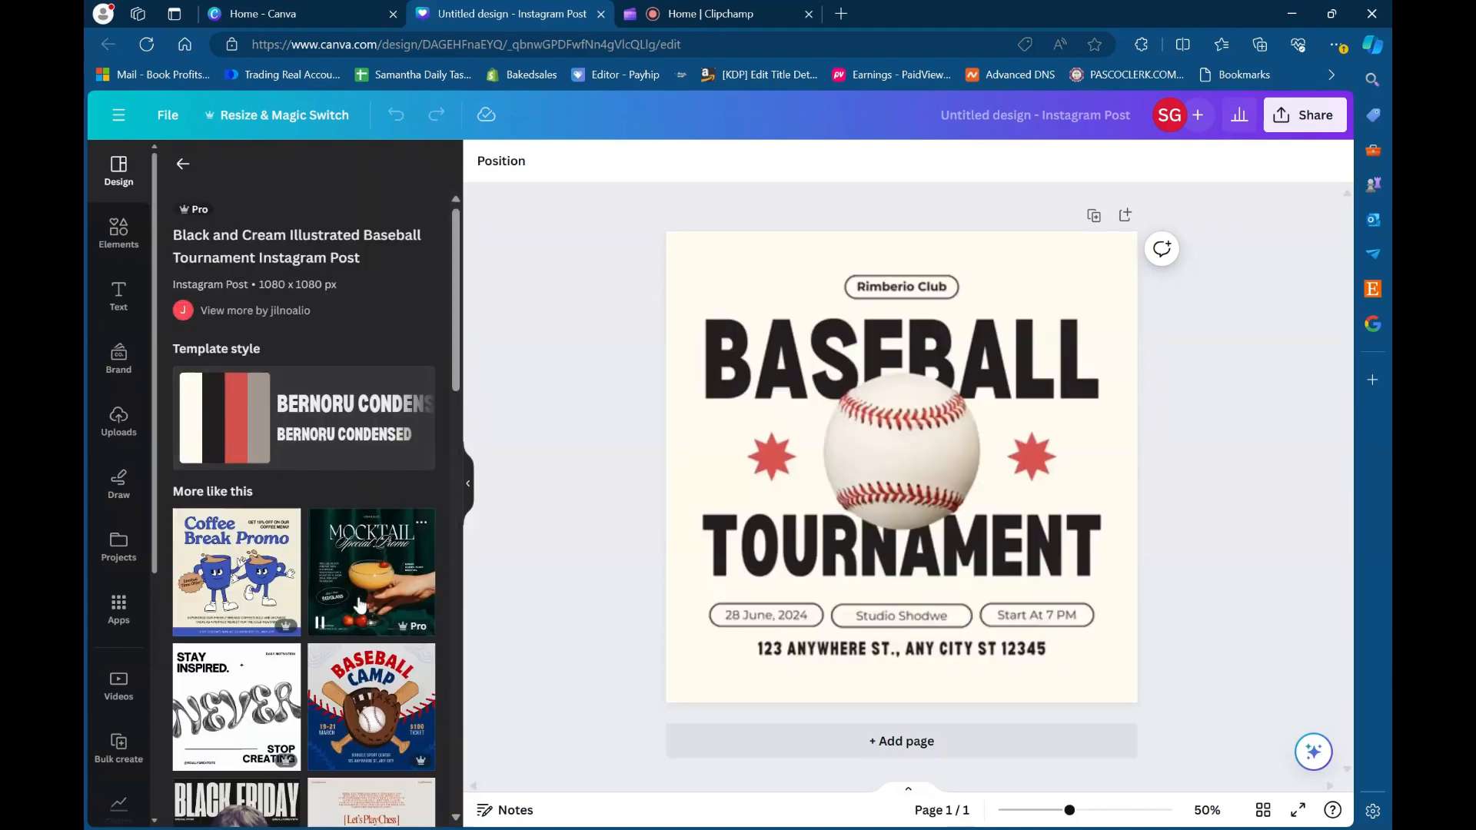
# - Select the BASEBALL heading on the page and look through the similar templates offered
pyautogui.scroll(-1, 367, 445)
pyautogui.click(896, 383)
pyautogui.click(897, 382)
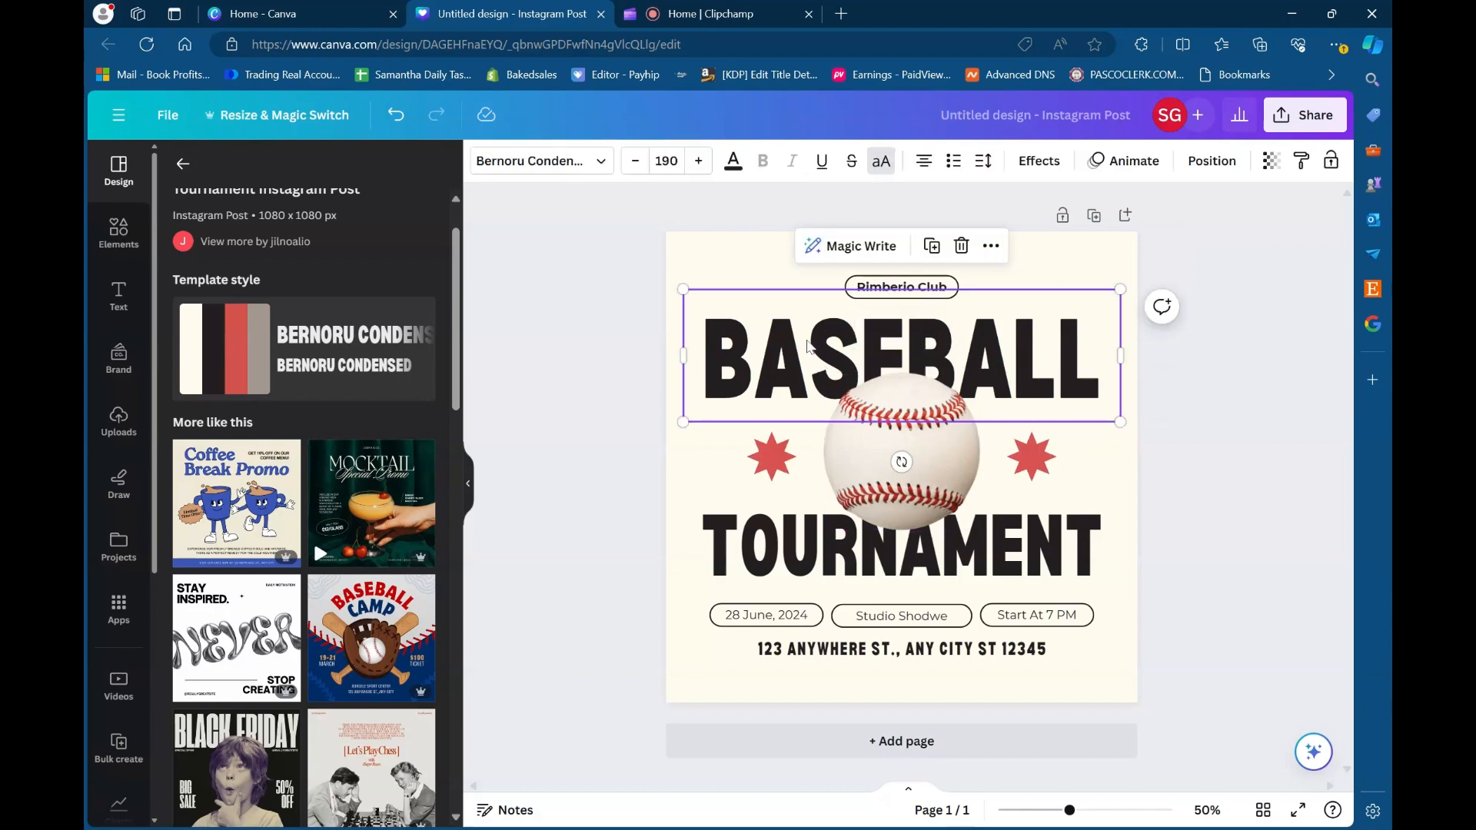
pyautogui.scroll(-3, 291, 526)
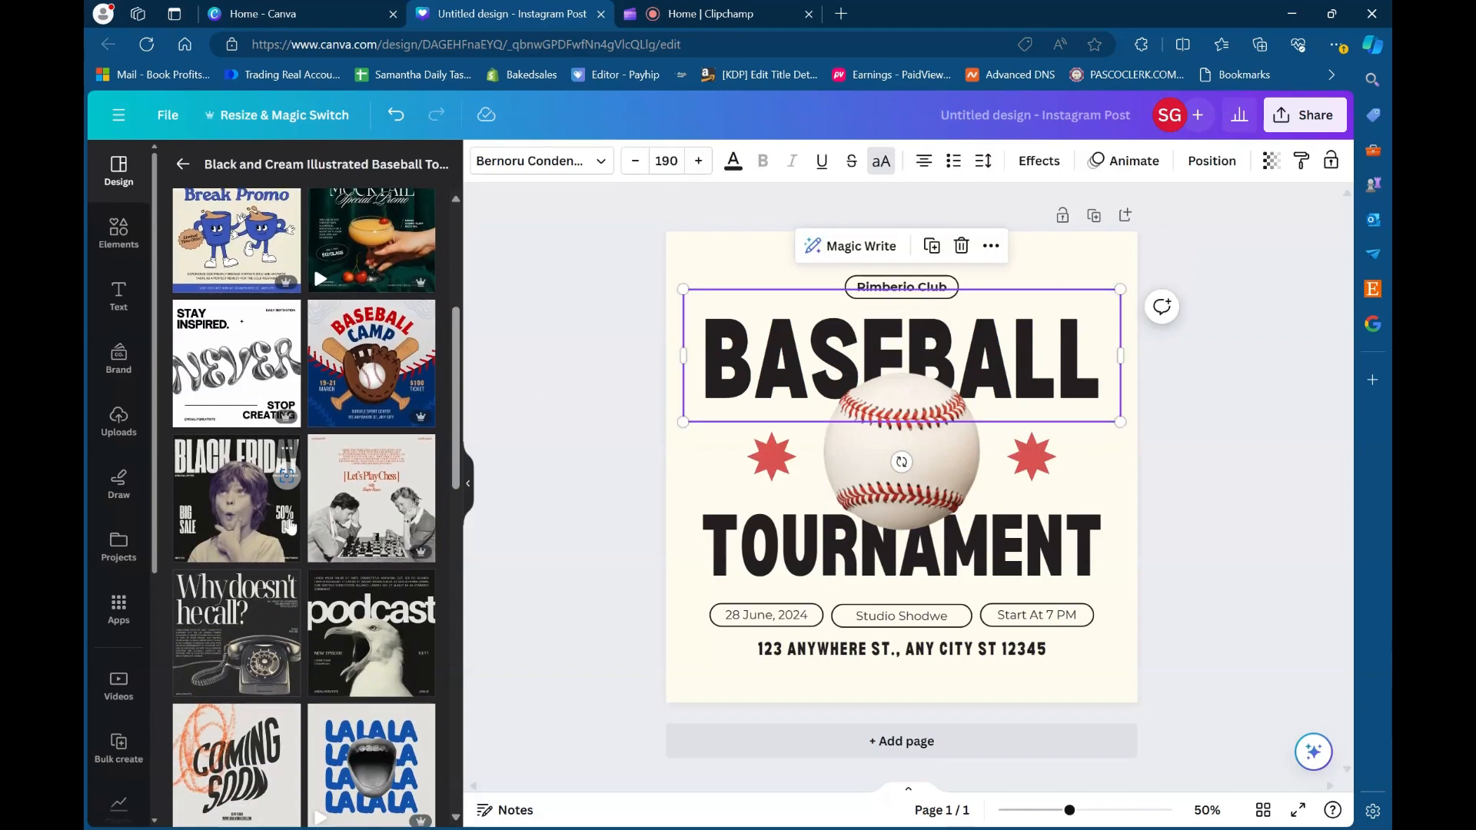
# - Return to the full template list and search it for "women empowerment"
pyautogui.click(182, 163)
pyautogui.scroll(5, 265, 366)
pyautogui.click(308, 171)
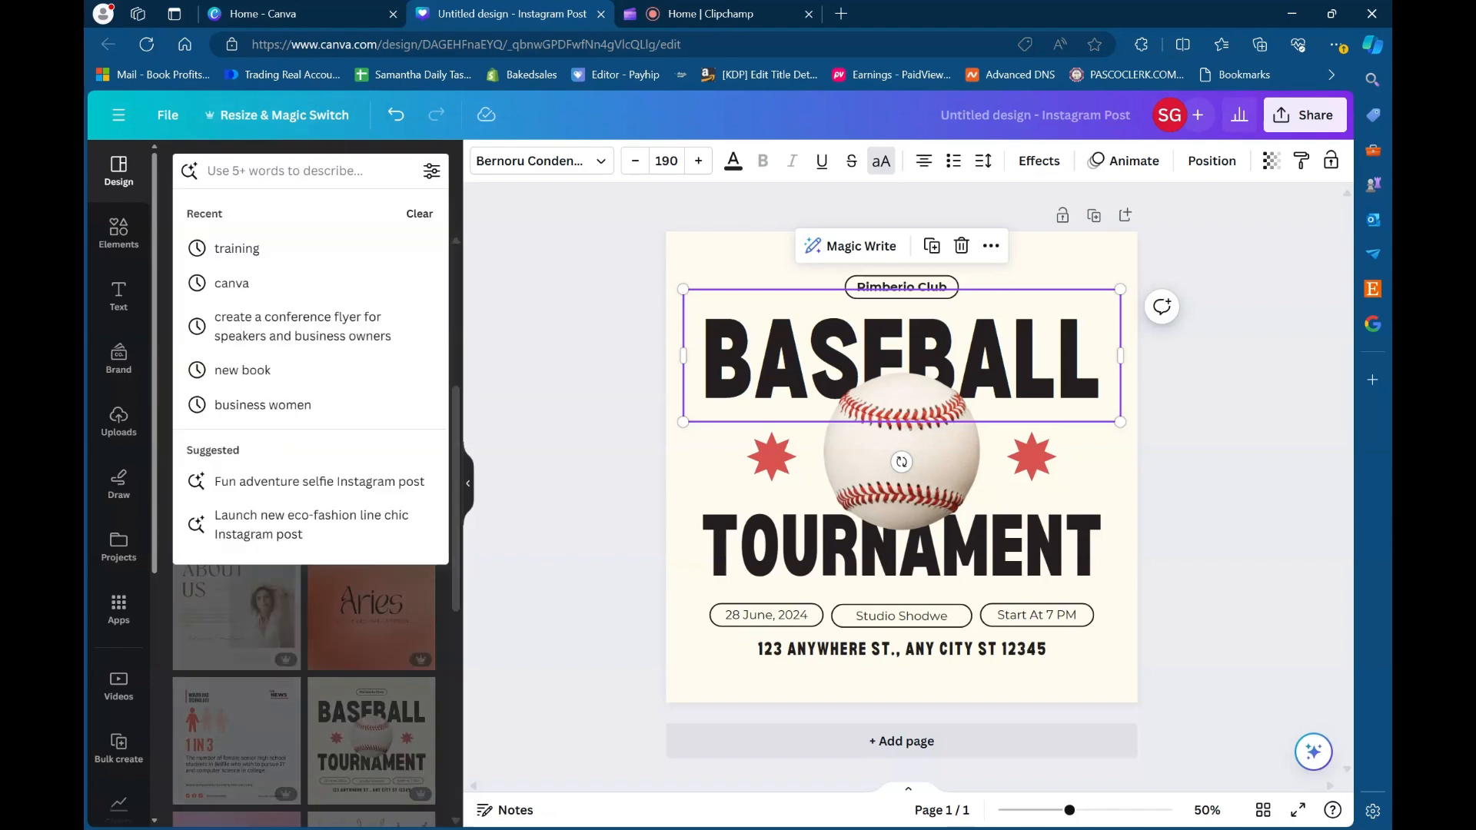
pyautogui.press('Escape')
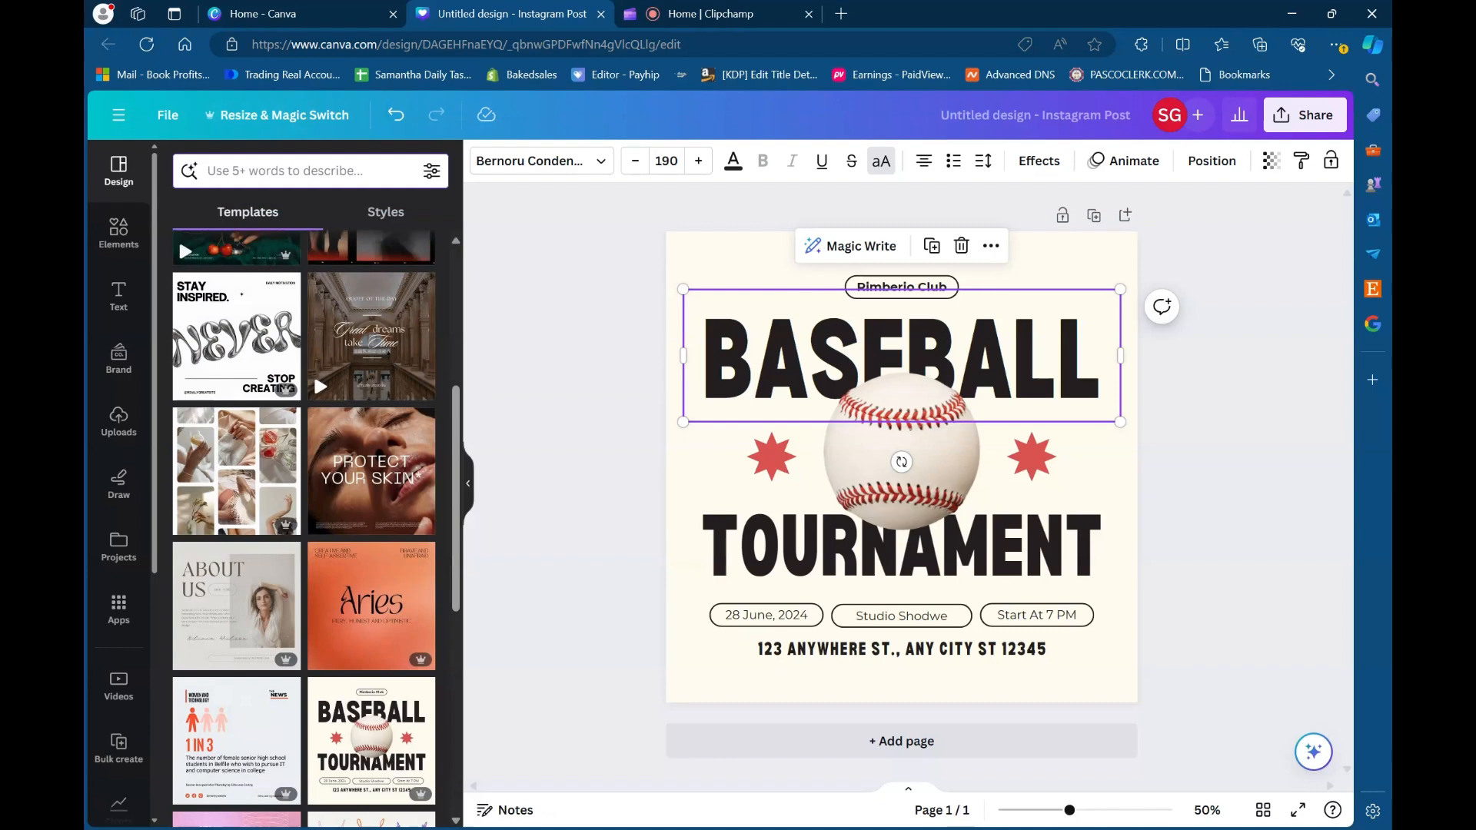
pyautogui.write('women e')
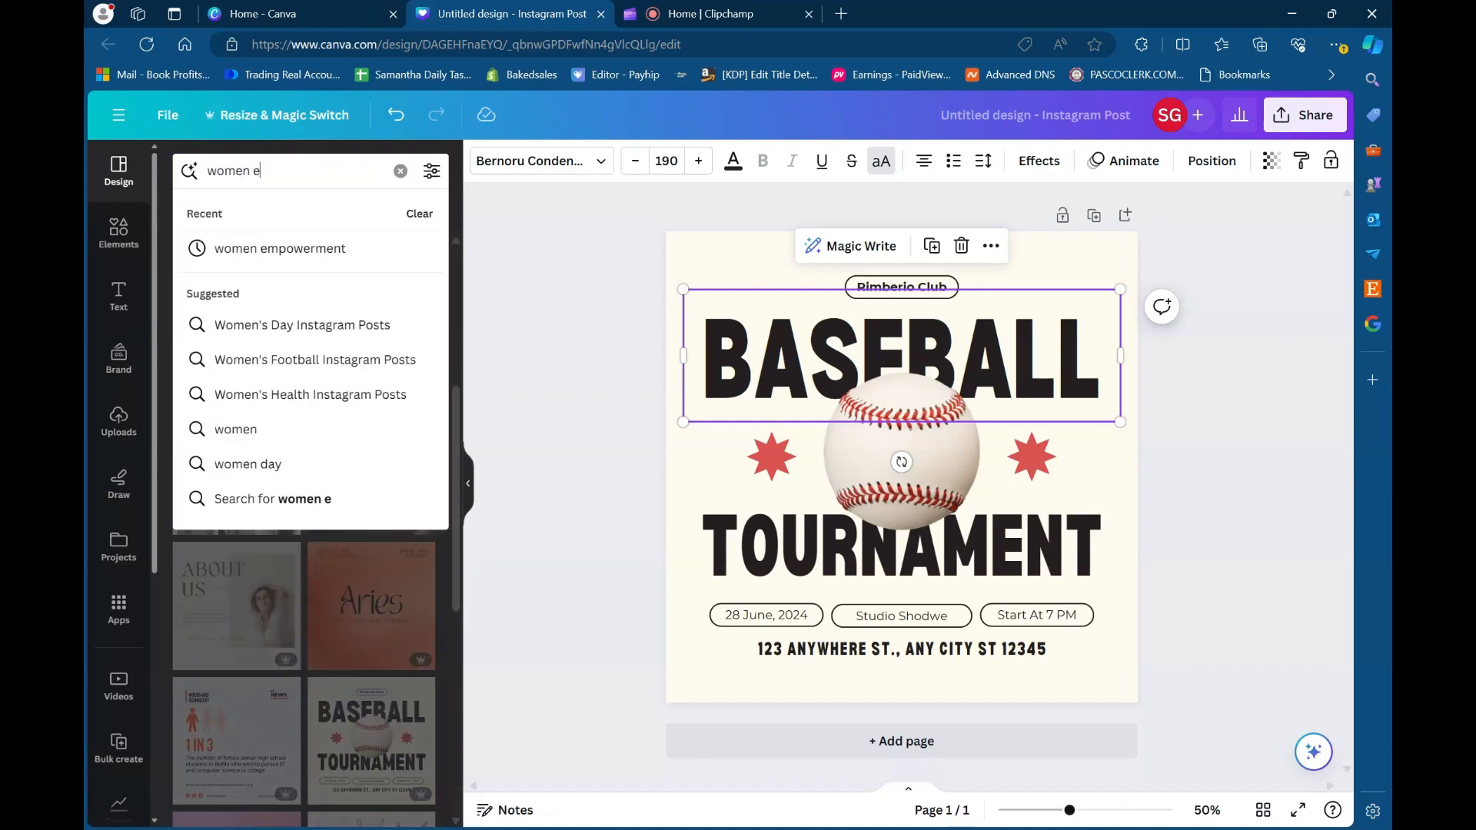
pyautogui.write('mpowerment')
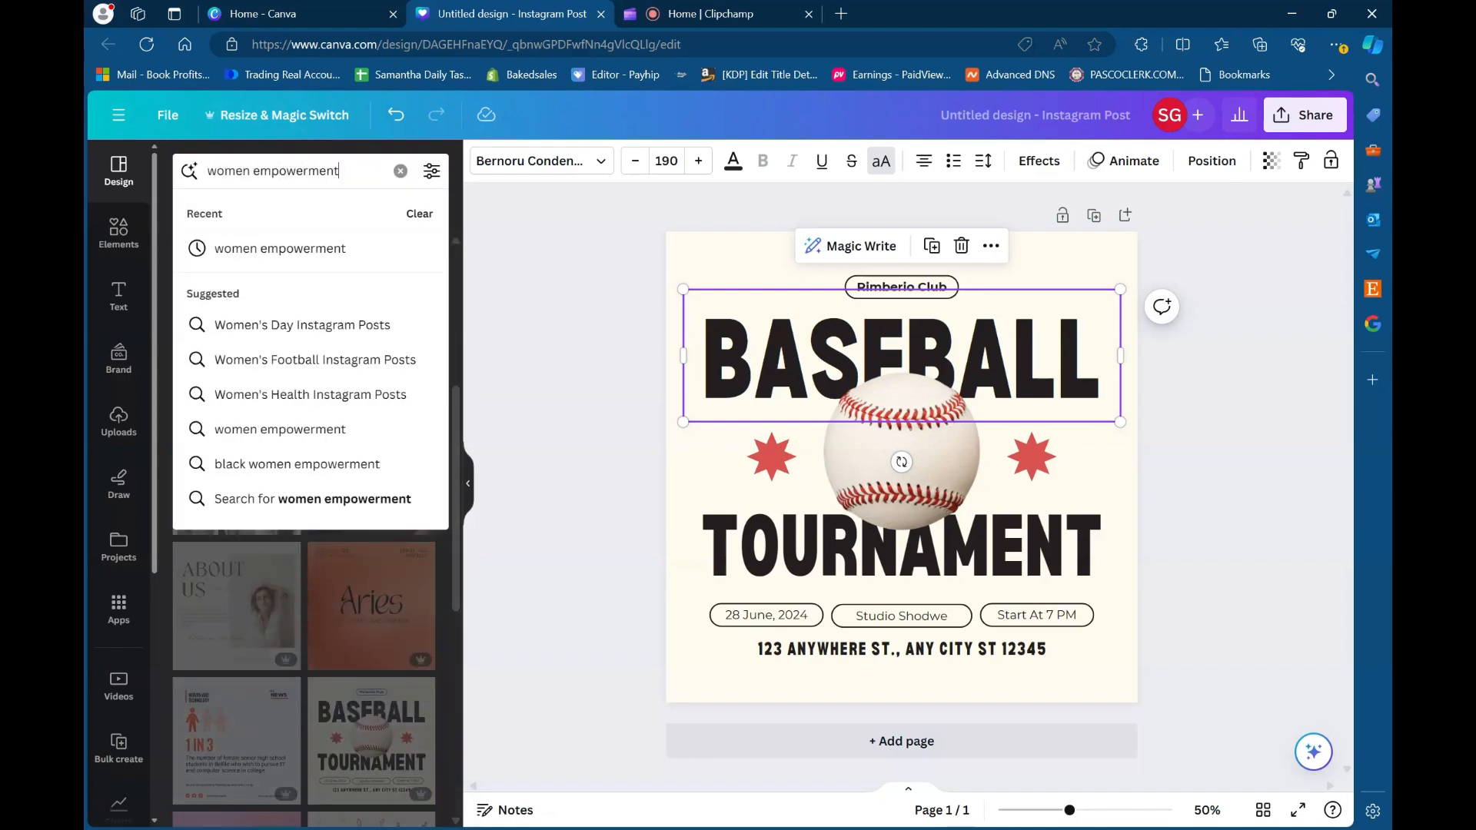
pyautogui.press('Return')
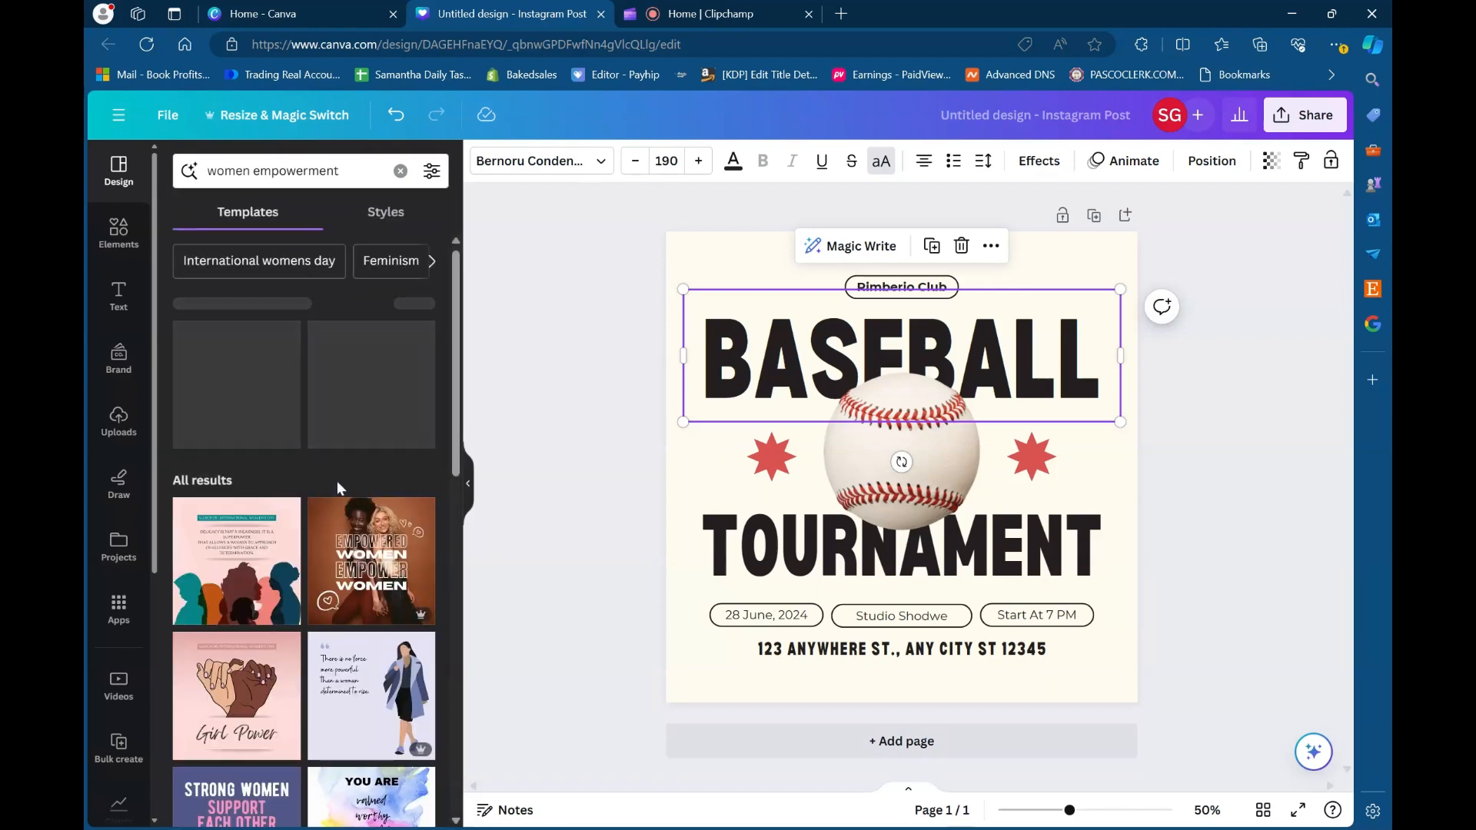
# - Browse the women empowerment templates and apply the Pink Minimalist Women Empowerment template to the page
pyautogui.scroll(-3, 339, 522)
pyautogui.scroll(-1, 336, 564)
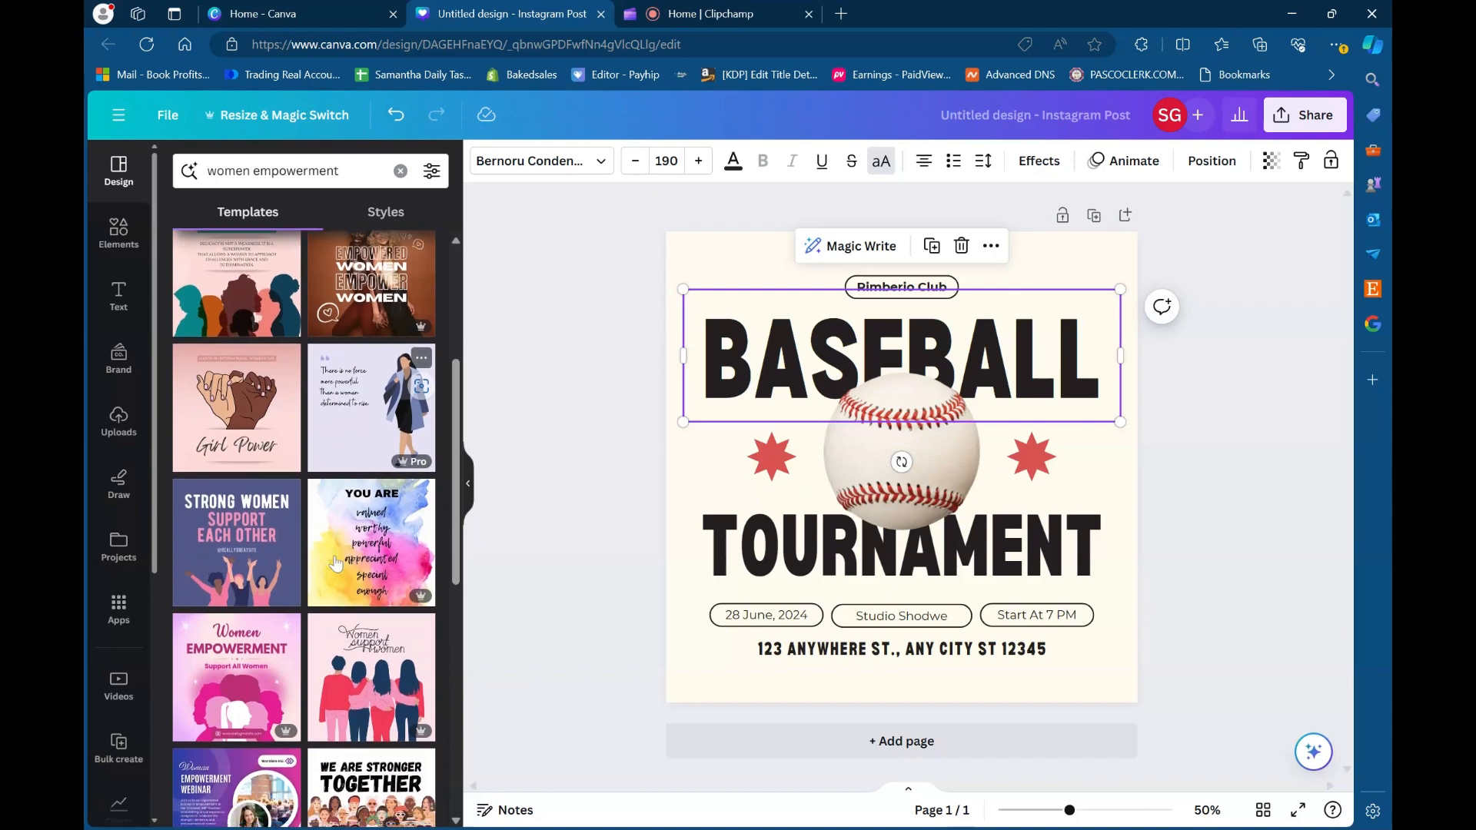
pyautogui.scroll(3, 336, 563)
pyautogui.scroll(-5, 369, 584)
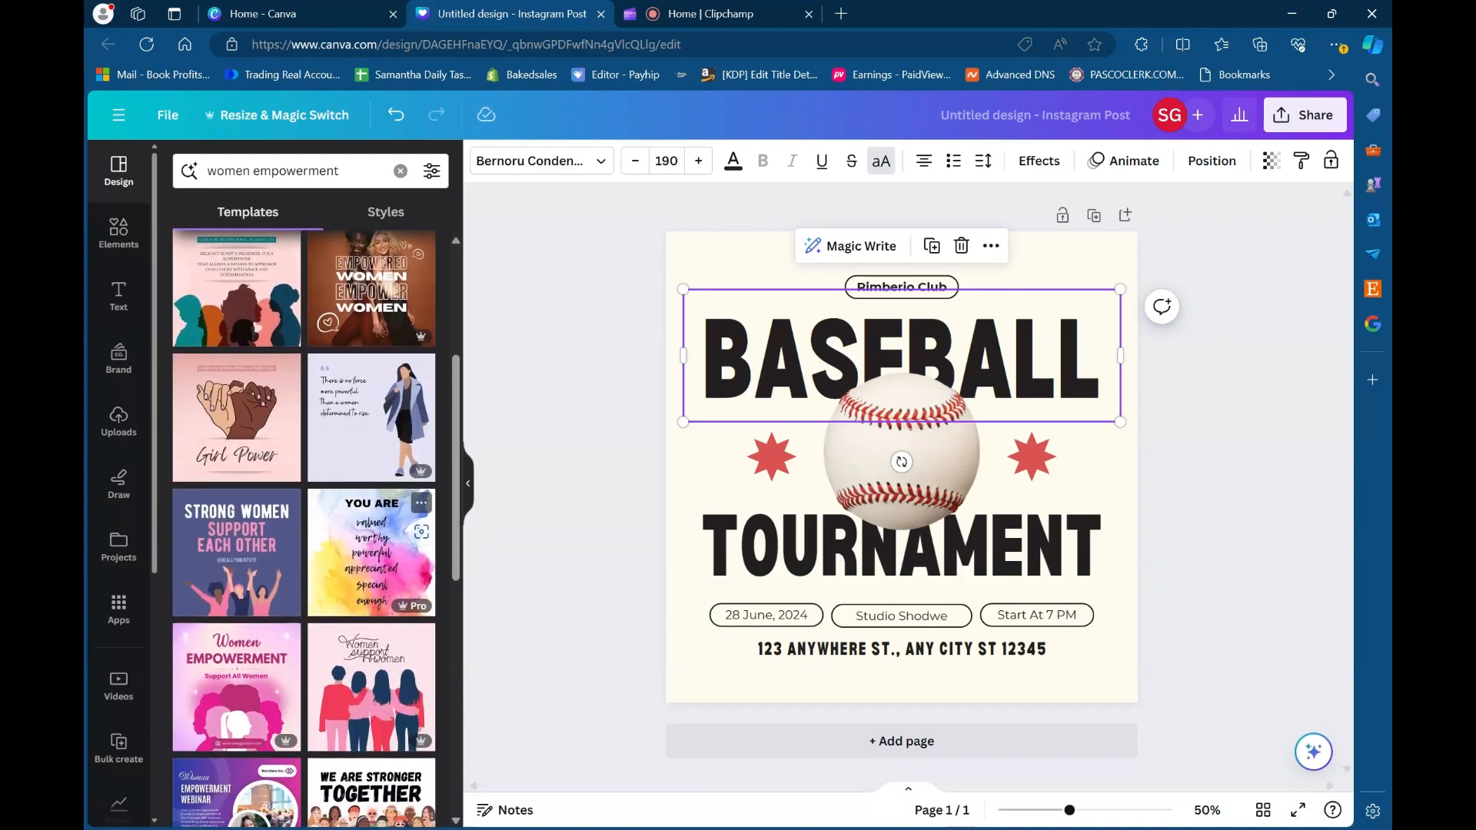
pyautogui.scroll(-3, 369, 584)
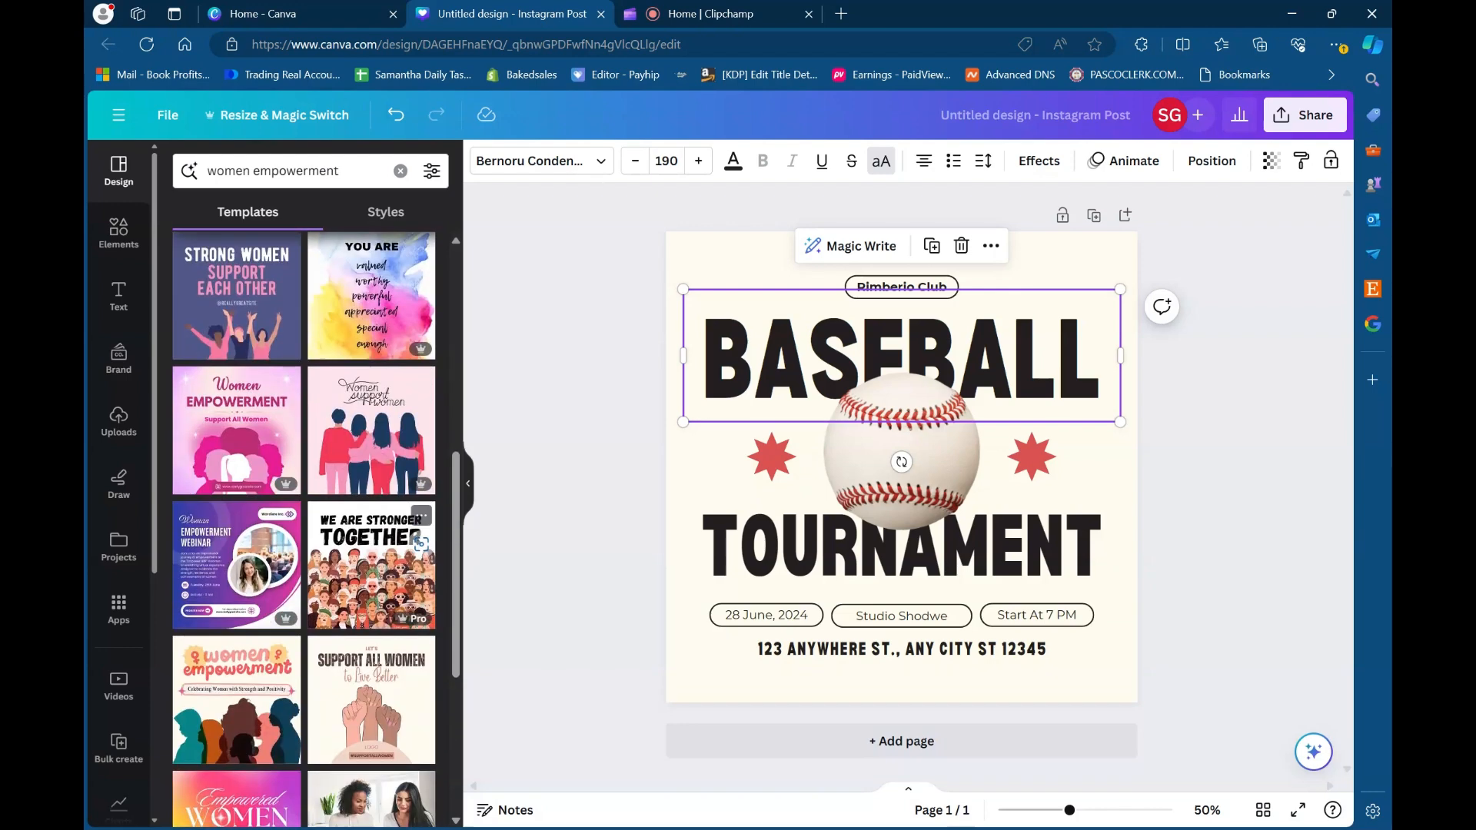
pyautogui.click(233, 444)
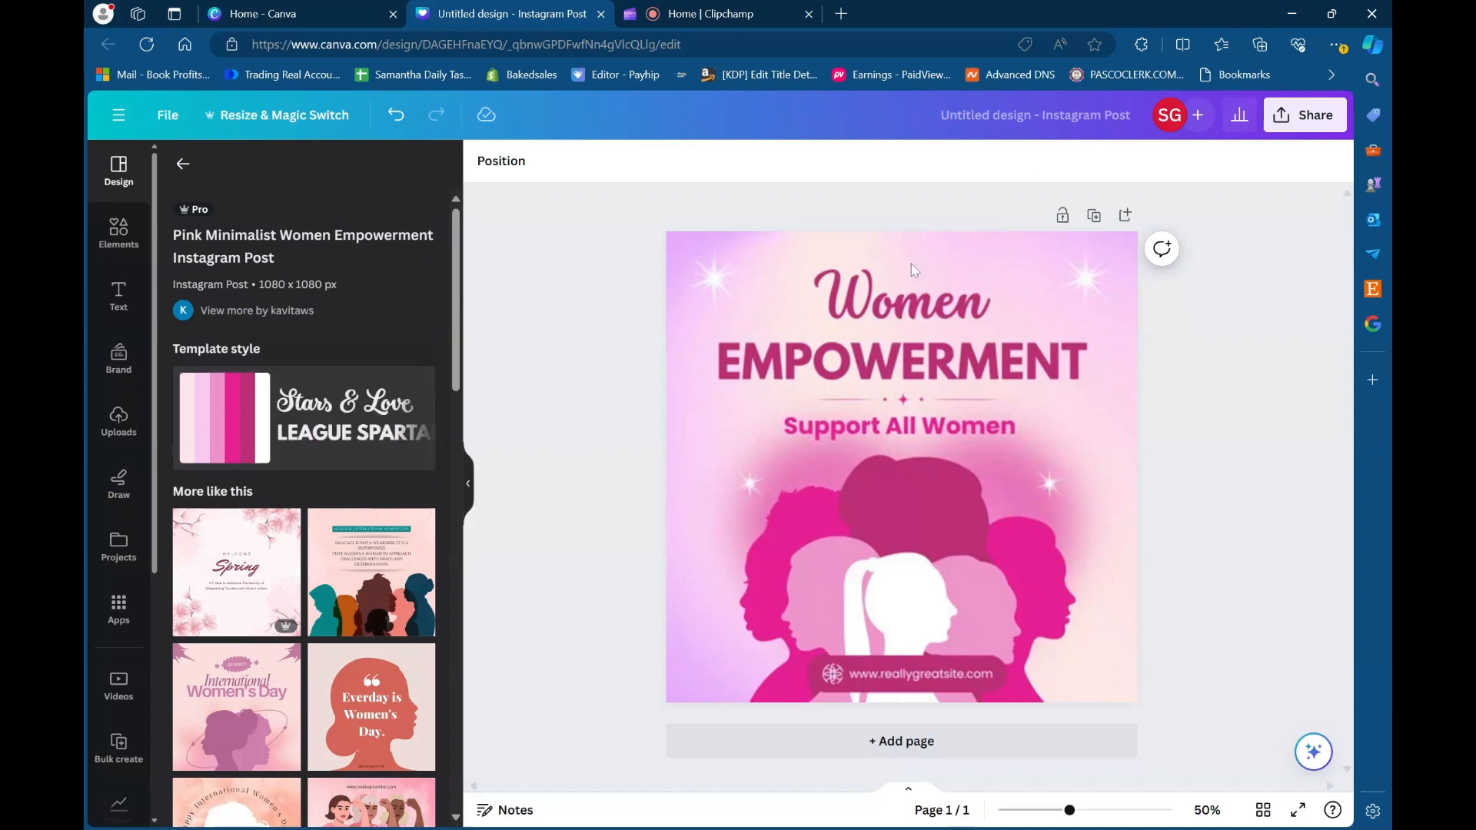
# - Select the "Women", "EMPOWERMENT" and "Support All Women" texts in turn and look through the available fonts
pyautogui.click(909, 238)
pyautogui.click(848, 311)
pyautogui.doubleClick(896, 311)
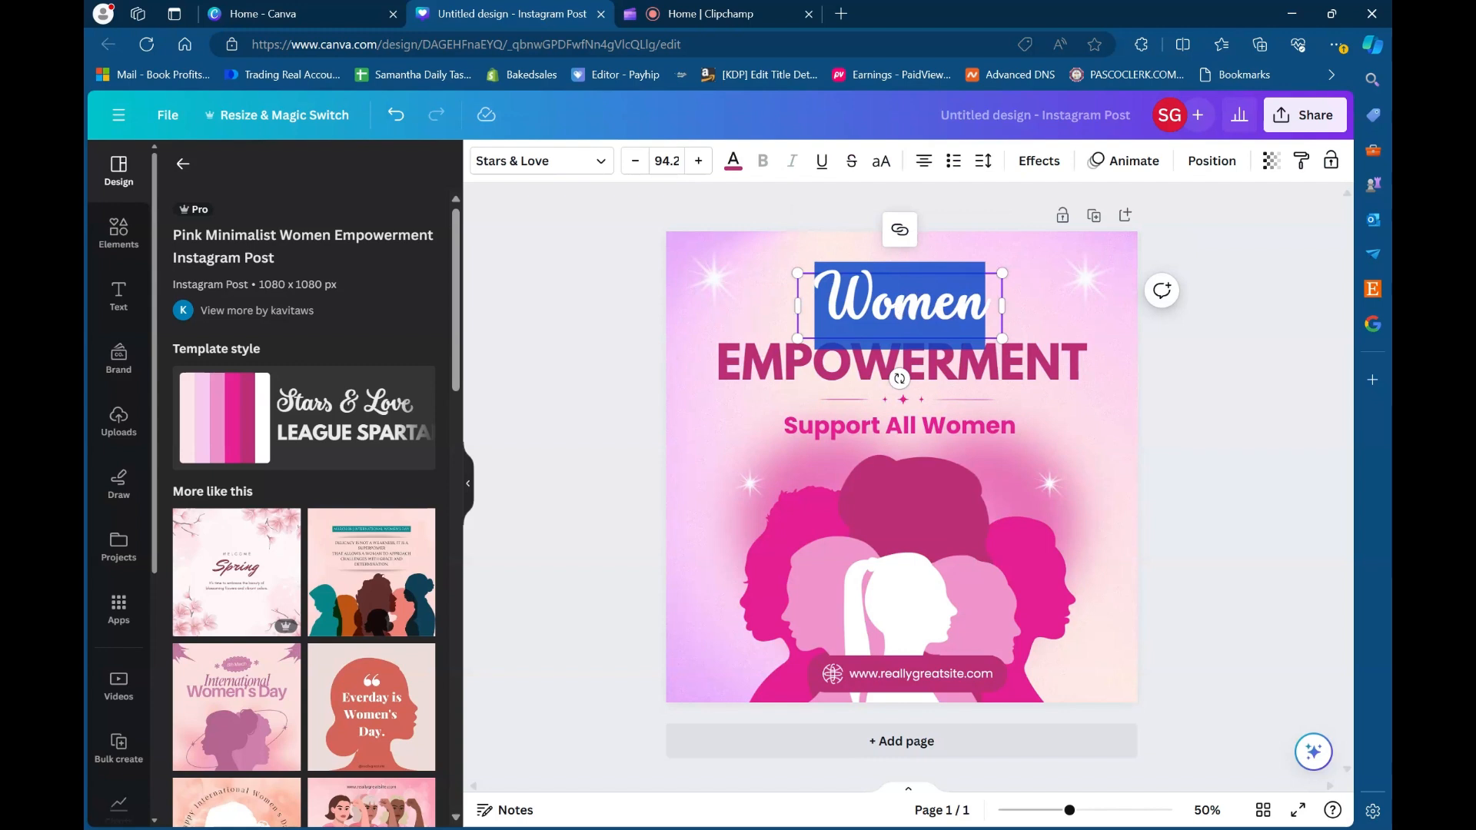
pyautogui.press('Escape')
pyautogui.click(596, 163)
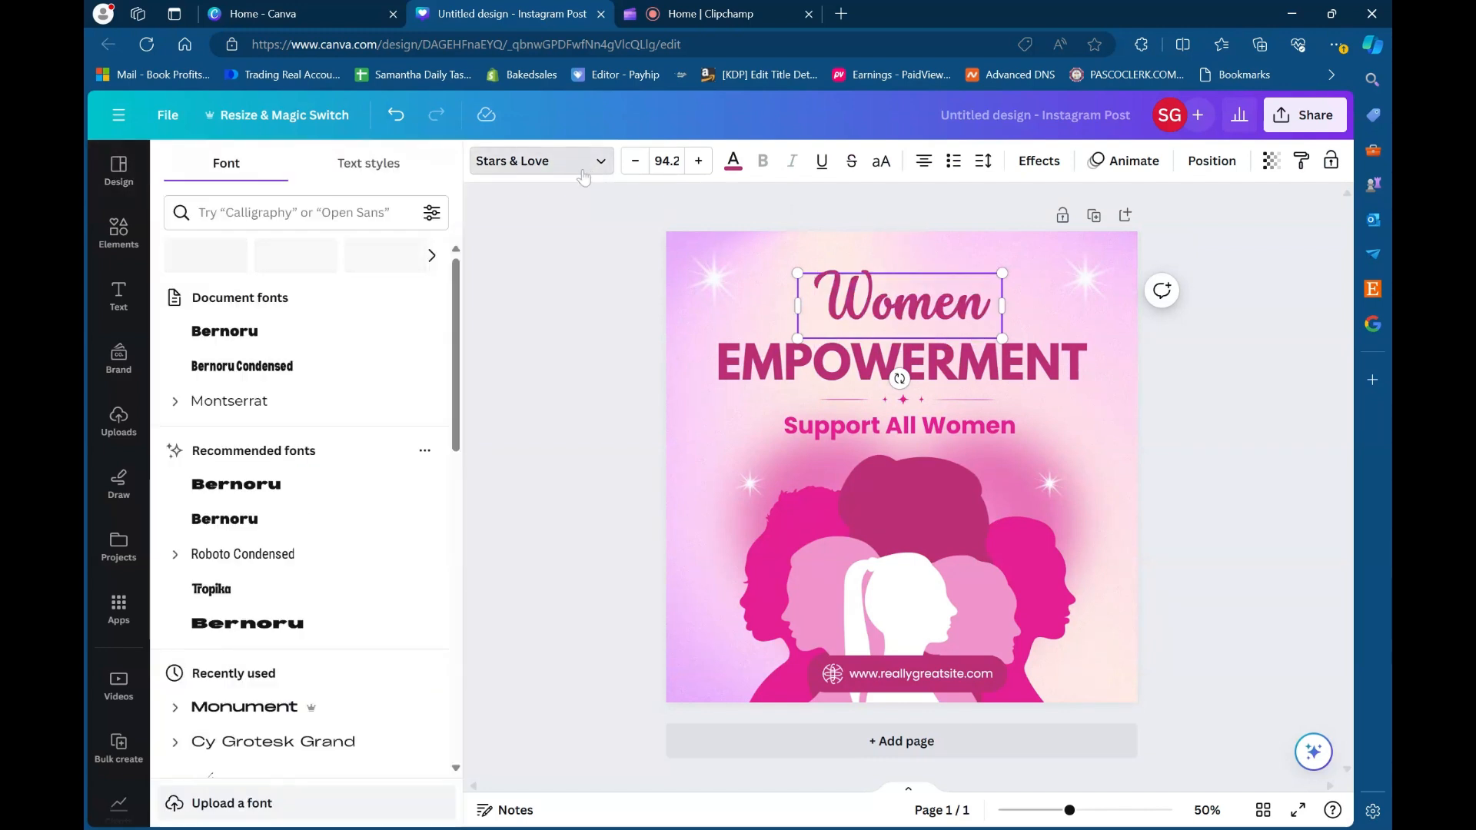
pyautogui.click(762, 382)
pyautogui.scroll(-10, 362, 469)
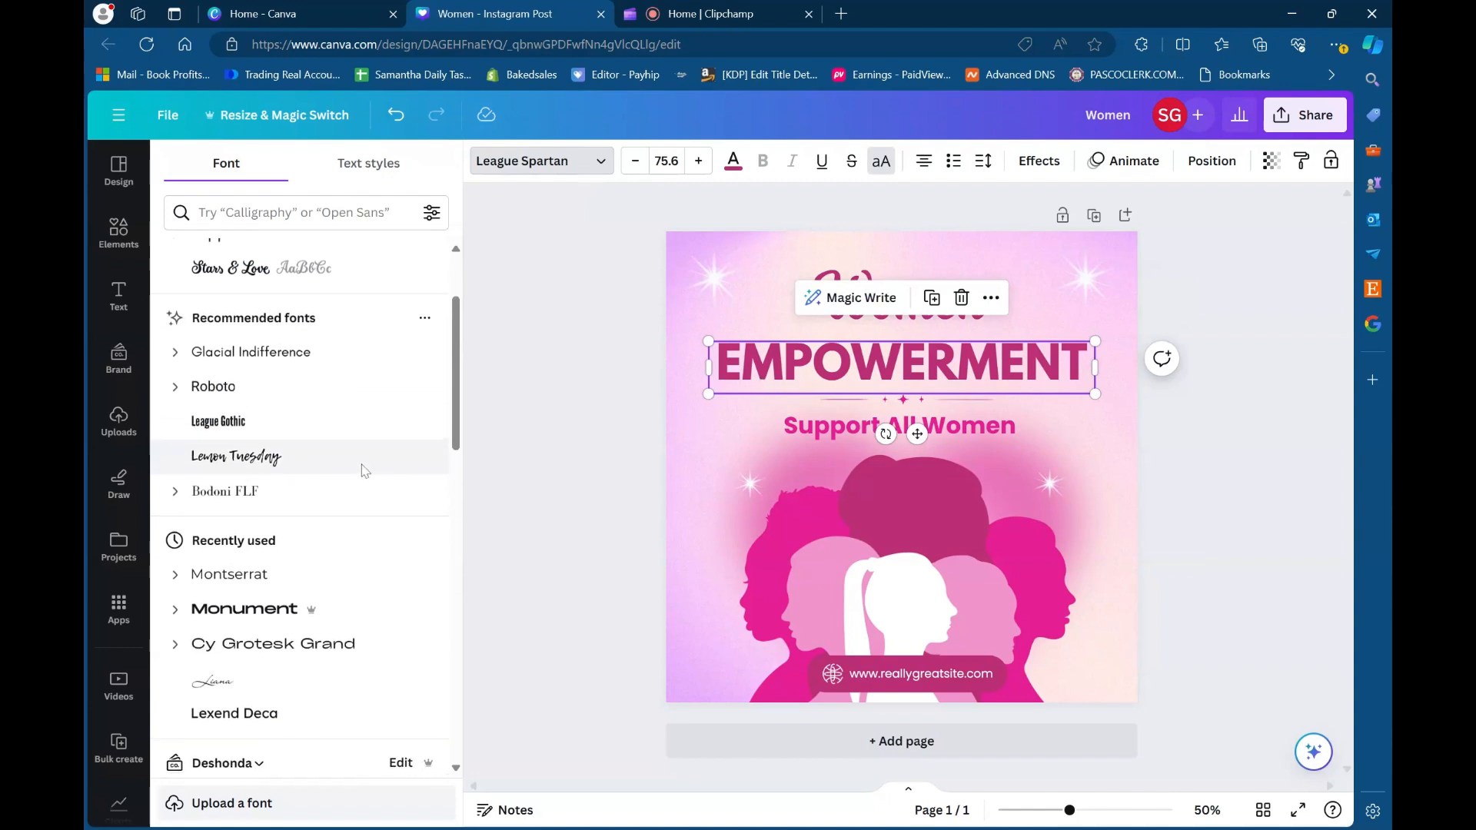
pyautogui.click(876, 423)
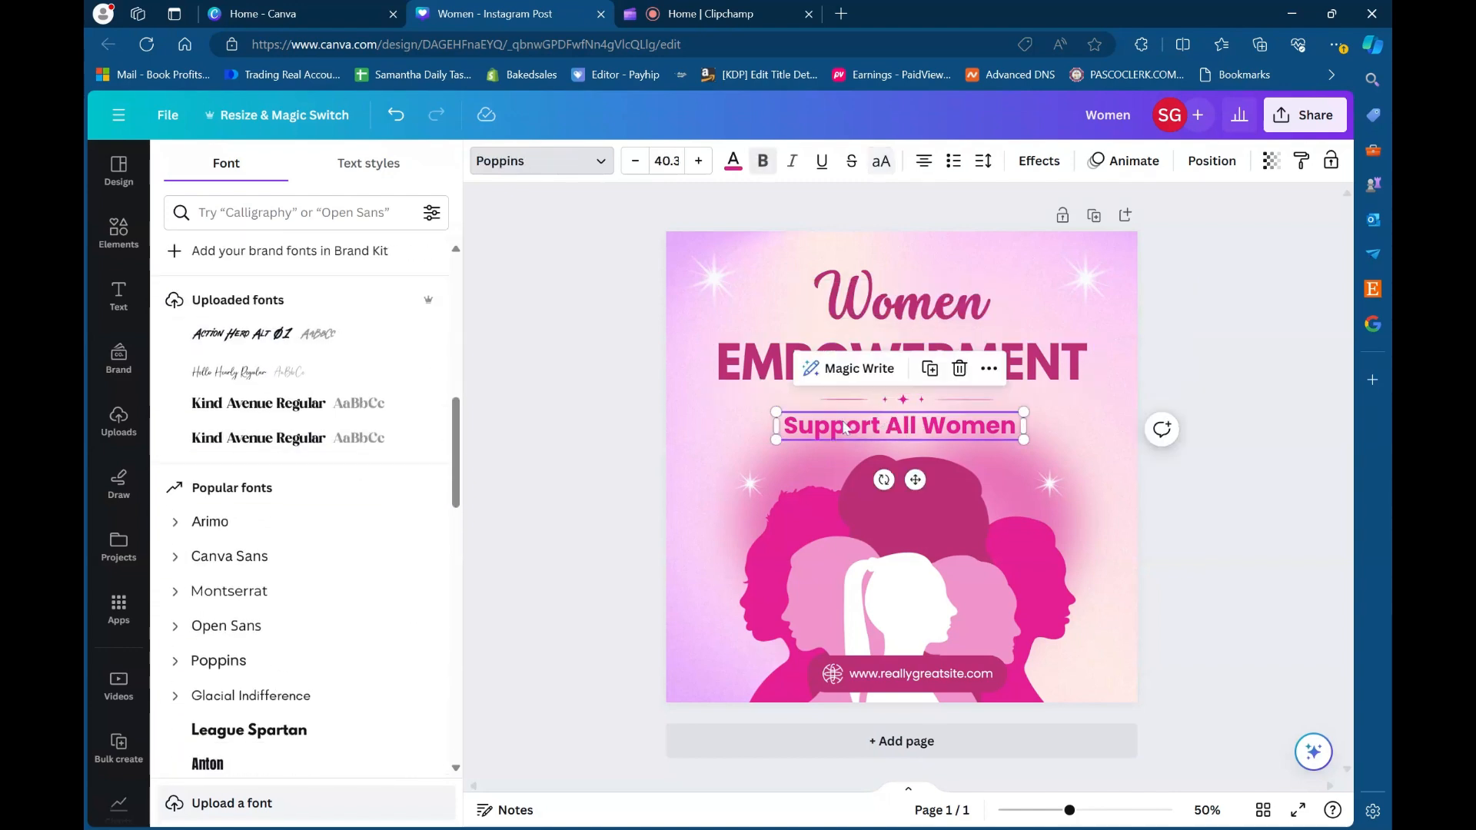
# - Select the divider graphic beneath EMPOWERMENT and look through its document, brand, photo and default color options
pyautogui.click(875, 406)
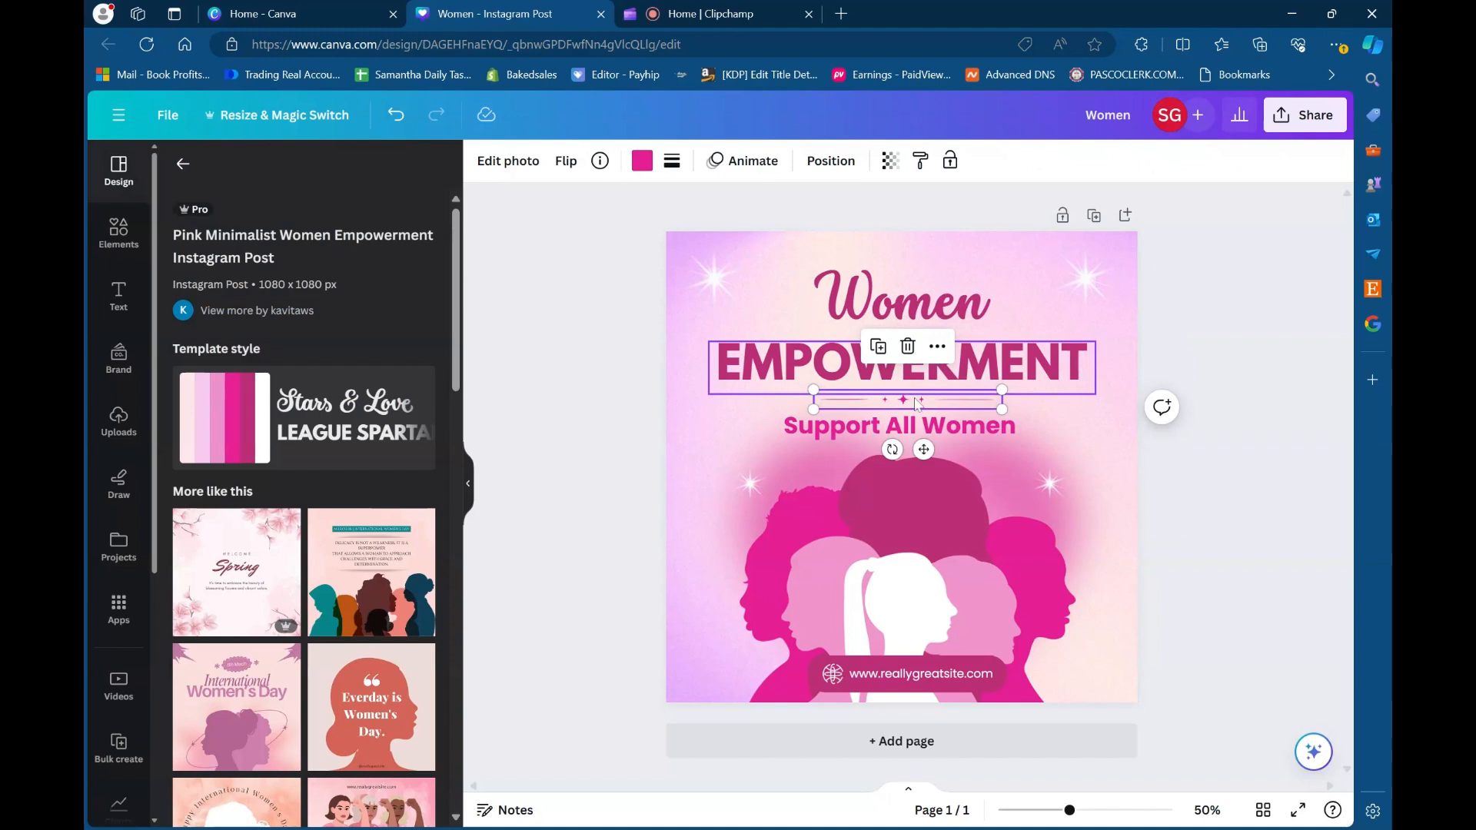
pyautogui.click(642, 161)
pyautogui.scroll(-2, 219, 469)
pyautogui.scroll(2, 192, 507)
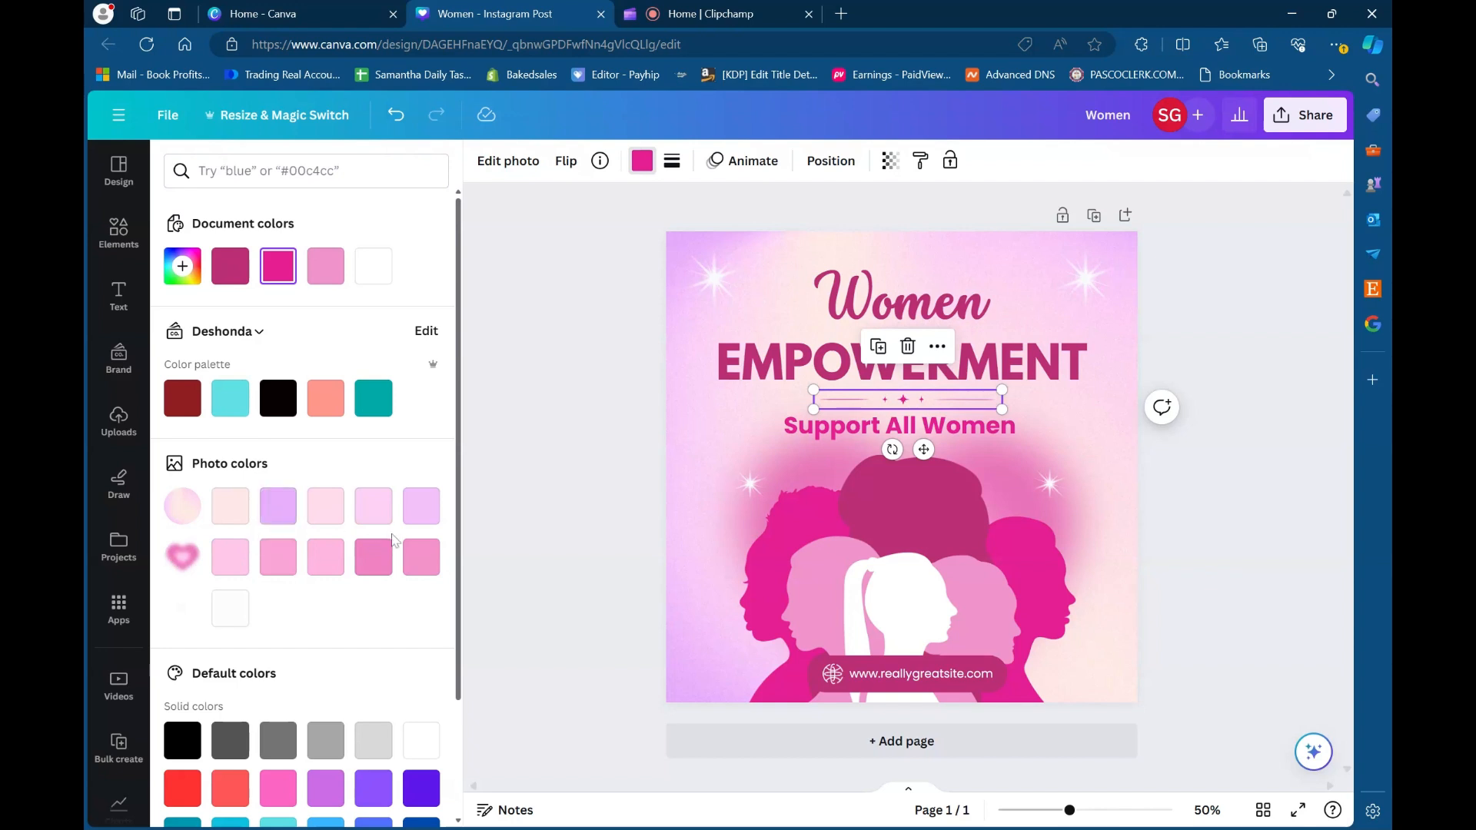
# - View the color options of the women silhouettes graphic and website banner, and select the banner's website text
pyautogui.click(925, 510)
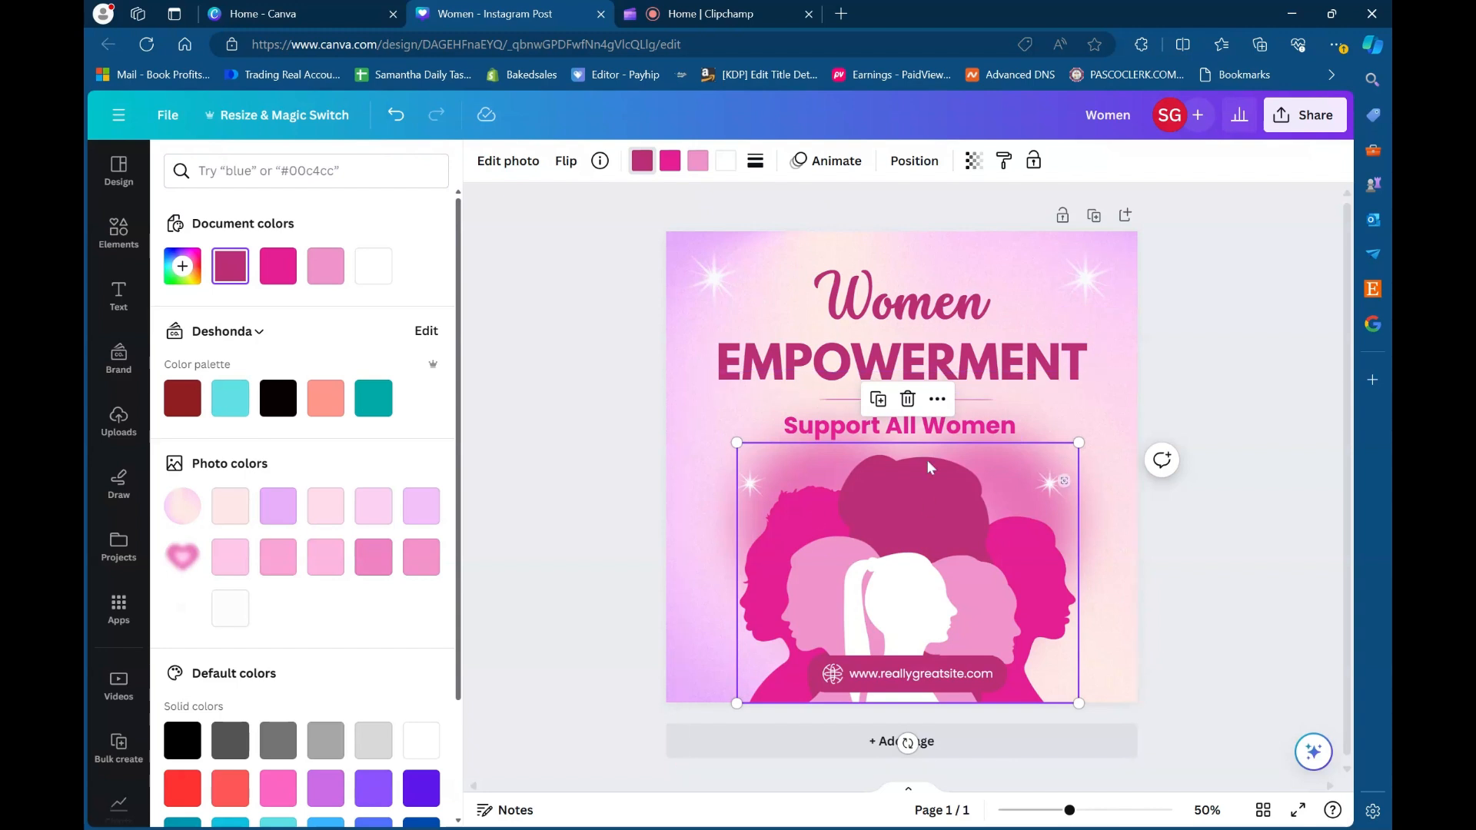
pyautogui.scroll(-1, 928, 461)
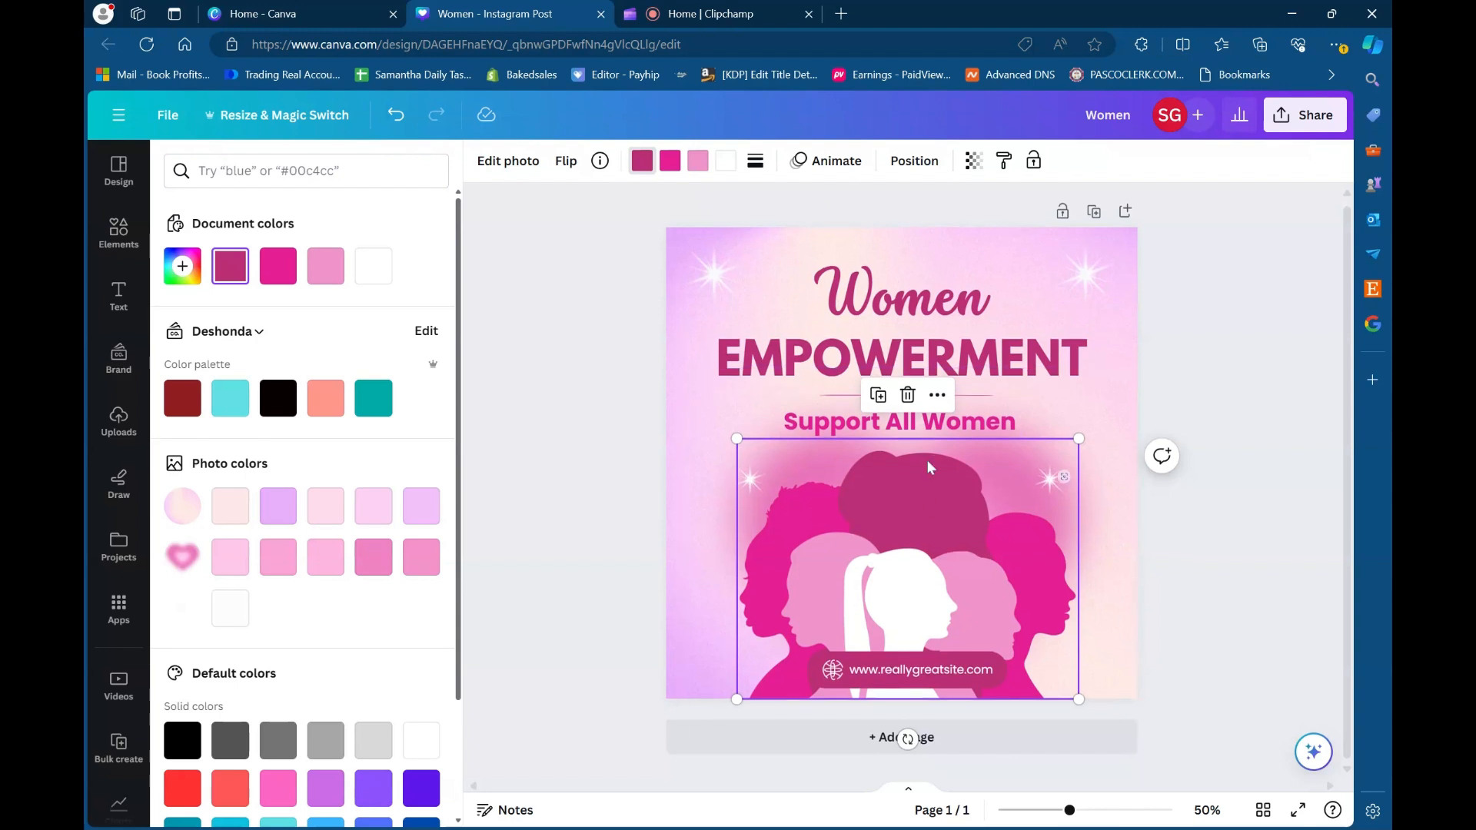
pyautogui.click(885, 660)
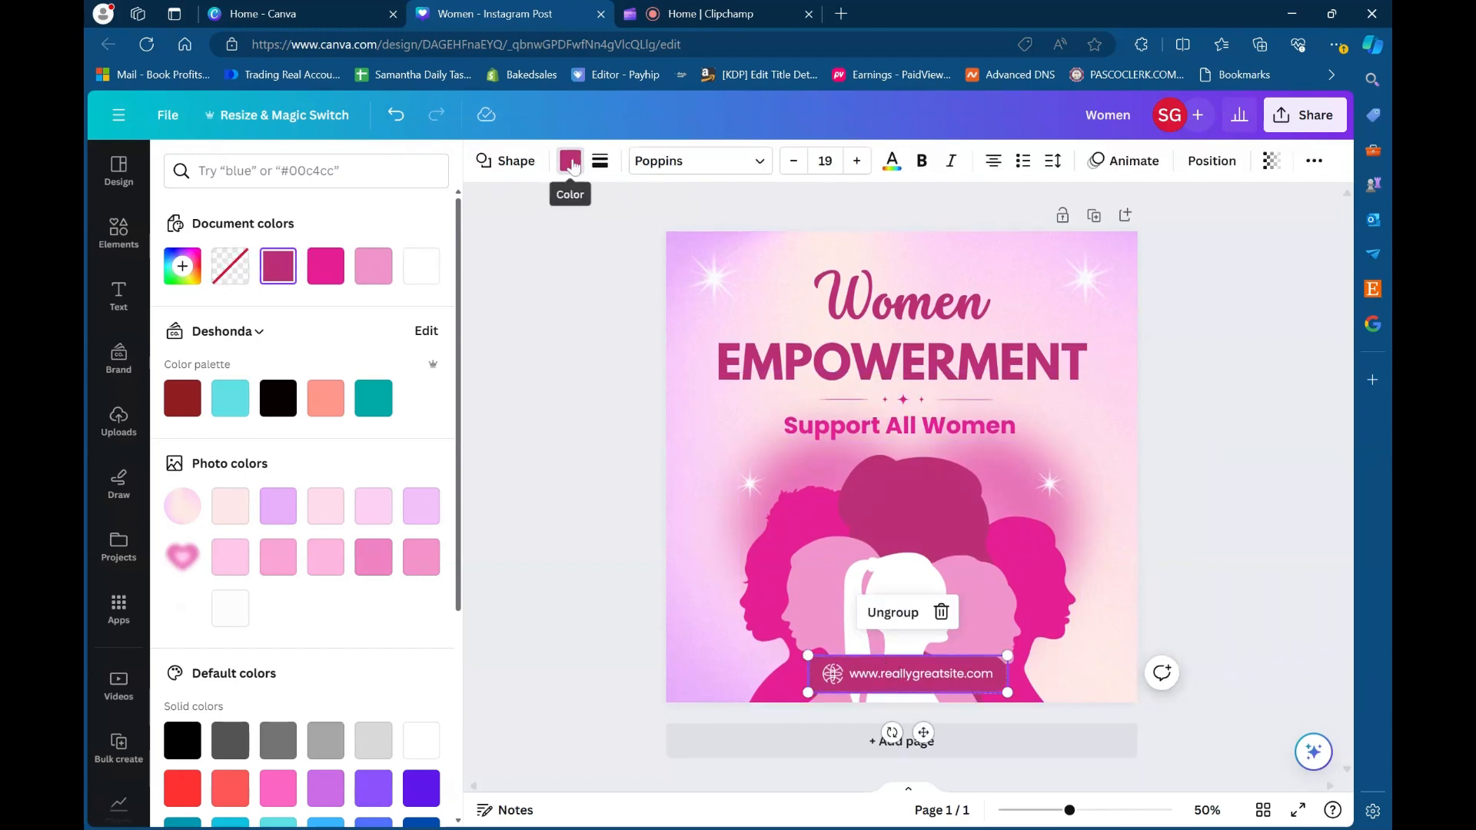
pyautogui.click(923, 678)
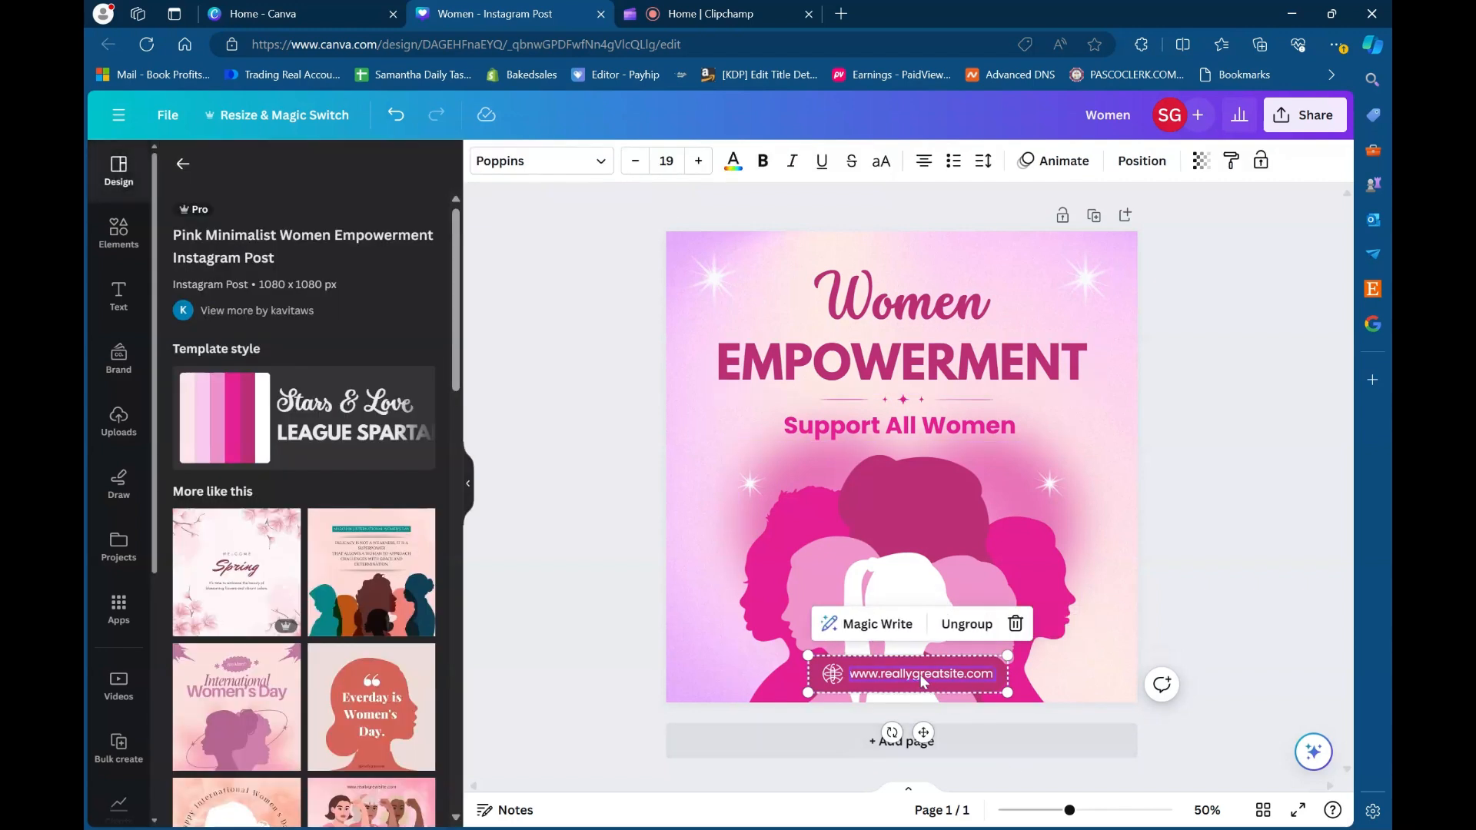
# - Delete the pink and purple background image from the page and undo the deletion
pyautogui.click(698, 252)
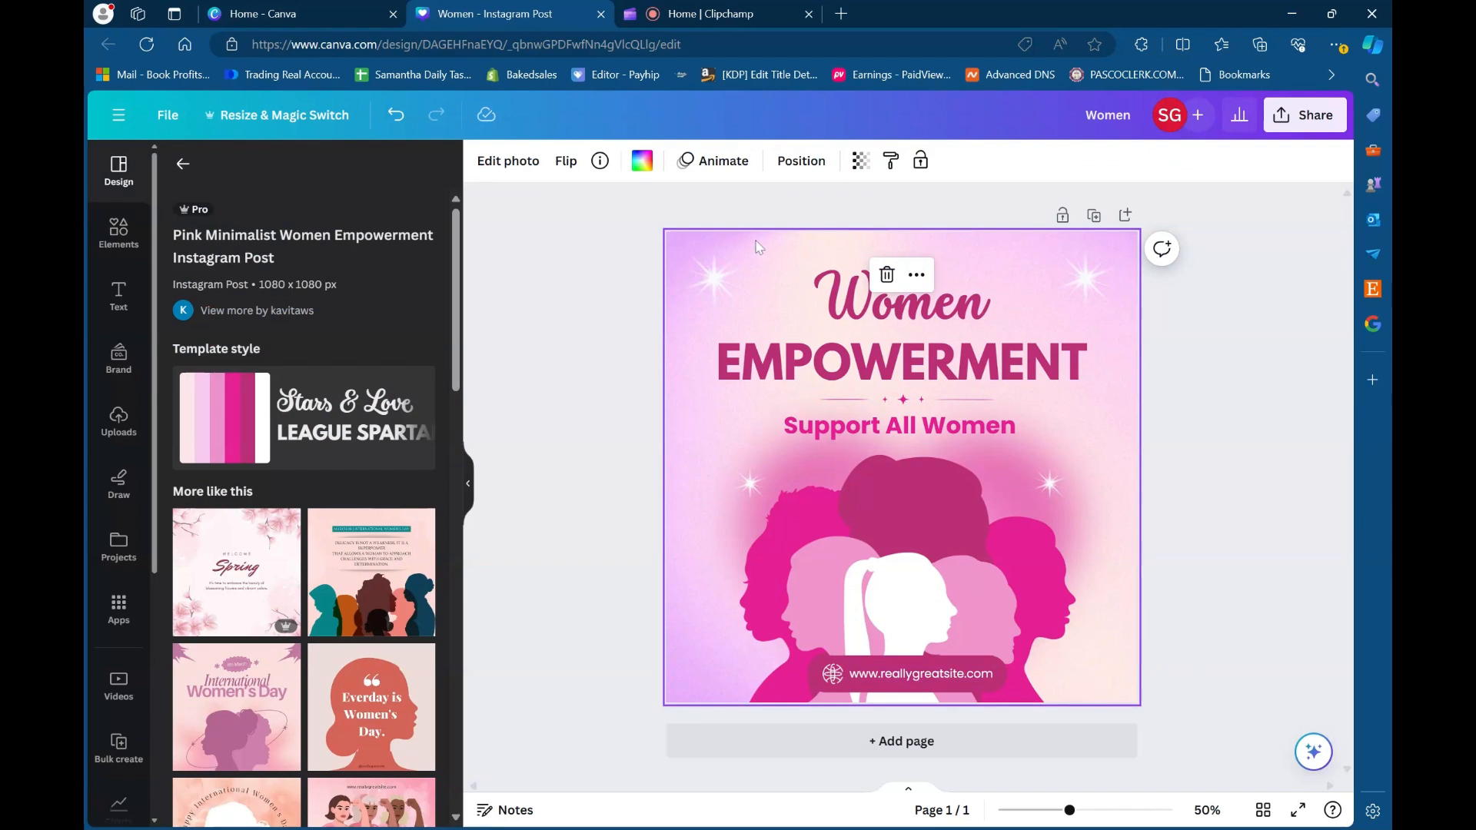
pyautogui.click(888, 275)
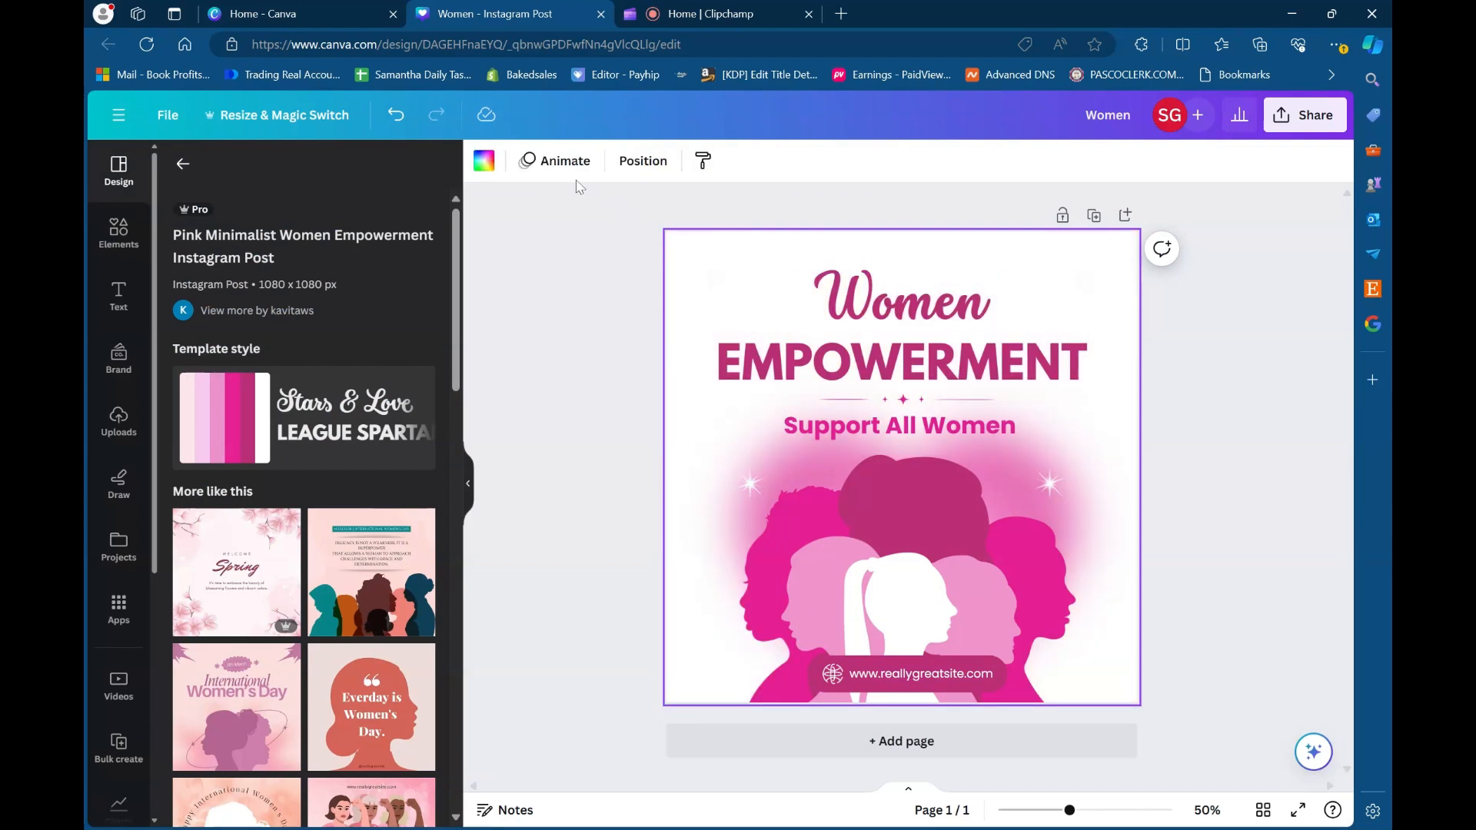
pyautogui.click(396, 119)
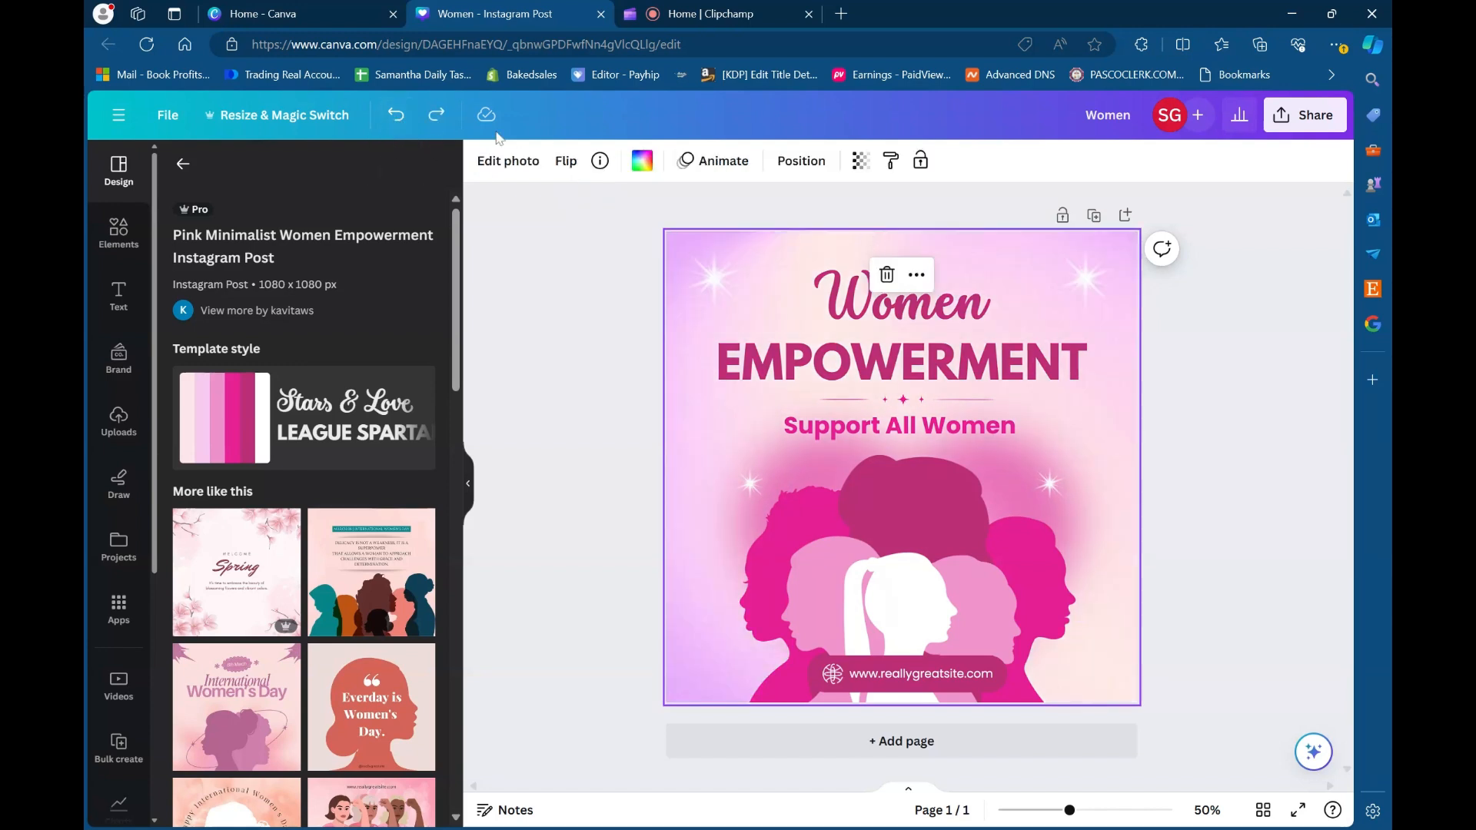
# - Open the photo editing options for the women silhouettes graphic and look through the Magic Studio tools, filters, effects and apps
pyautogui.click(922, 488)
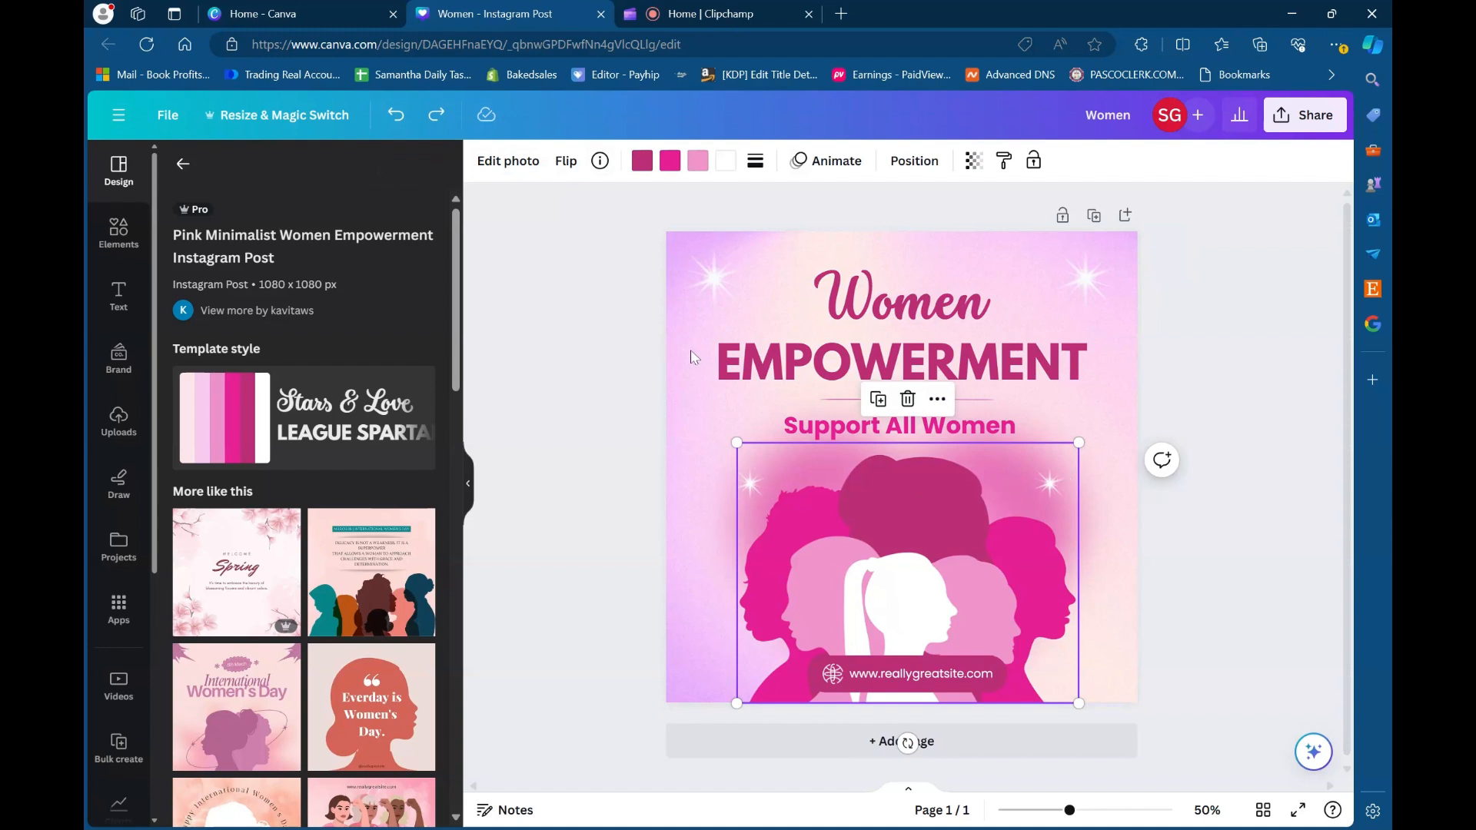
pyautogui.click(529, 165)
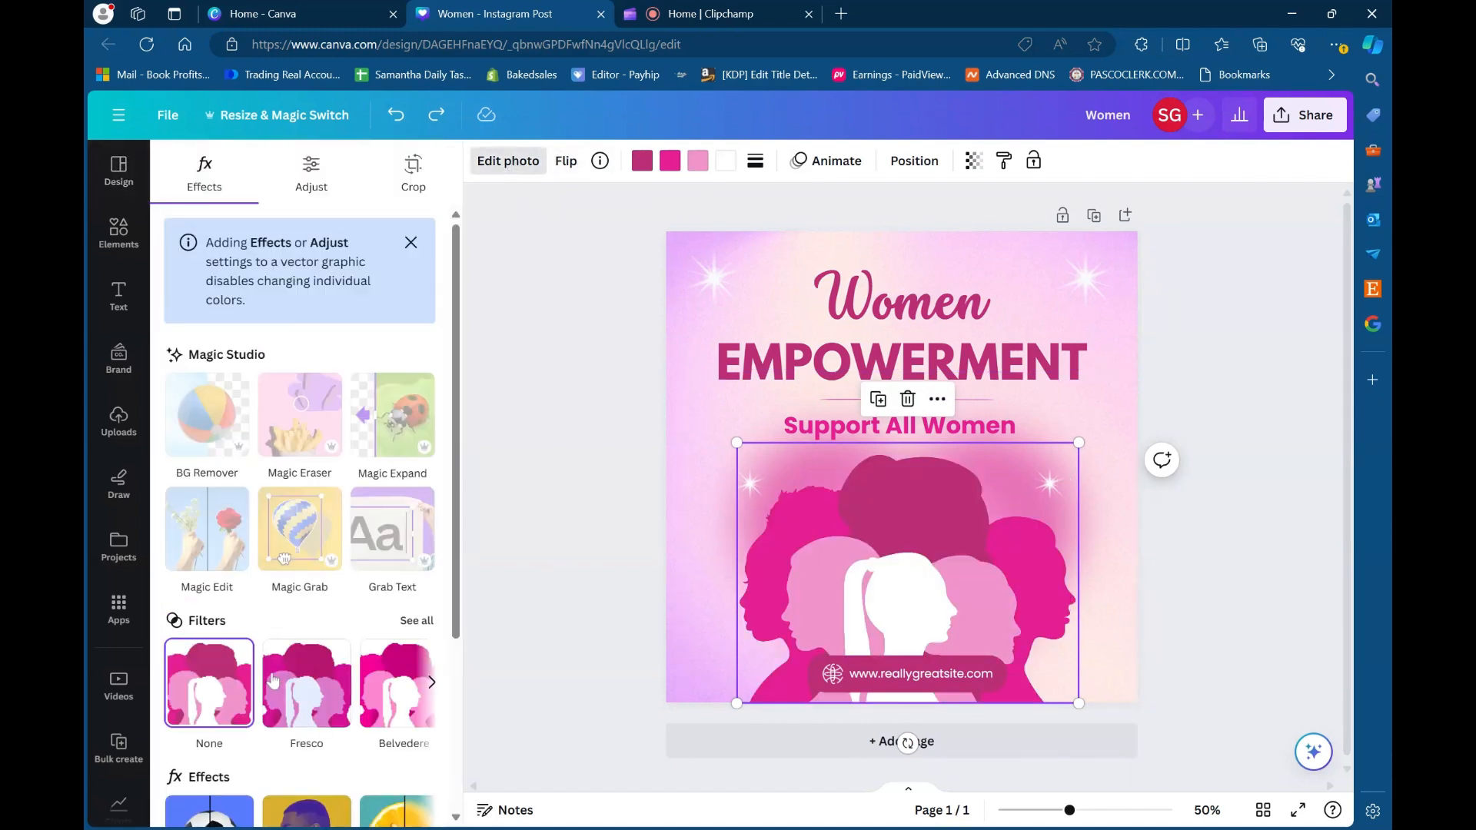
pyautogui.hscroll(1, 275, 724)
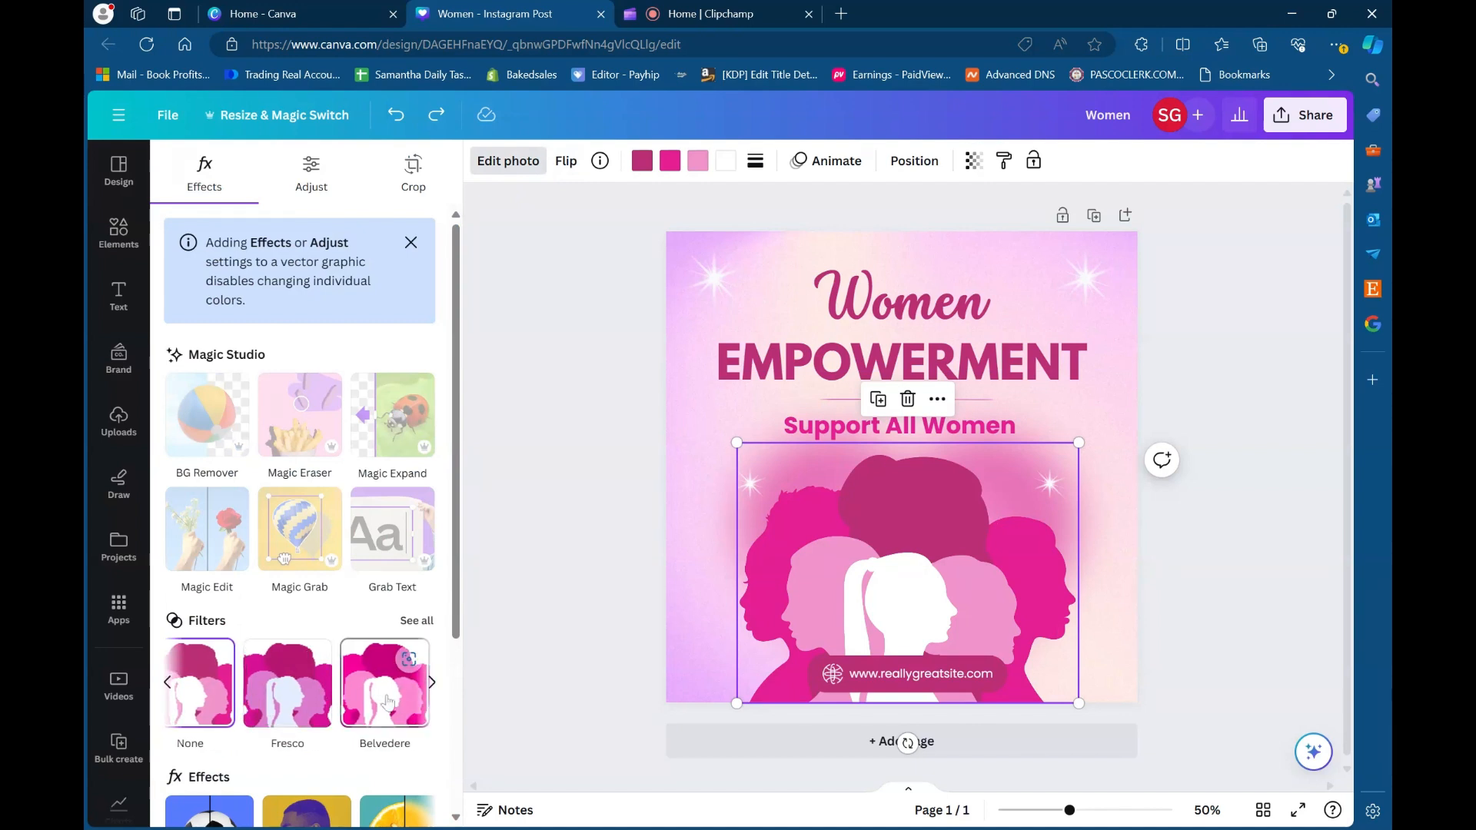
pyautogui.scroll(-3, 262, 707)
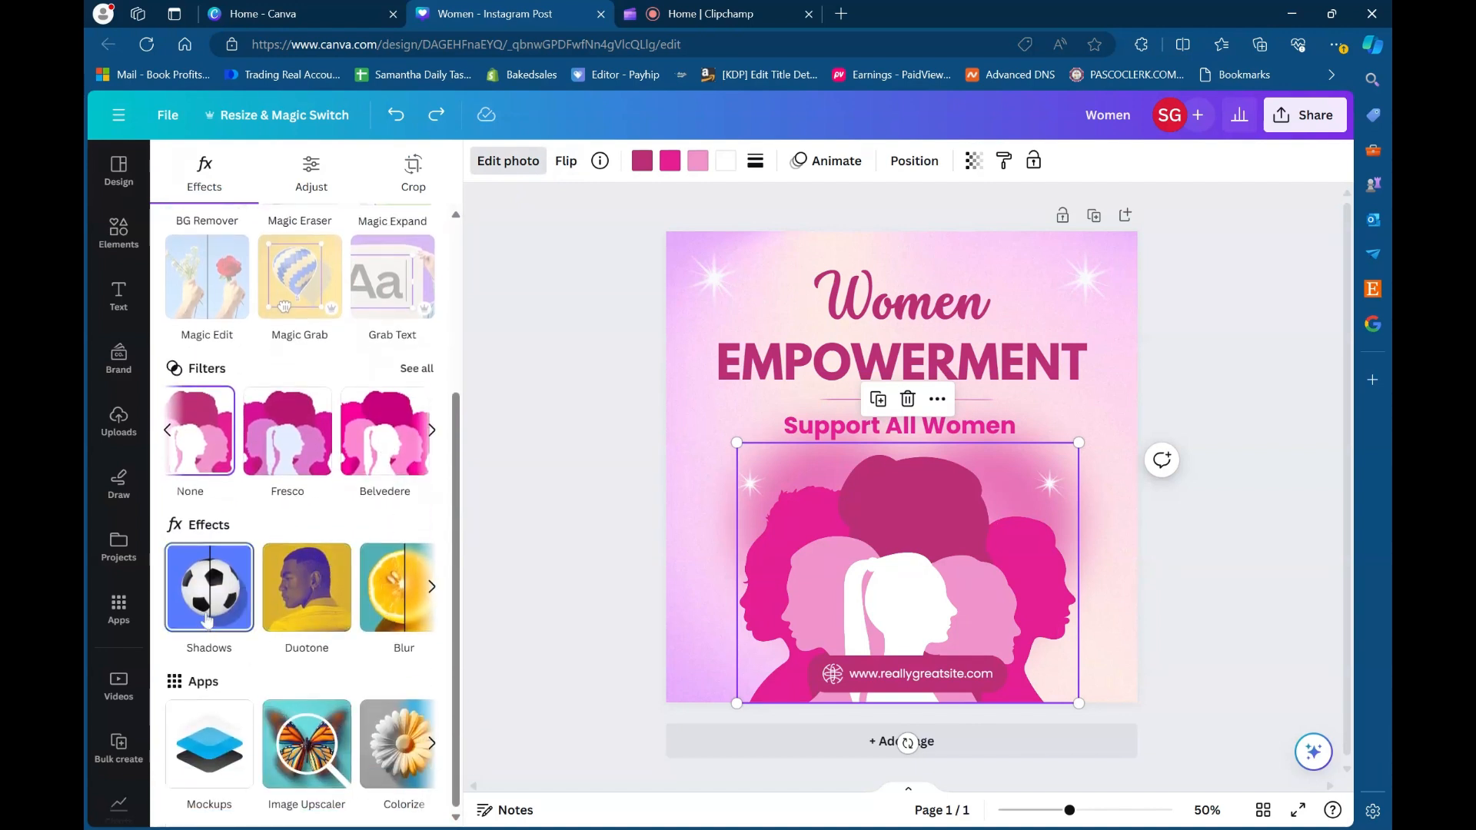
# - Apply the Drop shadow effect to the women silhouettes graphic
pyautogui.click(182, 621)
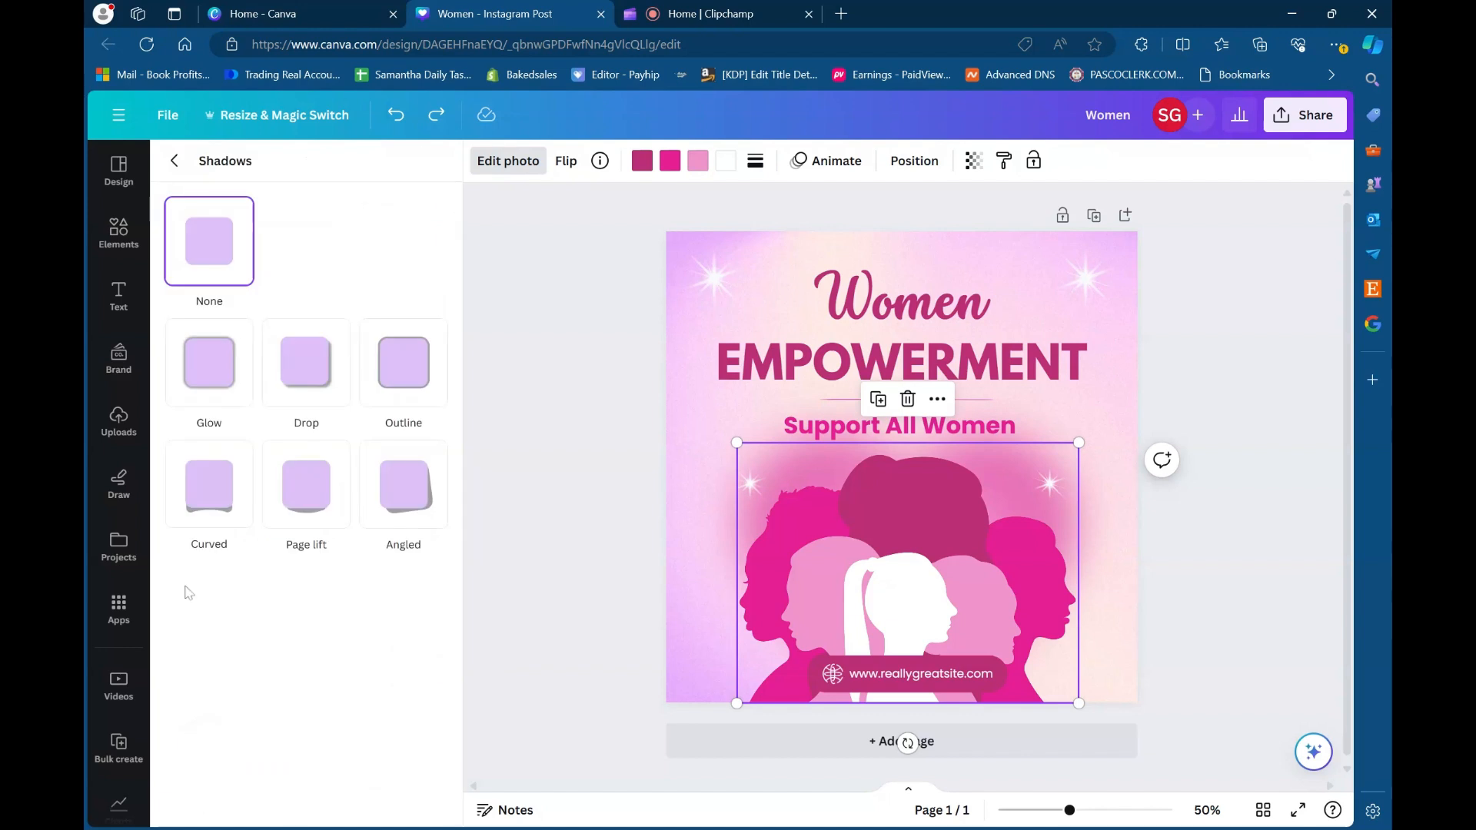
pyautogui.click(293, 405)
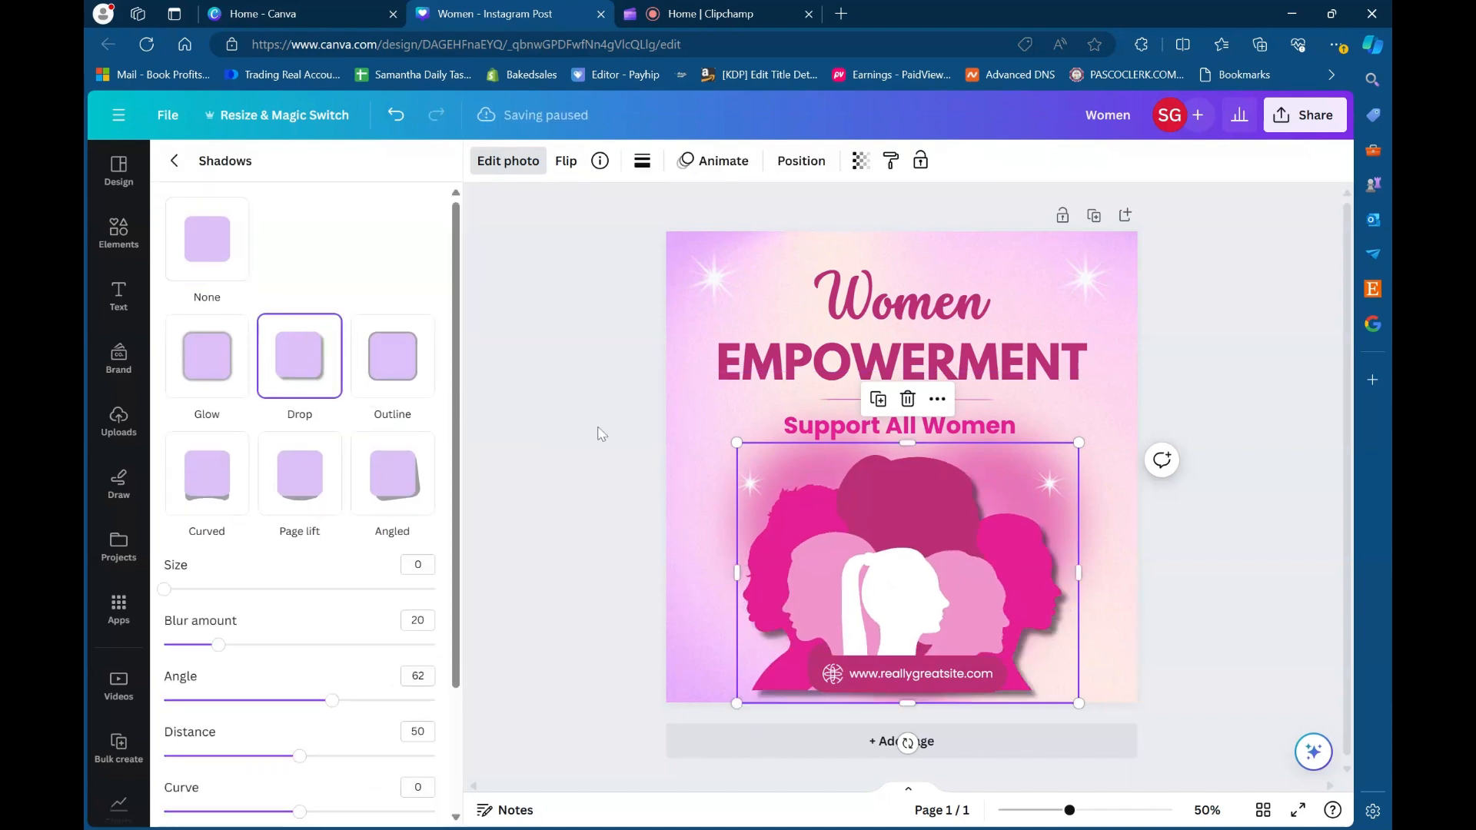
# - Apply the Breathe photo animation to the women silhouettes graphic
pyautogui.click(700, 171)
pyautogui.scroll(-3, 241, 586)
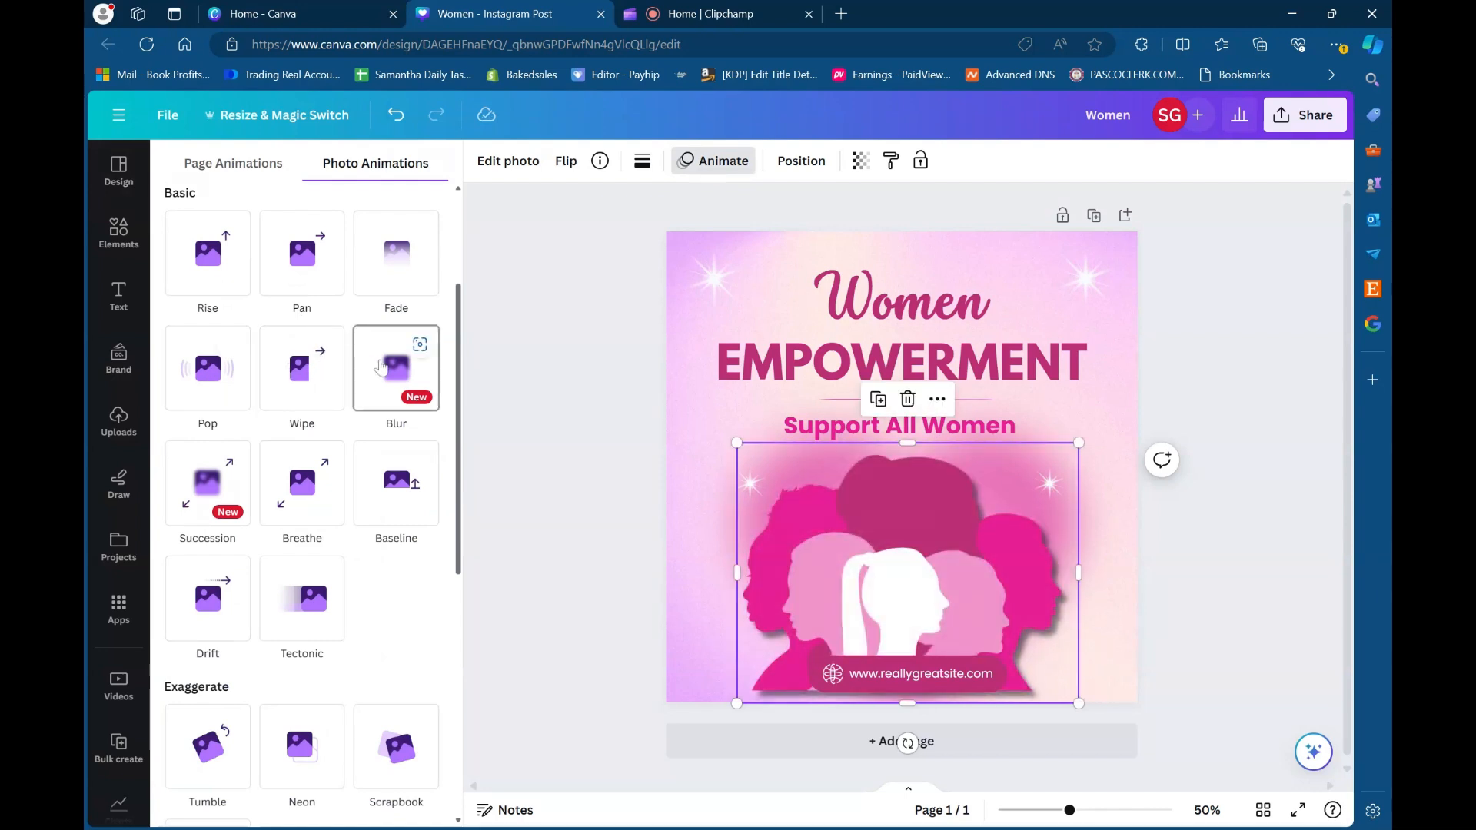
pyautogui.click(289, 493)
# - Animate the whole page with the basic Rise animation, try the Both option, and set it to play on enter
pyautogui.click(233, 163)
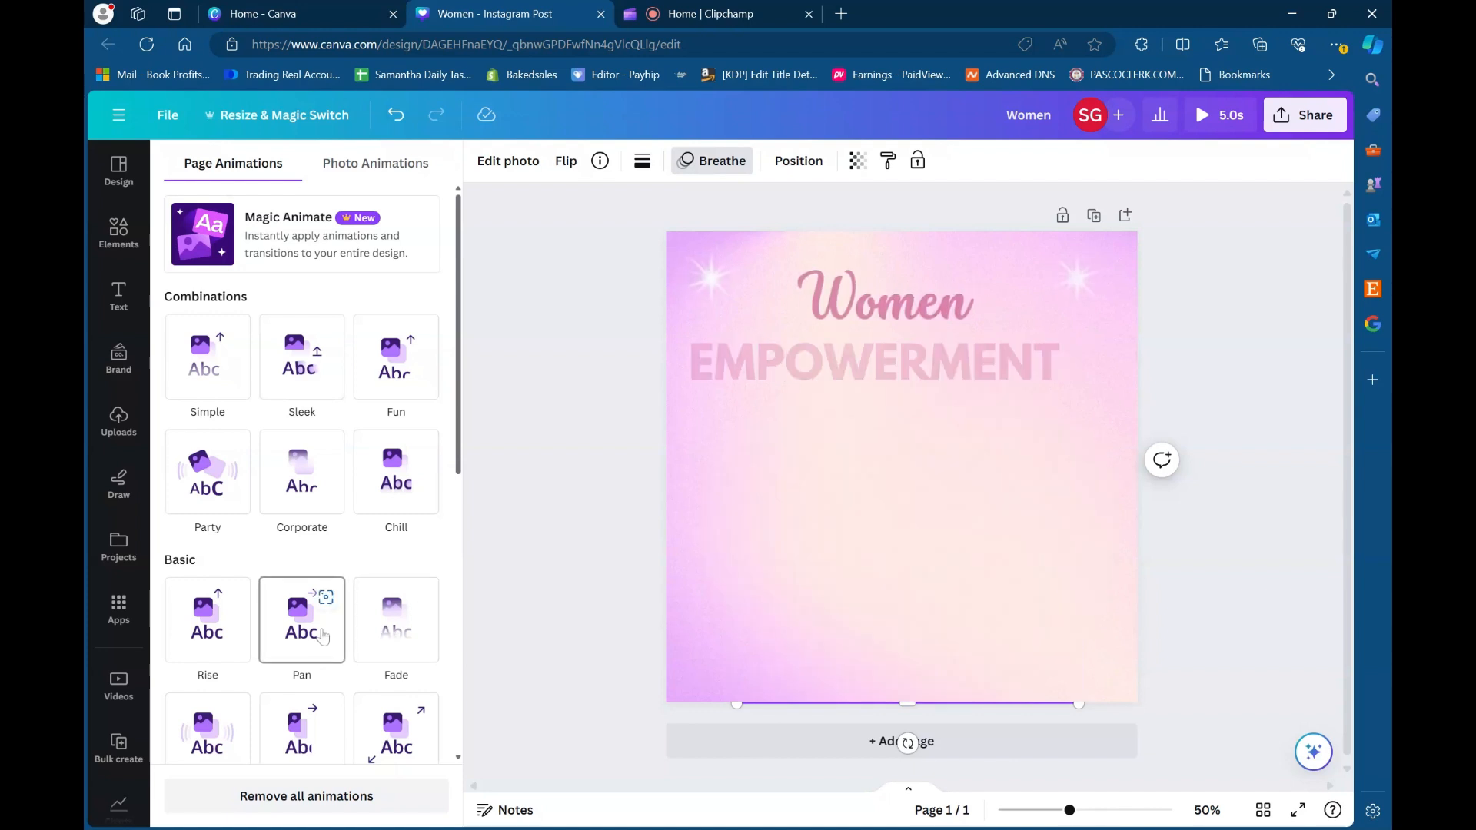
pyautogui.click(223, 640)
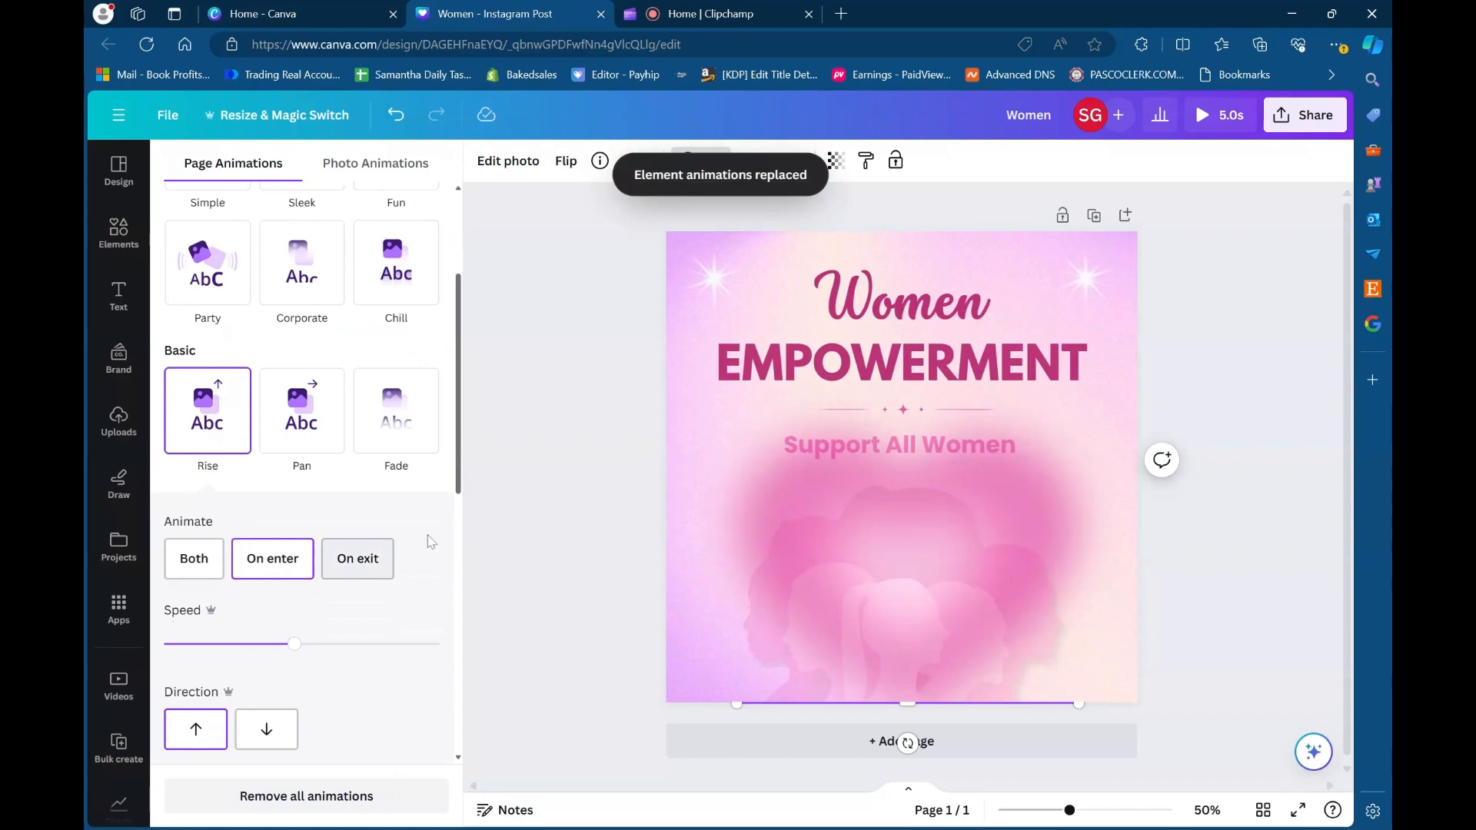
pyautogui.click(196, 571)
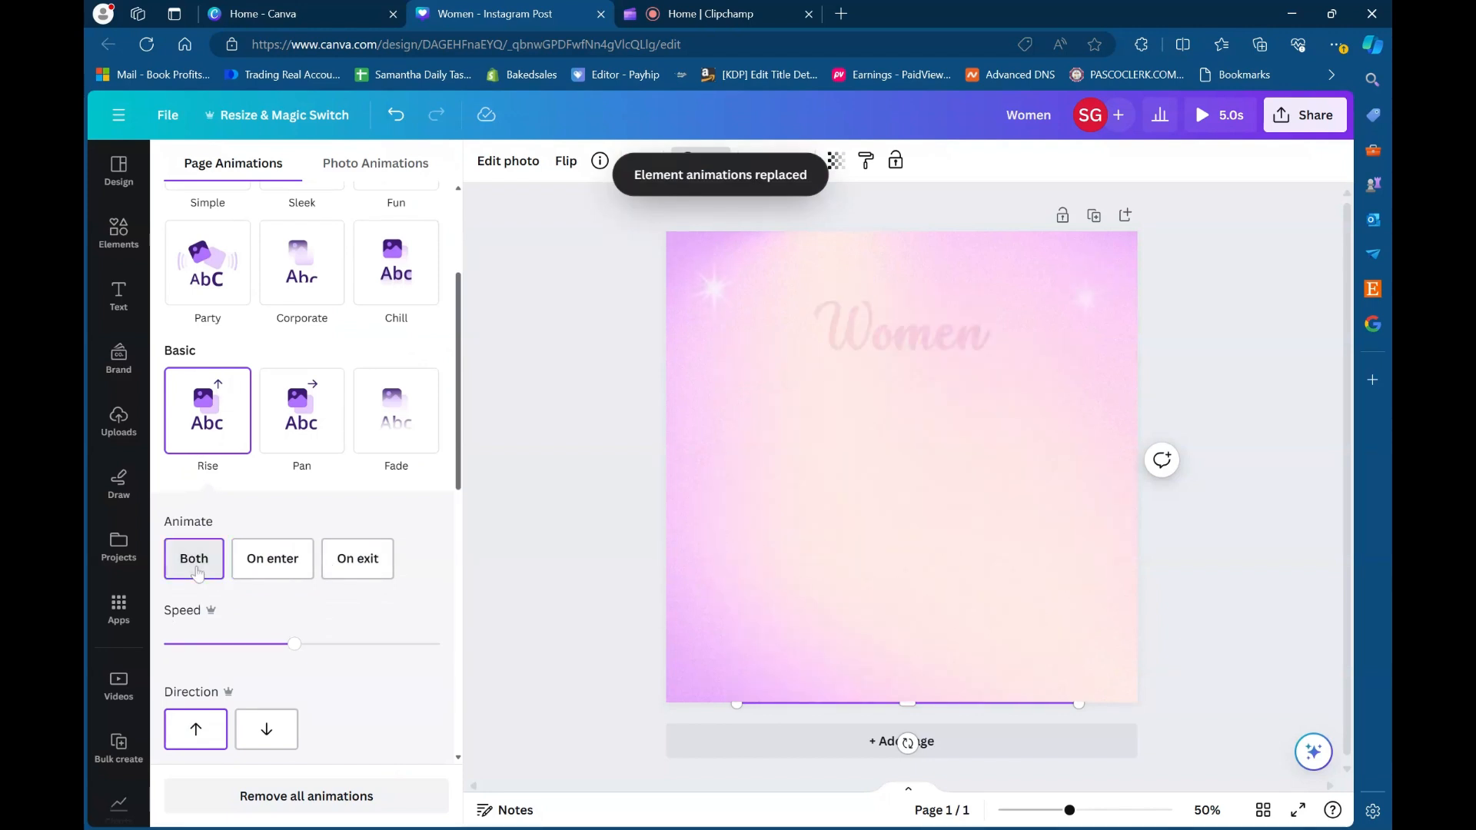
pyautogui.click(293, 559)
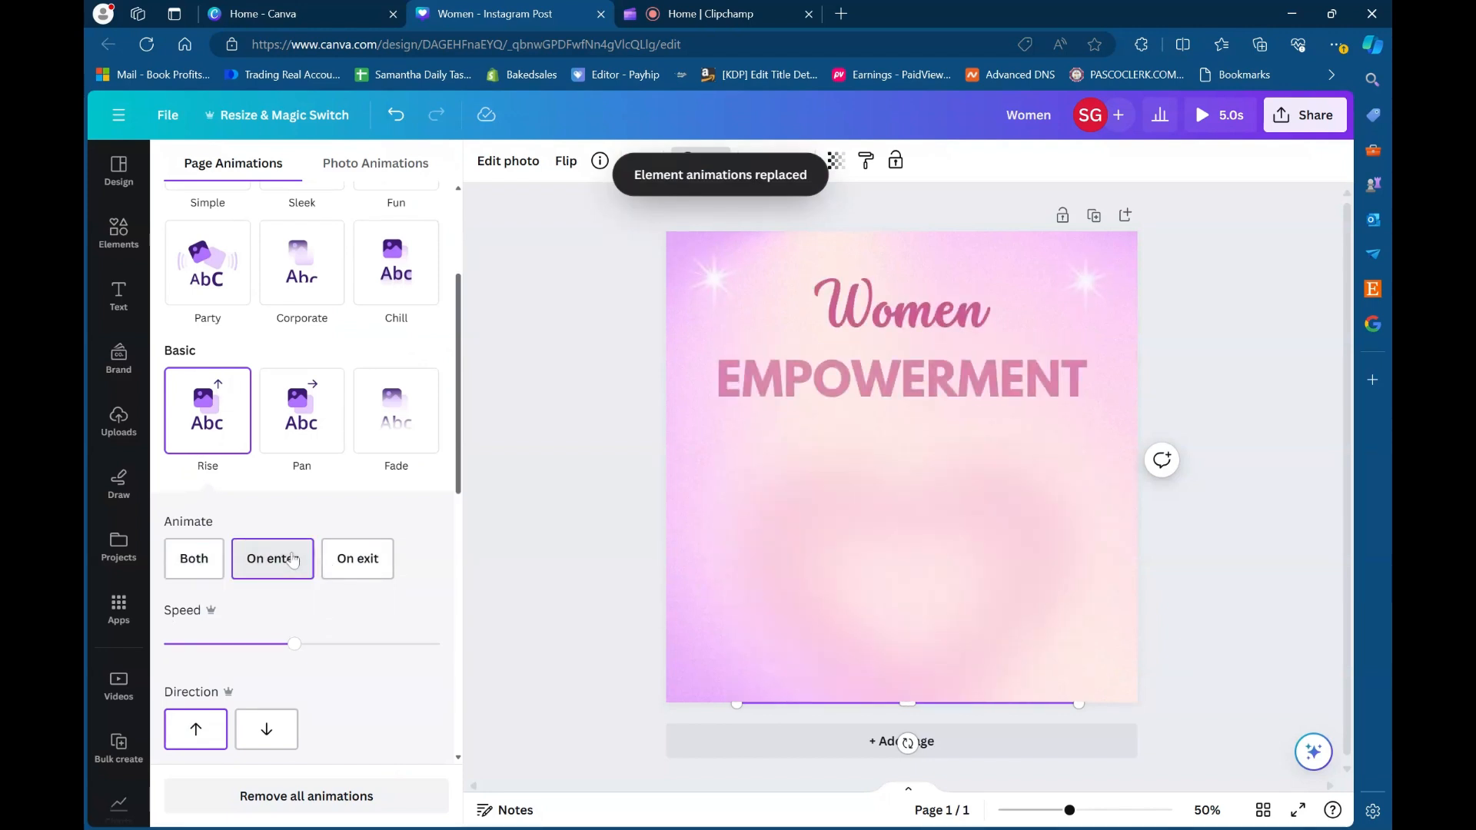
pyautogui.click(507, 450)
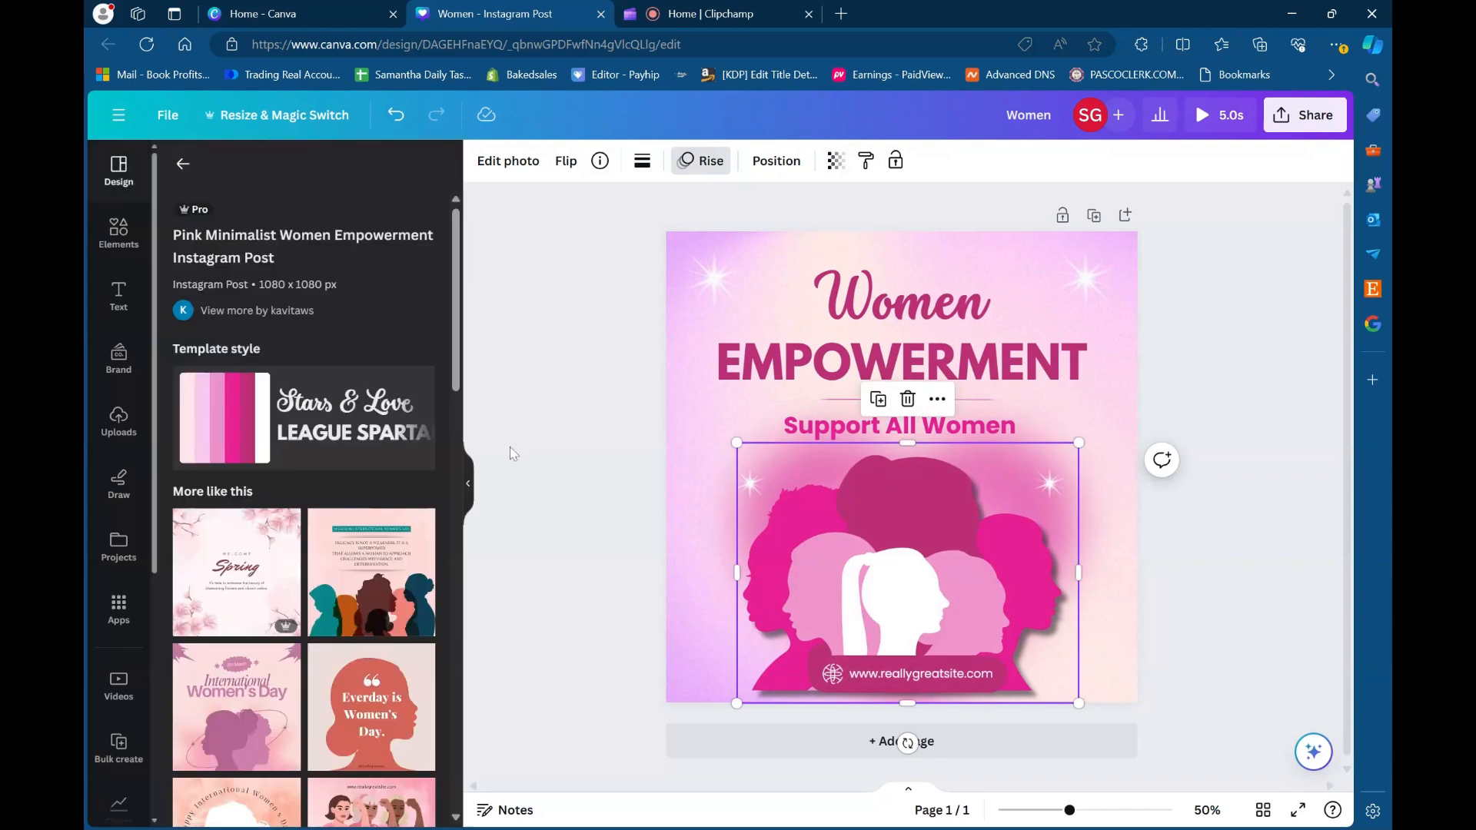
pyautogui.click(522, 329)
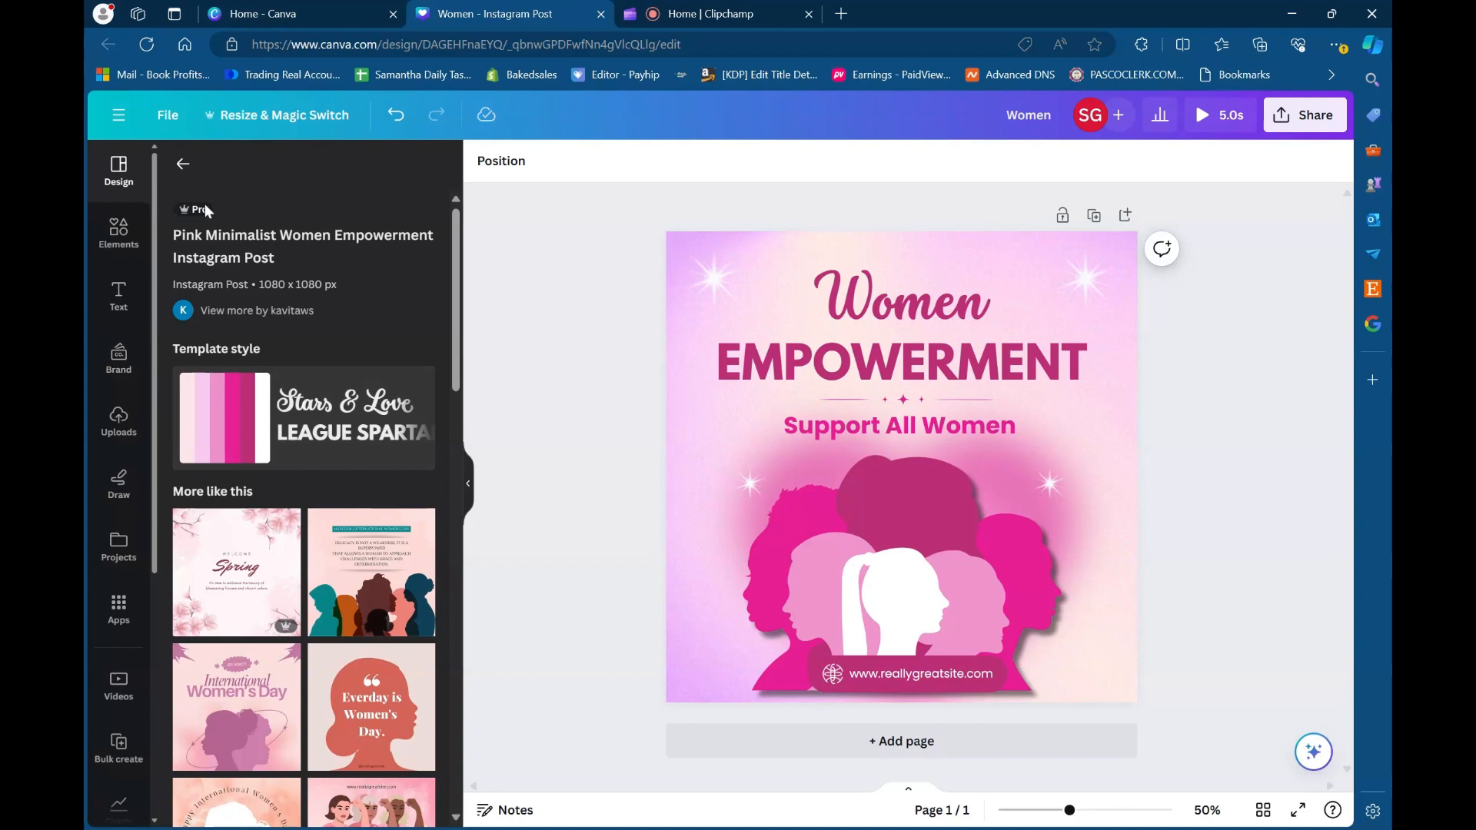
# - Browse the template suggestions for International womens day and select the Women heading on the page
pyautogui.click(179, 174)
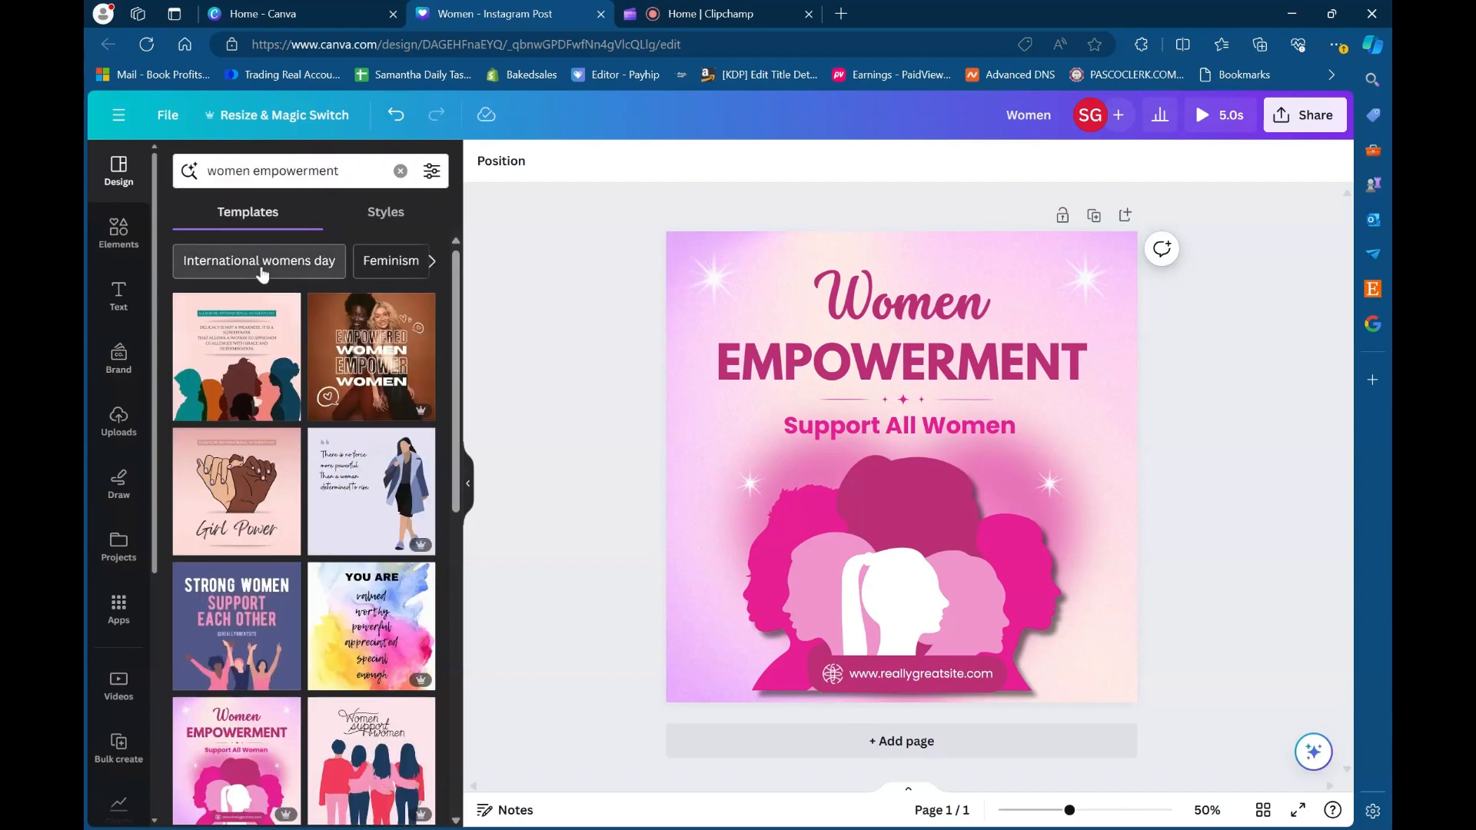
pyautogui.click(263, 266)
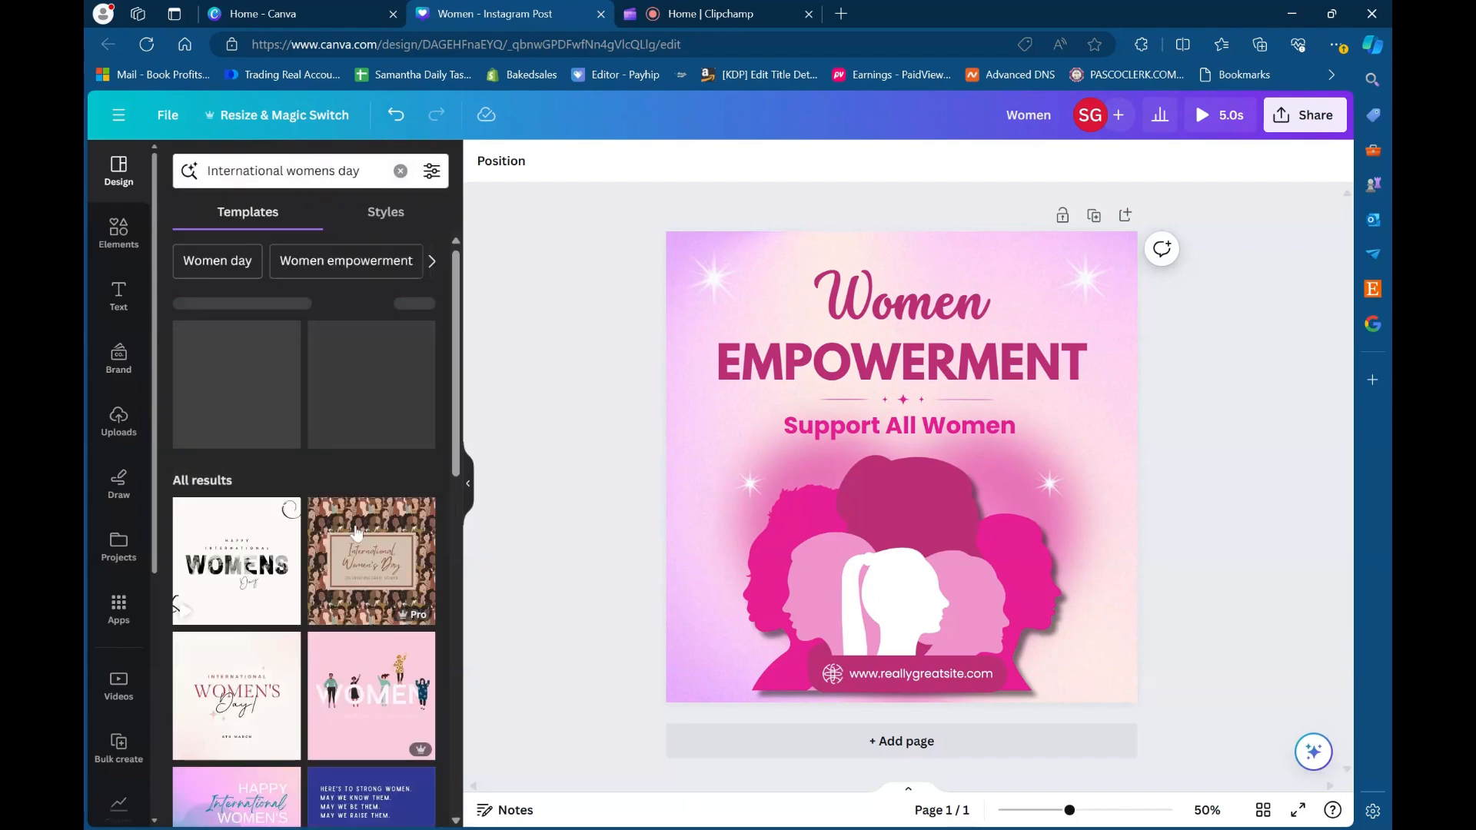
pyautogui.scroll(-3, 369, 546)
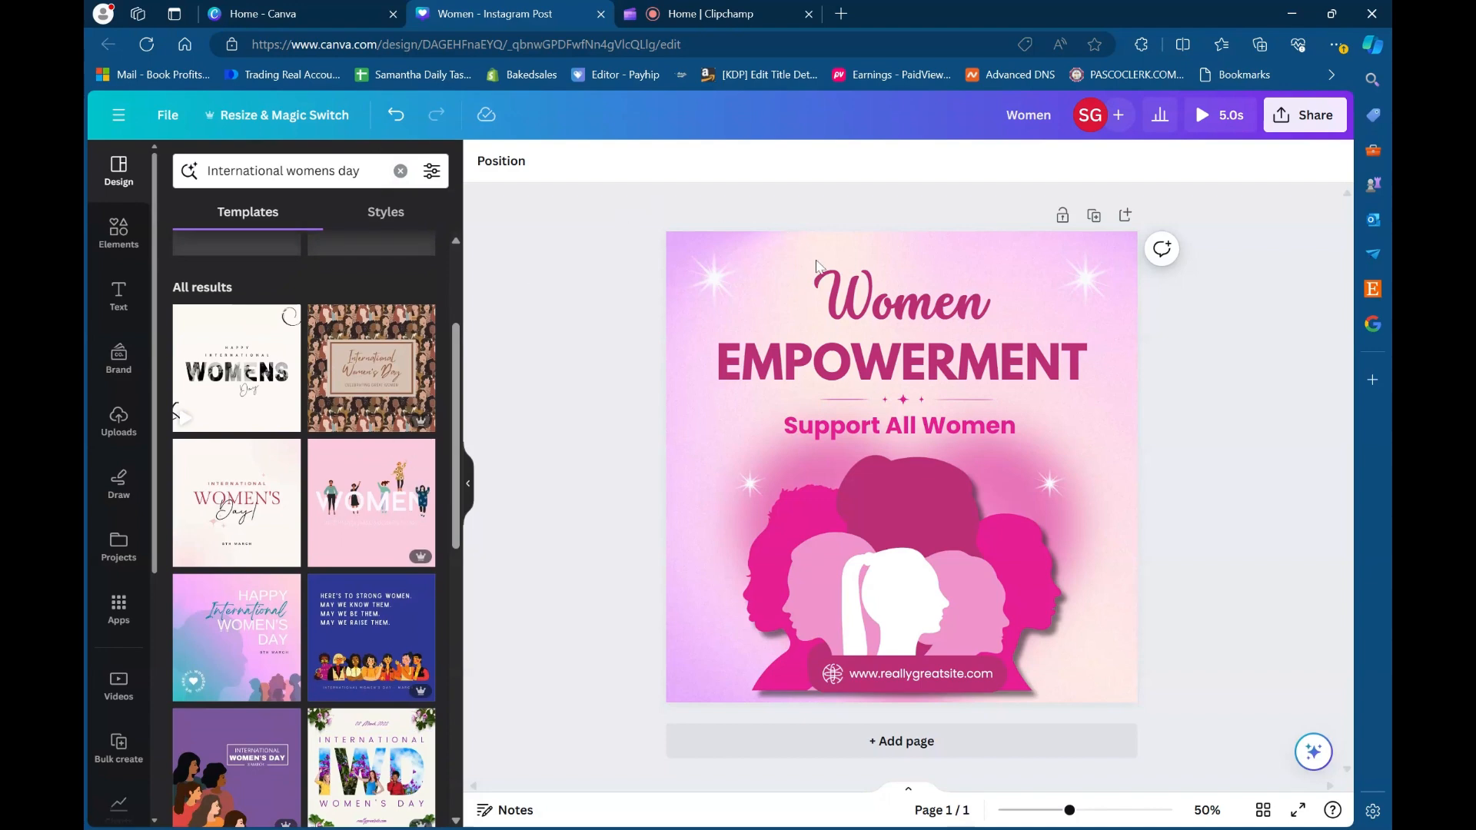
pyautogui.click(850, 311)
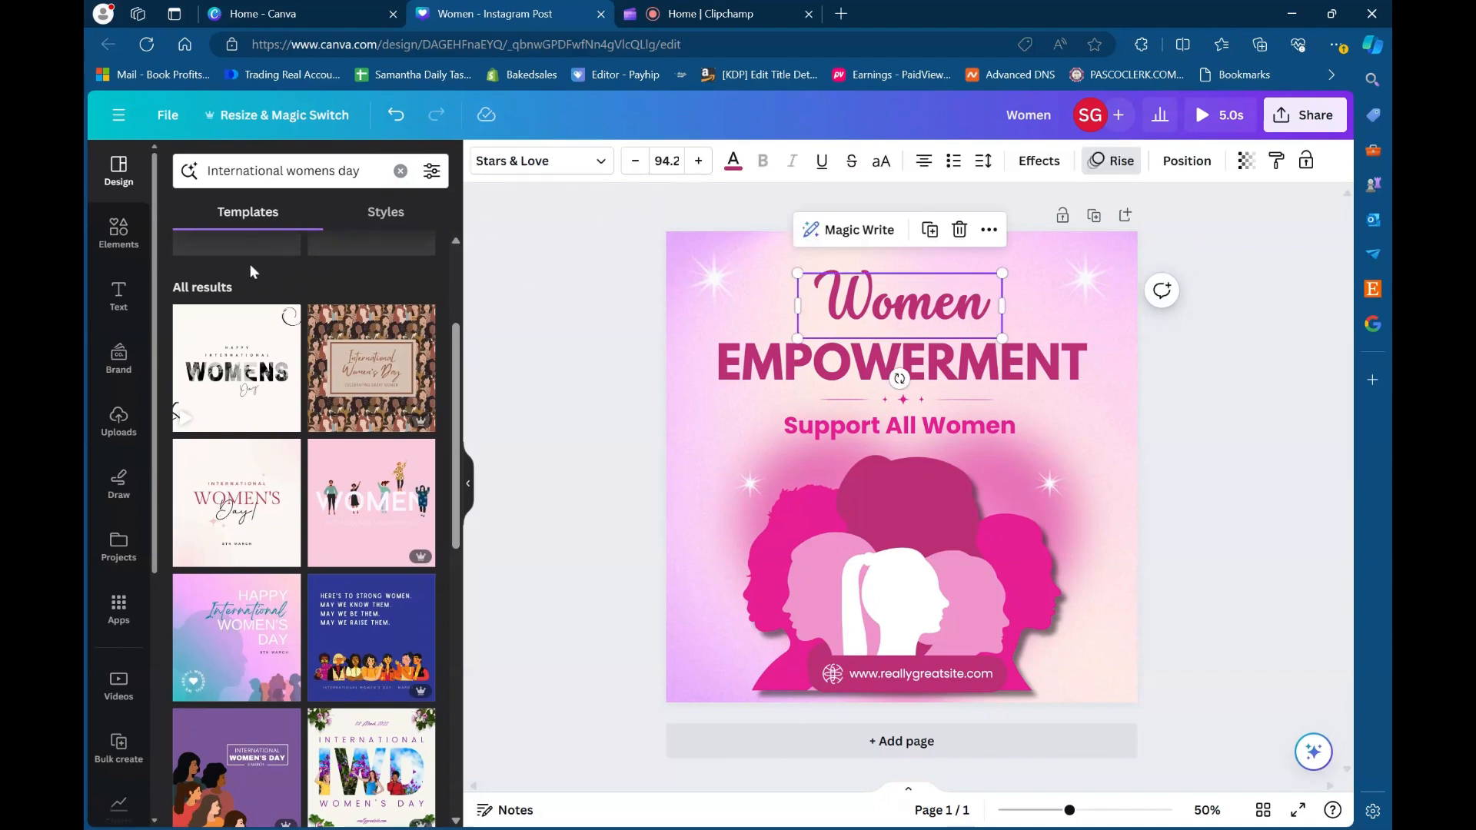
# - Look through the Elements library's shapes, graphics, AI image generator, stickers and photos
pyautogui.click(118, 232)
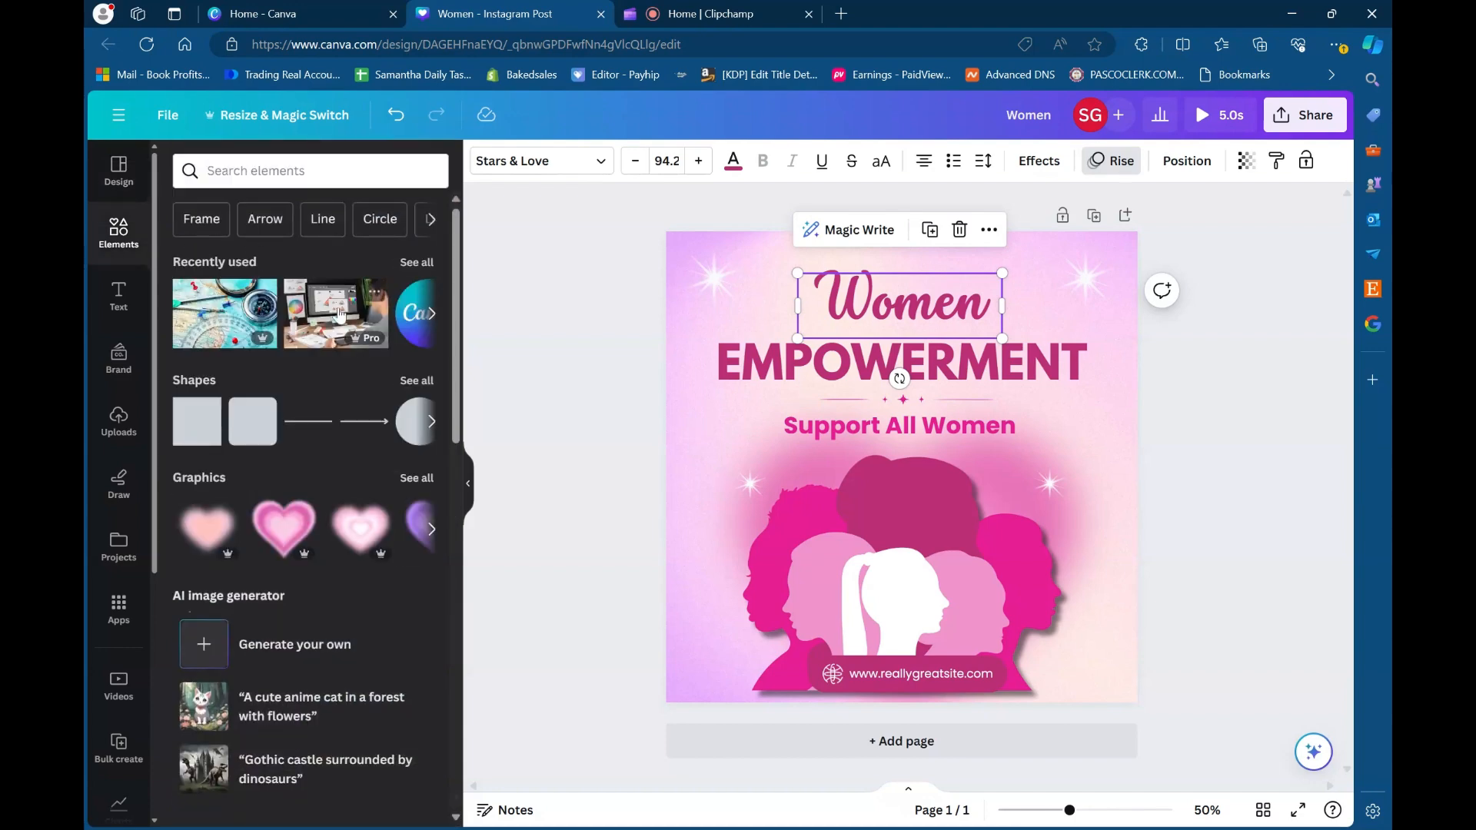
pyautogui.scroll(-3, 352, 536)
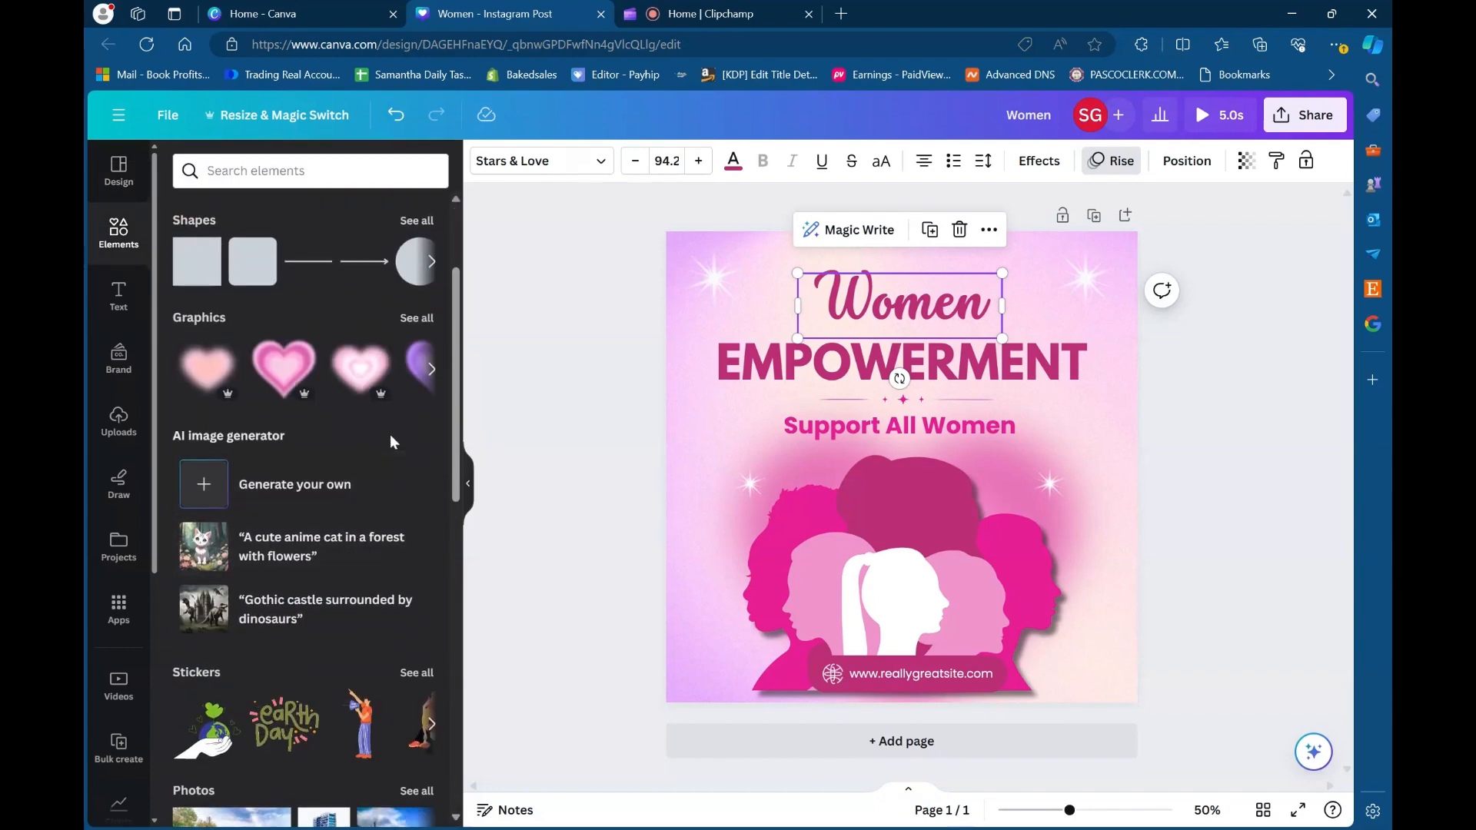
pyautogui.scroll(2, 390, 435)
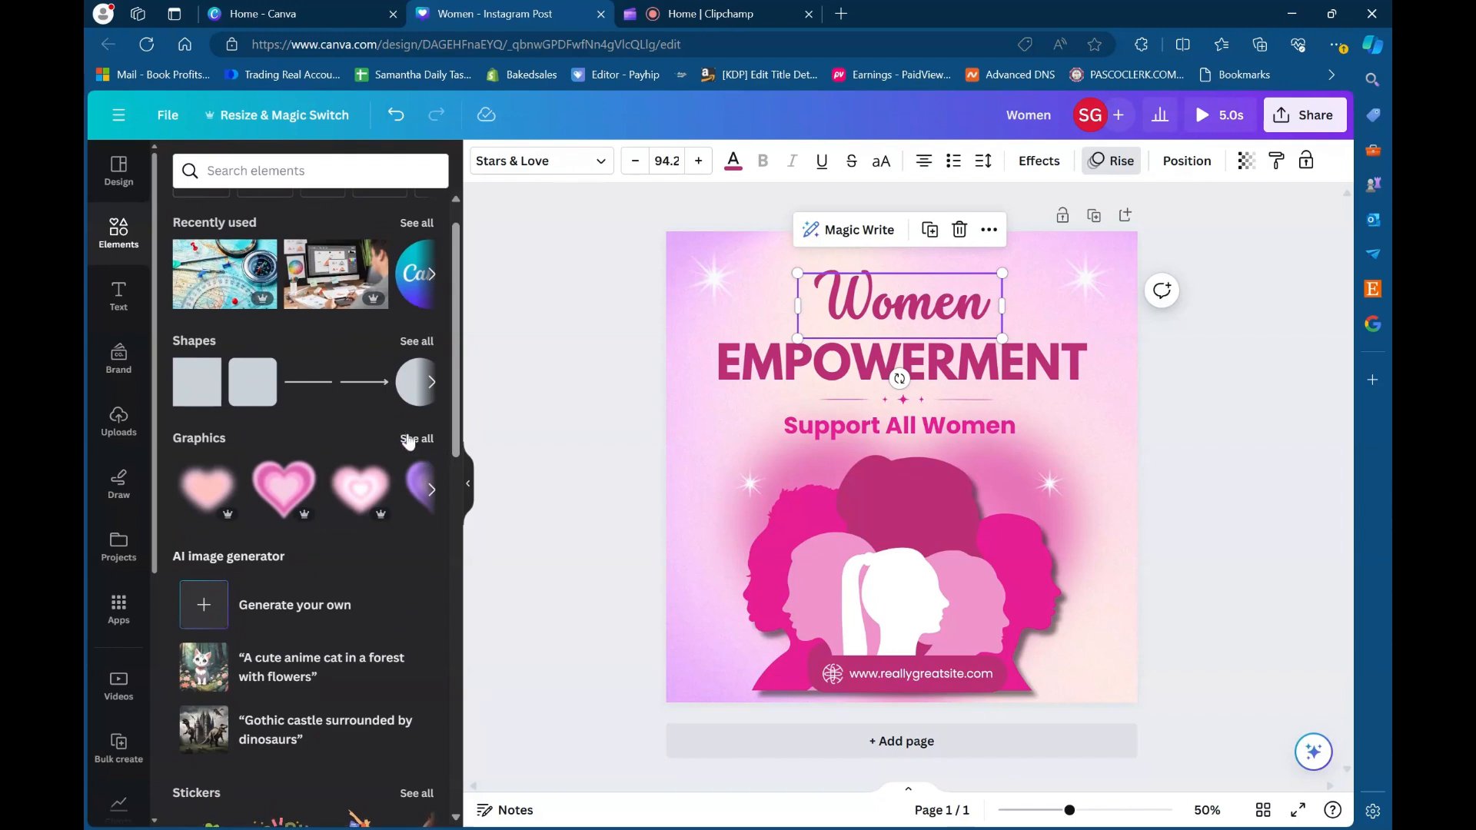
# - Add the blurred pink outlined heart from the graphics library's Magic recommendations to the page
pyautogui.click(408, 440)
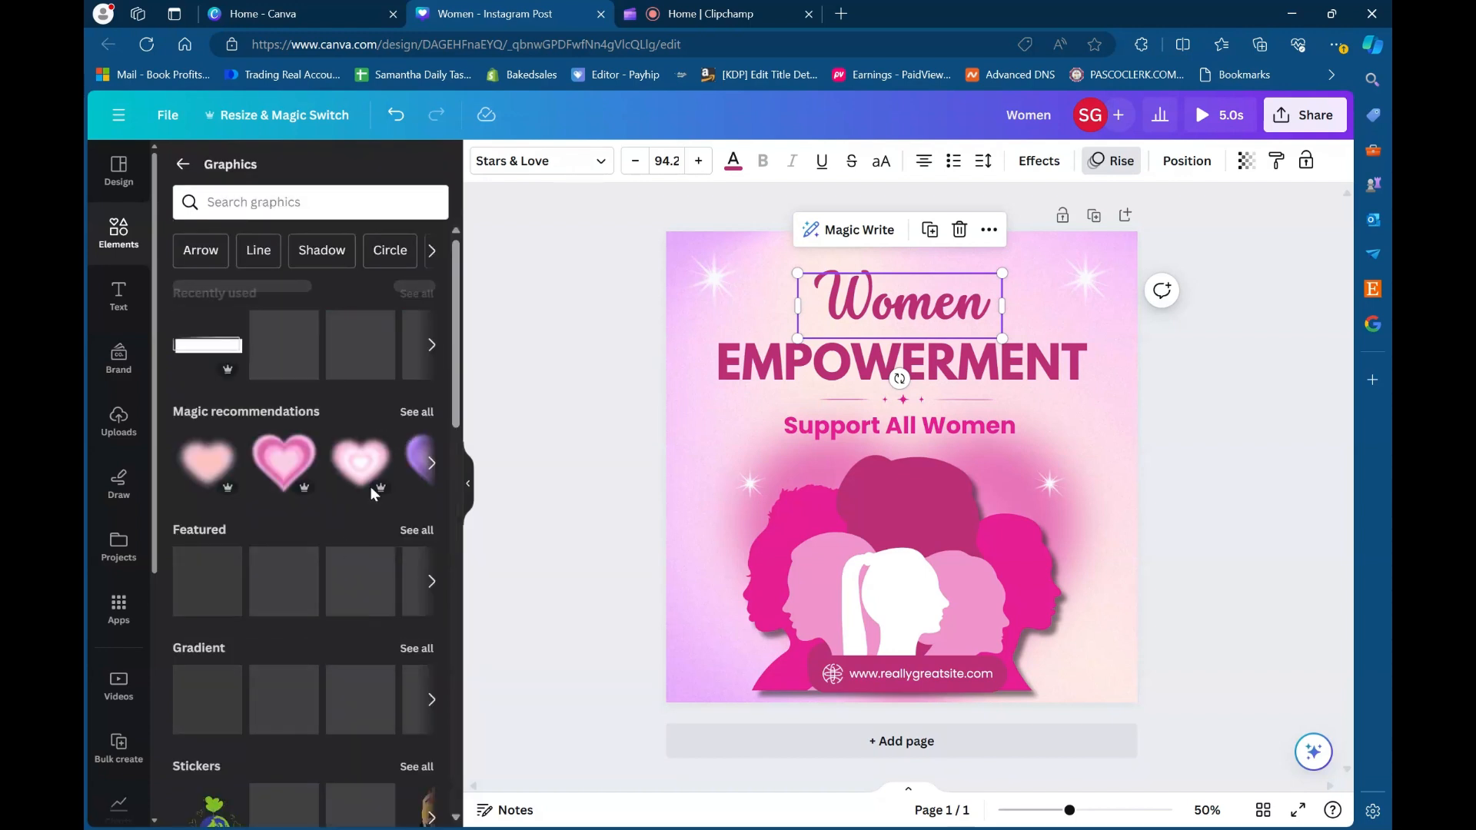
pyautogui.click(411, 419)
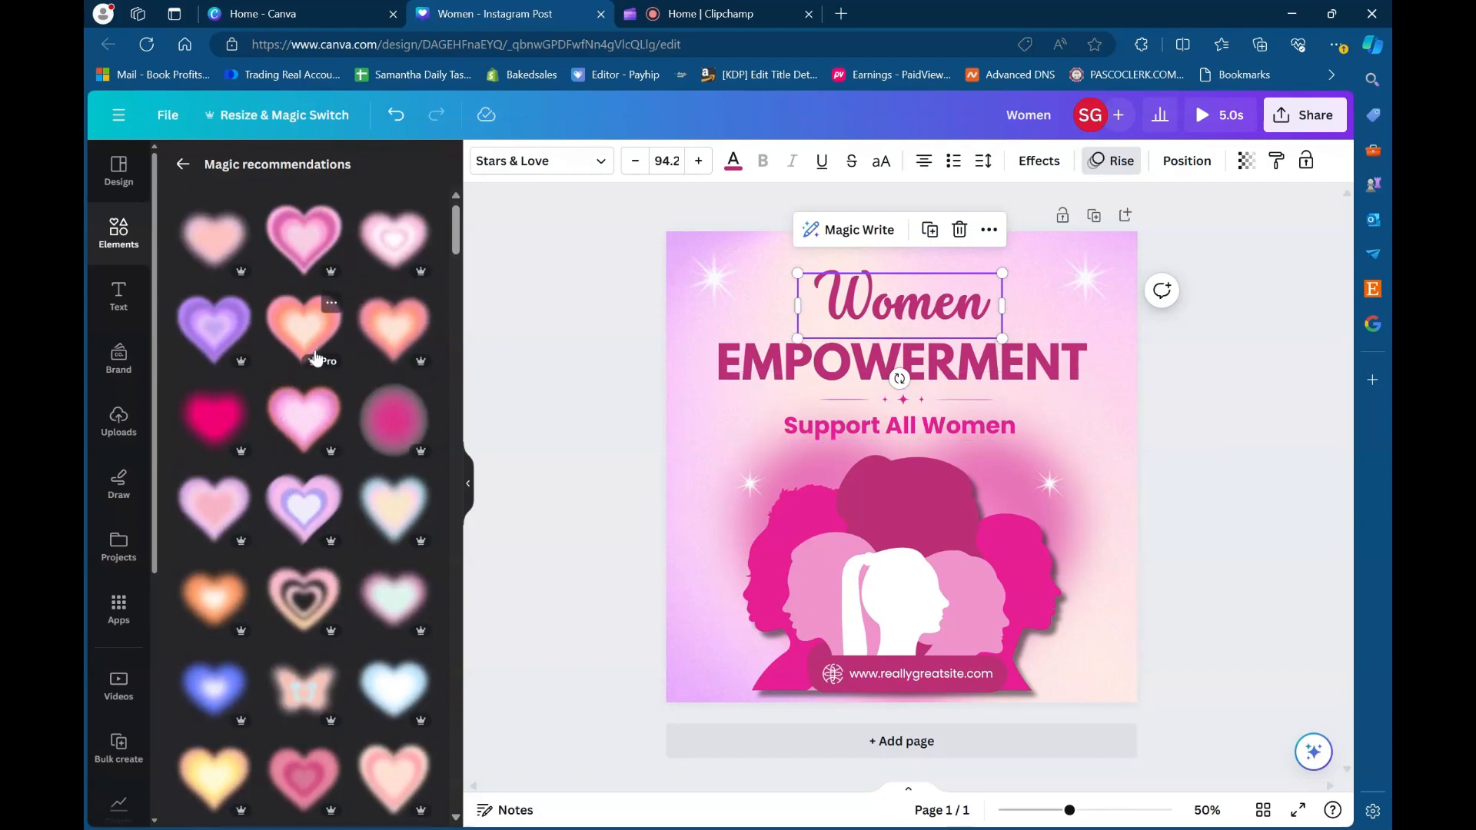
pyautogui.scroll(-3, 316, 357)
pyautogui.scroll(-5, 308, 361)
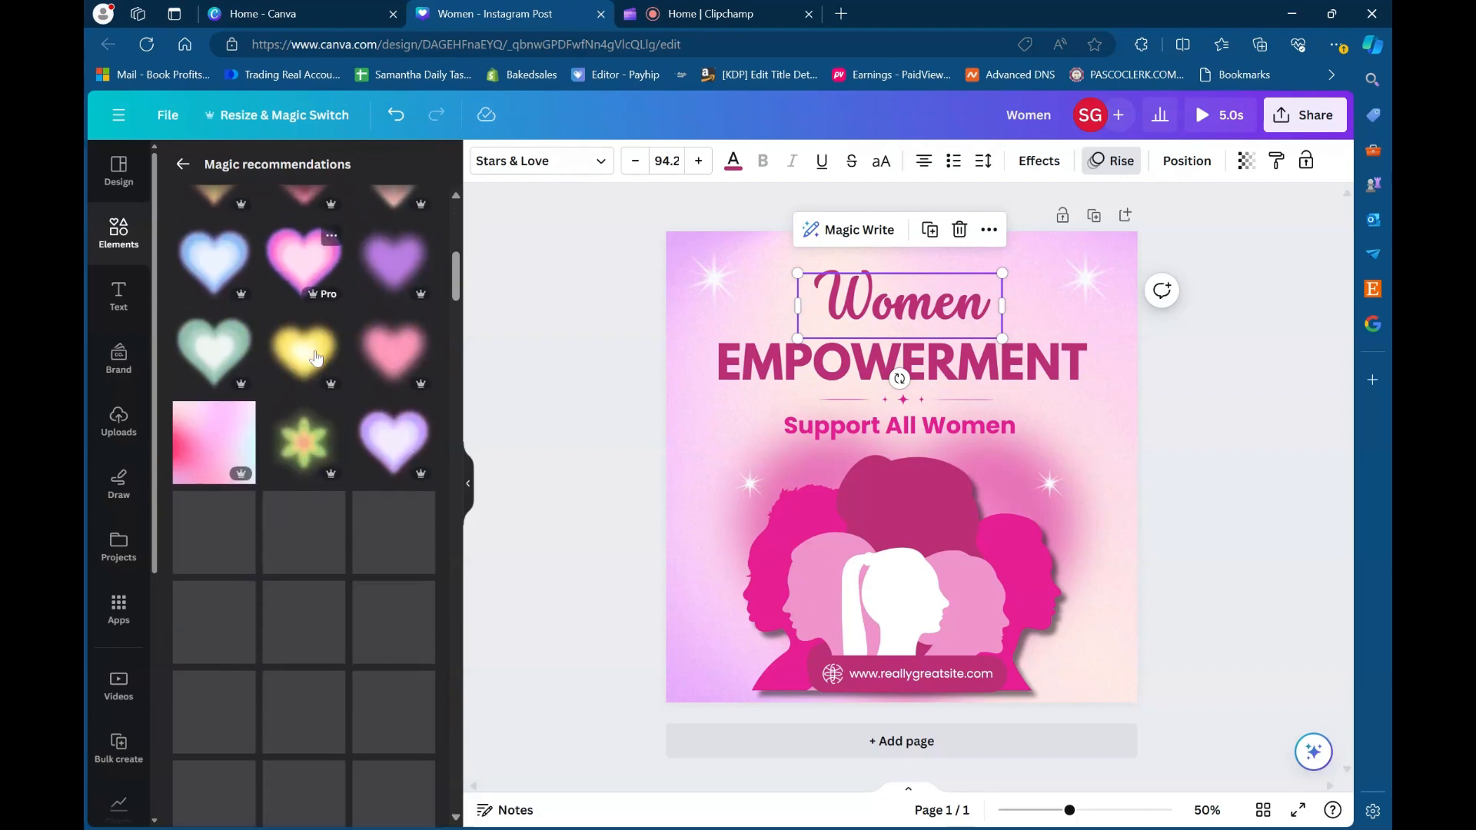
pyautogui.scroll(8, 284, 385)
pyautogui.click(301, 243)
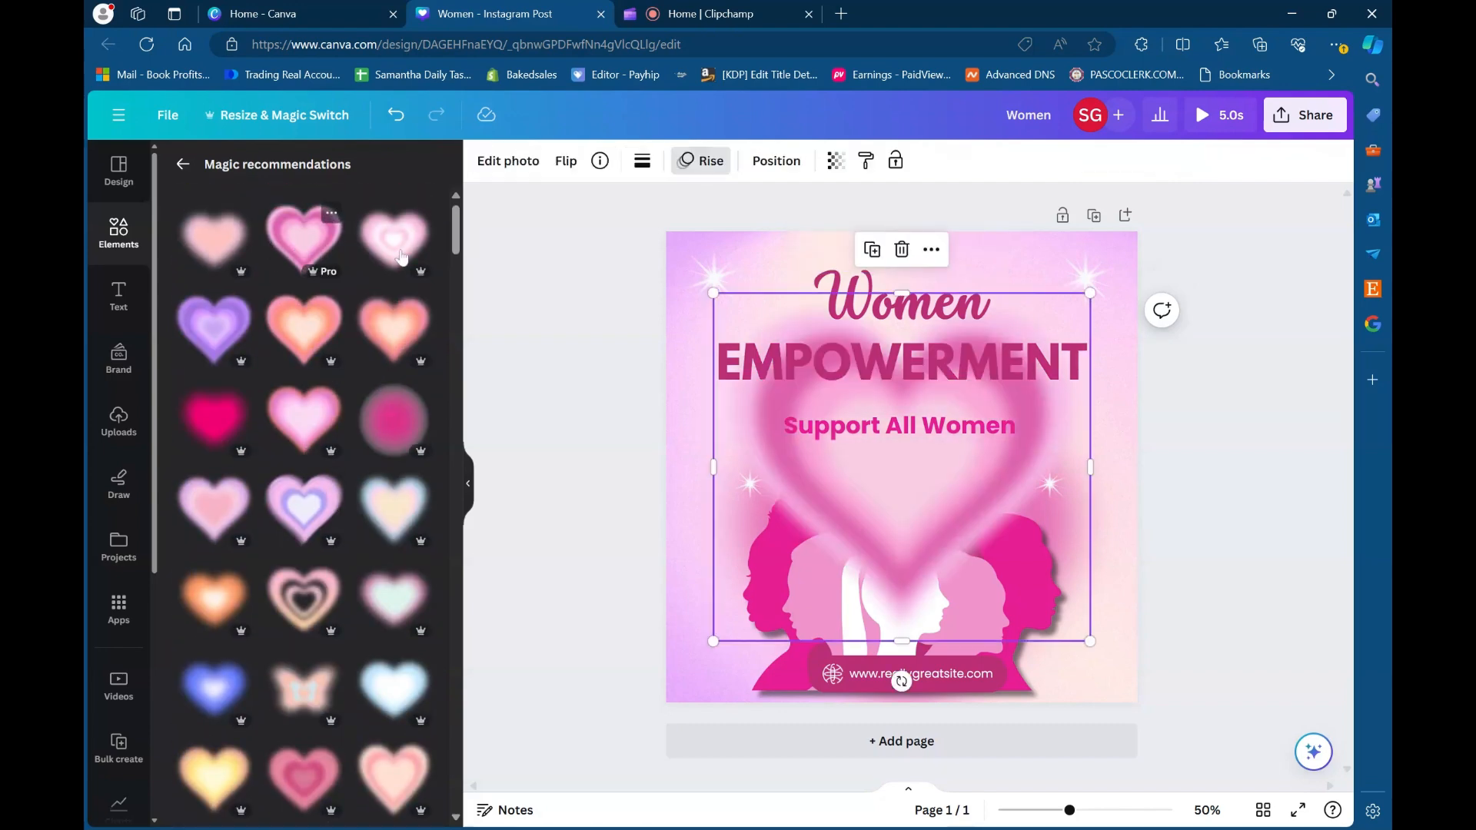
# - Shrink the heart to a small icon and place it in the page's lower-left corner beside the silhouettes
pyautogui.moveTo(1091, 293); pyautogui.dragTo(730, 659)
pyautogui.moveTo(801, 572); pyautogui.dragTo(743, 626)
pyautogui.moveTo(660, 702); pyautogui.dragTo(685, 679)
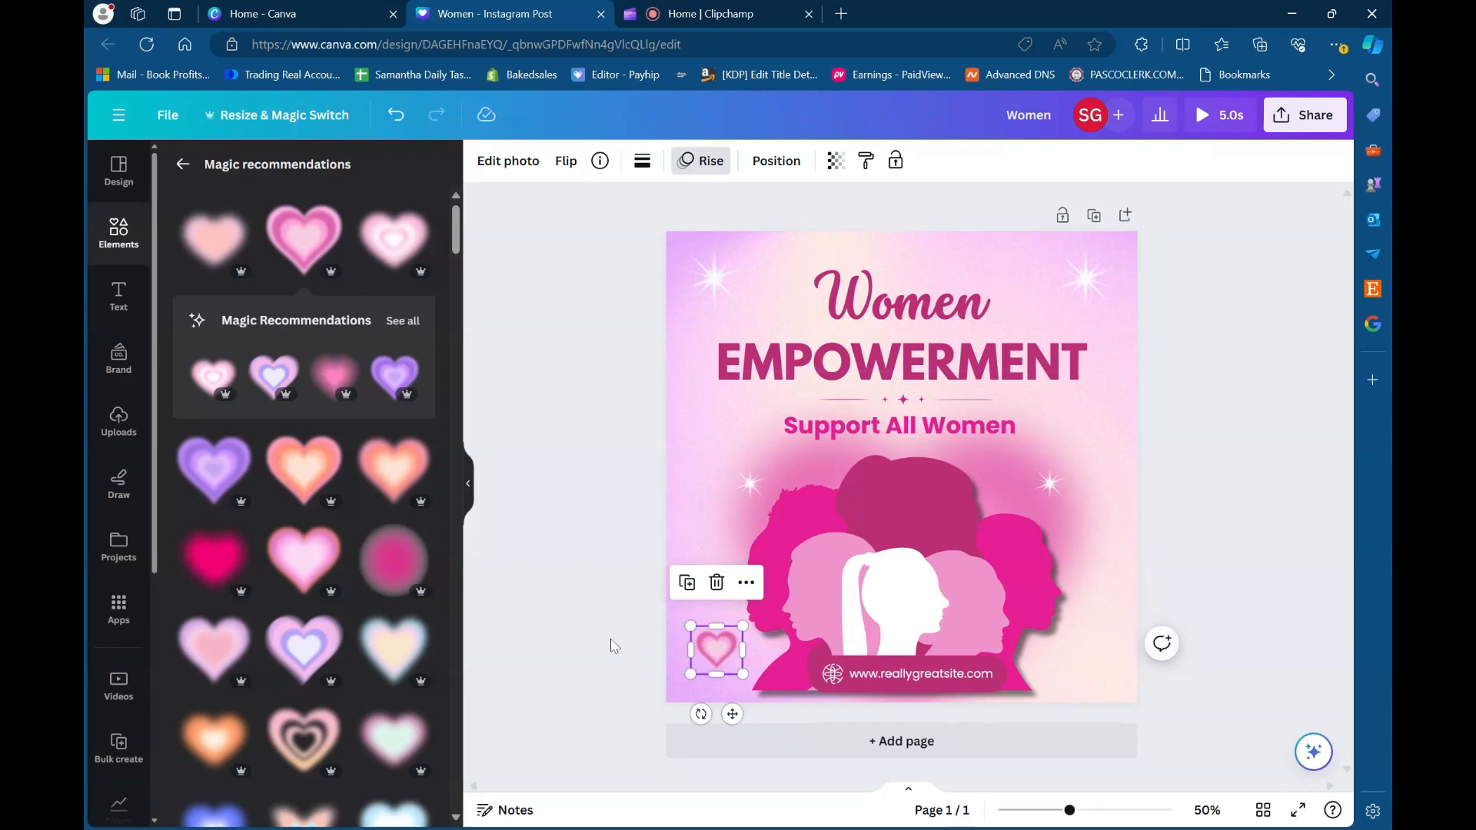
pyautogui.click(616, 646)
# - Duplicate the small heart and place the copy in the page's lower-right corner, level with the original
pyautogui.click(717, 646)
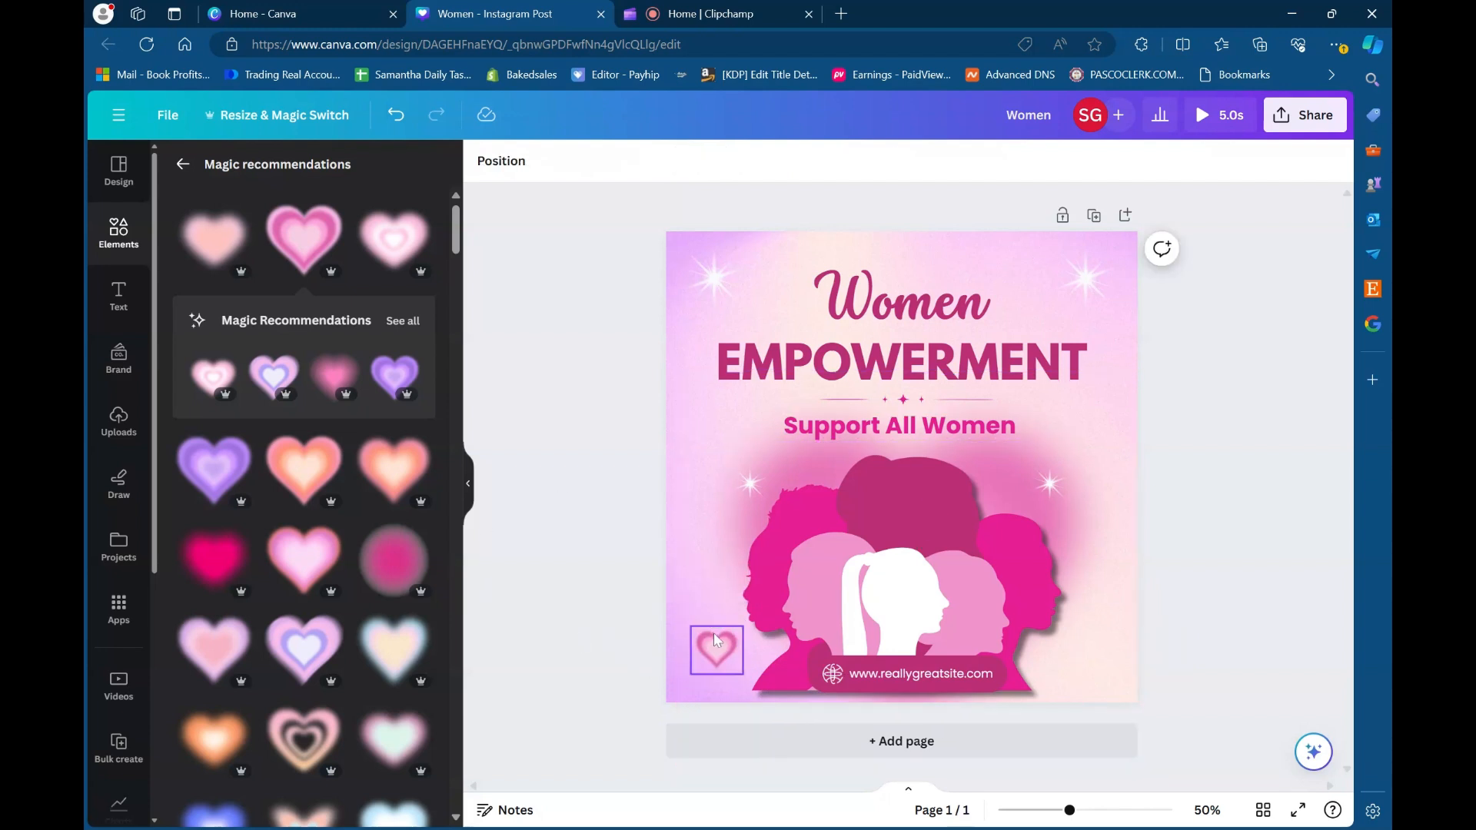
pyautogui.click(687, 583)
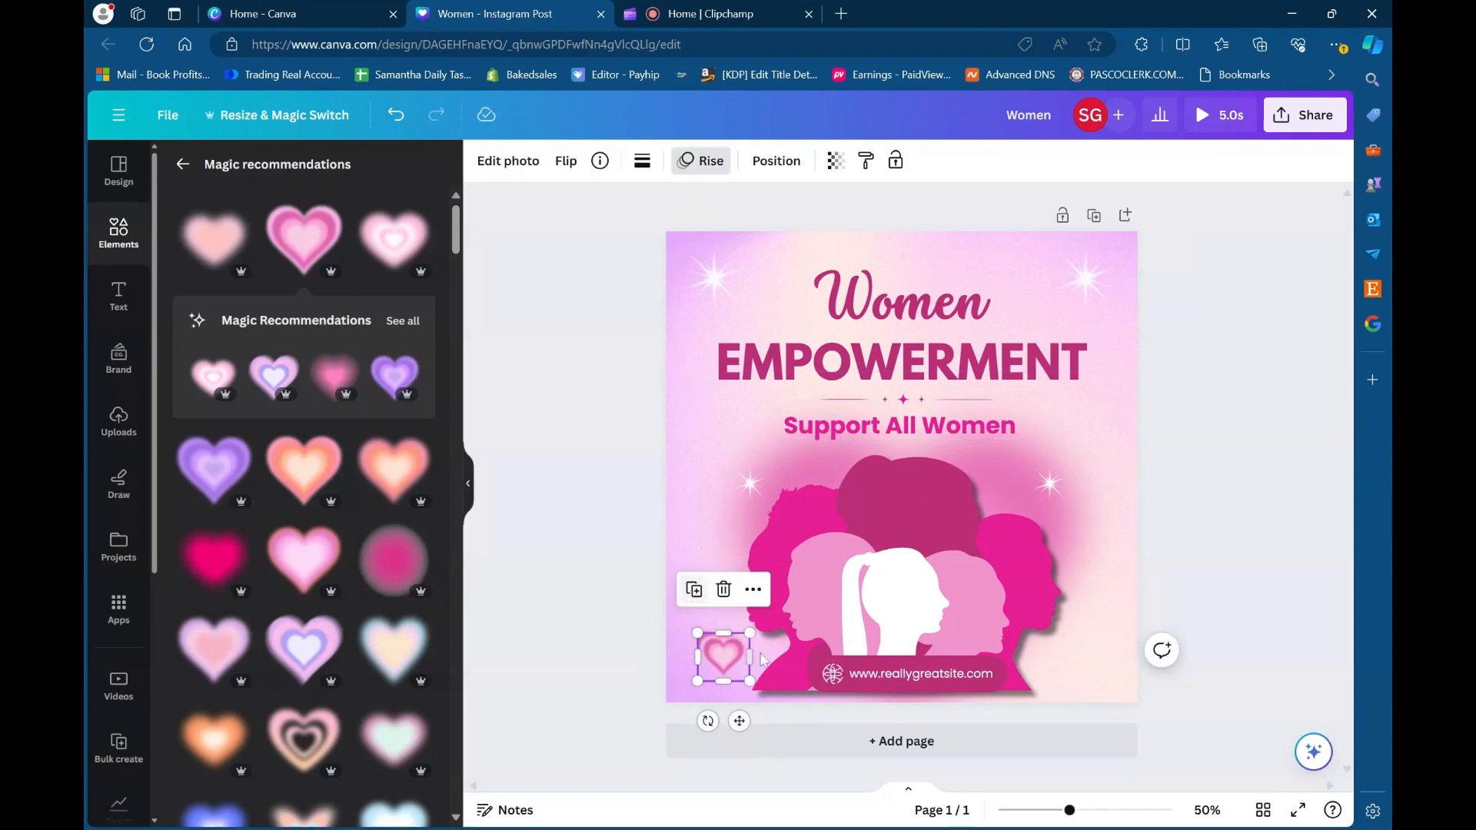
pyautogui.moveTo(724, 662); pyautogui.dragTo(1114, 643)
pyautogui.click(639, 469)
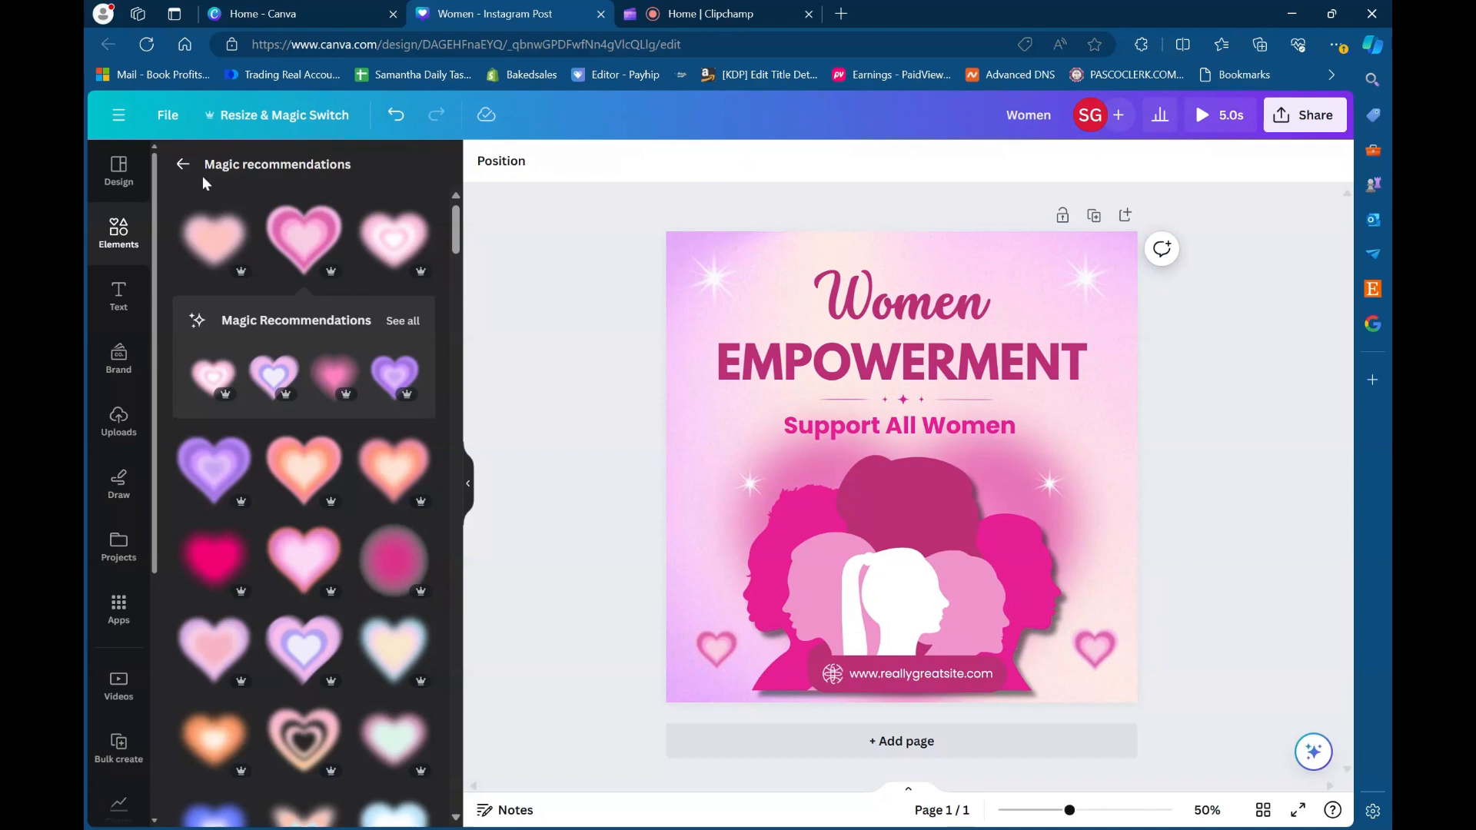
# - Return to the Graphics library and search it for "sparkle"
pyautogui.click(183, 164)
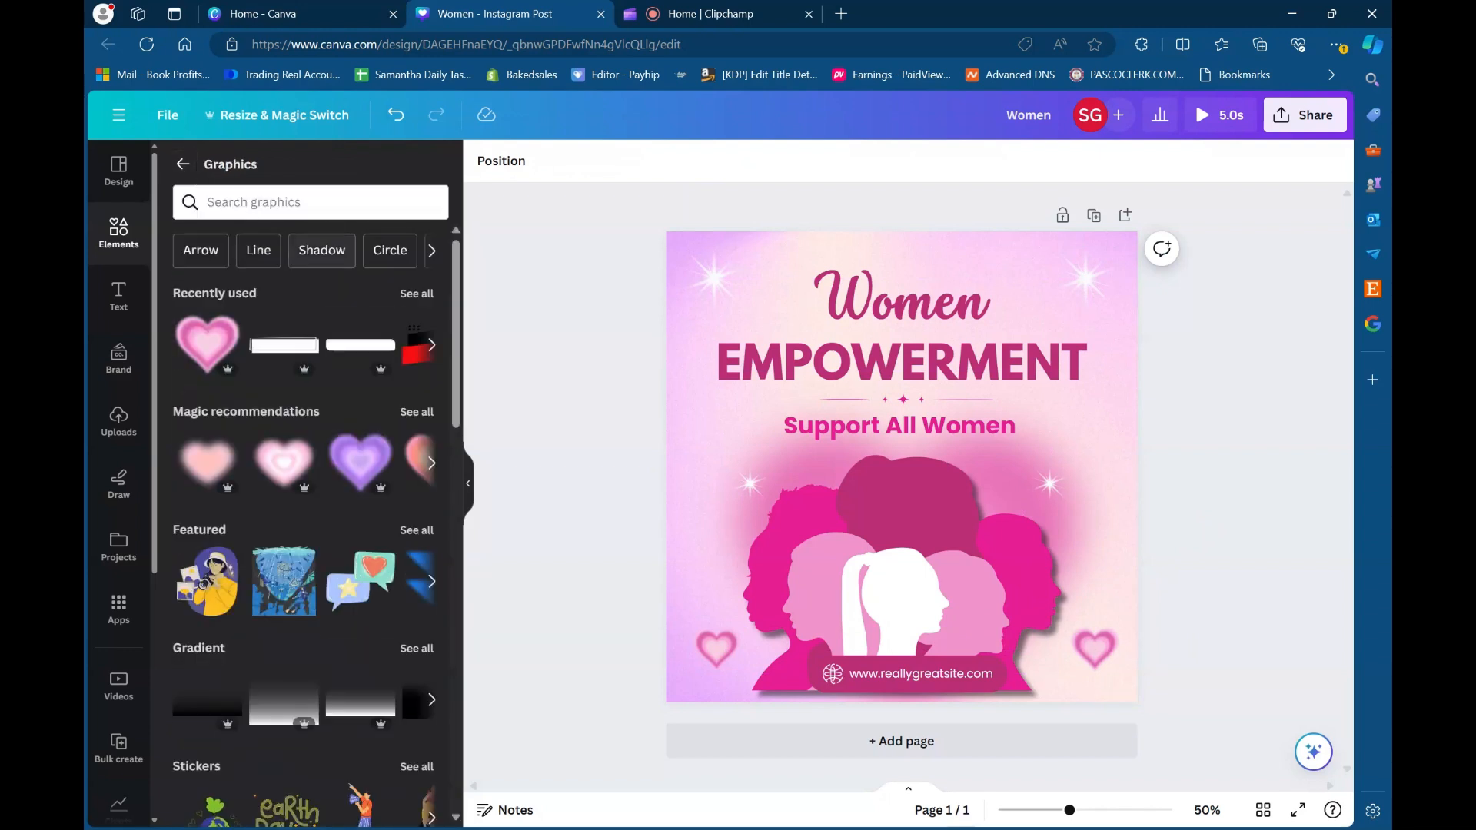
pyautogui.click(230, 202)
pyautogui.press('Escape')
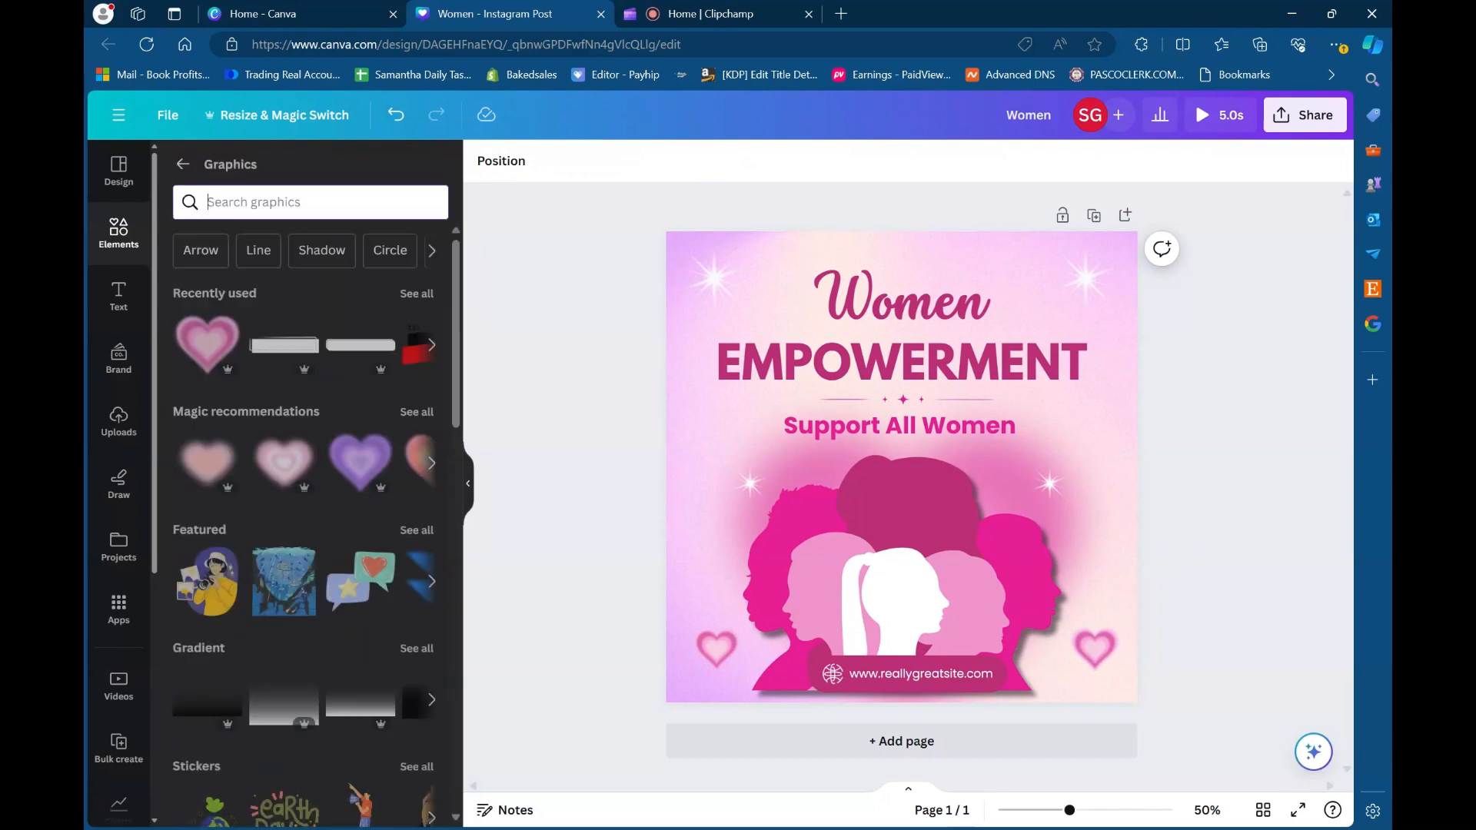
pyautogui.write('spa')
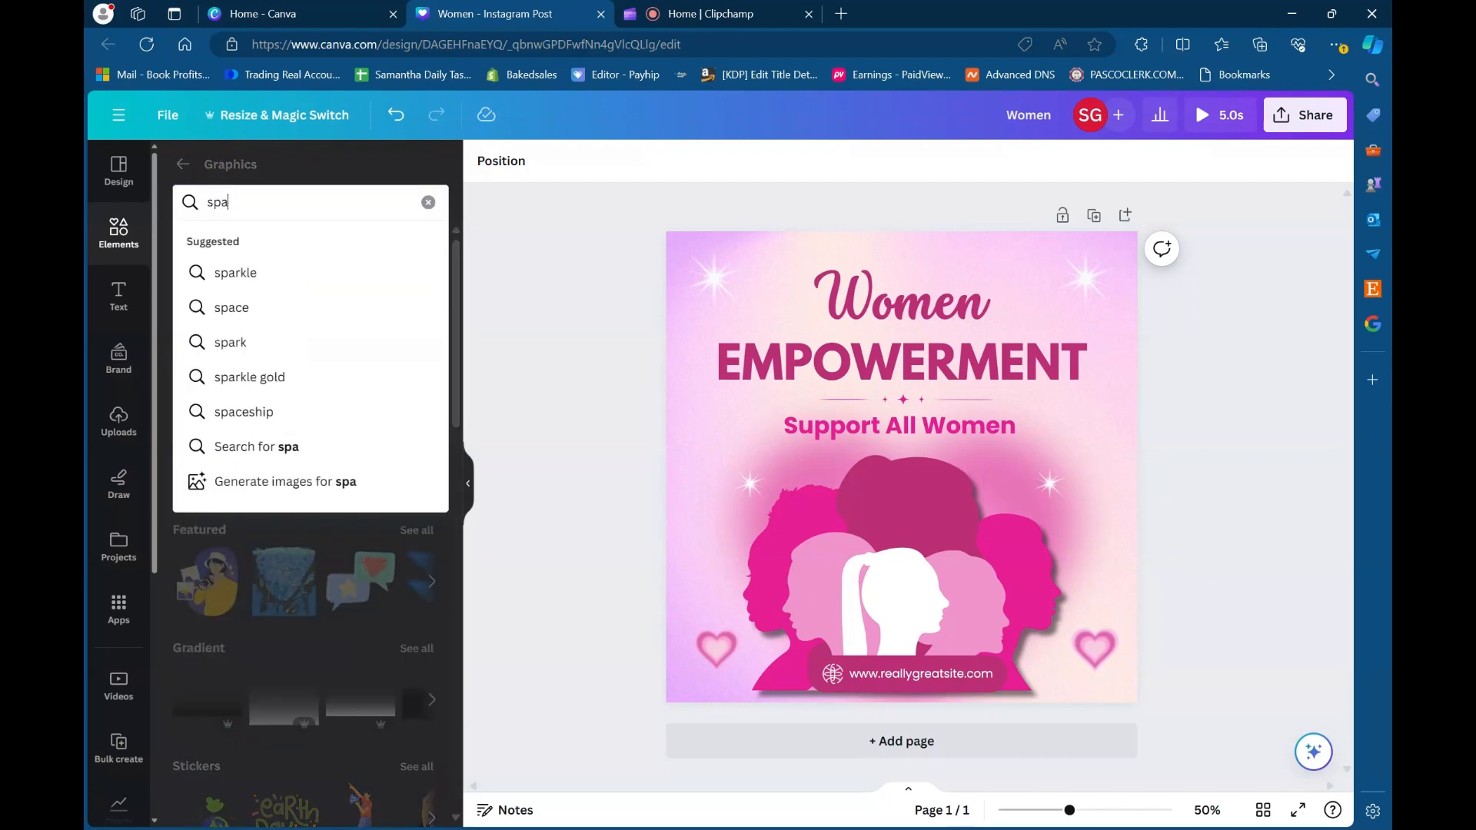
pyautogui.write('rkl')
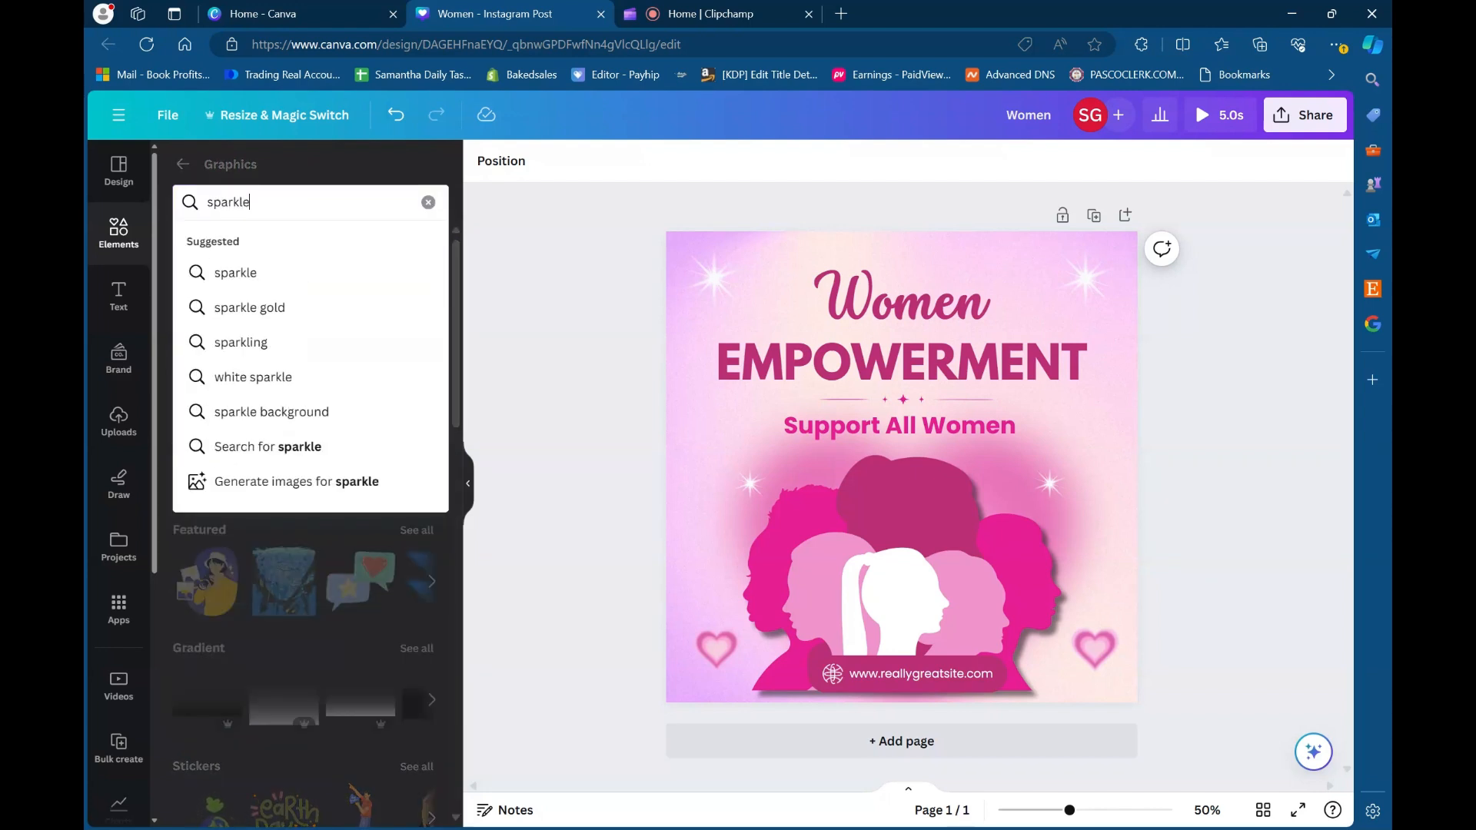
pyautogui.write('e')
pyautogui.press('Return')
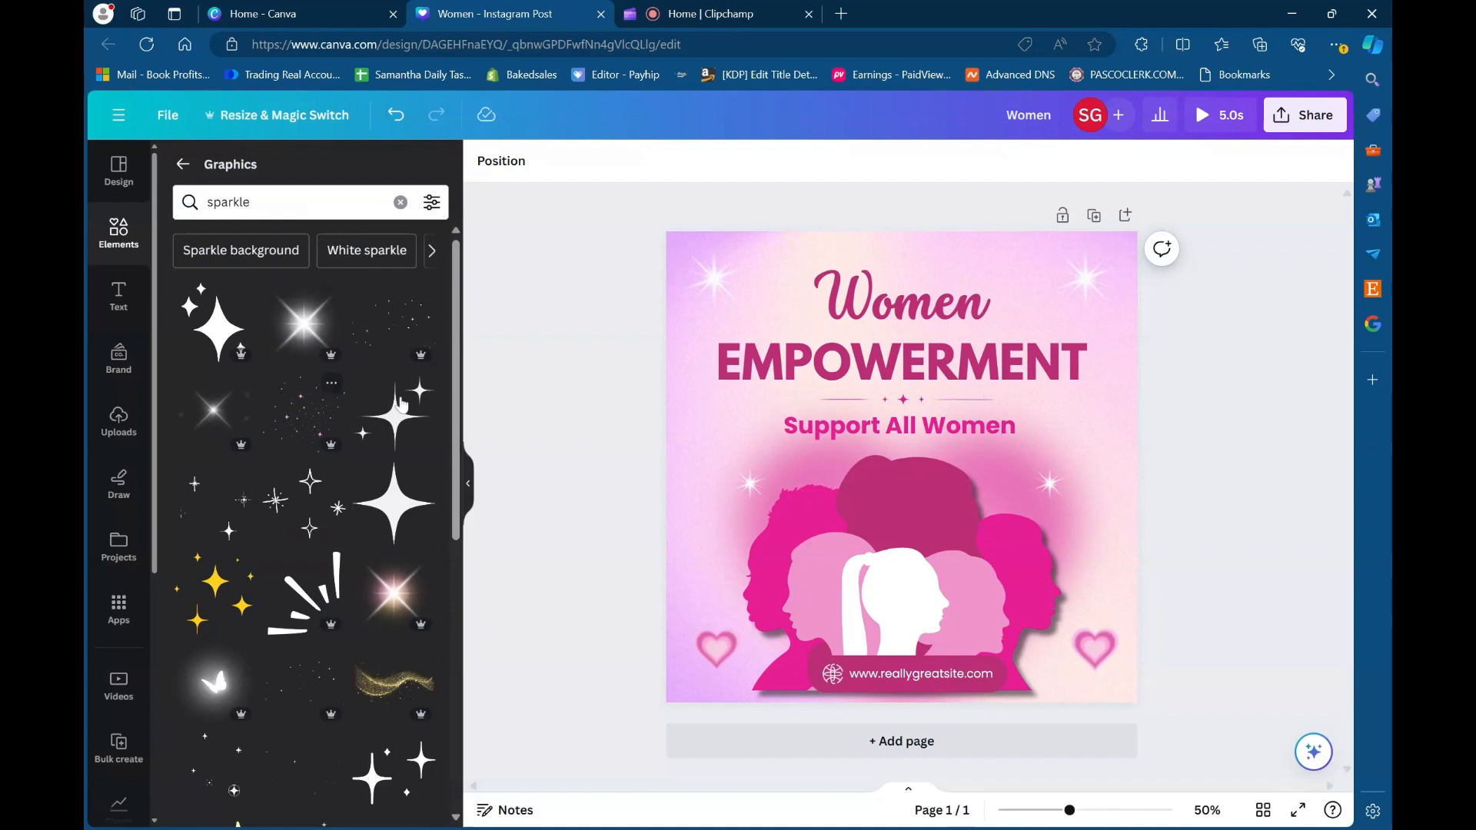
# - Add the Stars Sparkles White graphic, shrink it and place it over the left side of the women silhouettes
pyautogui.rightClick(219, 497)
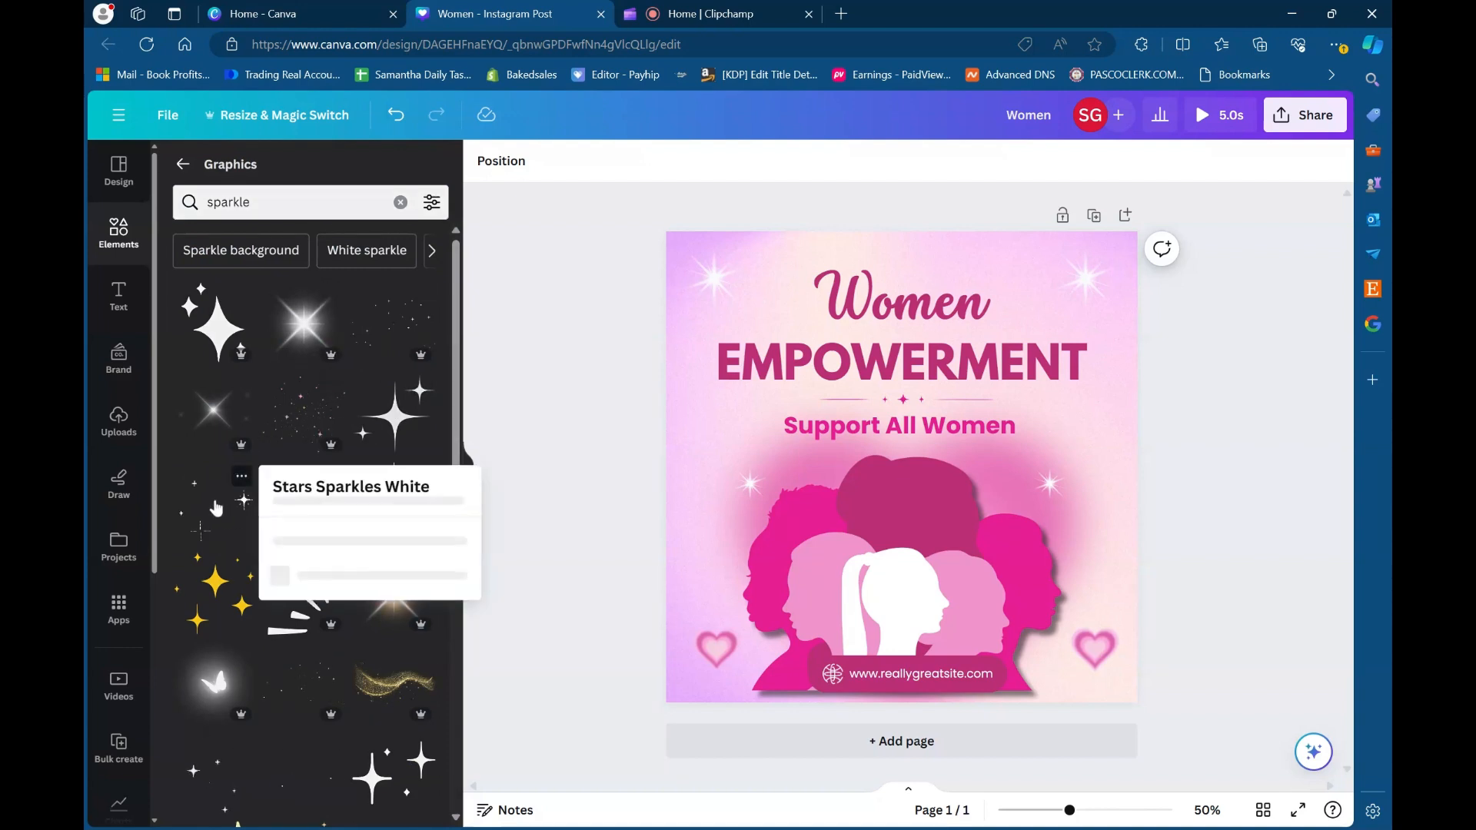
pyautogui.press('Escape')
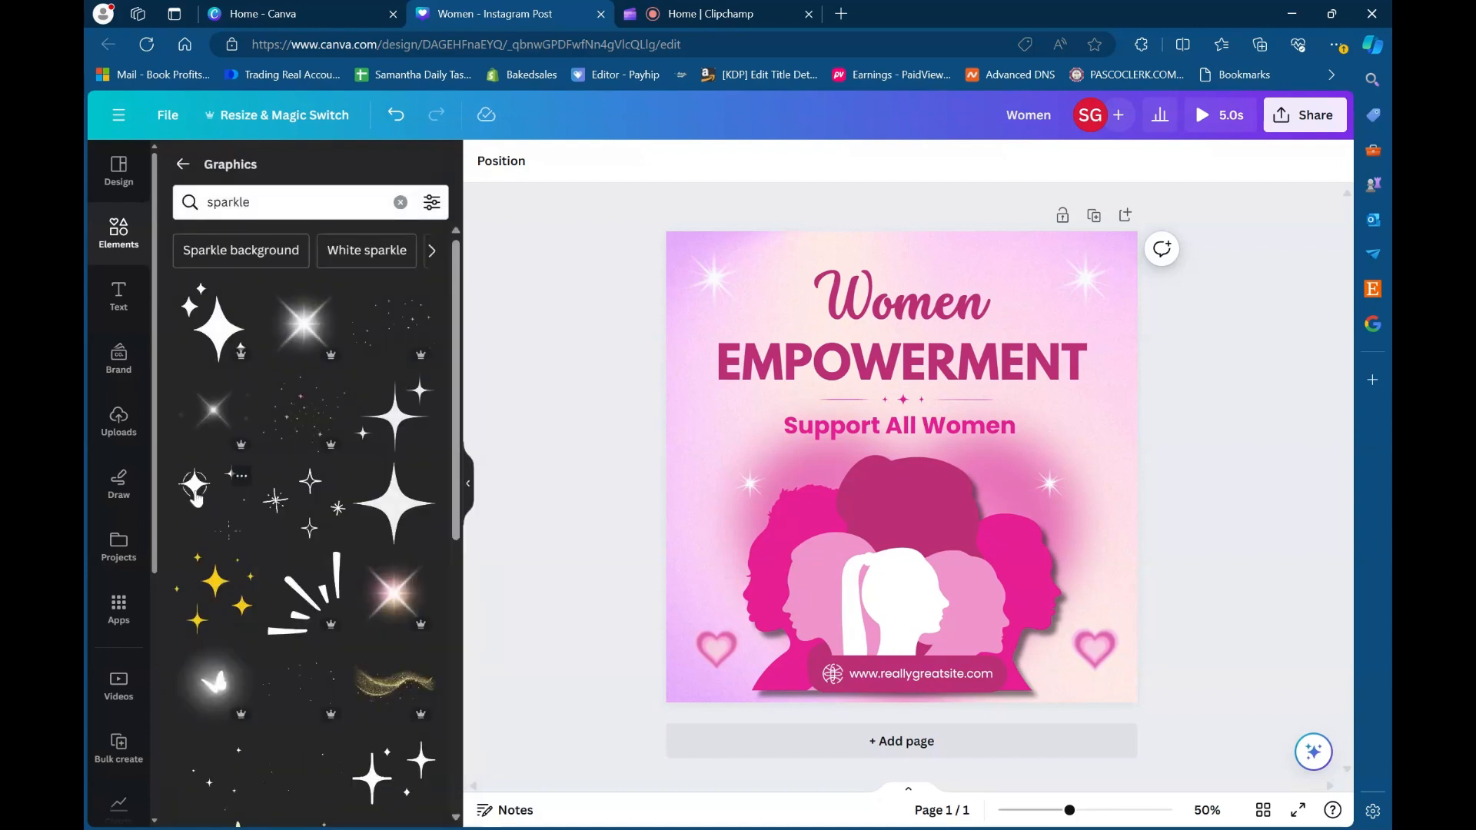
pyautogui.click(197, 499)
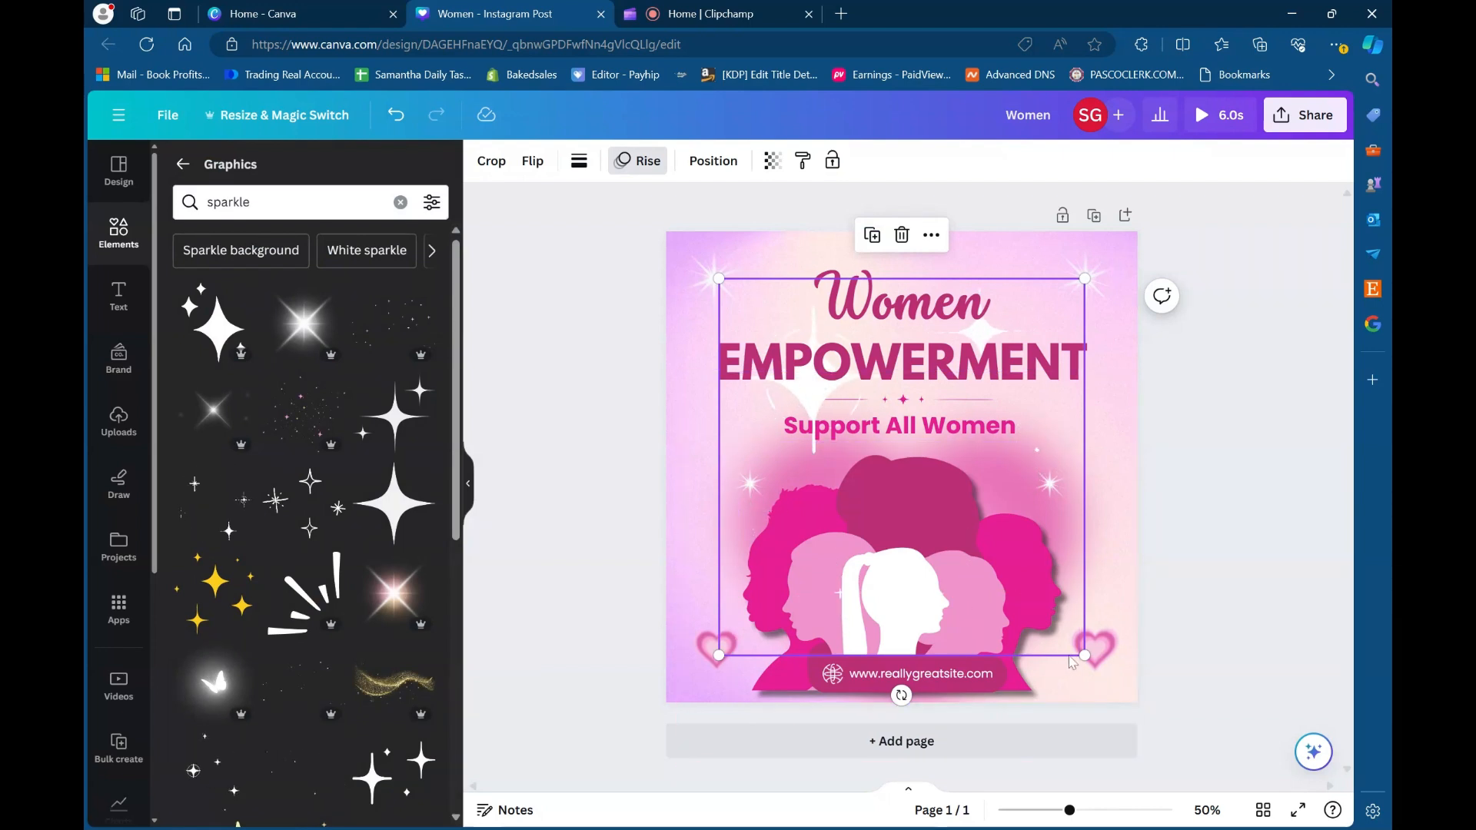
pyautogui.moveTo(1083, 655); pyautogui.dragTo(730, 443)
pyautogui.moveTo(770, 300); pyautogui.dragTo(729, 428)
pyautogui.moveTo(769, 499); pyautogui.dragTo(826, 569)
pyautogui.click(536, 414)
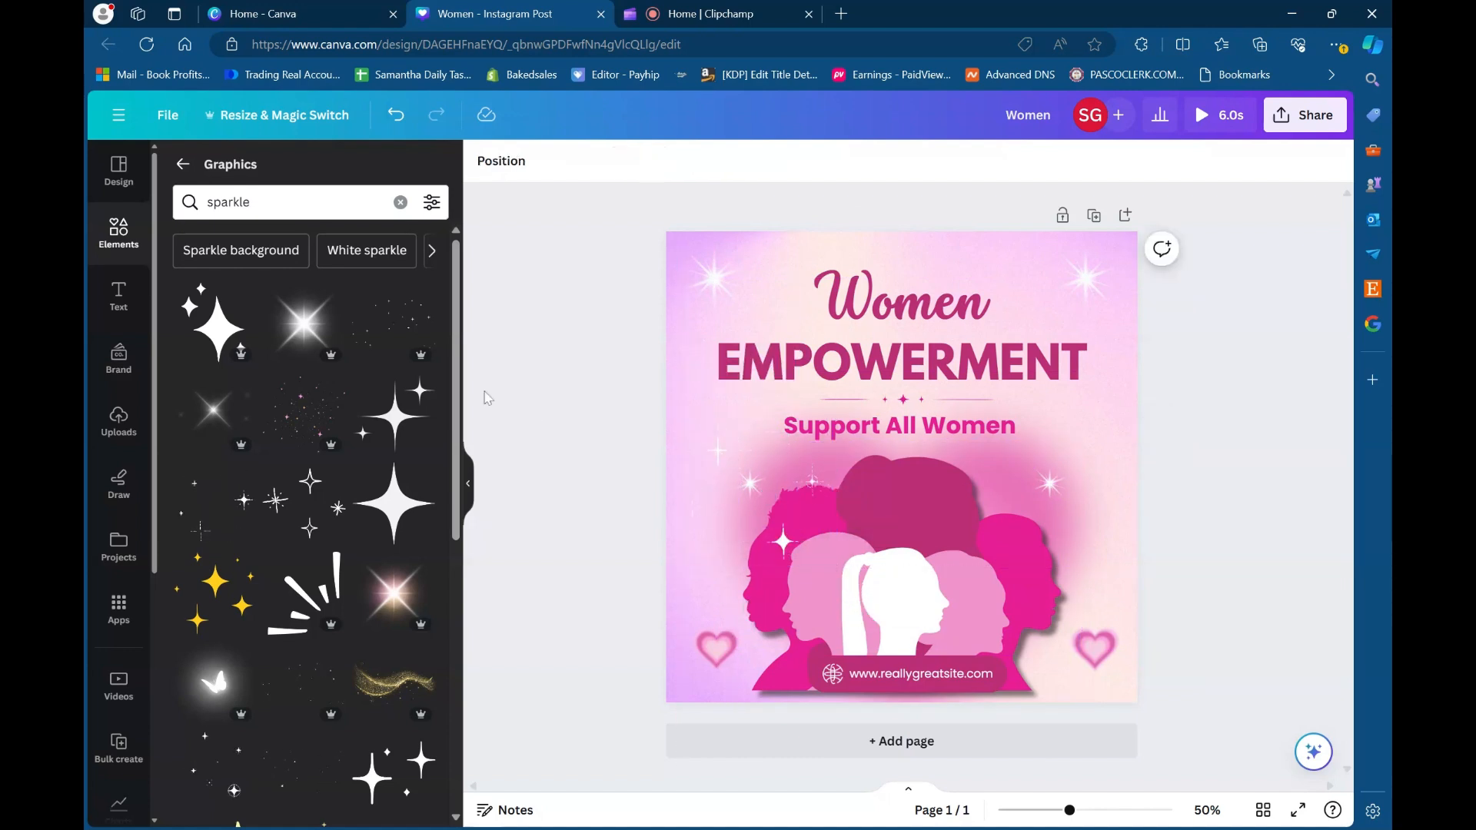
# - Clear the sparkle search and look through the Graphics library's gradients, stickers and collections
pyautogui.click(401, 202)
pyautogui.scroll(-4, 367, 449)
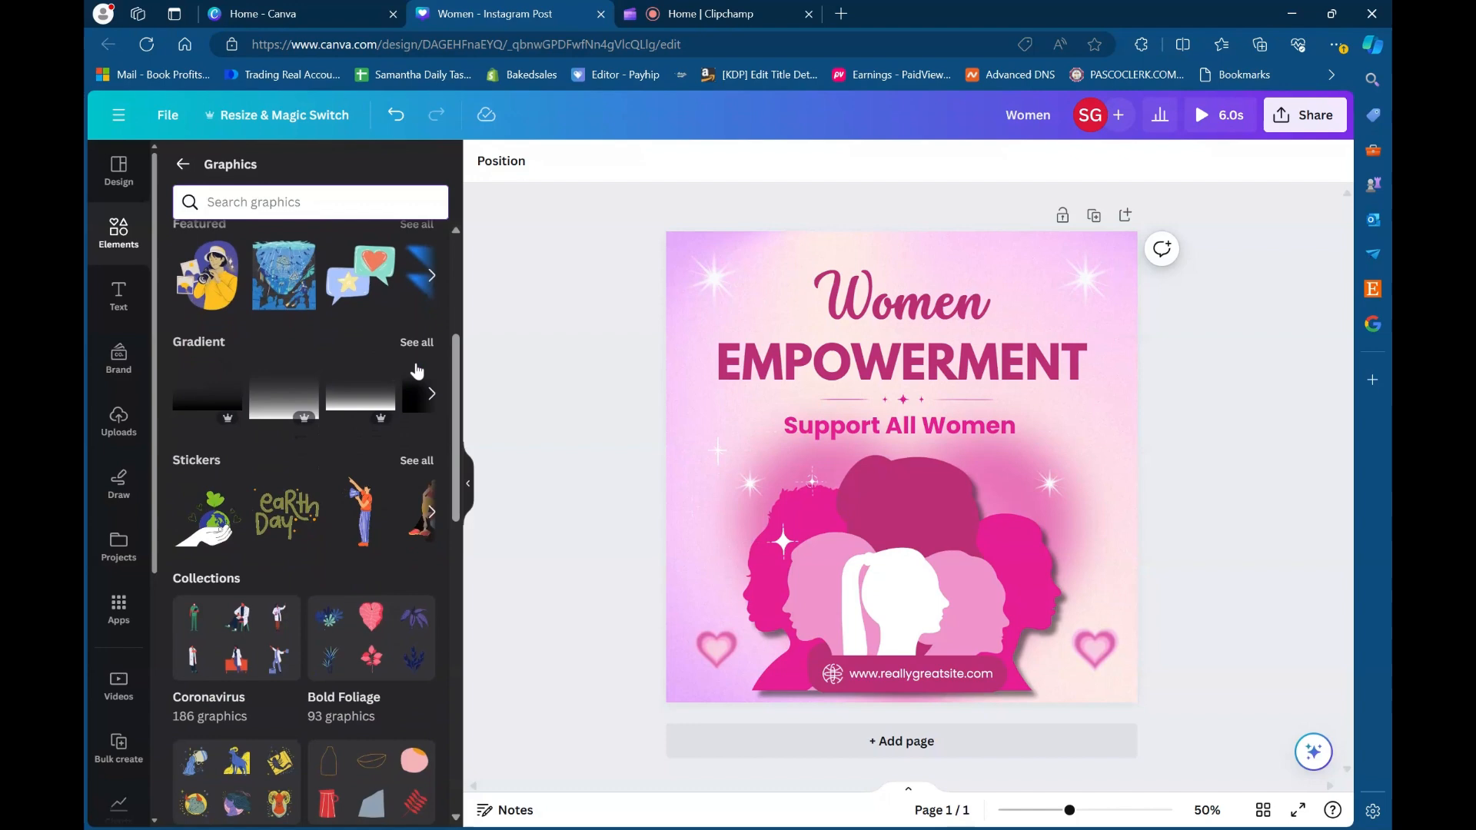
pyautogui.scroll(-1, 292, 510)
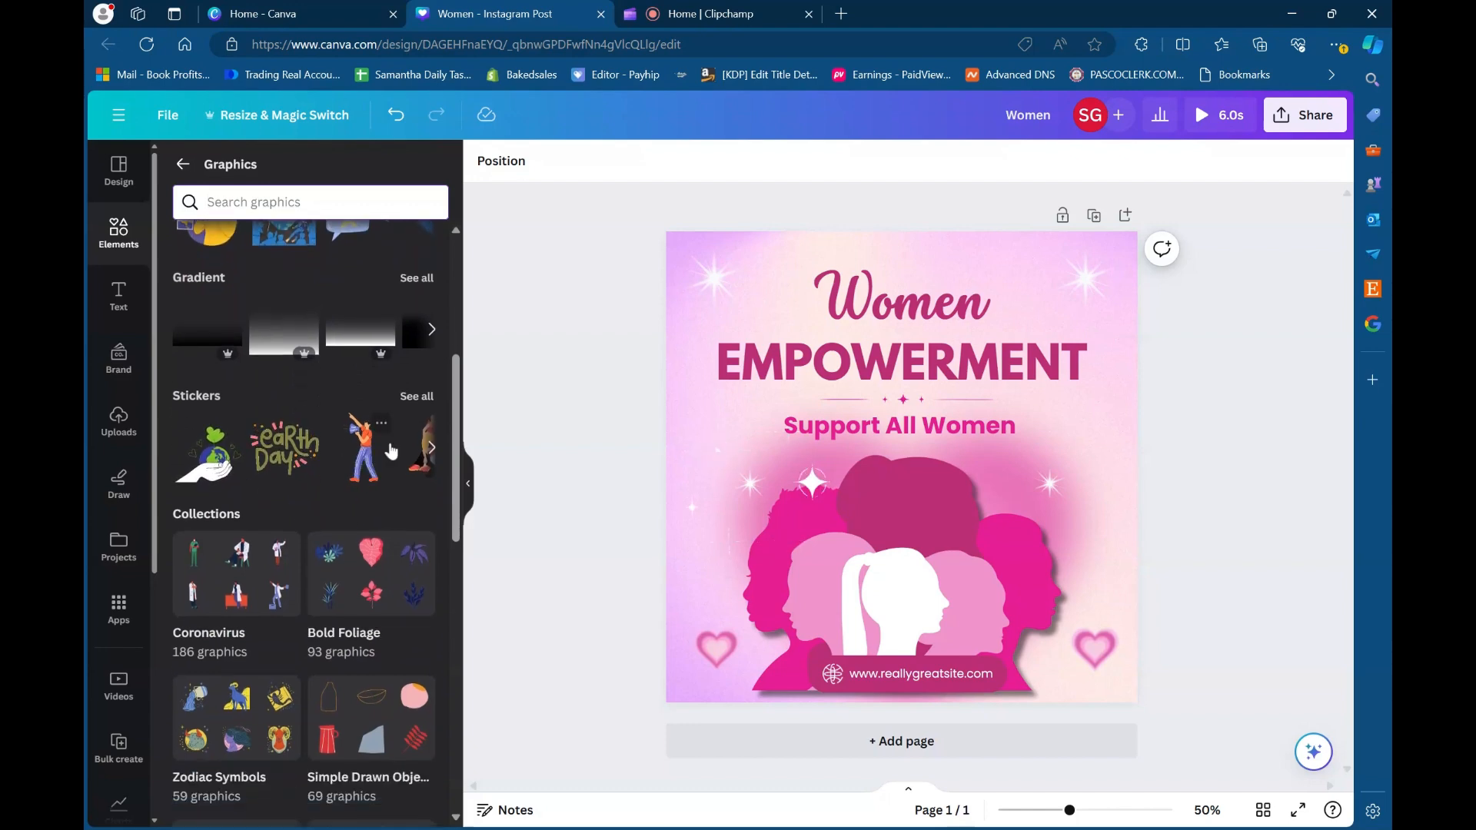
pyautogui.hscroll(3, 391, 451)
pyautogui.scroll(-13, 391, 451)
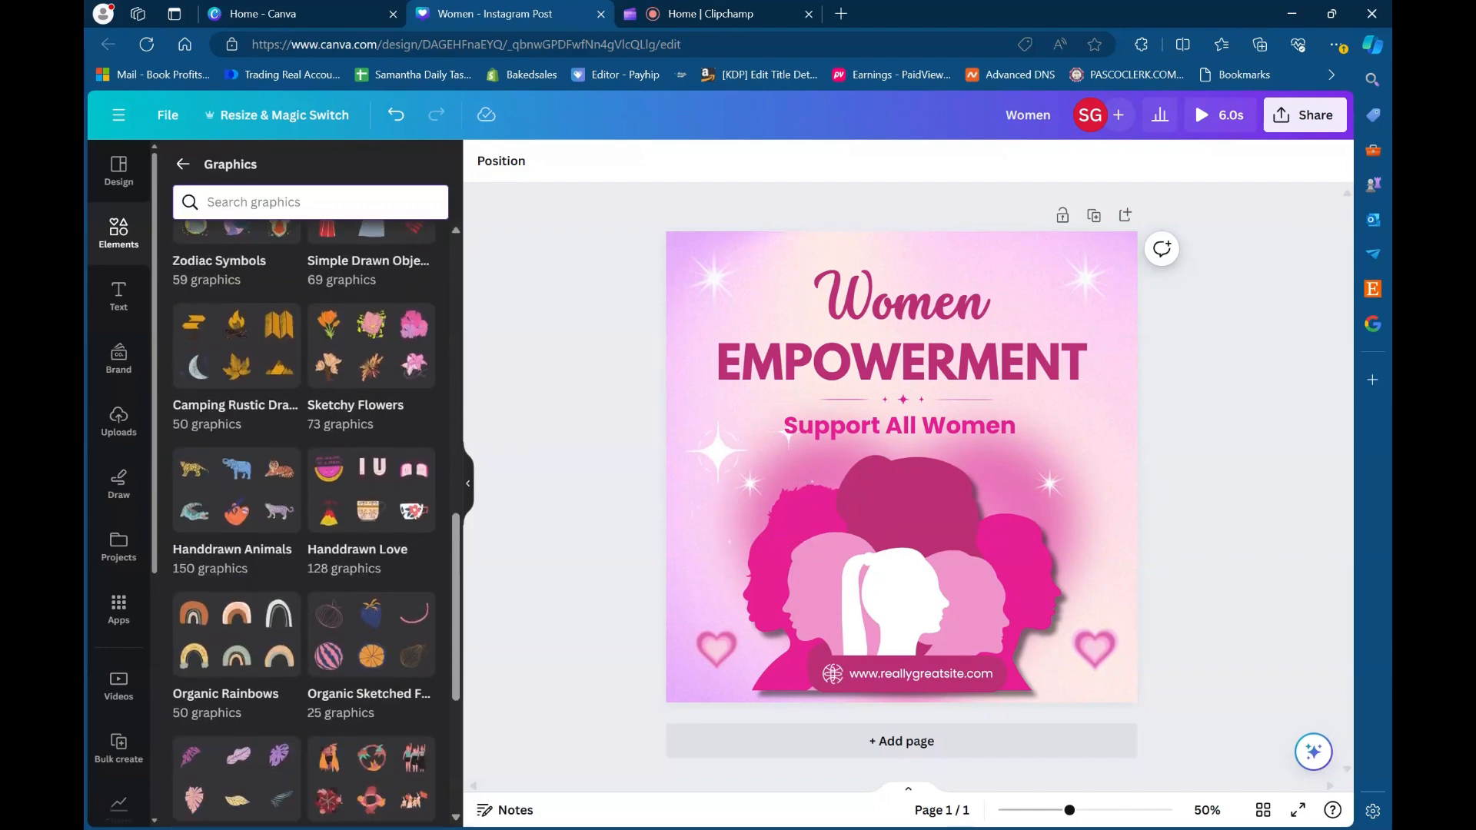
pyautogui.scroll(11, 391, 451)
pyautogui.scroll(6, 390, 452)
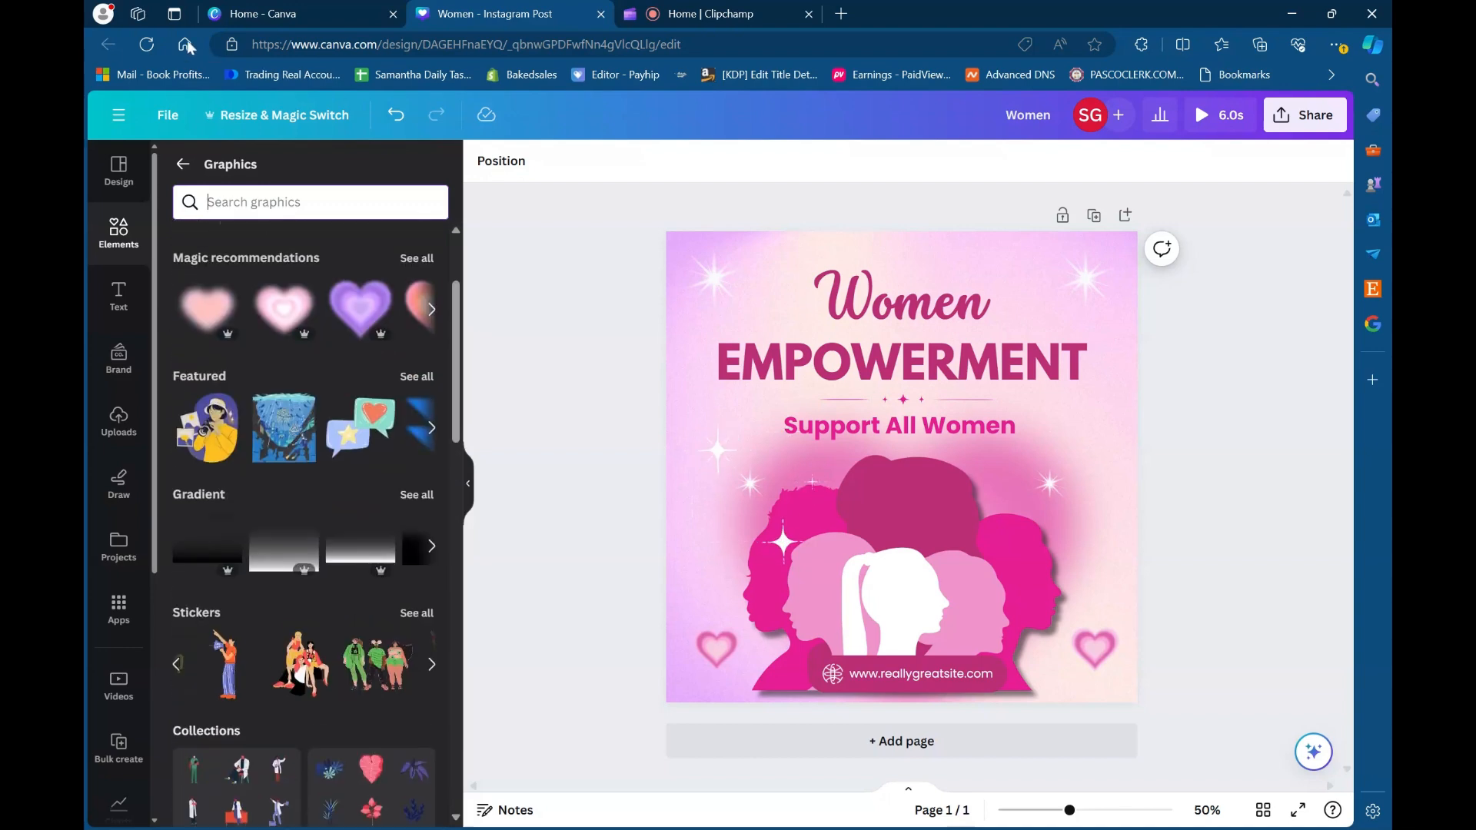
# - Return to the full elements library and try the autumn railway bridge photo on the page, removing it again
pyautogui.click(177, 174)
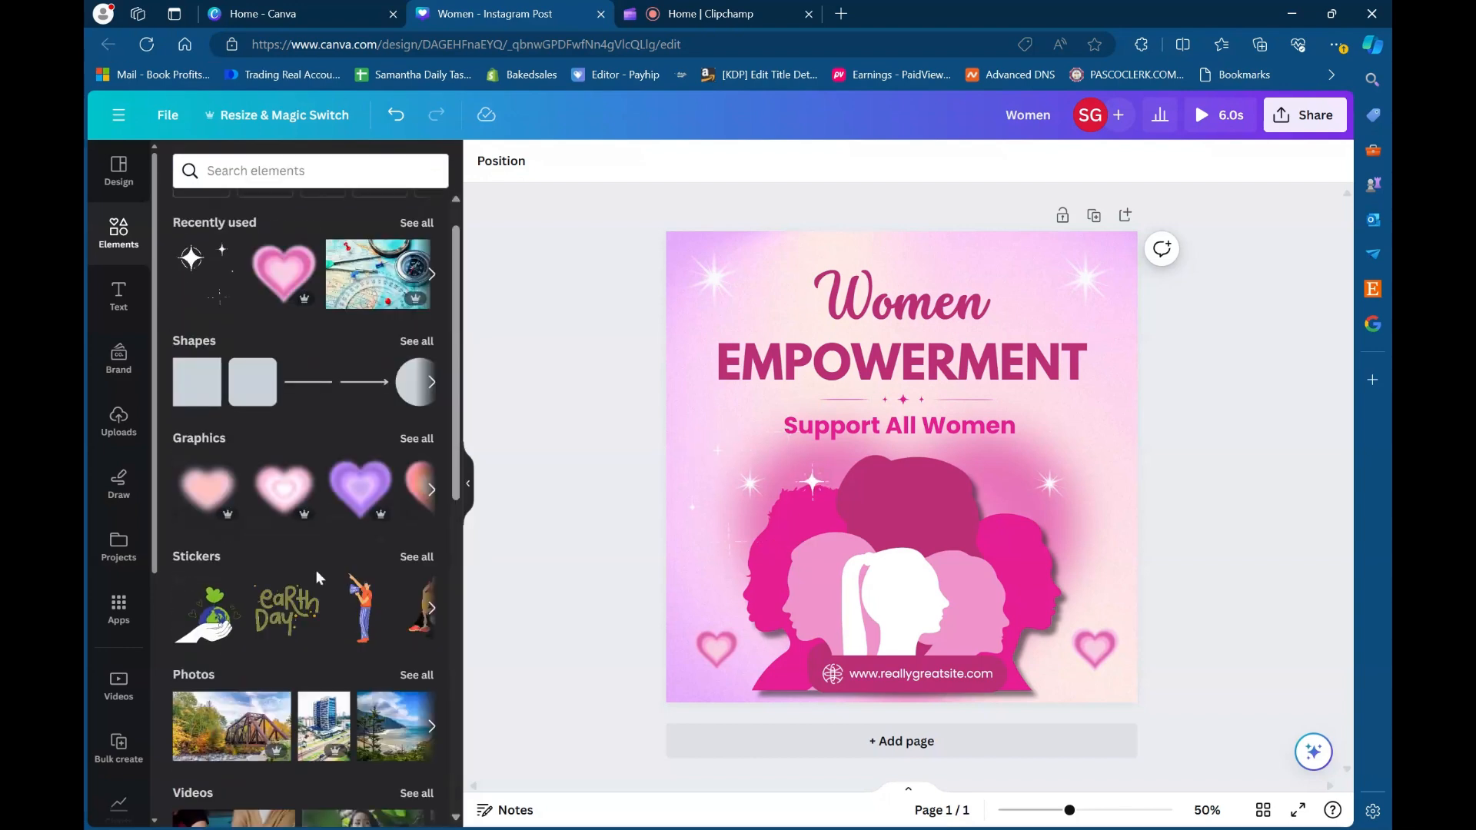
pyautogui.scroll(-4, 315, 570)
pyautogui.scroll(-1, 315, 570)
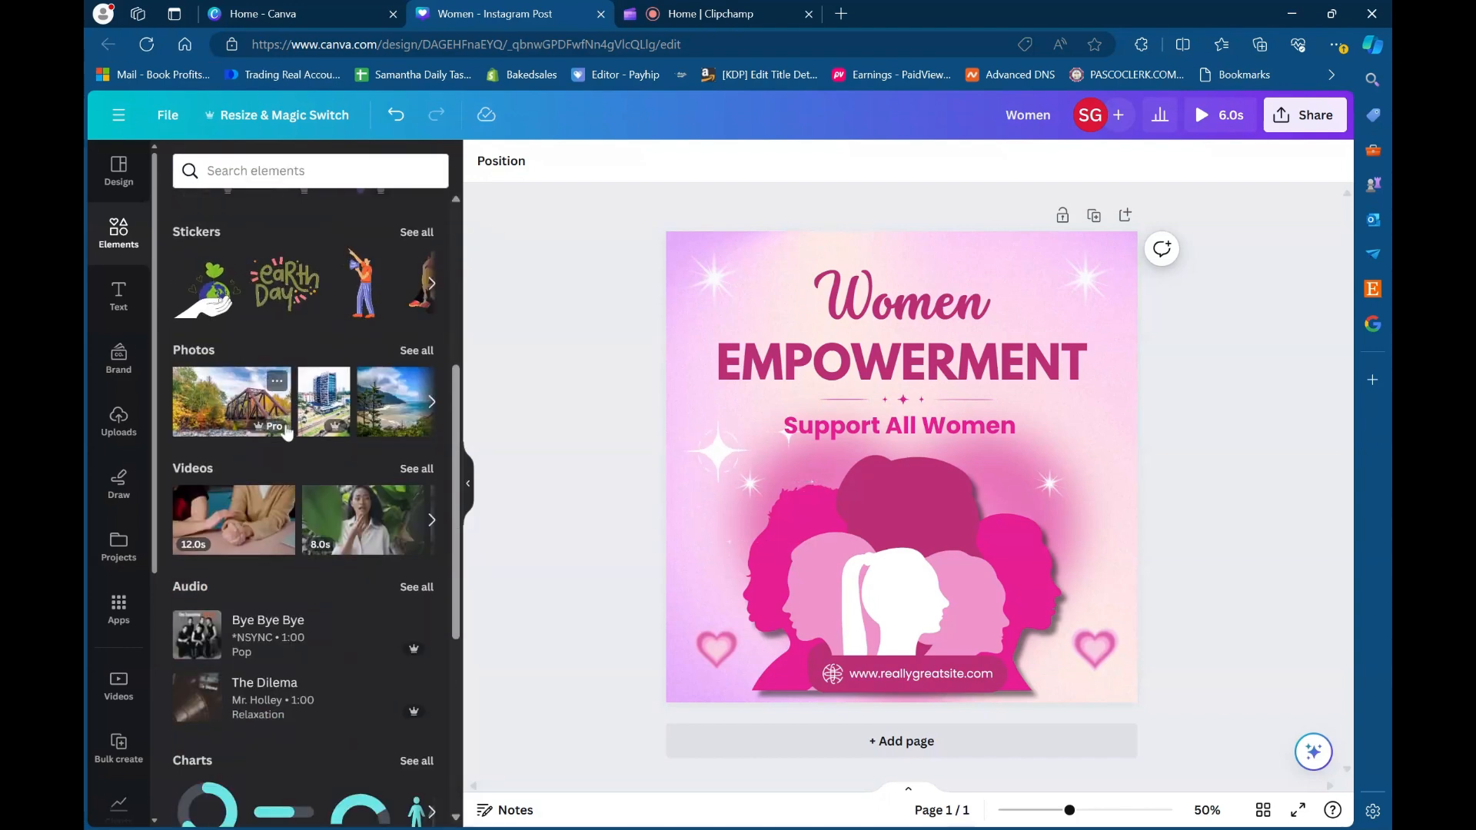
pyautogui.click(278, 391)
pyautogui.scroll(-5, 310, 497)
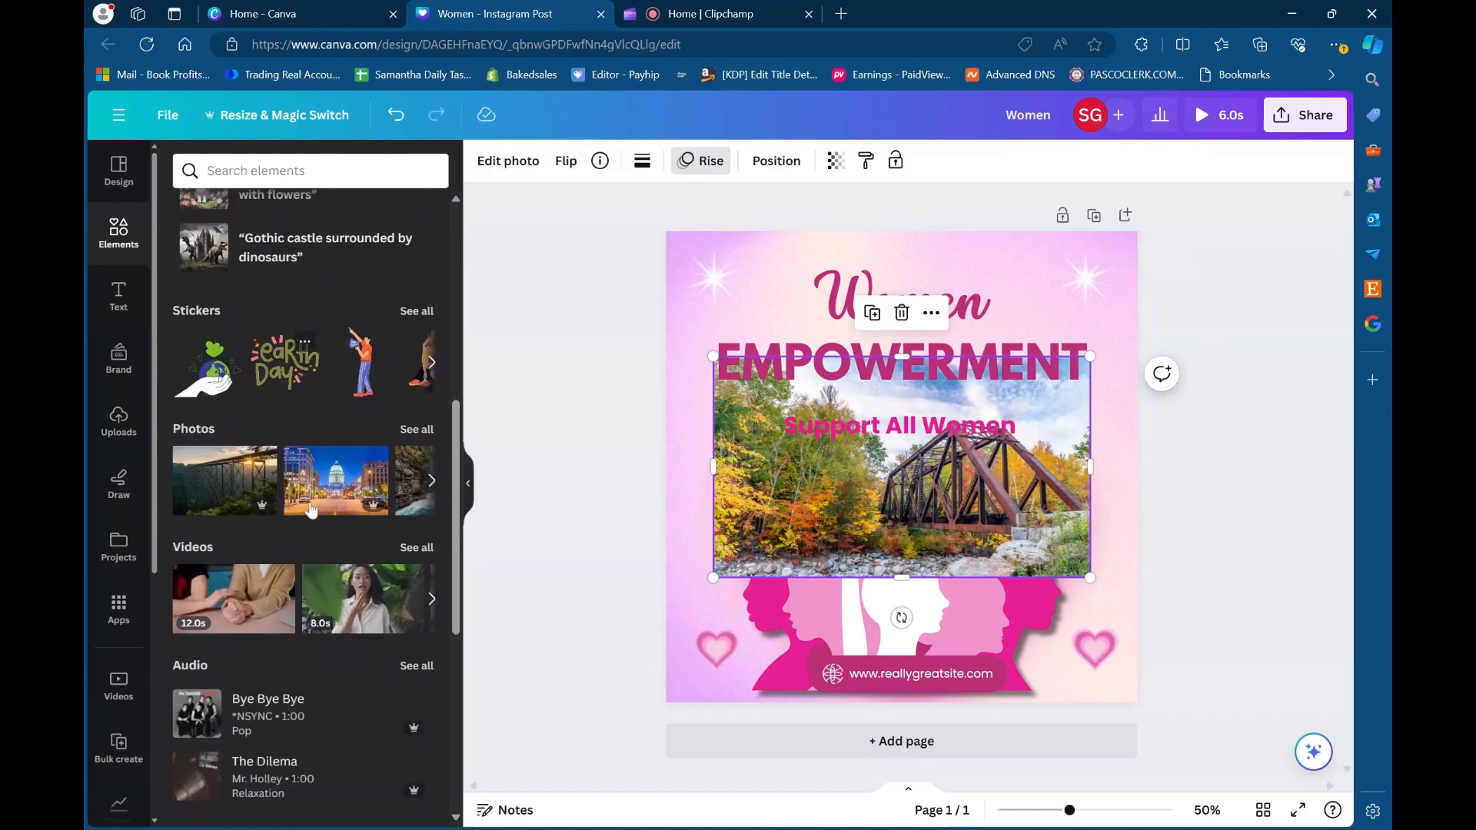
pyautogui.press('Delete')
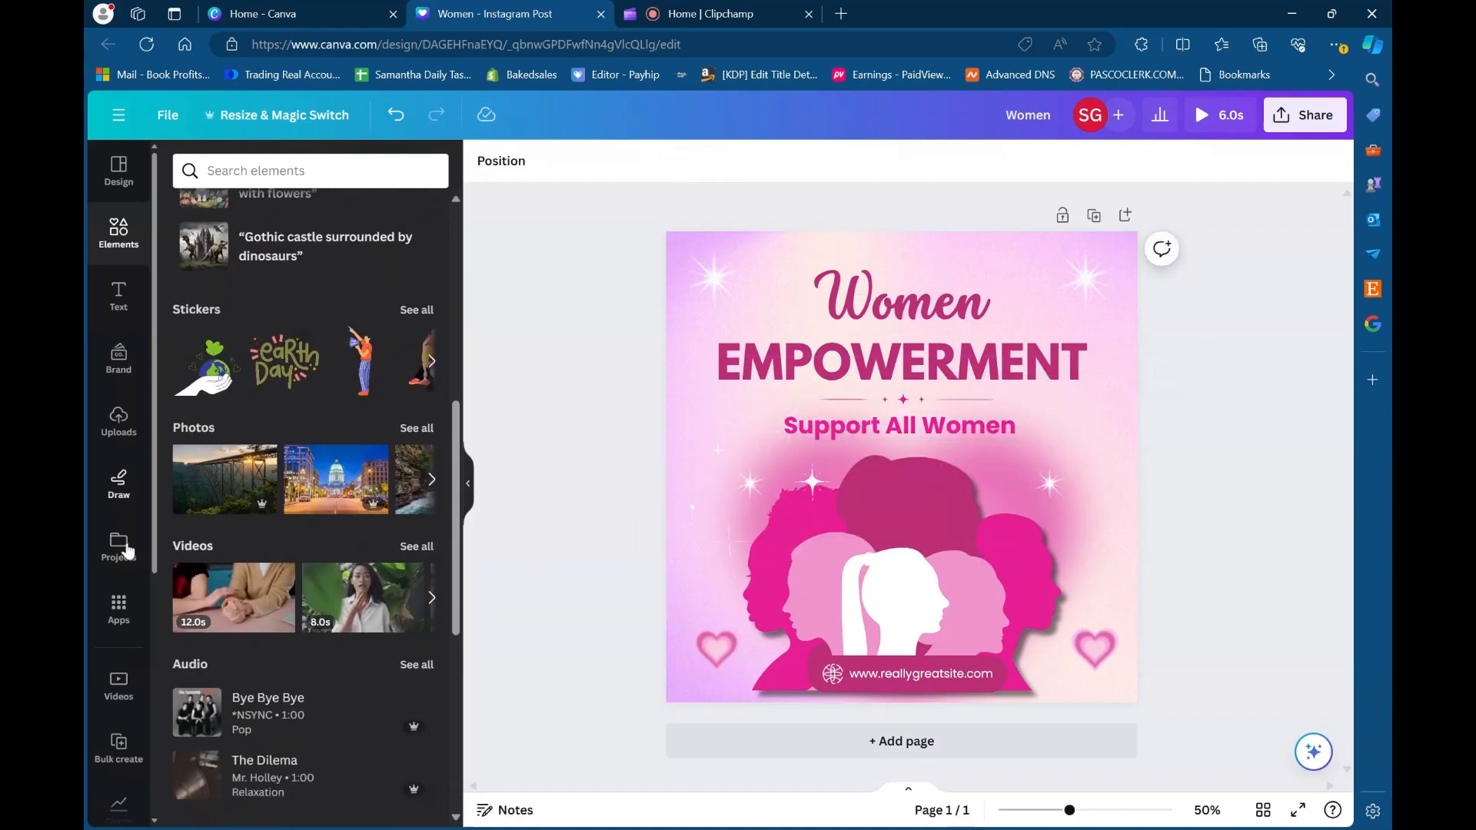
# - Try a circle frame from the full Frames library on the page, shrinking it and removing it again
pyautogui.scroll(-4, 266, 519)
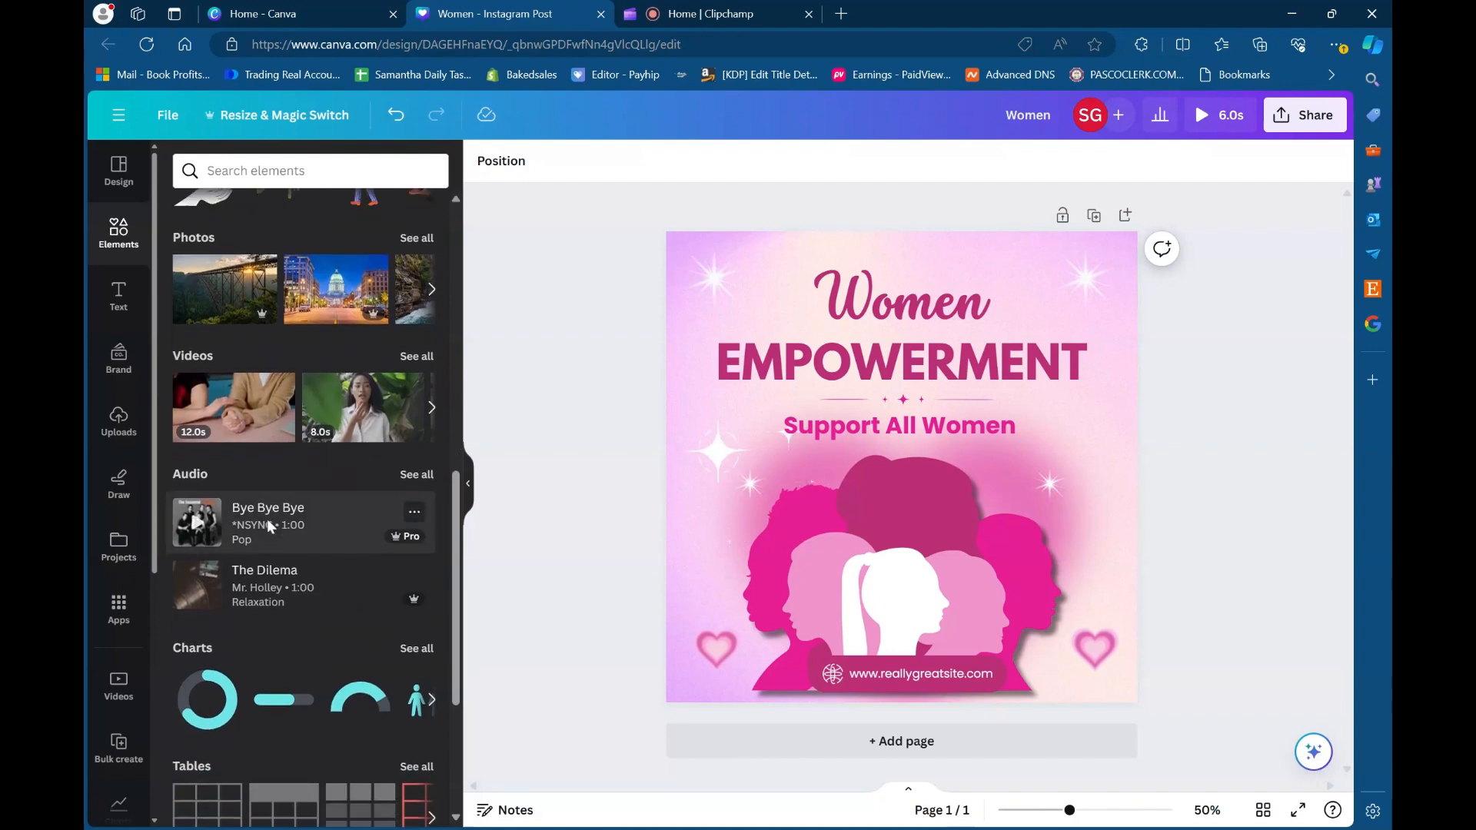
pyautogui.scroll(-3, 300, 627)
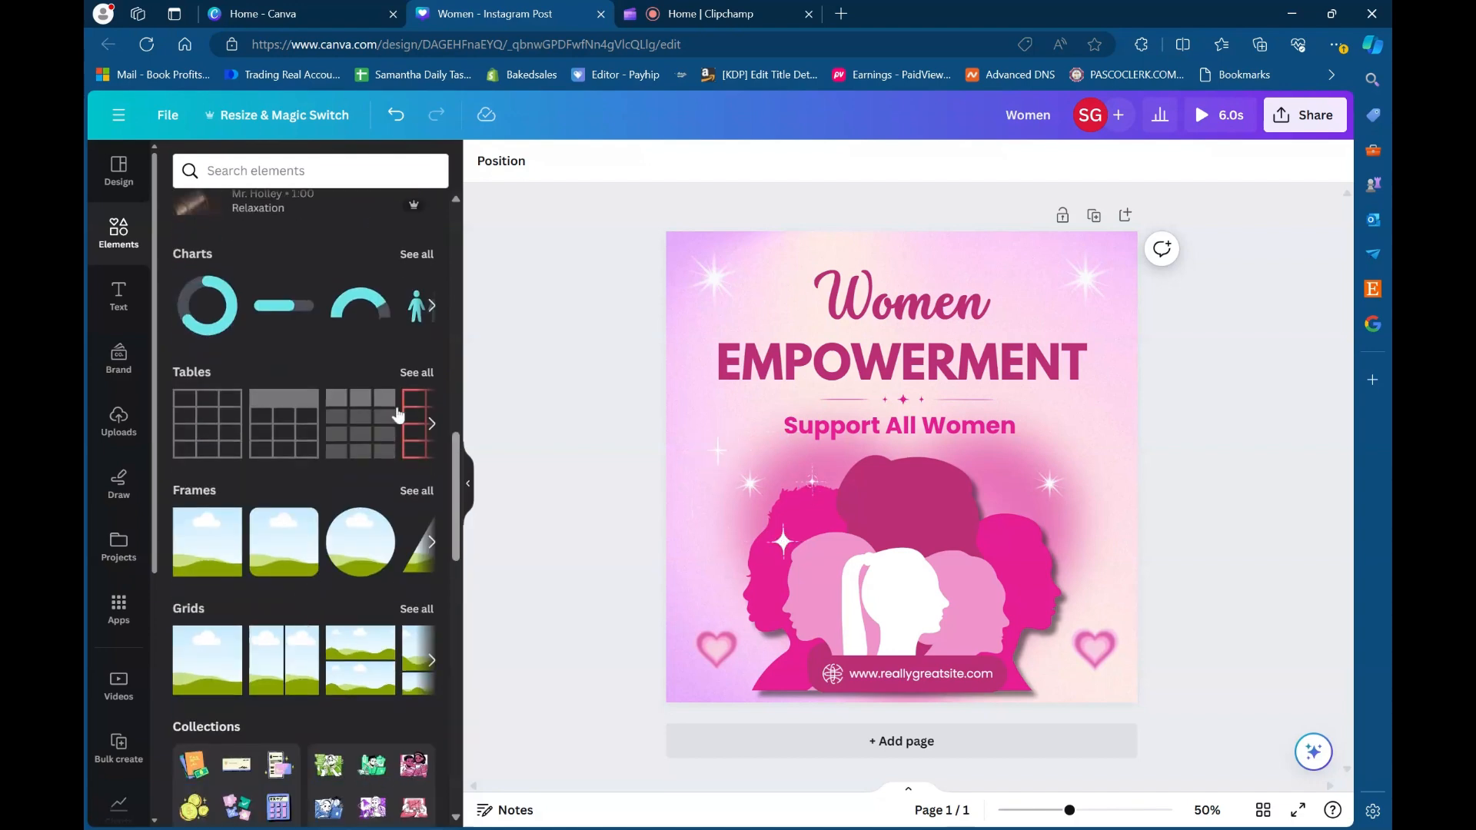
pyautogui.click(418, 491)
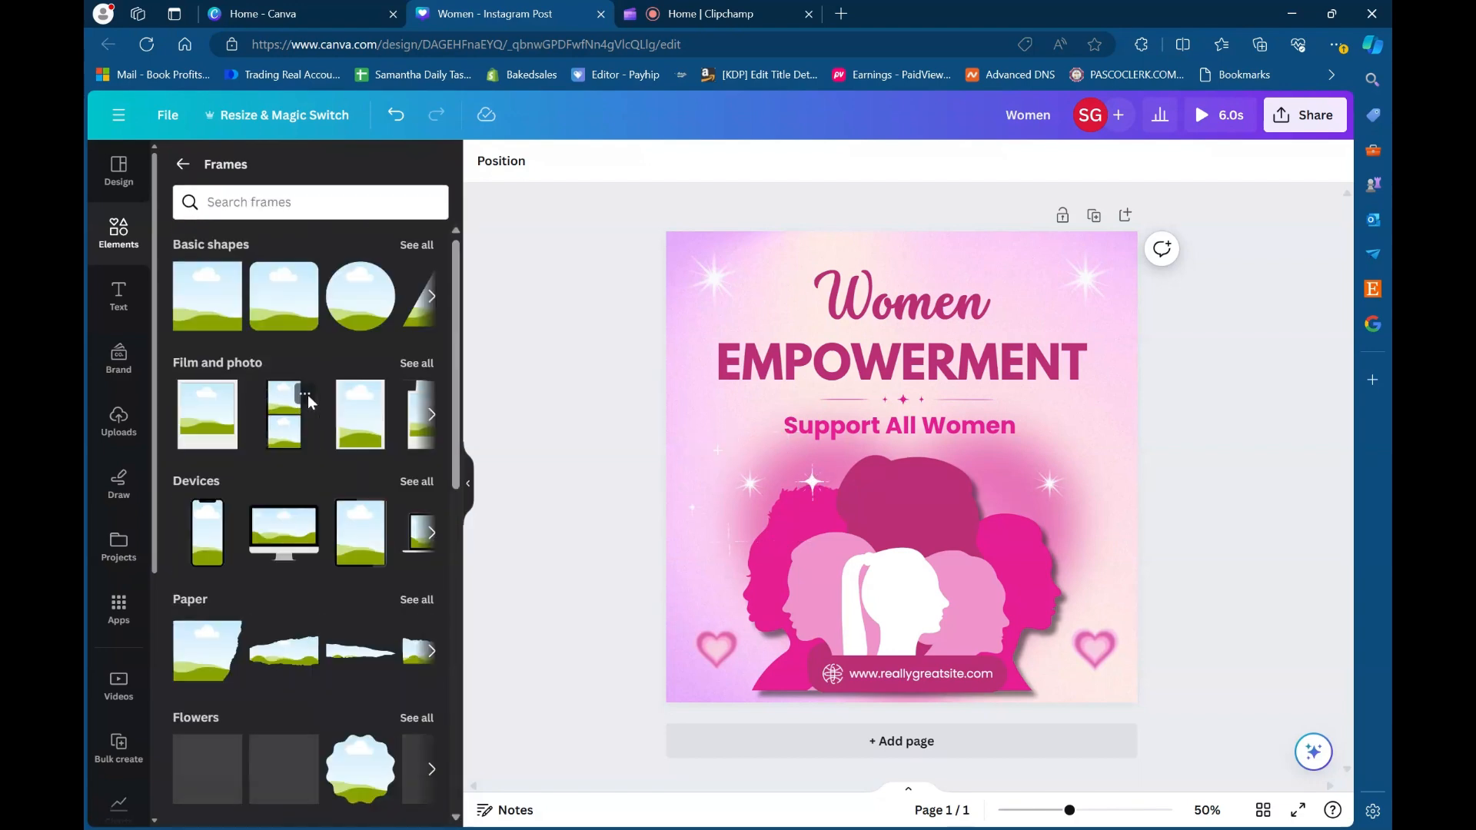
pyautogui.scroll(-1, 291, 530)
pyautogui.scroll(1, 289, 535)
pyautogui.click(360, 296)
pyautogui.moveTo(1022, 587); pyautogui.dragTo(868, 490)
pyautogui.click(846, 387)
pyautogui.moveTo(850, 403); pyautogui.dragTo(254, 135)
pyautogui.click(183, 164)
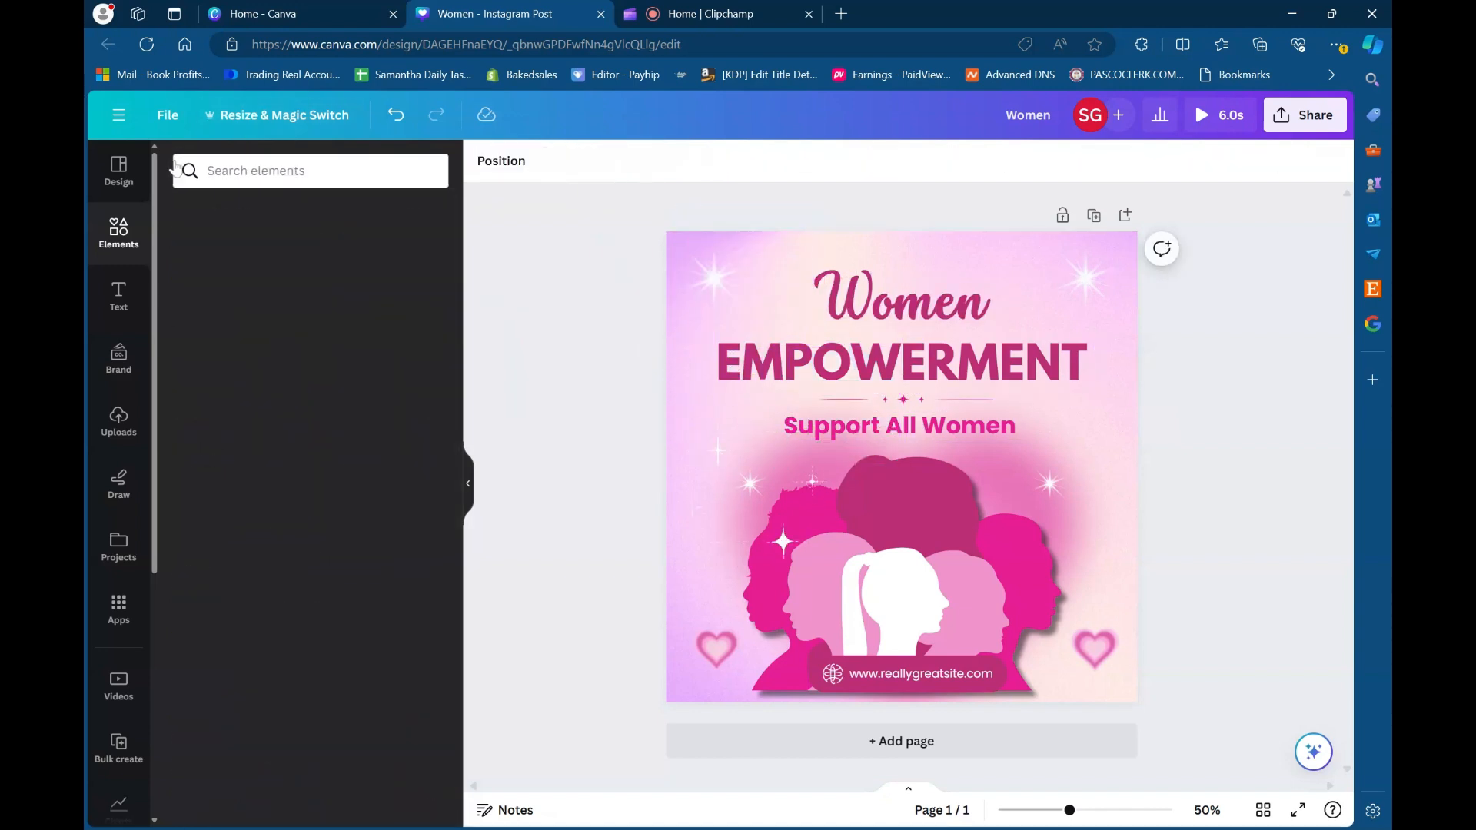
# - Look through the tables, frames, grids and graphic collections in the elements library
pyautogui.scroll(-4, 299, 575)
pyautogui.scroll(2, 298, 575)
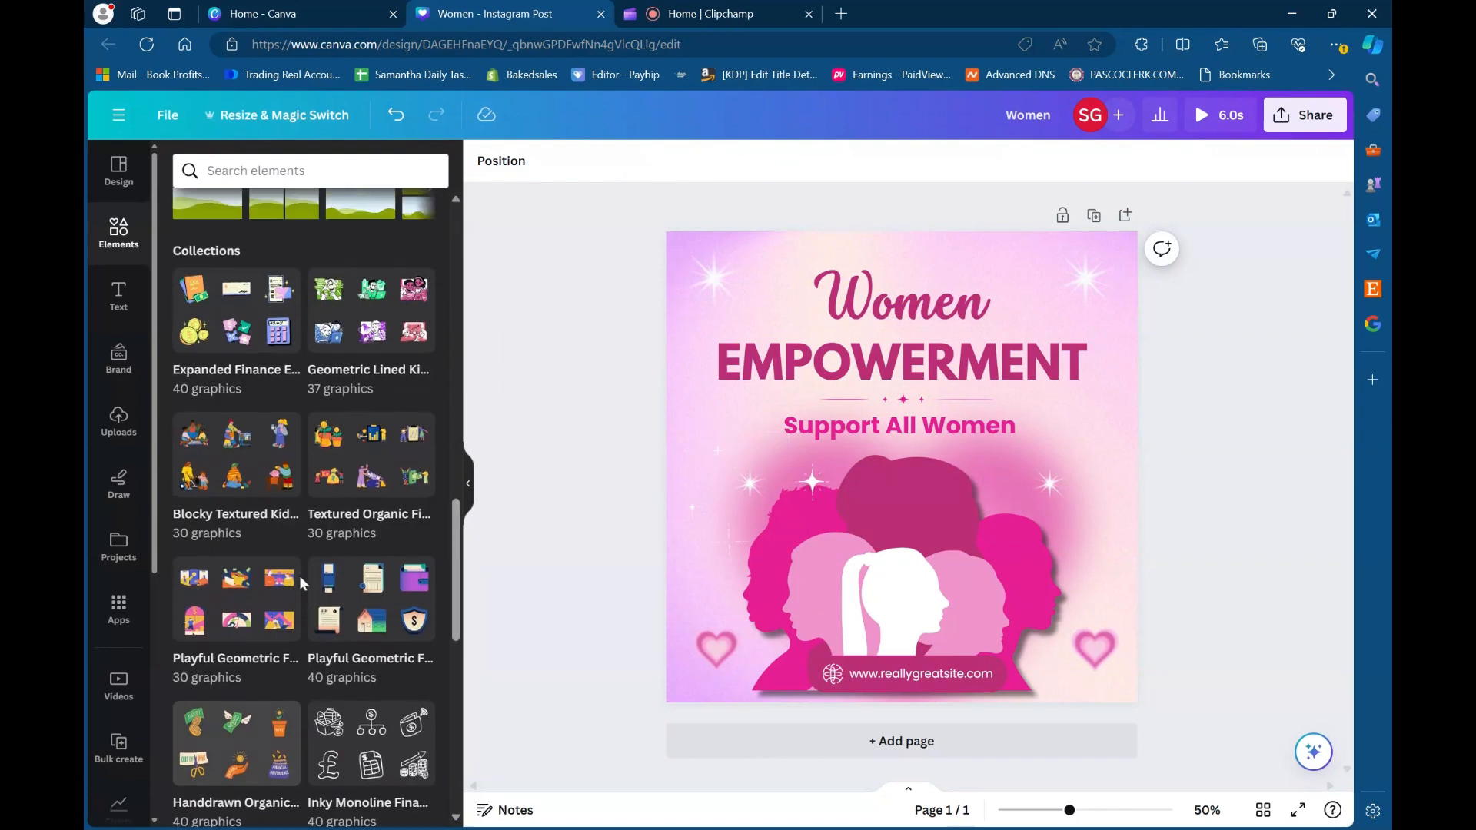
pyautogui.scroll(5, 226, 289)
pyautogui.scroll(4, 226, 289)
pyautogui.scroll(-6, 214, 429)
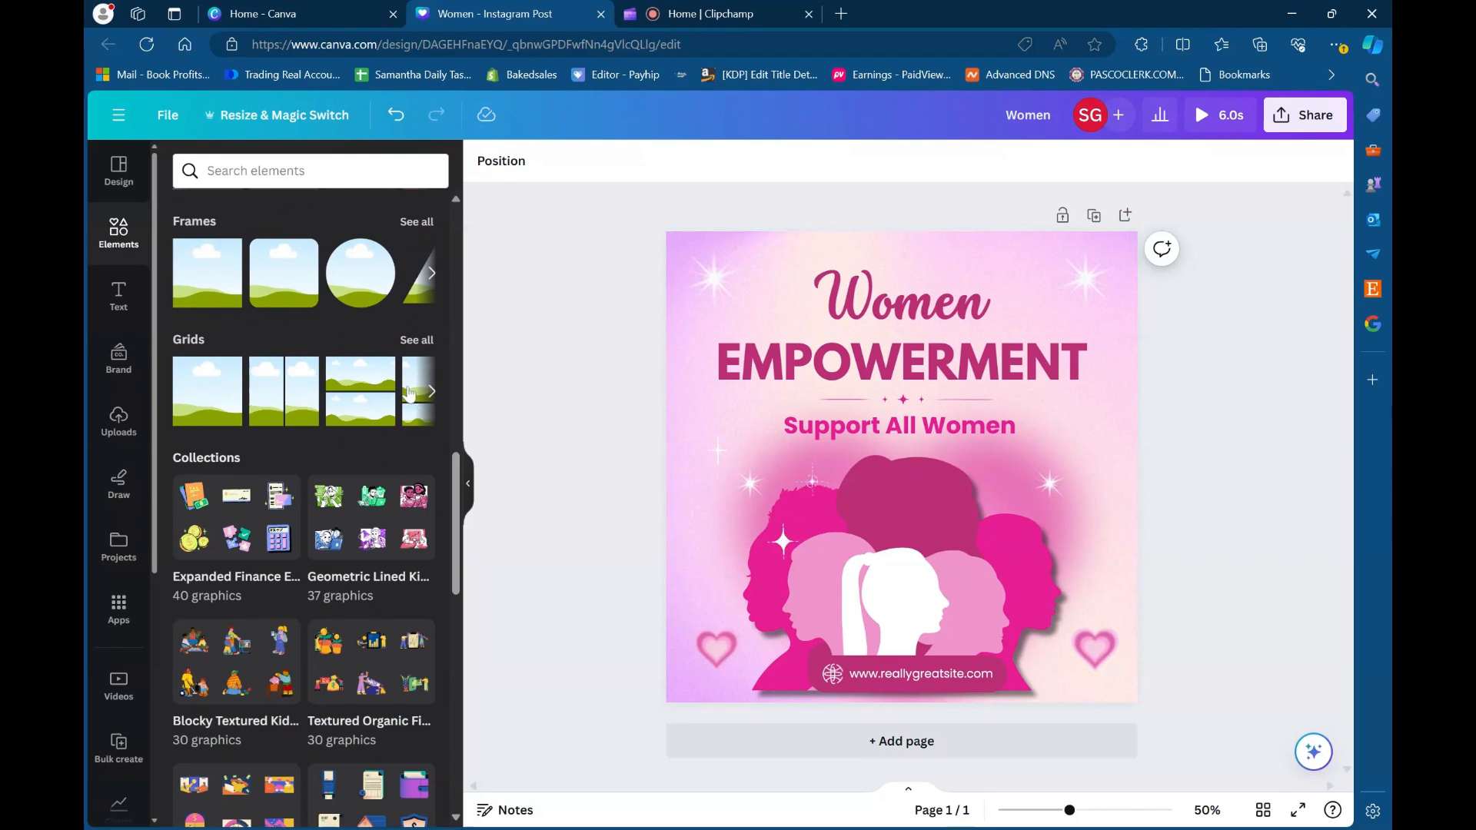
pyautogui.scroll(-9, 340, 449)
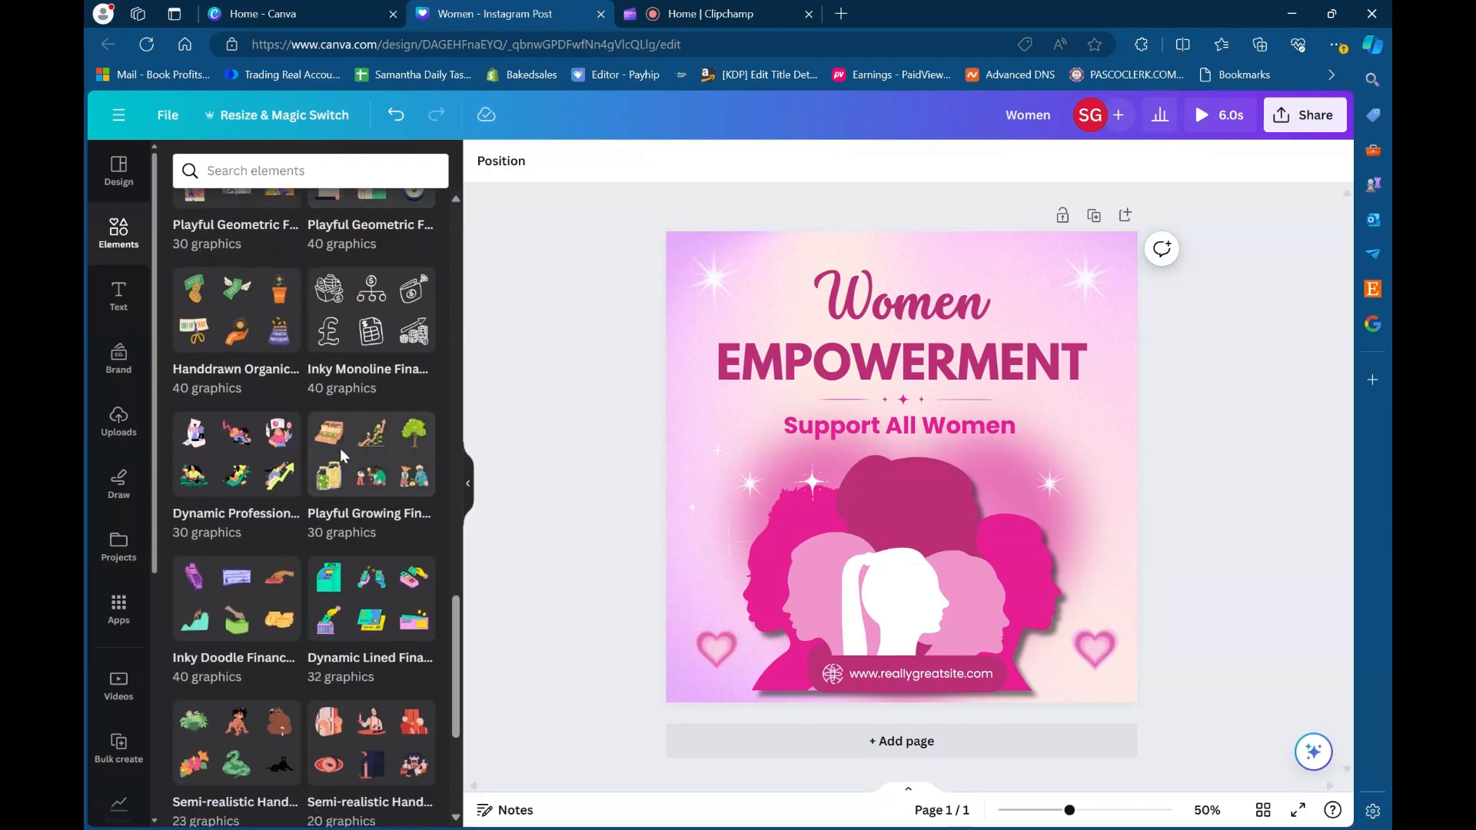
pyautogui.scroll(-13, 340, 449)
pyautogui.scroll(6, 340, 449)
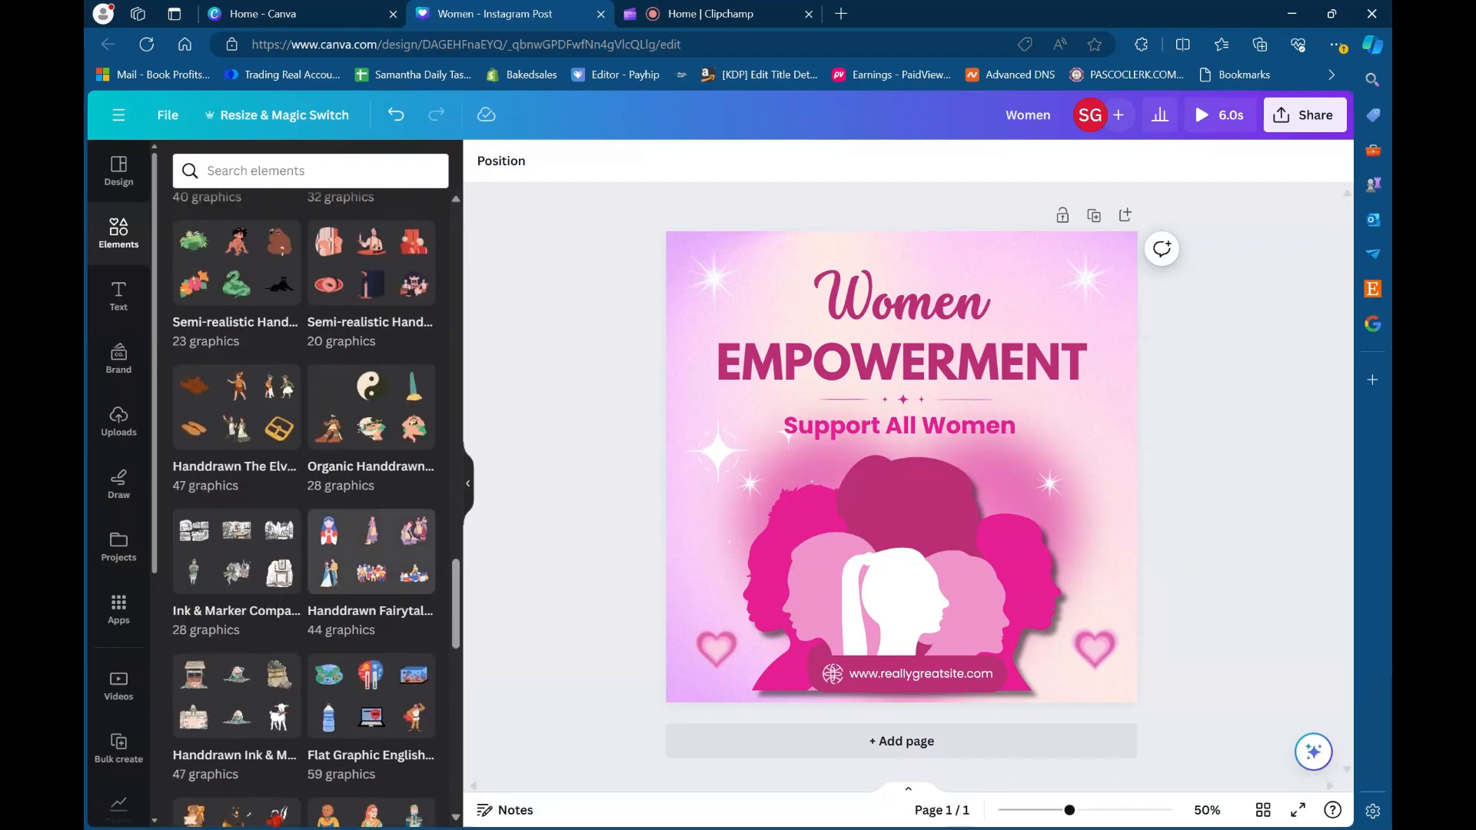
pyautogui.scroll(4, 241, 541)
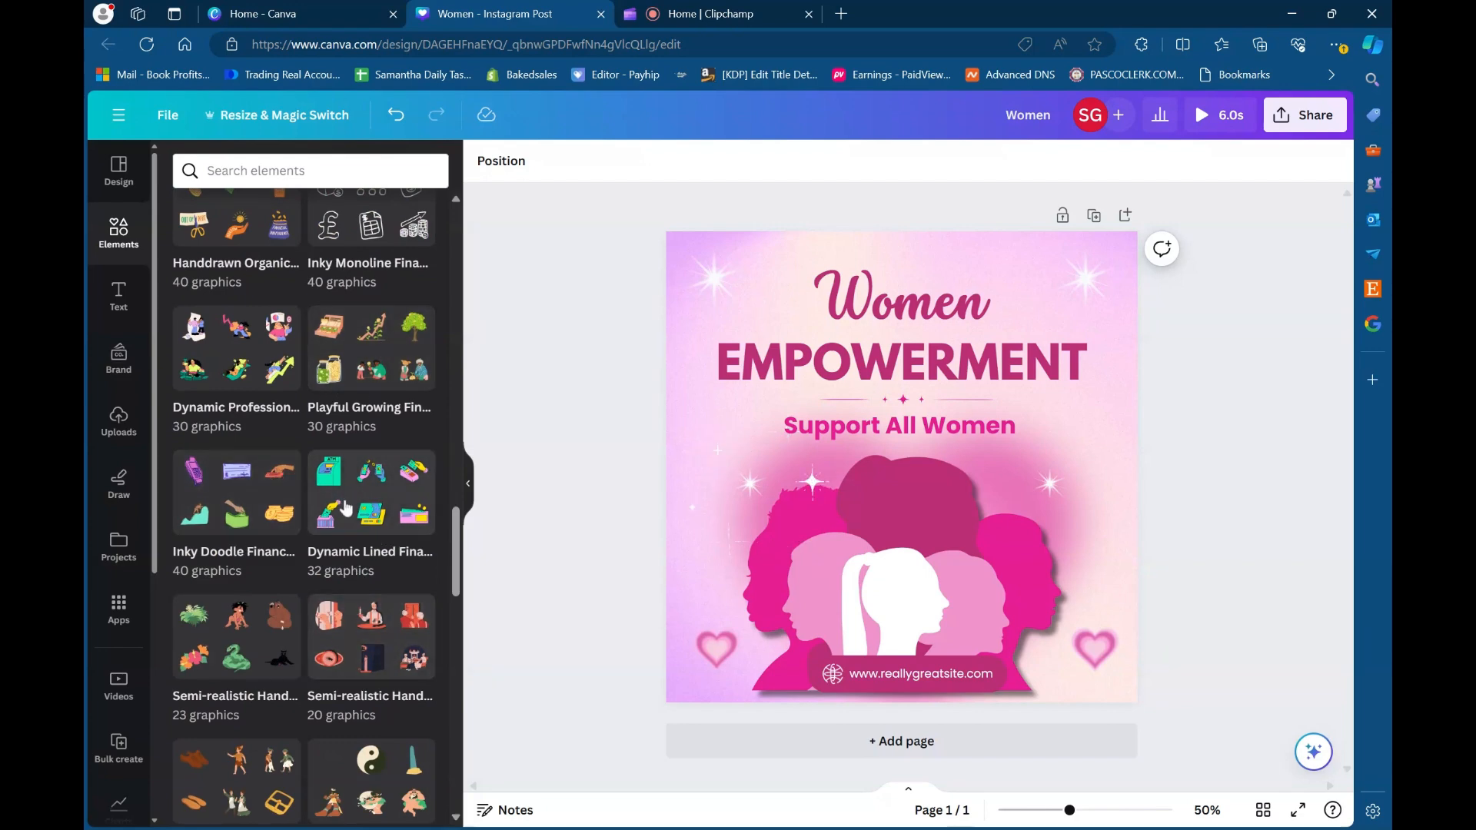
pyautogui.scroll(9, 344, 380)
pyautogui.scroll(7, 344, 380)
pyautogui.scroll(-4, 384, 432)
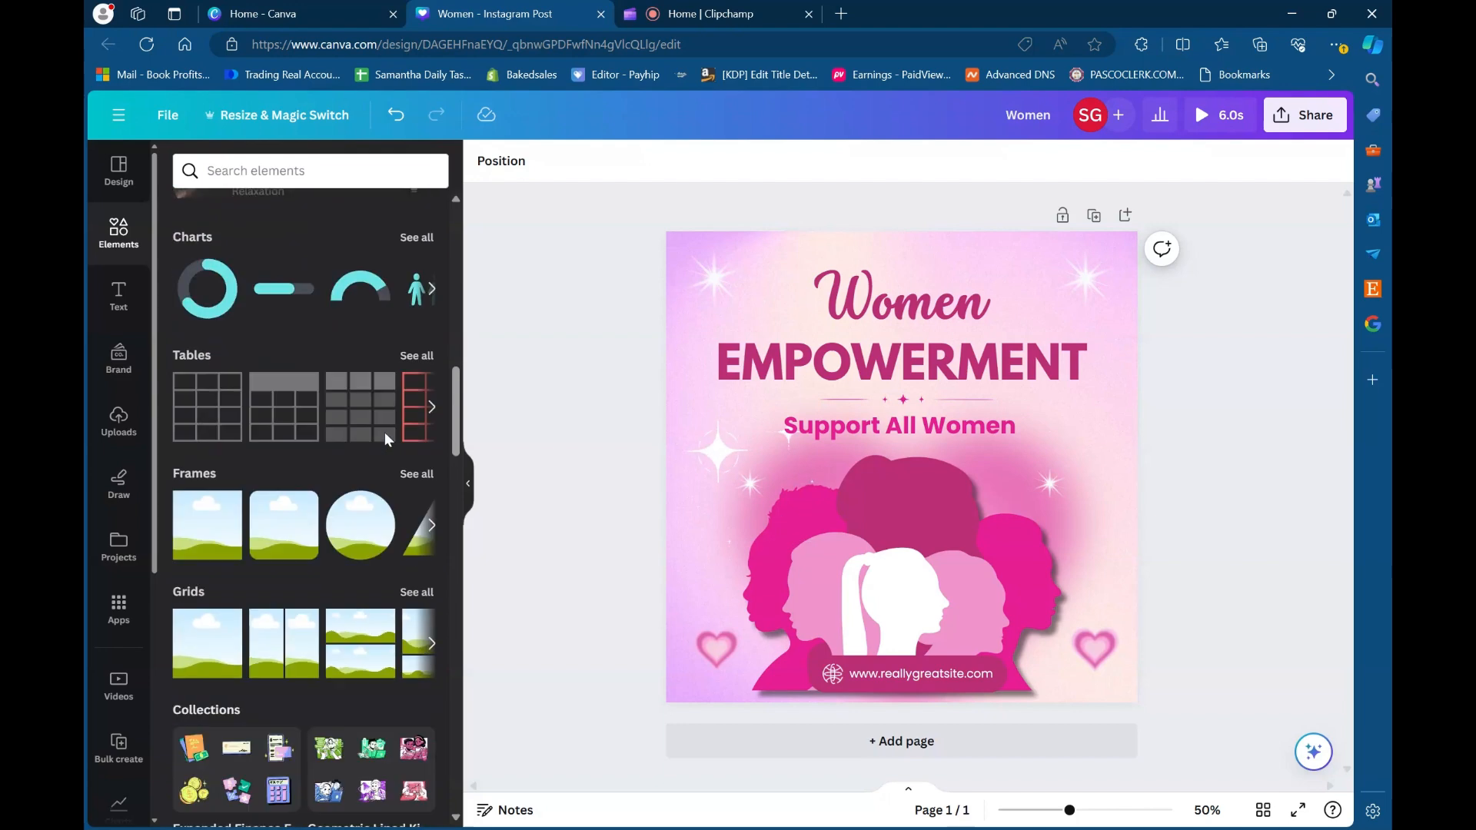
# - Add a blank second page and fill it with a grid of three equal vertical columns
pyautogui.click(416, 450)
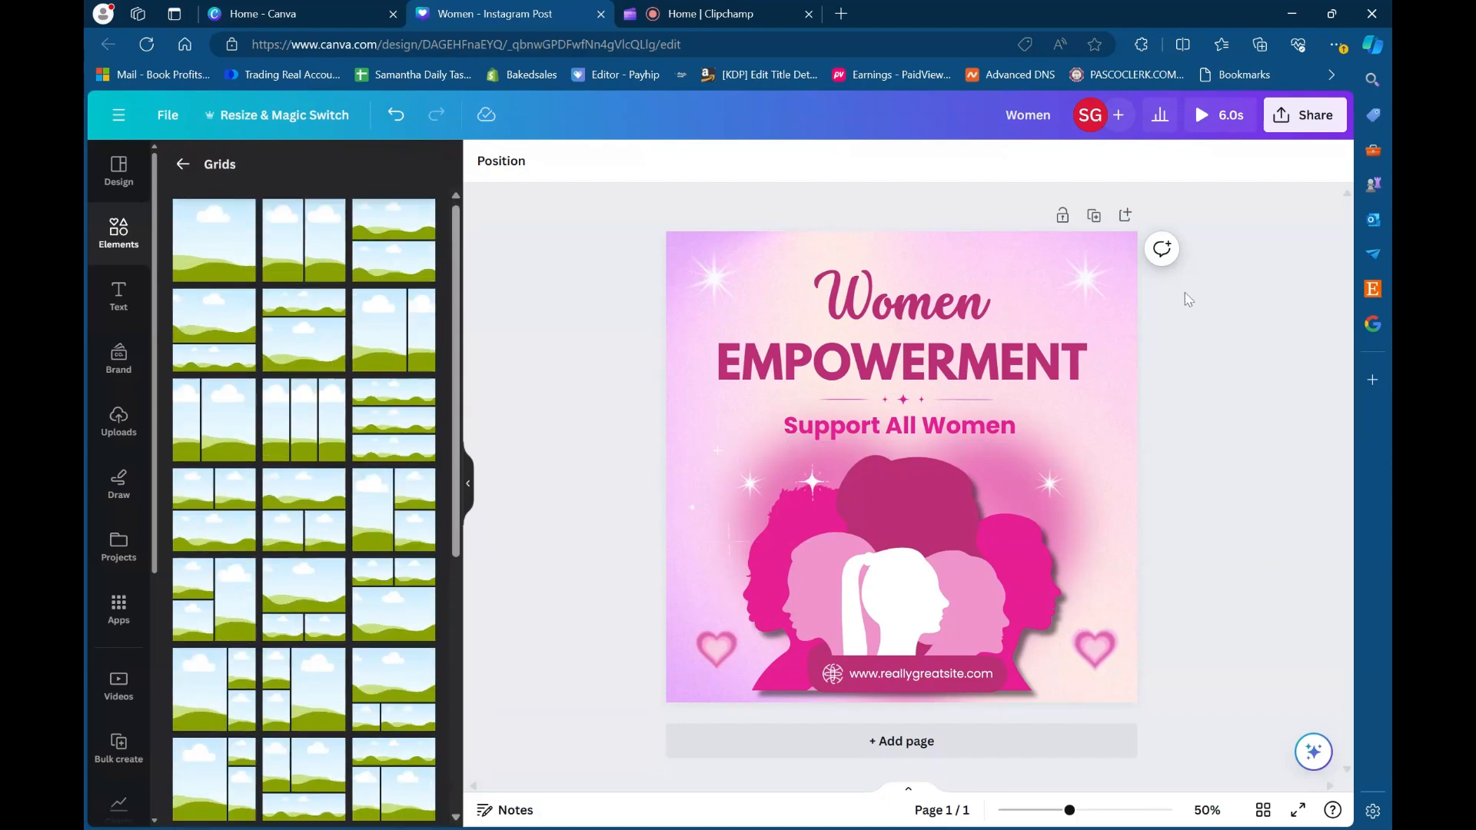
pyautogui.click(1126, 219)
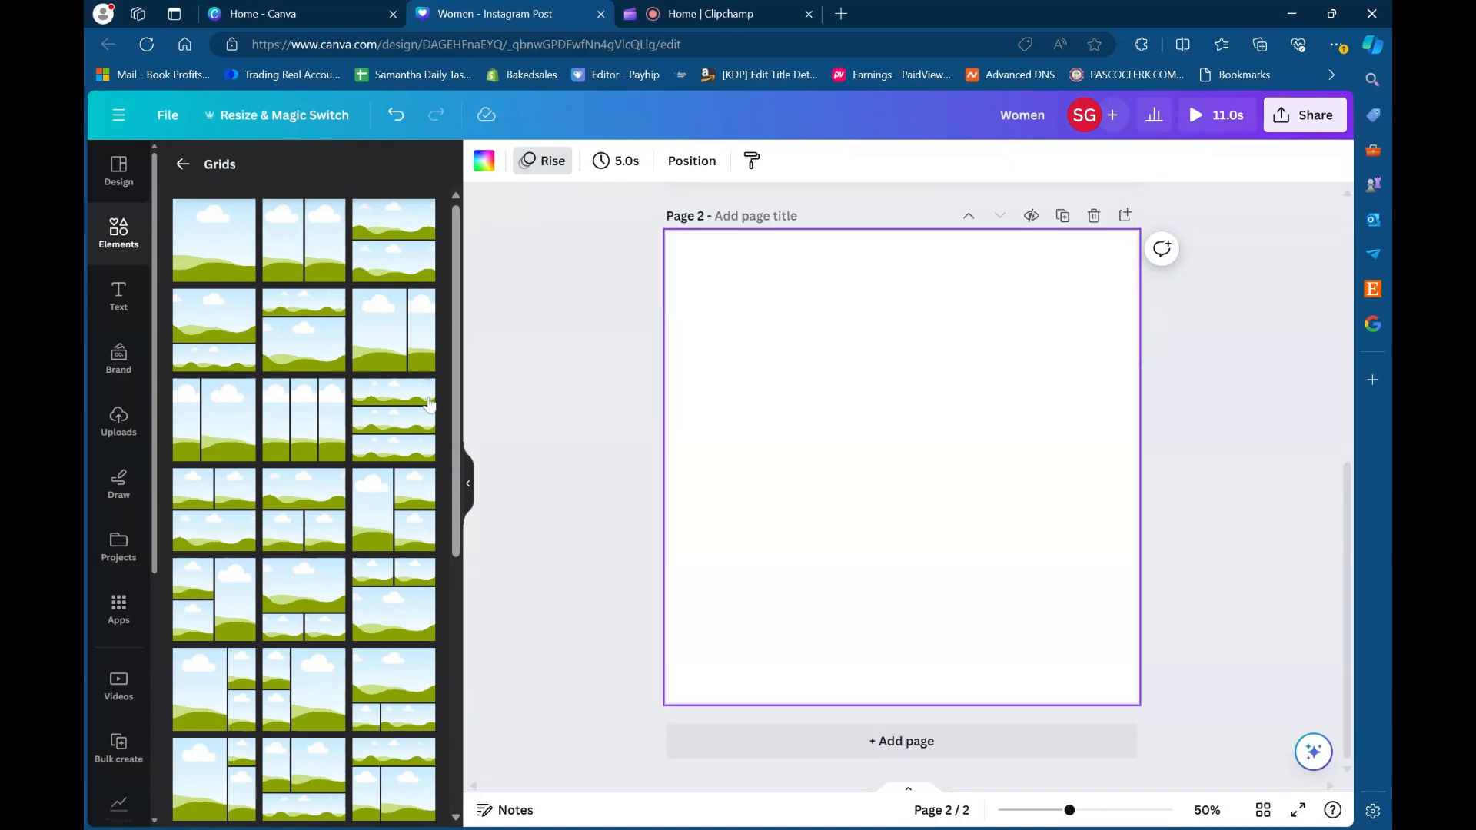
pyautogui.click(300, 414)
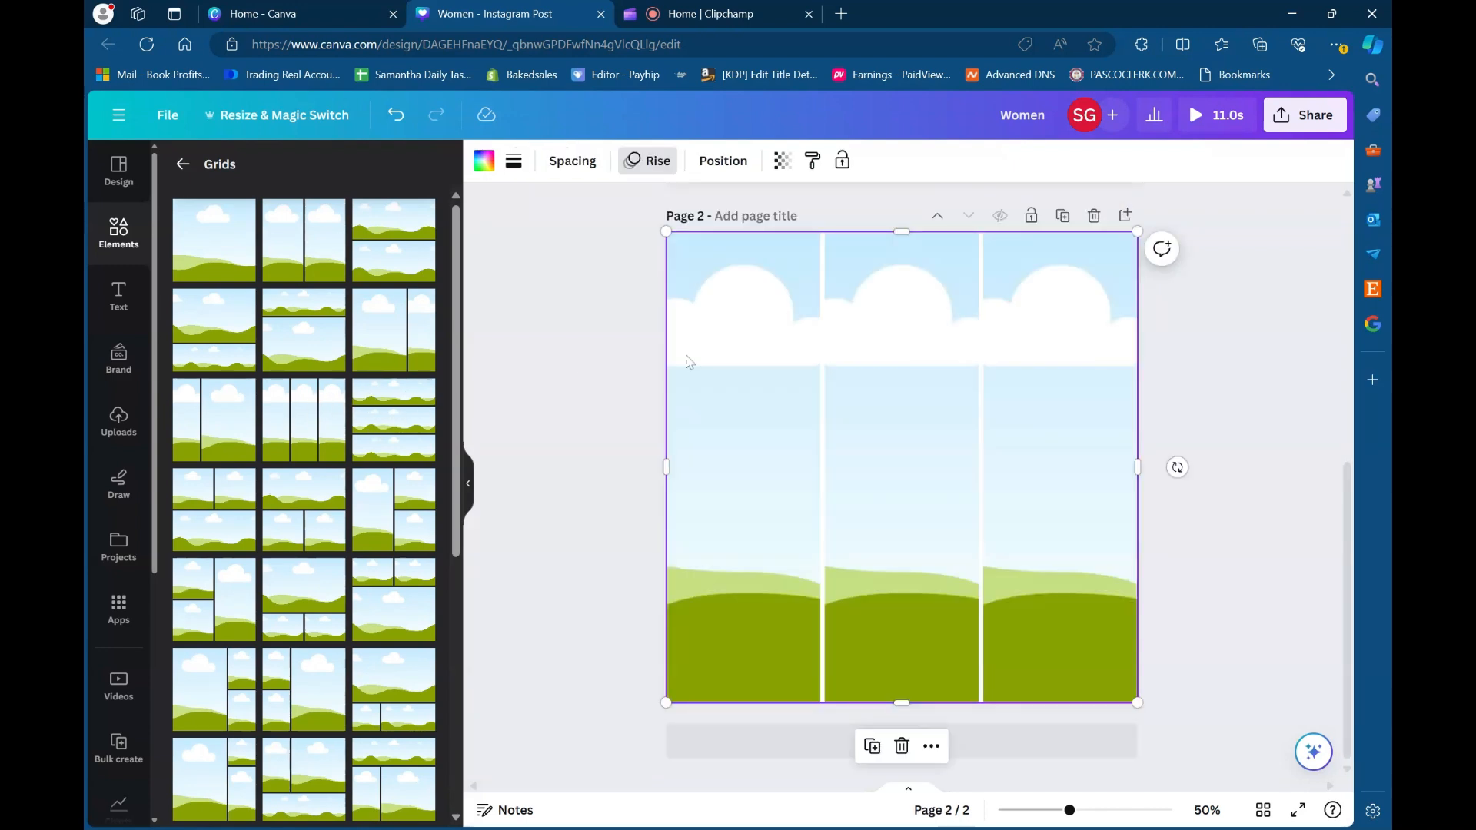
pyautogui.click(503, 359)
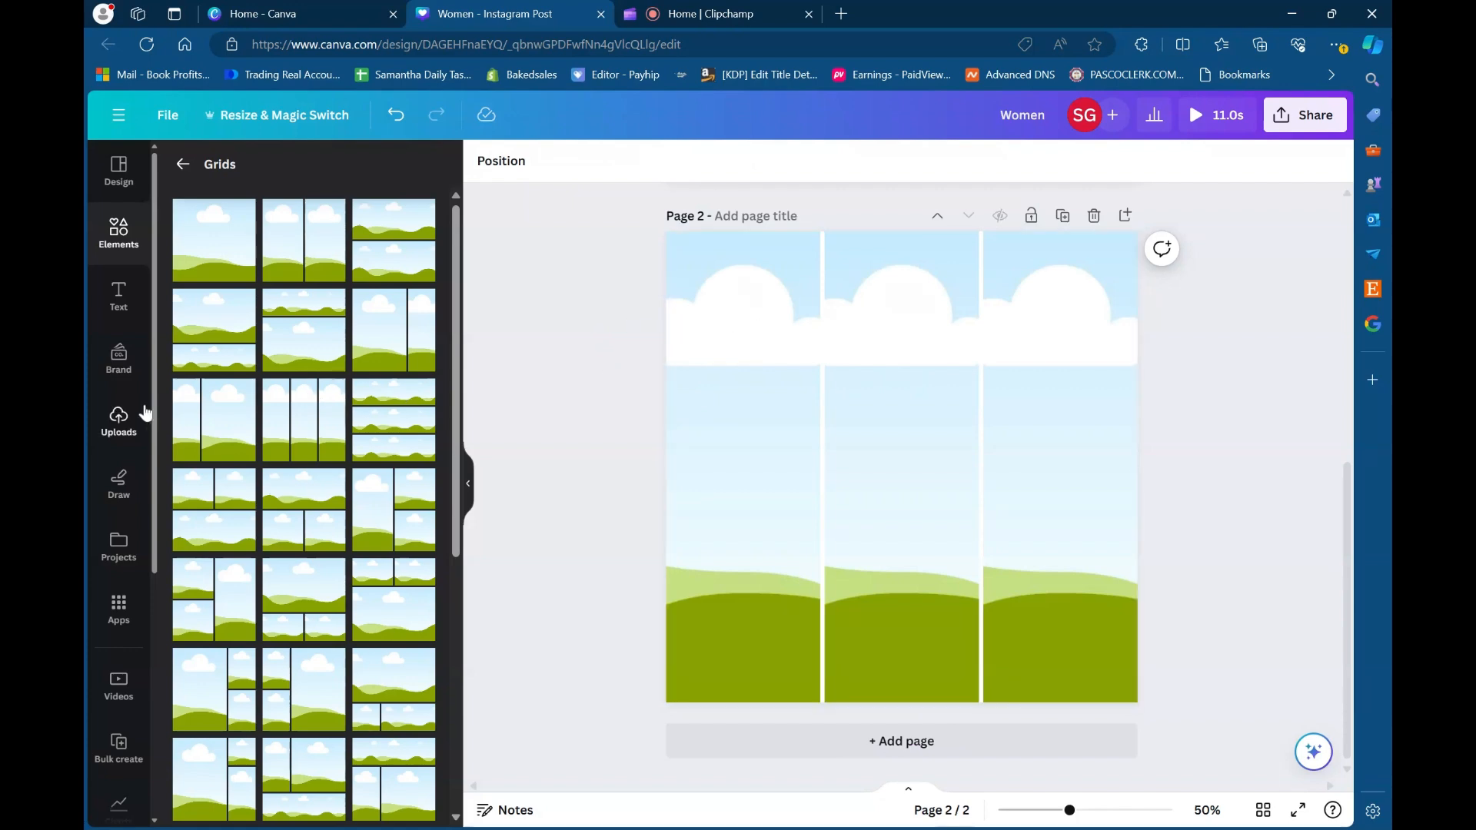
# - Fill the three grid columns with uploaded portraits: patterned blouse, grey turtleneck and white shirt with brown jacket, in that order
pyautogui.click(112, 442)
pyautogui.moveTo(273, 373); pyautogui.dragTo(692, 377)
pyautogui.moveTo(342, 373); pyautogui.dragTo(864, 369)
pyautogui.moveTo(384, 592); pyautogui.dragTo(1025, 435)
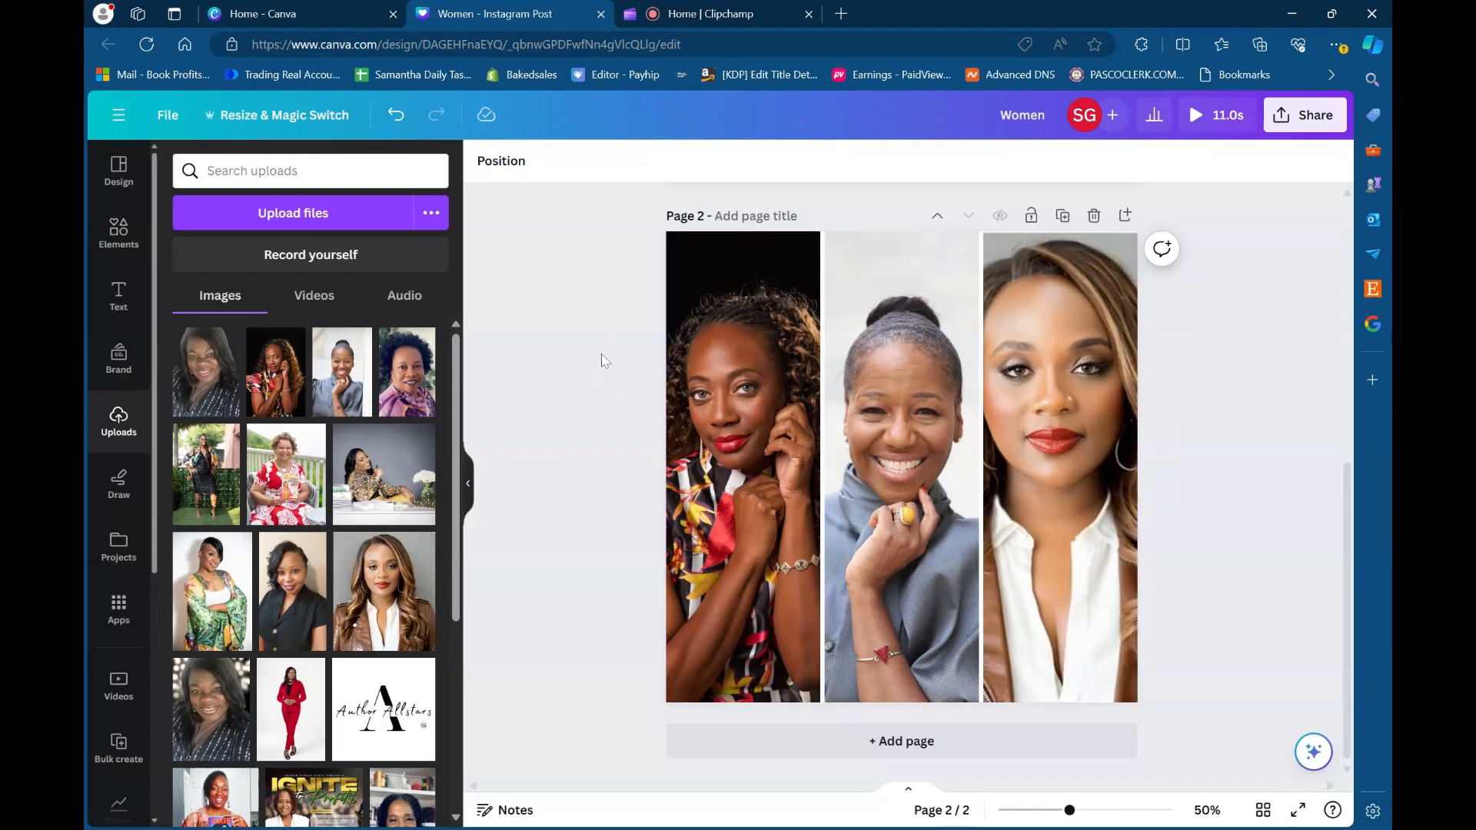
# - Set the spacing of the three-portrait grid to 4
pyautogui.click(874, 344)
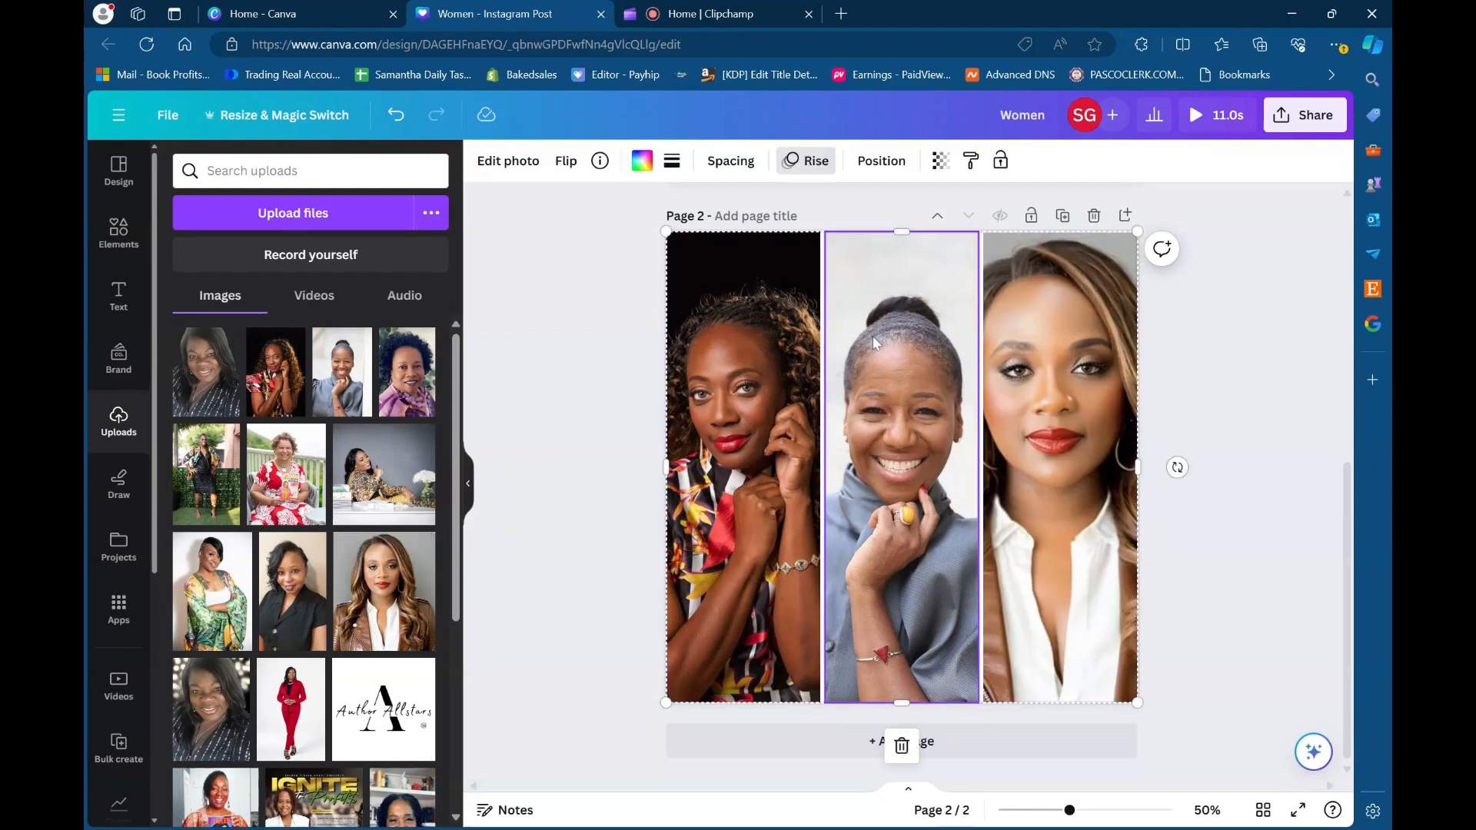
pyautogui.click(736, 160)
pyautogui.moveTo(731, 233); pyautogui.dragTo(721, 231)
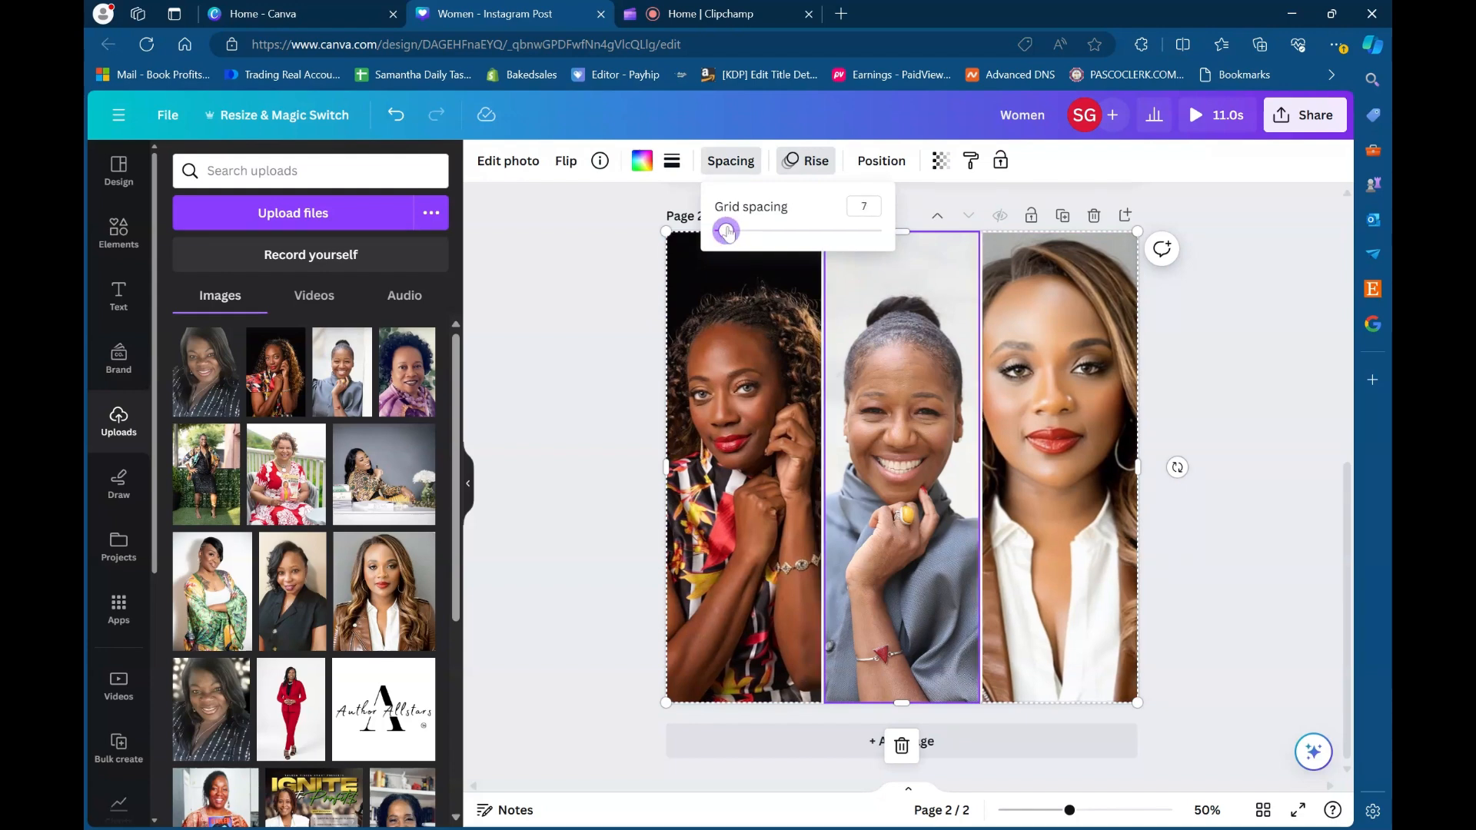
pyautogui.click(579, 289)
pyautogui.click(731, 162)
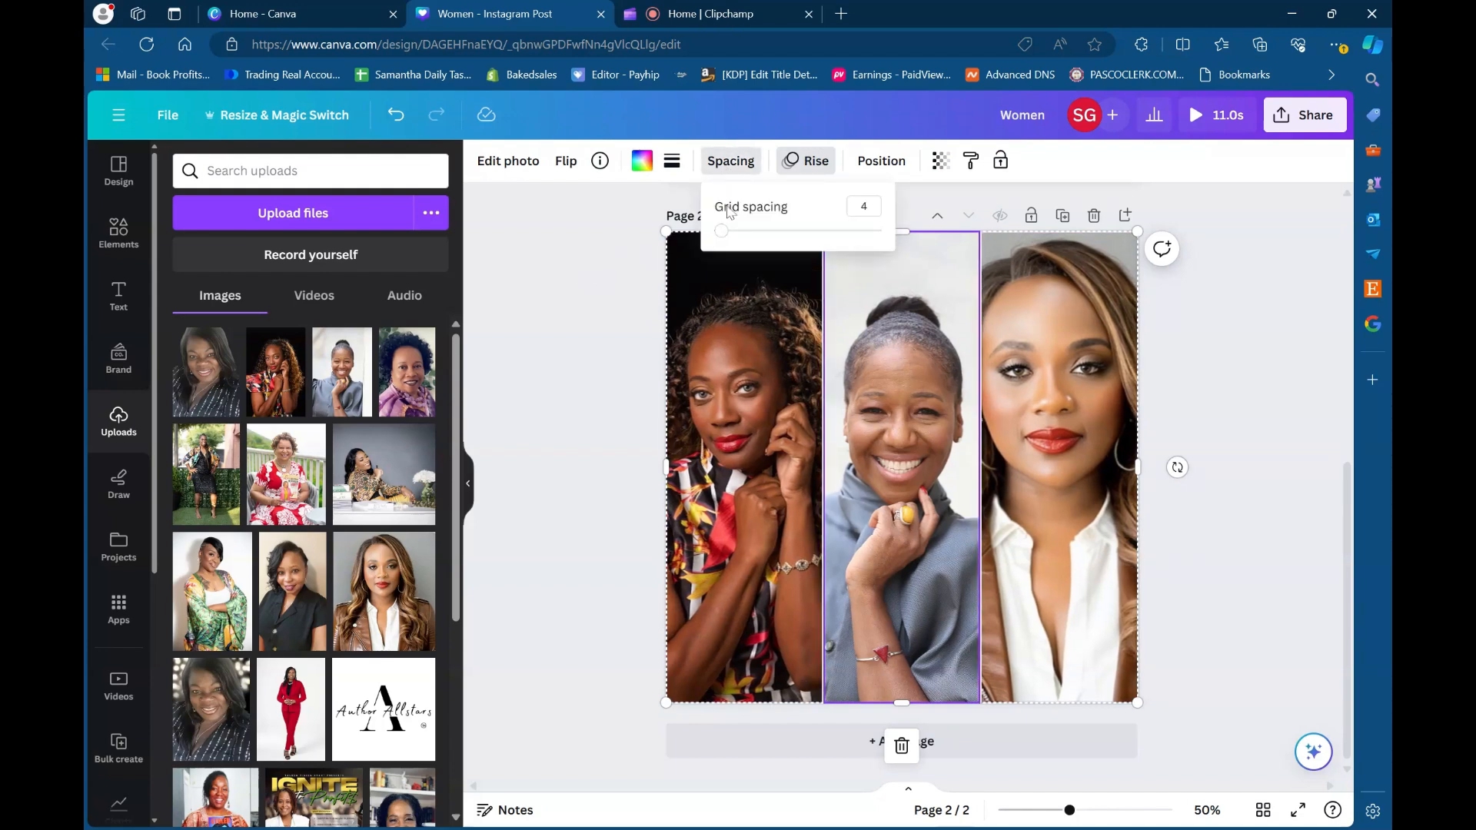
pyautogui.click(608, 235)
pyautogui.click(569, 234)
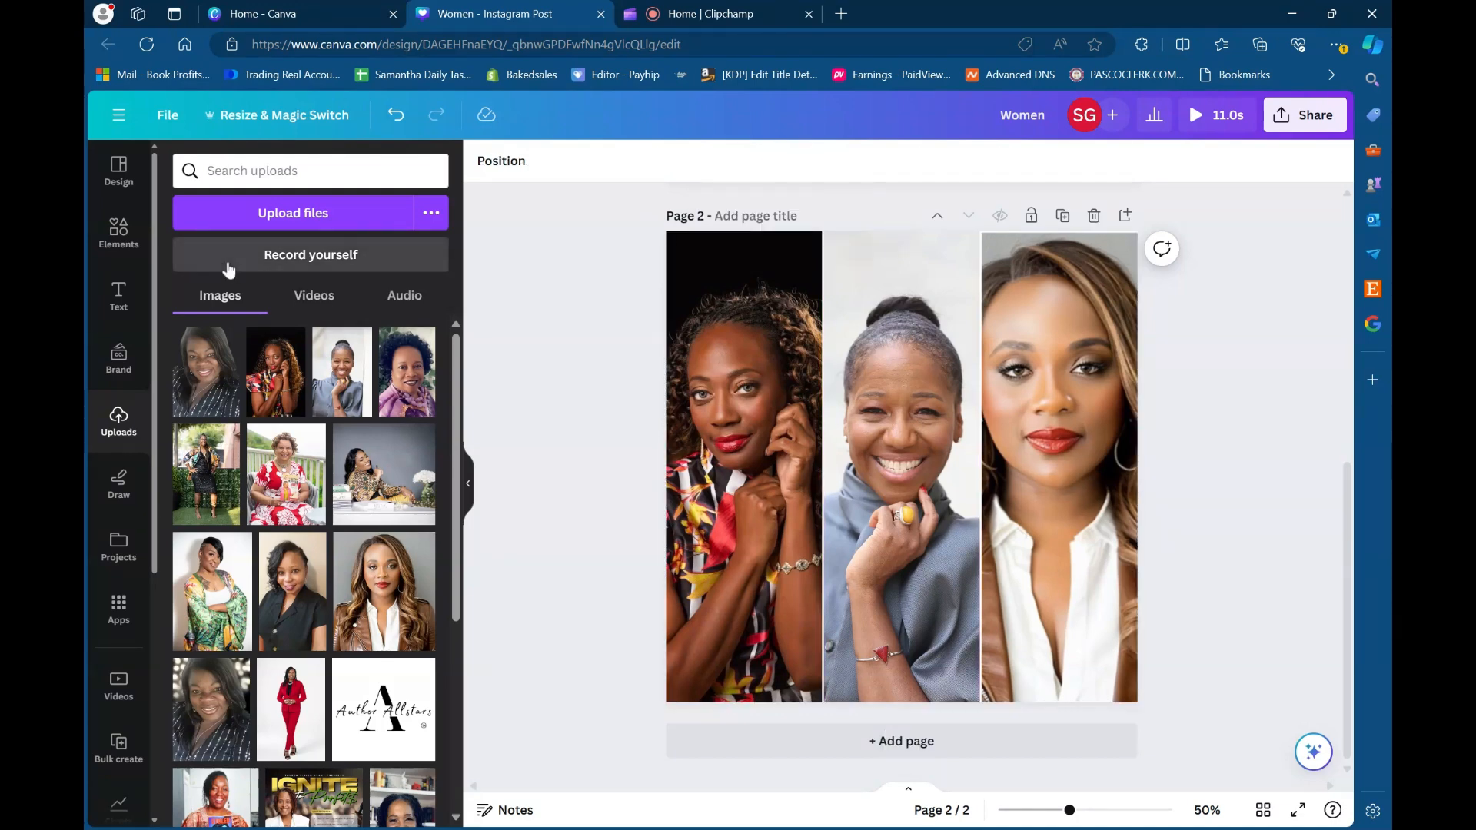
# - Leave the Grids library for the text styles and add a blank third page after the portrait page
pyautogui.click(123, 233)
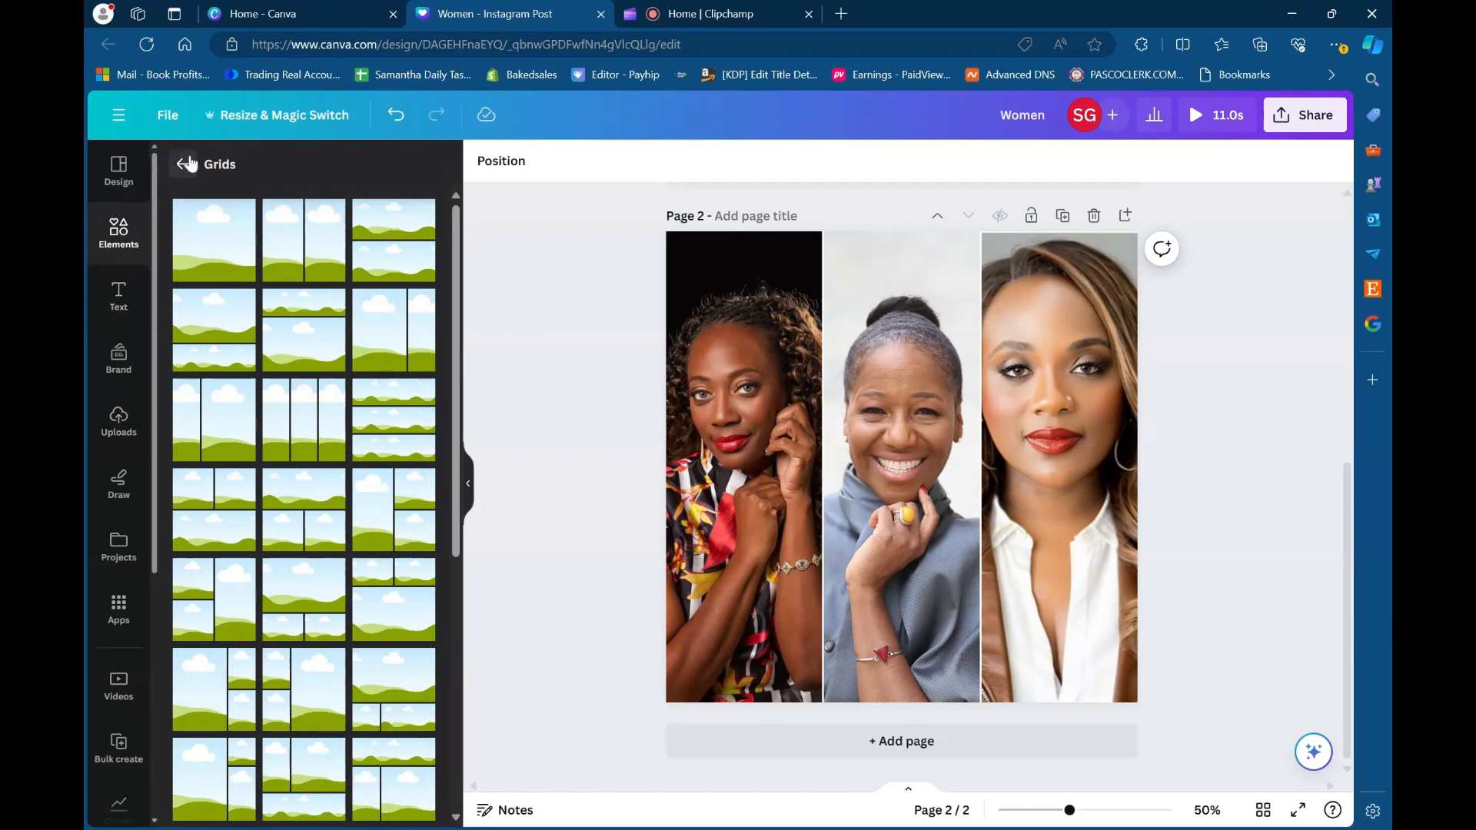
pyautogui.click(185, 162)
pyautogui.click(118, 299)
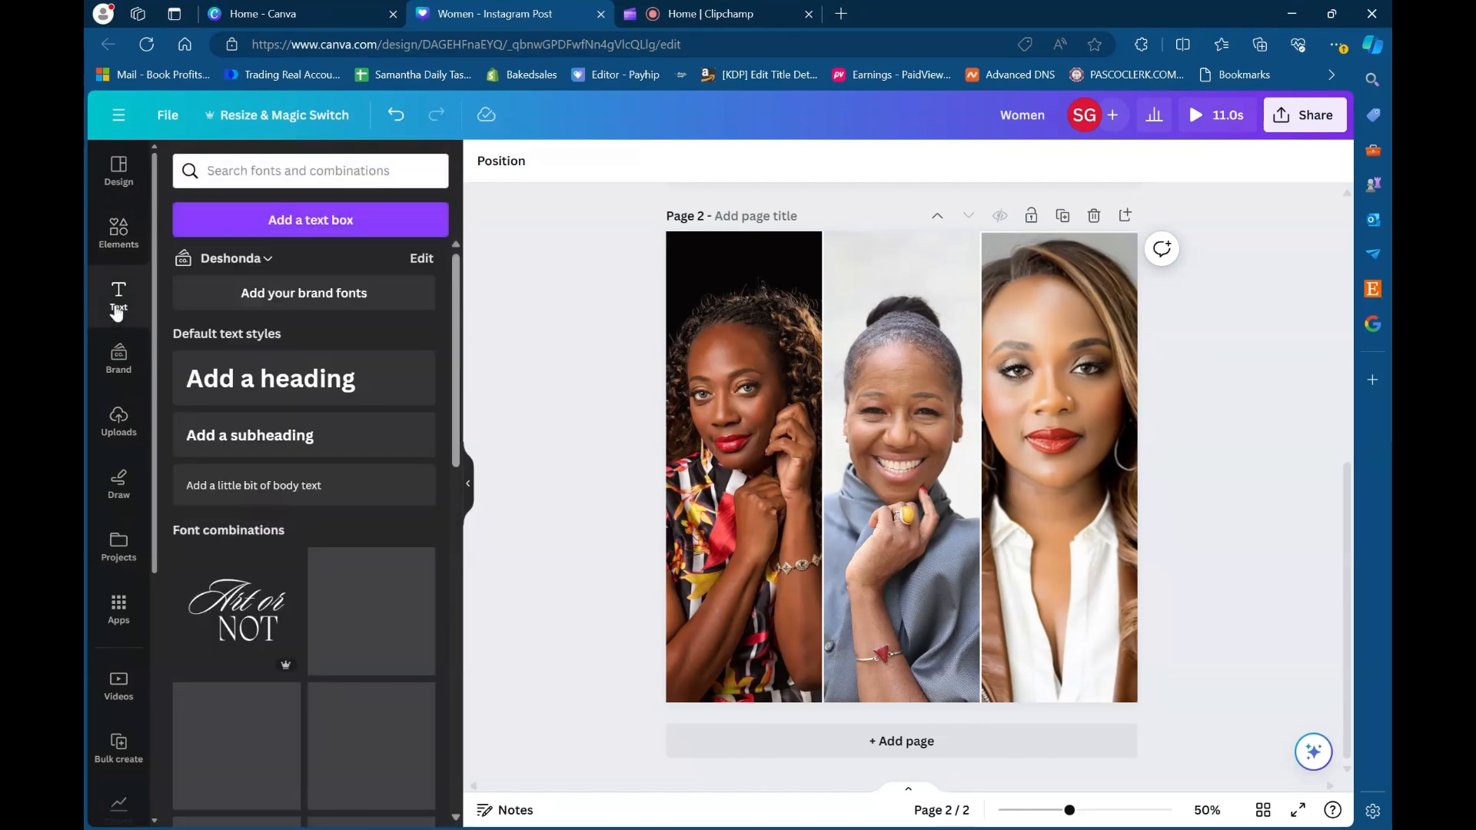
pyautogui.click(1124, 217)
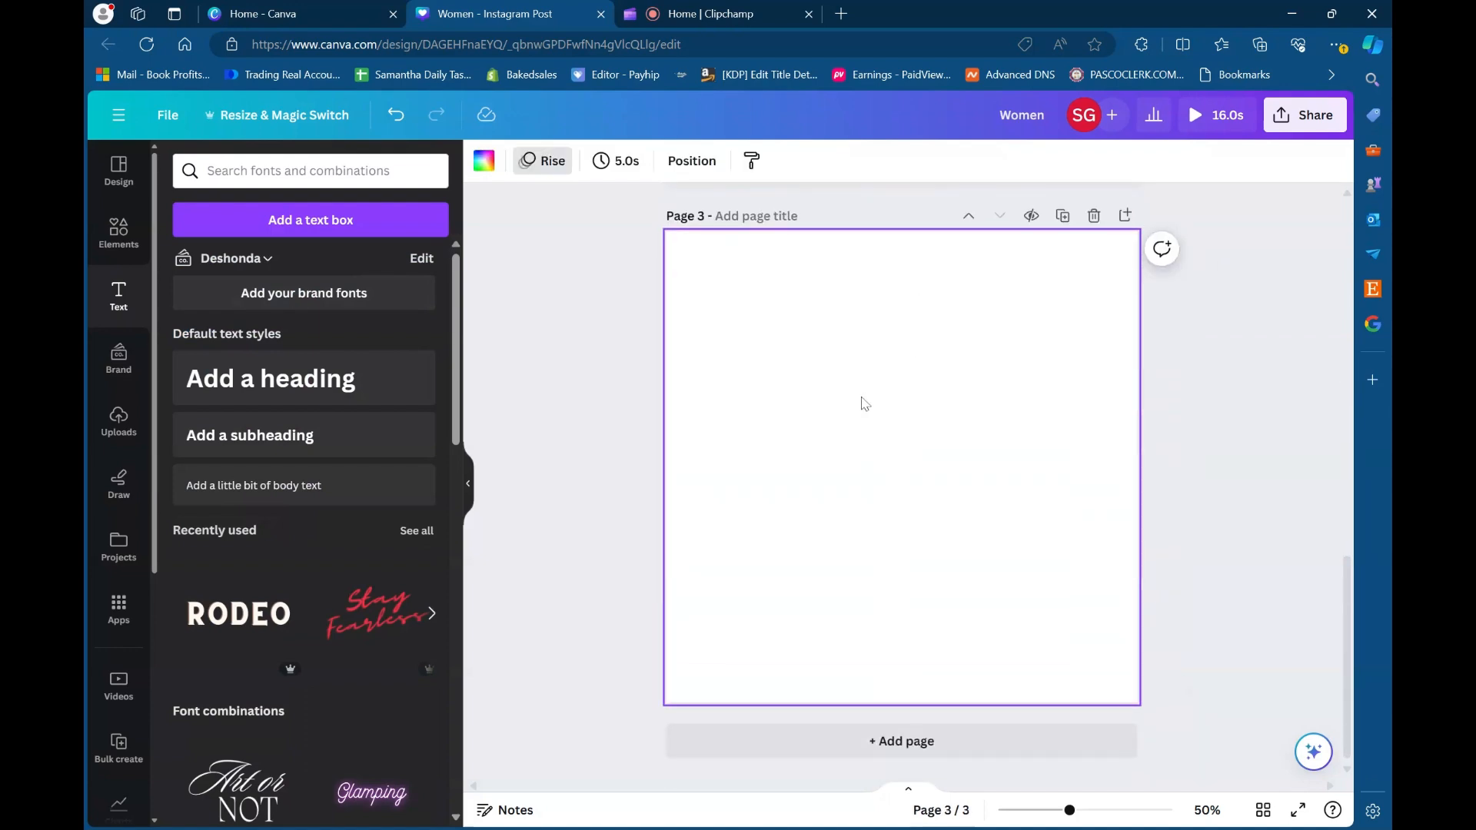
# - Rename the design as Social Media Graphics and return to its first page
pyautogui.scroll(12, 821, 344)
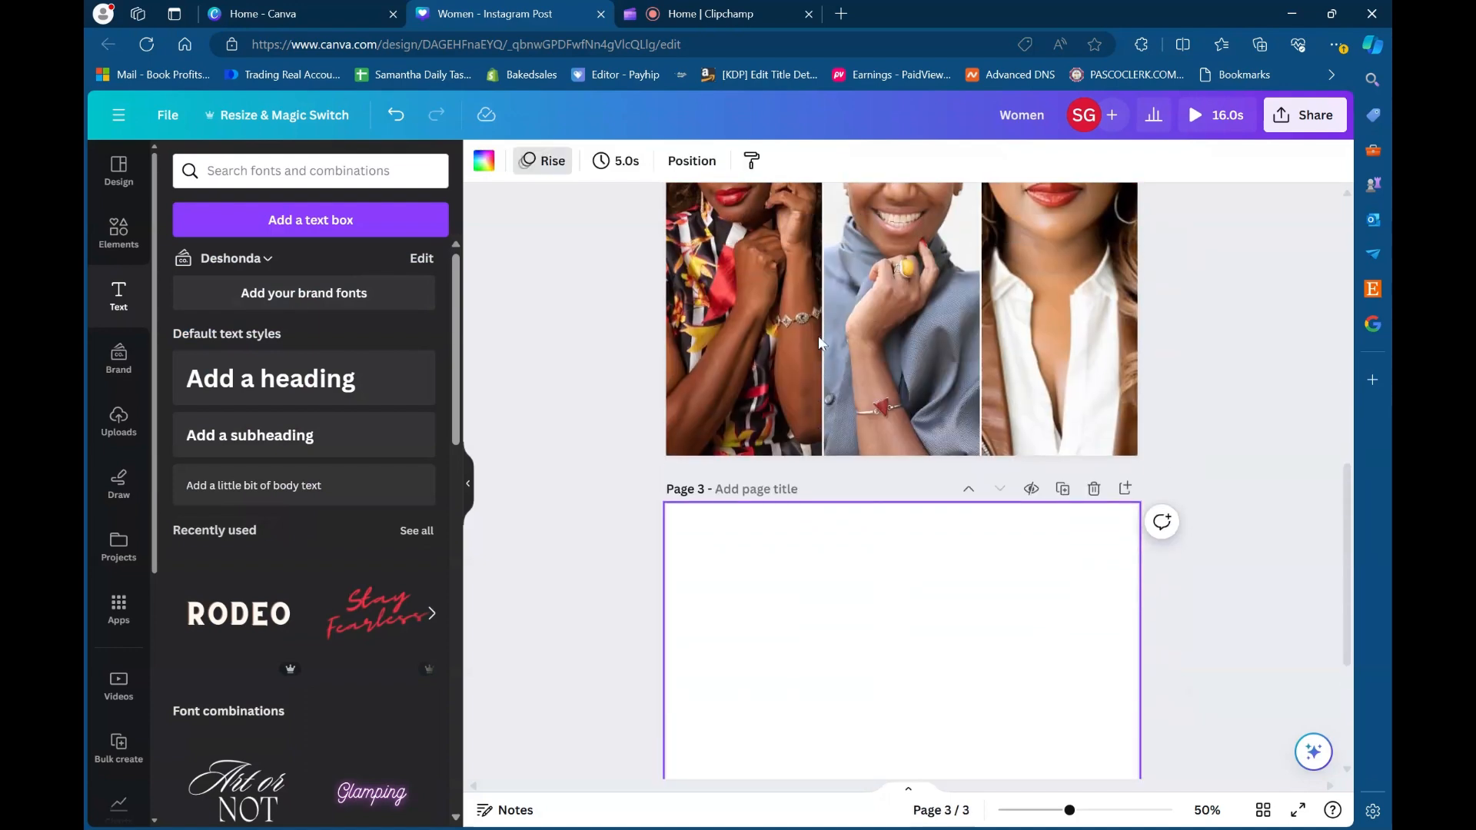
pyautogui.scroll(1, 815, 385)
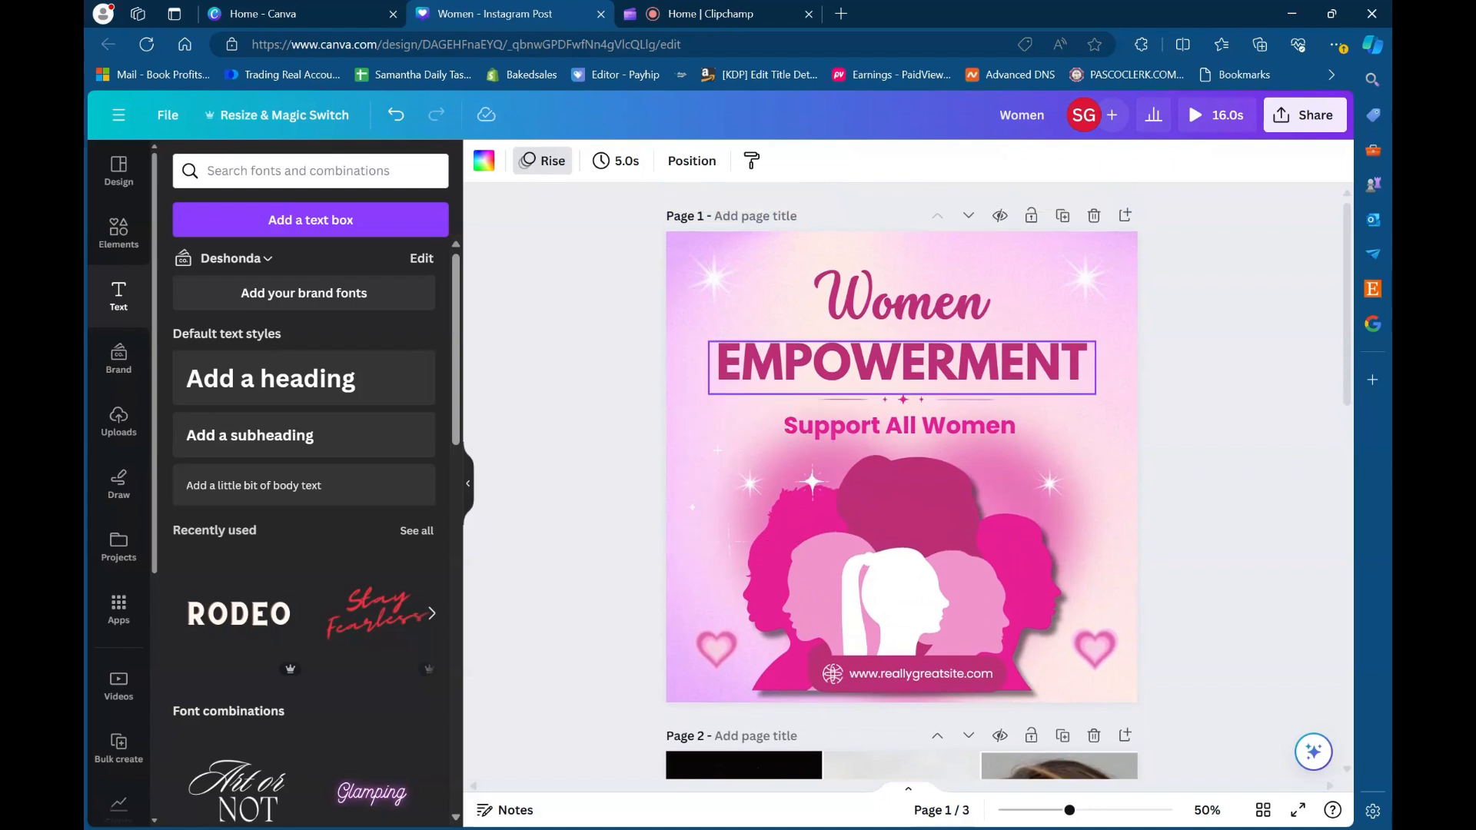
pyautogui.scroll(-5, 809, 299)
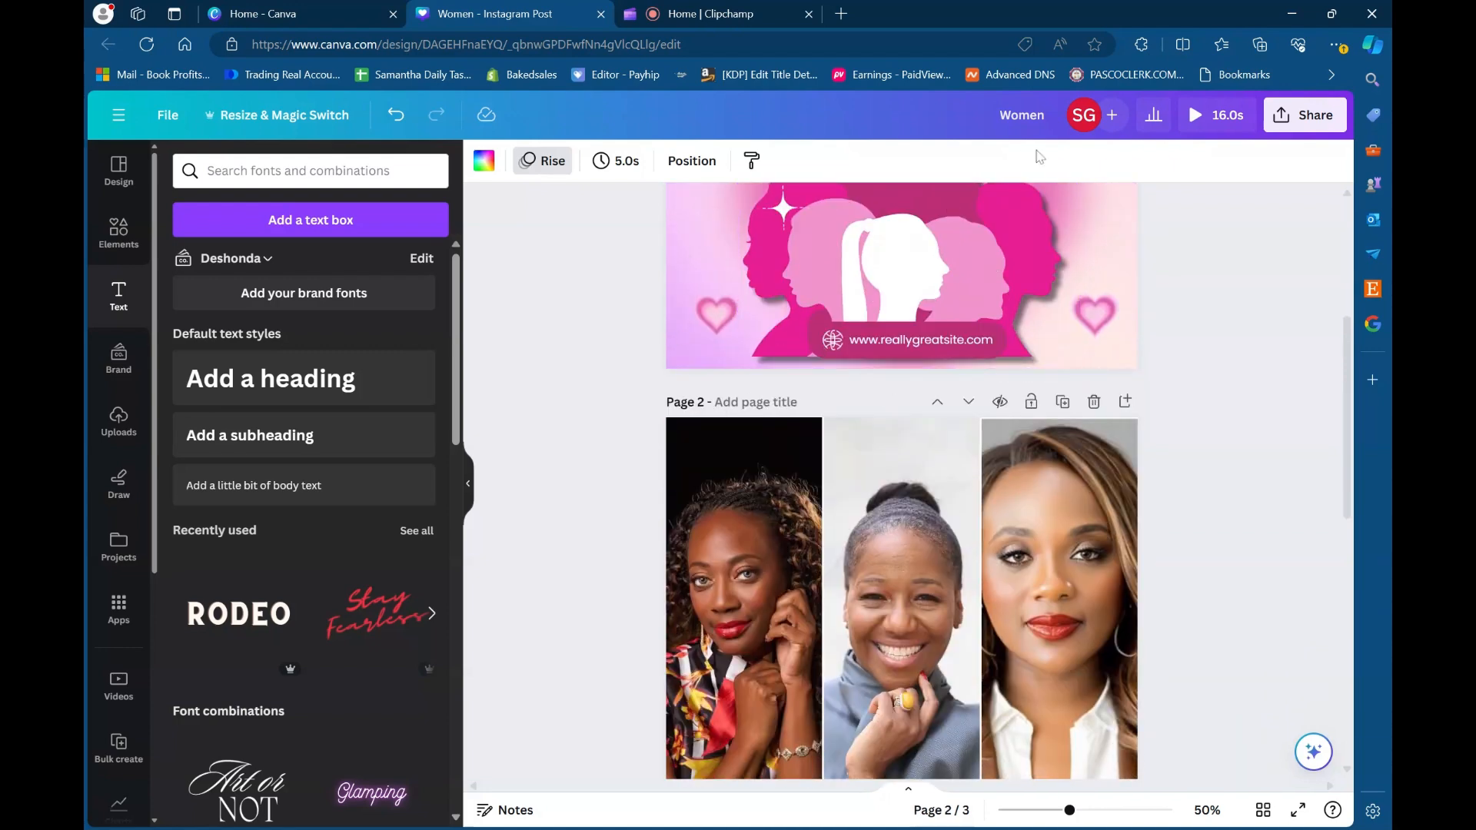
pyautogui.write('Social Me')
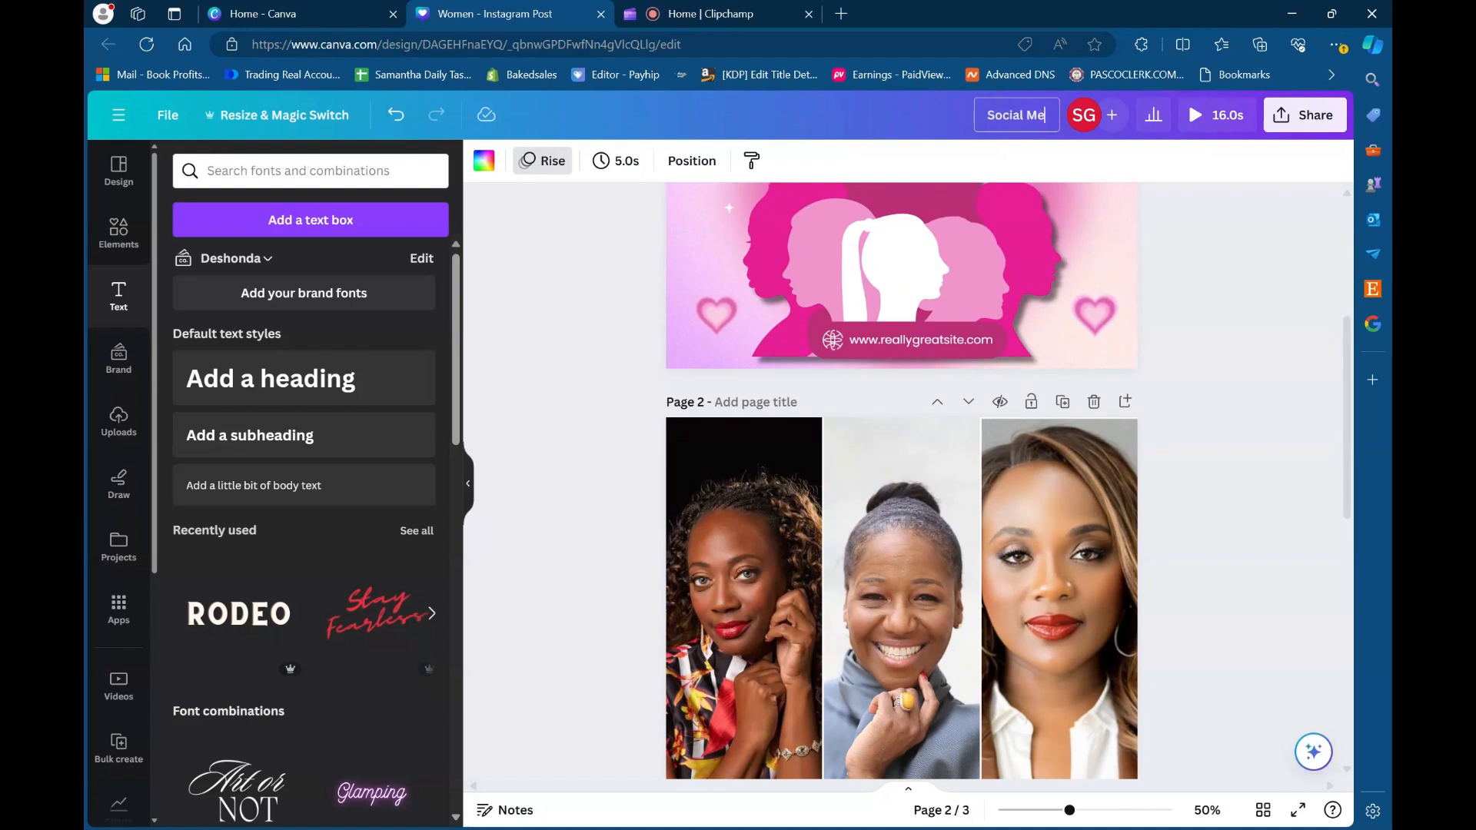
pyautogui.write('dia Graphics')
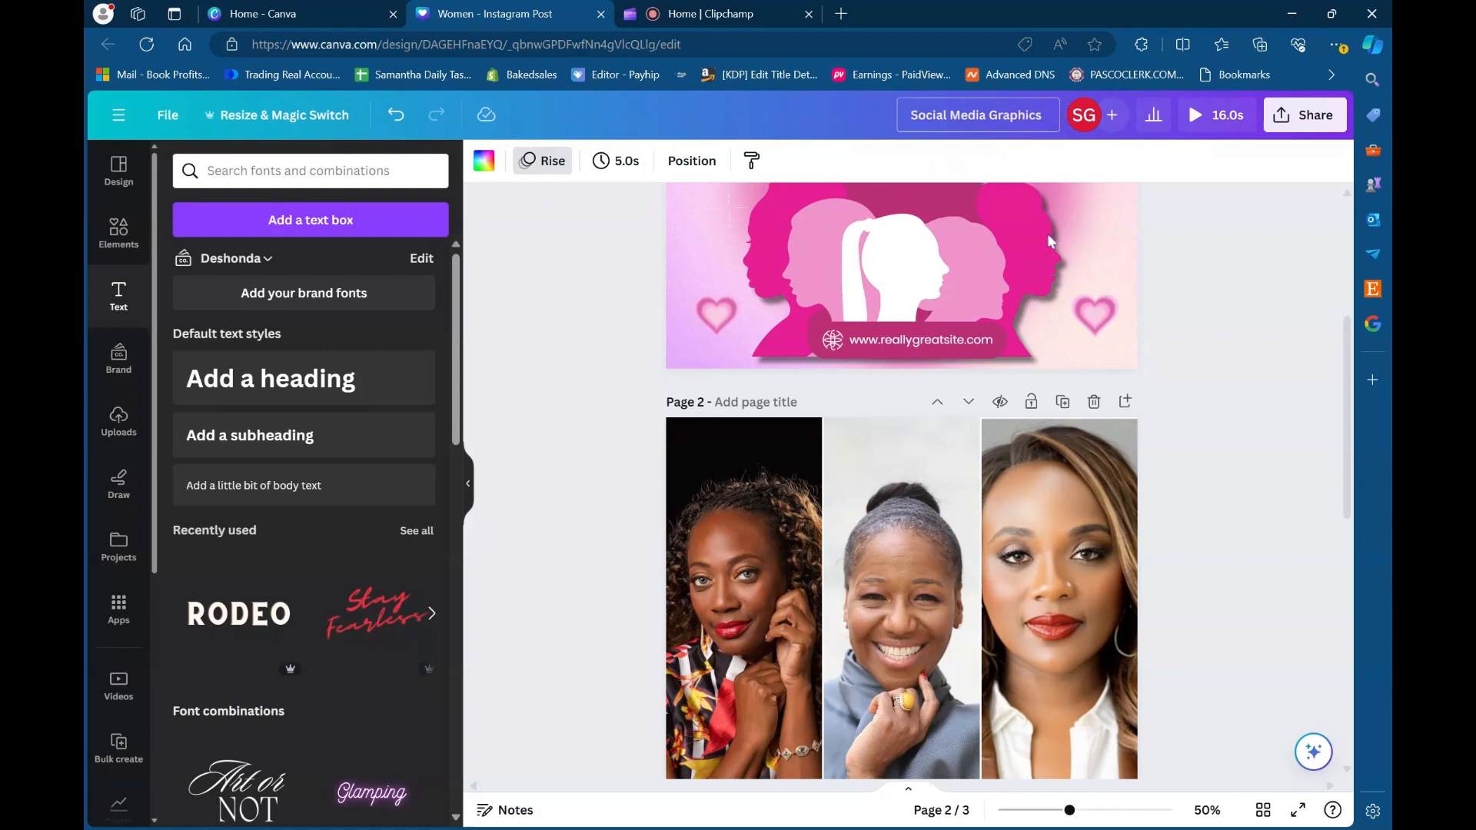
pyautogui.click(1221, 303)
pyautogui.scroll(4, 1219, 303)
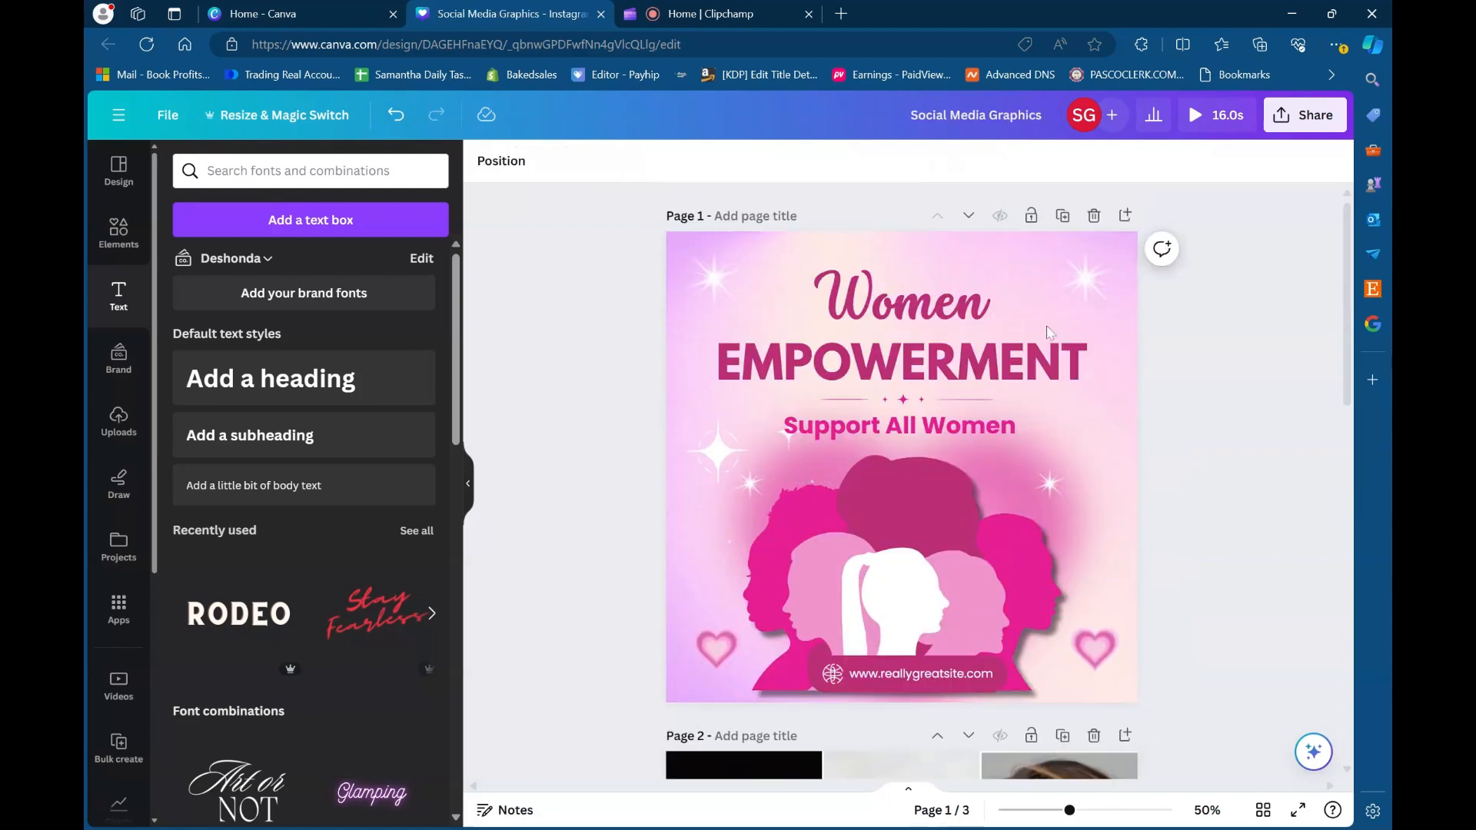
# - Add a plain text box to the blank third page and enlarge its text to about size 47
pyautogui.scroll(-10, 1106, 509)
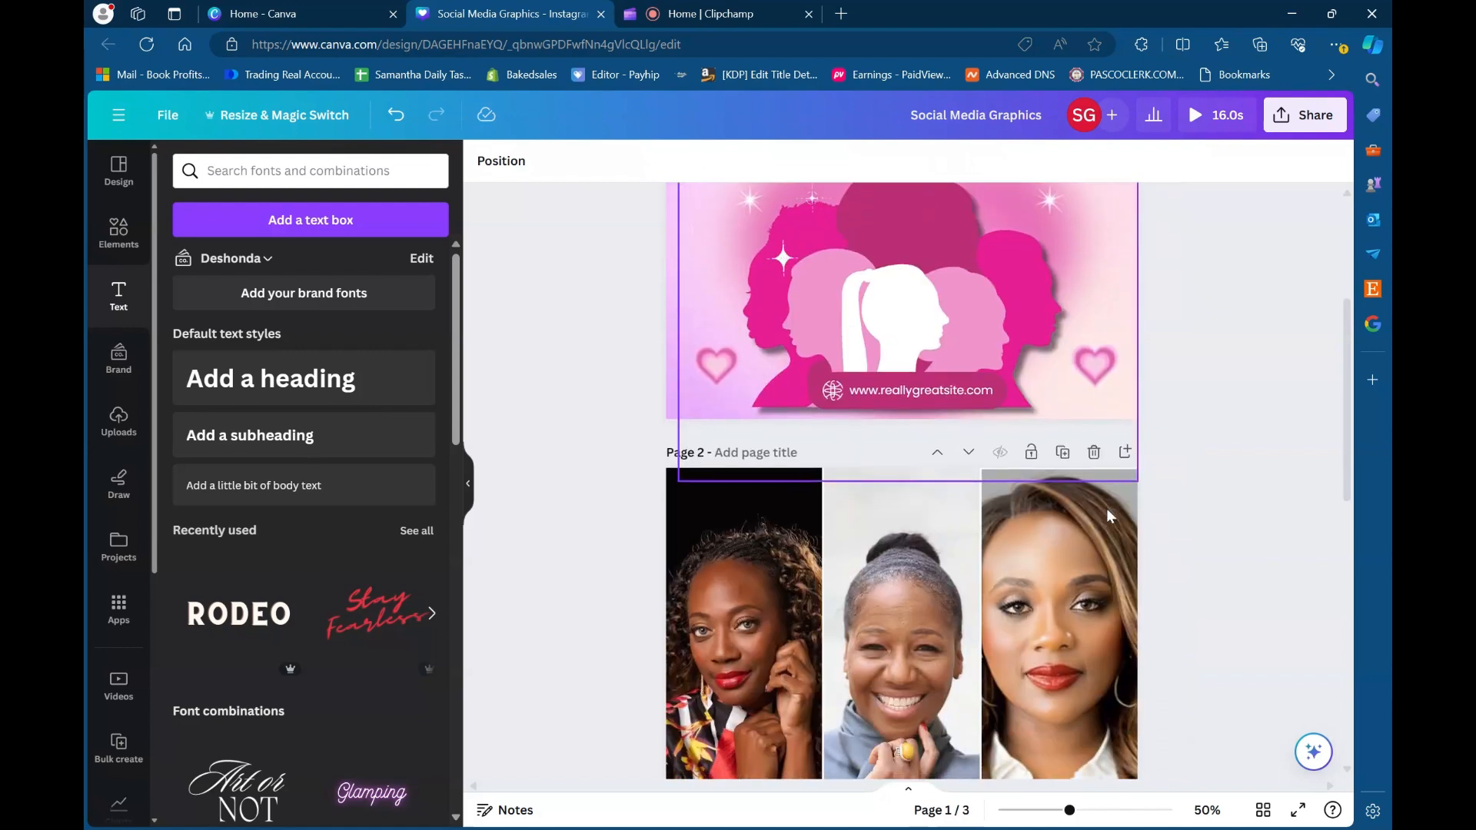
pyautogui.click(822, 513)
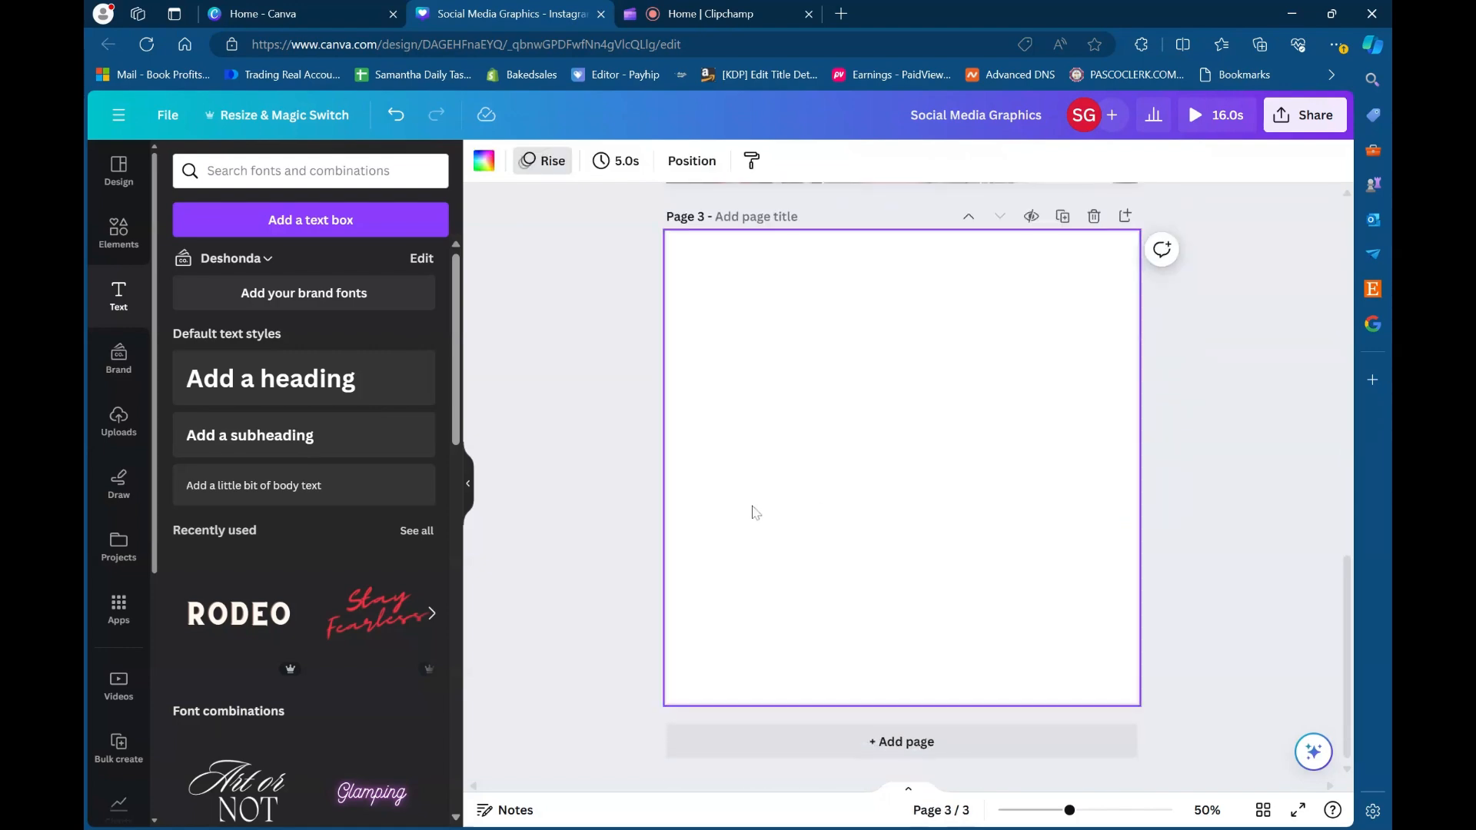
pyautogui.click(324, 220)
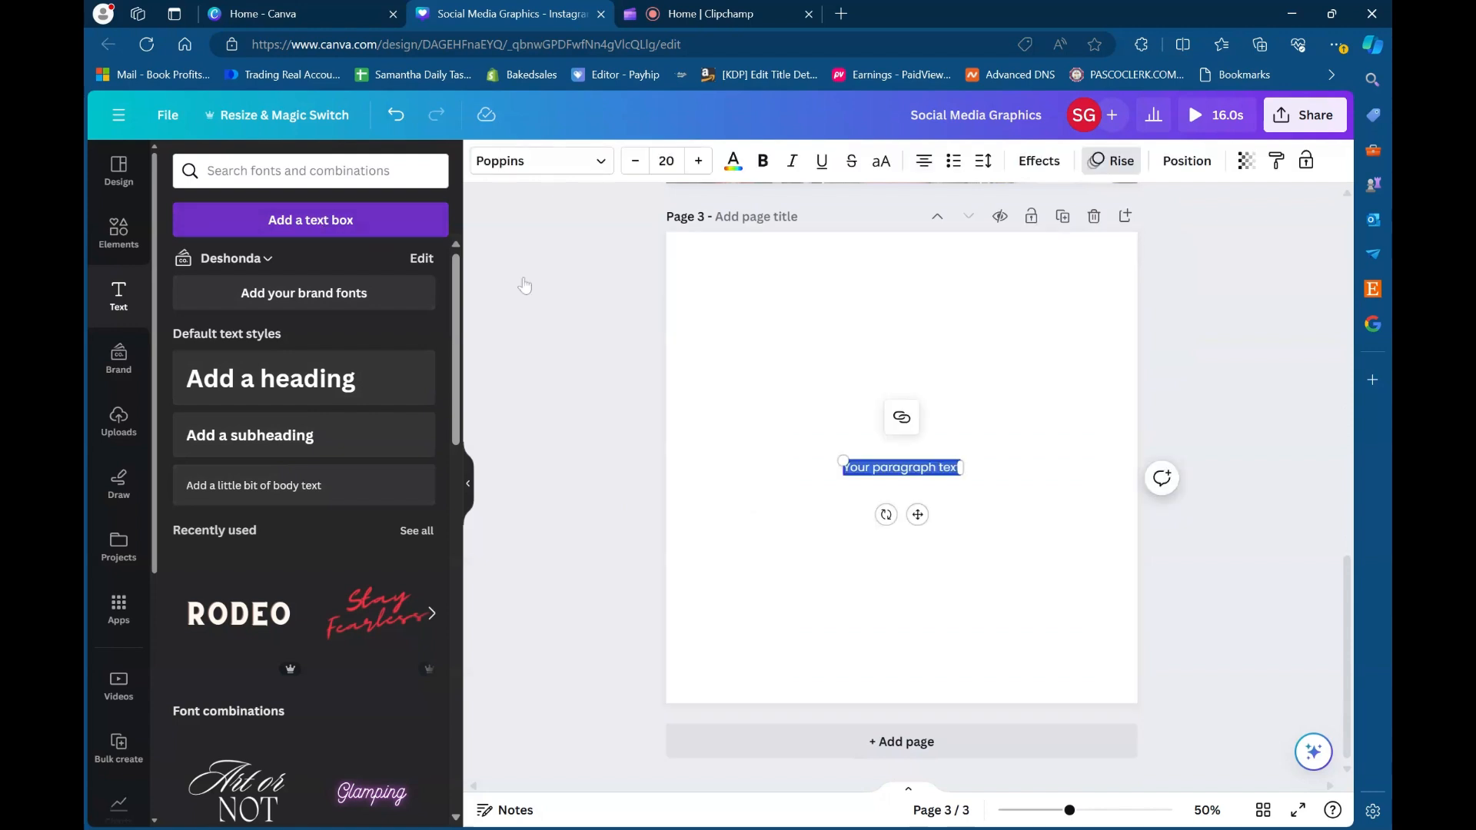
pyautogui.moveTo(844, 461); pyautogui.dragTo(753, 412)
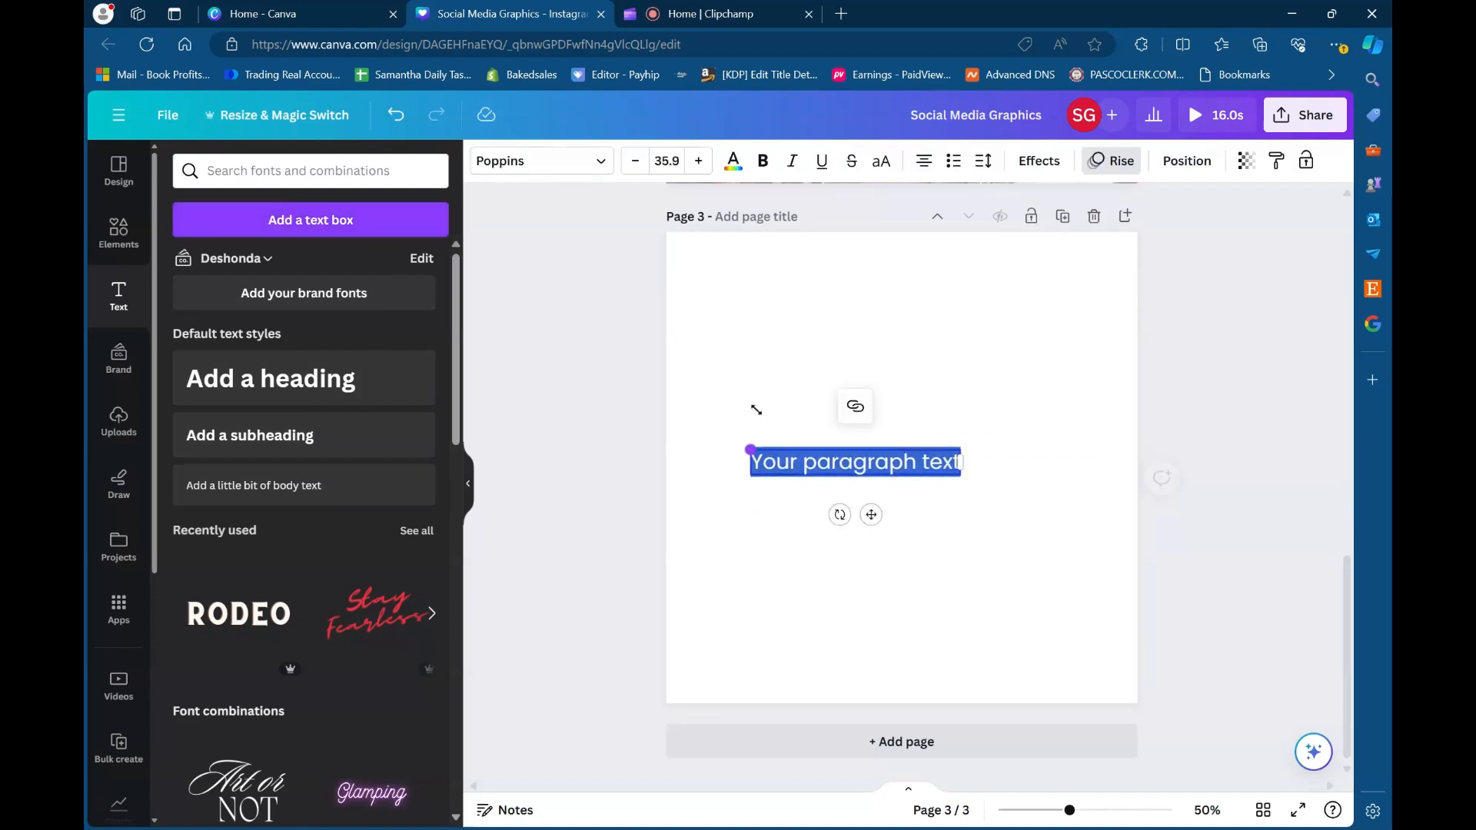
pyautogui.moveTo(985, 489); pyautogui.dragTo(1022, 496)
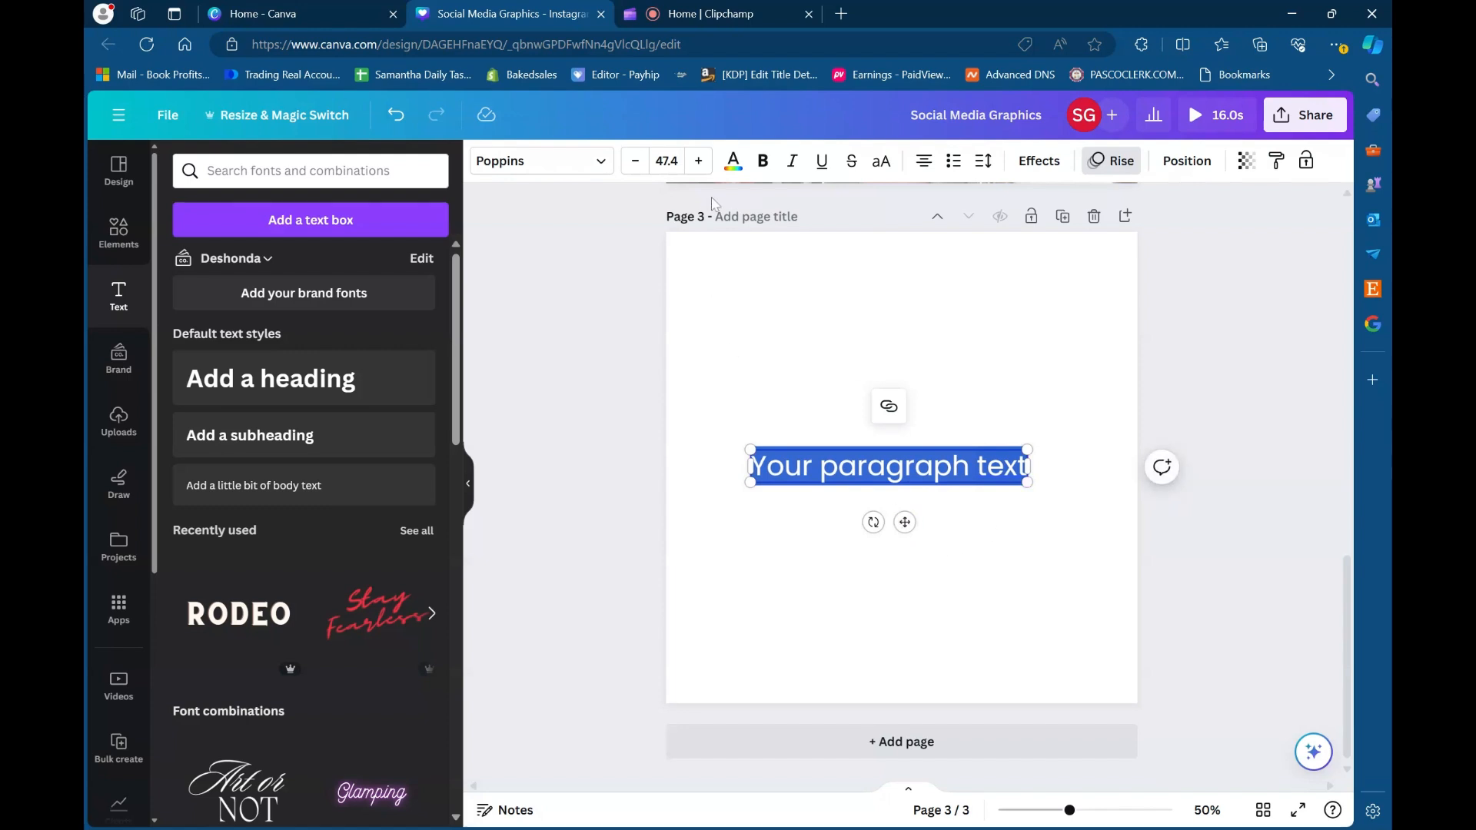
# - Increase the paragraph text's font size to 53.4 and move it to the upper part of the page
pyautogui.click(698, 161)
pyautogui.click(698, 161)
pyautogui.click(698, 161)
pyautogui.click(698, 161)
pyautogui.click(698, 161)
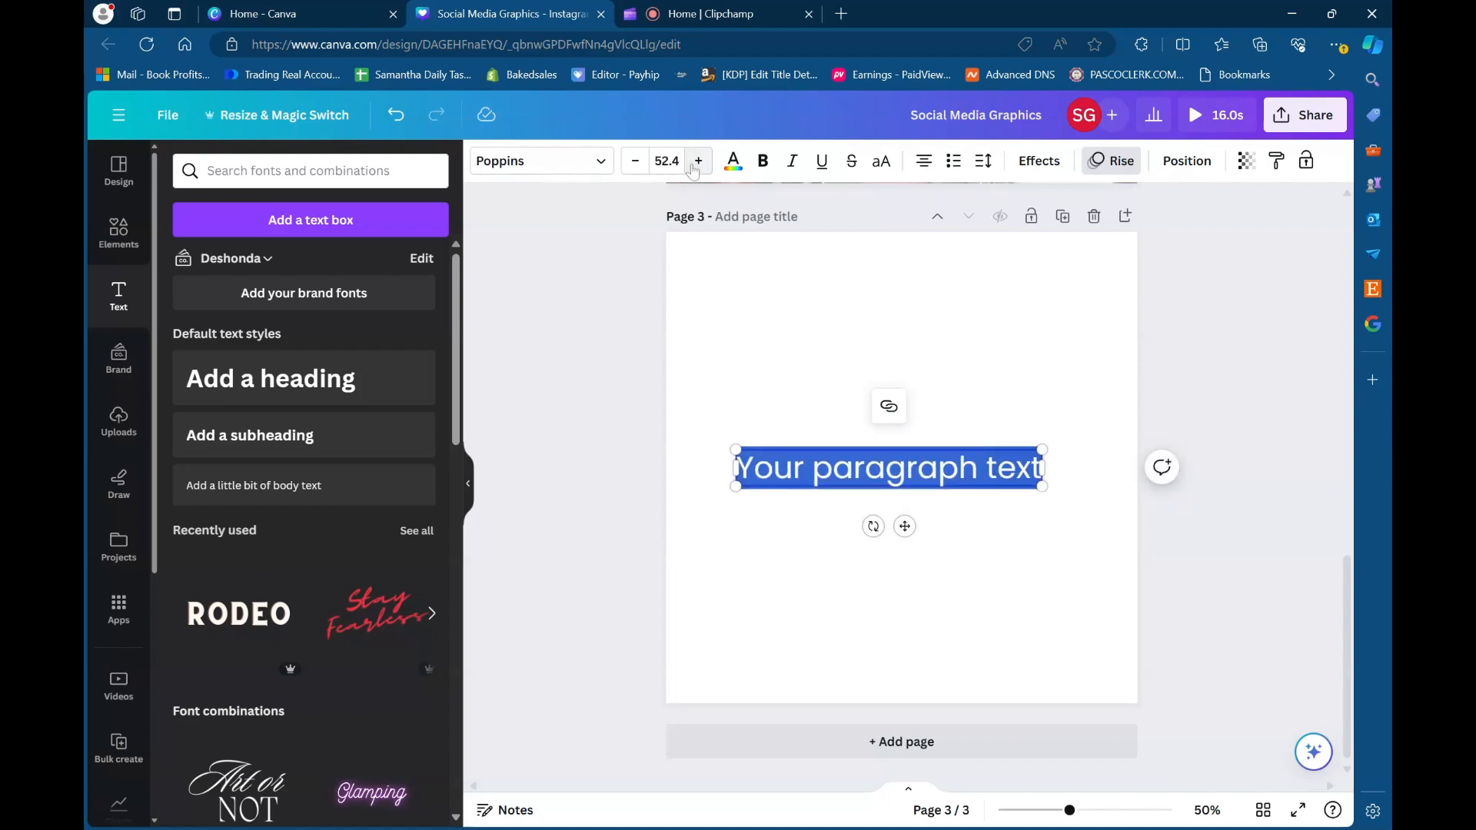
pyautogui.click(697, 162)
pyautogui.moveTo(915, 529); pyautogui.dragTo(927, 358)
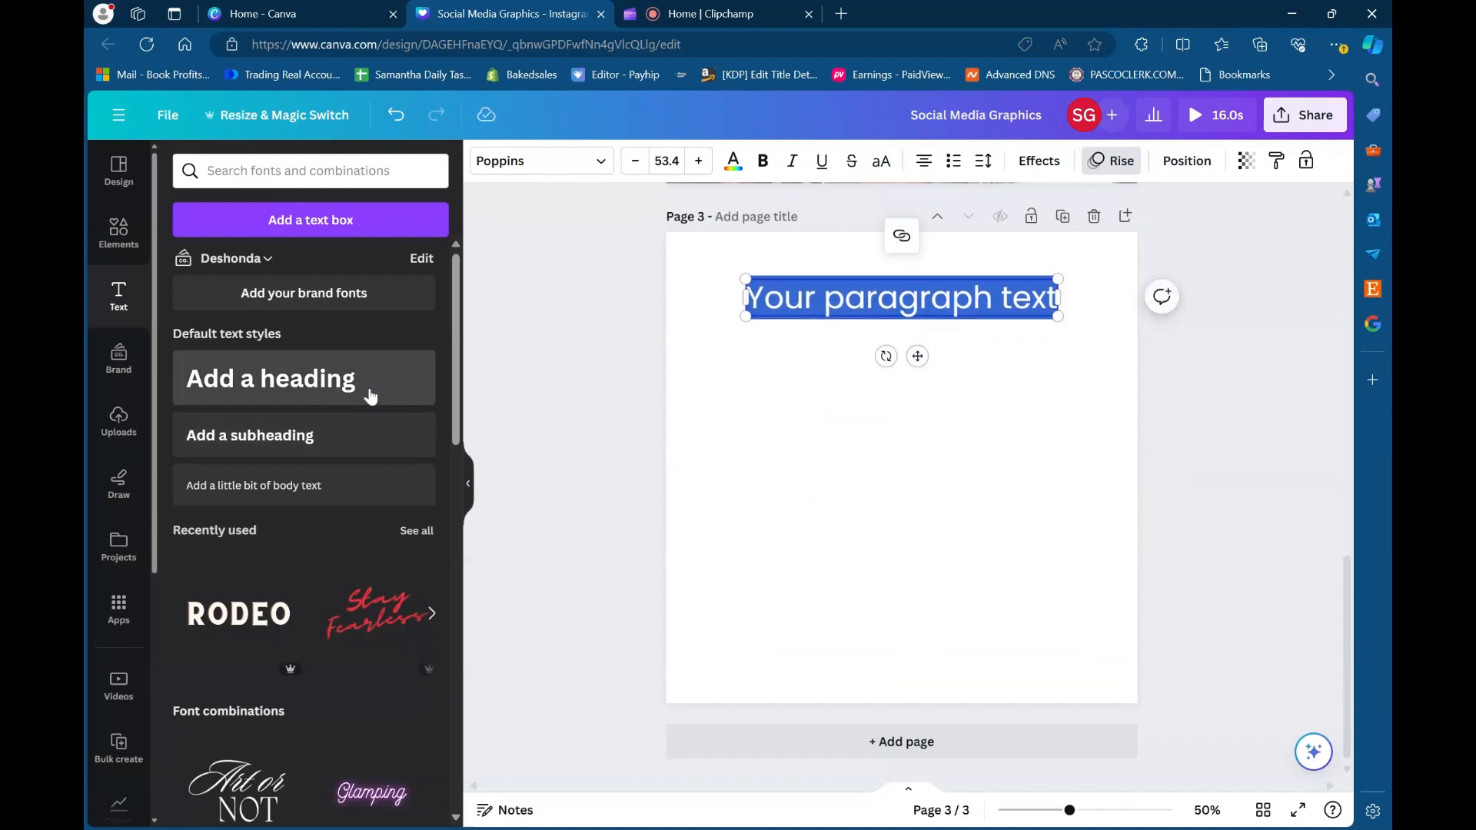
# - Add a default-style heading and position it centred just below the paragraph text
pyautogui.click(311, 383)
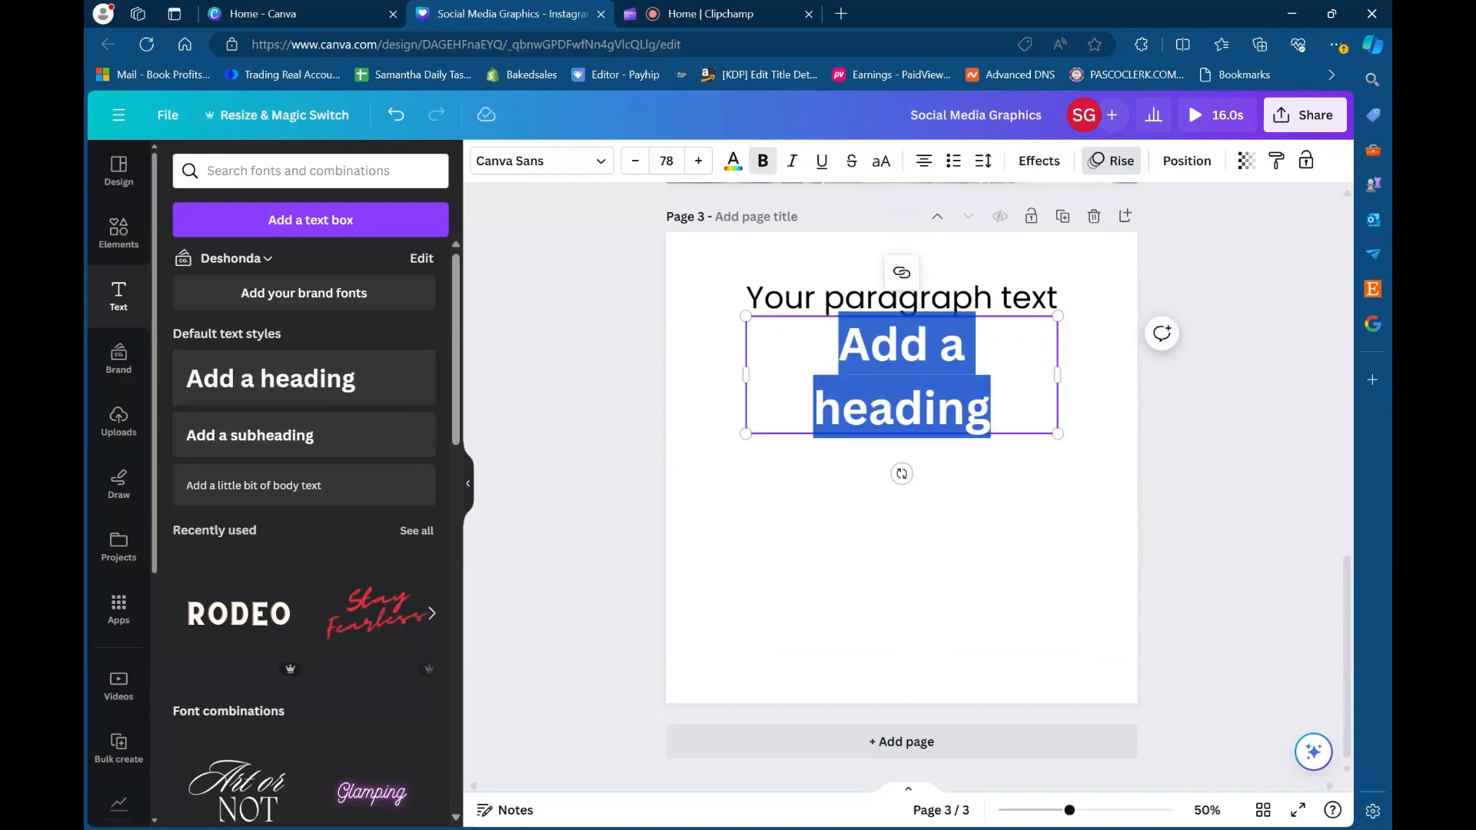
pyautogui.click(1054, 511)
pyautogui.moveTo(928, 398); pyautogui.dragTo(921, 419)
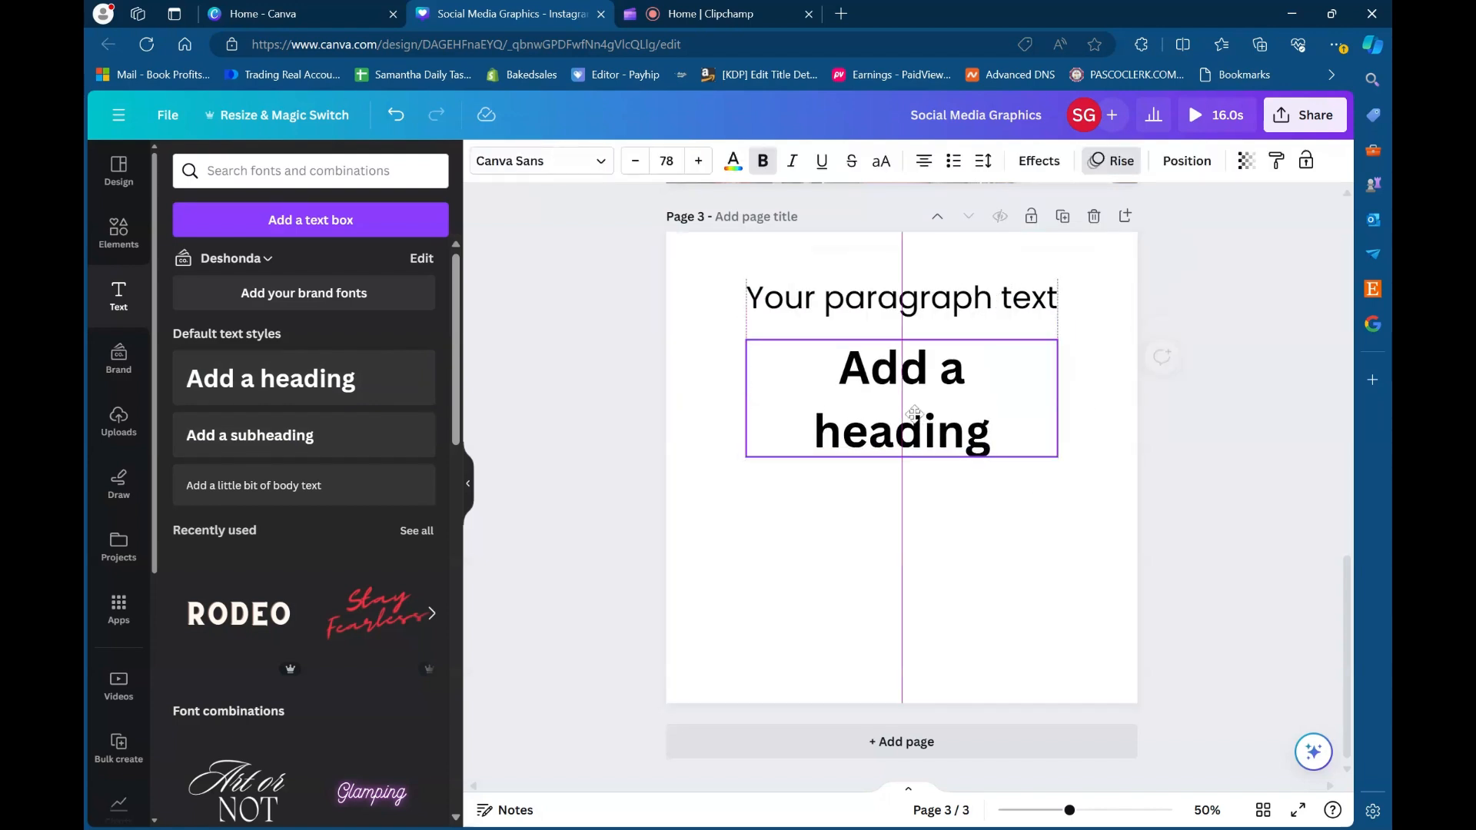
# - Add a default subheading below the heading and a line of body text beneath the subheading
pyautogui.click(312, 449)
pyautogui.moveTo(917, 528); pyautogui.dragTo(909, 561)
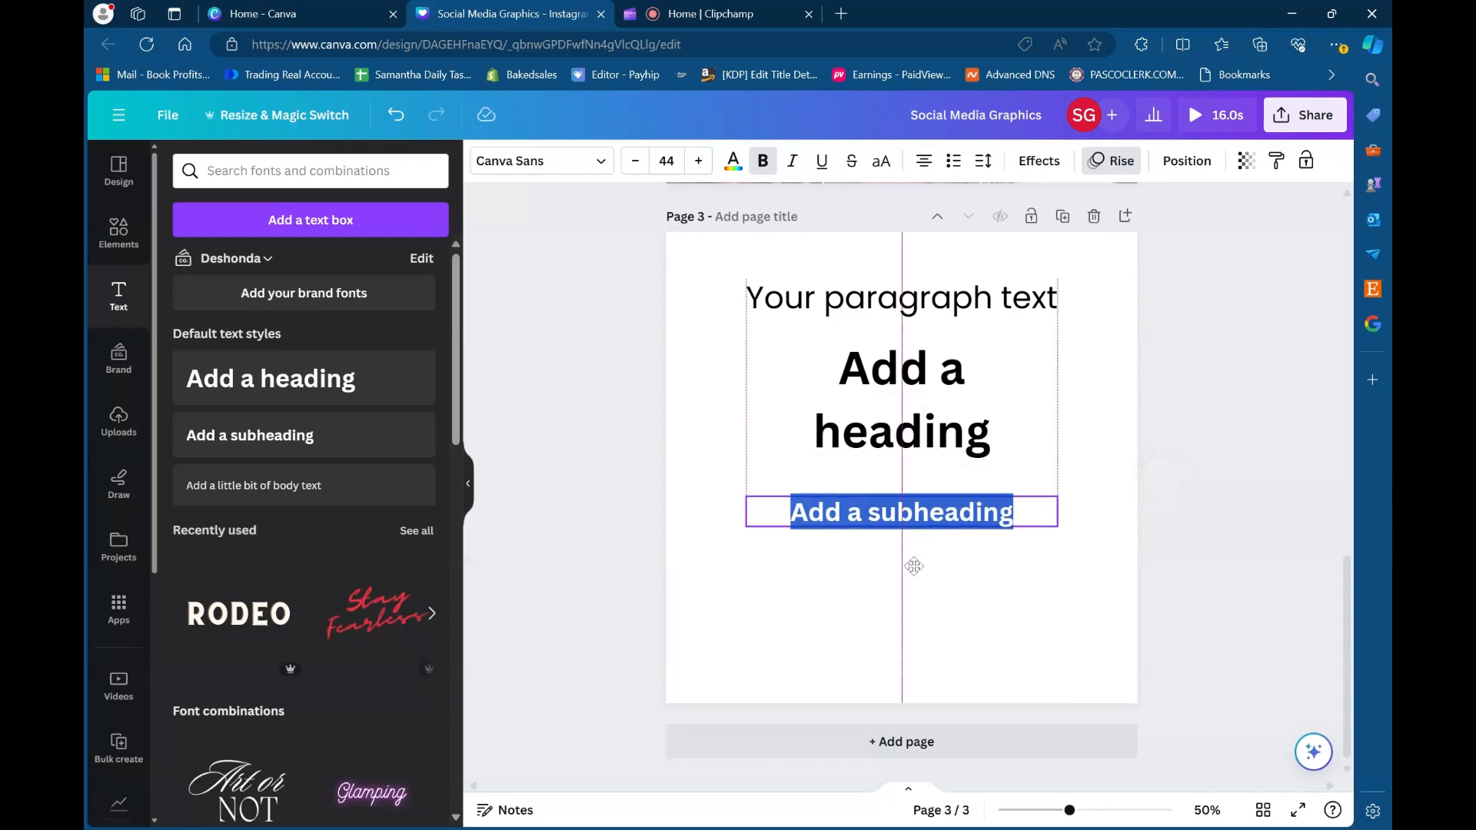
pyautogui.click(312, 502)
pyautogui.moveTo(909, 582); pyautogui.dragTo(917, 616)
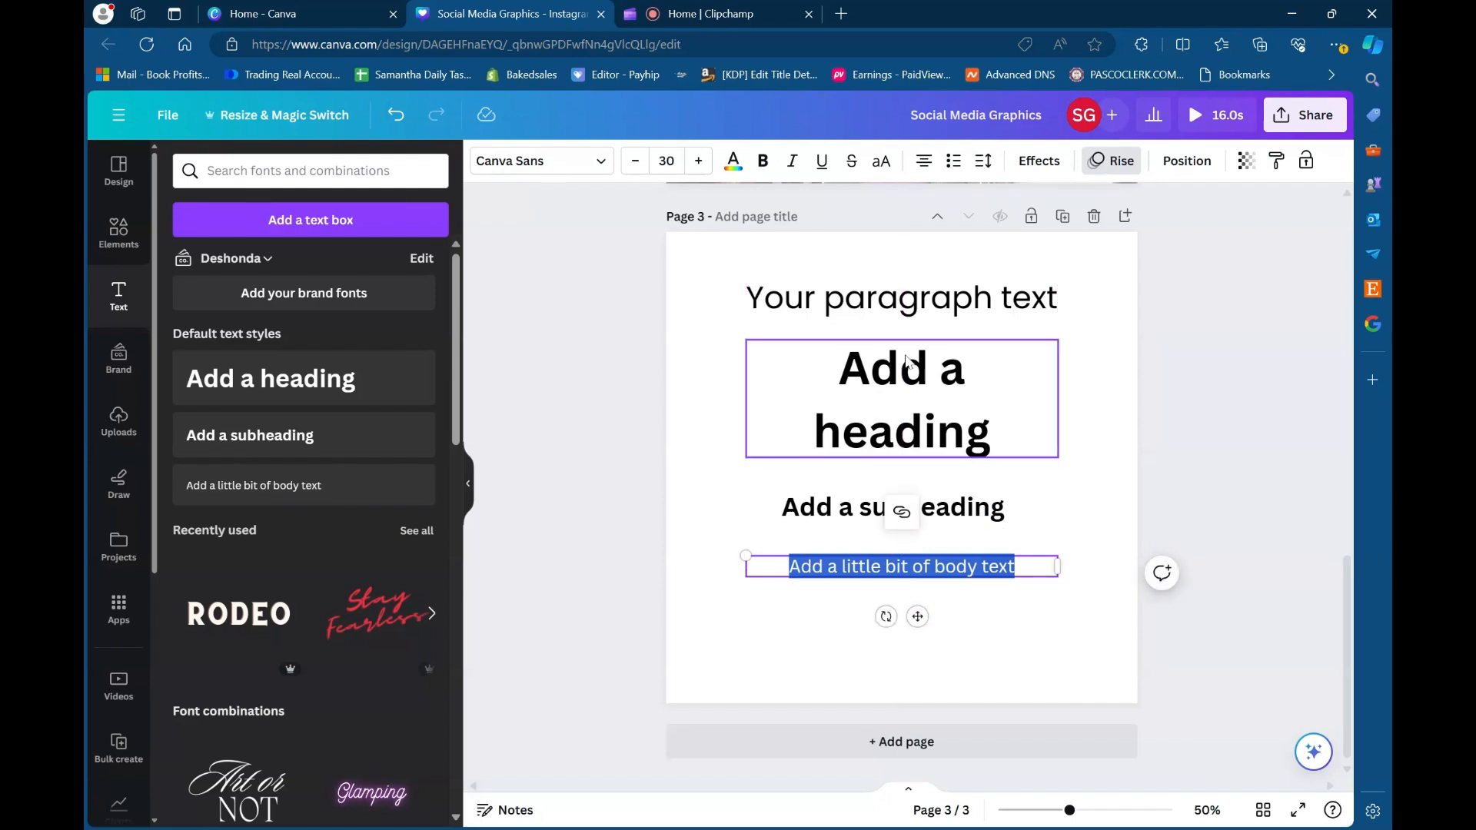
# - Try League Spartan on the heading and settle on Archivo Black as its font
pyautogui.click(923, 313)
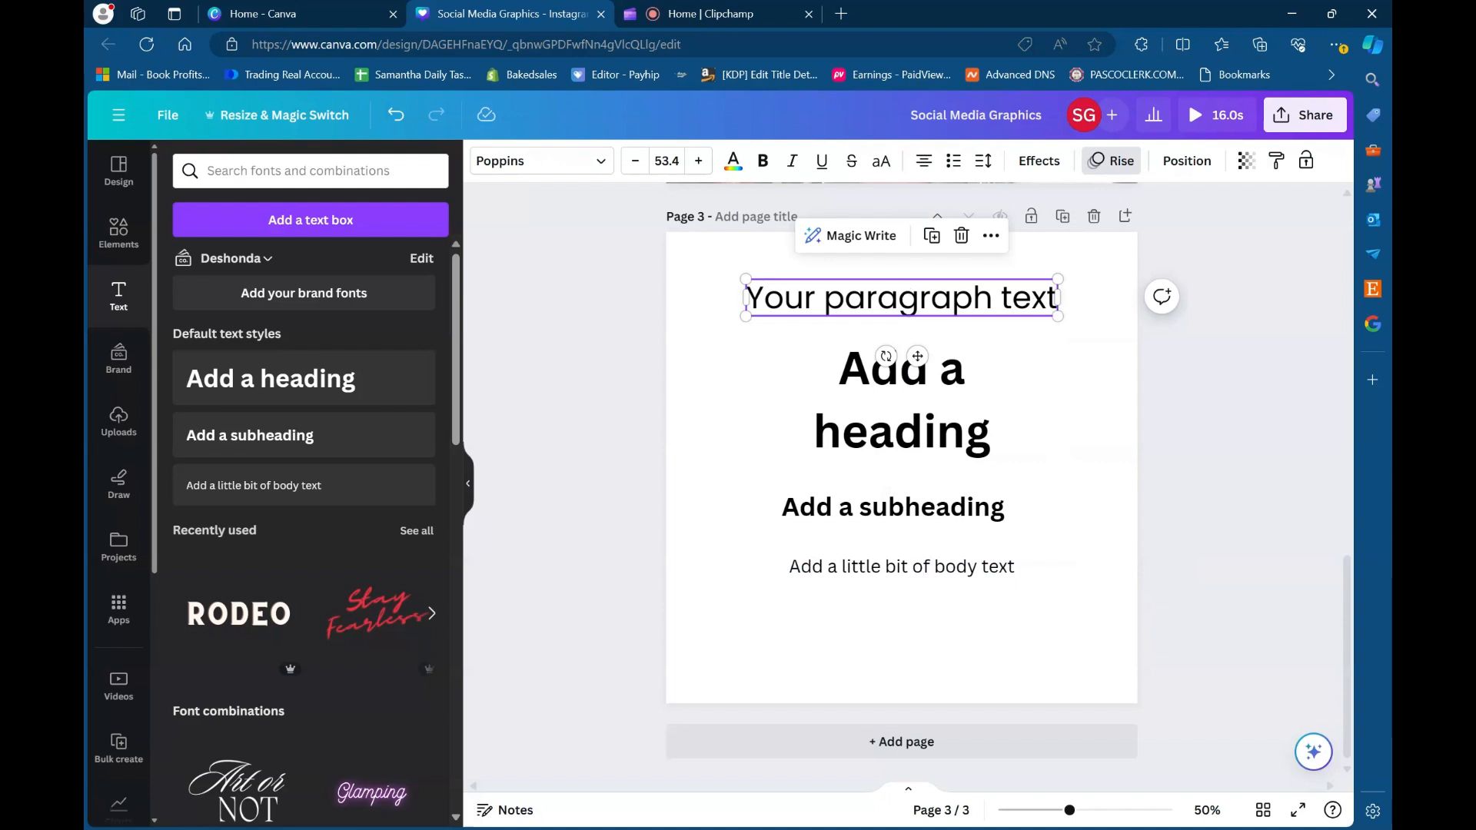
pyautogui.click(951, 431)
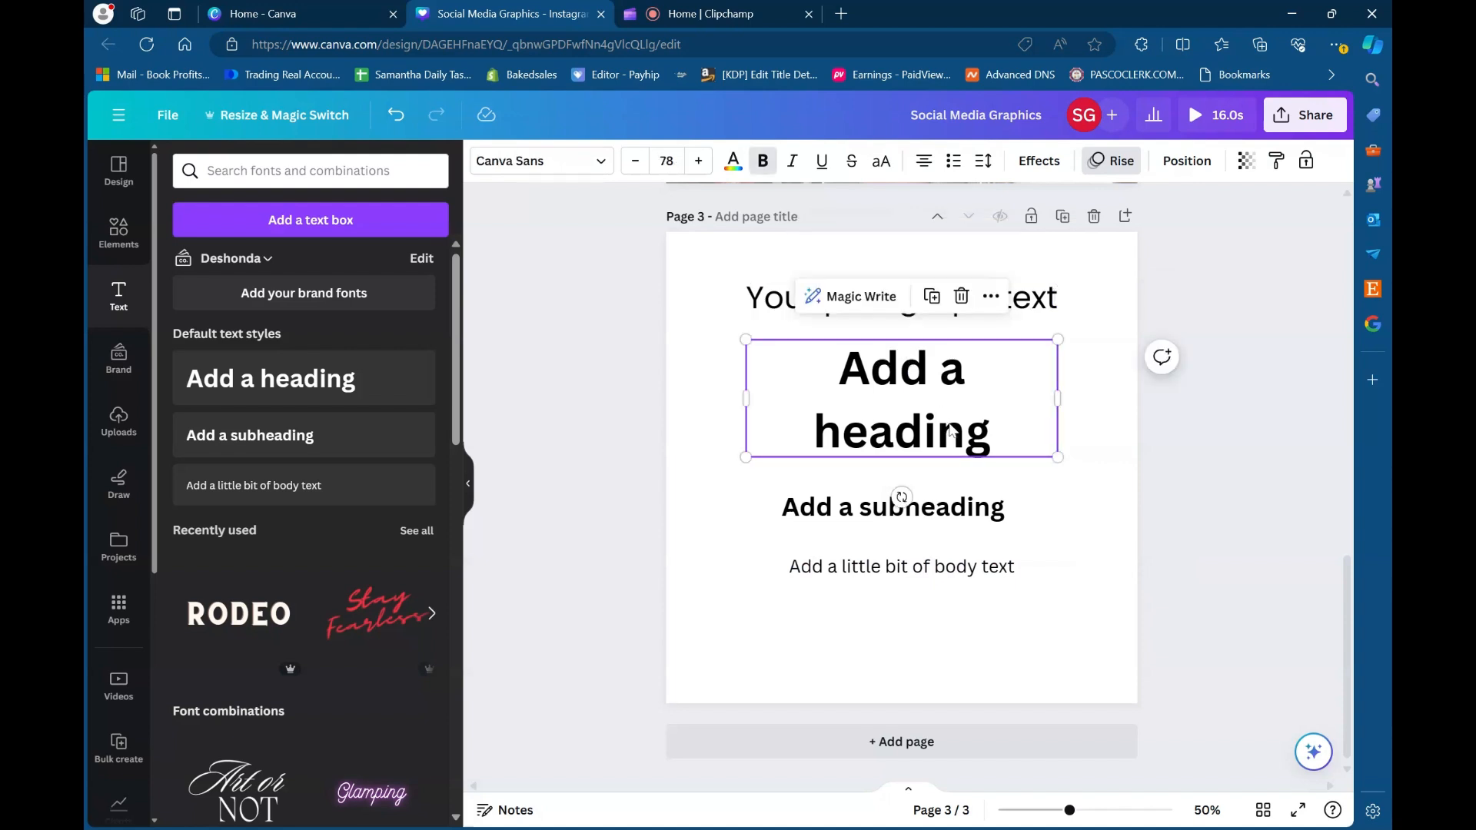
pyautogui.doubleClick(1007, 413)
pyautogui.click(566, 170)
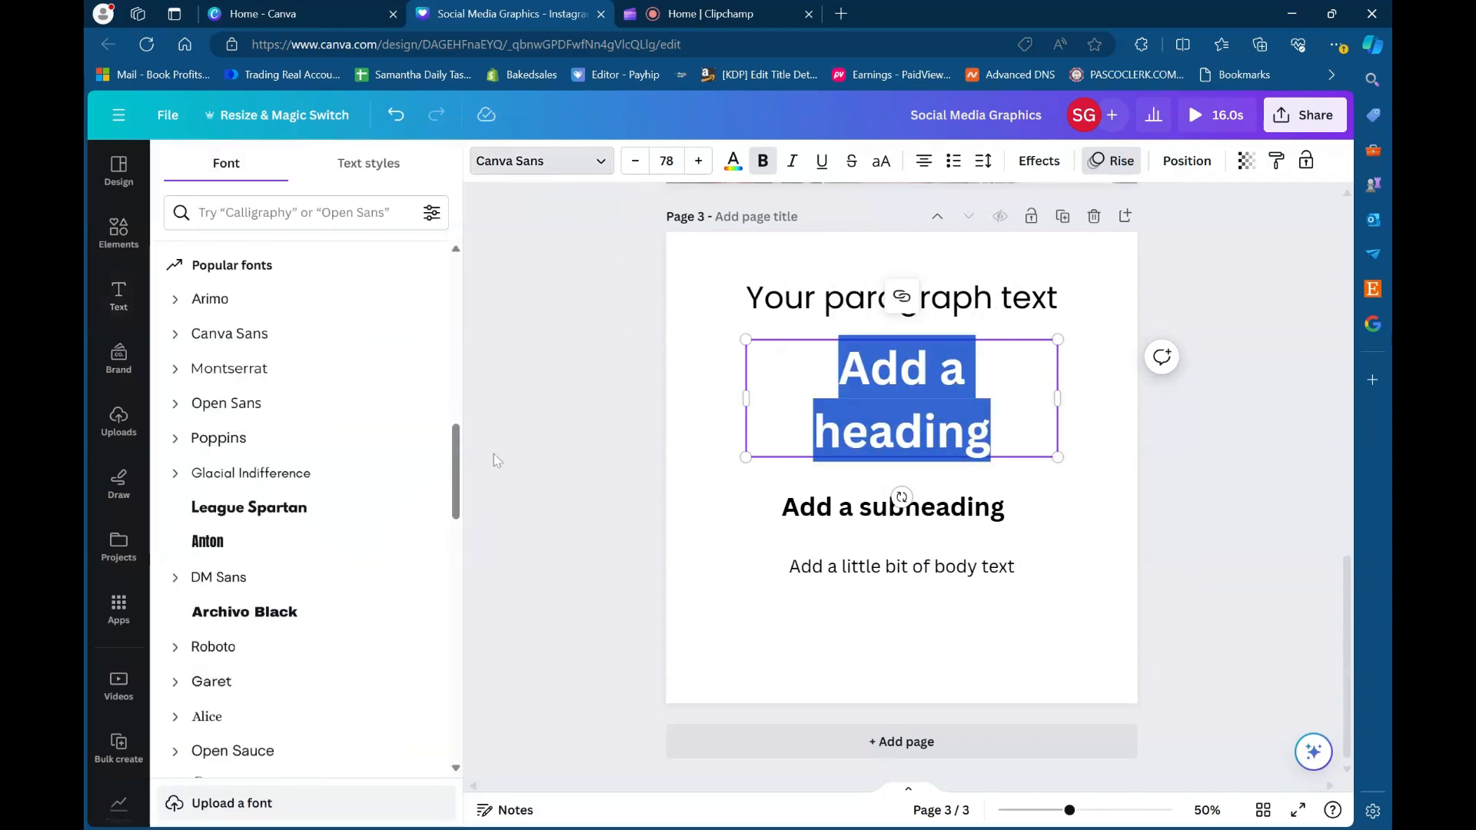
pyautogui.click(333, 508)
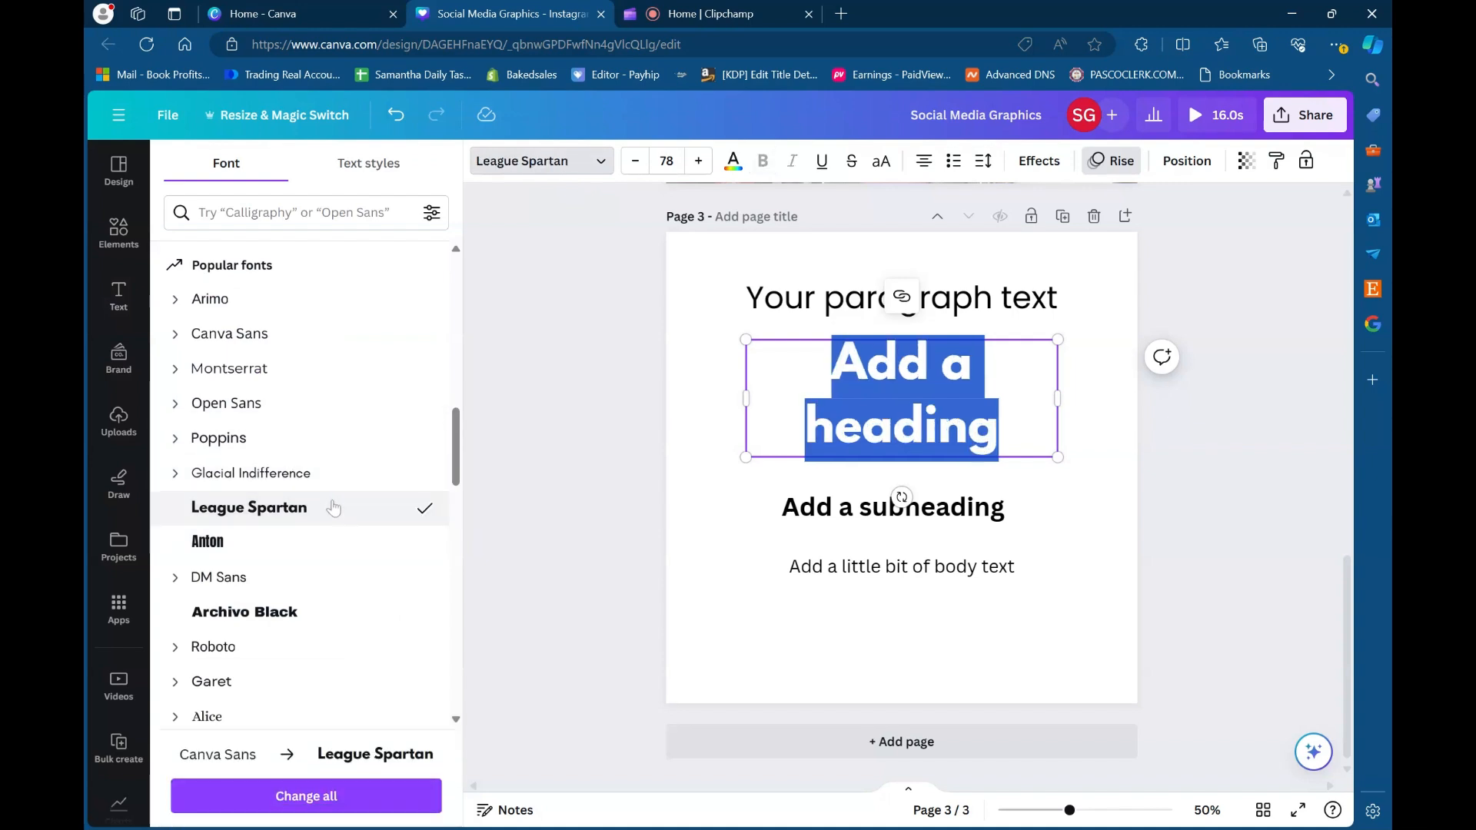
pyautogui.click(329, 613)
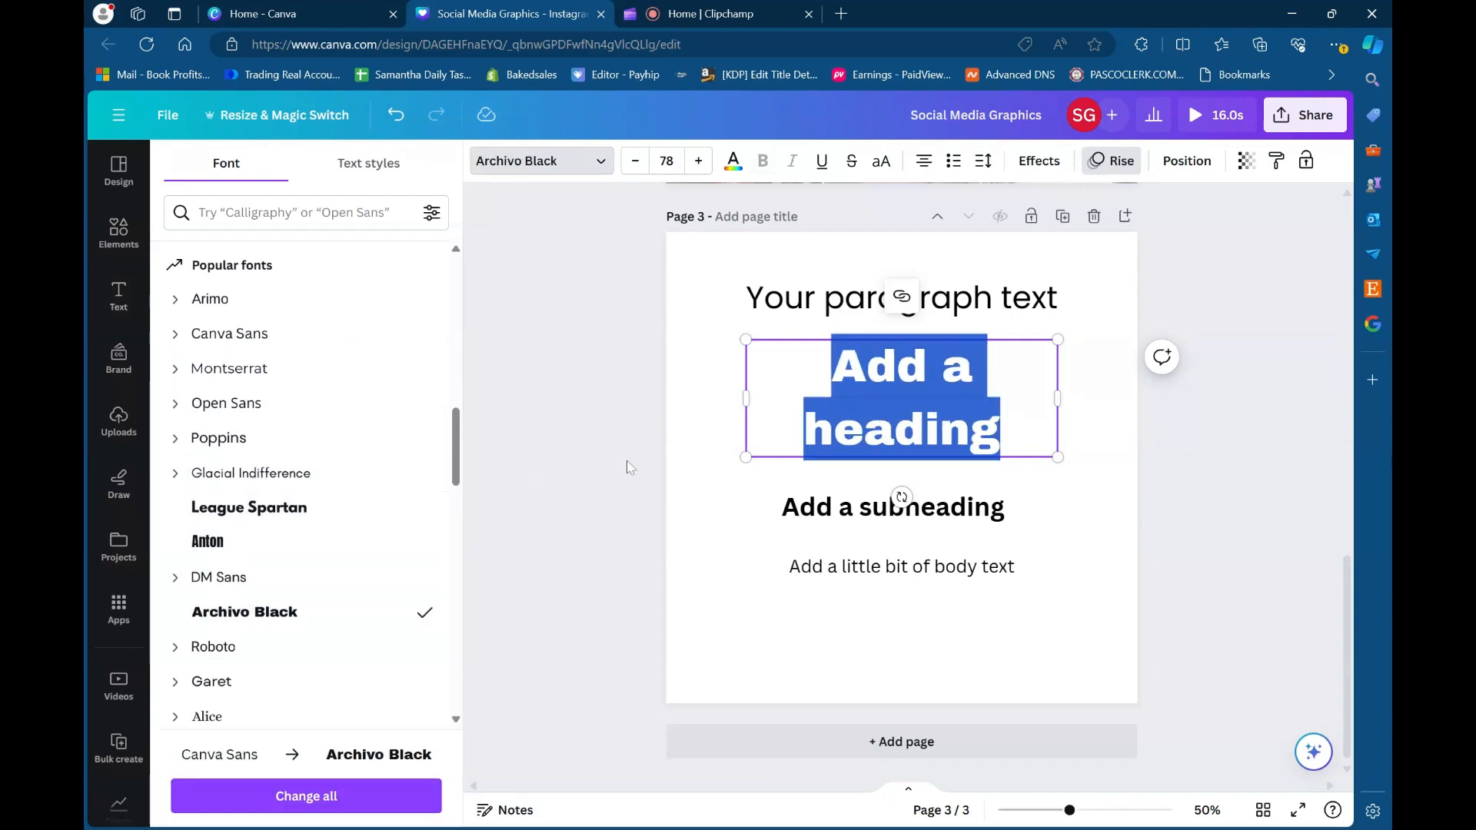
pyautogui.click(627, 466)
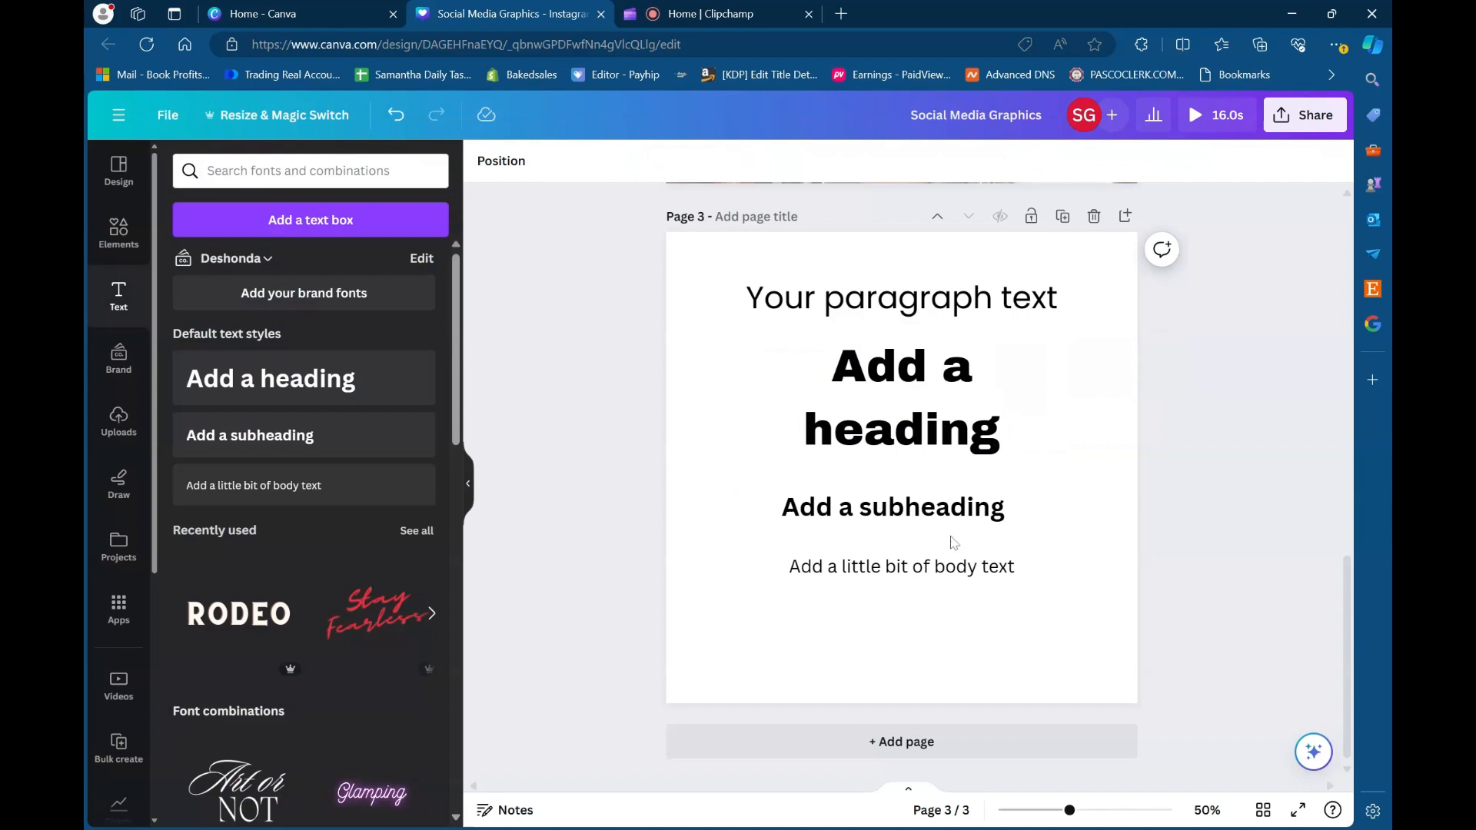
# - Try League Spartan on the subheading and change its font to Archivo Black to match the heading
pyautogui.click(927, 519)
pyautogui.click(538, 161)
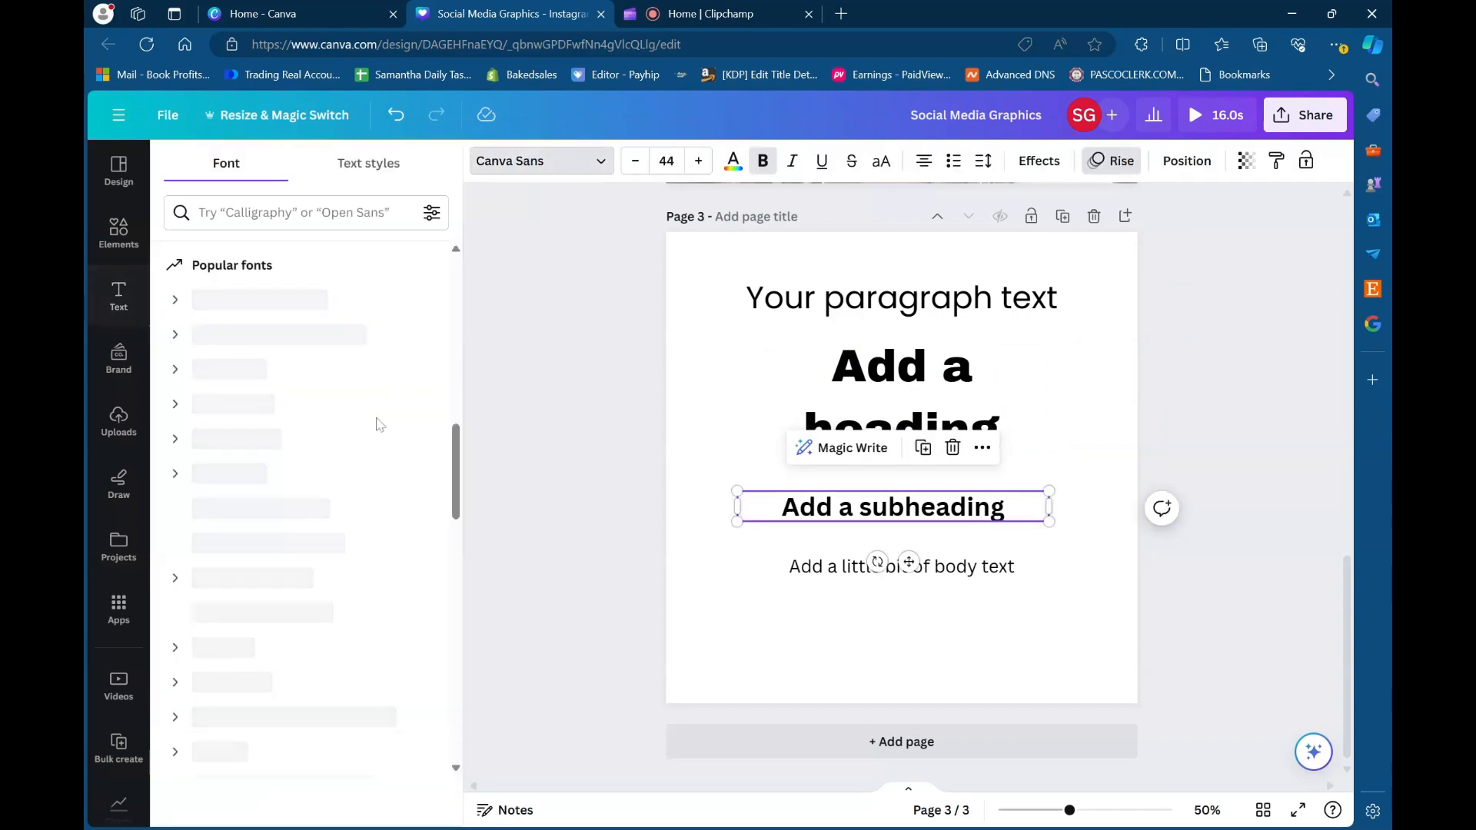
pyautogui.click(325, 521)
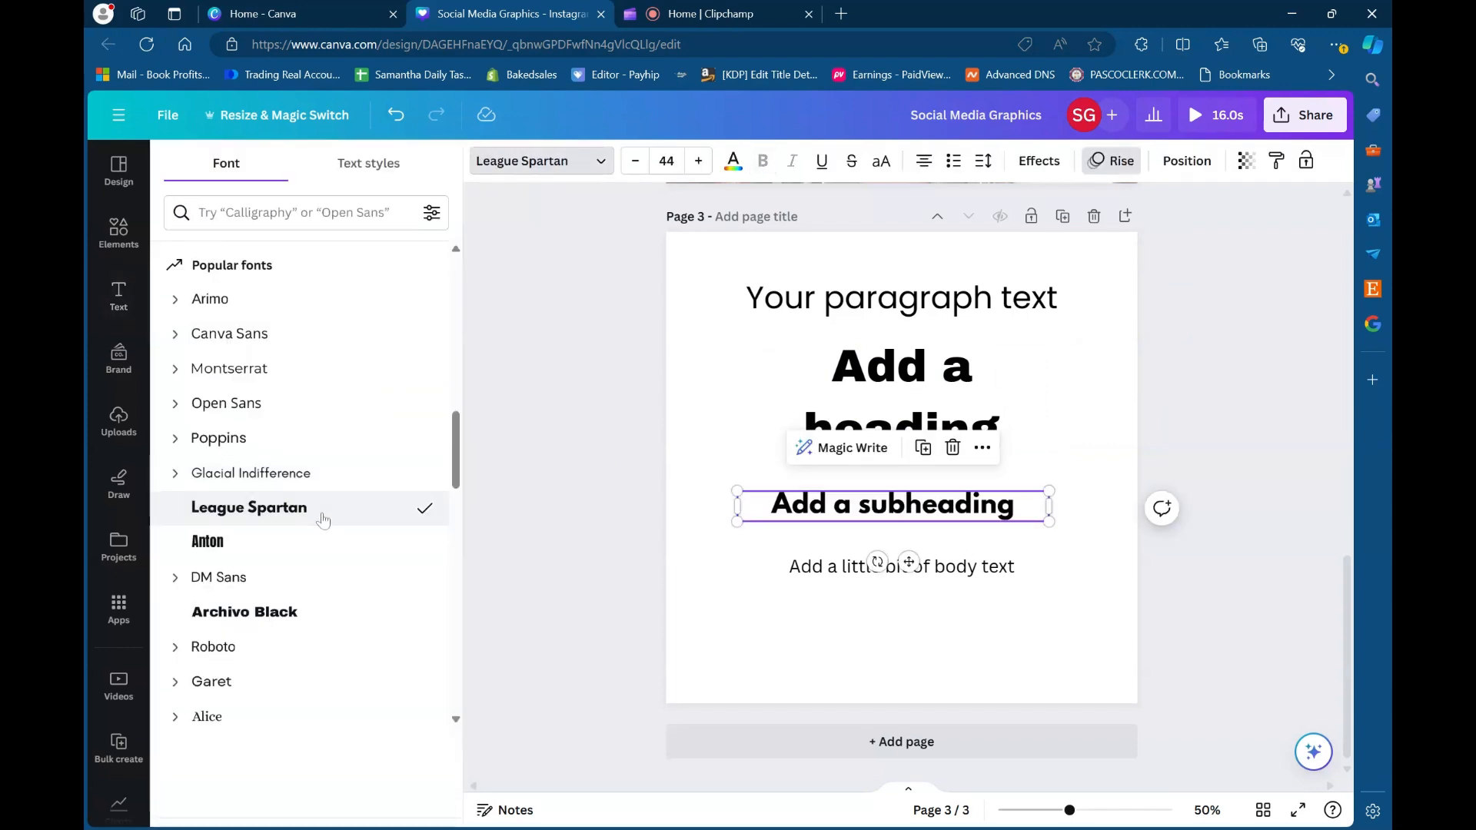
pyautogui.click(859, 396)
pyautogui.click(856, 509)
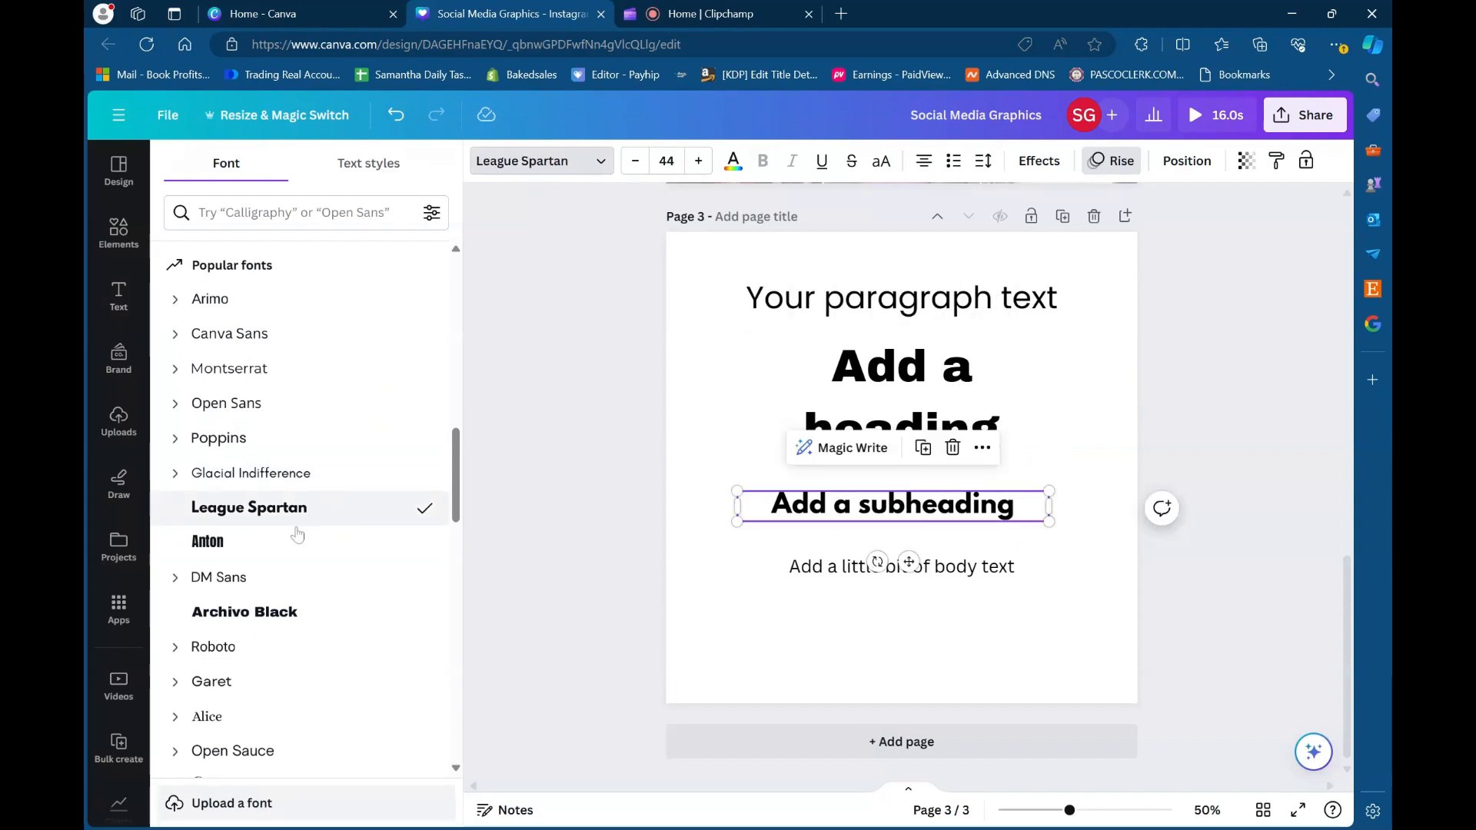
pyautogui.click(280, 613)
# - Set the body text's font to Archivo Black and deselect it
pyautogui.click(773, 569)
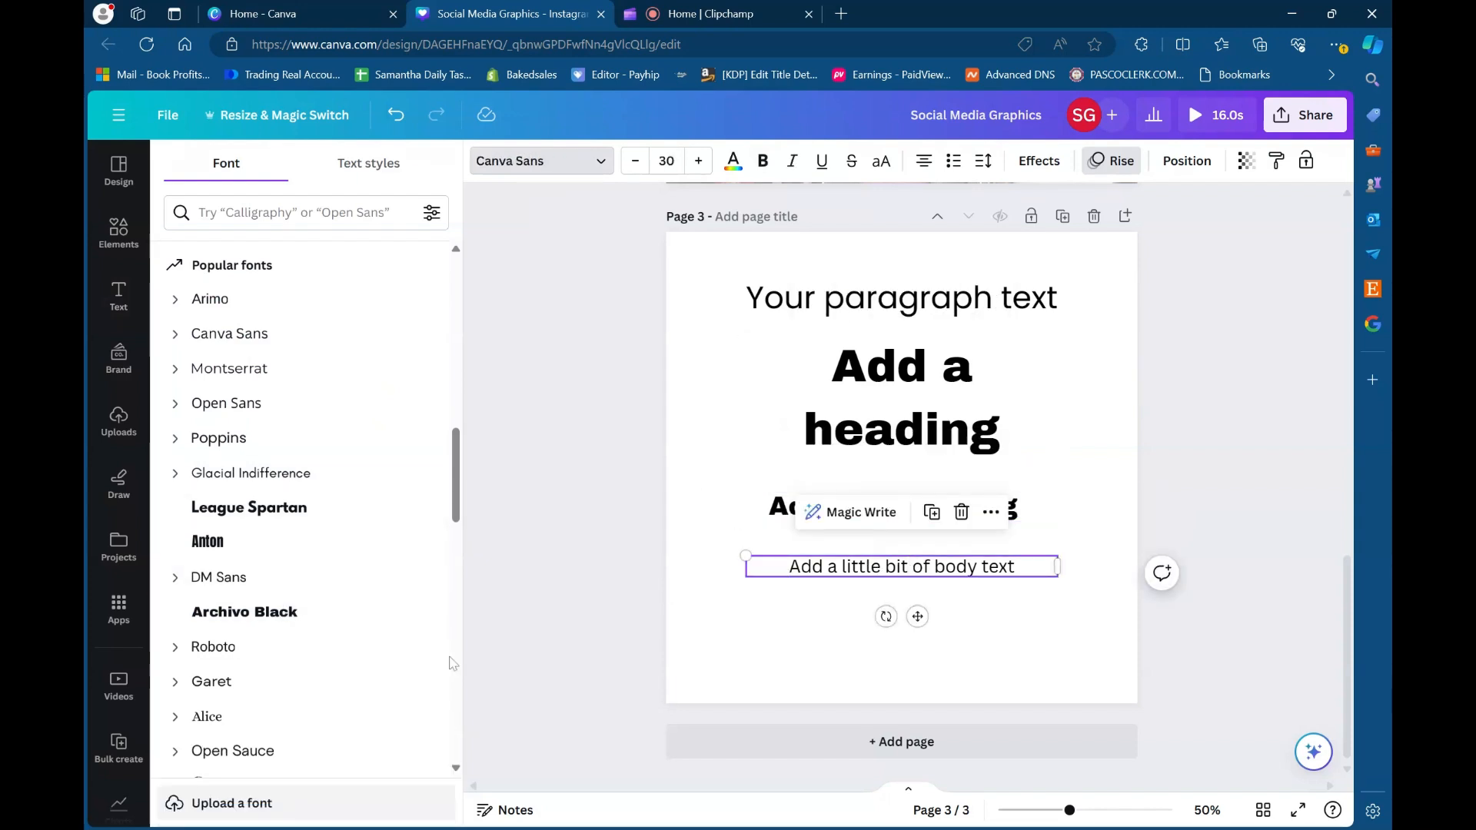
pyautogui.click(305, 625)
pyautogui.click(539, 477)
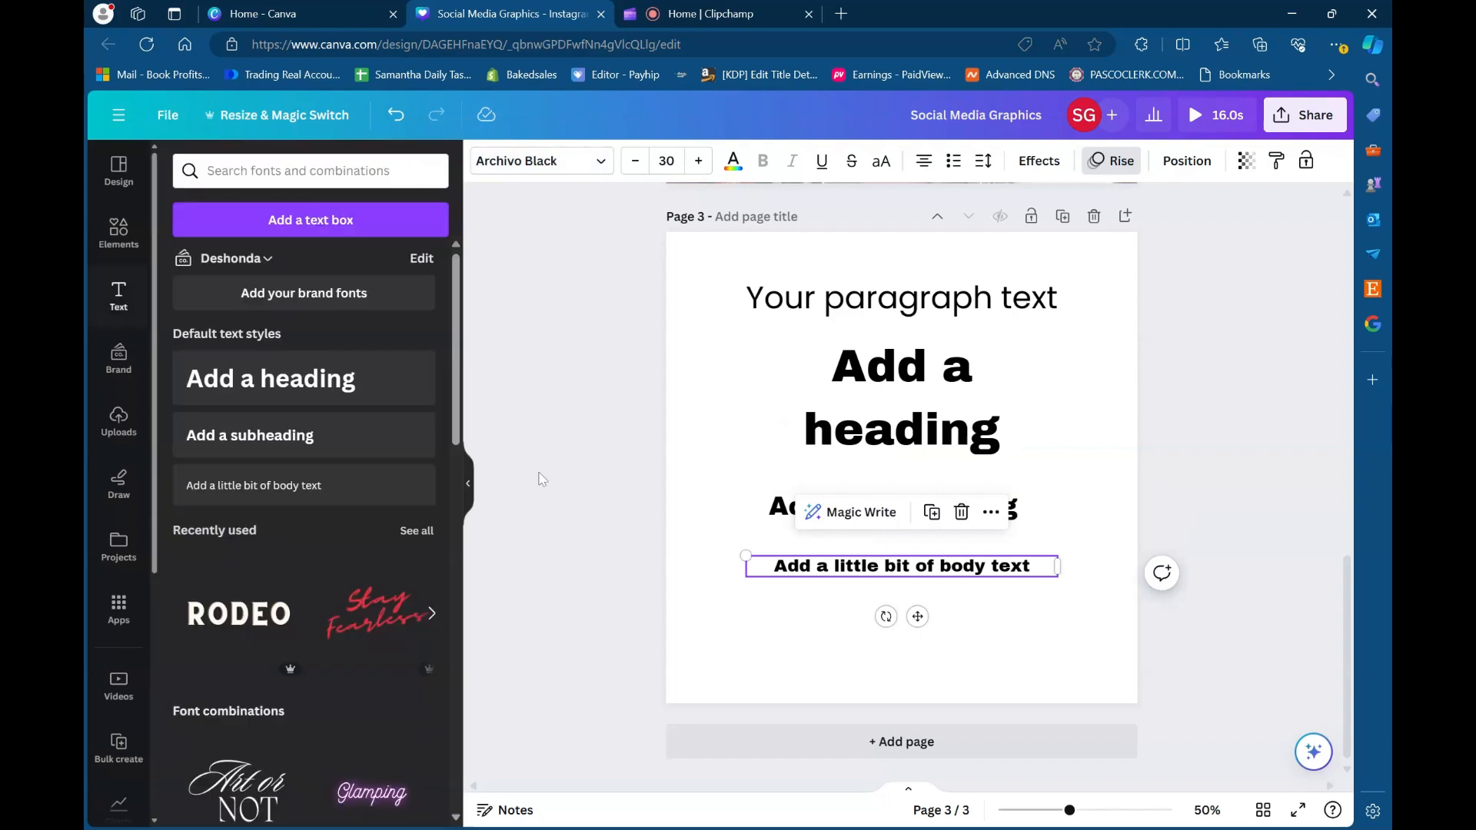
pyautogui.click(570, 399)
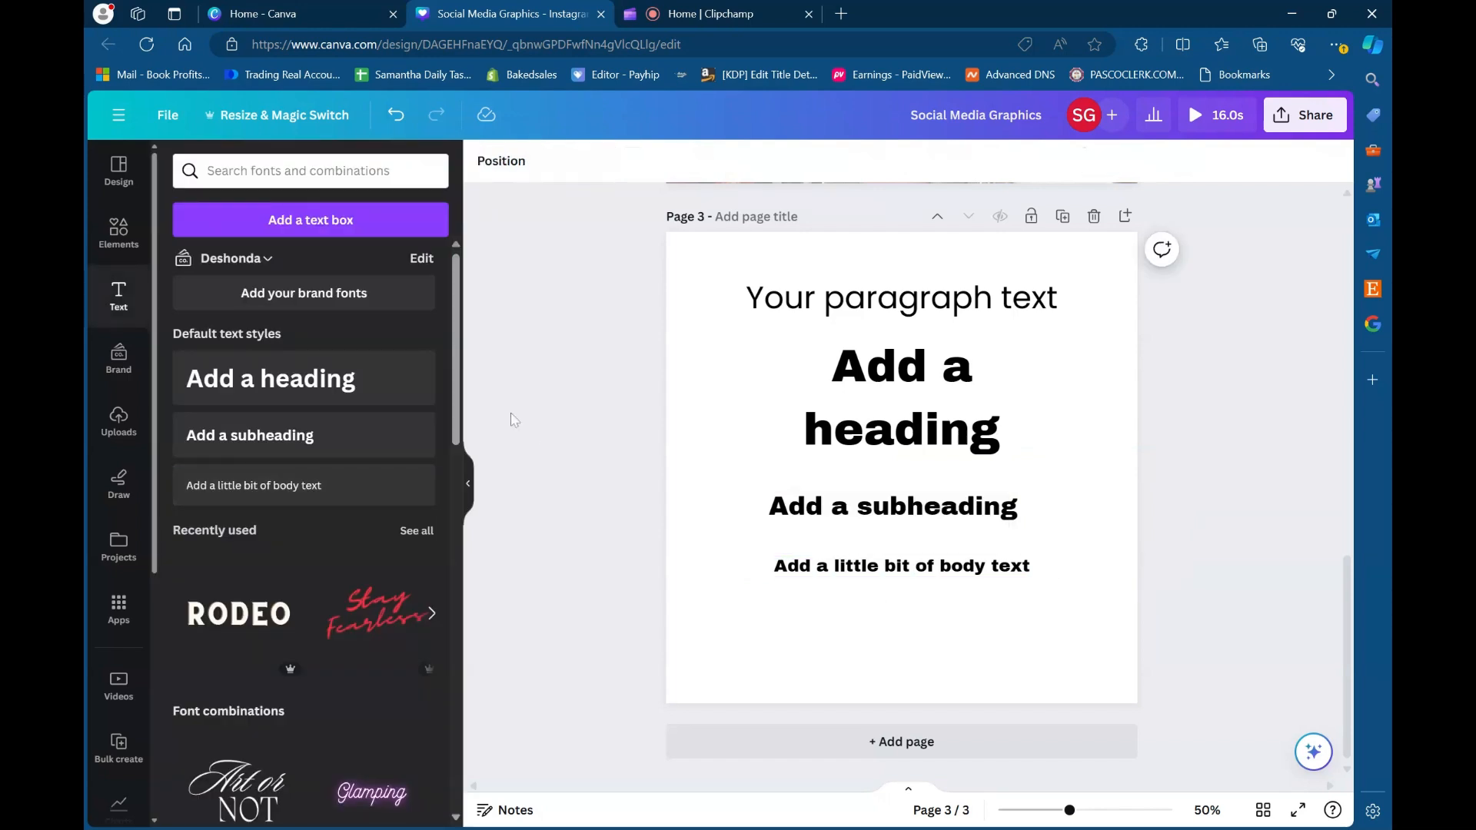
# - Move the heading, subheading and body text upward to free space on the lower part of the page
pyautogui.scroll(-1, 338, 431)
pyautogui.scroll(-3, 330, 427)
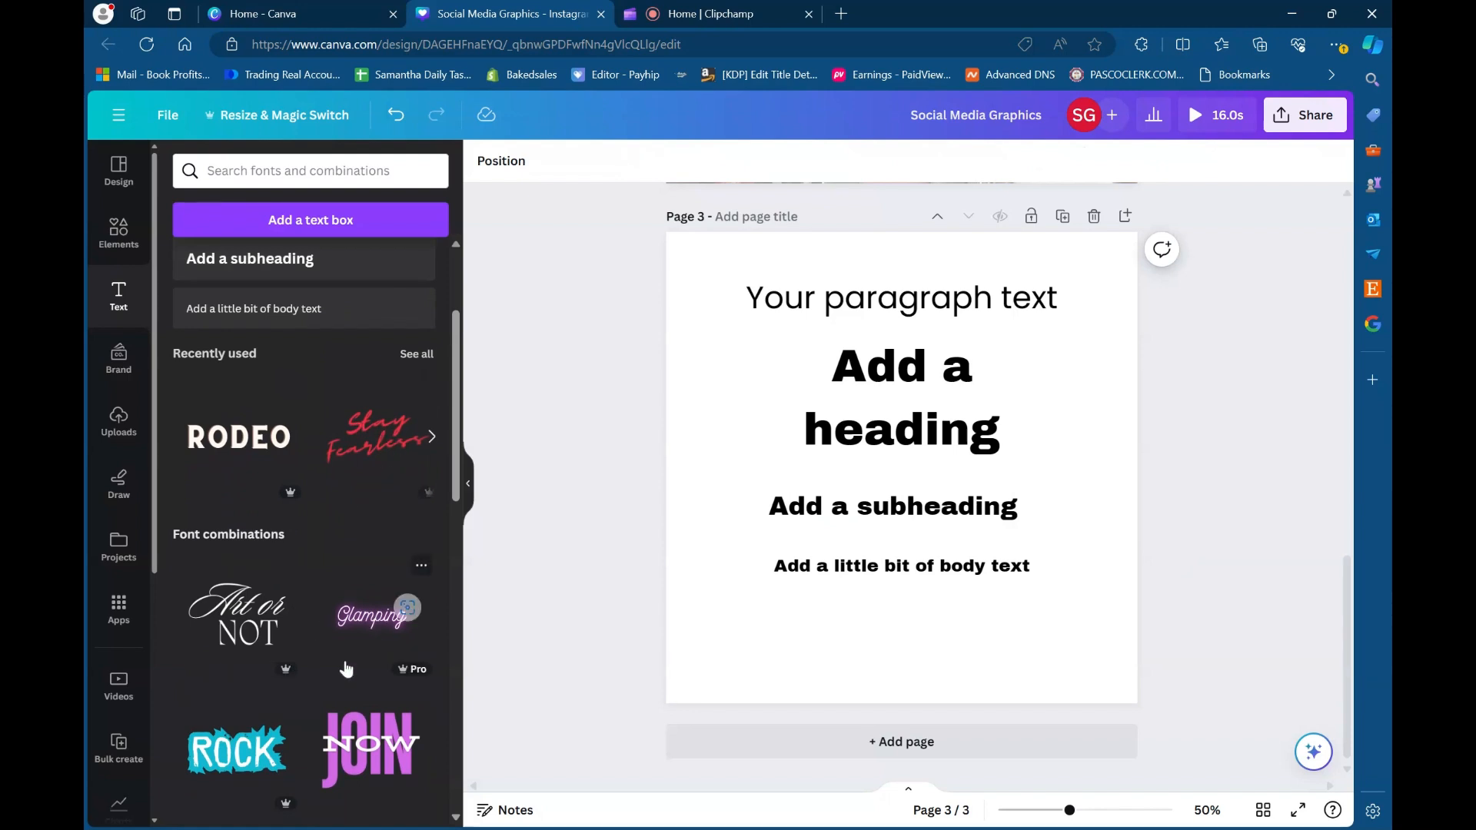
pyautogui.scroll(-2, 346, 669)
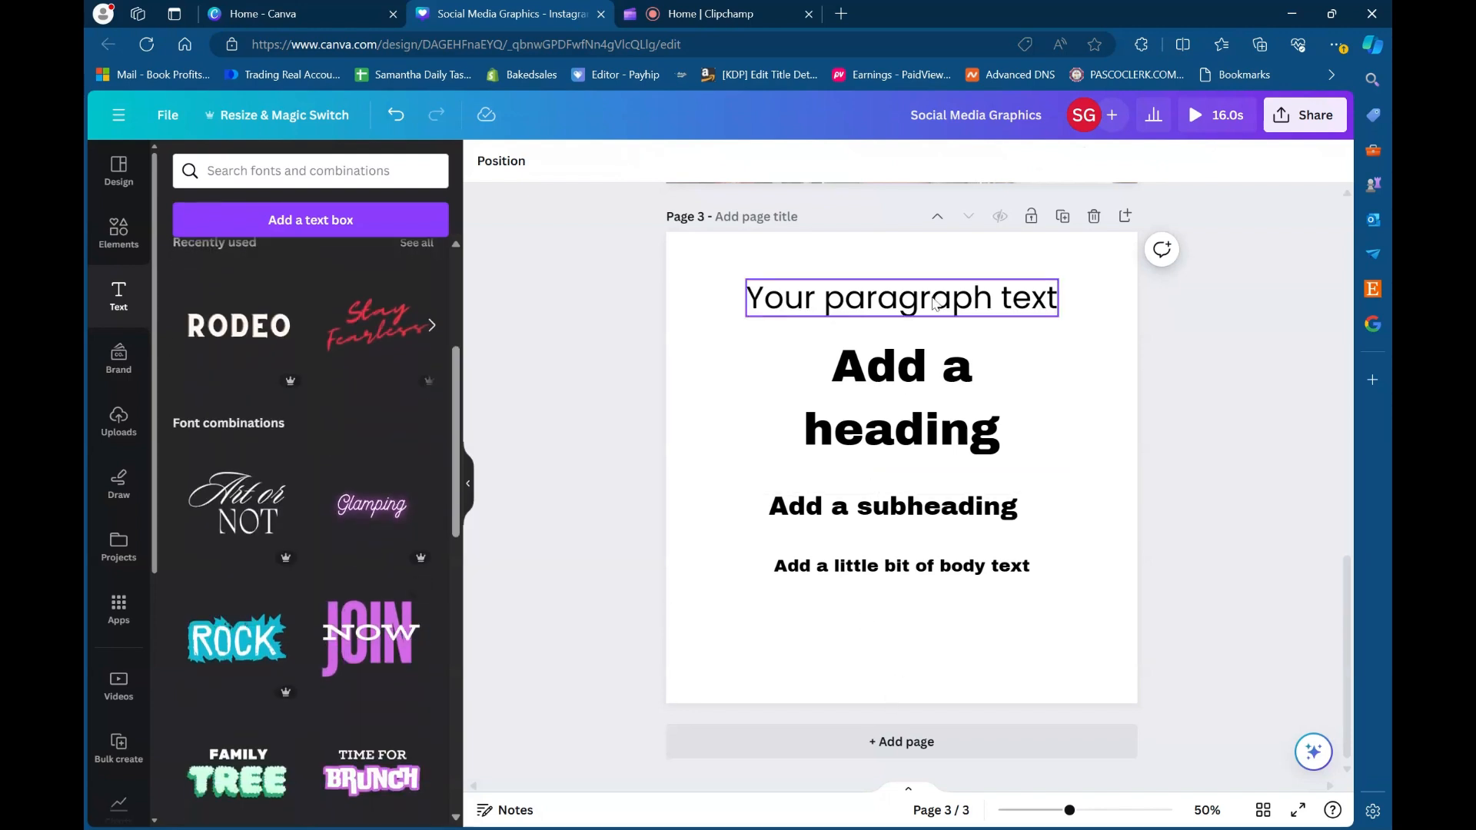
pyautogui.moveTo(916, 351); pyautogui.dragTo(914, 336)
pyautogui.moveTo(937, 518); pyautogui.dragTo(939, 479)
pyautogui.click(909, 561)
pyautogui.moveTo(909, 560); pyautogui.dragTo(910, 505)
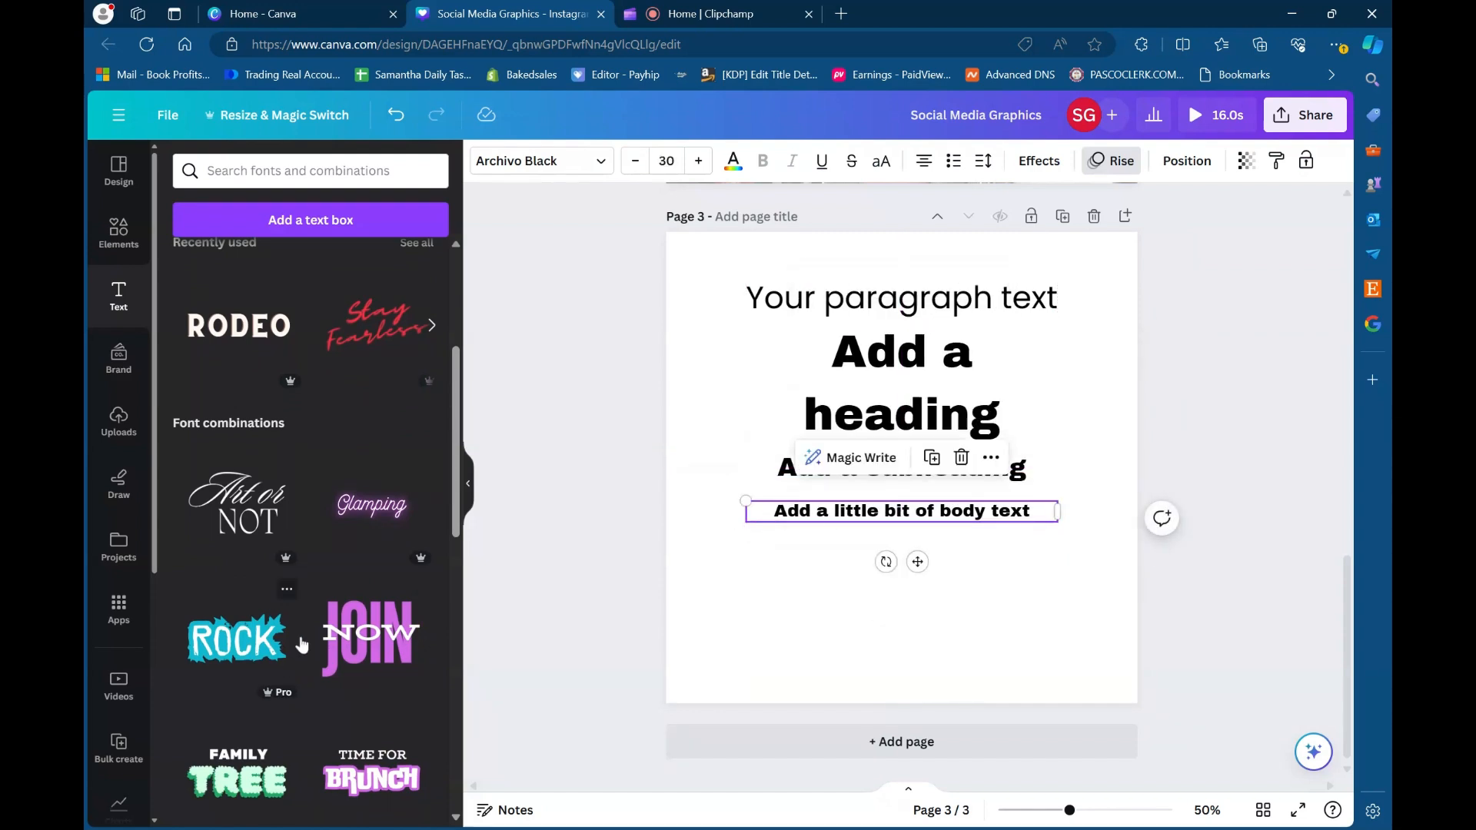
# - Place the ROCK font combination below the body text and change its wording to ROCK N ROLL
pyautogui.scroll(-3, 302, 644)
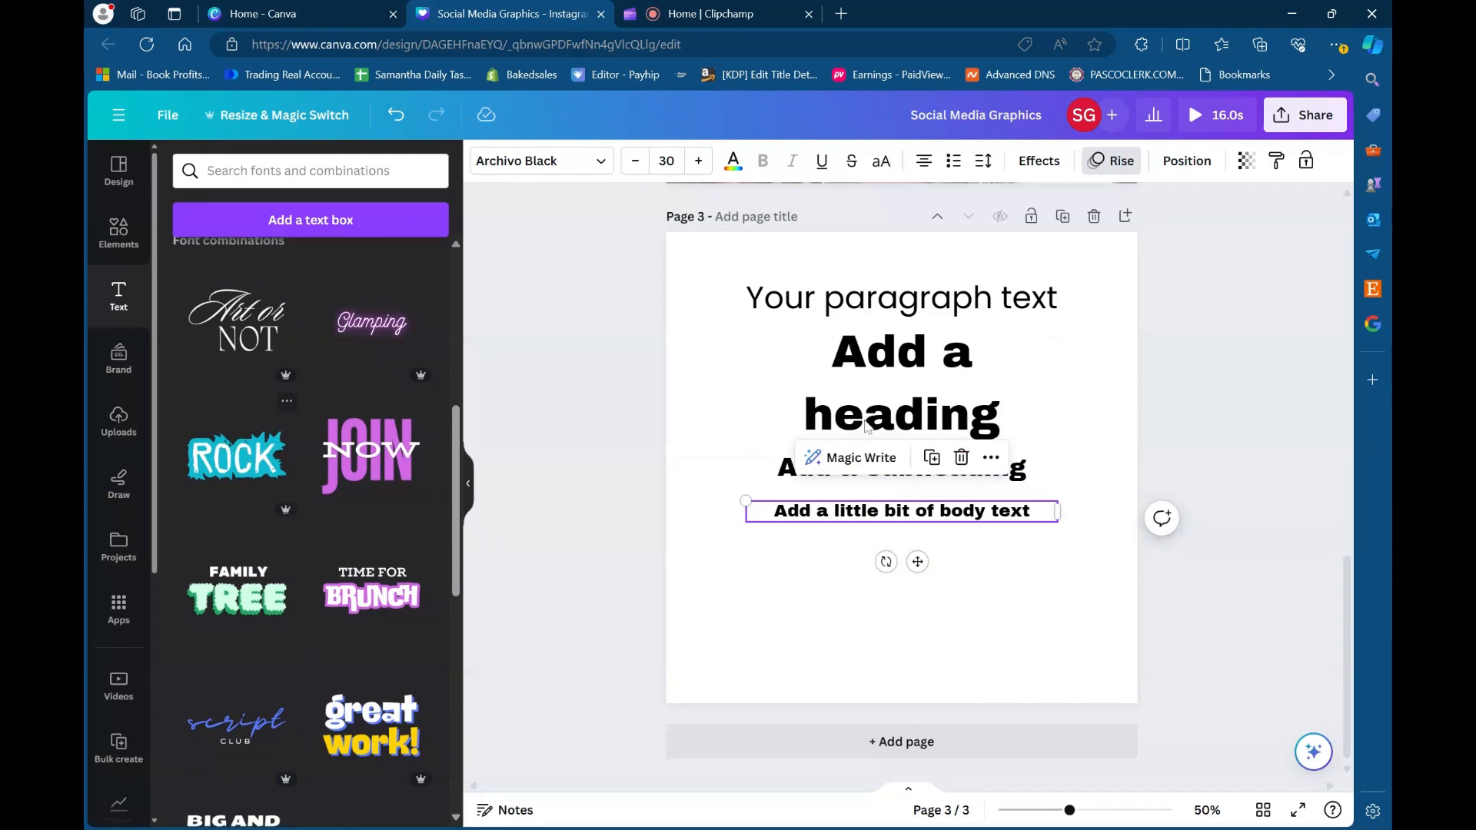
pyautogui.moveTo(915, 481); pyautogui.dragTo(927, 612)
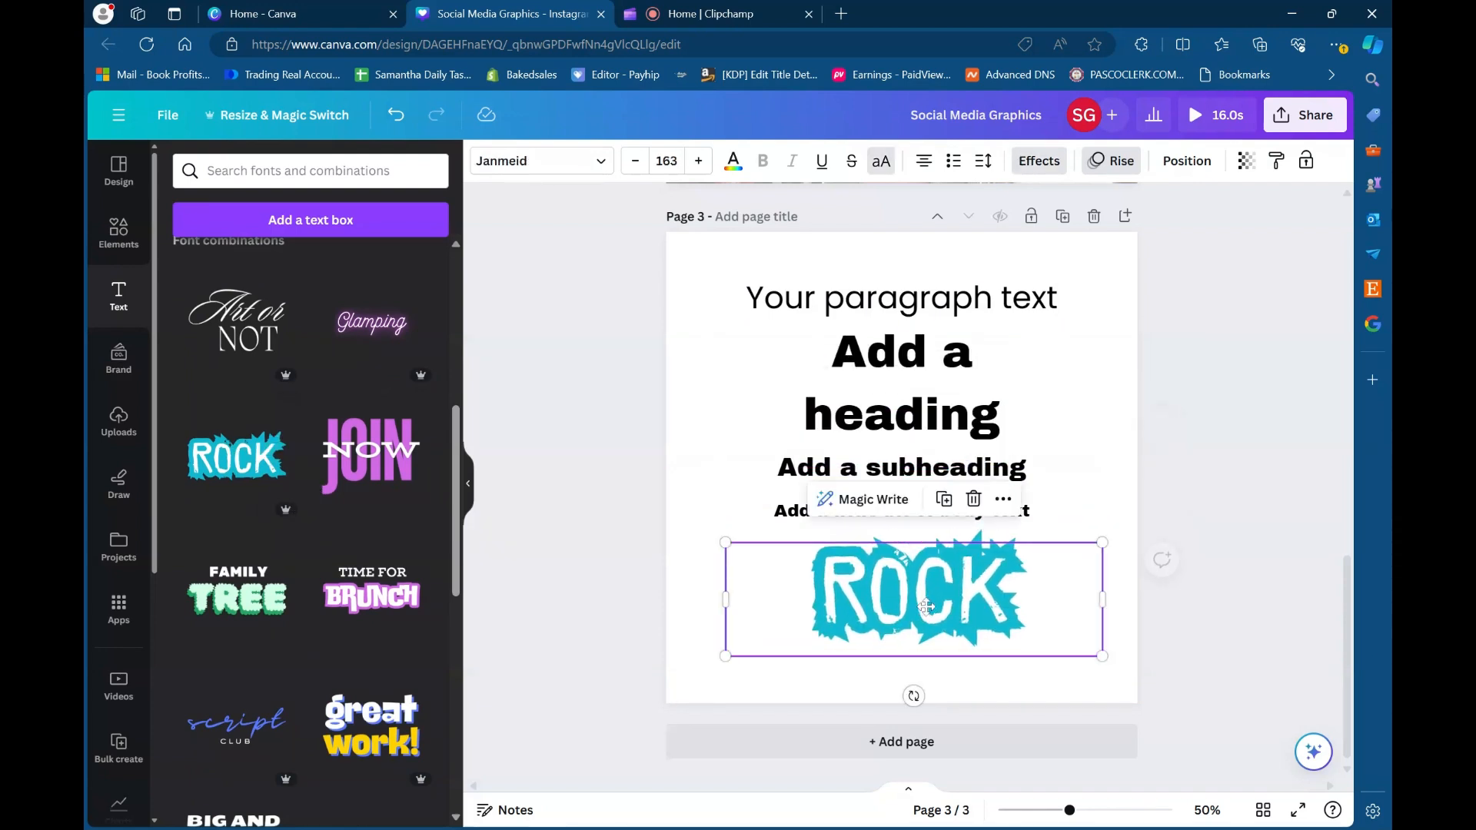
pyautogui.doubleClick(956, 605)
pyautogui.click(1006, 600)
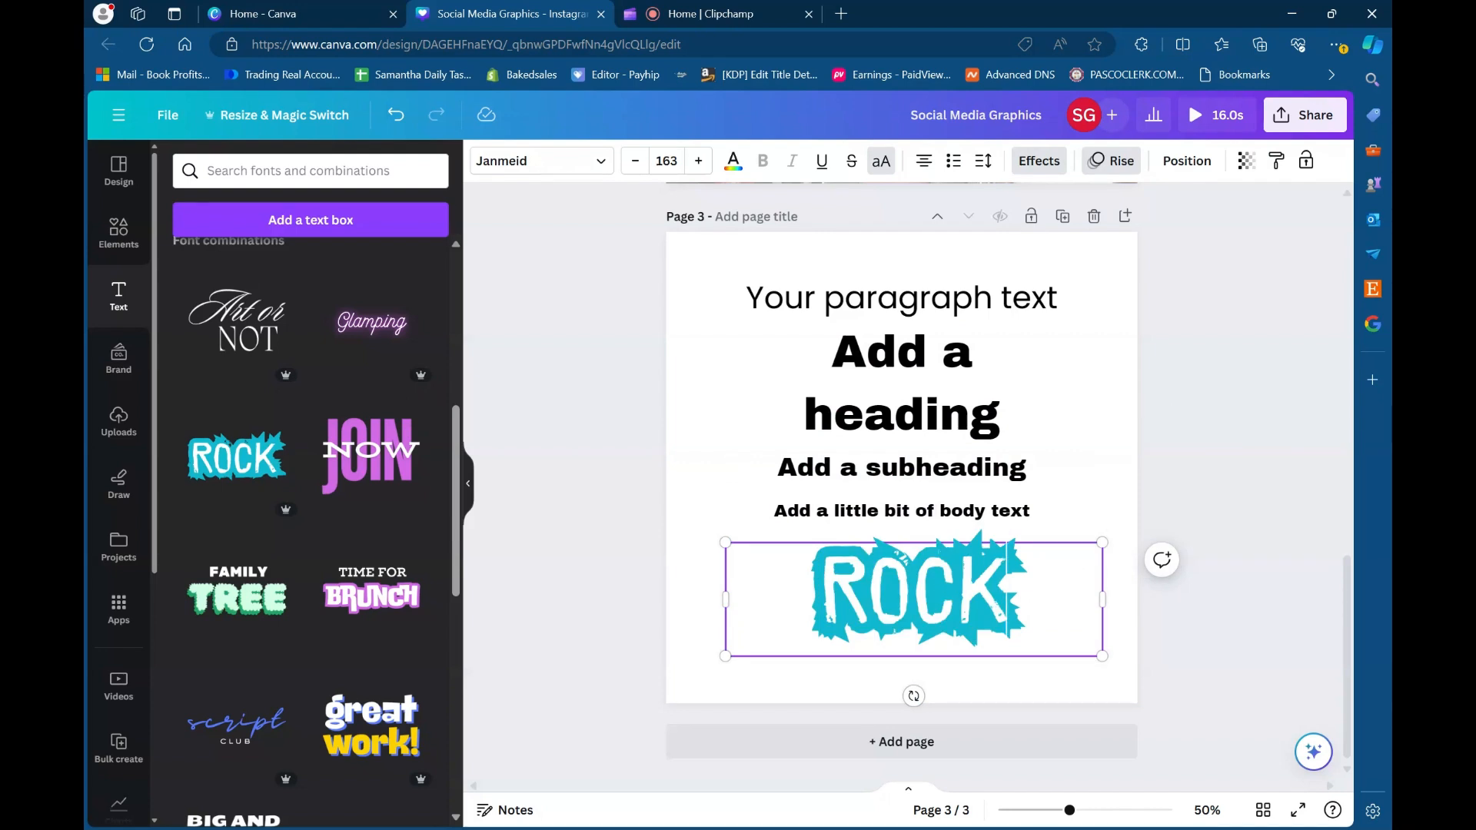
pyautogui.press('BackSpace')
pyautogui.press('BackSpace')
pyautogui.press('BackSpace')
pyautogui.press('BackSpace')
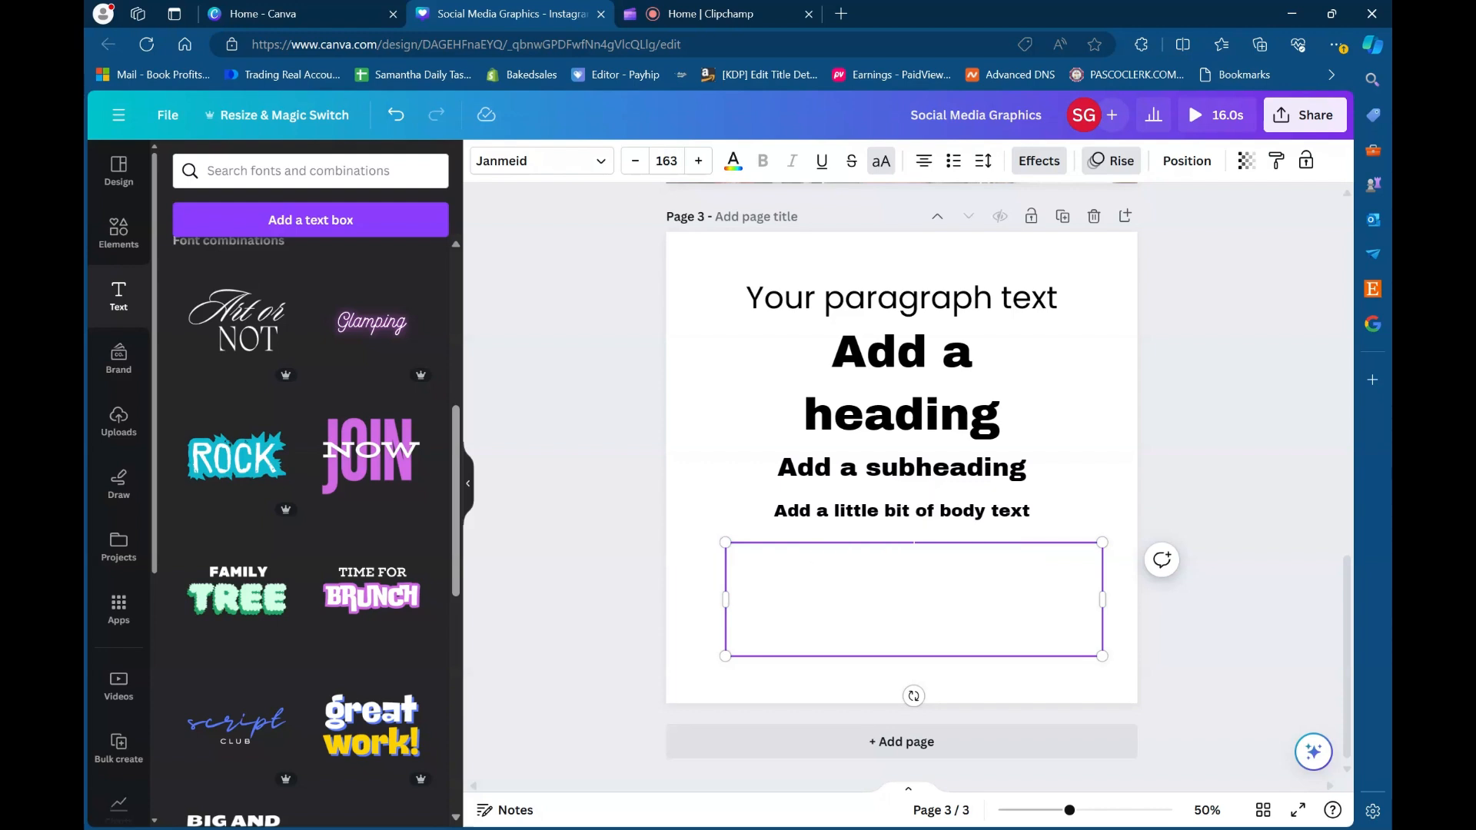
pyautogui.write('RO')
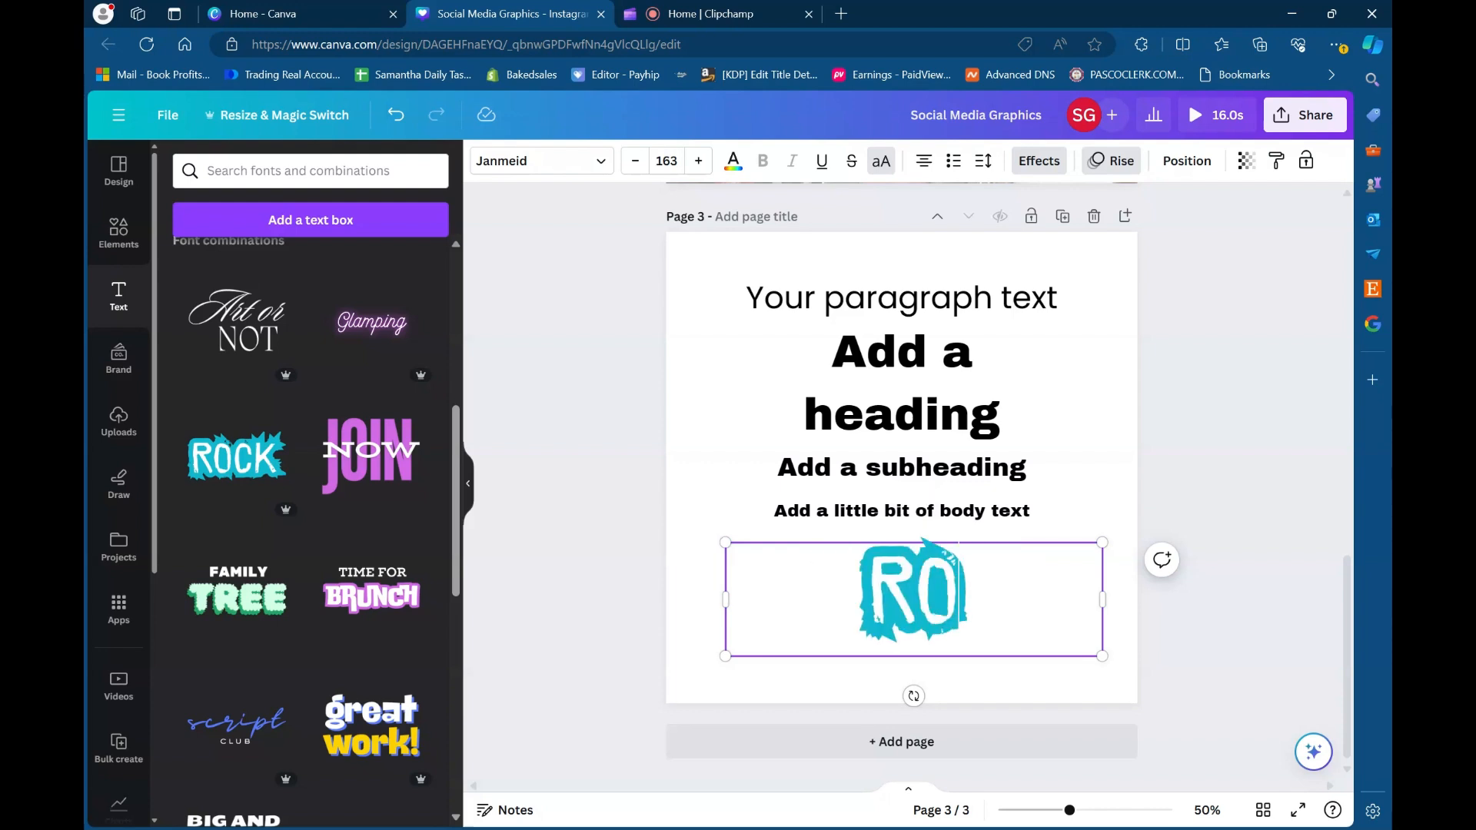
pyautogui.write('CKN')
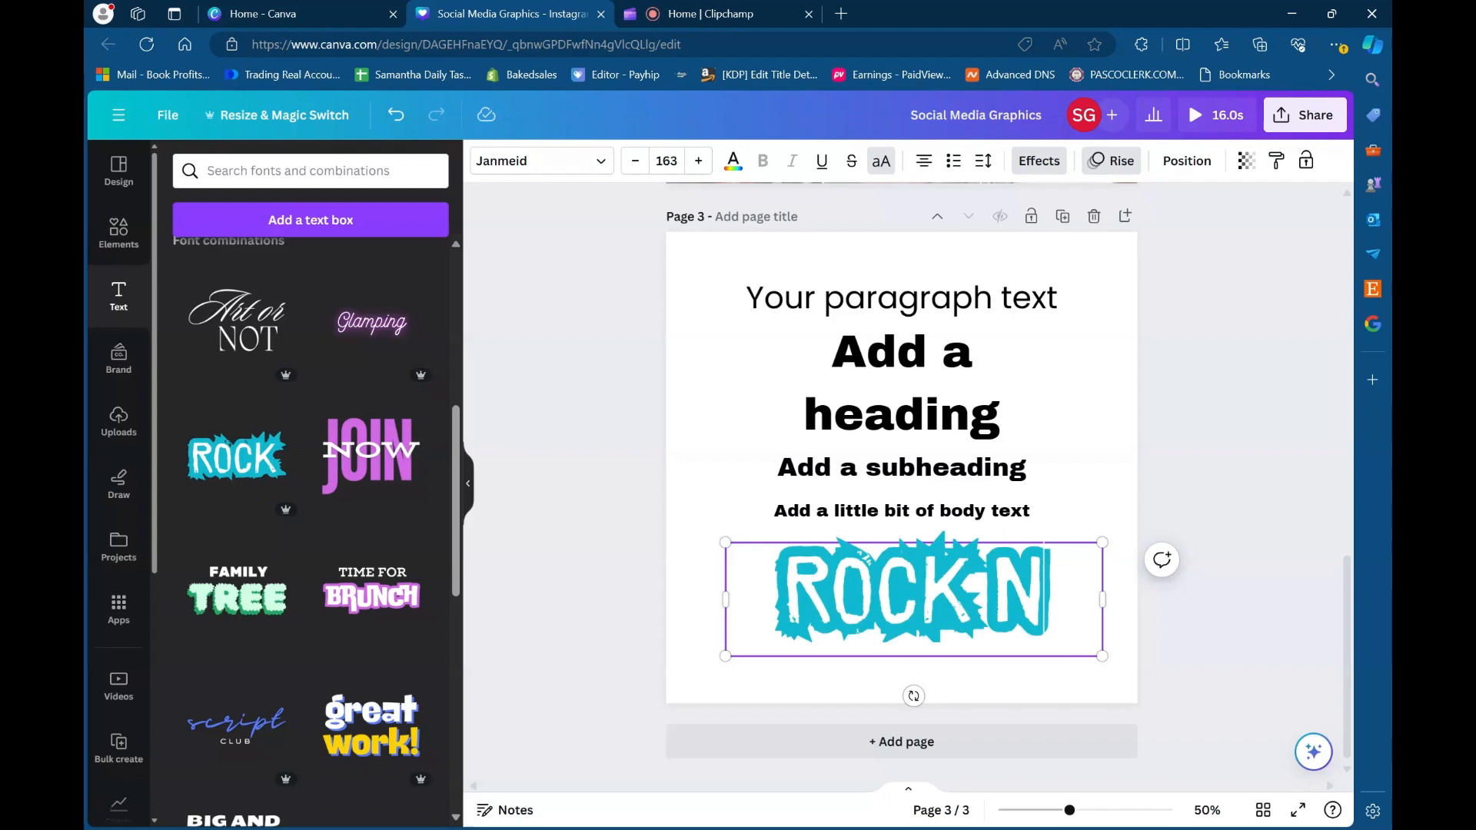
pyautogui.write(' ROLL')
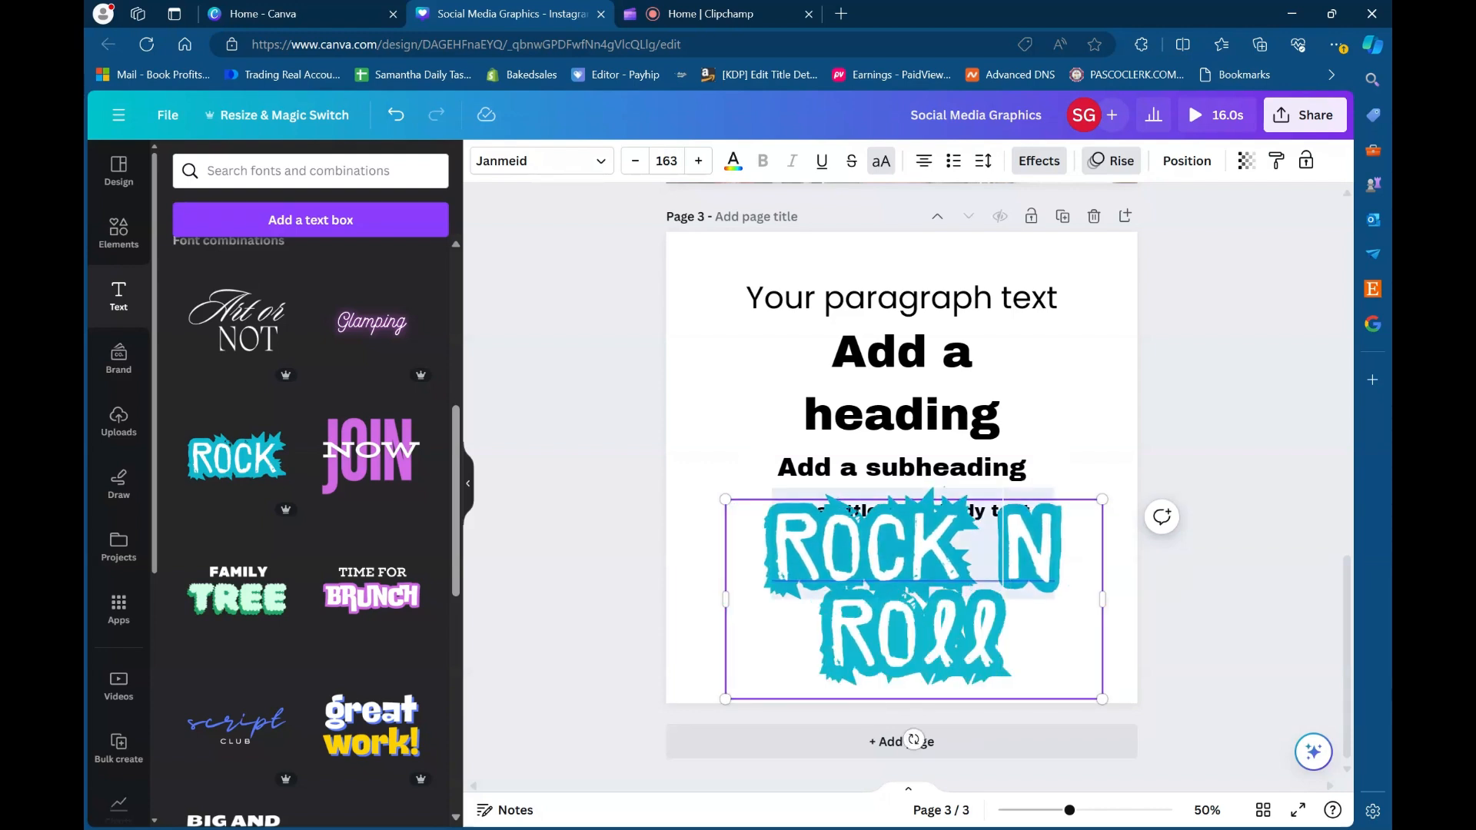
# - Resize the ROCK N ROLL text to fit on one line at size 130 and center it below the body text
pyautogui.moveTo(1176, 588); pyautogui.dragTo(1220, 590)
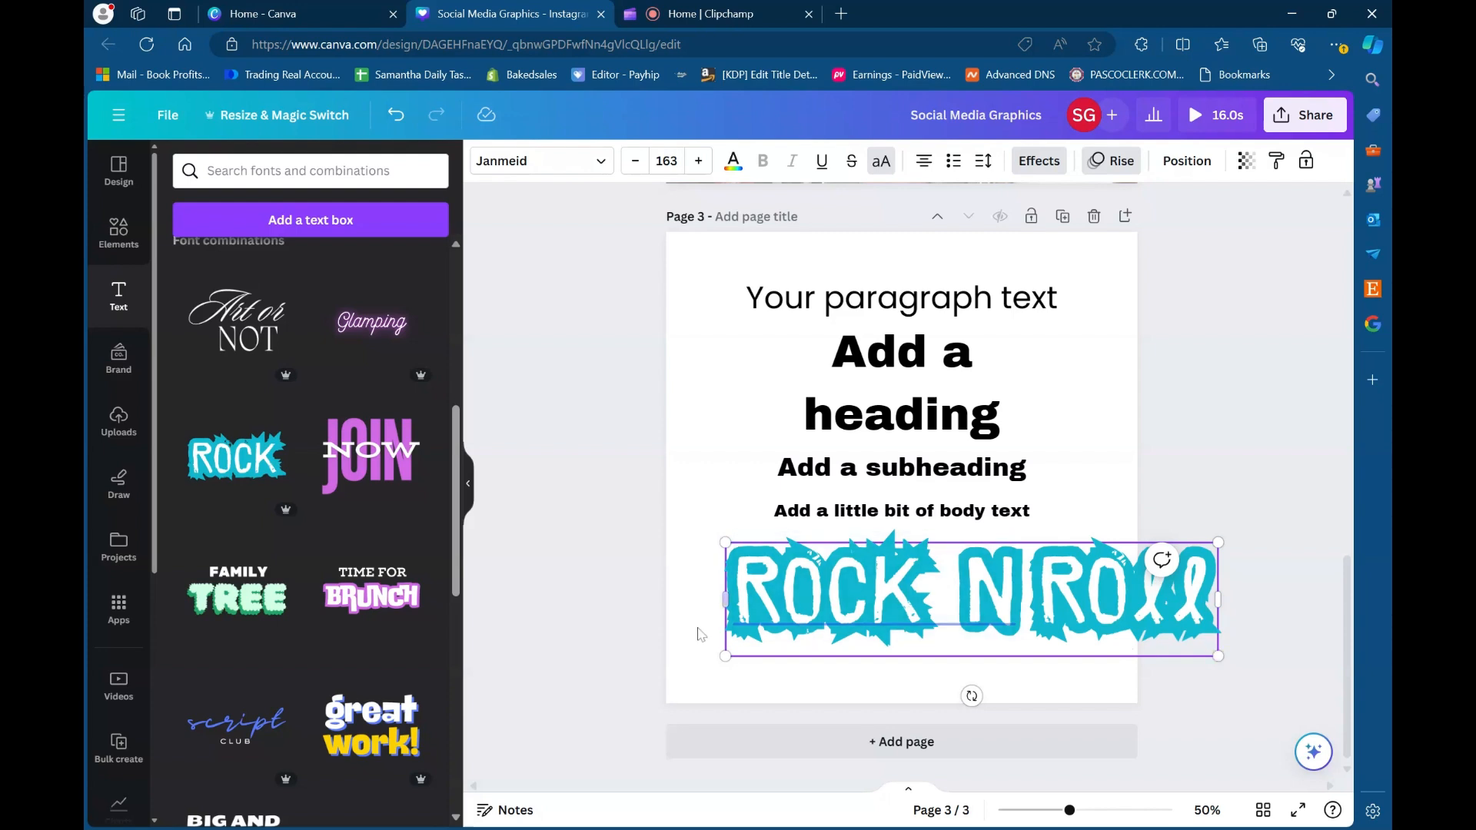
pyautogui.moveTo(773, 647); pyautogui.dragTo(827, 633)
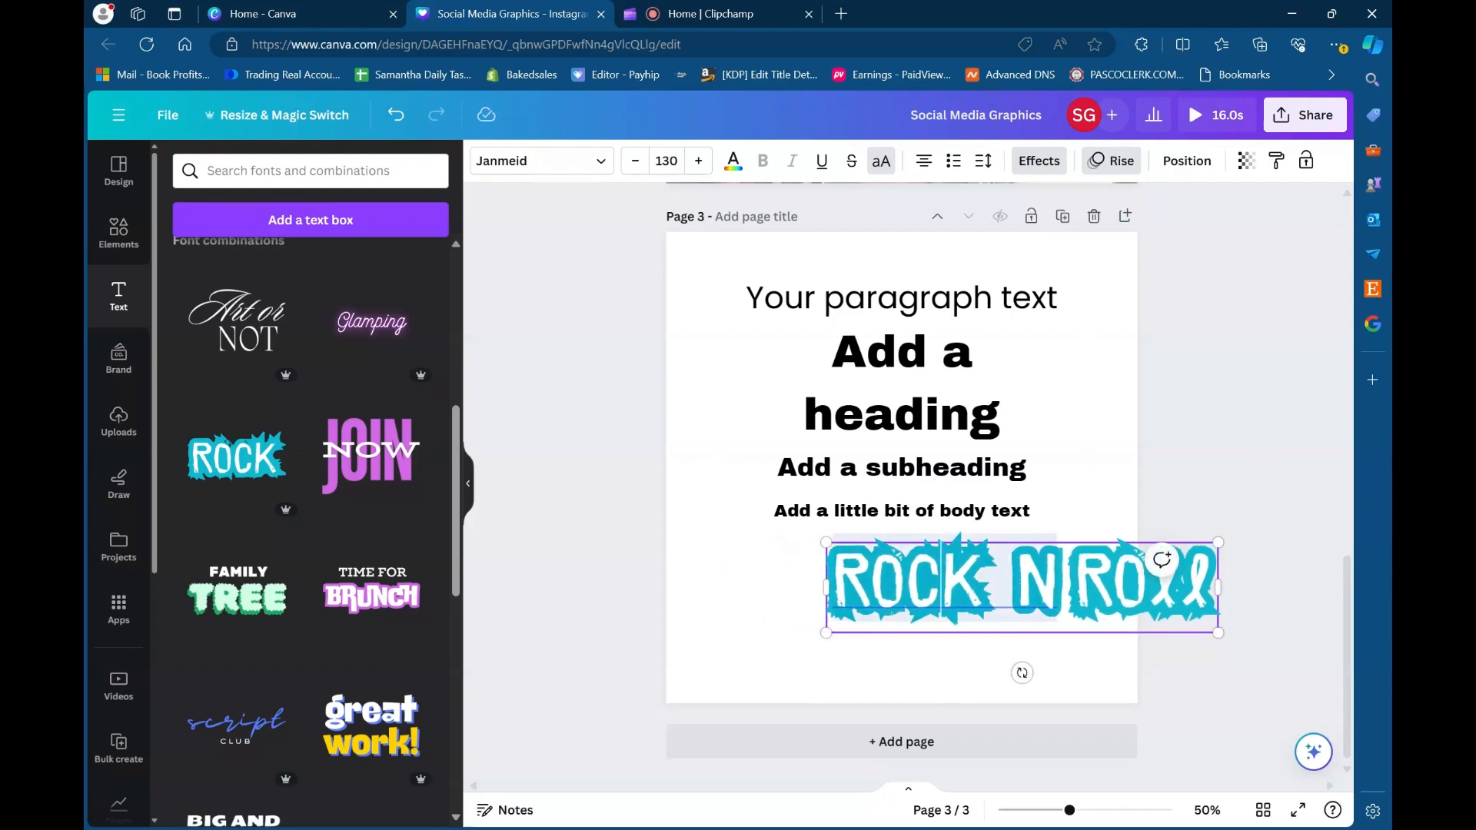
pyautogui.moveTo(942, 596); pyautogui.dragTo(802, 609)
pyautogui.click(929, 650)
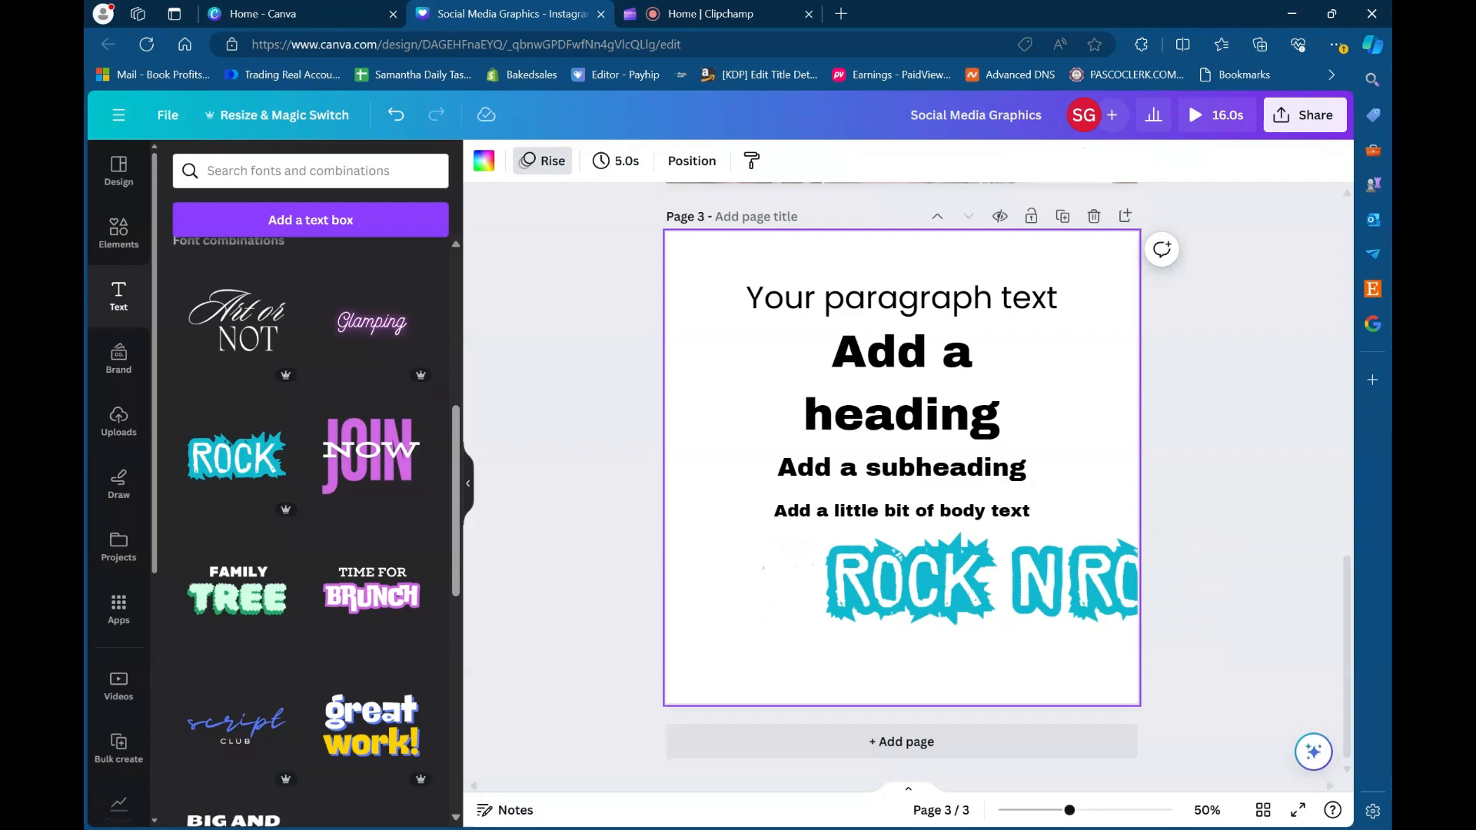
pyautogui.doubleClick(943, 595)
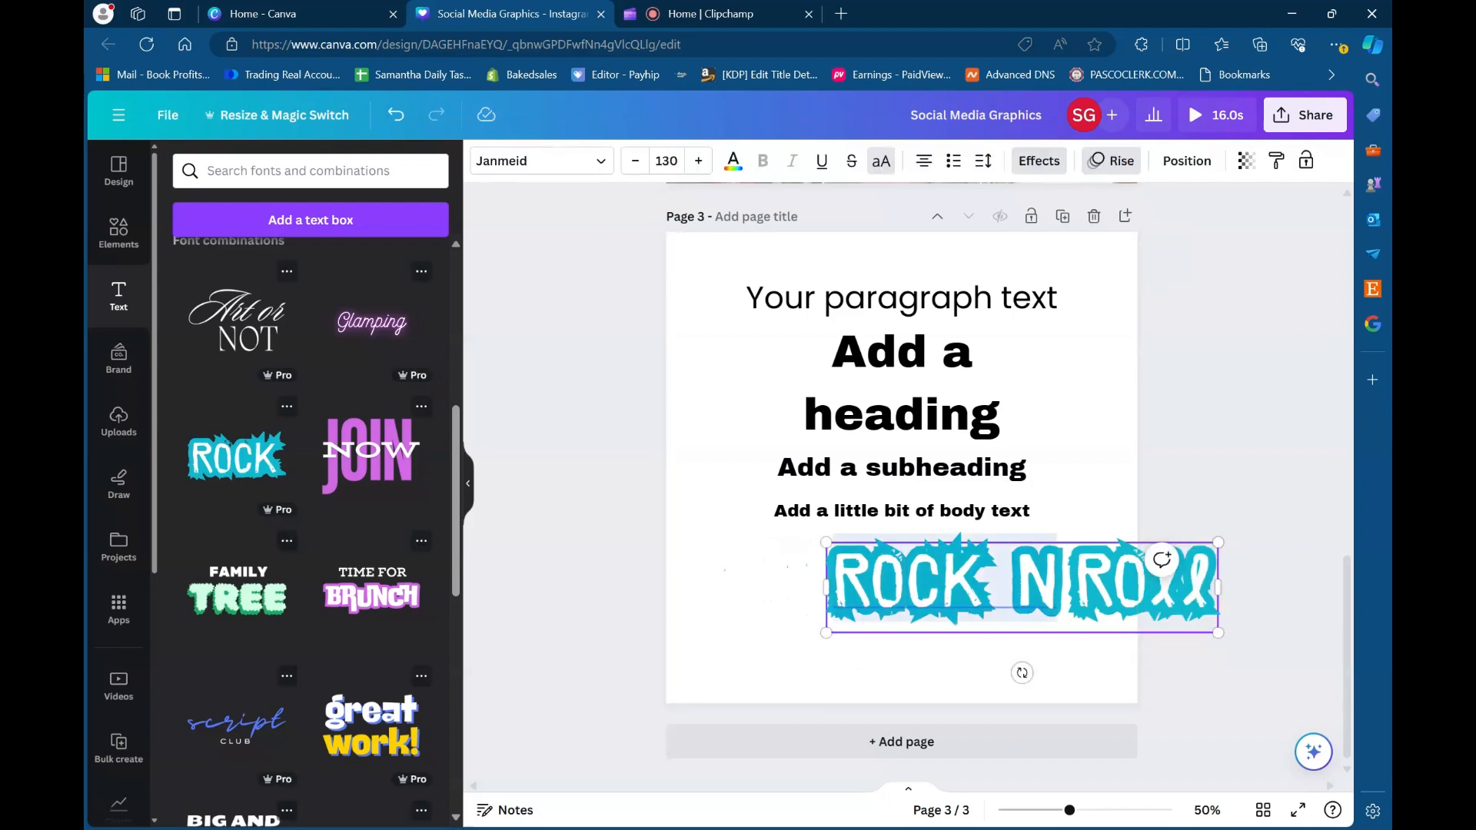
pyautogui.click(922, 655)
pyautogui.moveTo(942, 588); pyautogui.dragTo(841, 611)
pyautogui.click(1162, 494)
pyautogui.click(921, 622)
pyautogui.moveTo(967, 613)
pyautogui.mouseDown()
pyautogui.moveTo(929, 615)
pyautogui.moveTo(950, 617)
pyautogui.mouseUp()
pyautogui.click(1091, 411)
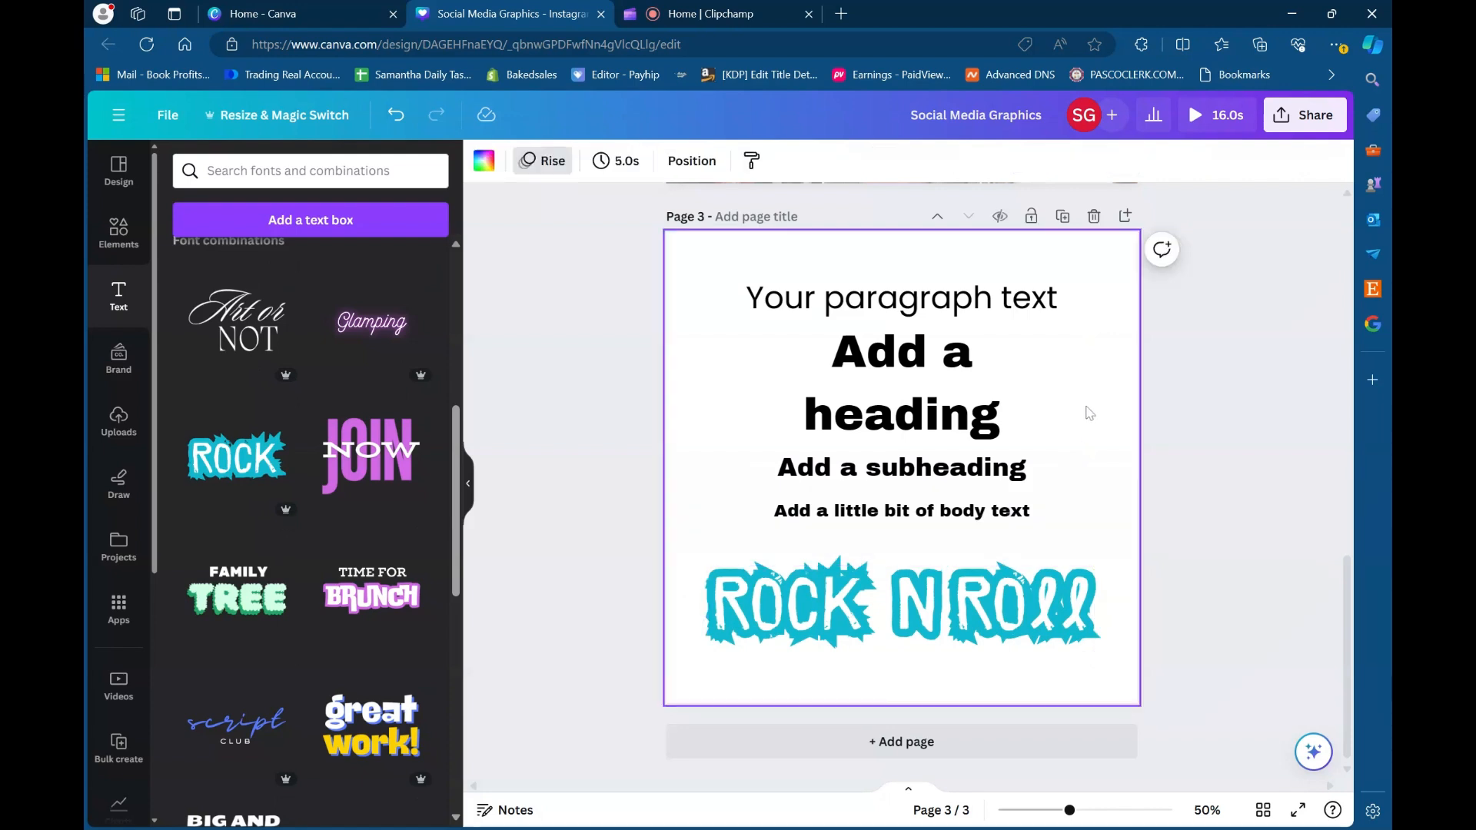
# - Examine the effect styles offered for the ROCK N ROLL text and browse more of the font combinations
pyautogui.click(1002, 619)
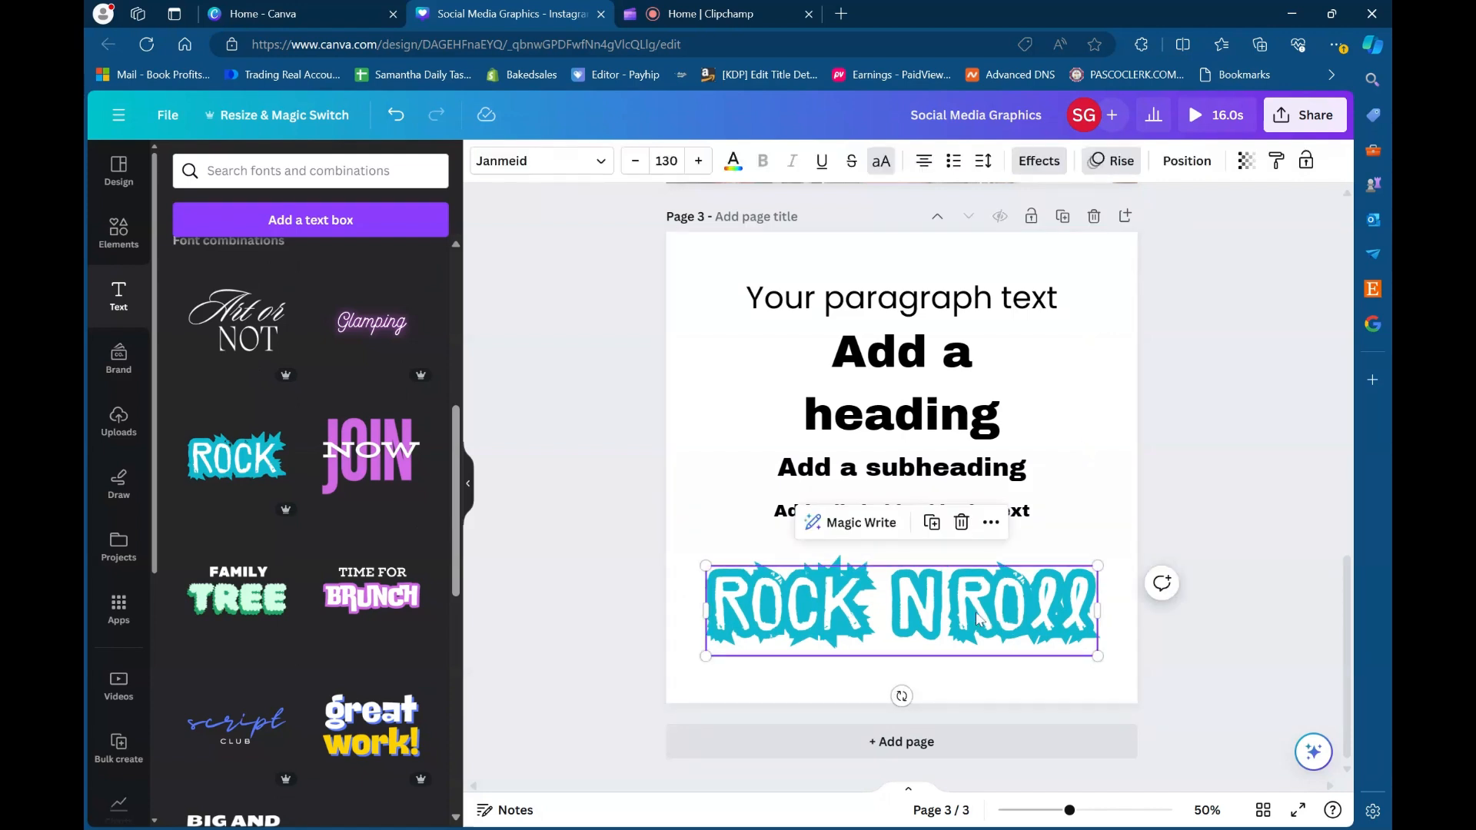
pyautogui.click(1034, 171)
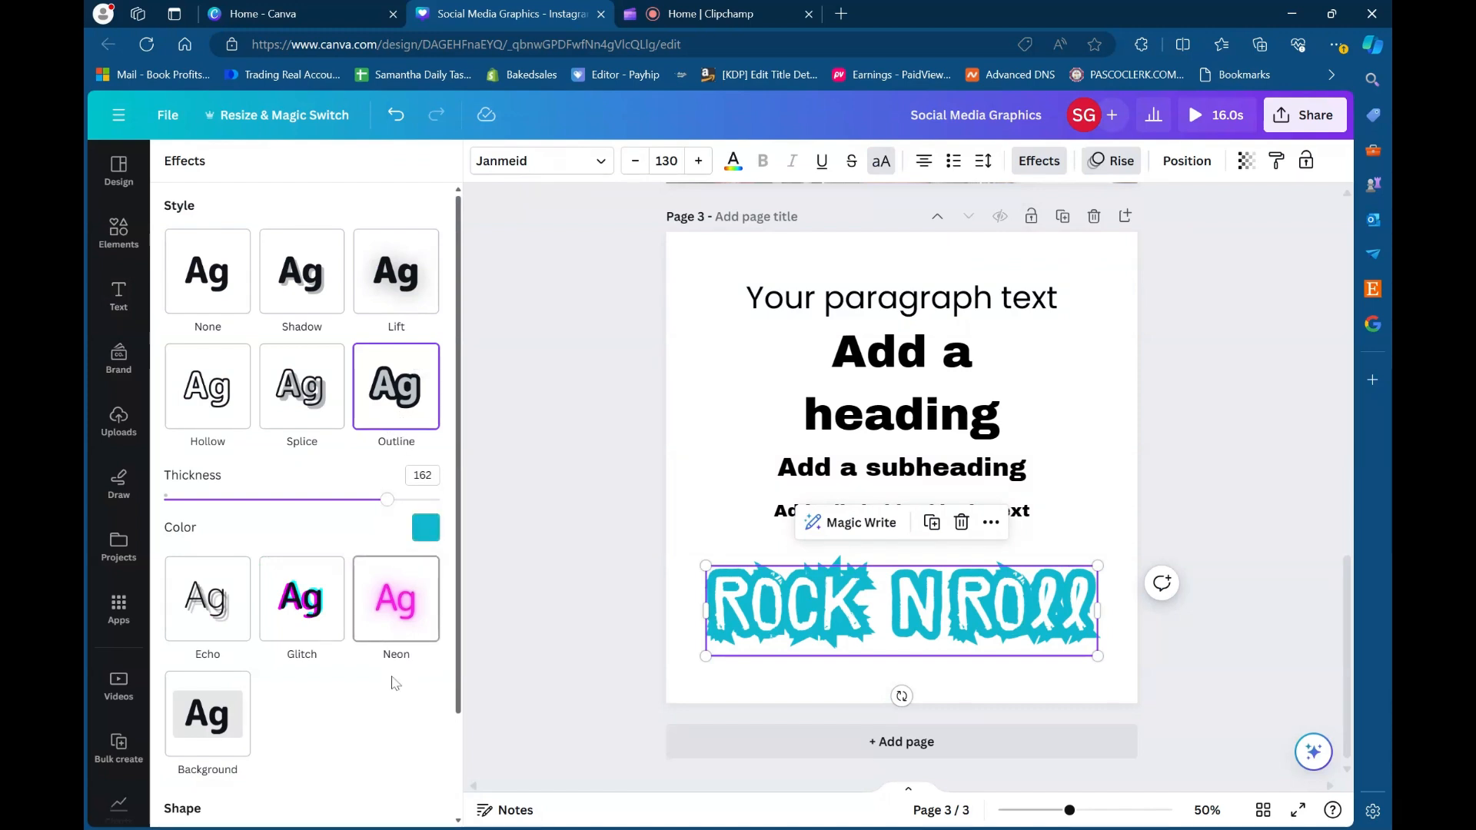
pyautogui.scroll(-2, 395, 682)
pyautogui.scroll(2, 395, 683)
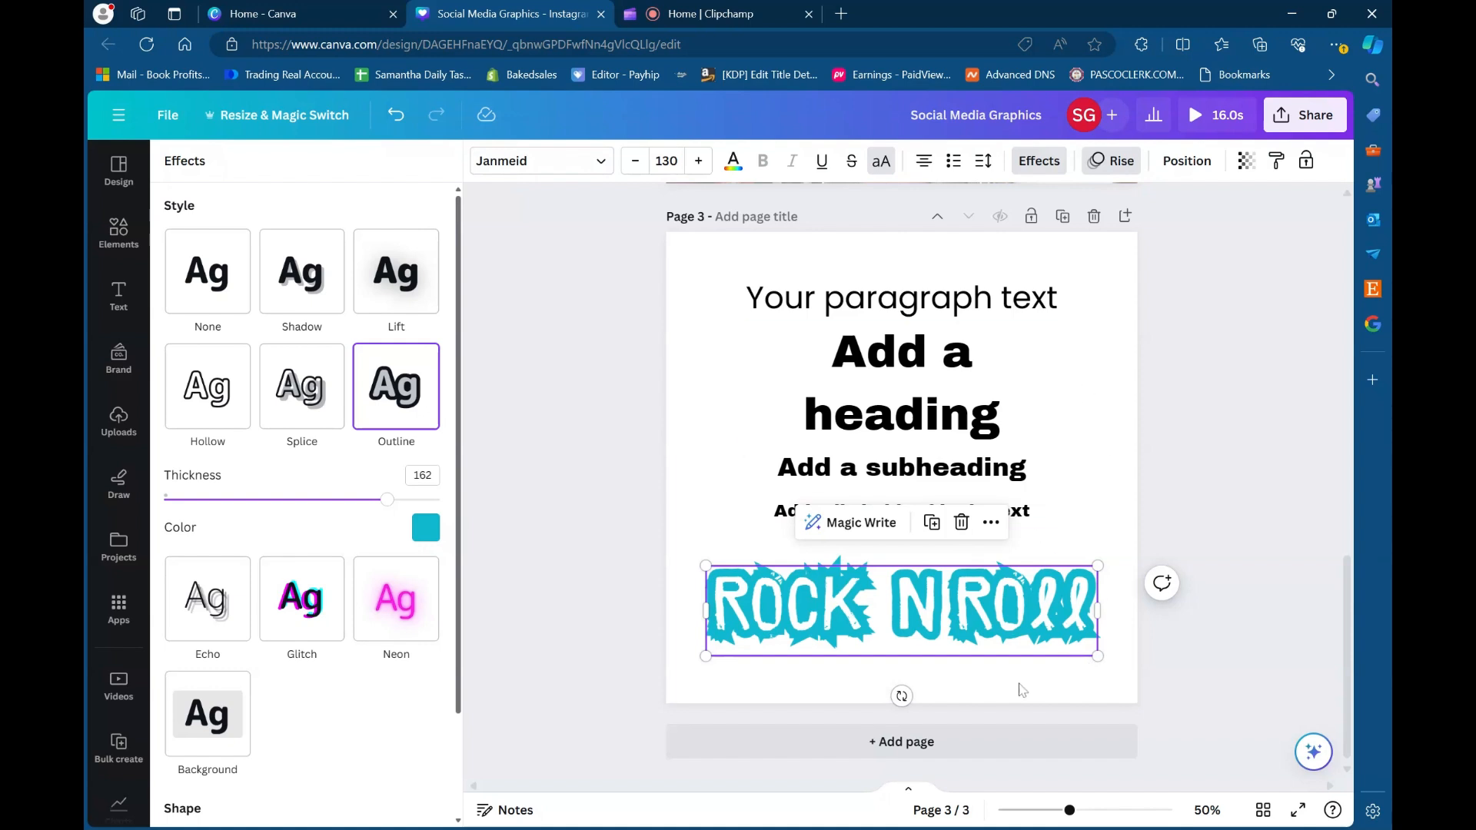
pyautogui.click(1145, 438)
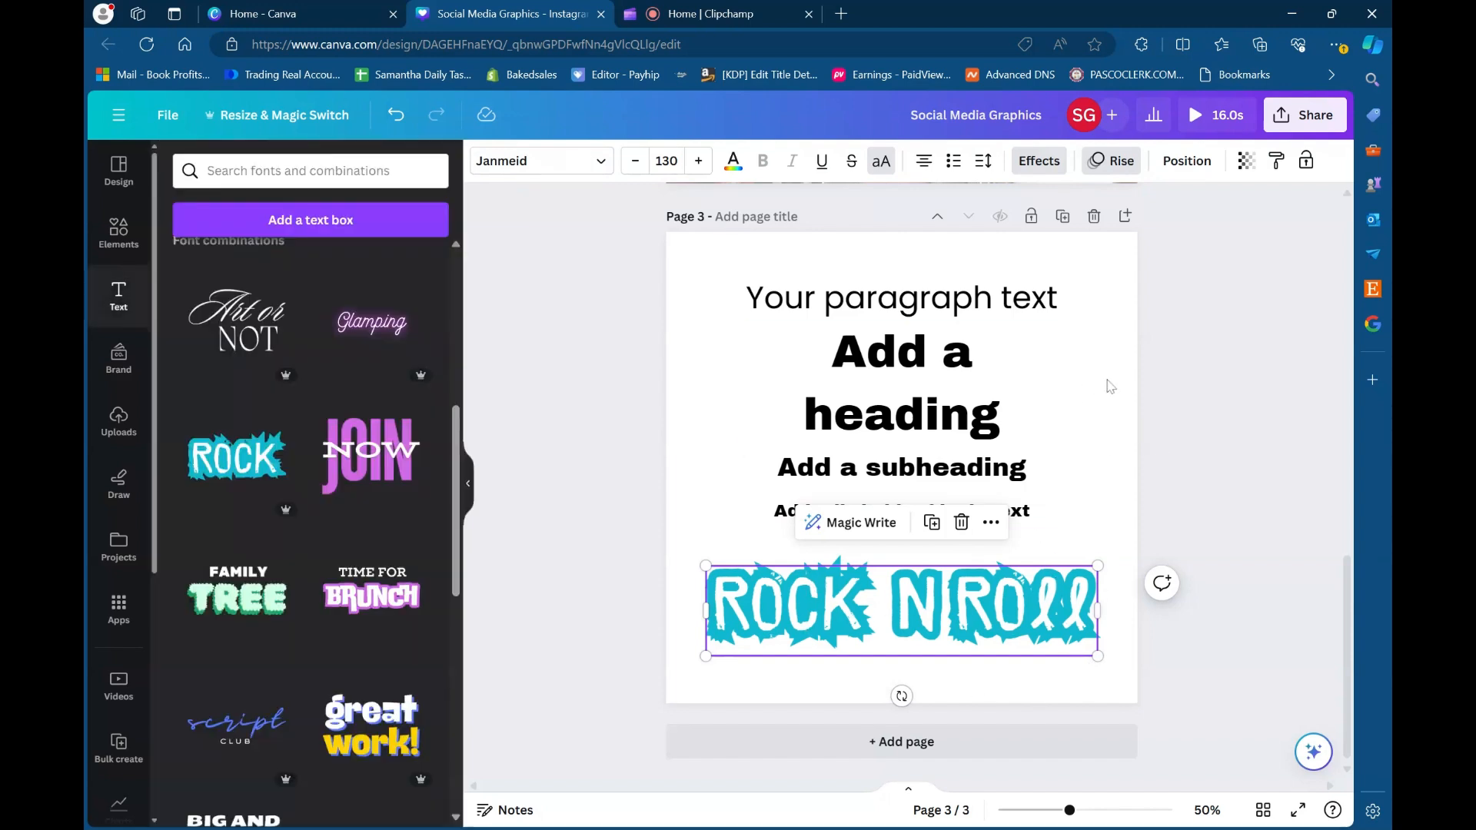
pyautogui.click(1078, 353)
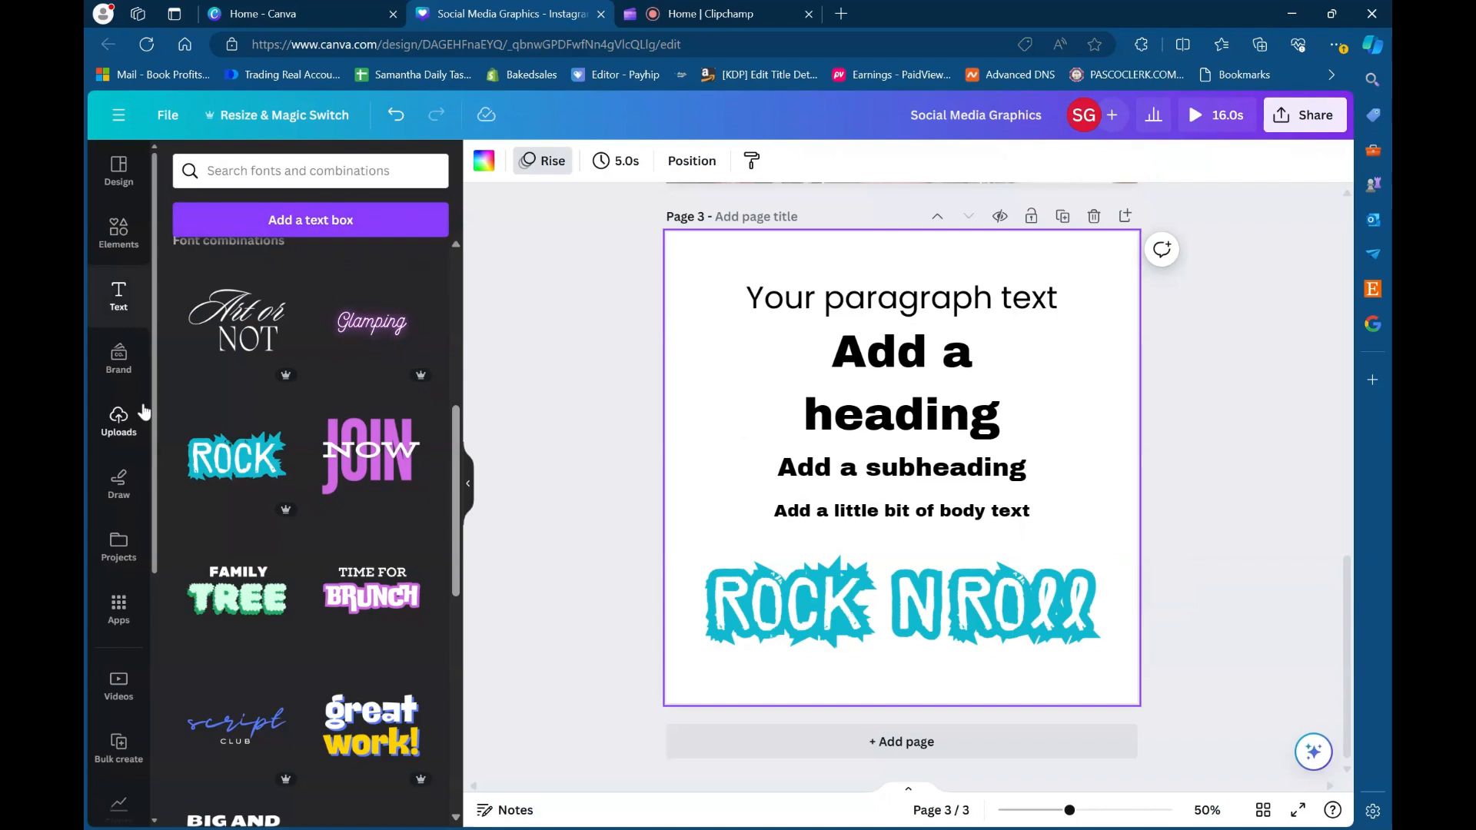
pyautogui.scroll(-4, 288, 542)
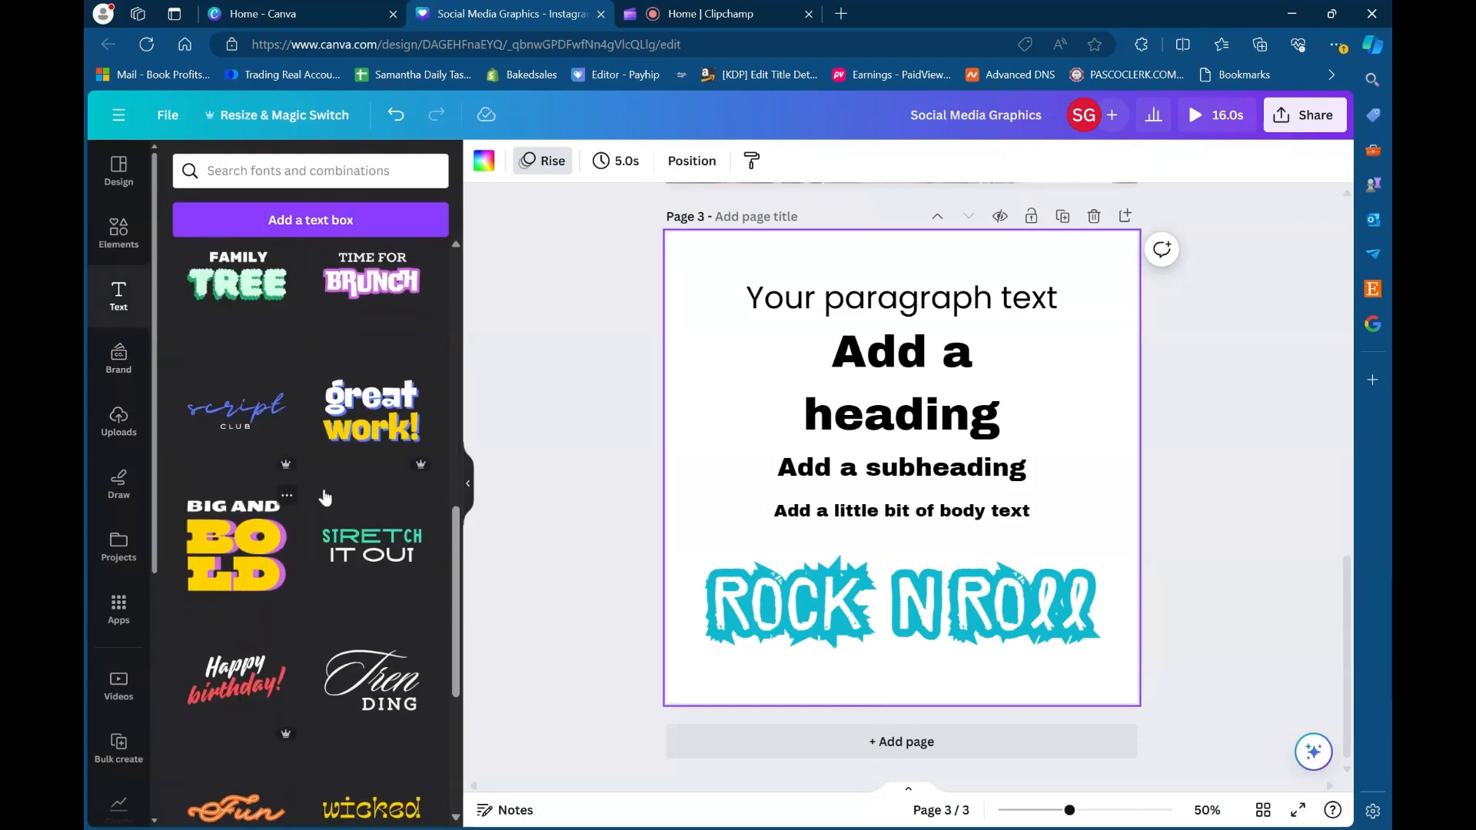
pyautogui.scroll(-1, 355, 428)
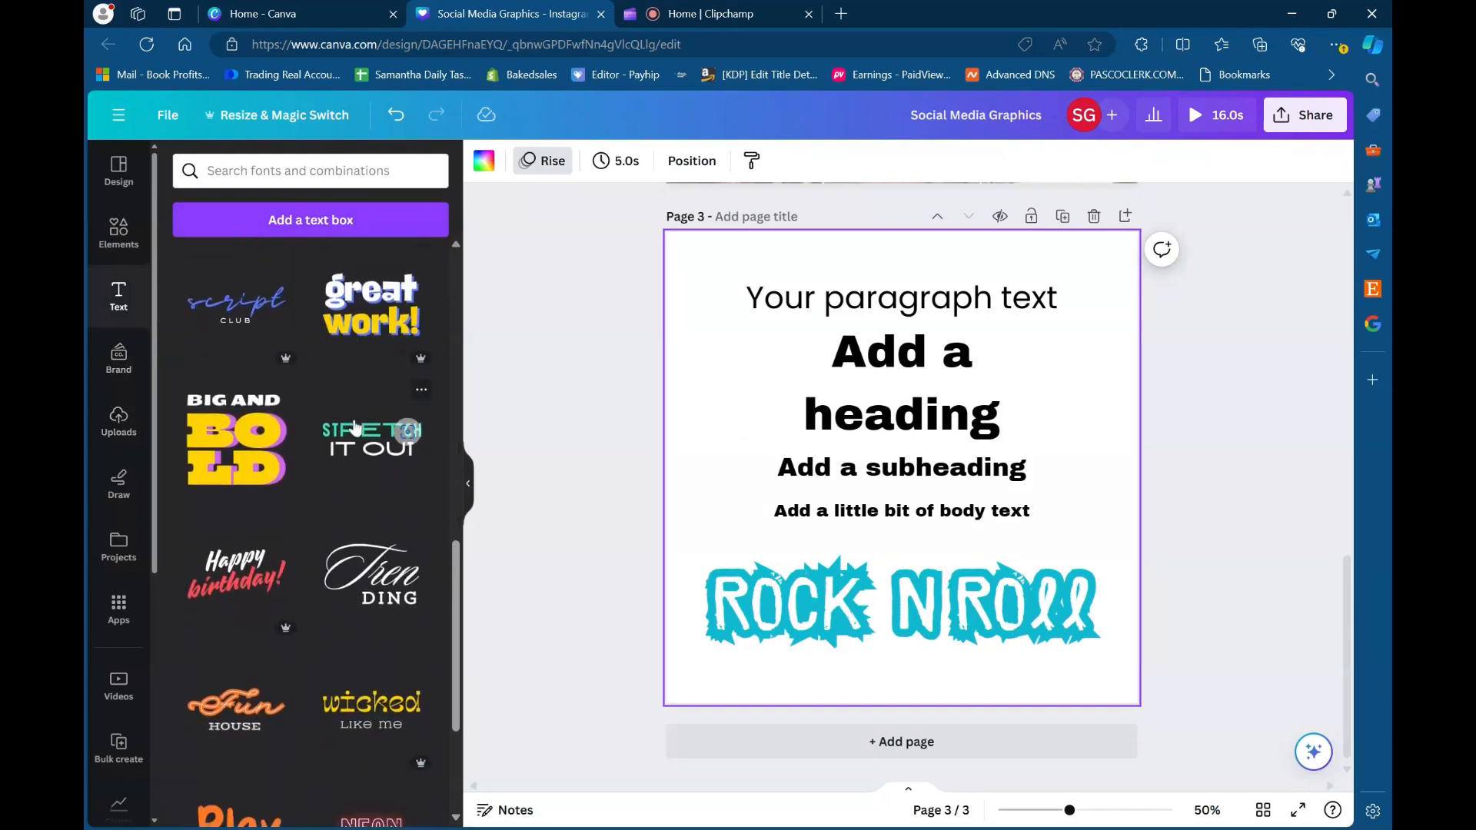
pyautogui.scroll(-3, 407, 429)
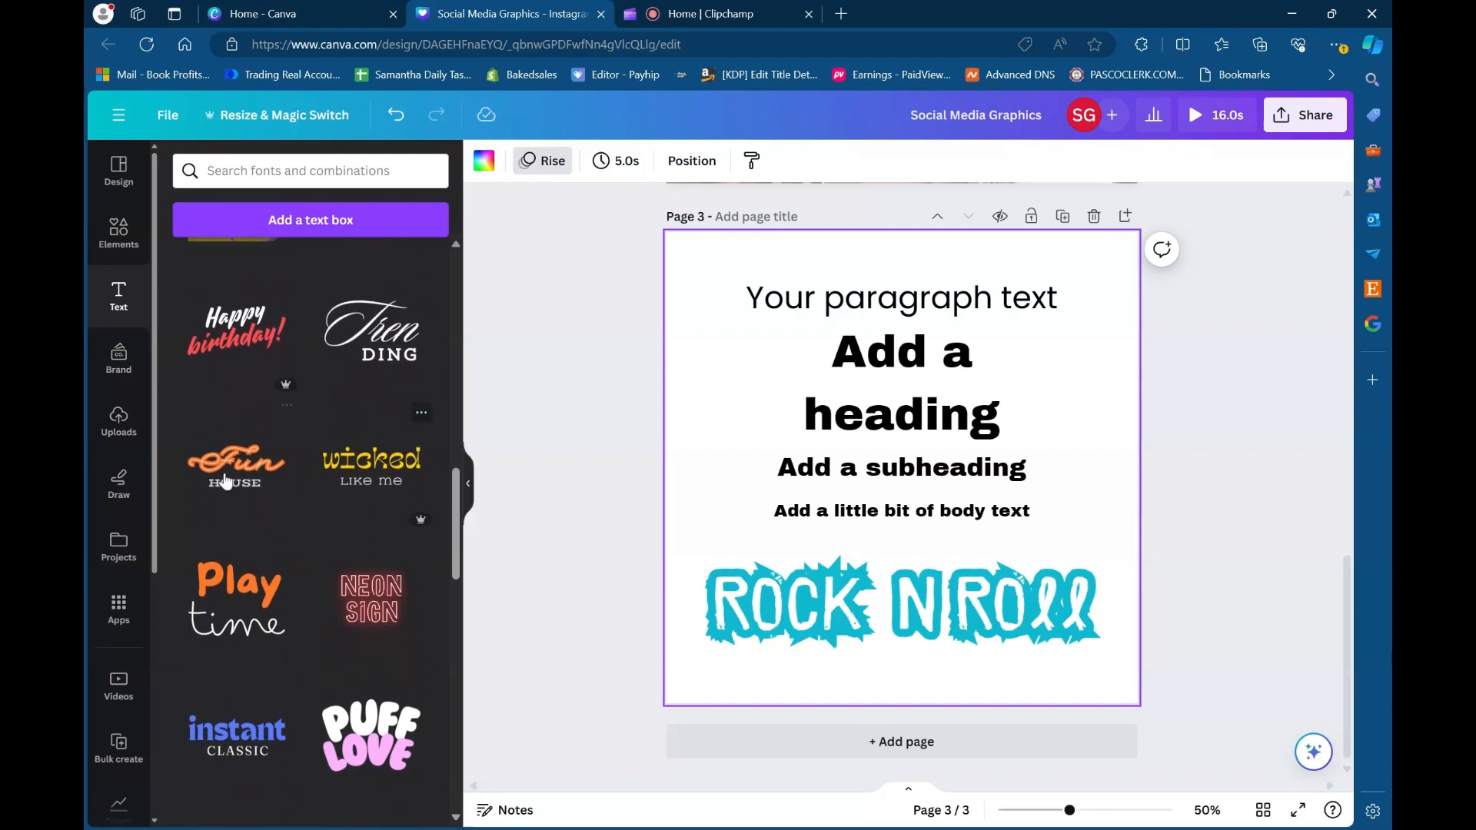
# - Look through the brand kit's templates, logos, color palette, fonts, brand voice, photos, graphics and icons
pyautogui.click(119, 367)
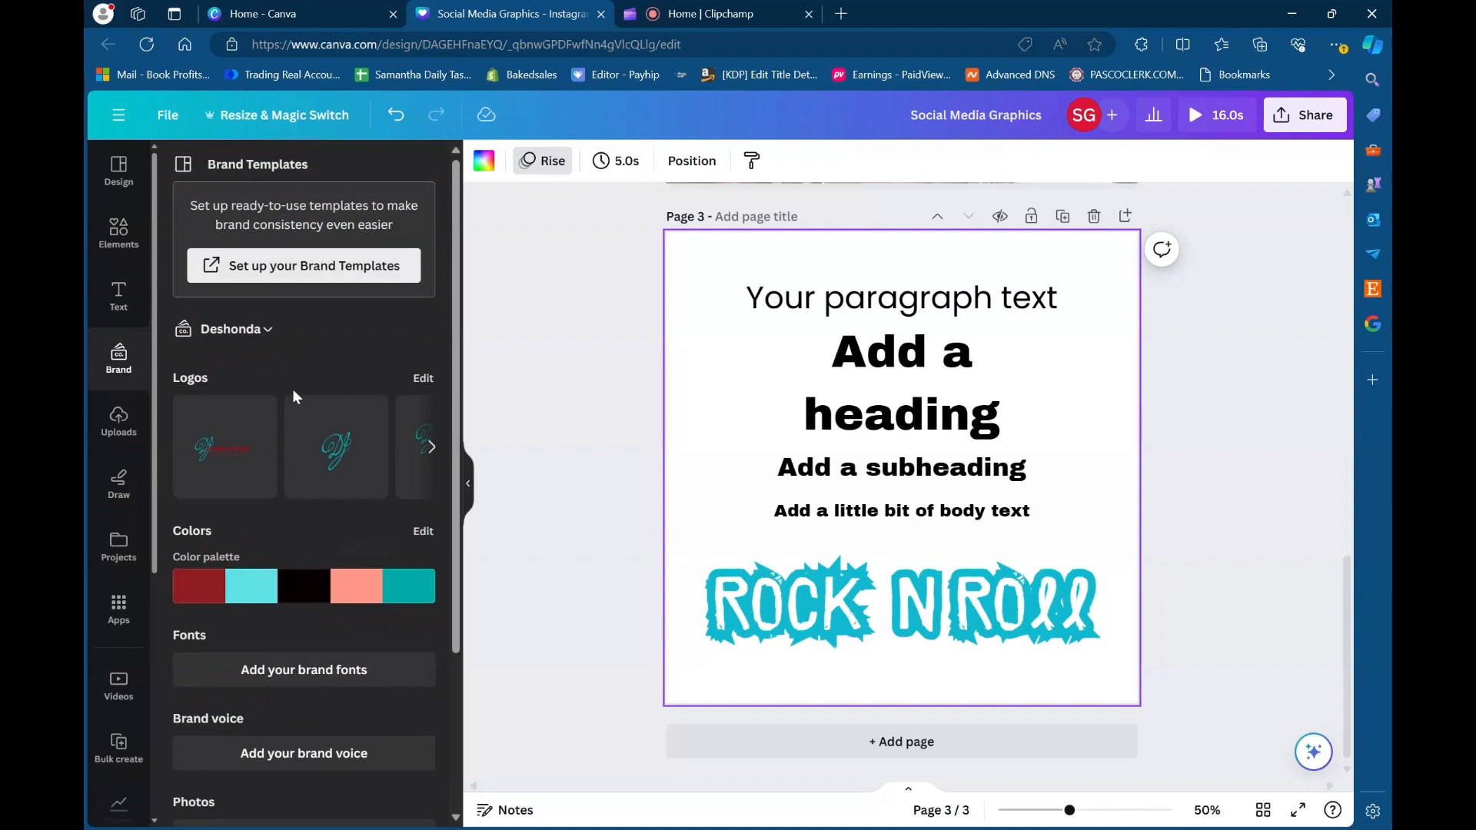
pyautogui.scroll(-2, 292, 389)
pyautogui.scroll(2, 292, 389)
pyautogui.scroll(-3, 313, 422)
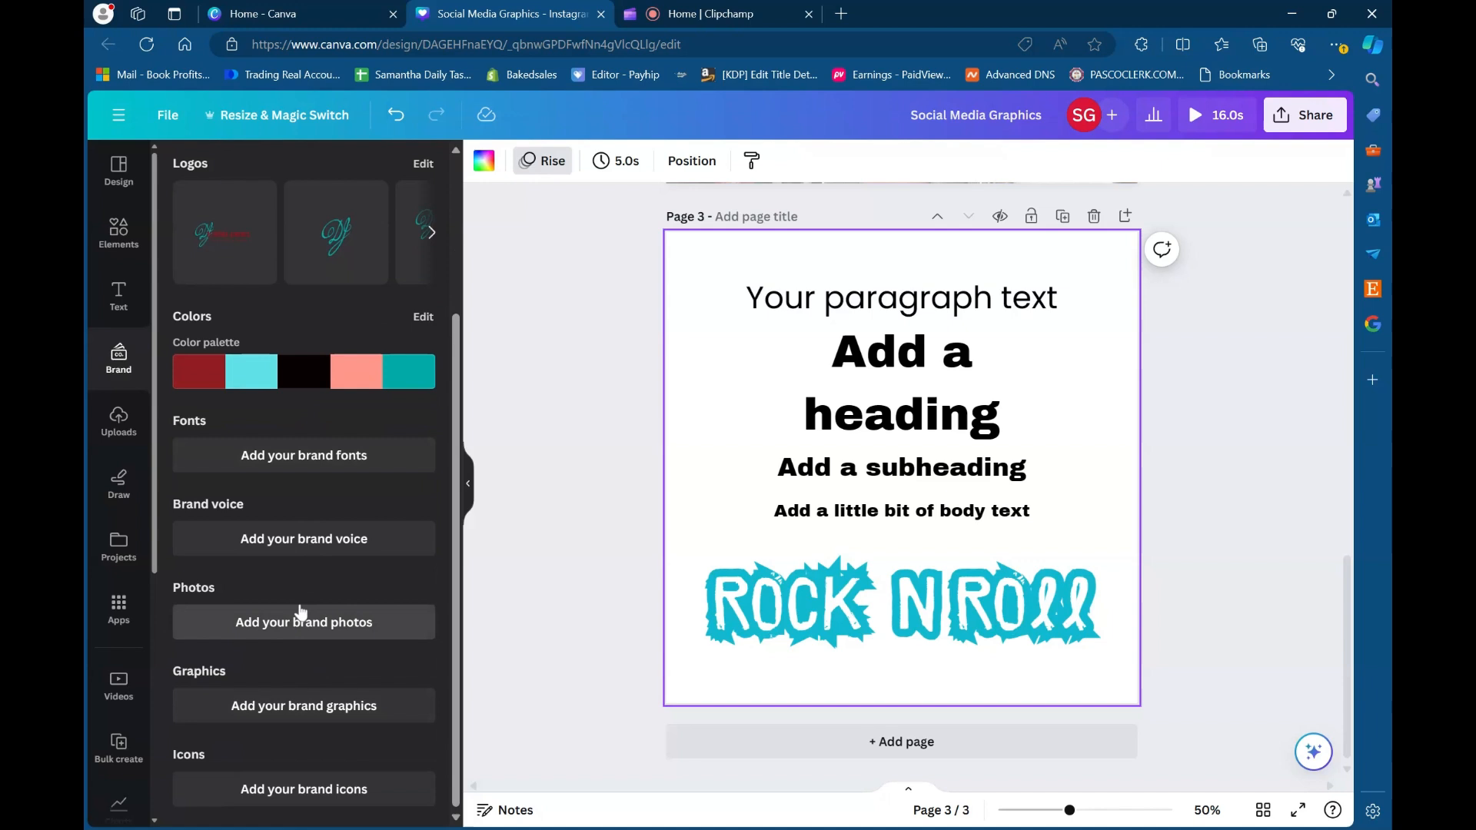
pyautogui.scroll(2, 289, 582)
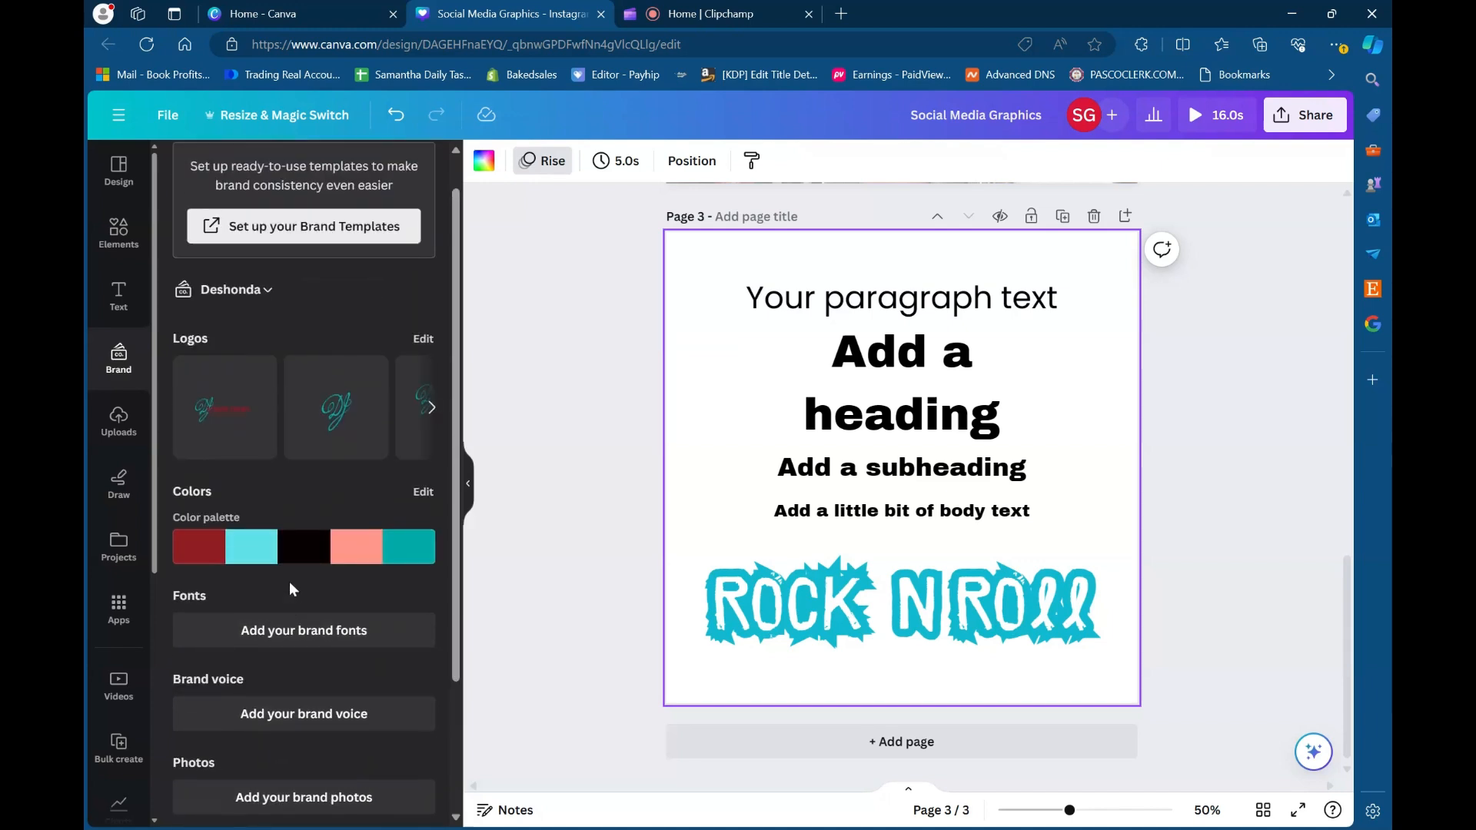
pyautogui.scroll(1, 289, 582)
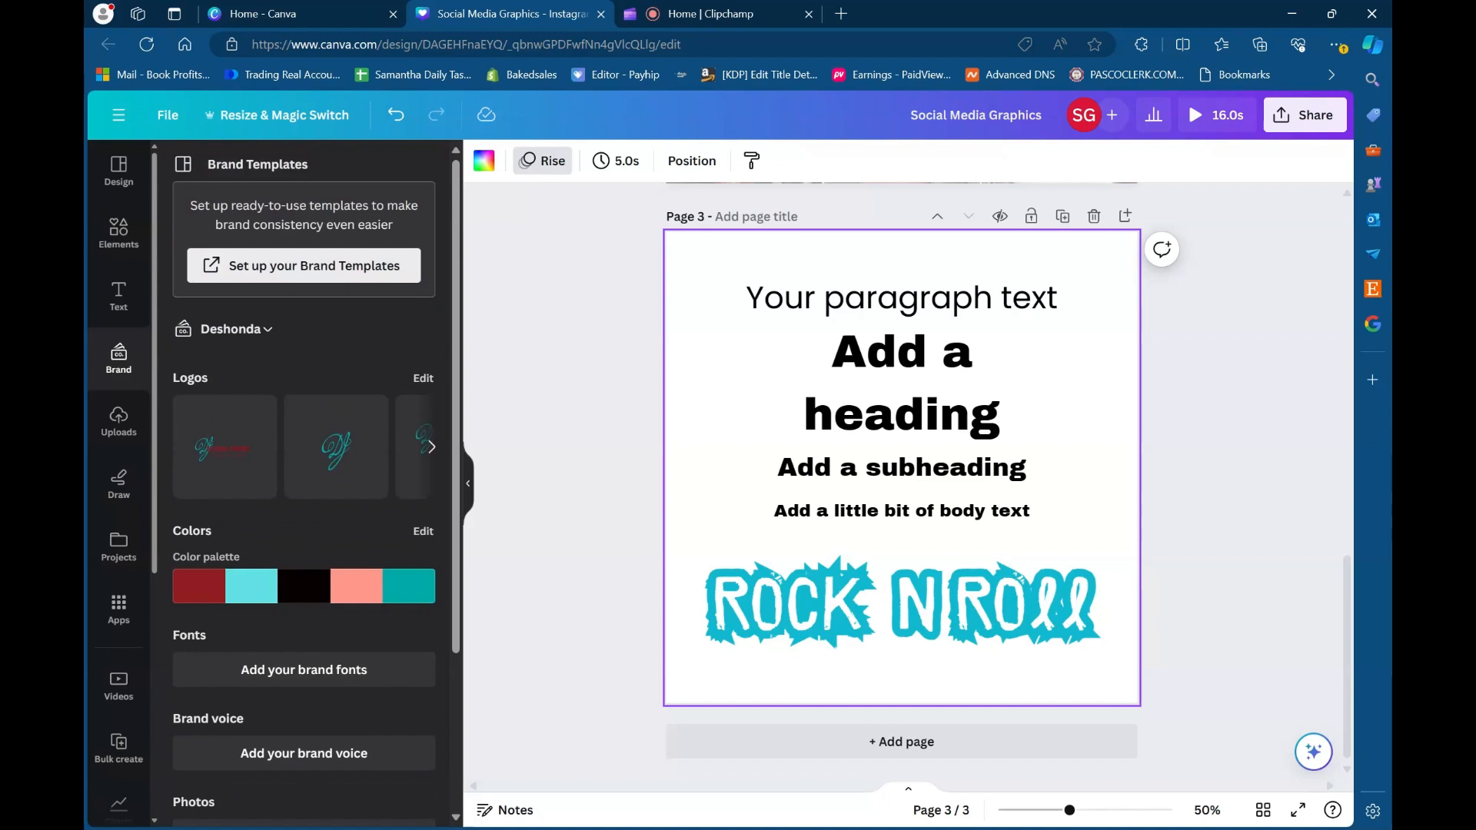
pyautogui.scroll(-3, 300, 584)
pyautogui.scroll(3, 300, 584)
# - Look through the uploaded images, check the uploaded videos and return to the images
pyautogui.click(114, 436)
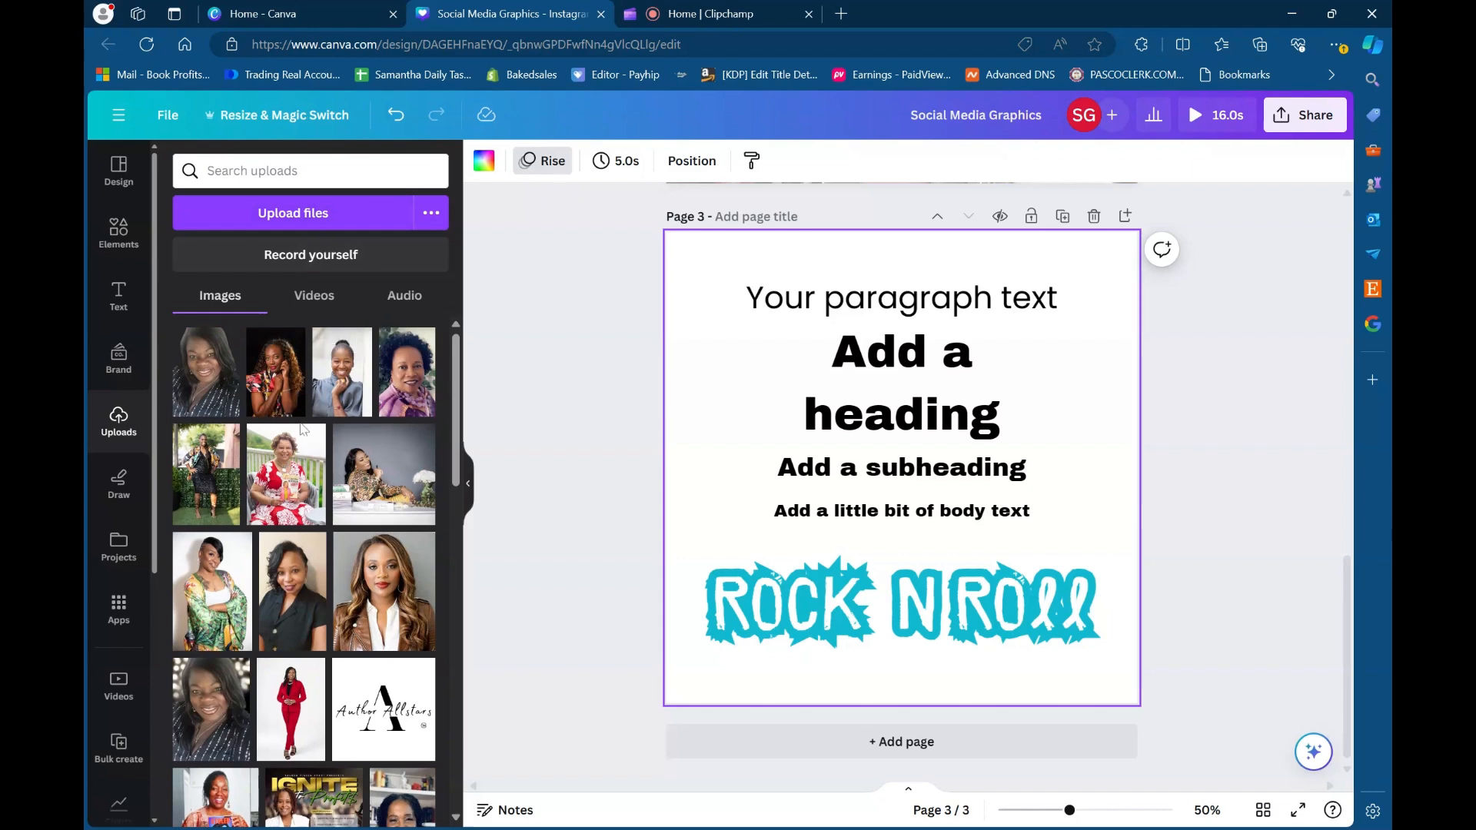
pyautogui.scroll(-4, 290, 502)
pyautogui.scroll(3, 291, 503)
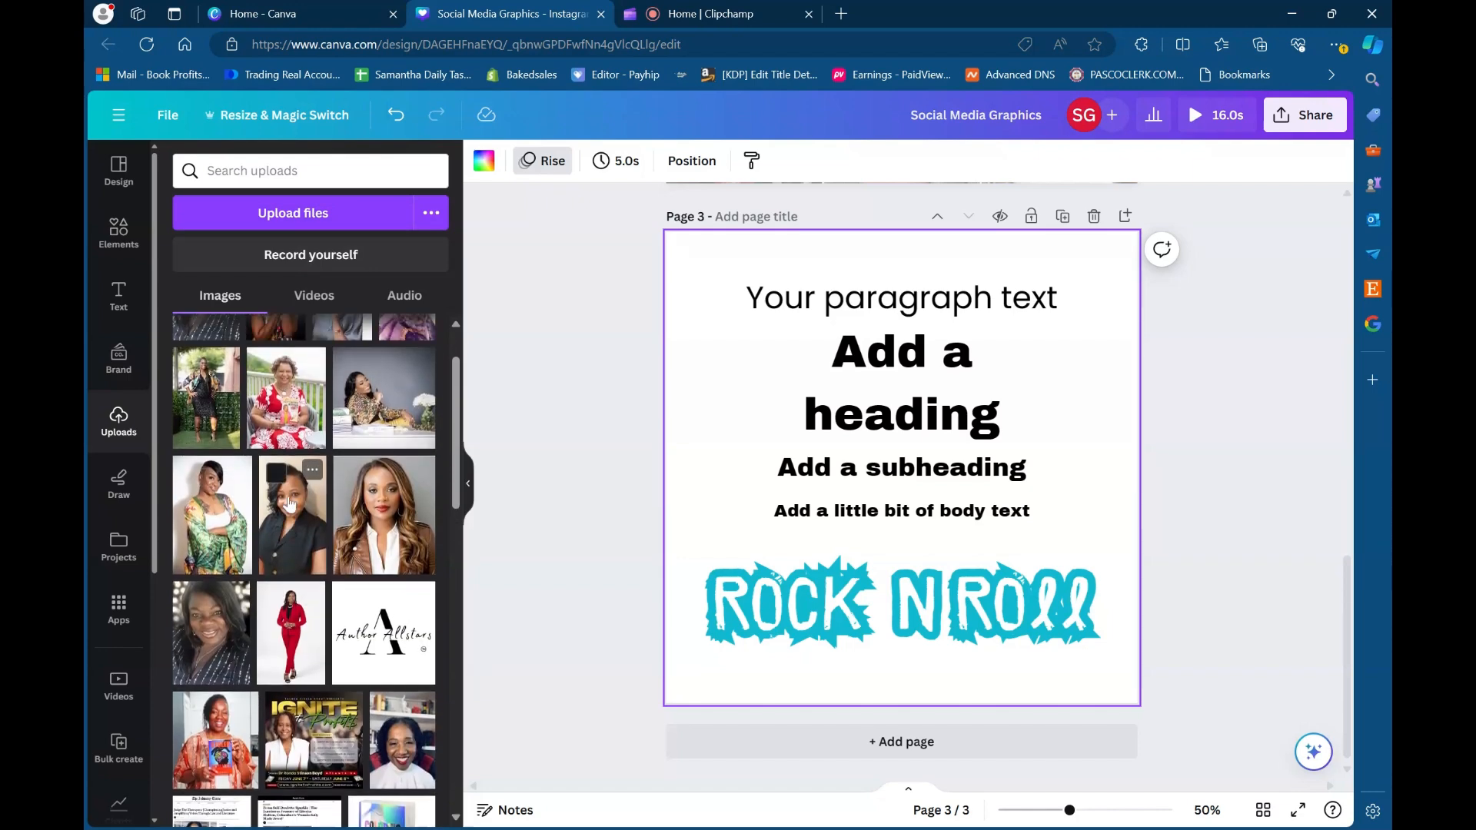
pyautogui.scroll(1, 290, 502)
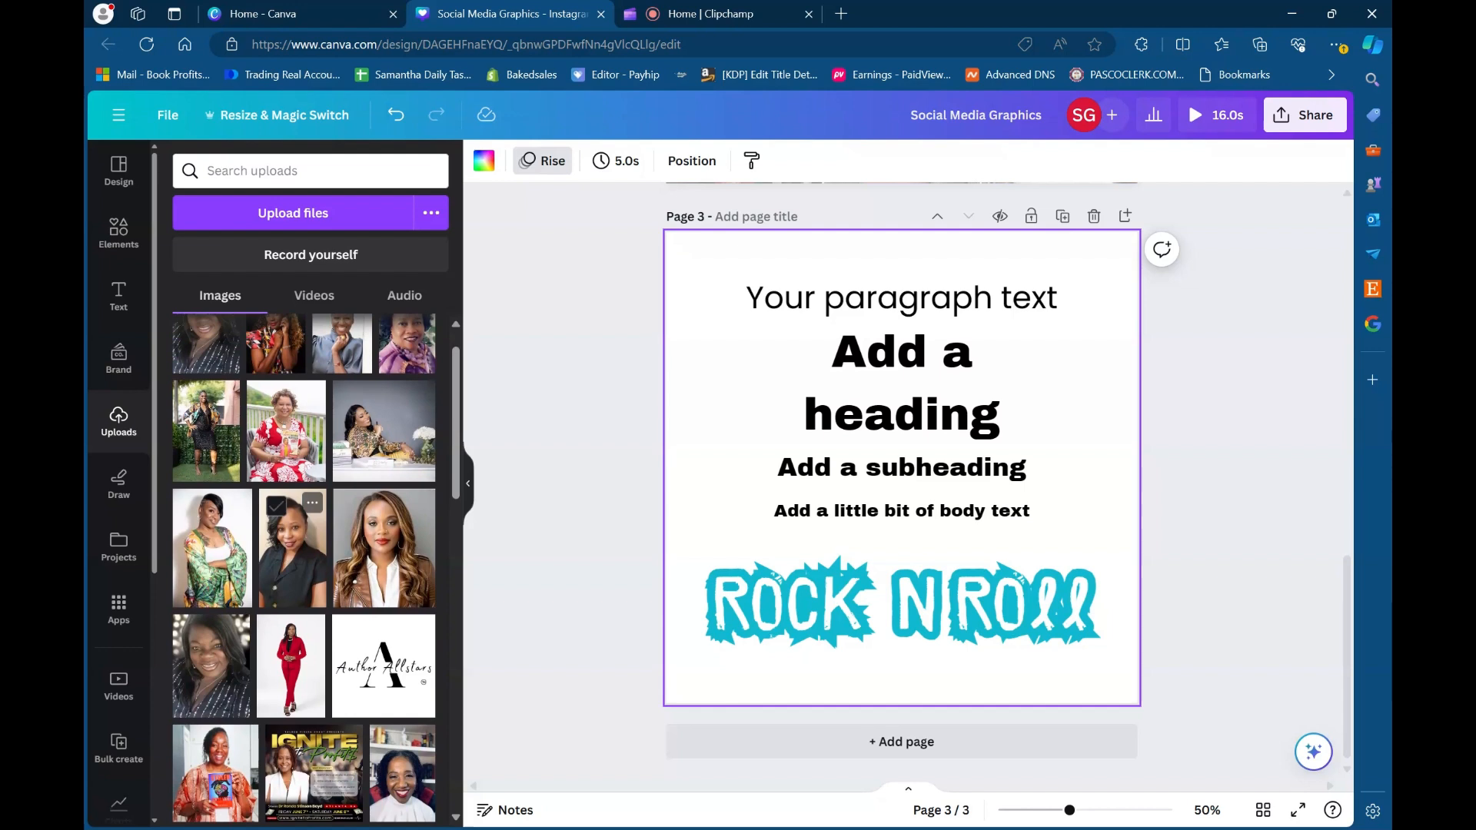
pyautogui.scroll(1, 291, 502)
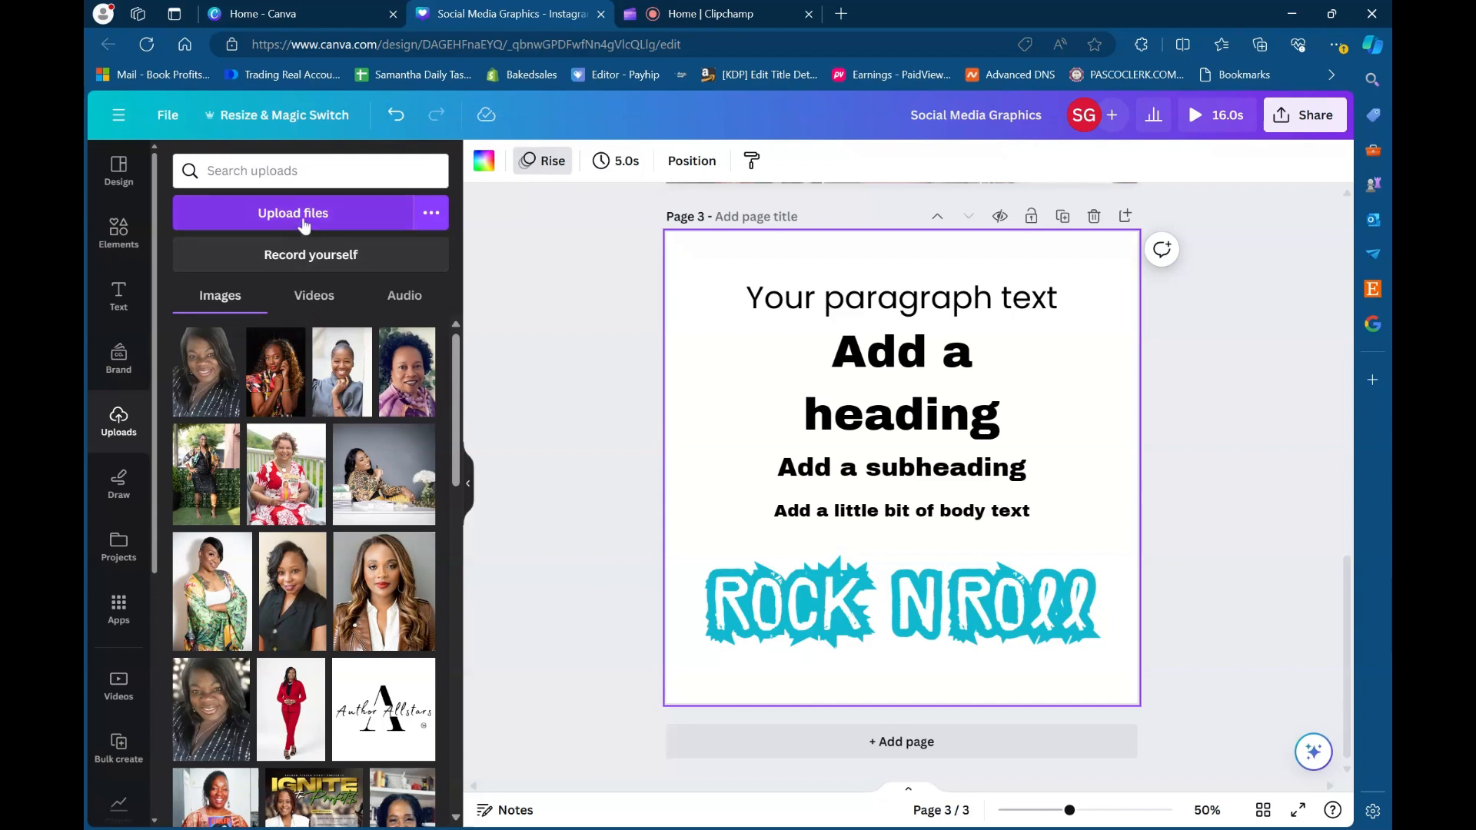
pyautogui.click(315, 304)
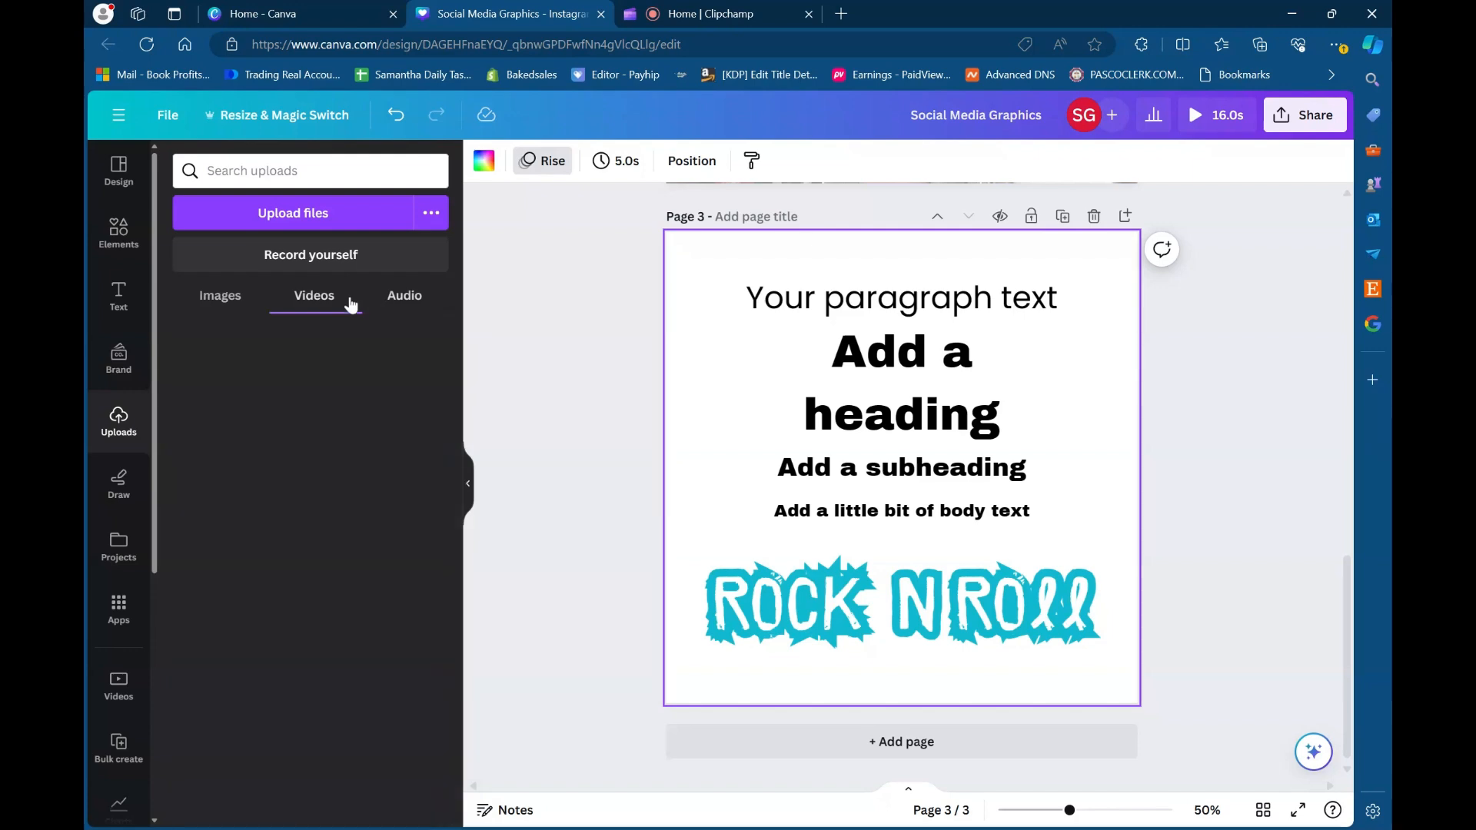
pyautogui.click(224, 300)
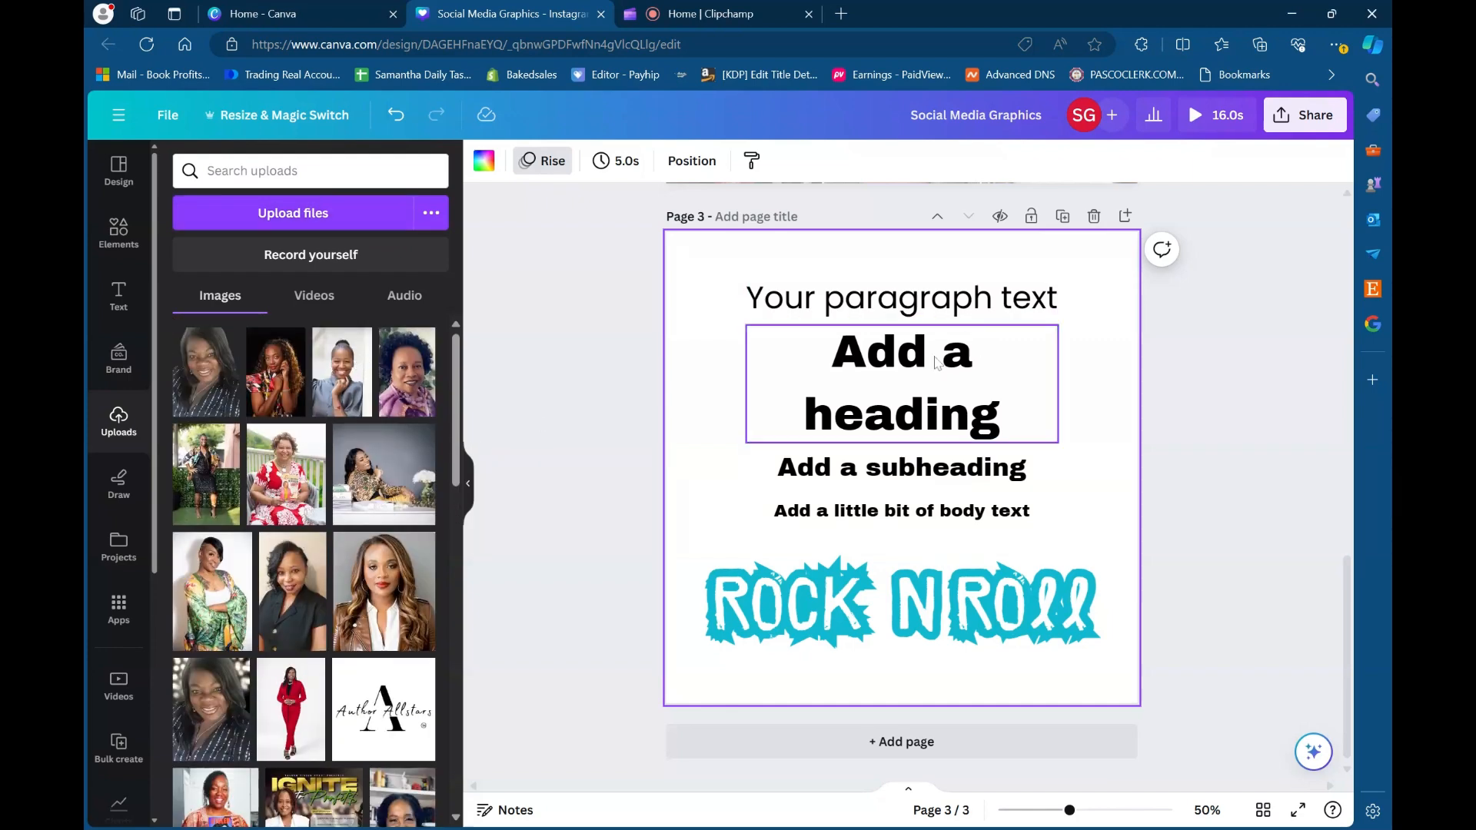
pyautogui.scroll(3, 942, 361)
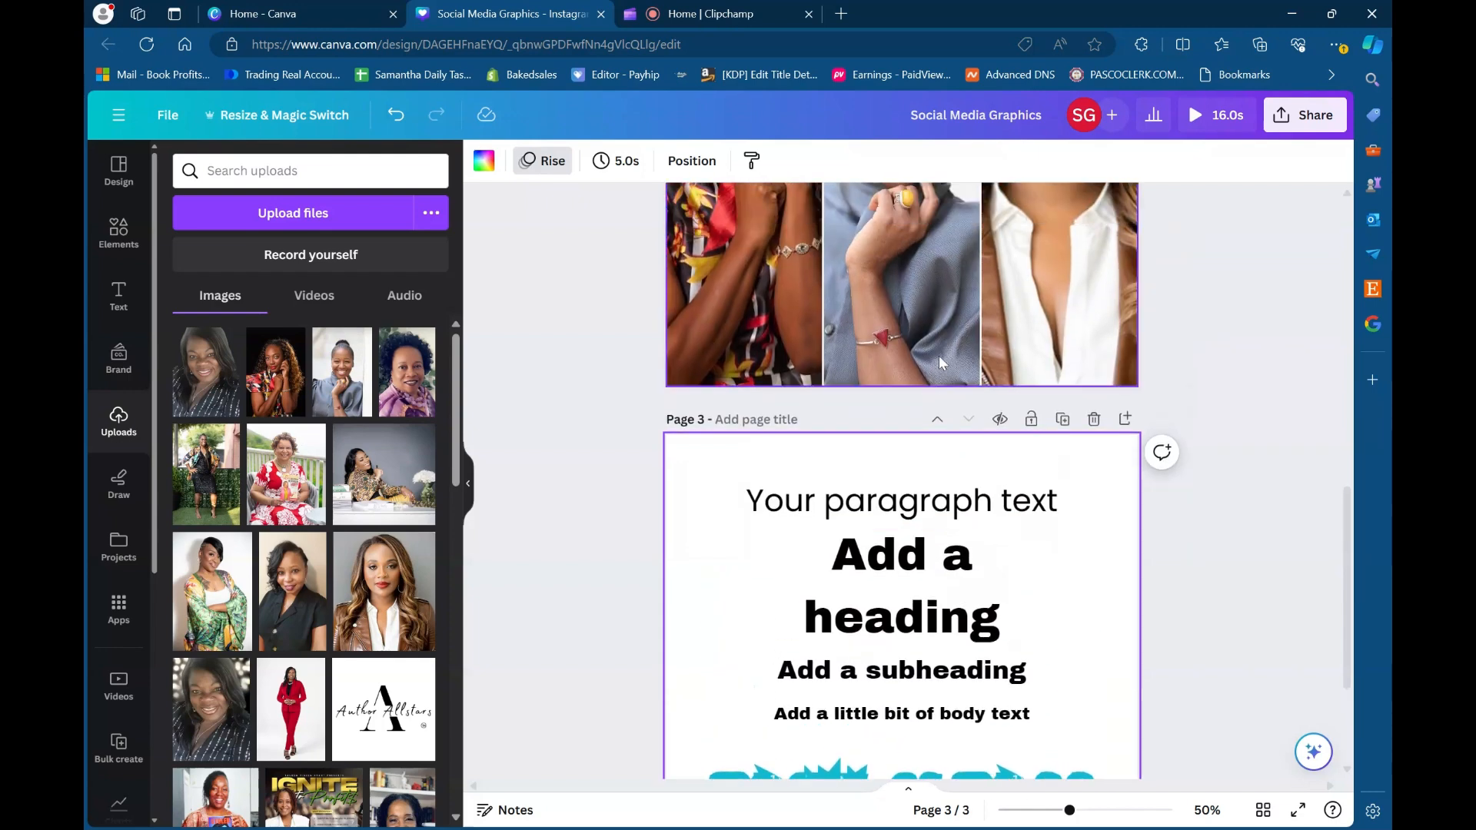
pyautogui.rightClick(939, 329)
pyautogui.press('Escape')
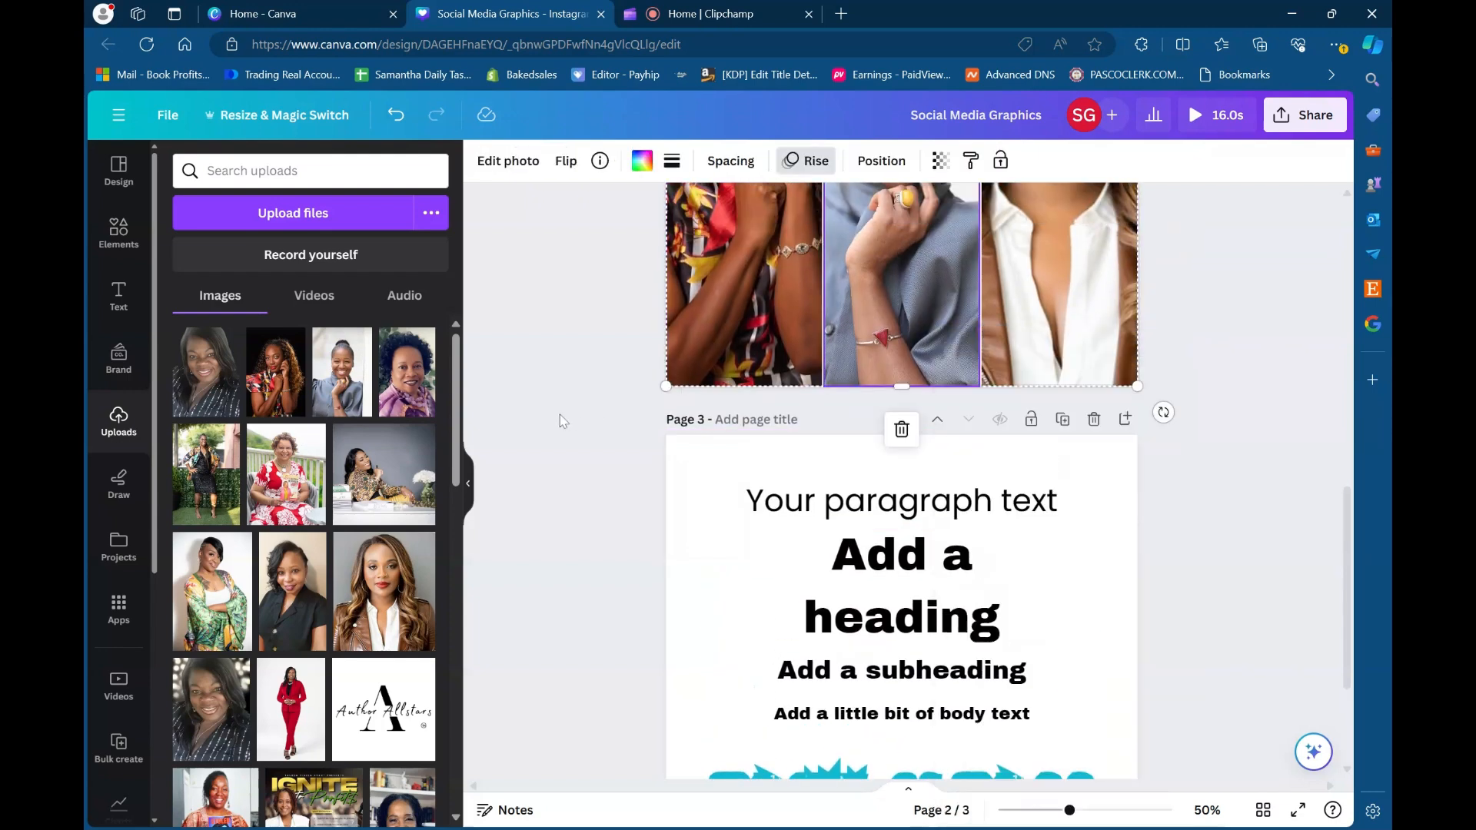
pyautogui.click(560, 419)
# - Browse the uploaded images and open the options of the photo of the woman reclining in a leopard-print outfit
pyautogui.scroll(-1, 369, 578)
pyautogui.scroll(-1, 369, 578)
pyautogui.scroll(2, 369, 579)
pyautogui.scroll(-3, 369, 578)
pyautogui.scroll(2, 369, 578)
pyautogui.scroll(3, 245, 454)
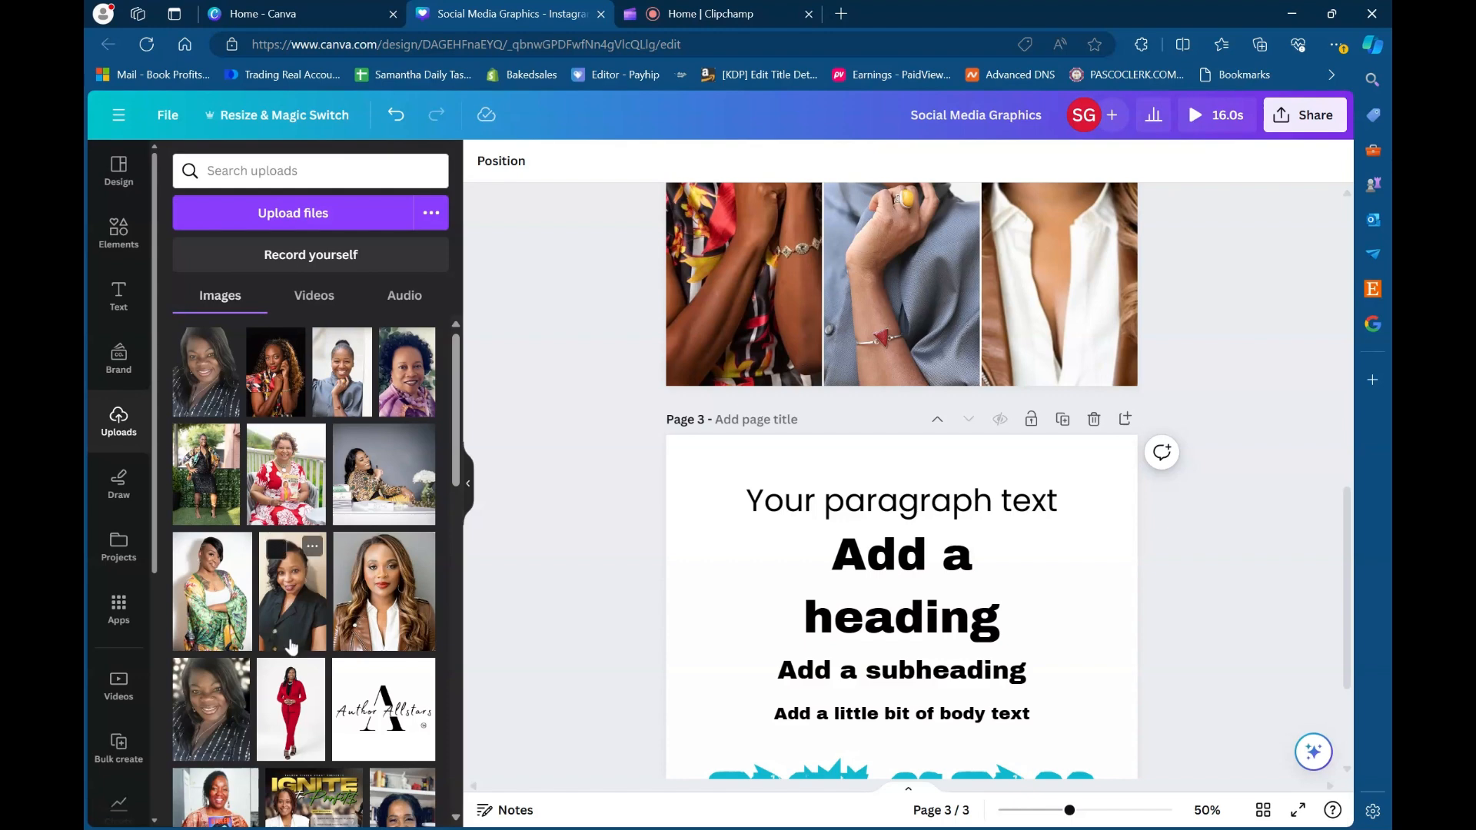
pyautogui.scroll(-5, 291, 647)
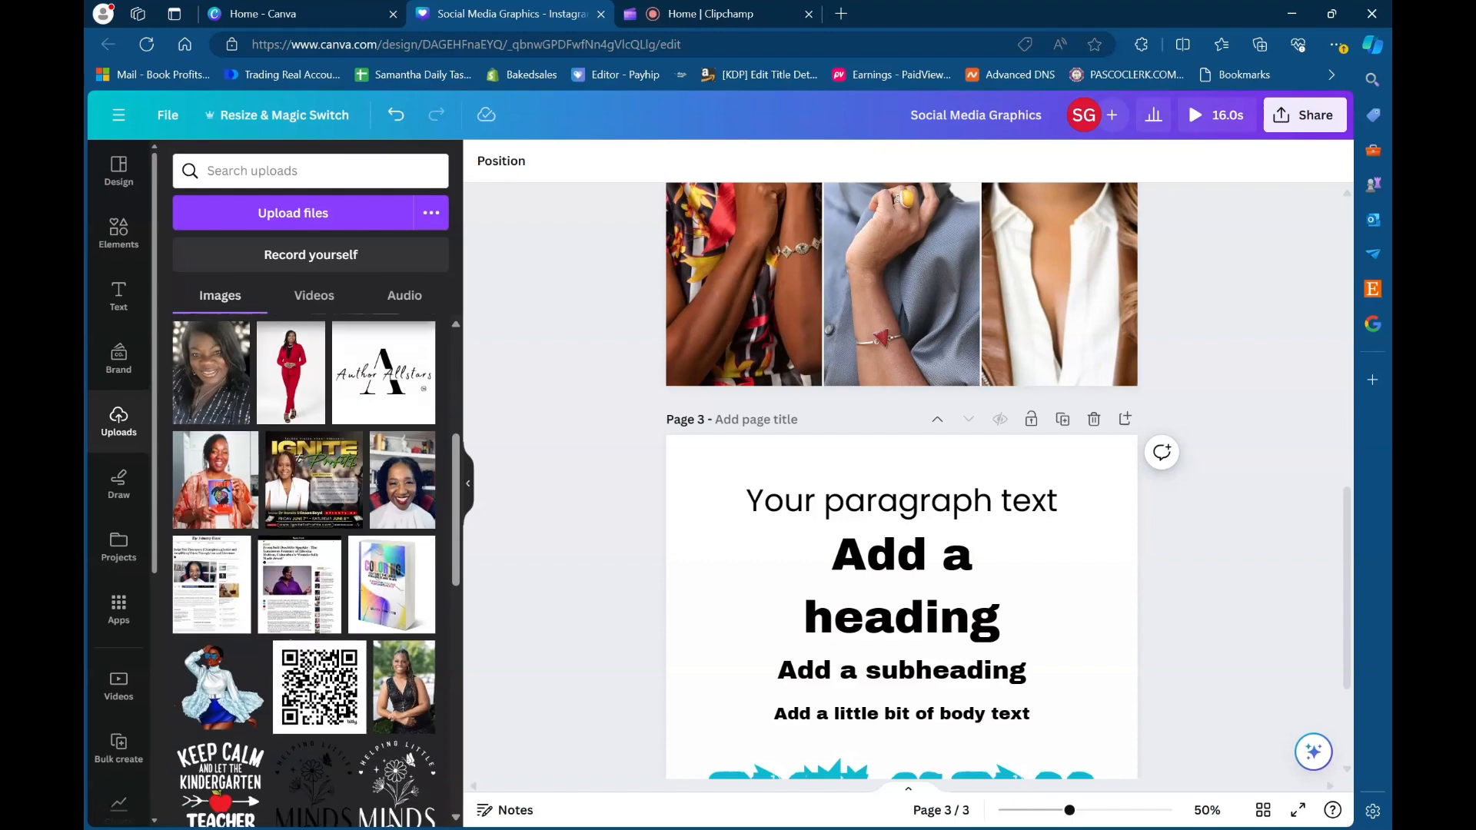
pyautogui.scroll(-3, 300, 661)
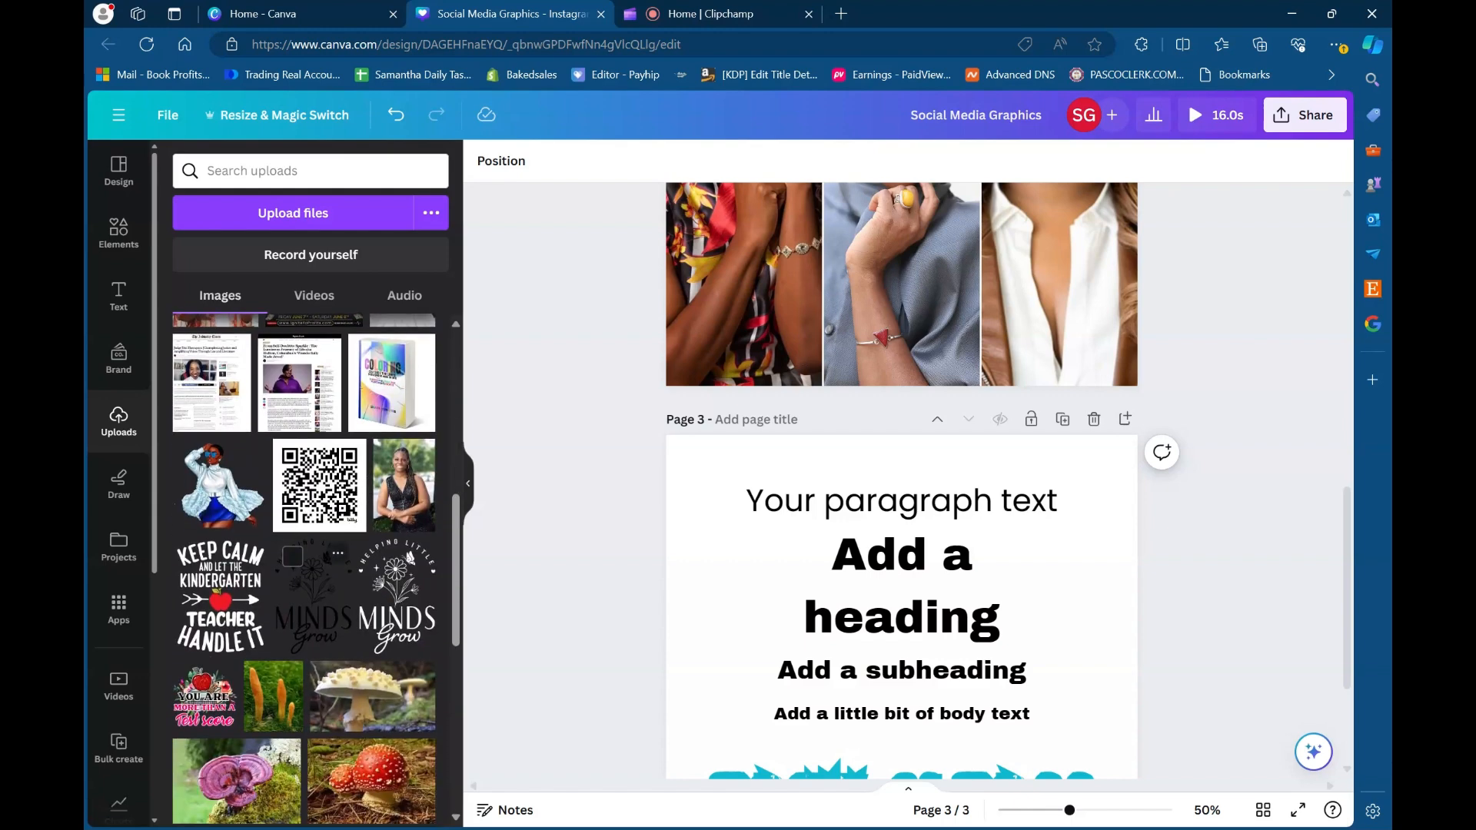
pyautogui.scroll(4, 300, 662)
pyautogui.scroll(-10, 300, 661)
pyautogui.scroll(14, 299, 662)
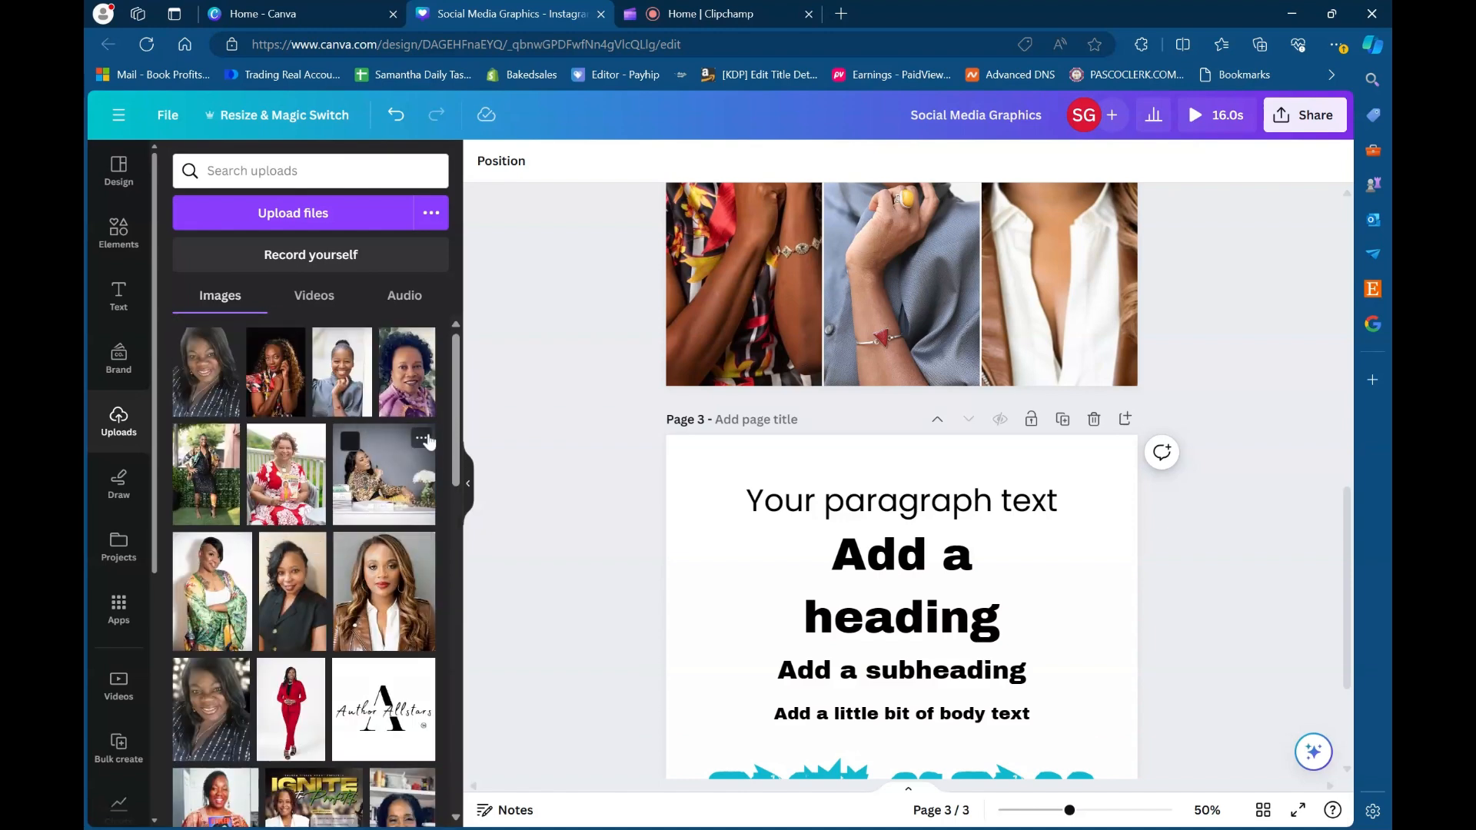
pyautogui.click(423, 439)
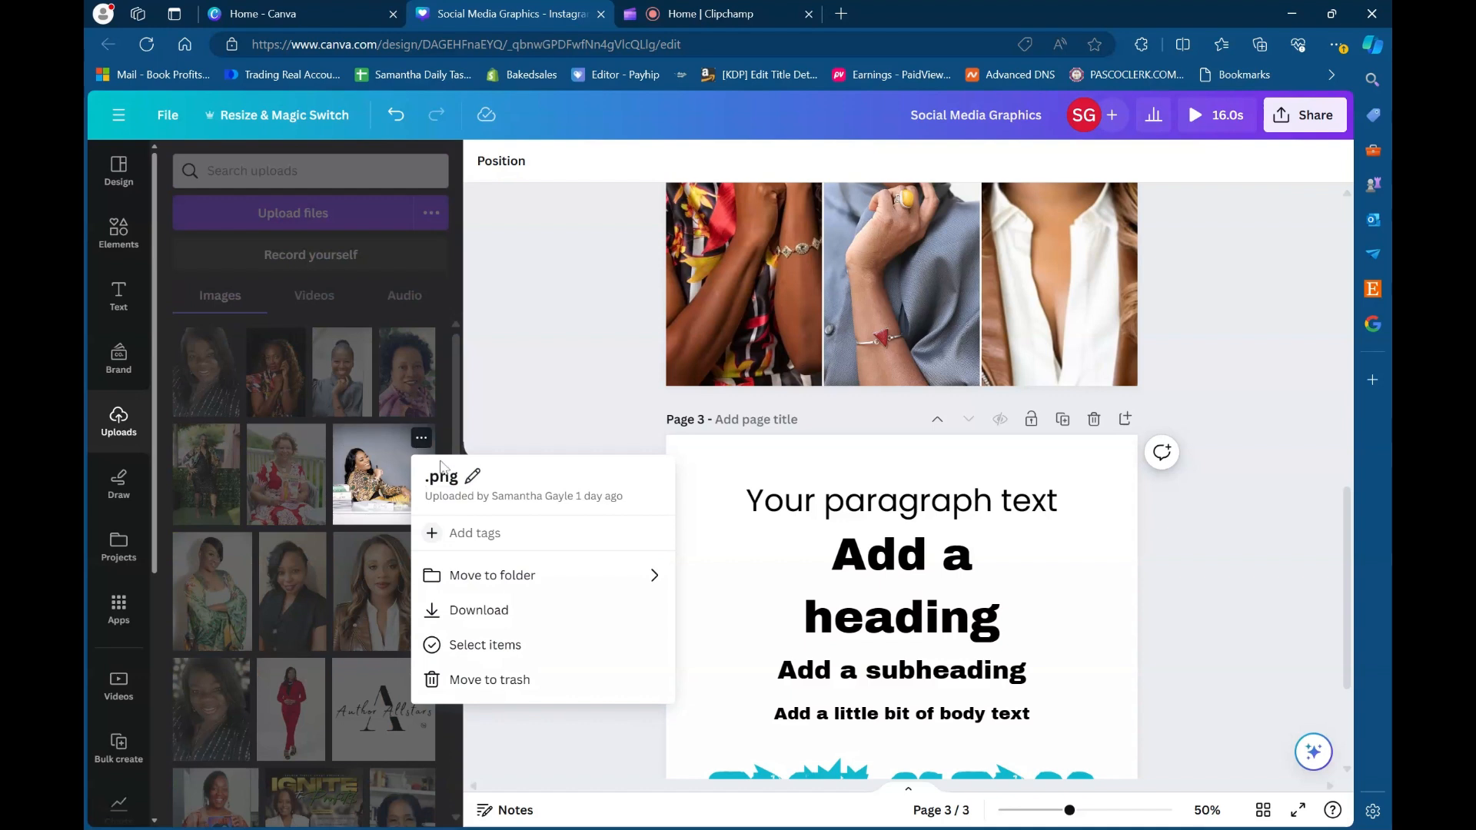
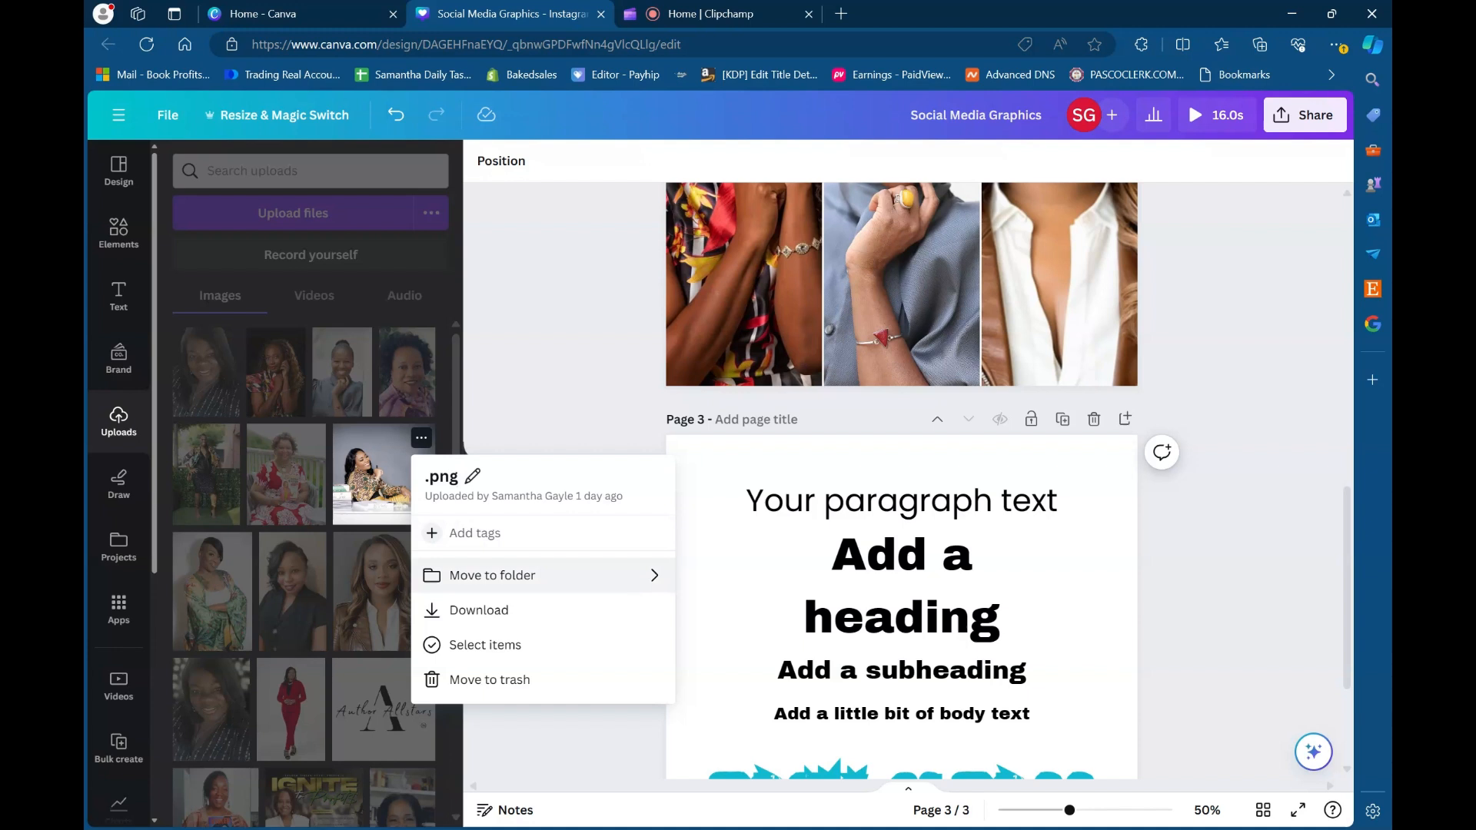
pyautogui.click(625, 586)
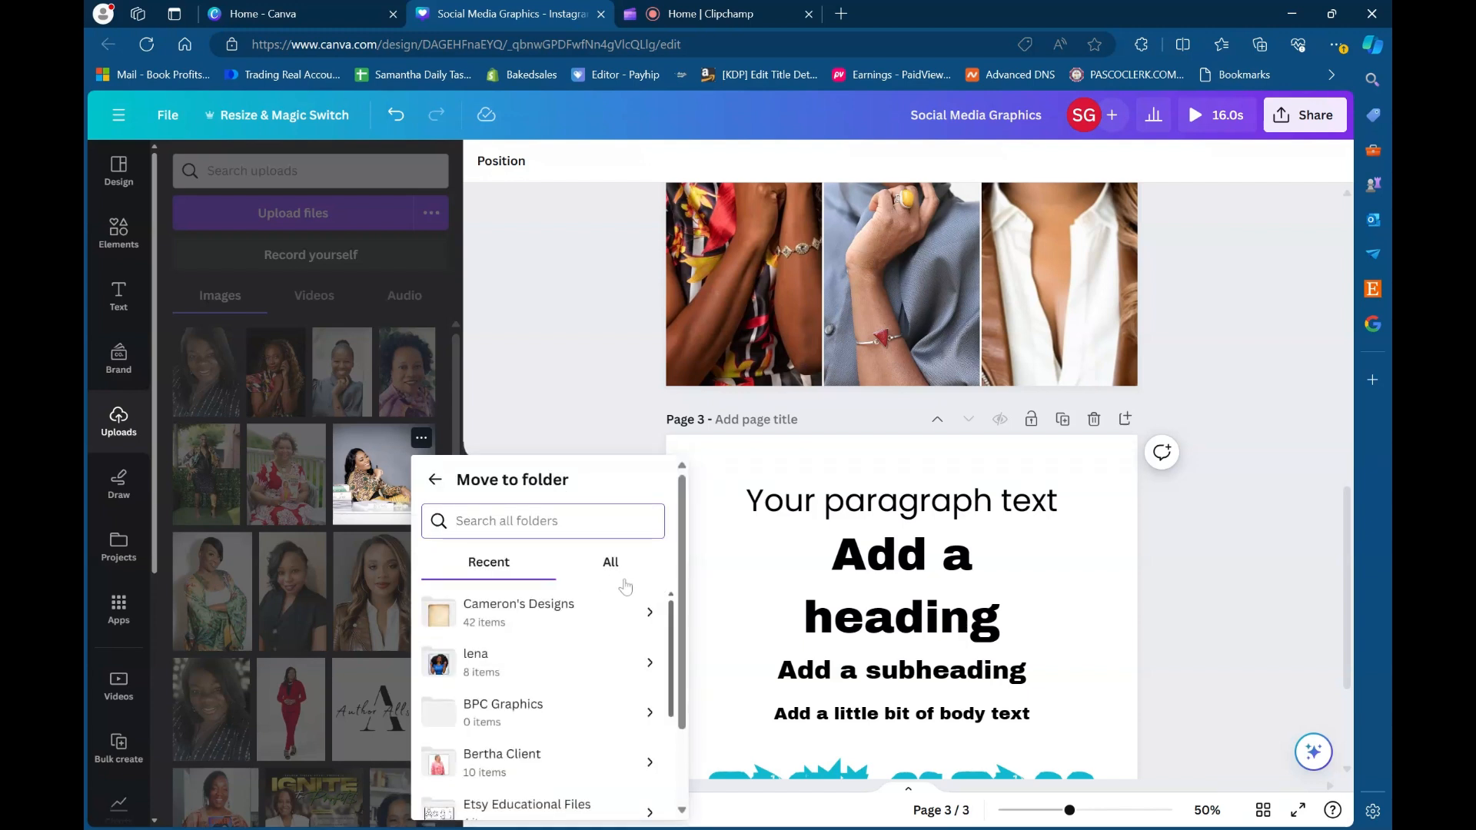
pyautogui.scroll(-2, 612, 561)
pyautogui.scroll(1, 620, 569)
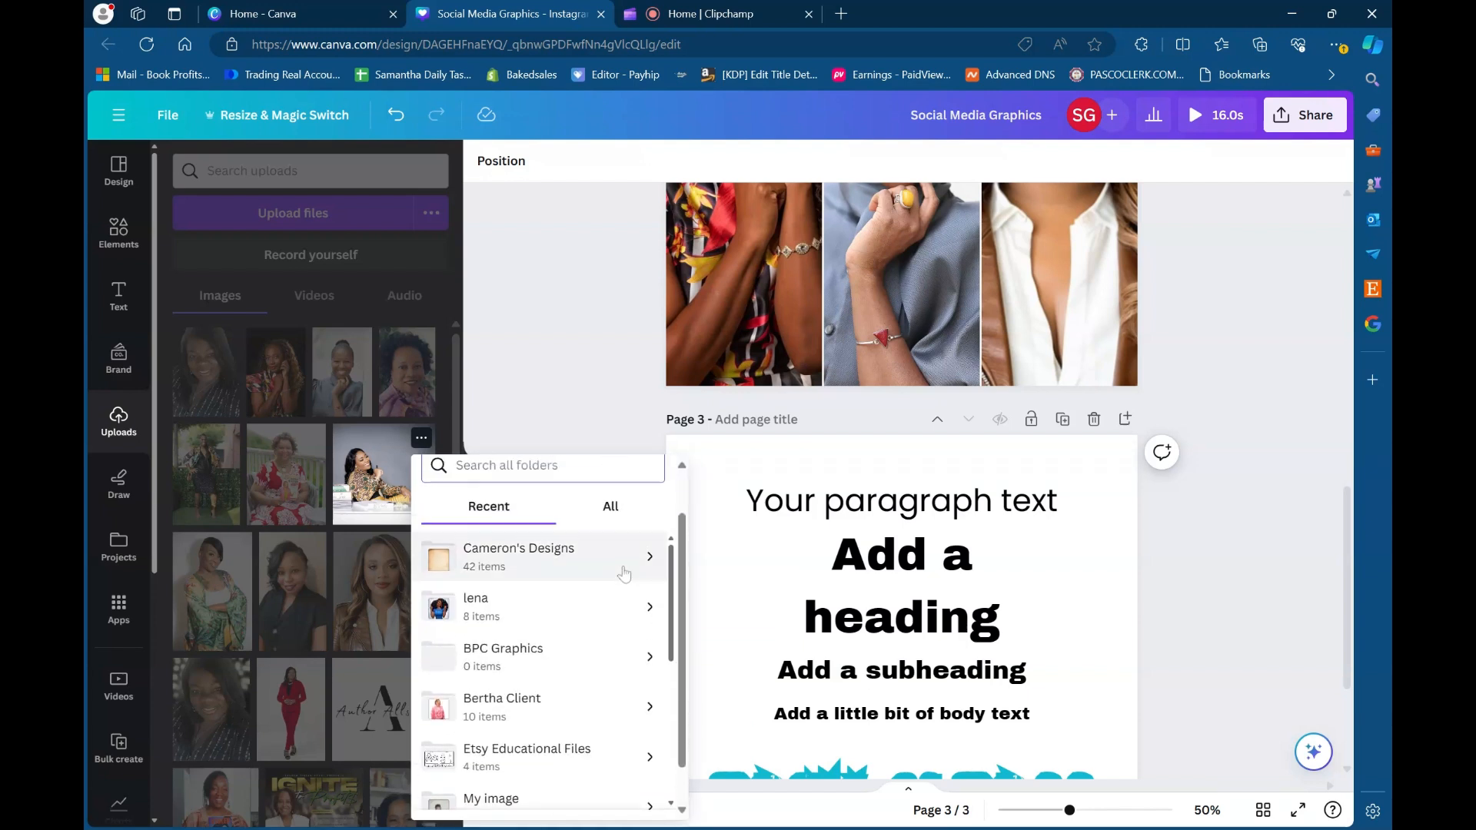
pyautogui.click(620, 561)
pyautogui.click(464, 796)
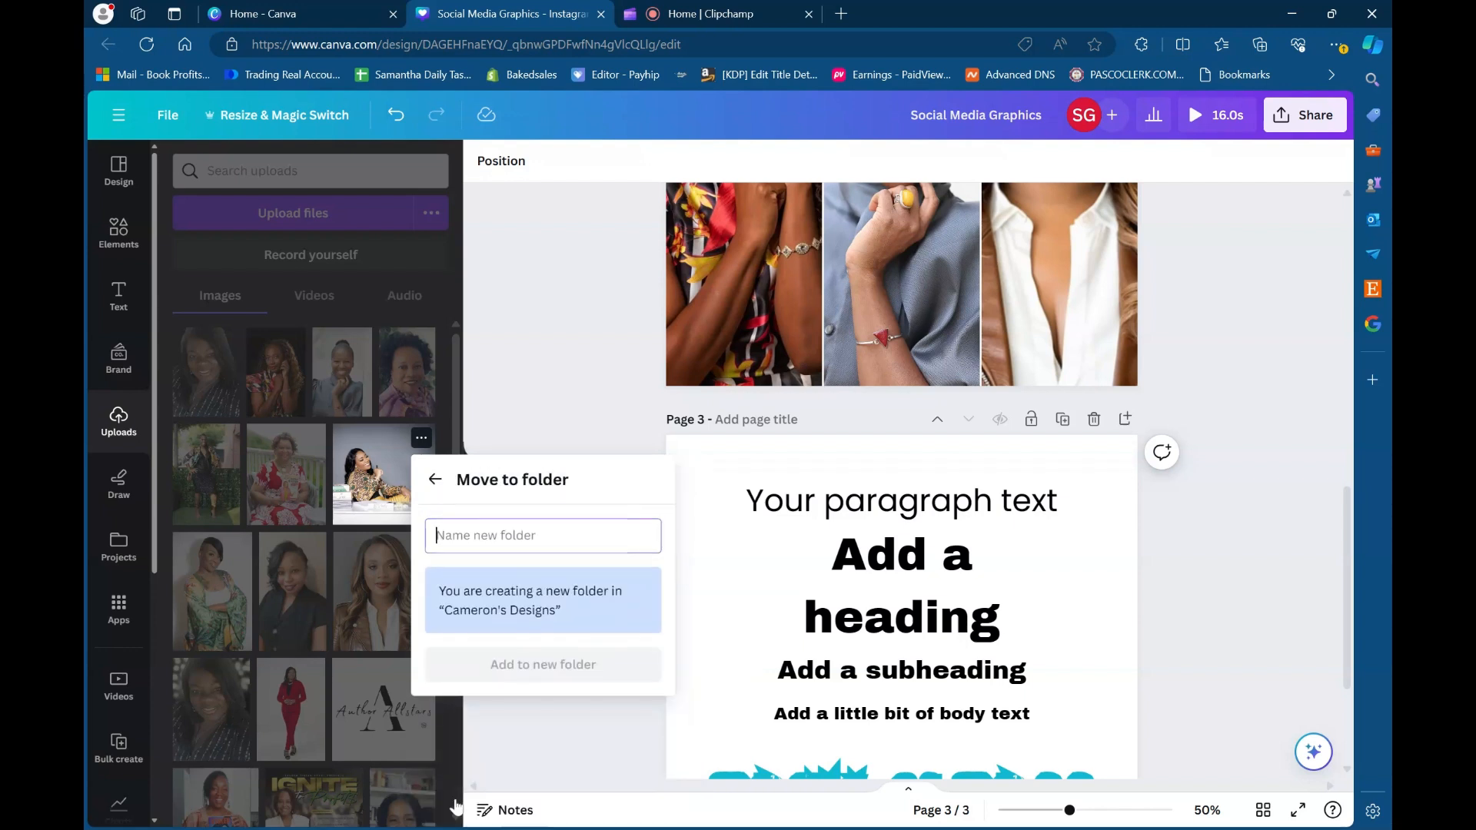
pyautogui.click(435, 480)
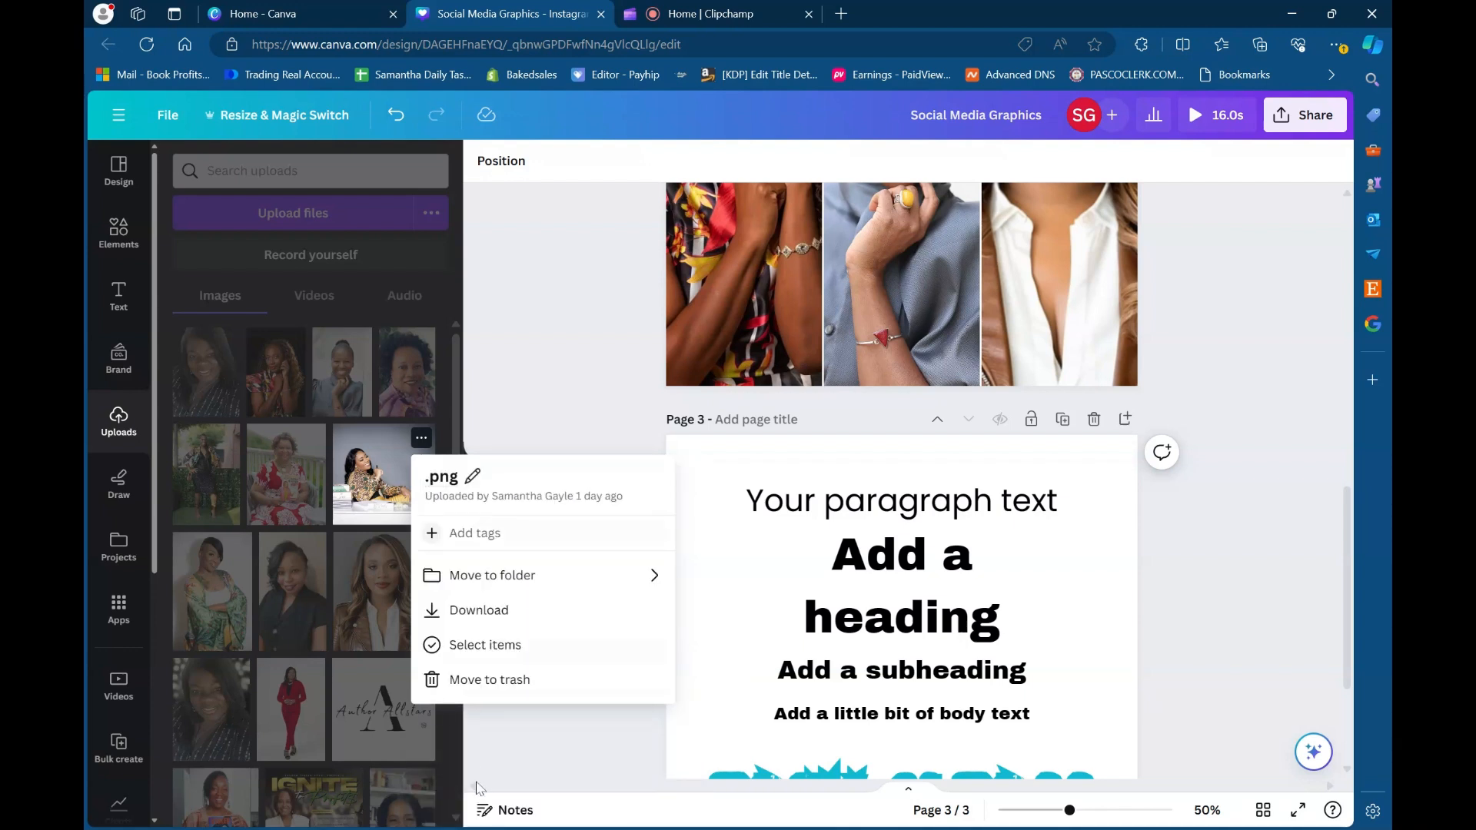
pyautogui.click(536, 573)
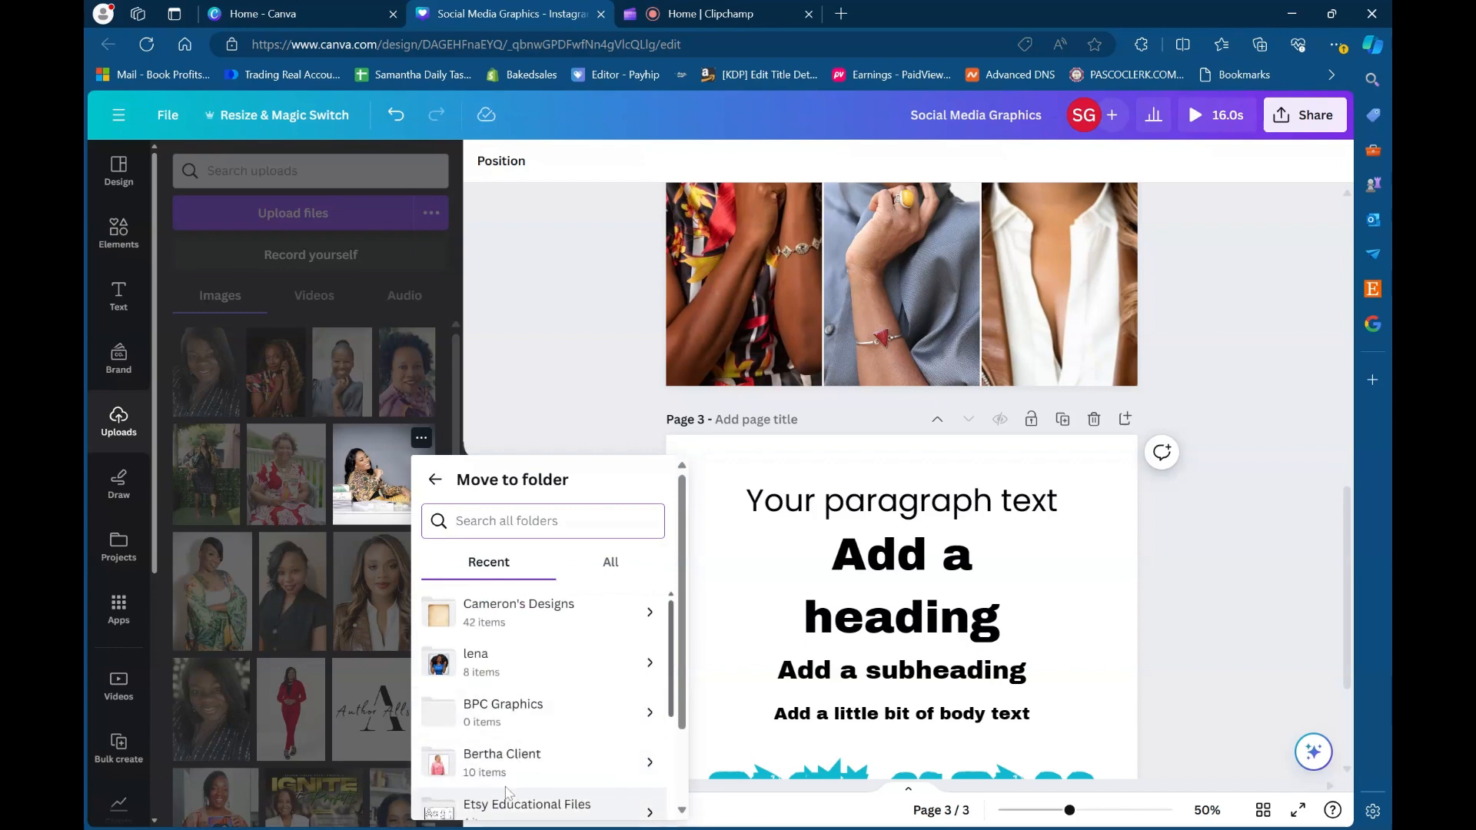
pyautogui.scroll(-5, 493, 769)
pyautogui.scroll(-2, 492, 798)
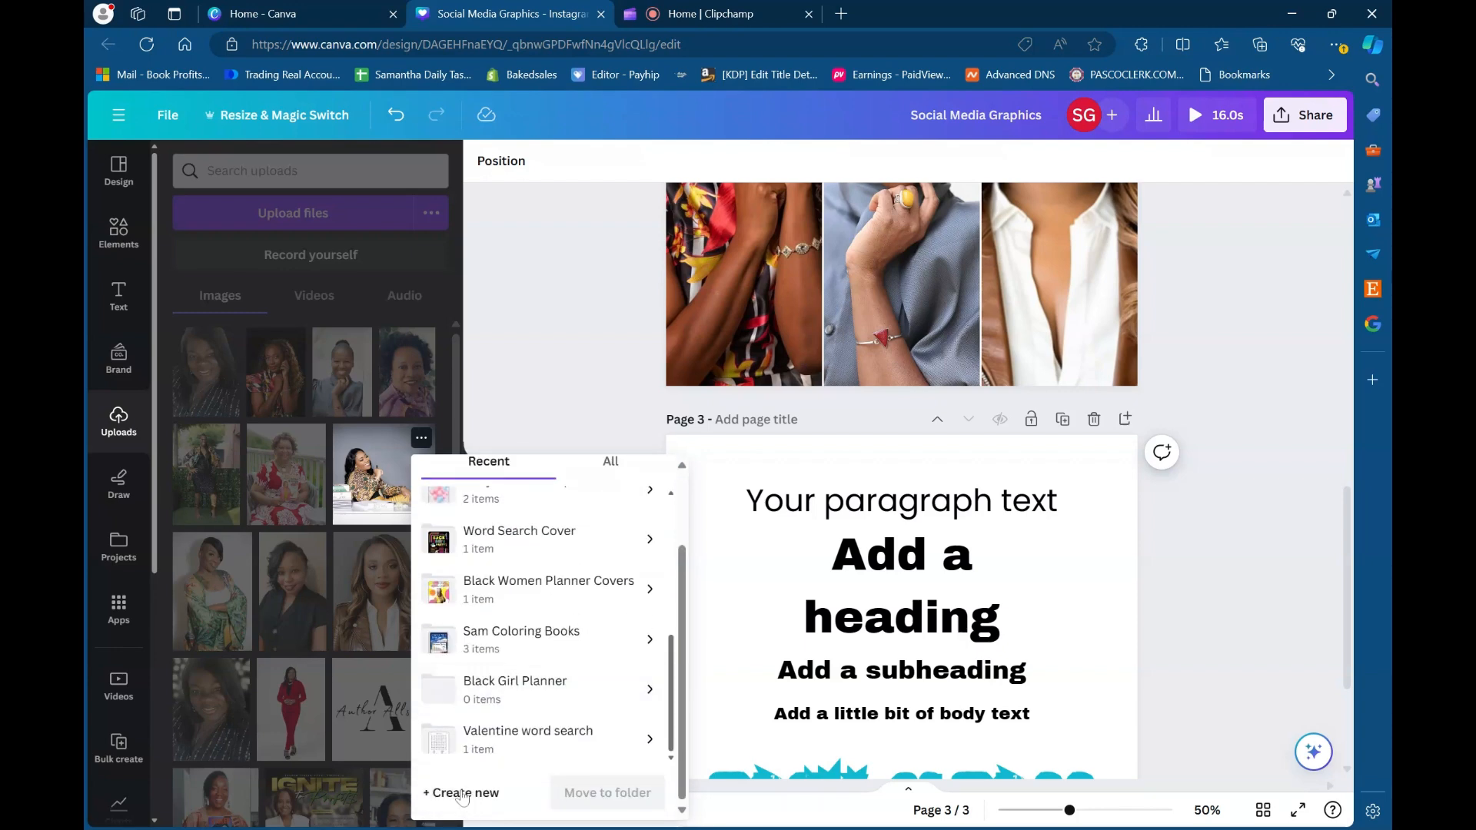
pyautogui.click(463, 798)
pyautogui.click(480, 686)
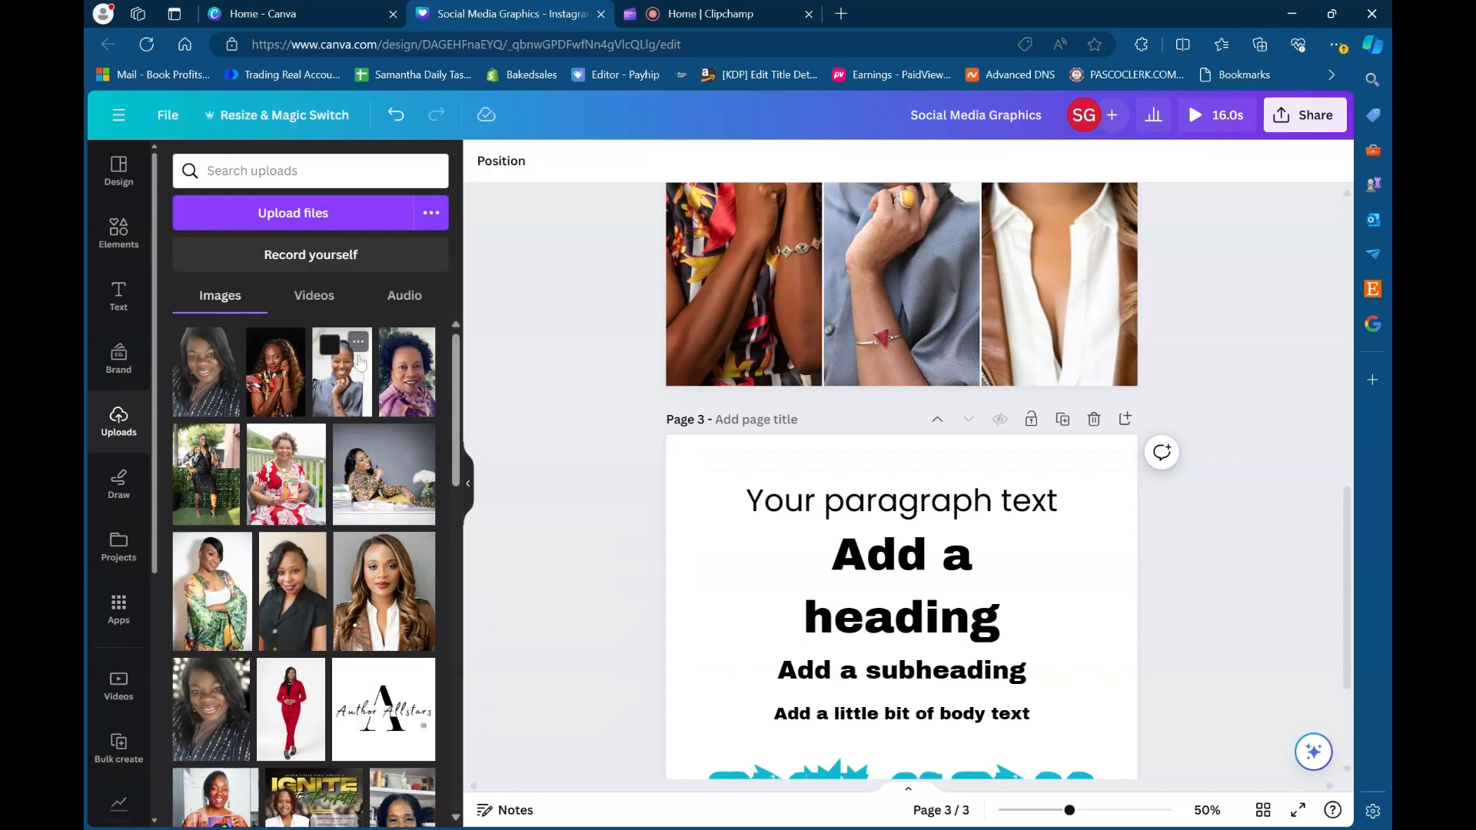
# - Move the uploaded photo of the curly-haired woman in the purple top into a new folder named Ignite to Profits
pyautogui.click(421, 342)
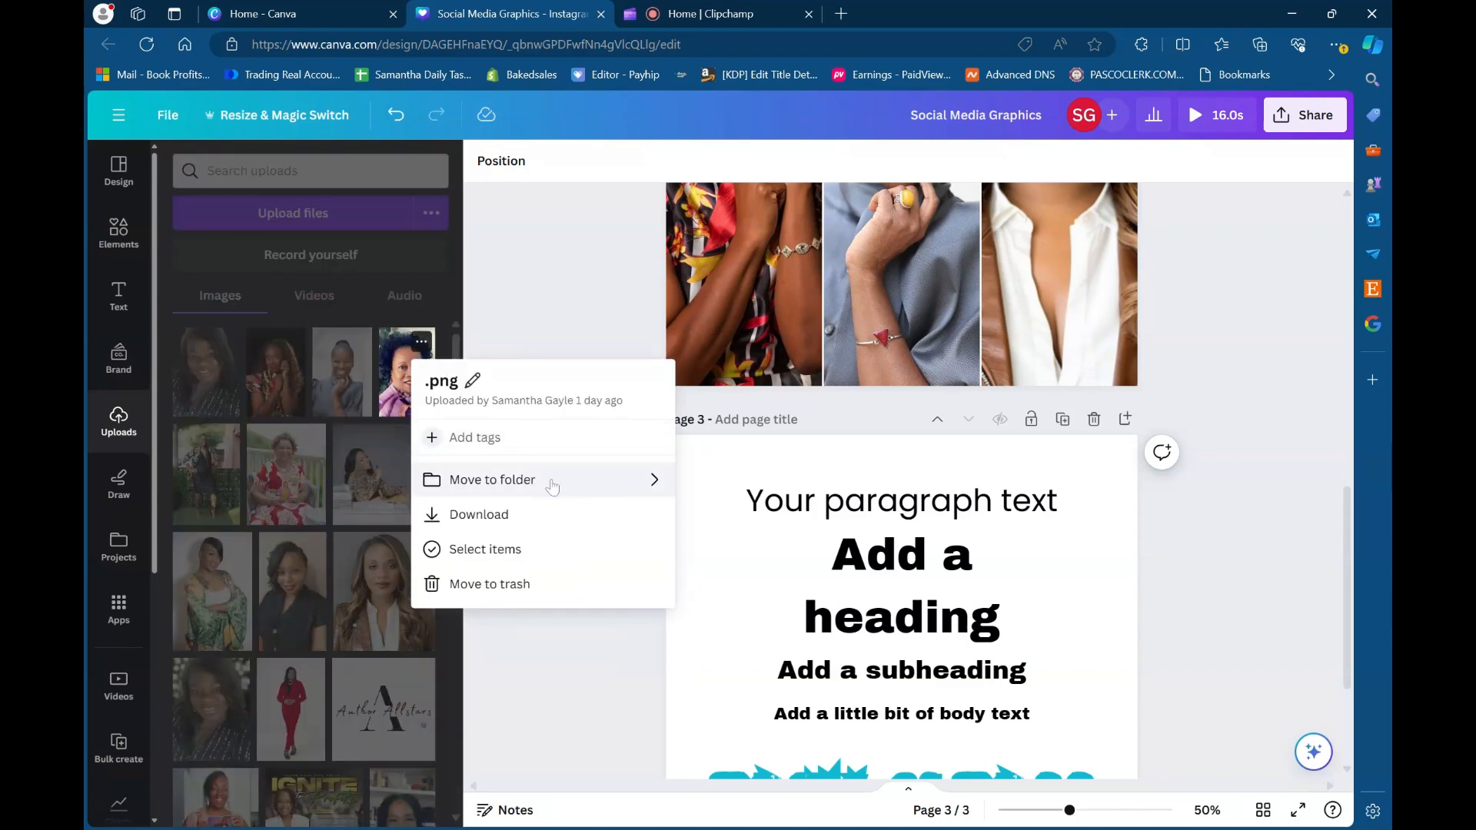
pyautogui.click(551, 482)
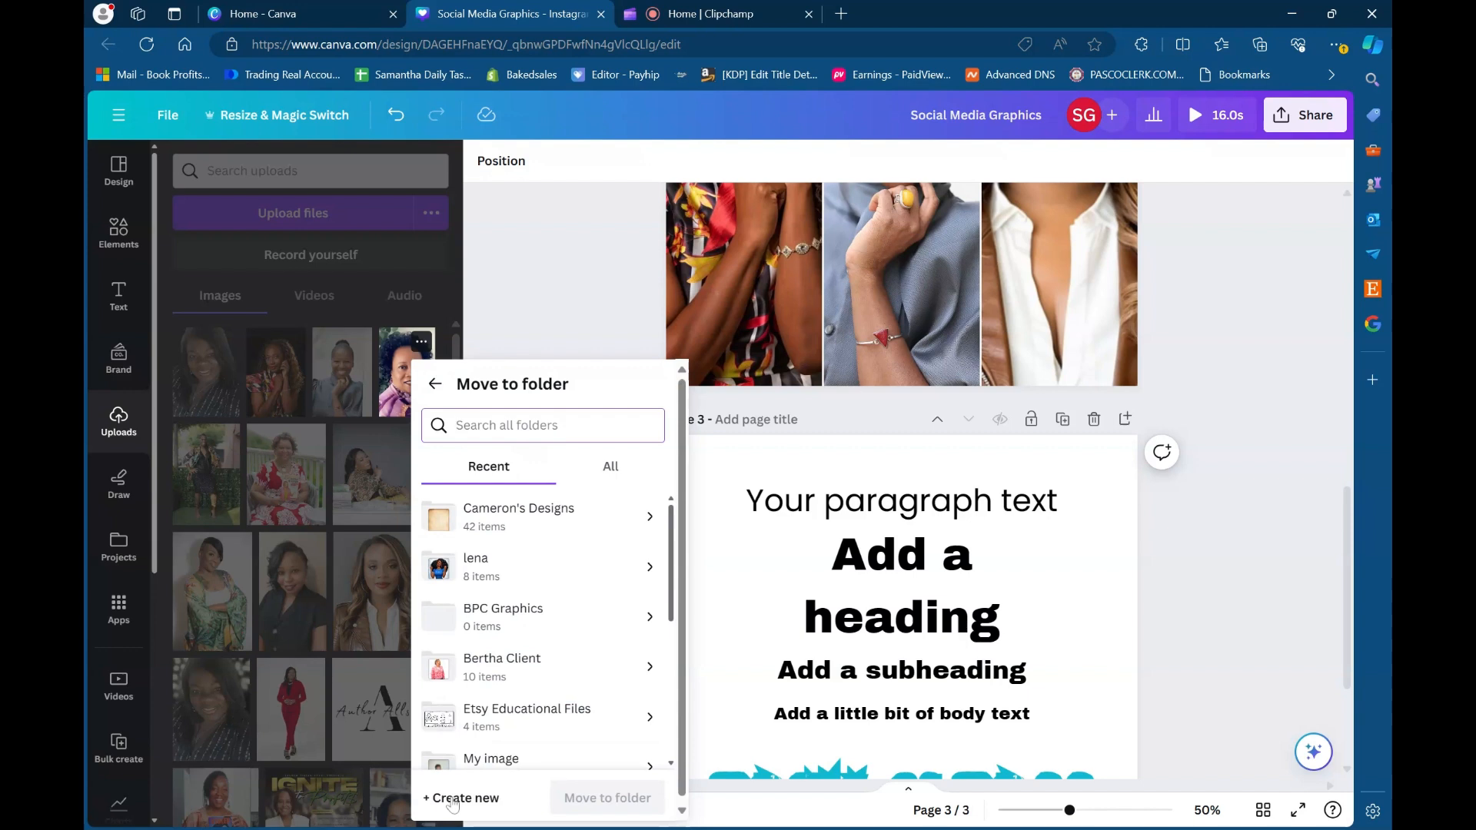
pyautogui.click(446, 798)
pyautogui.write('I')
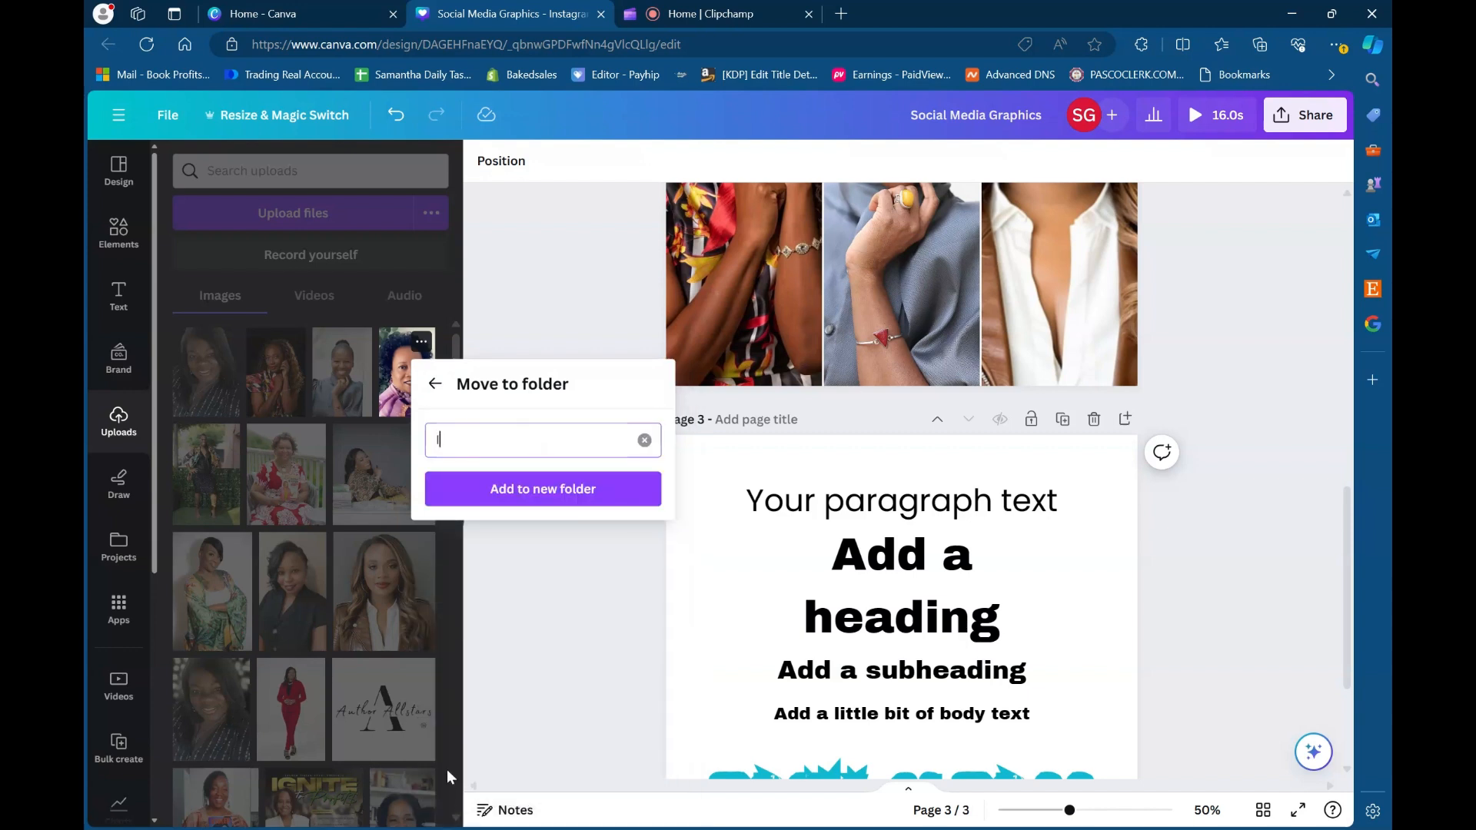
pyautogui.write('gnote to')
pyautogui.press('BackSpace')
pyautogui.write('its')
pyautogui.click(504, 499)
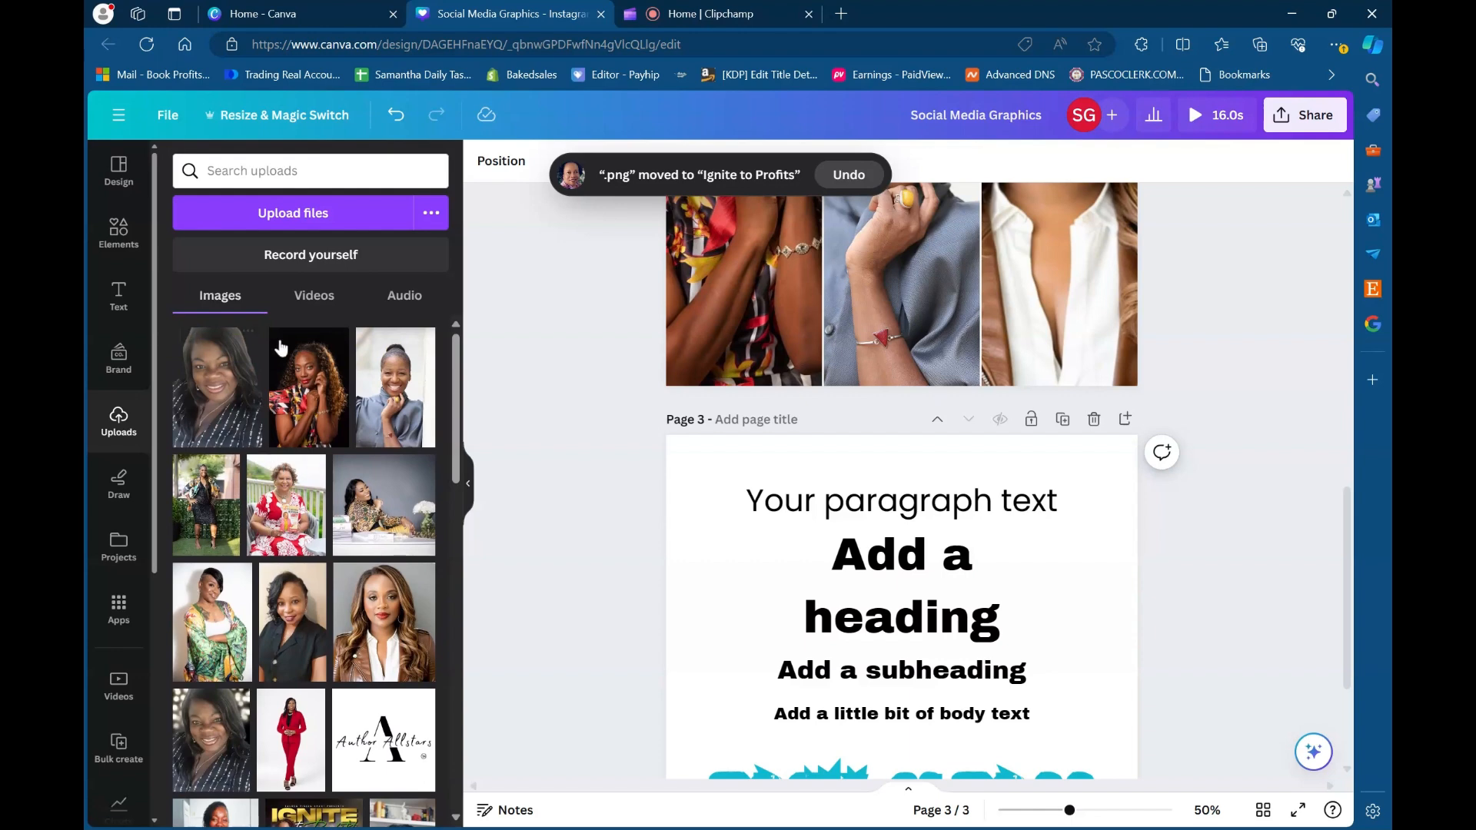
# - Look through the projects, check the contents of the Ignite to Profits folder and return to the project overview
pyautogui.click(117, 555)
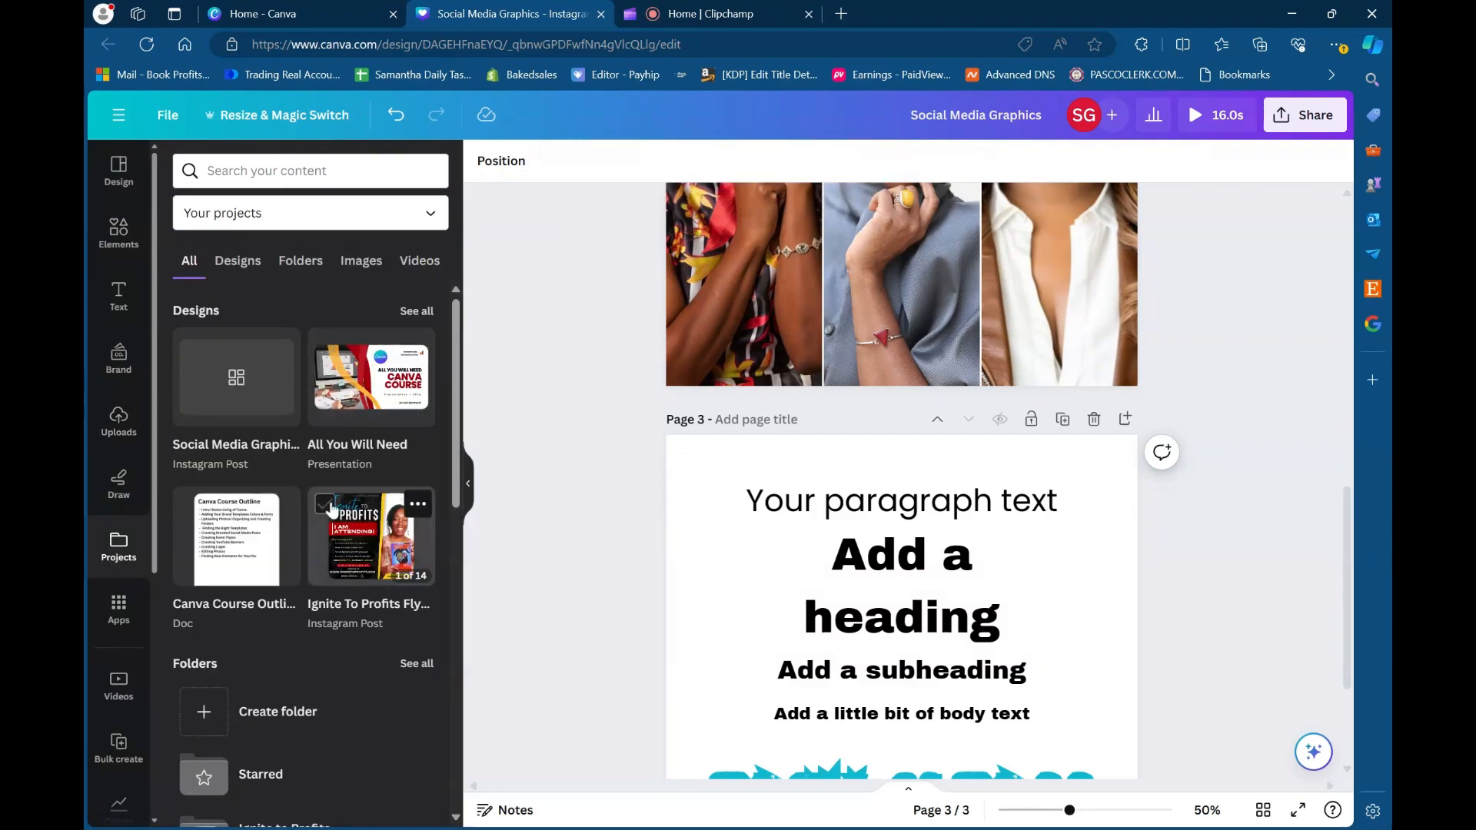
pyautogui.scroll(-3, 332, 512)
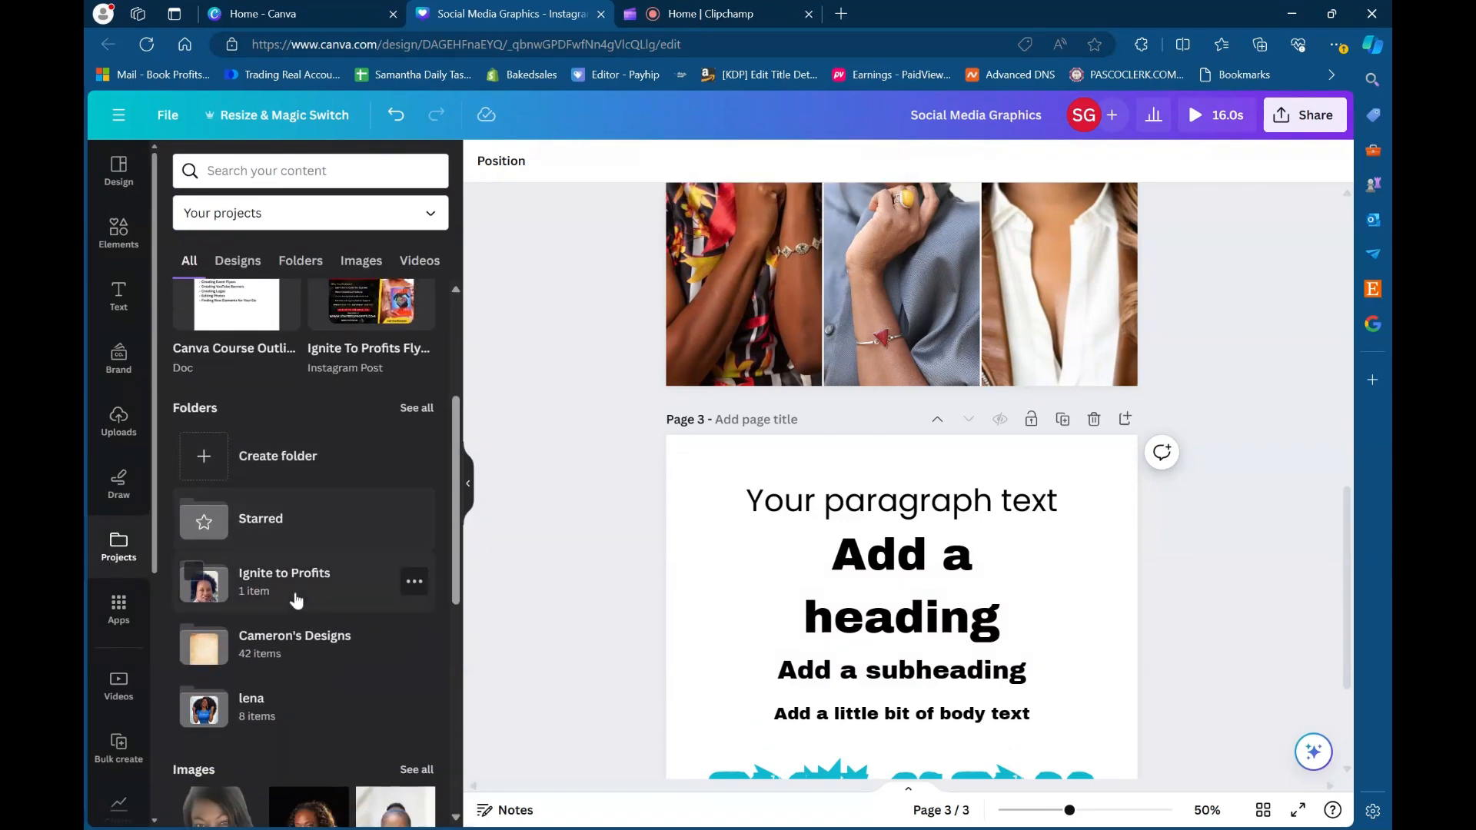
pyautogui.click(274, 589)
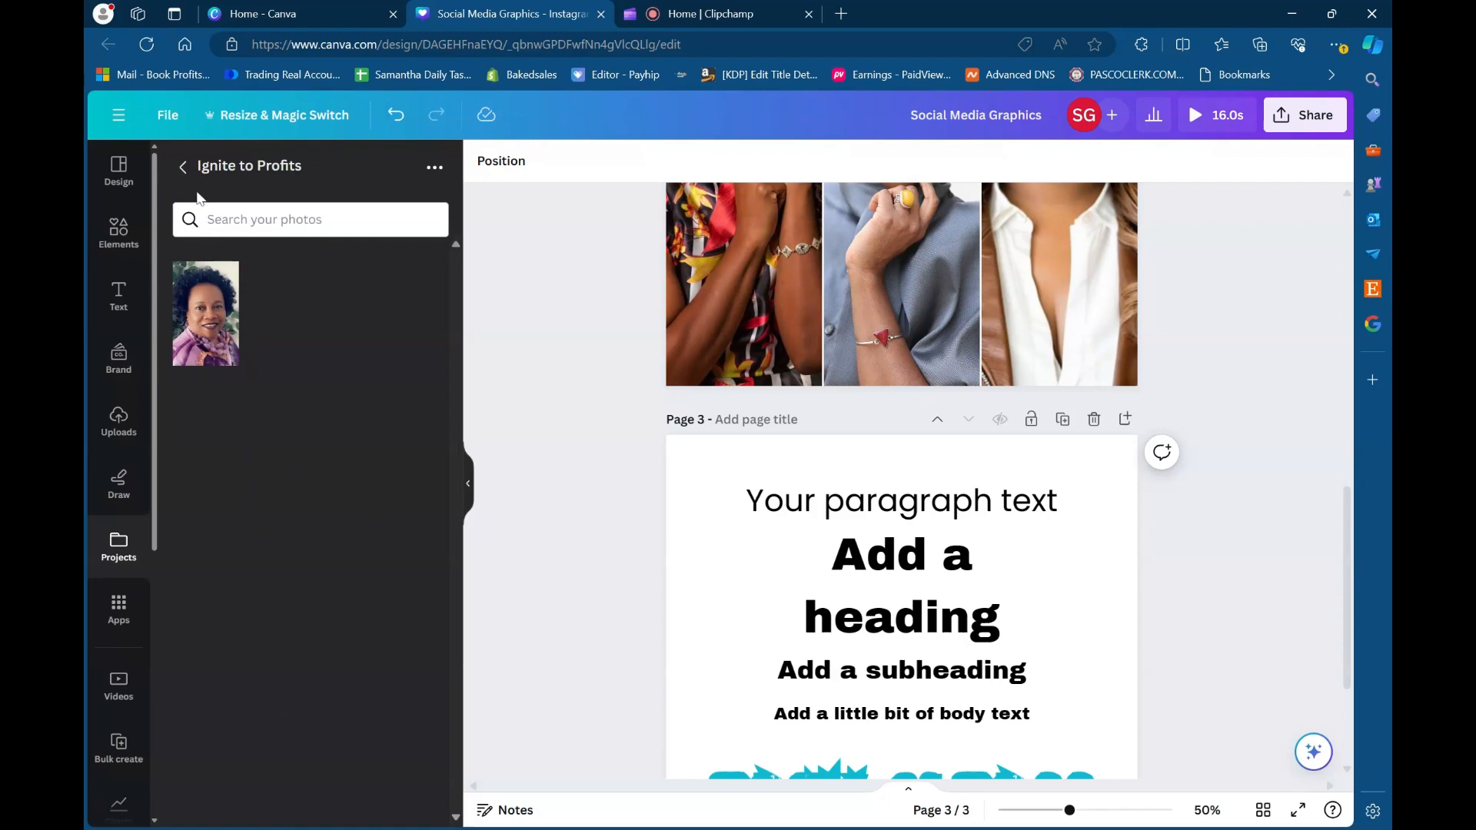
pyautogui.click(182, 167)
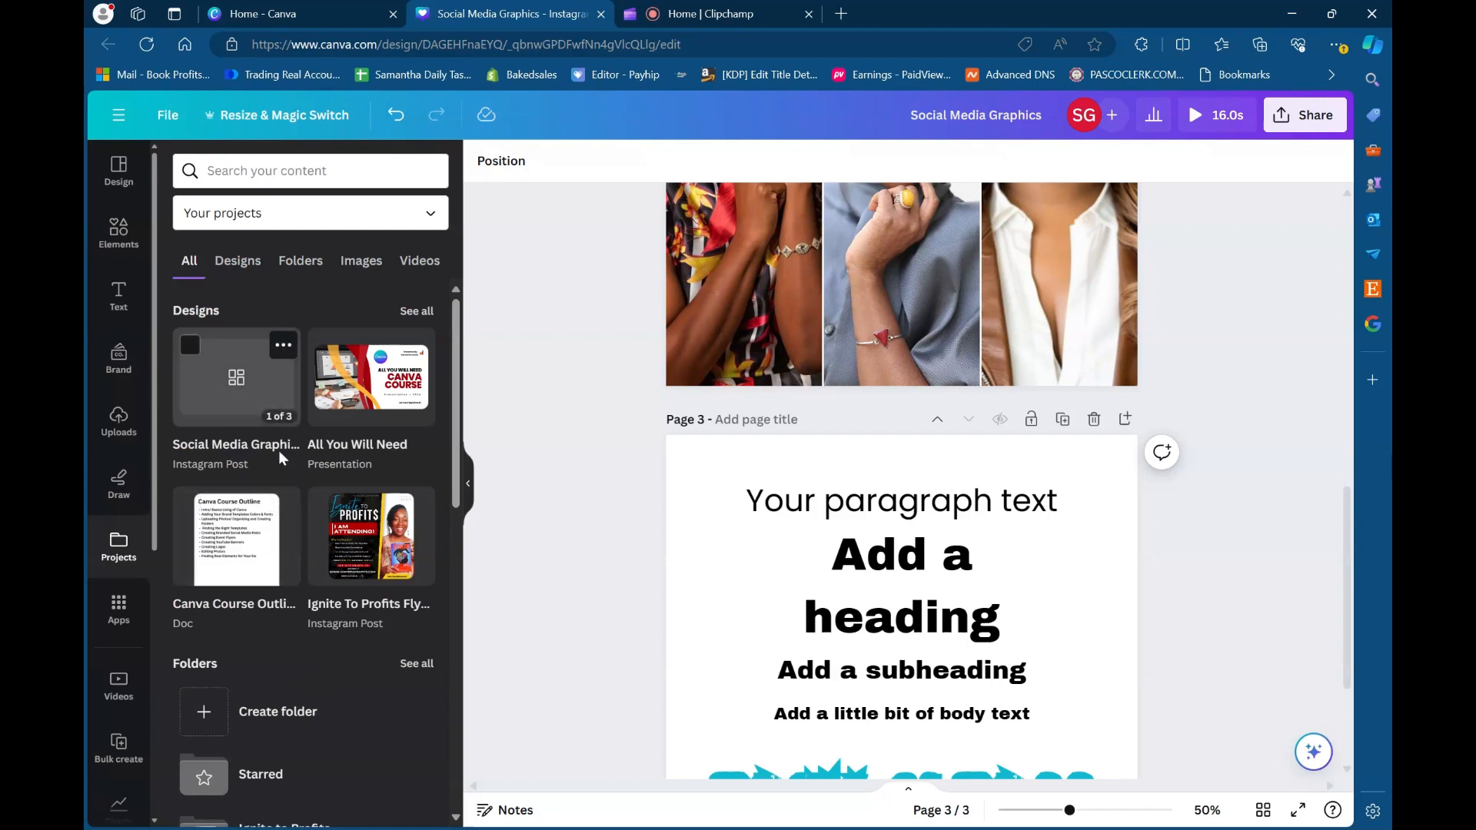
pyautogui.scroll(-1, 281, 458)
pyautogui.scroll(1, 281, 457)
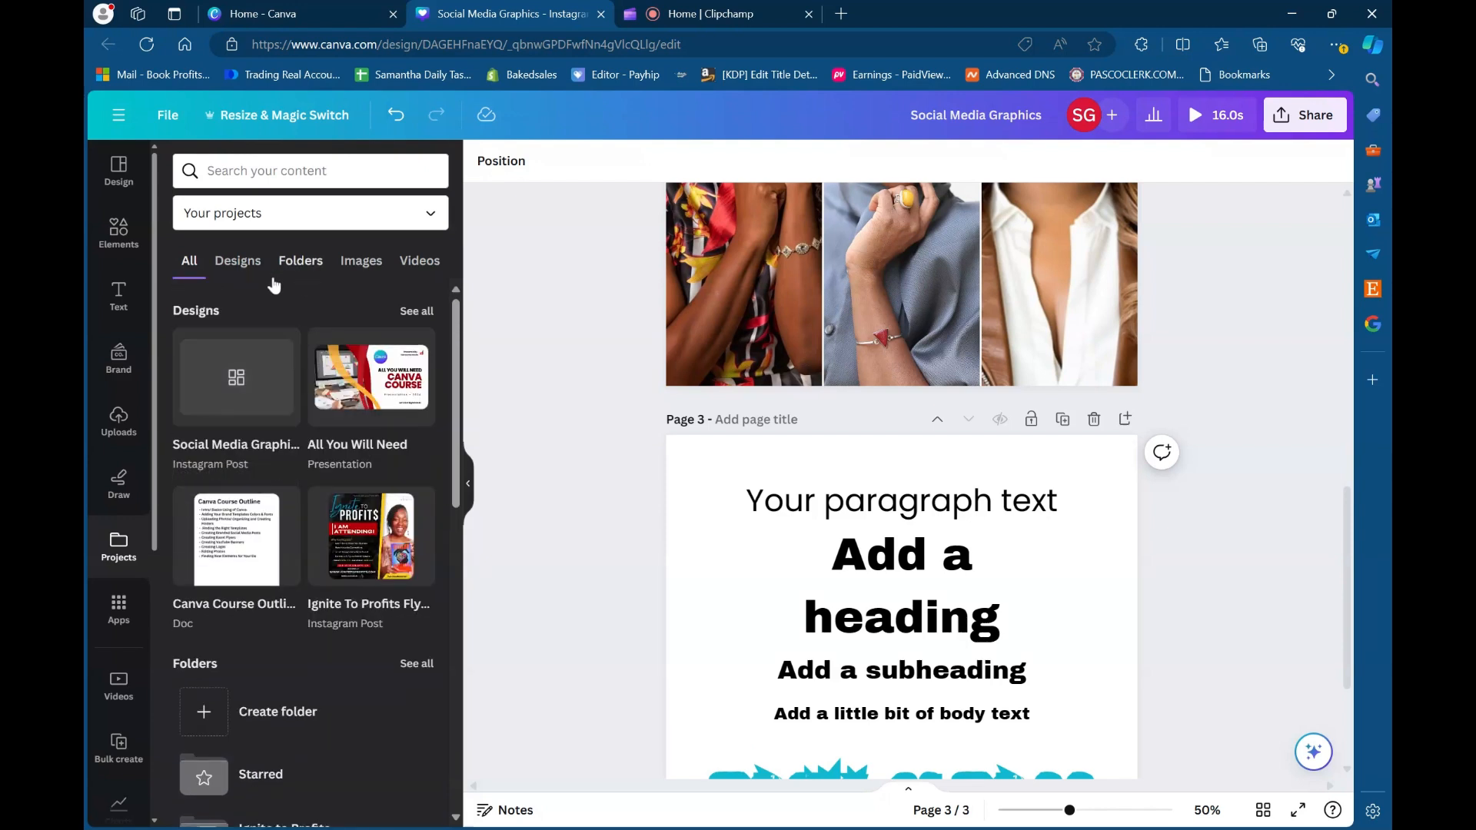
# - Browse the apps on offer, from the featured and trending ones through More from Canva to the popular and AI-powered ones
pyautogui.click(118, 610)
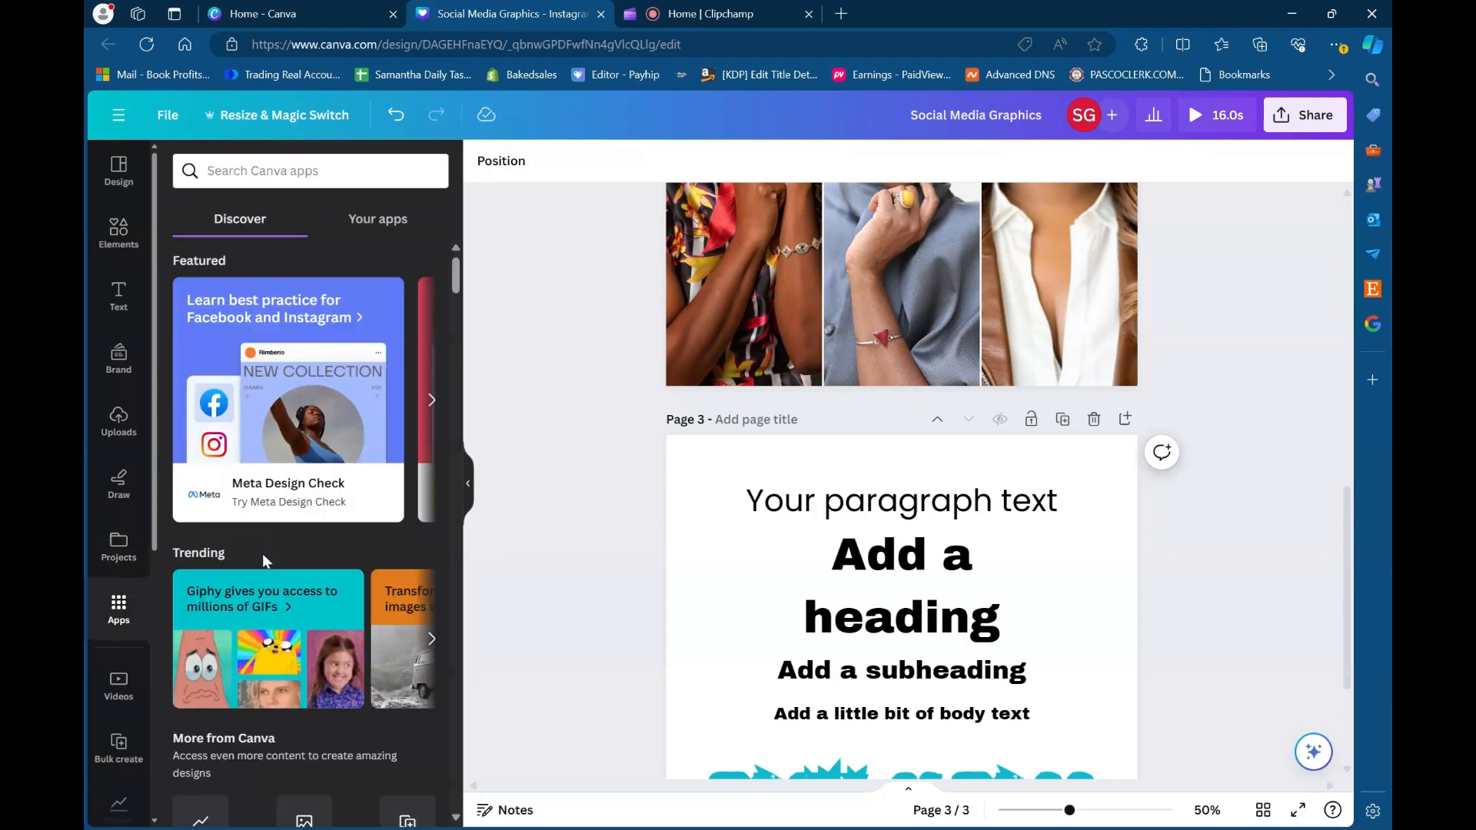
pyautogui.scroll(-2, 261, 554)
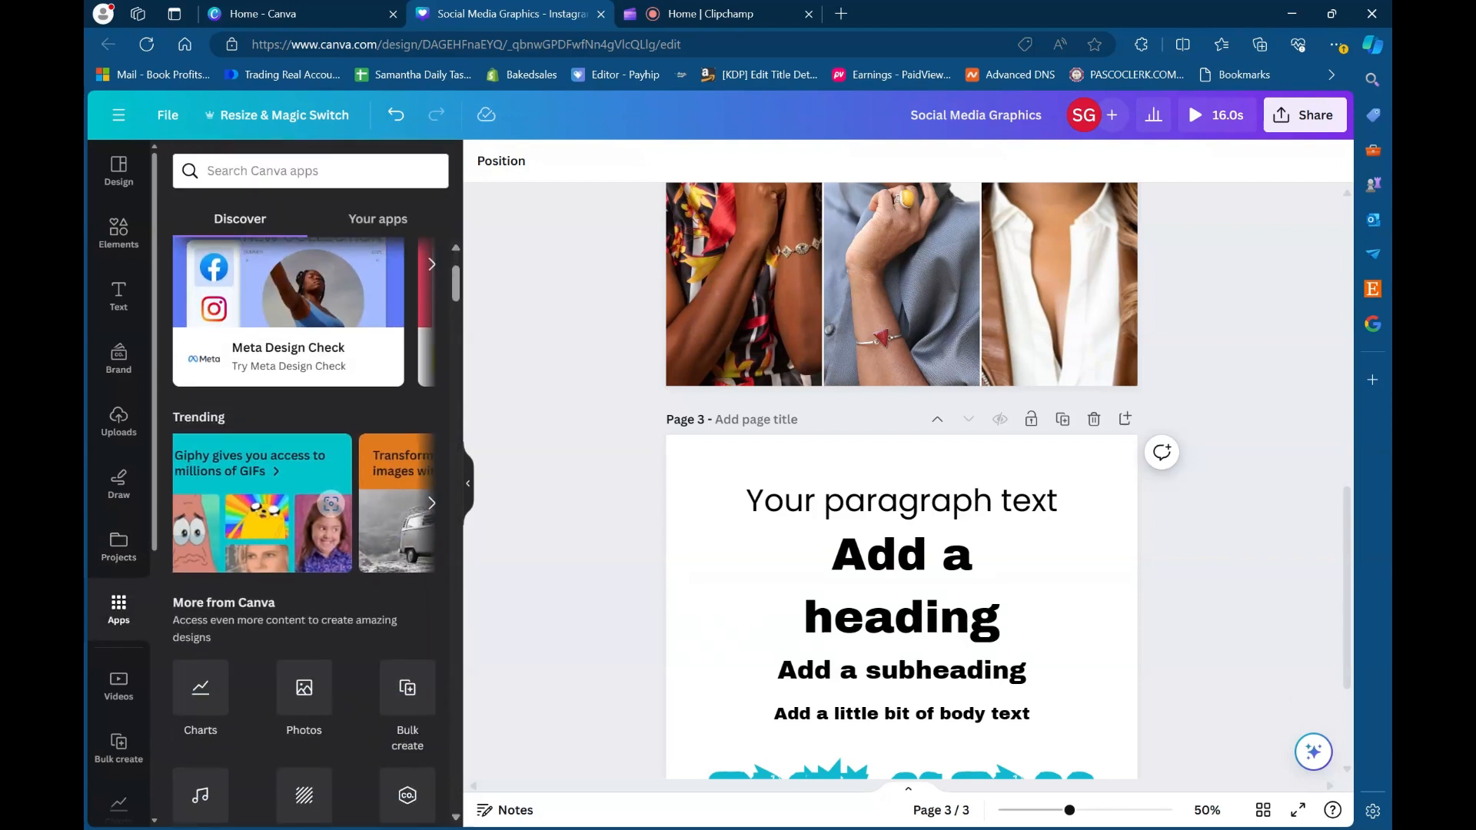
pyautogui.scroll(-4, 293, 625)
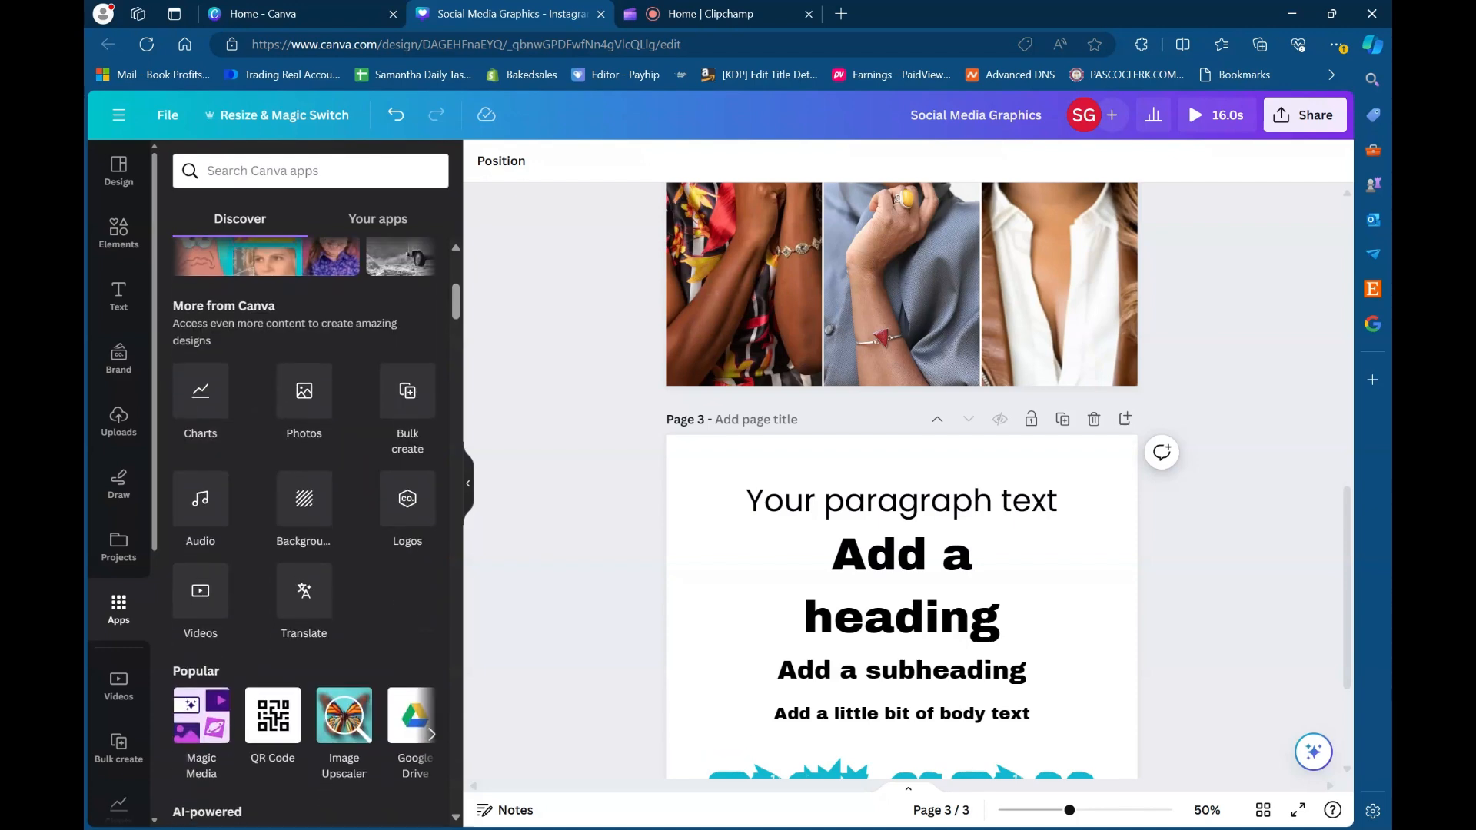
pyautogui.scroll(5, 289, 553)
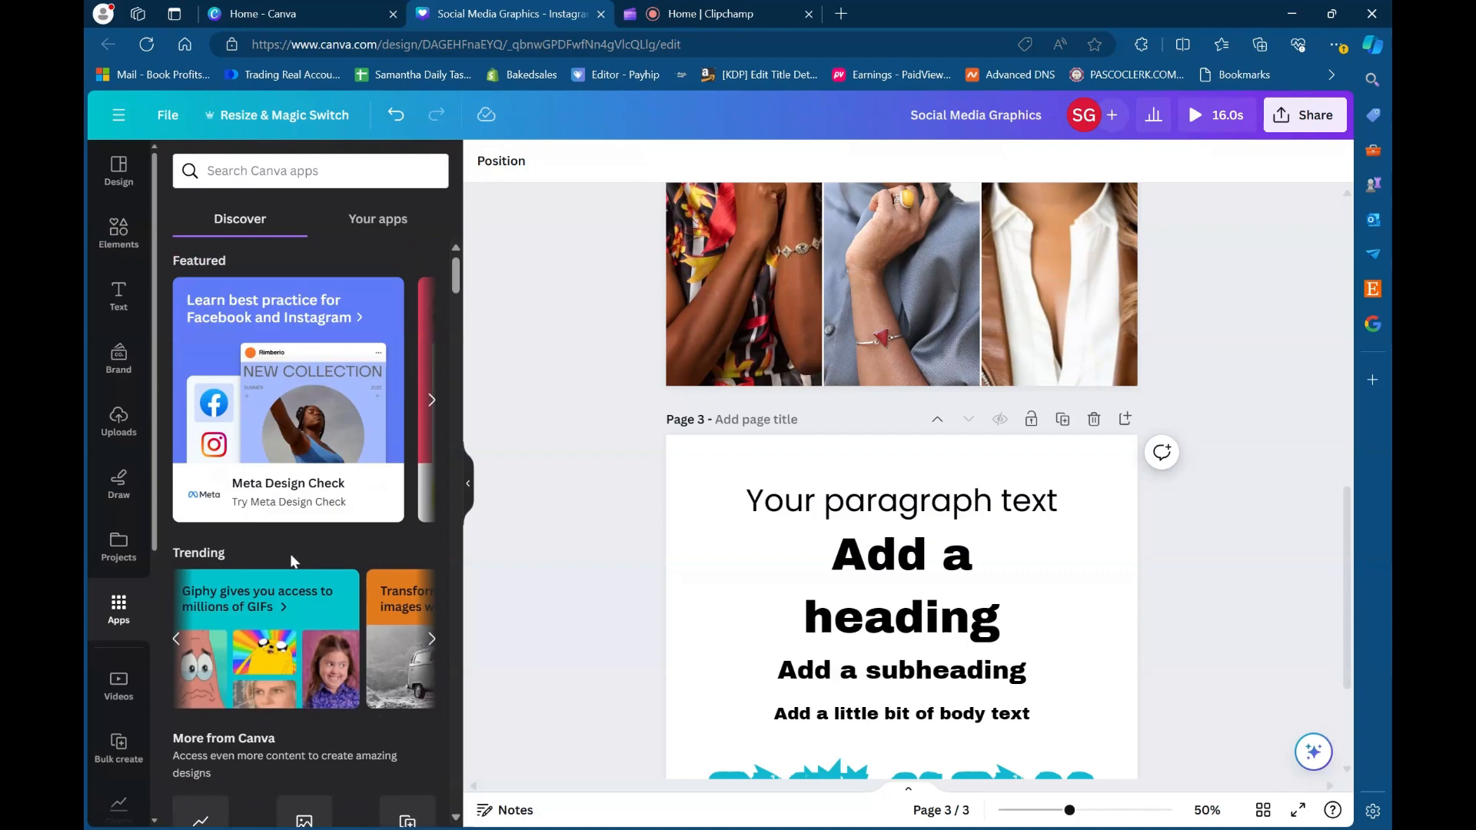
pyautogui.scroll(1, 291, 559)
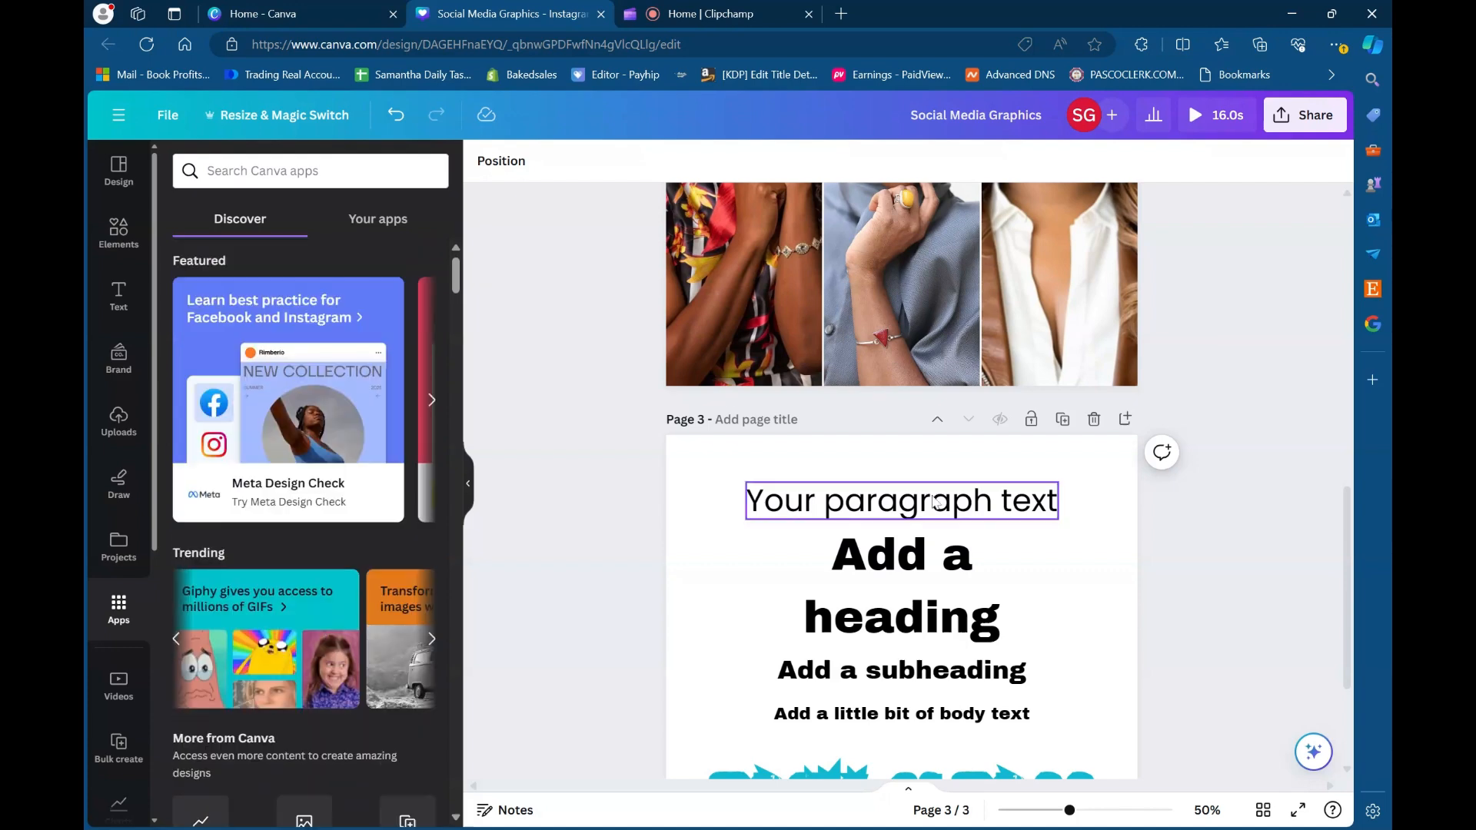
pyautogui.scroll(-5, 366, 554)
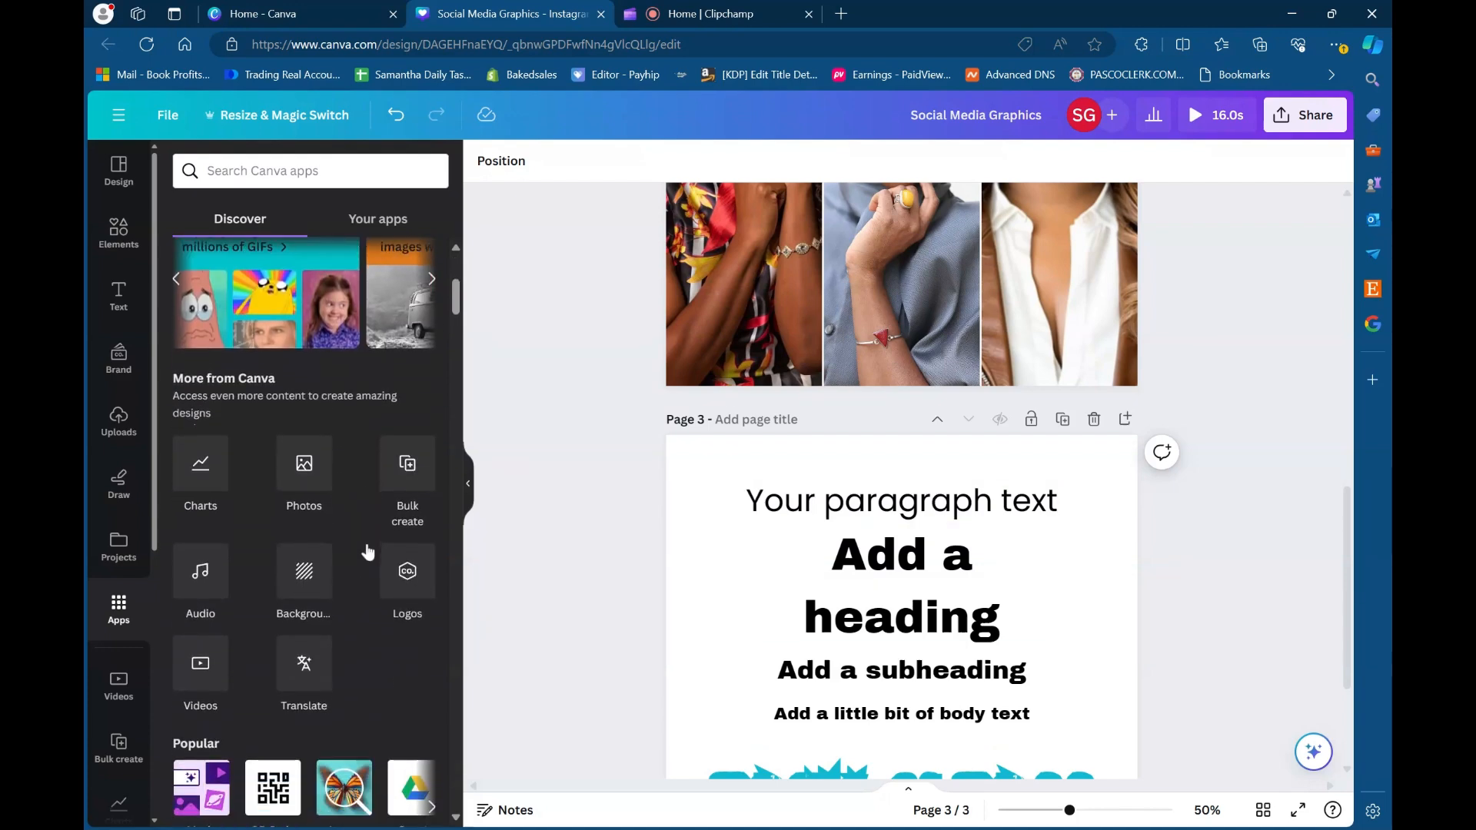
pyautogui.scroll(-3, 302, 602)
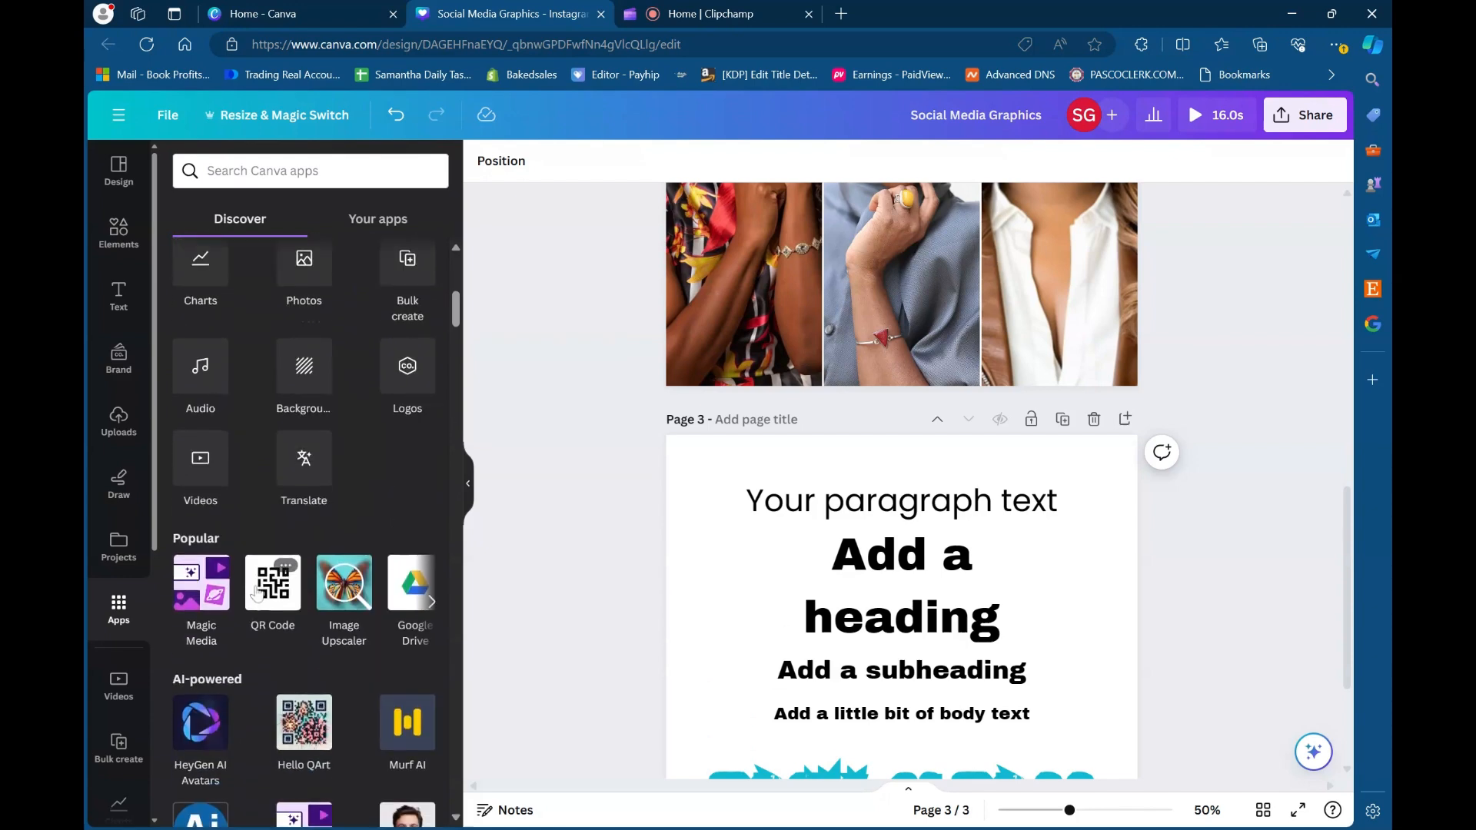
# - Add a blank page after page 3 and open the QR Code app, ready for entering a URL
pyautogui.click(1125, 419)
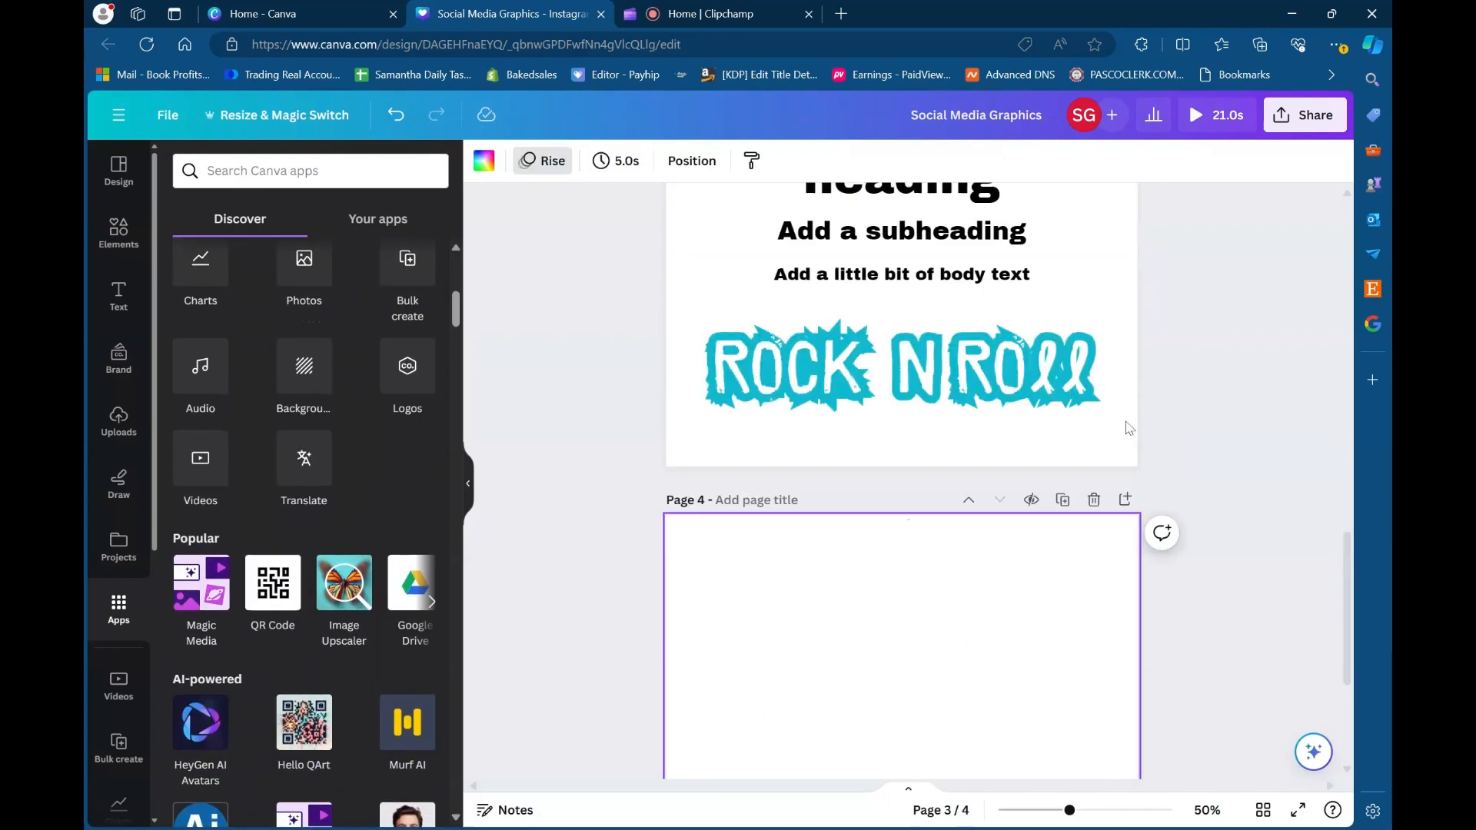
pyautogui.click(266, 590)
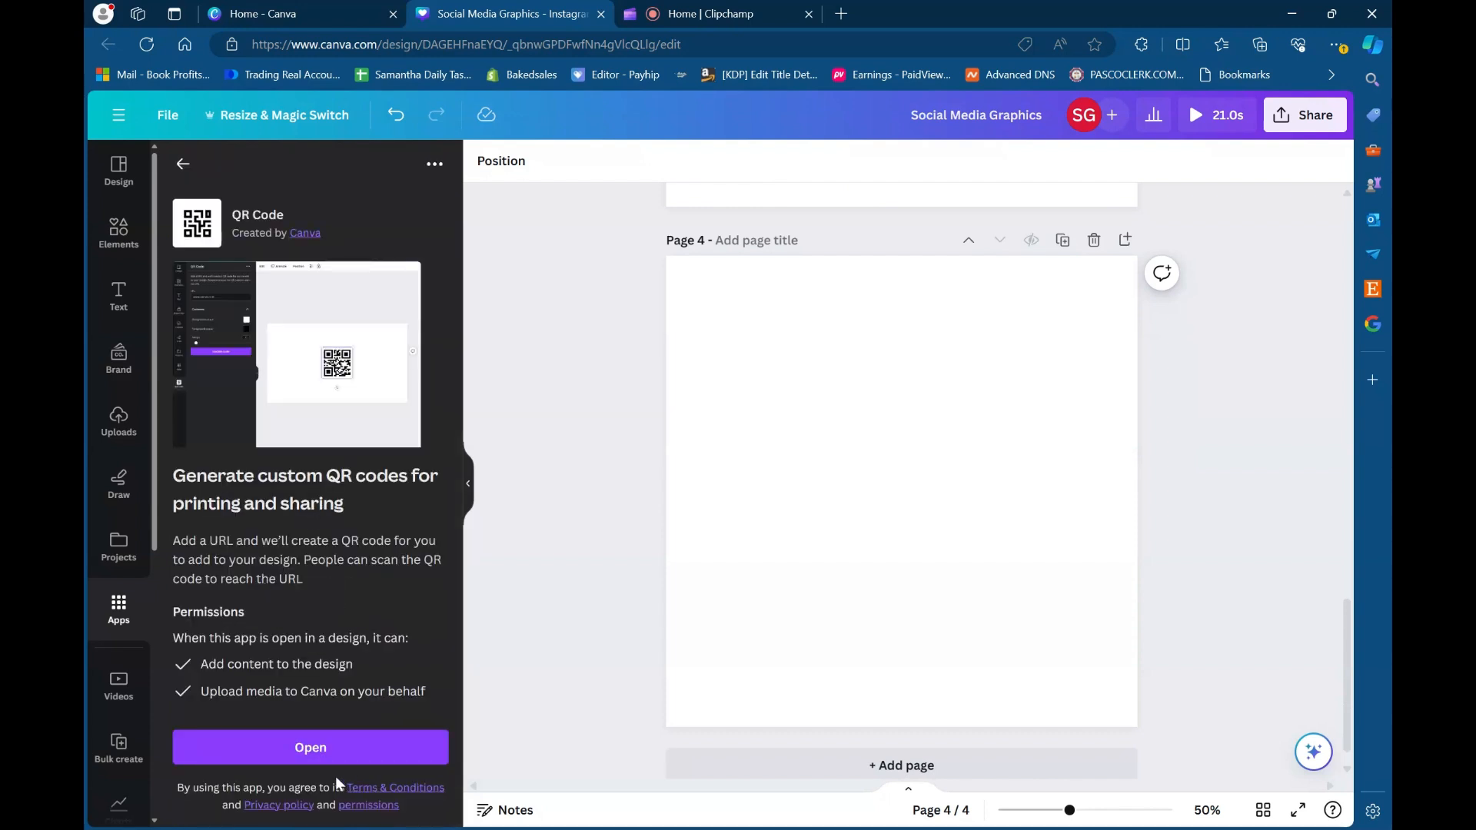
pyautogui.click(307, 755)
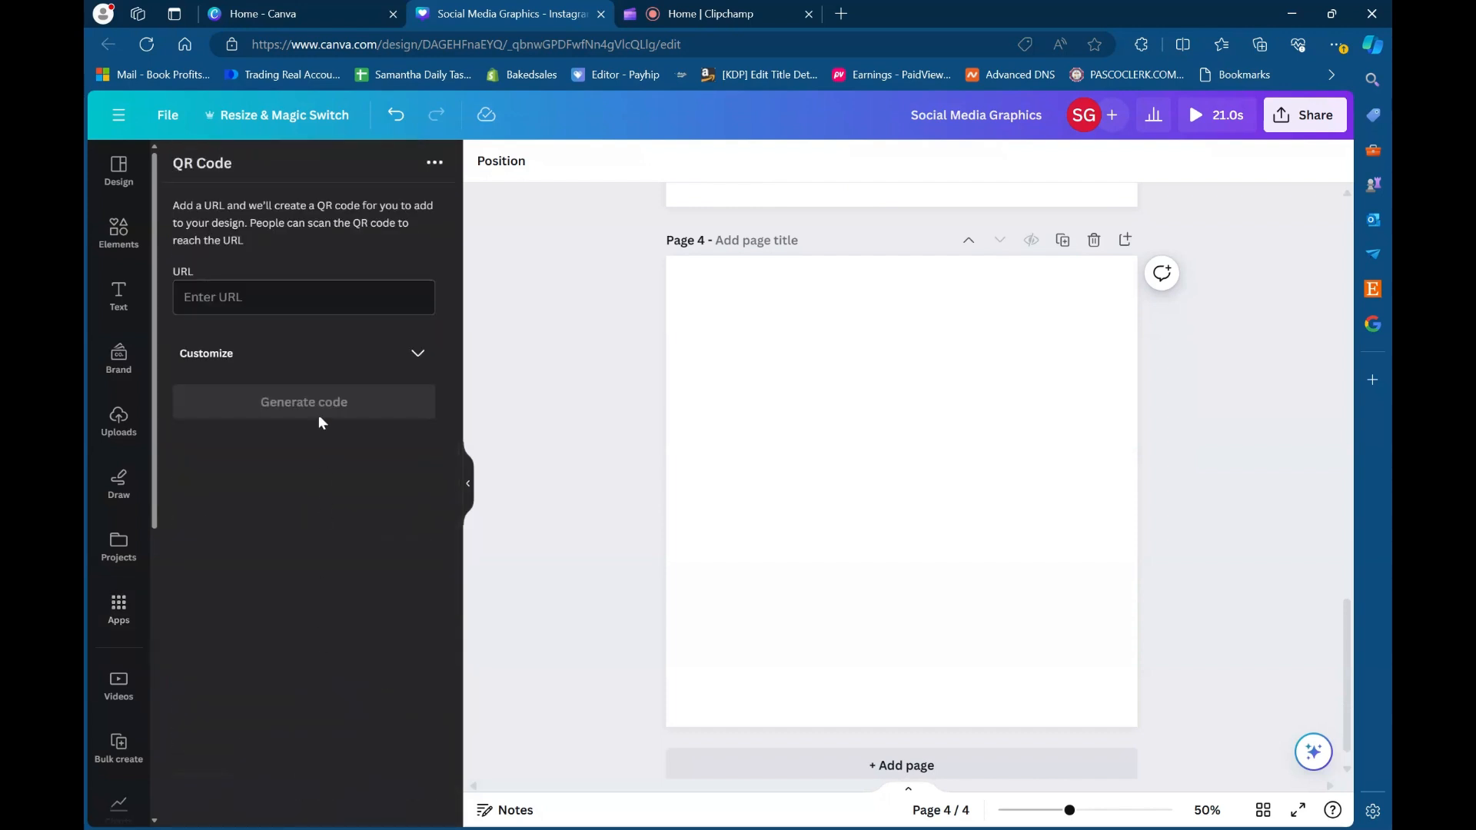
pyautogui.click(304, 297)
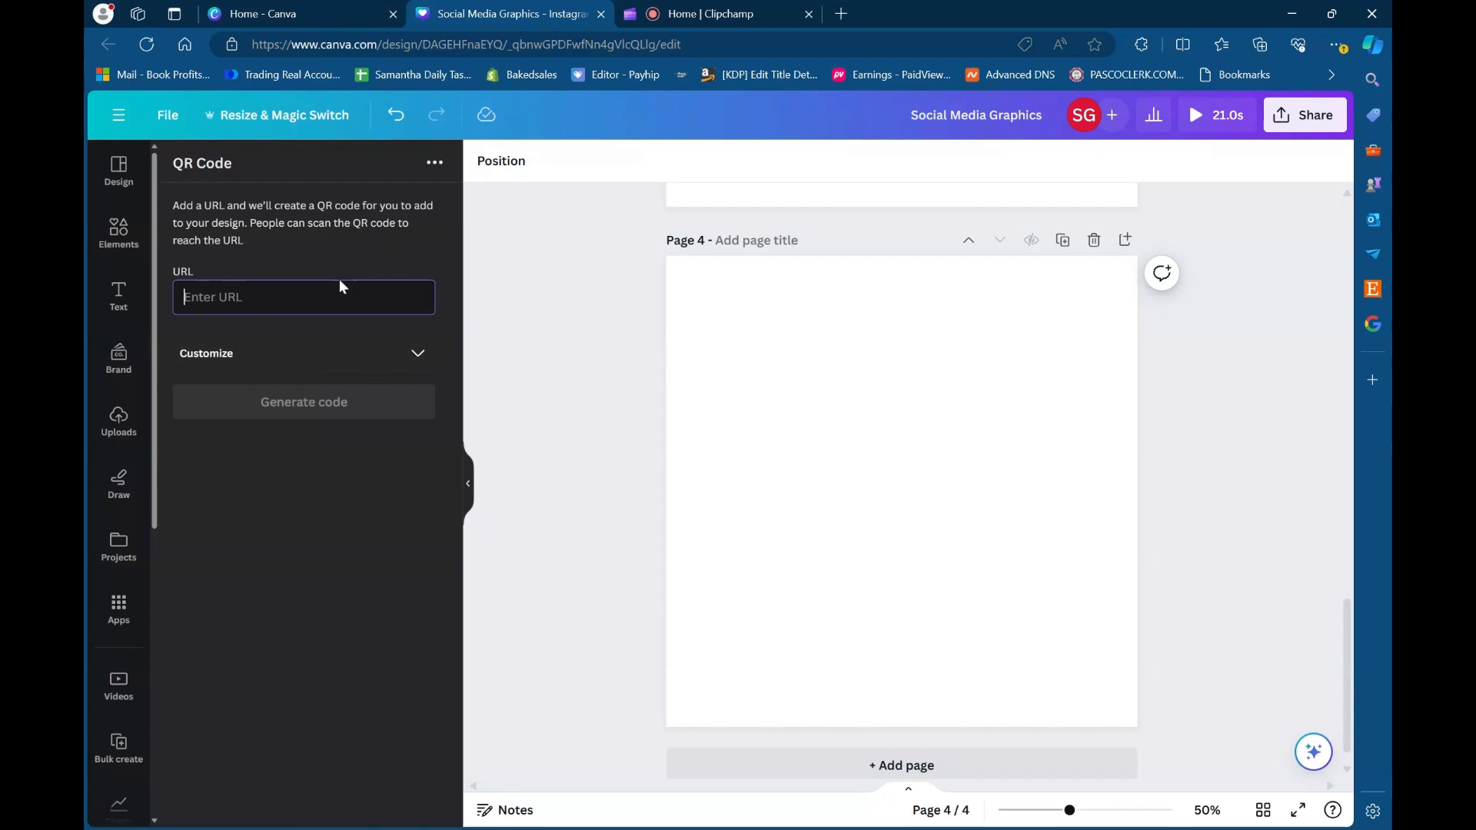
# - Open the author's own books website in a new browser tab to reach the Amazon author page
pyautogui.click(842, 13)
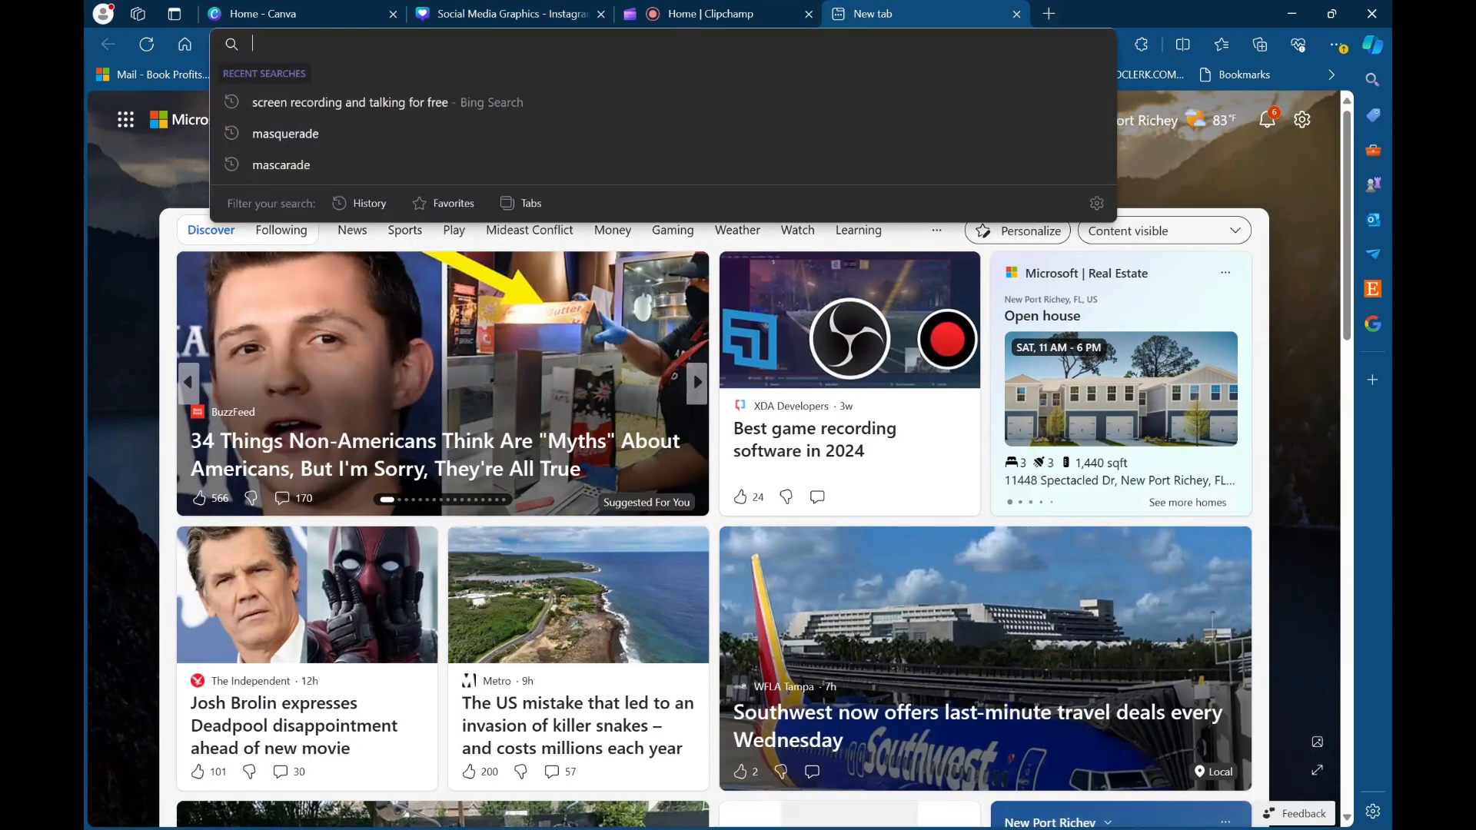
pyautogui.write('boo')
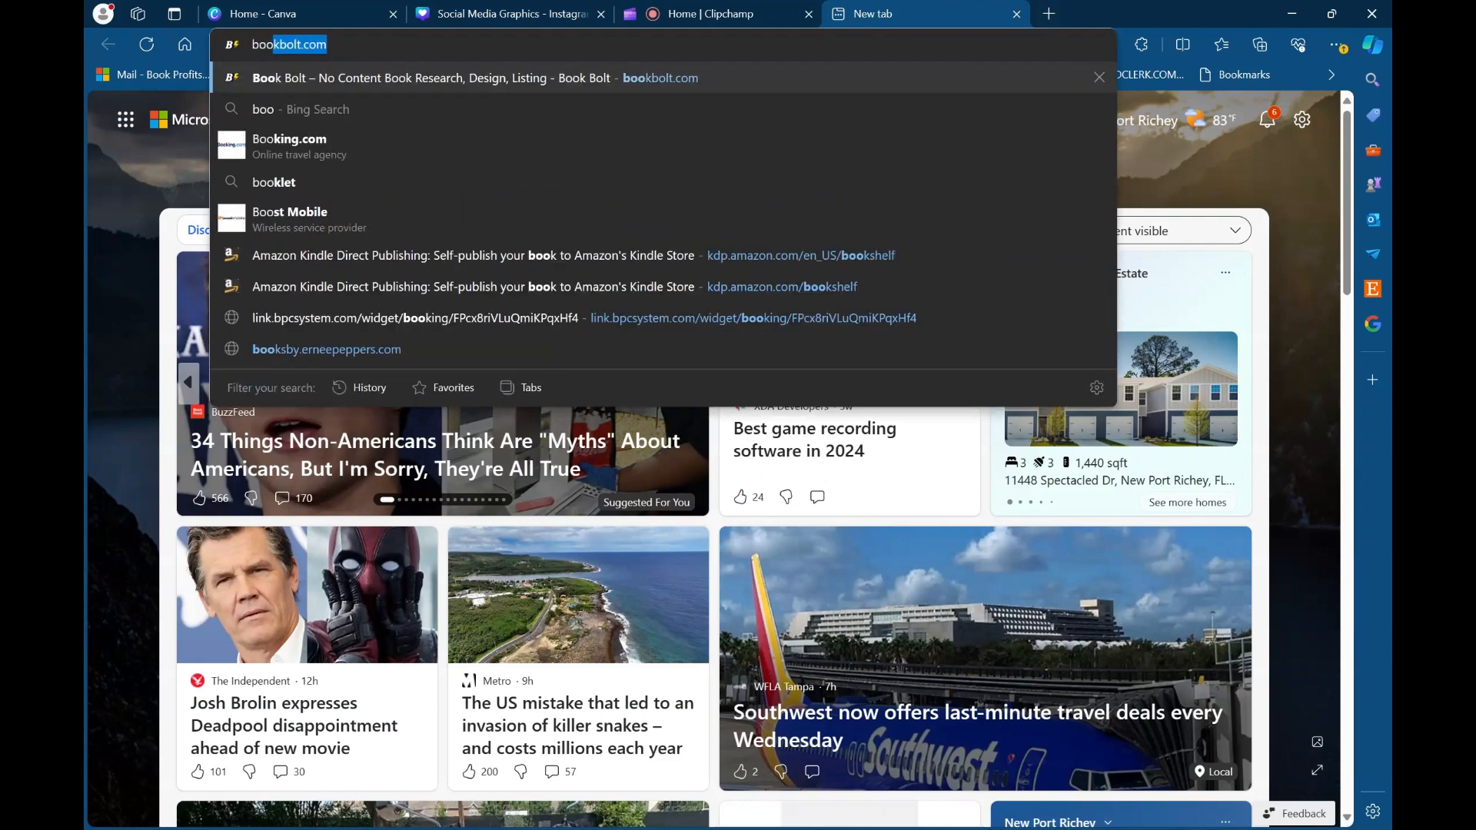
pyautogui.write('ks.s')
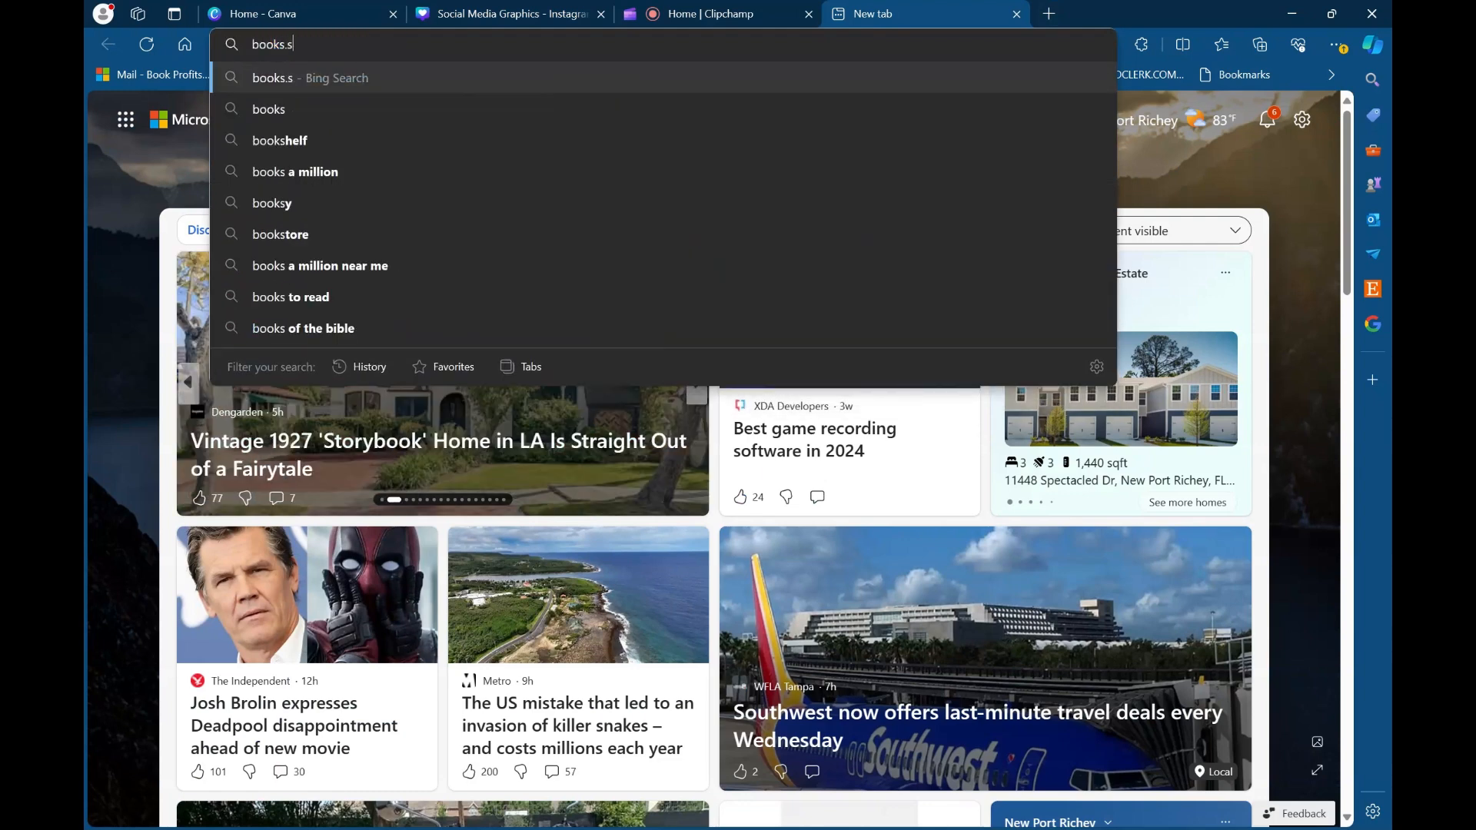
pyautogui.write('amanthagayle')
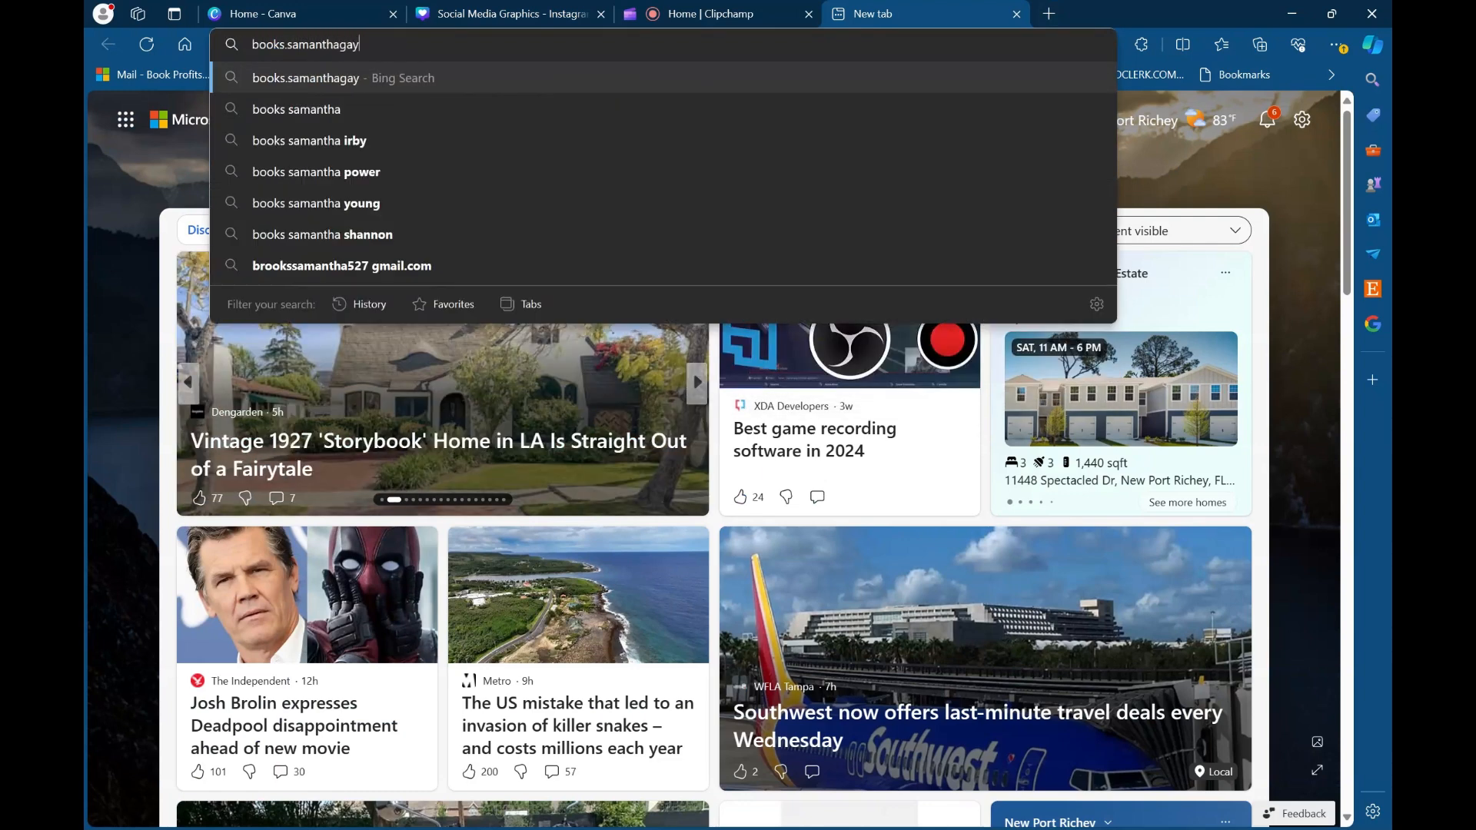
pyautogui.write('.com')
pyautogui.press('Return')
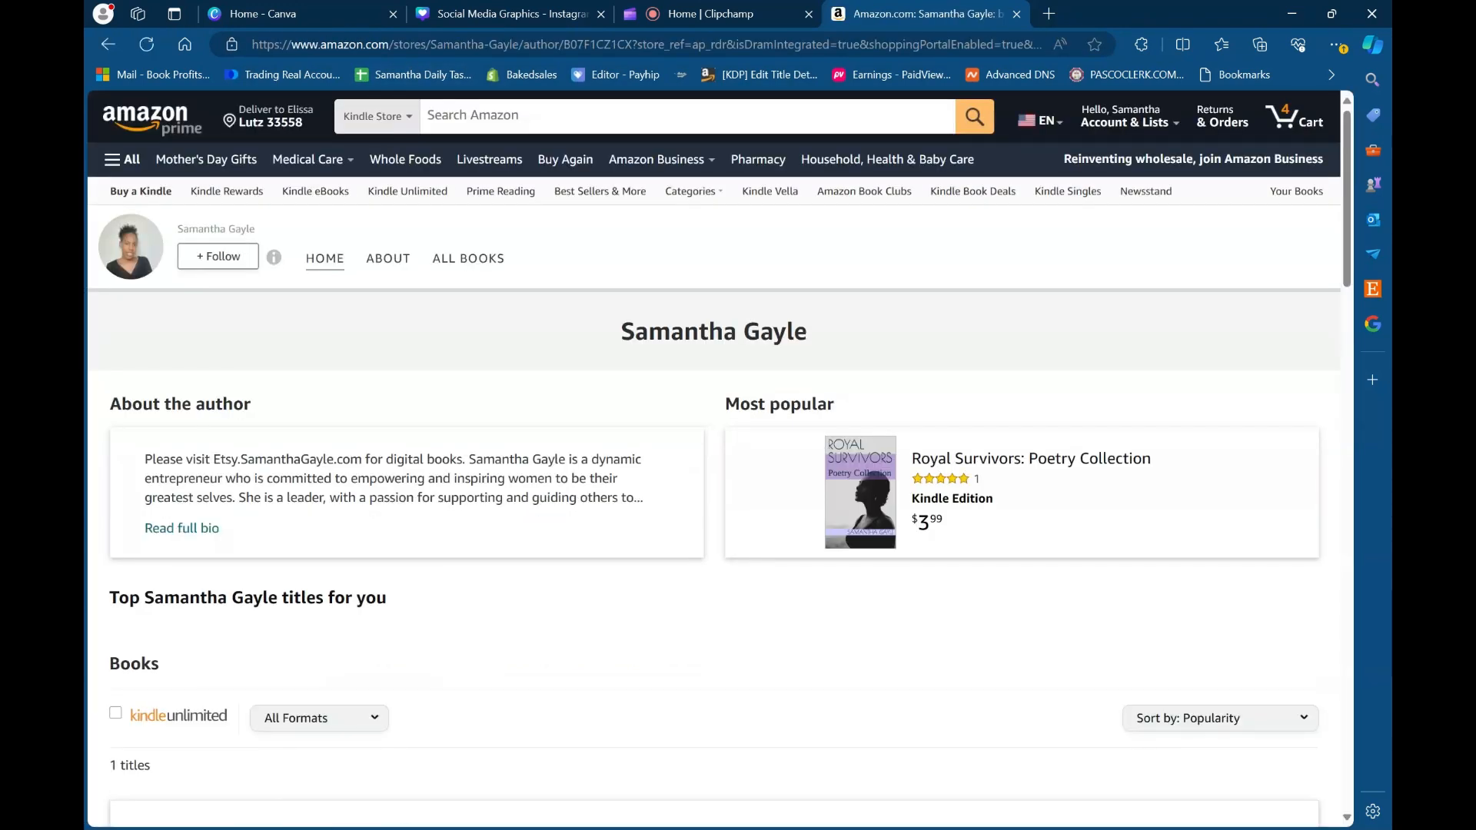
# - Copy the address of the Amazon author page, close its tab and return to the Social Media Graphics design
pyautogui.click(392, 46)
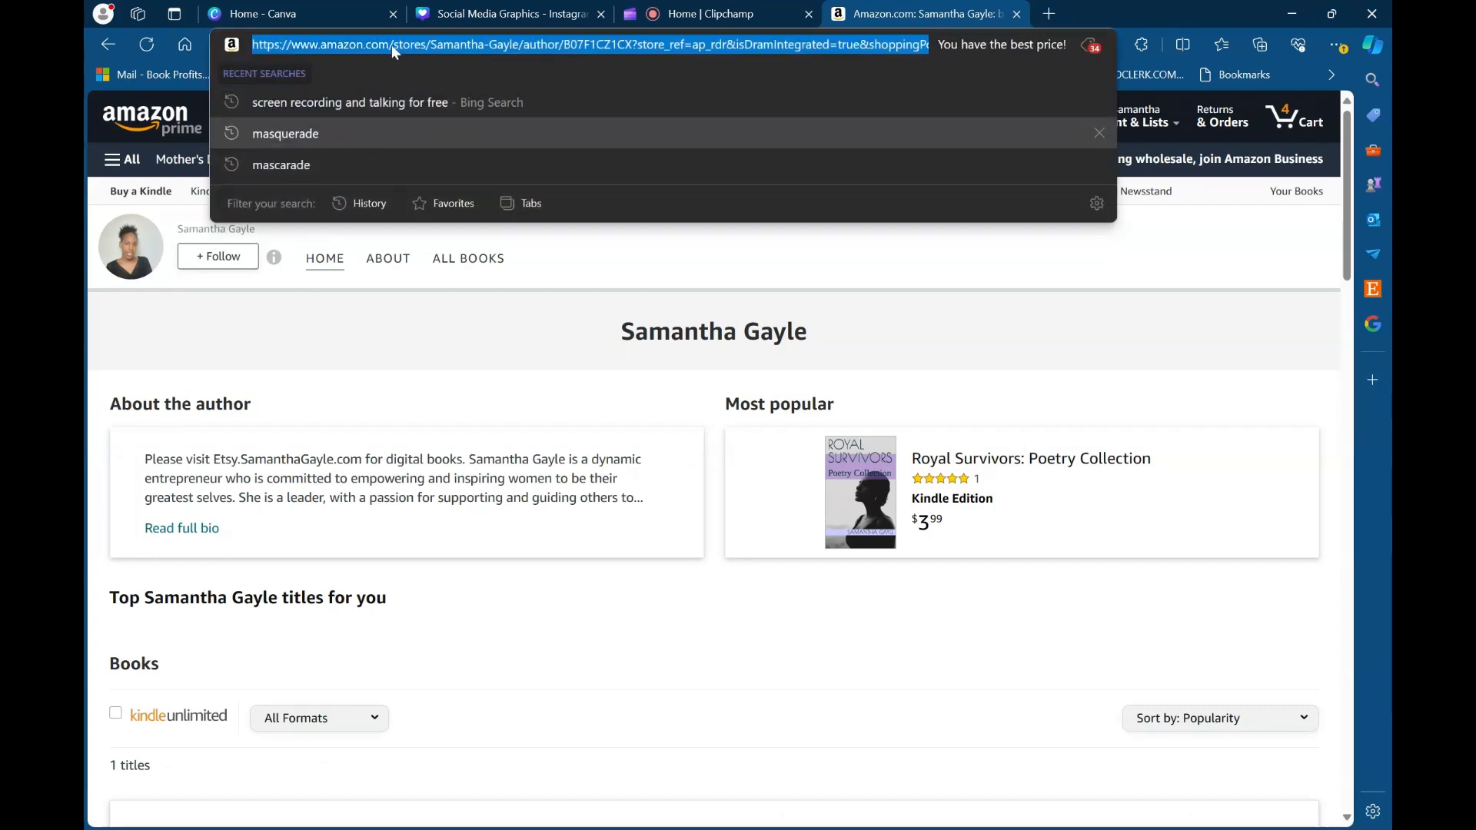
pyautogui.click(1016, 14)
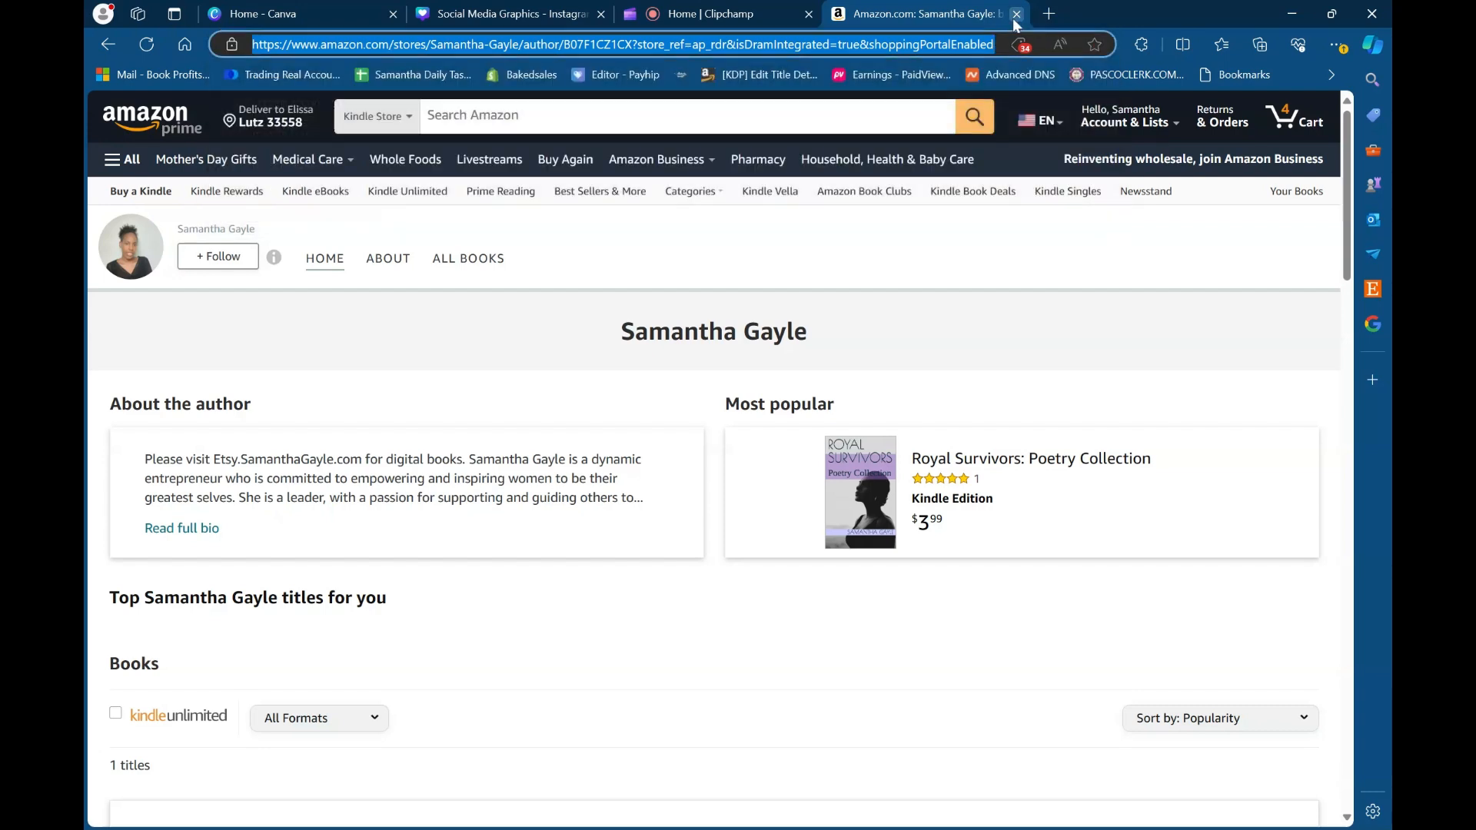
pyautogui.click(514, 15)
pyautogui.click(289, 14)
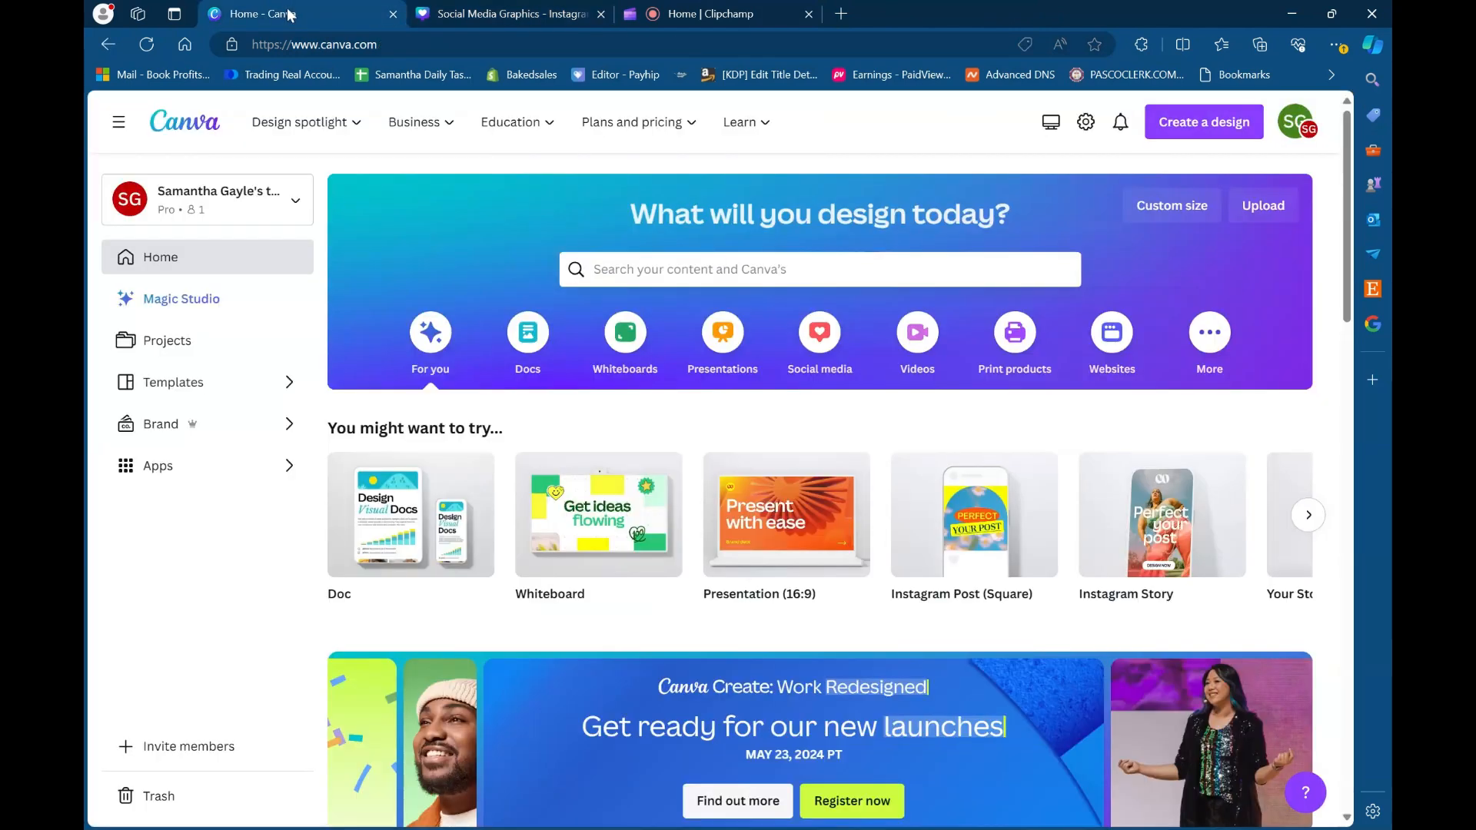
pyautogui.click(446, 11)
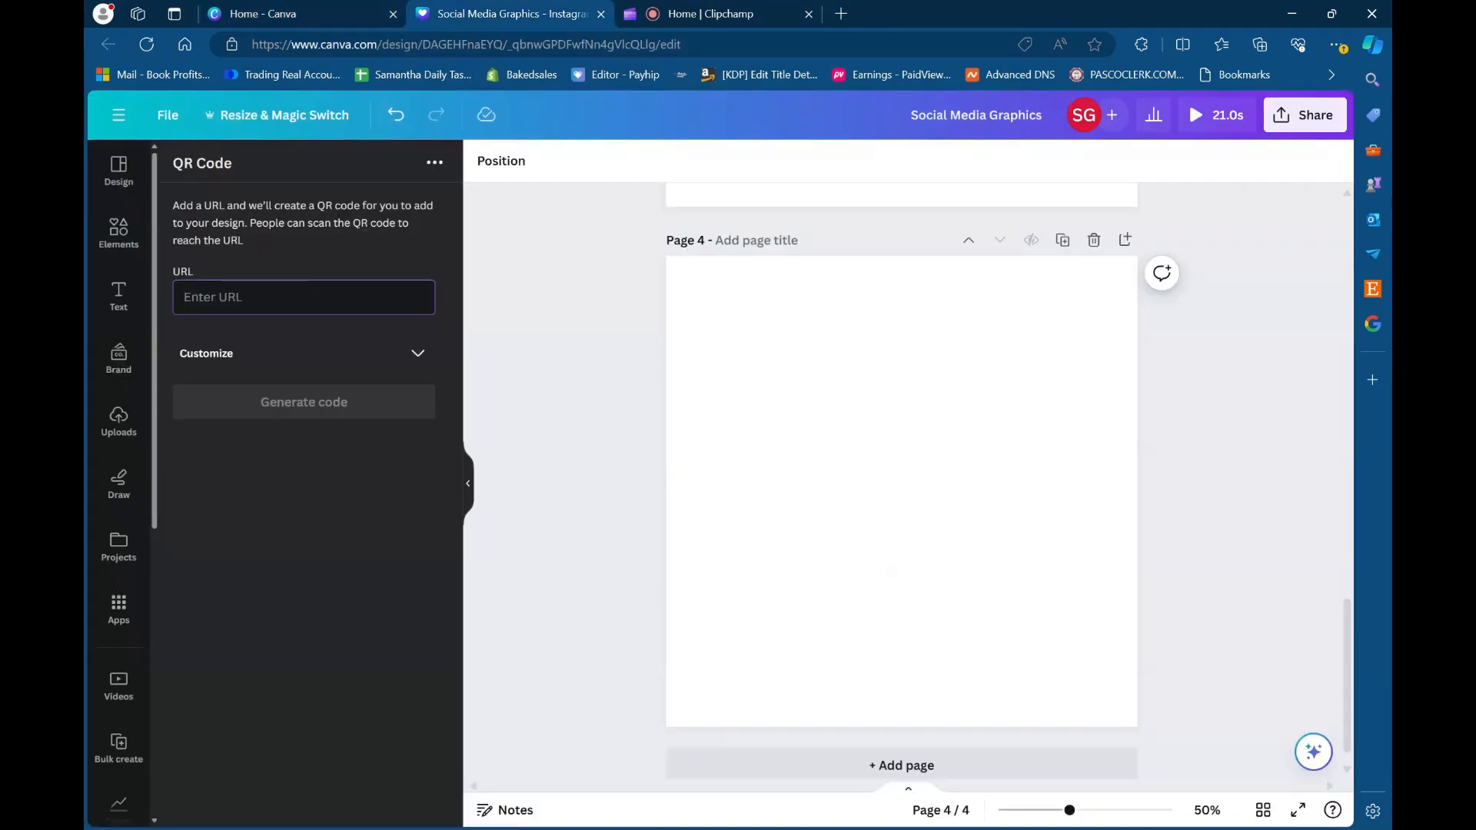
# - Generate a QR code from the copied author page address, enlarge it and centre it on page 4
pyautogui.hotkey('ctrl', 'v')
pyautogui.click(346, 405)
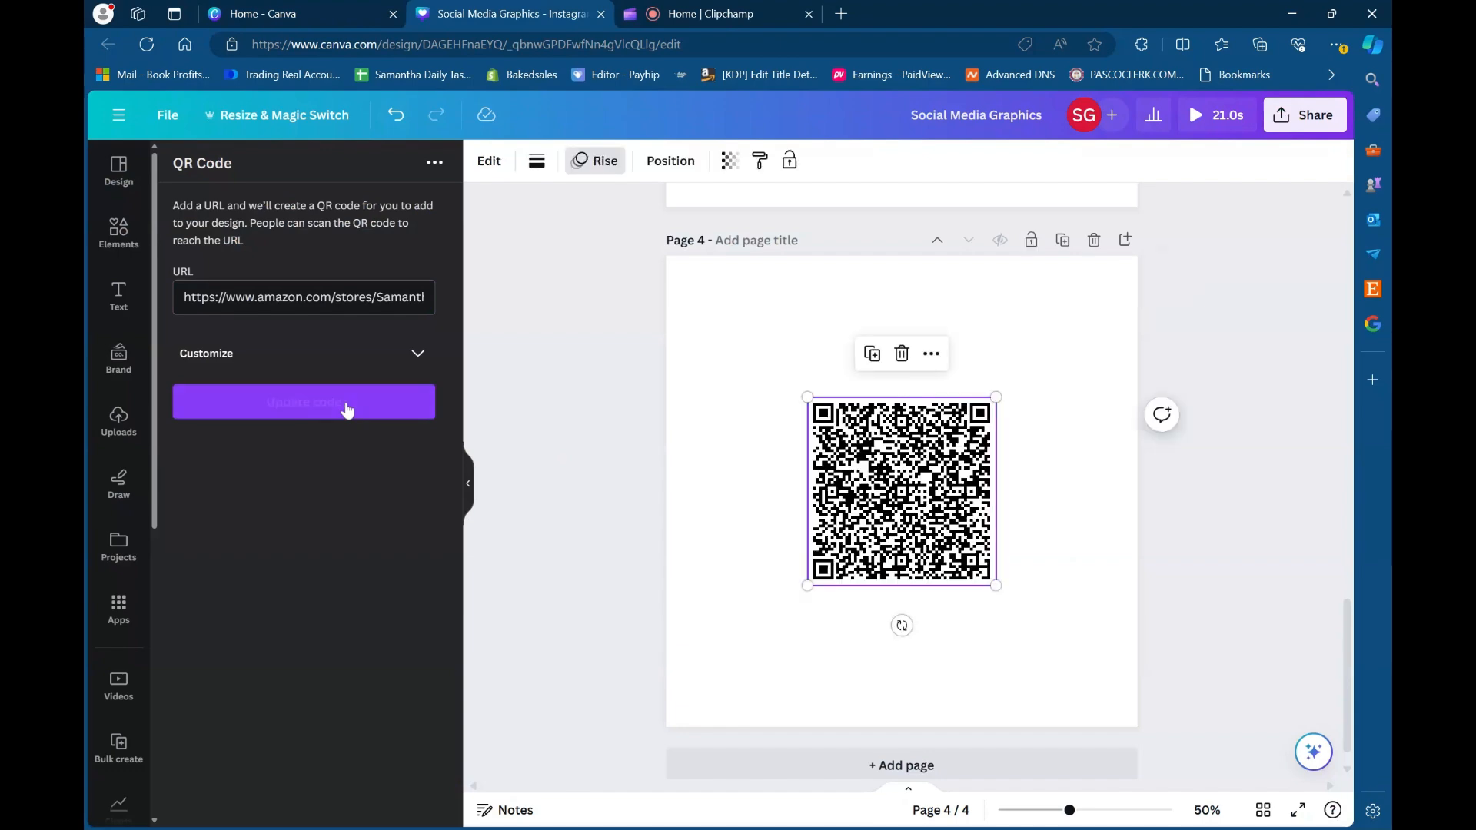
pyautogui.moveTo(807, 397); pyautogui.dragTo(707, 296)
pyautogui.moveTo(996, 584); pyautogui.dragTo(1038, 626)
pyautogui.moveTo(873, 450); pyautogui.dragTo(901, 475)
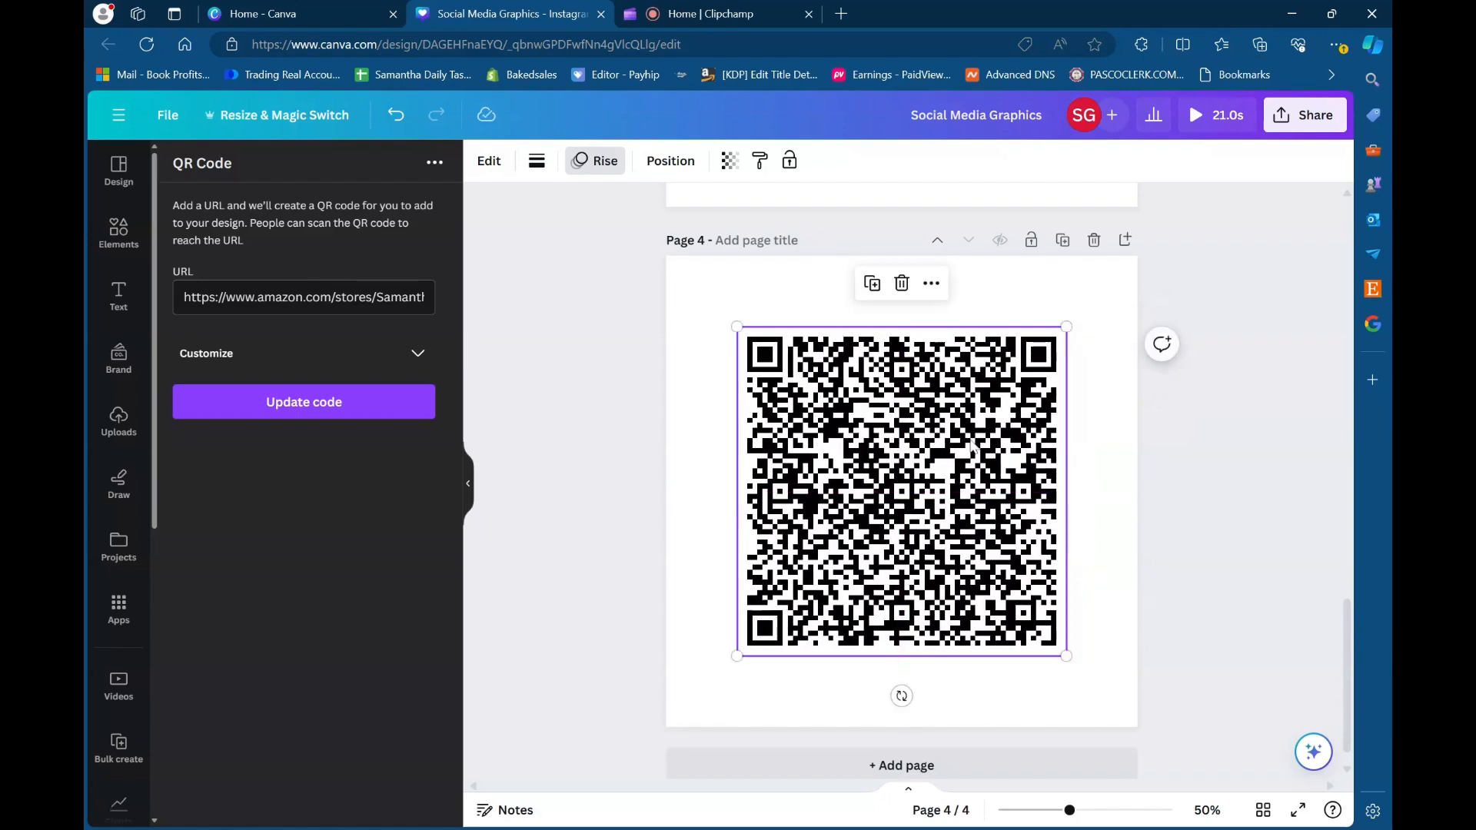
pyautogui.click(1114, 393)
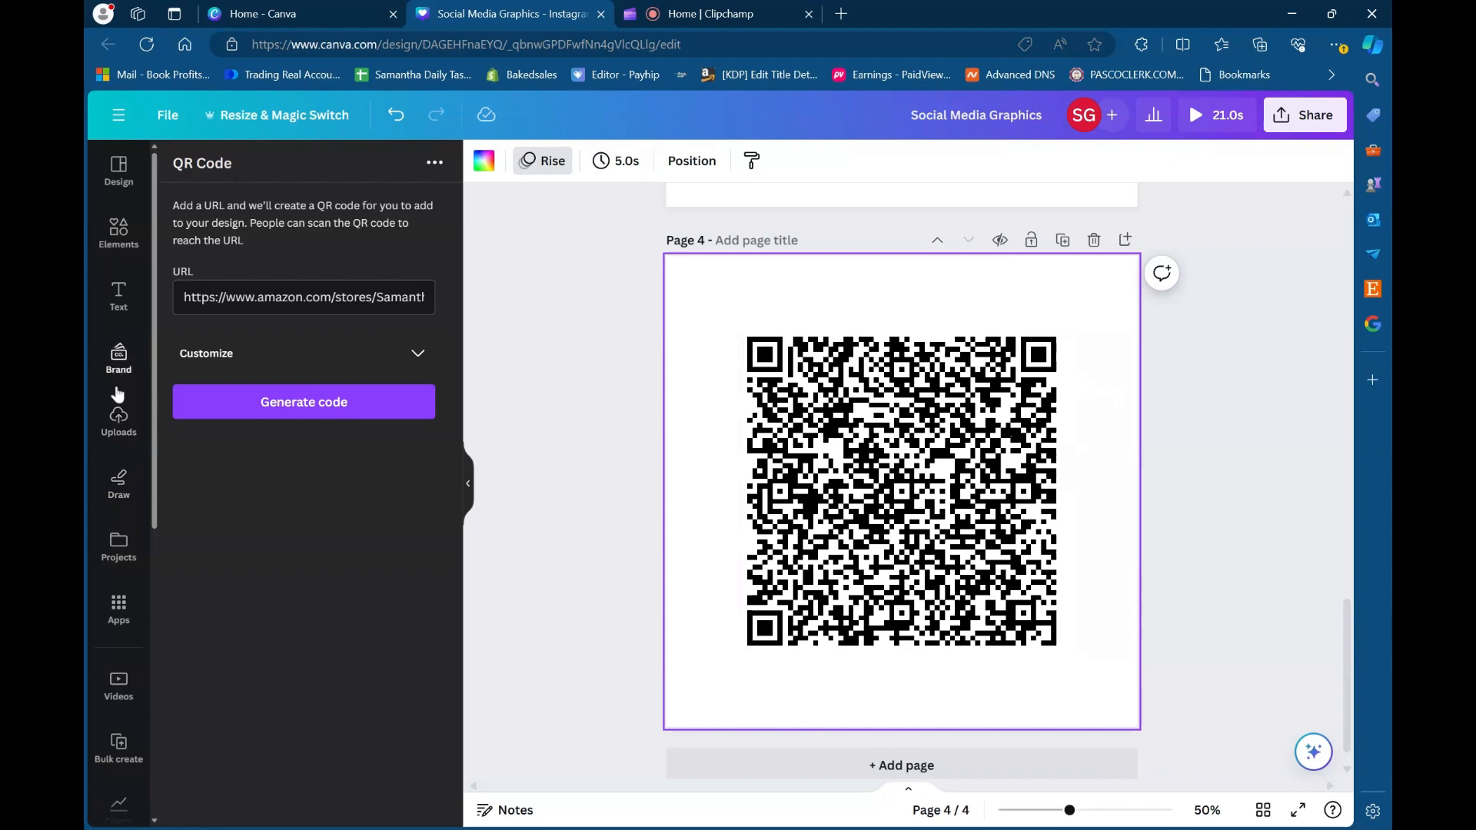
# - Add a heading reading "Check Out My New Books" at the top of page 4
pyautogui.click(119, 293)
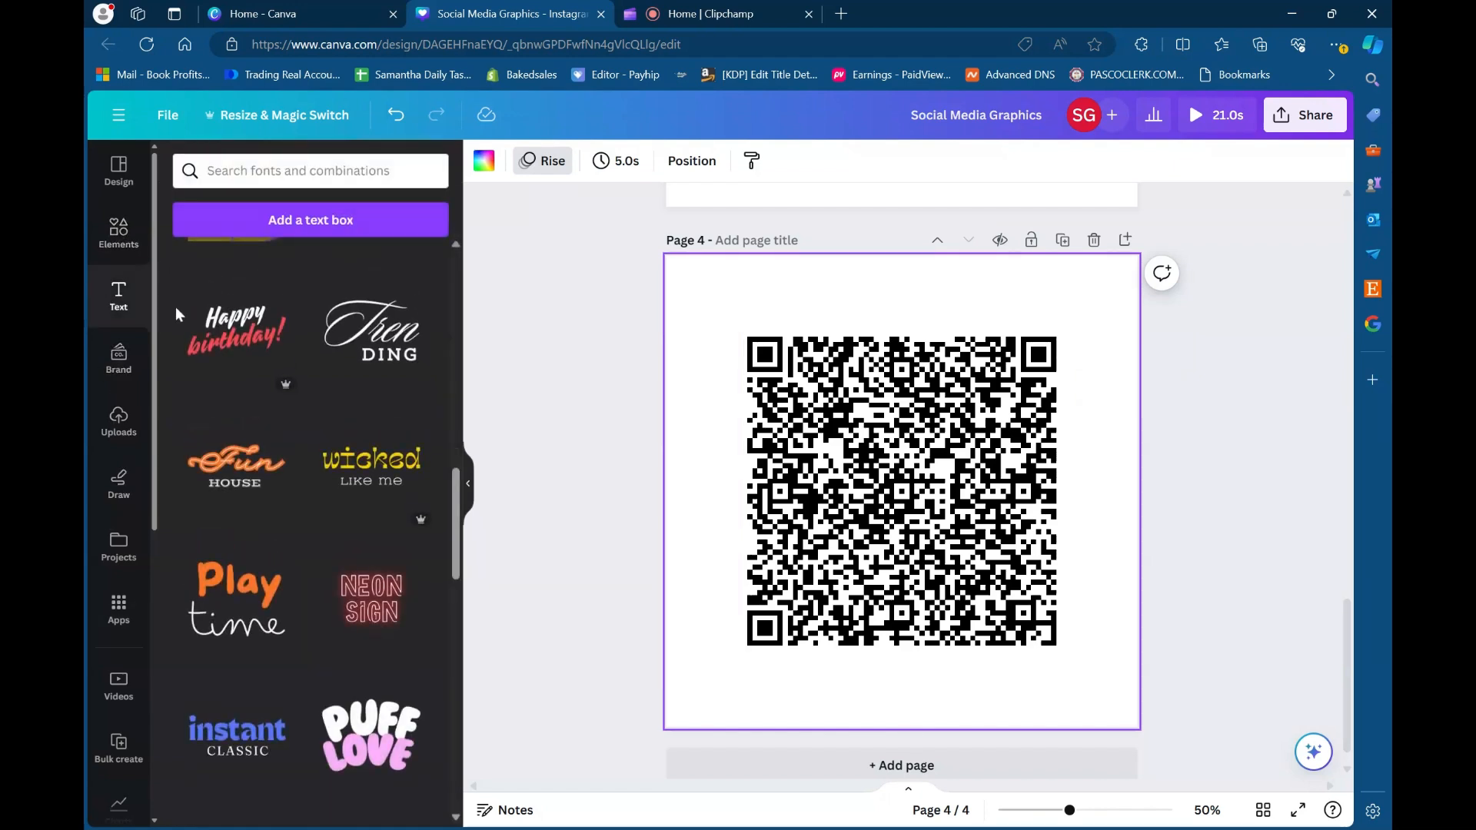
pyautogui.scroll(5, 274, 289)
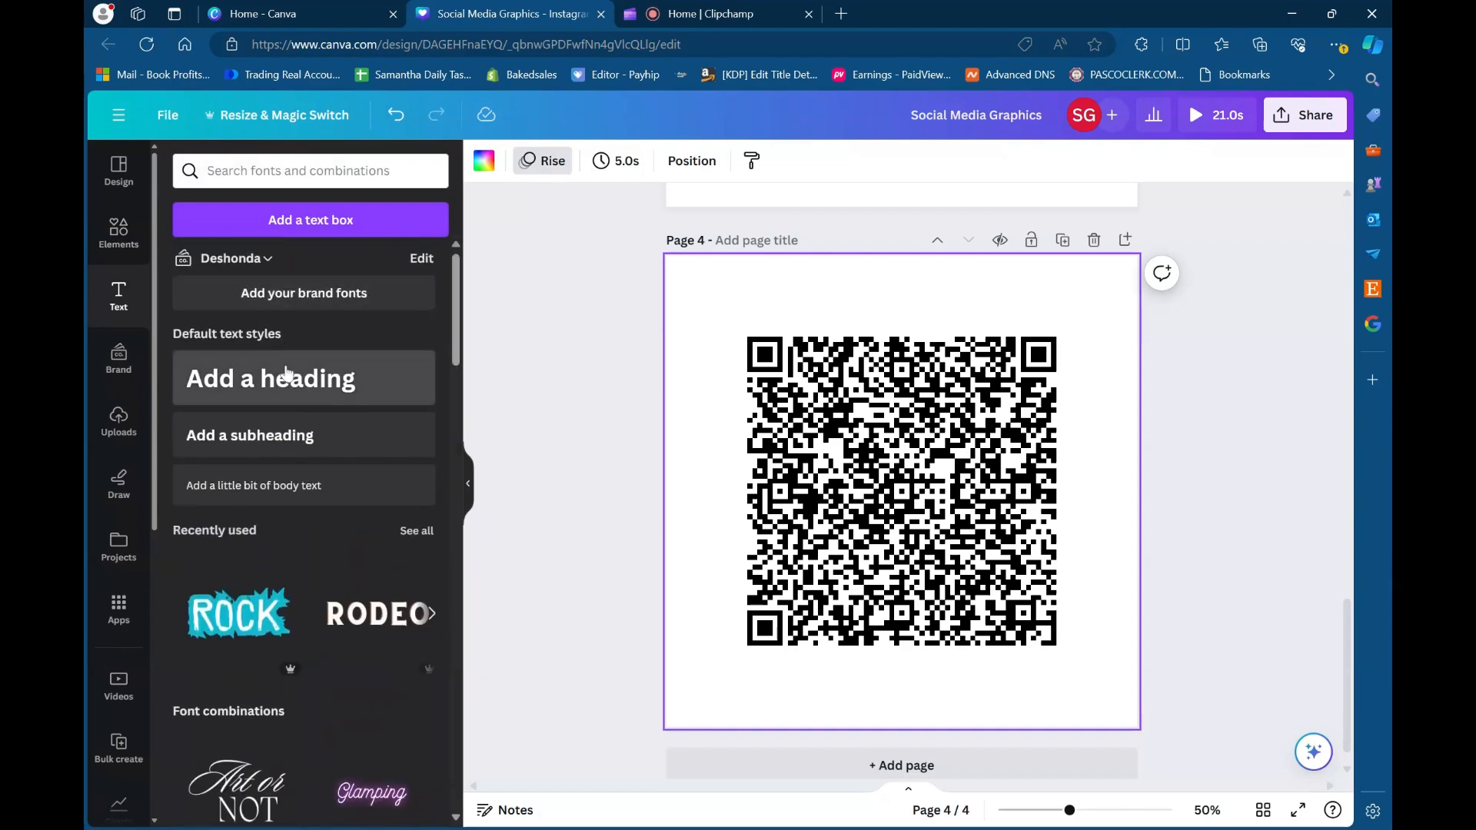
pyautogui.click(290, 378)
pyautogui.moveTo(918, 559); pyautogui.dragTo(917, 364)
pyautogui.press('BackSpace')
pyautogui.write('Check Out')
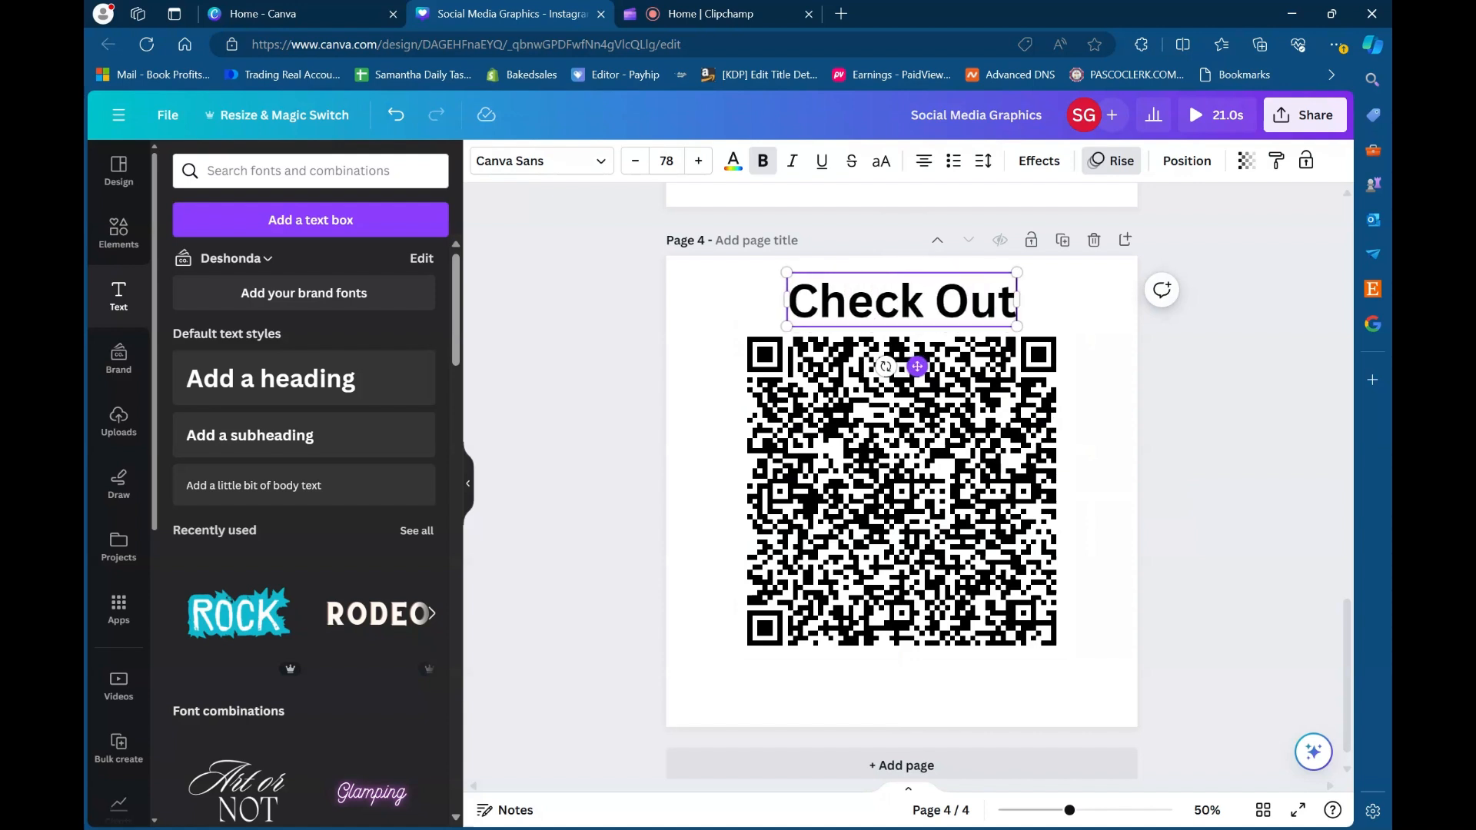
pyautogui.write(' My New')
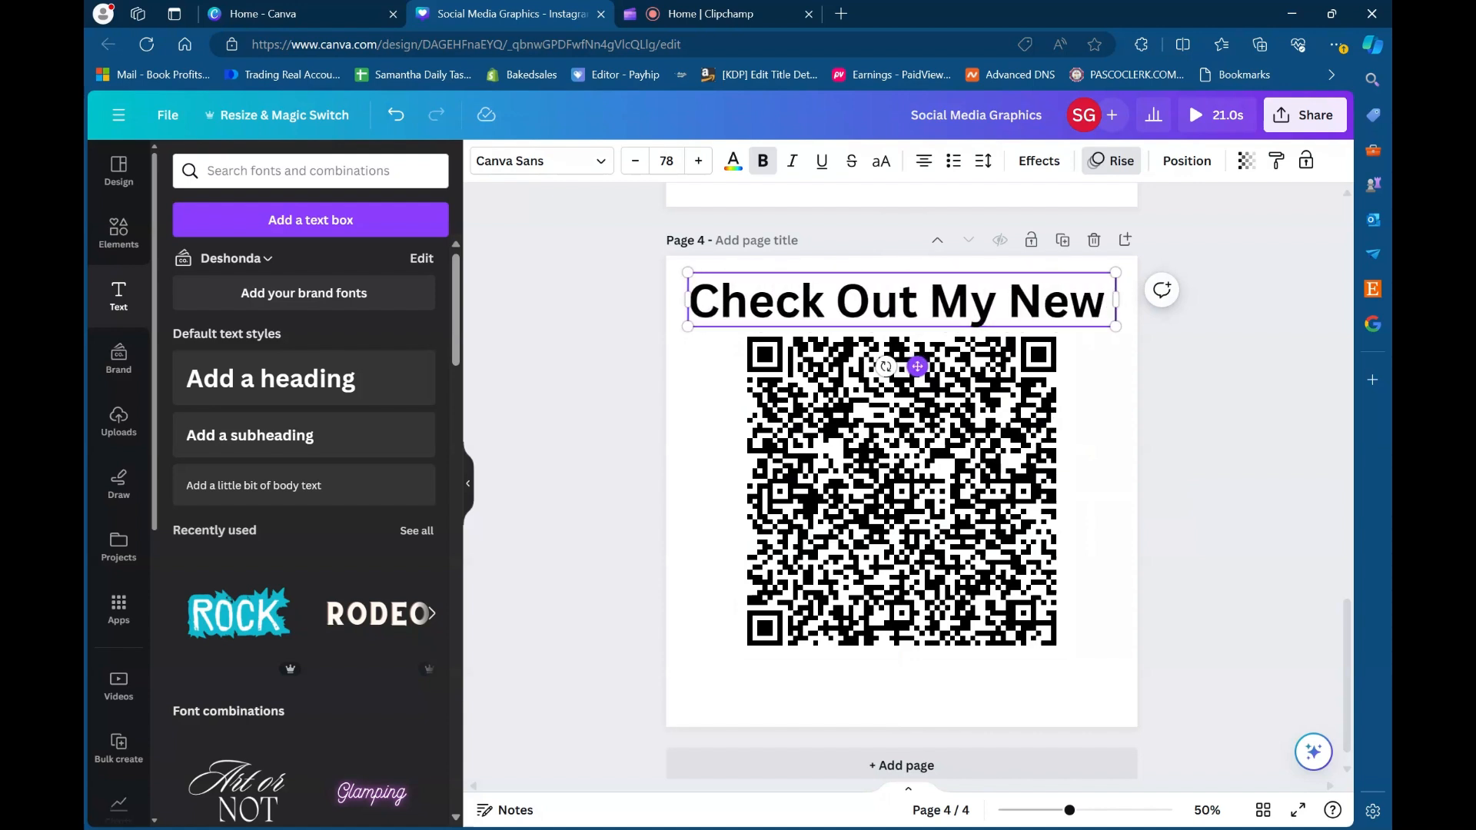
pyautogui.write(' Books')
# - Shrink the QR code and centre it below the two-line heading so they no longer overlap
pyautogui.moveTo(951, 529); pyautogui.dragTo(946, 573)
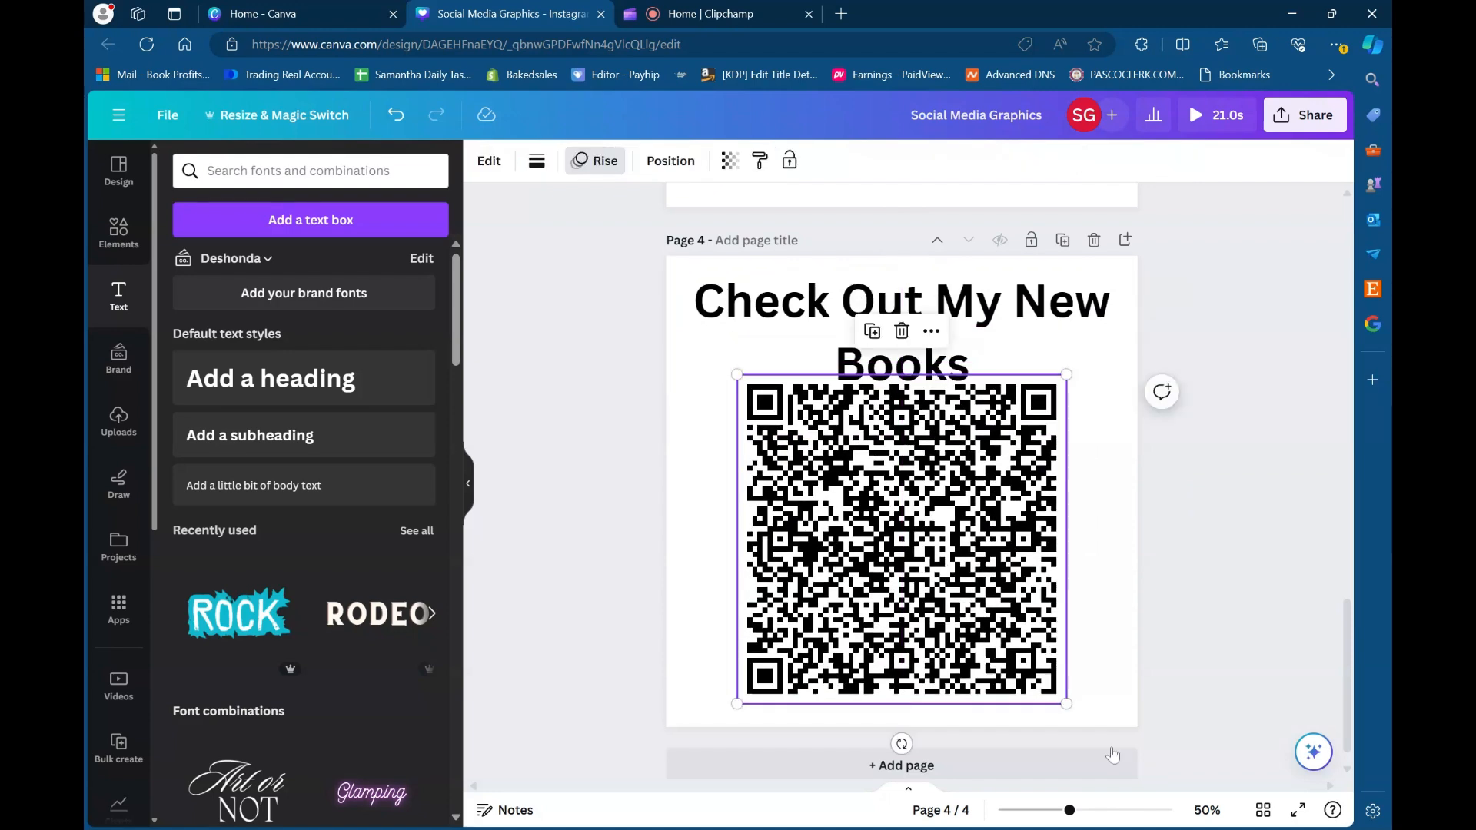
pyautogui.moveTo(1068, 707); pyautogui.dragTo(1019, 655)
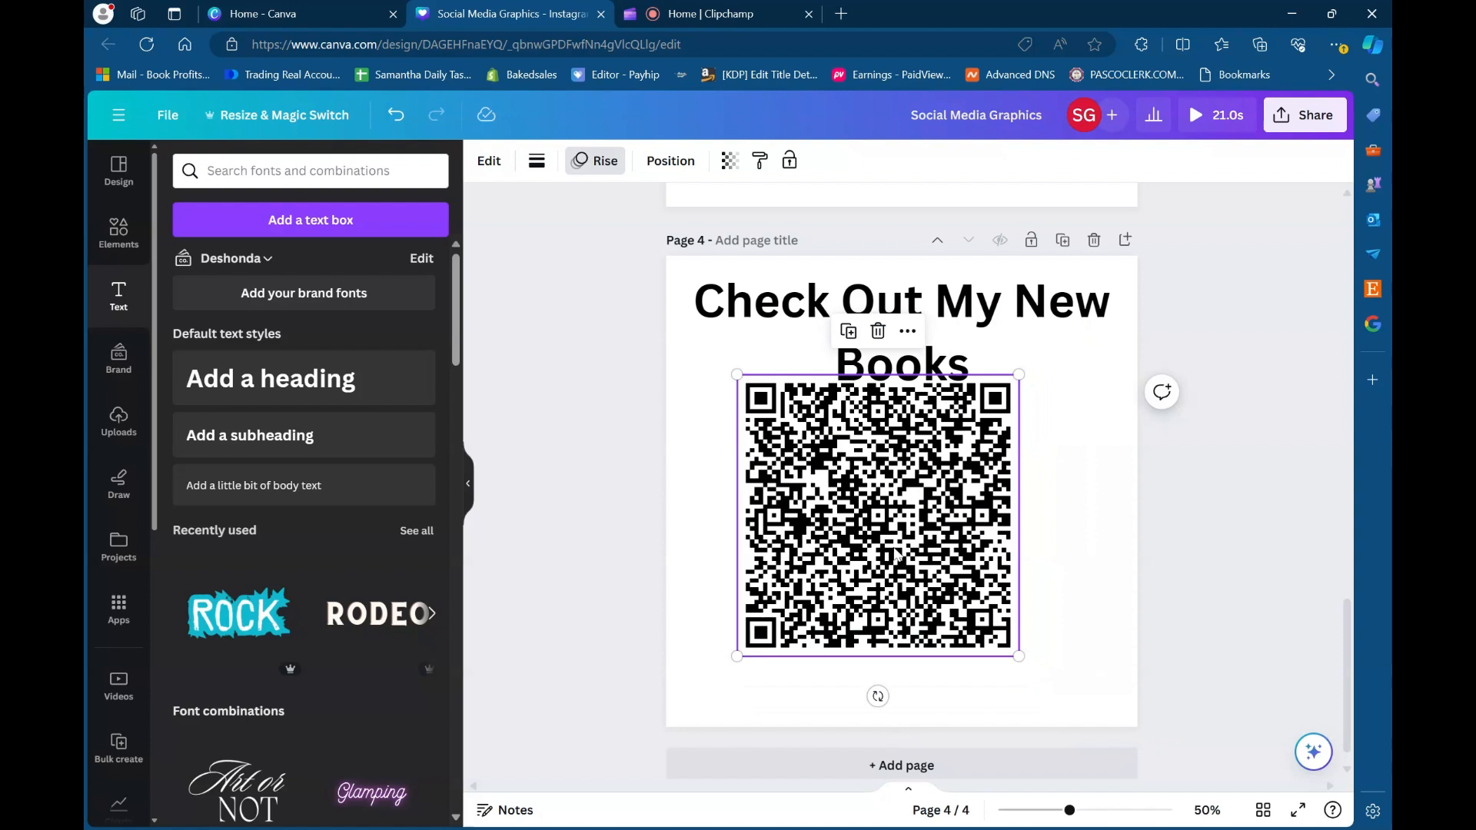
pyautogui.moveTo(892, 544); pyautogui.dragTo(915, 588)
# - Insert a line break in the heading so that "My New Books" starts on the second line
pyautogui.click(1002, 334)
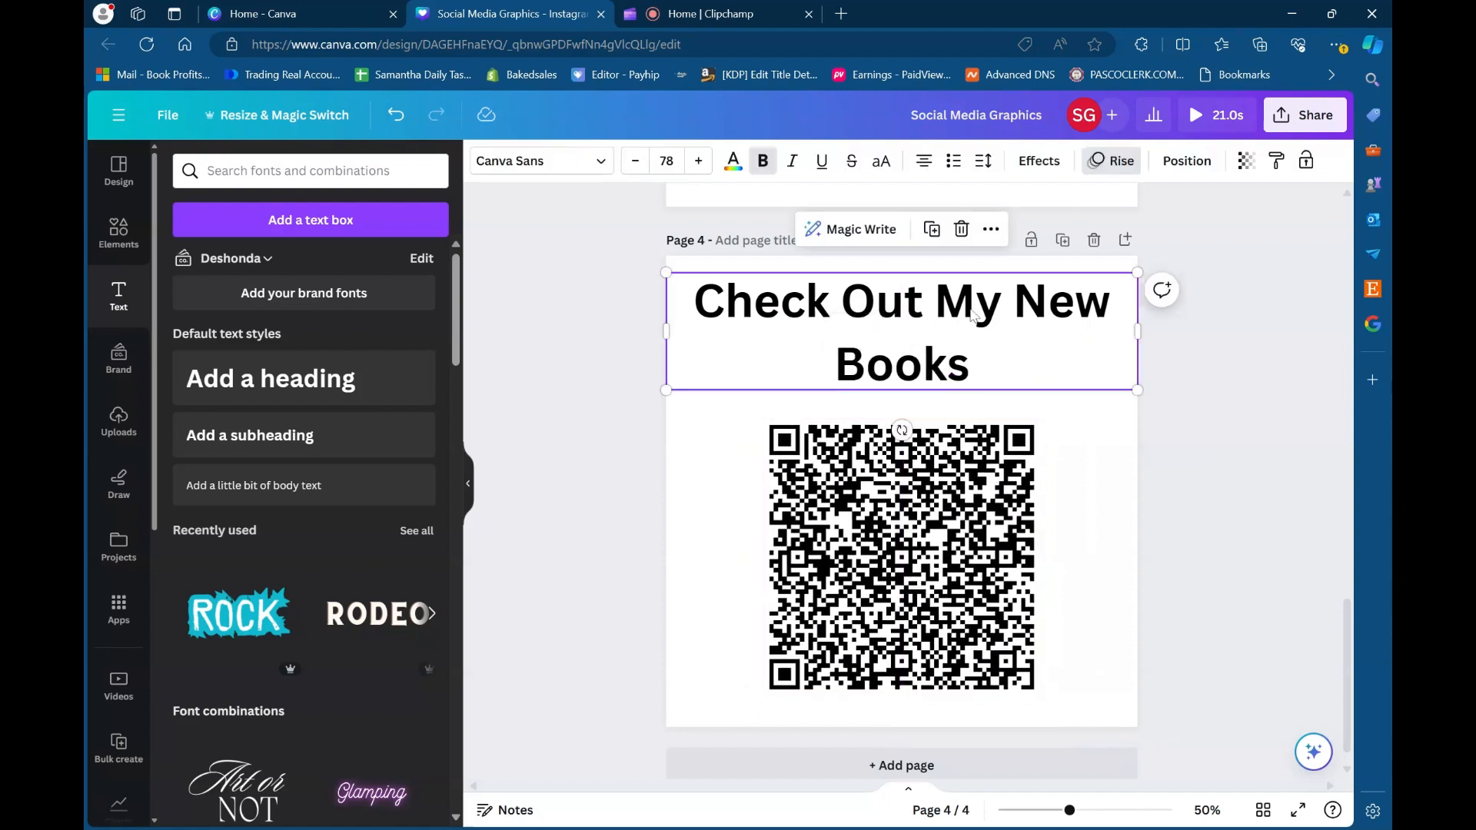
pyautogui.click(938, 290)
pyautogui.click(935, 300)
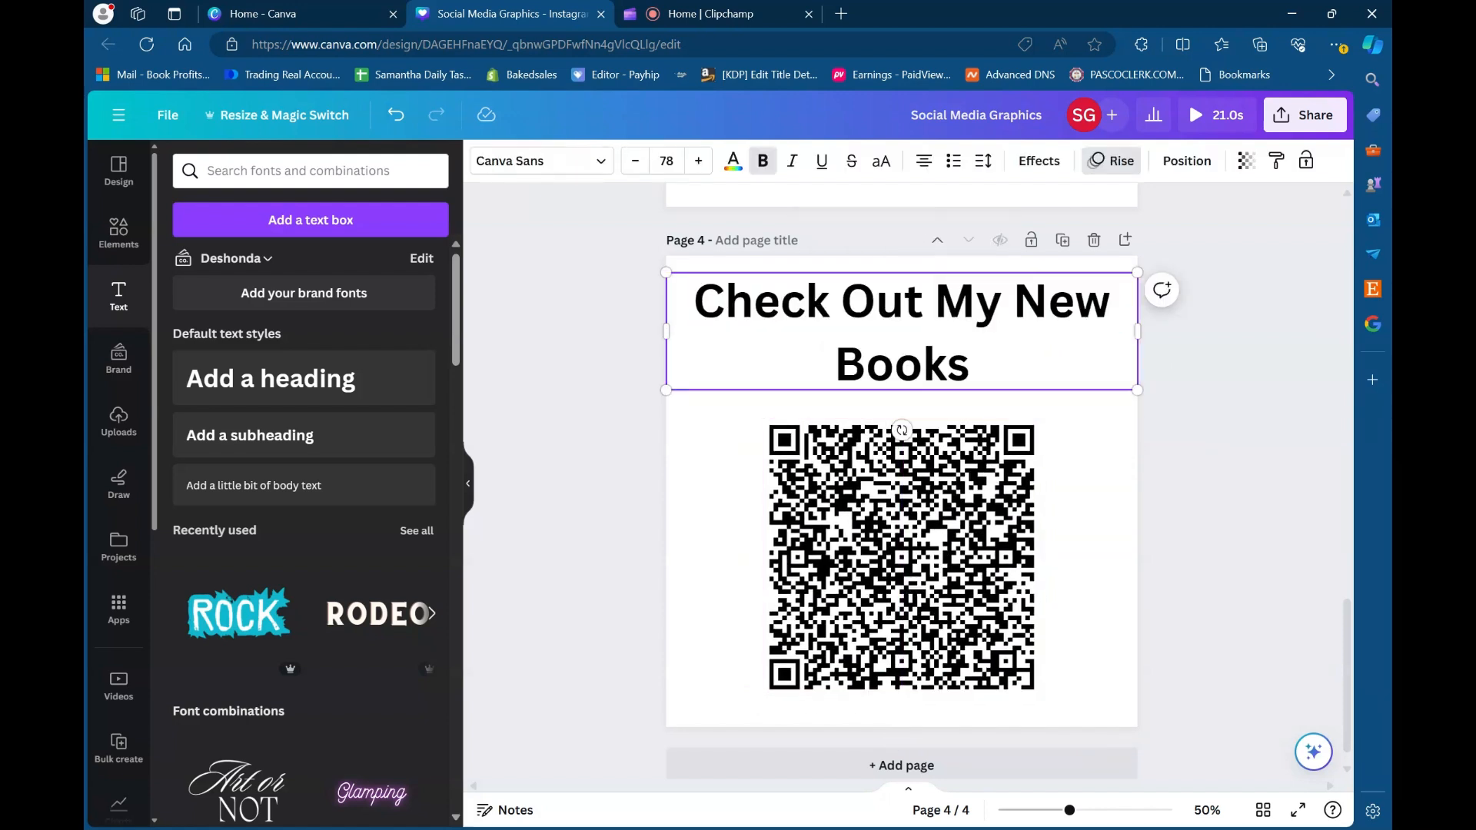
pyautogui.press('Return')
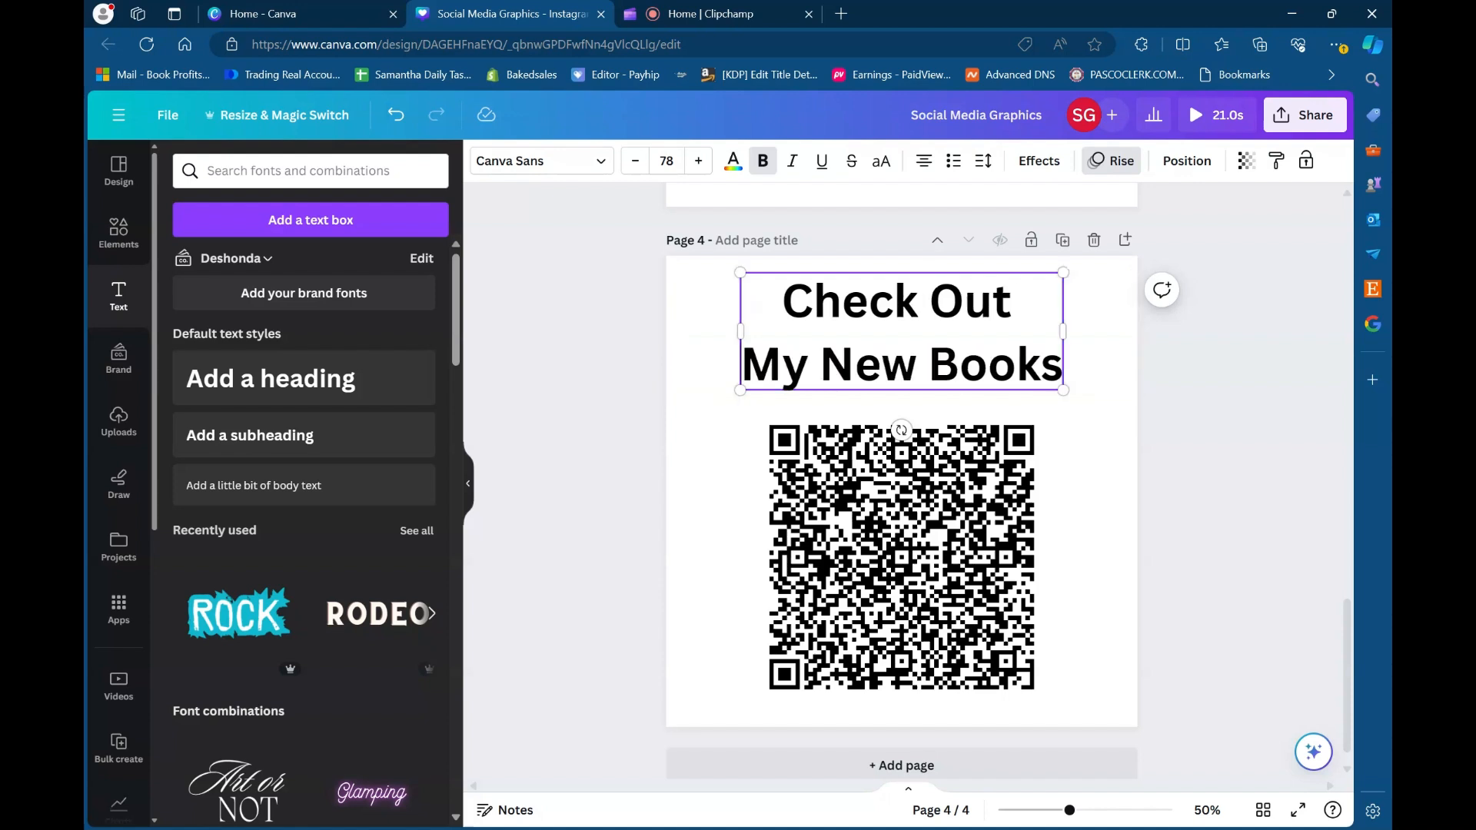
# - Enlarge the heading to a font size of about 90.5 and centre it above the QR code
pyautogui.moveTo(1063, 389); pyautogui.dragTo(1100, 402)
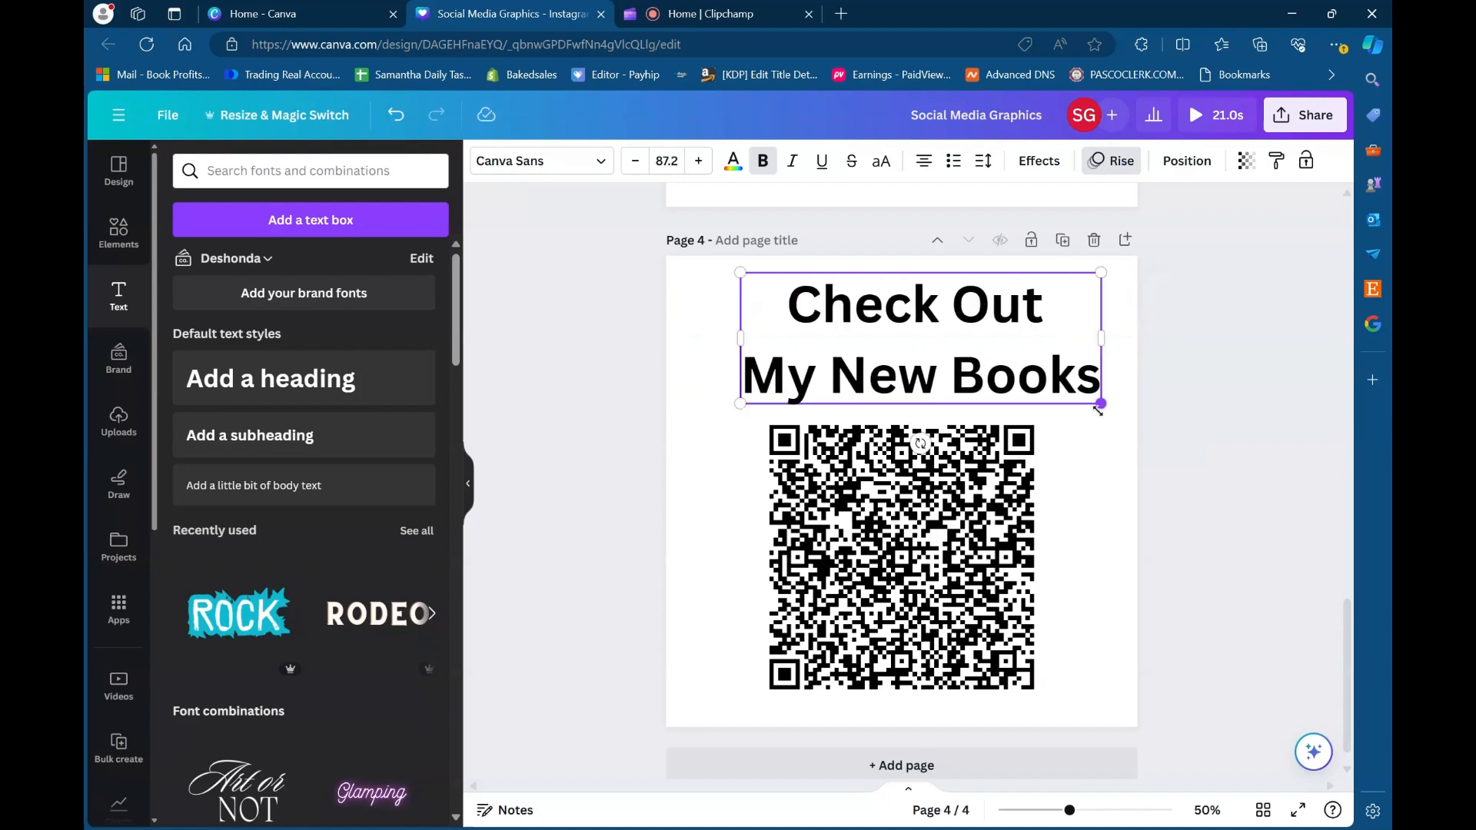
pyautogui.moveTo(738, 406); pyautogui.dragTo(727, 409)
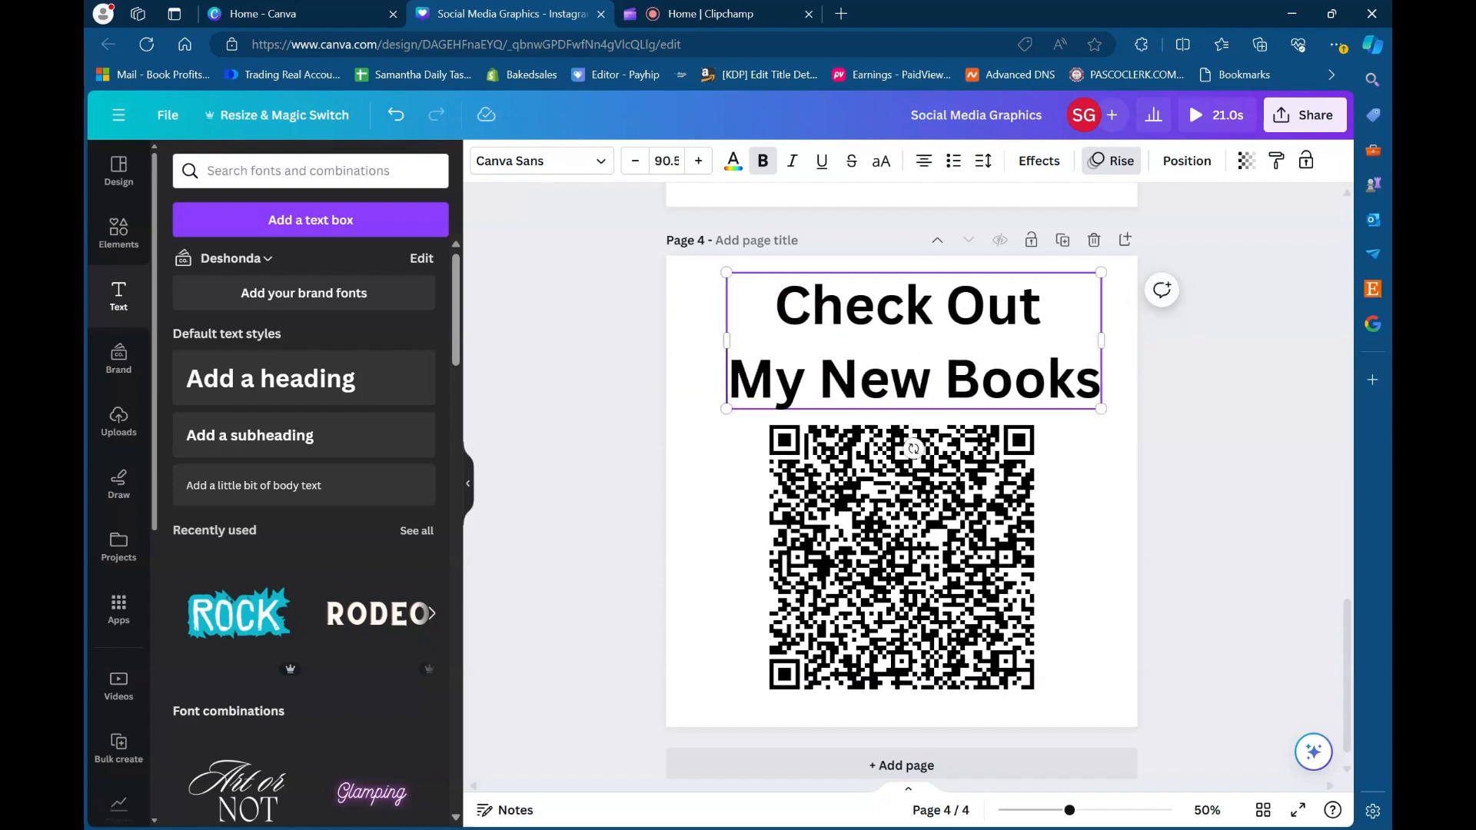
pyautogui.click(1067, 441)
pyautogui.moveTo(981, 318); pyautogui.dragTo(971, 314)
pyautogui.click(971, 502)
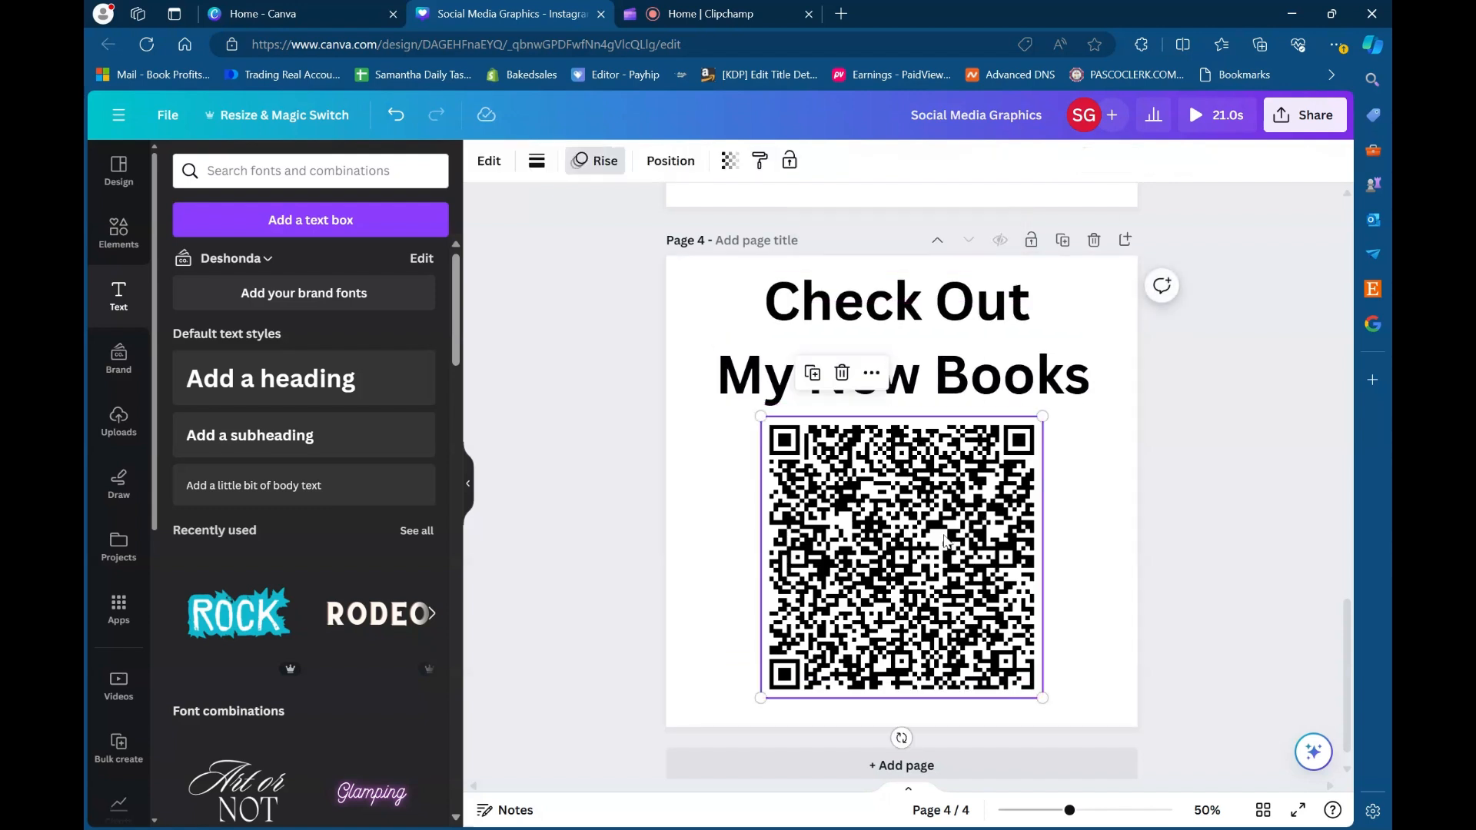
# - Set the heading's line spacing to 1.1 and move it slightly down toward the QR code
pyautogui.click(1029, 377)
pyautogui.click(983, 161)
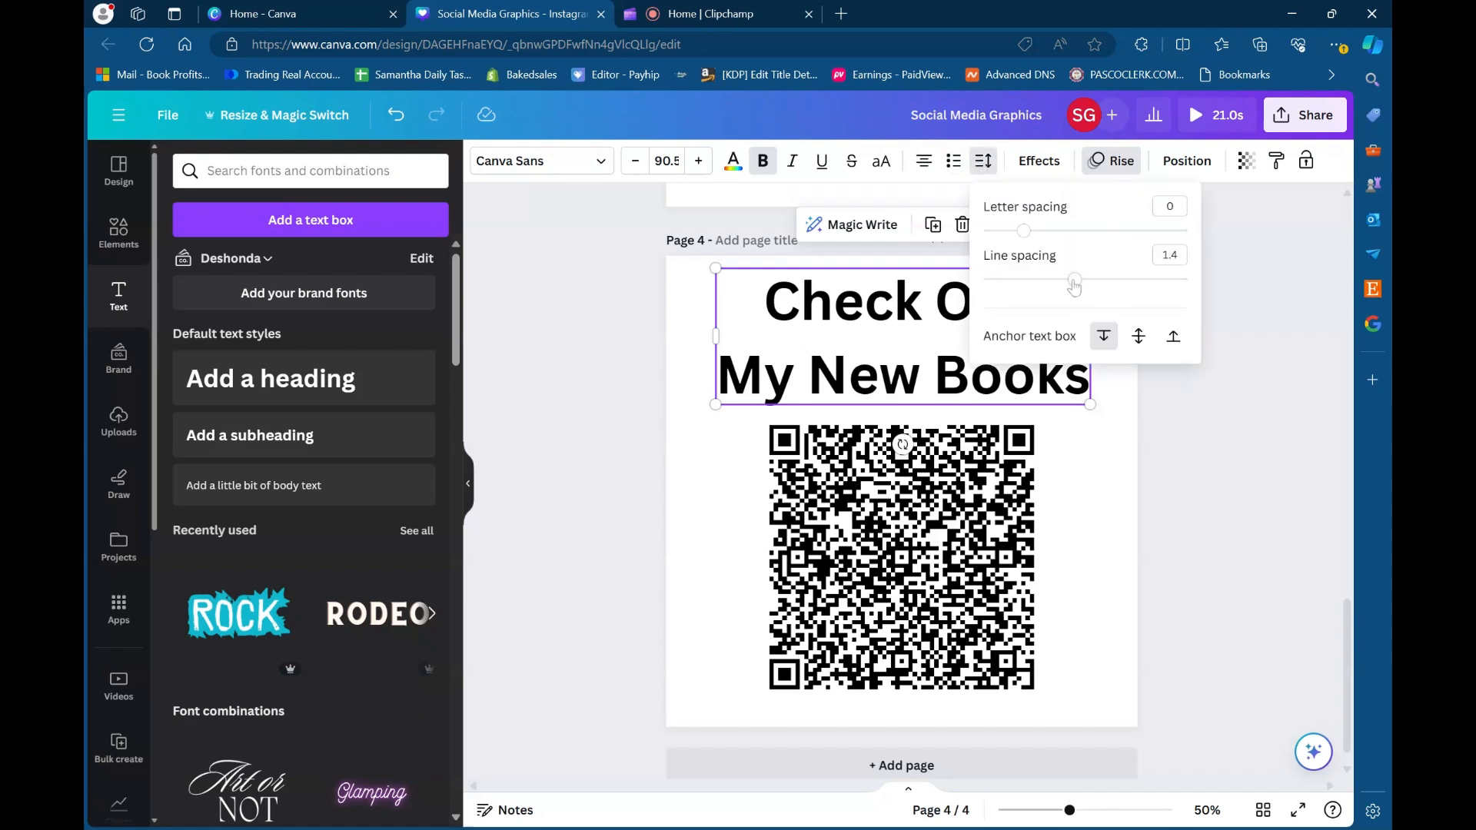
pyautogui.moveTo(1074, 283); pyautogui.dragTo(1046, 284)
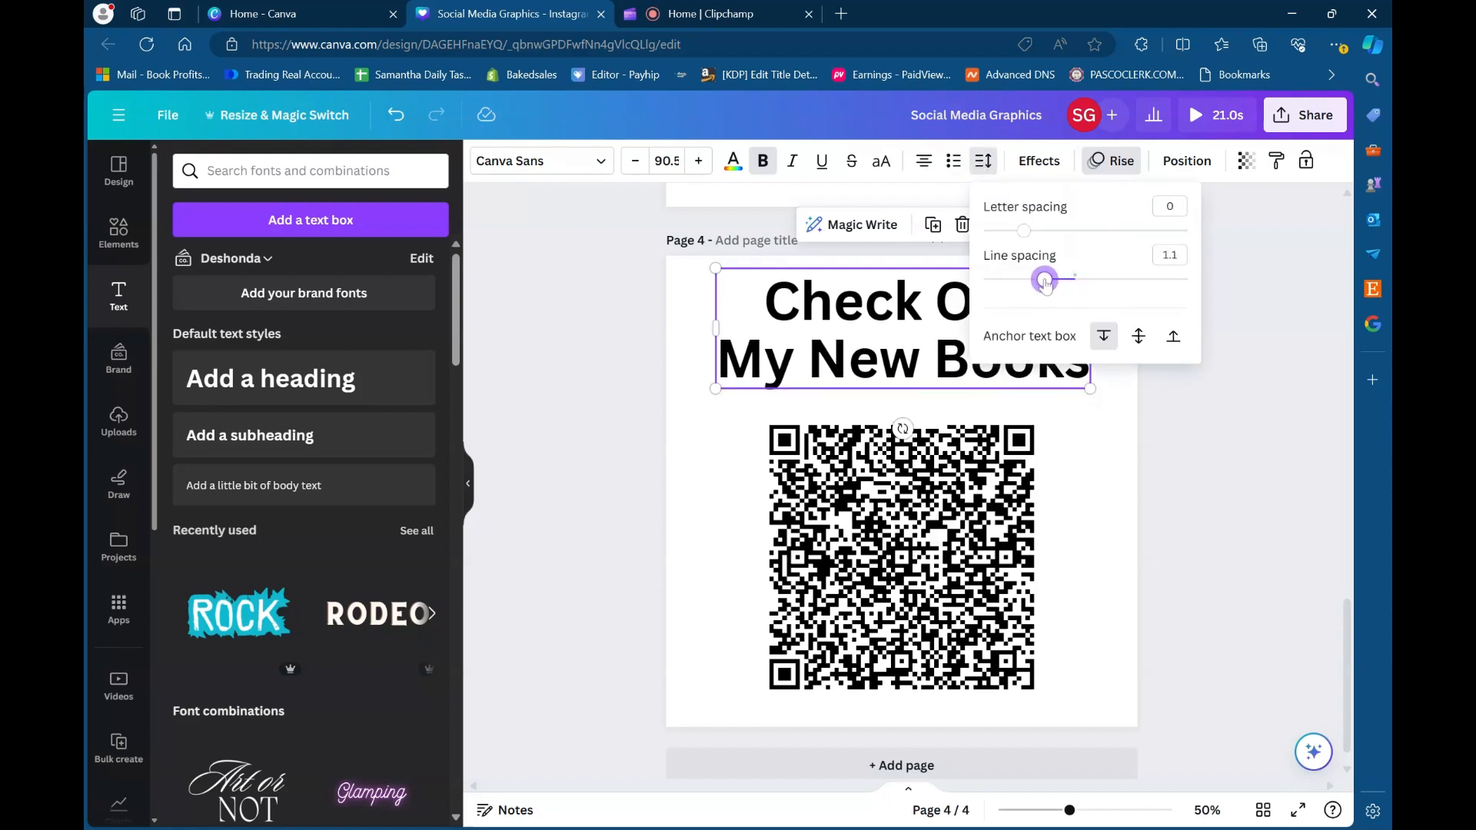
pyautogui.click(1087, 409)
pyautogui.click(963, 329)
pyautogui.moveTo(963, 329); pyautogui.dragTo(963, 339)
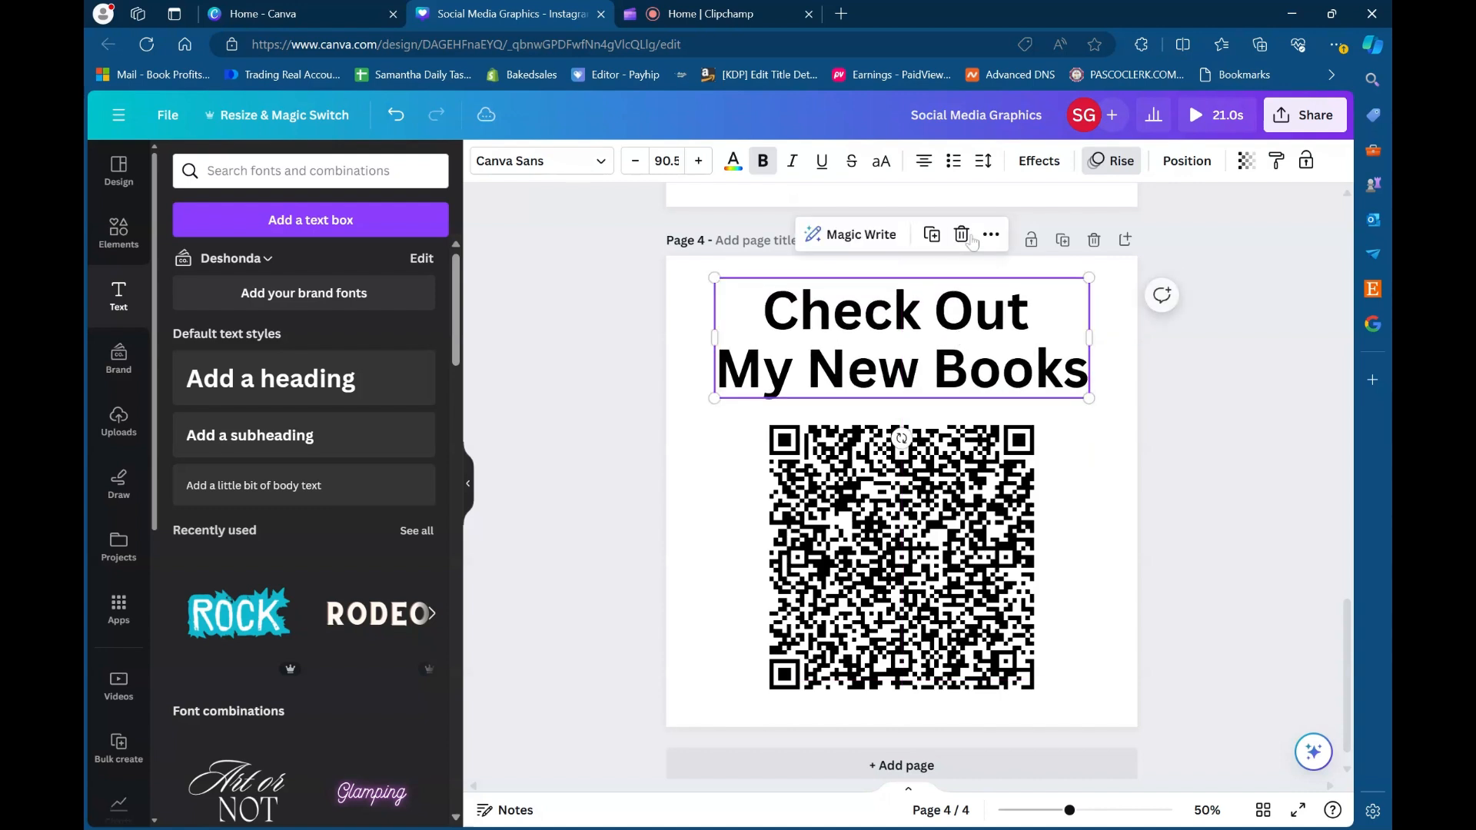
# - Set the heading's letter spacing to 44 and adjust the positions of the heading and the QR code
pyautogui.click(983, 161)
pyautogui.moveTo(1028, 237)
pyautogui.mouseDown()
pyautogui.moveTo(1040, 239)
pyautogui.moveTo(1027, 238)
pyautogui.mouseUp()
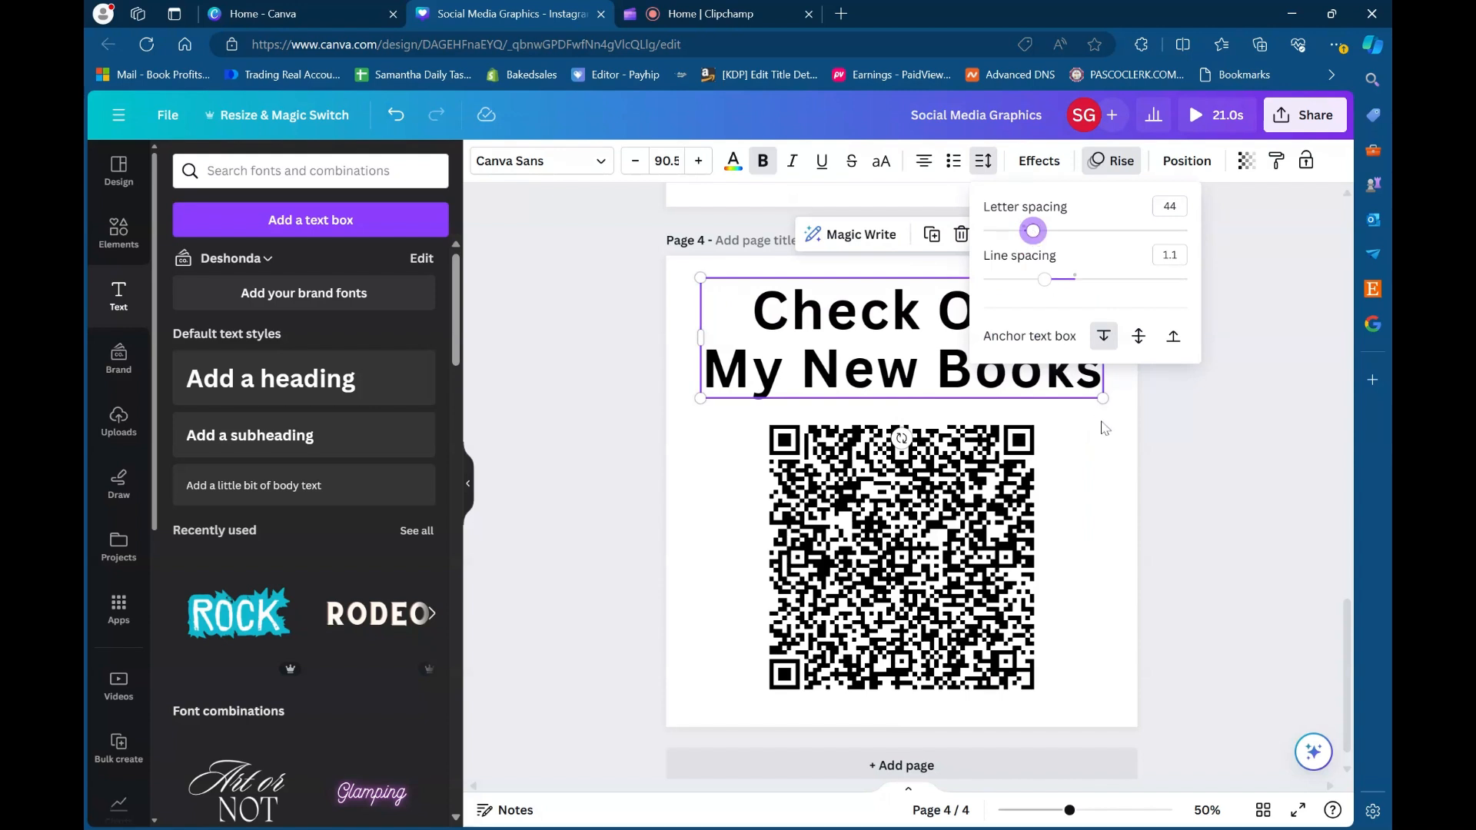
pyautogui.click(1065, 429)
pyautogui.moveTo(987, 361); pyautogui.dragTo(982, 363)
pyautogui.moveTo(971, 558)
pyautogui.mouseDown()
pyautogui.moveTo(984, 559)
pyautogui.moveTo(963, 560)
pyautogui.mouseUp()
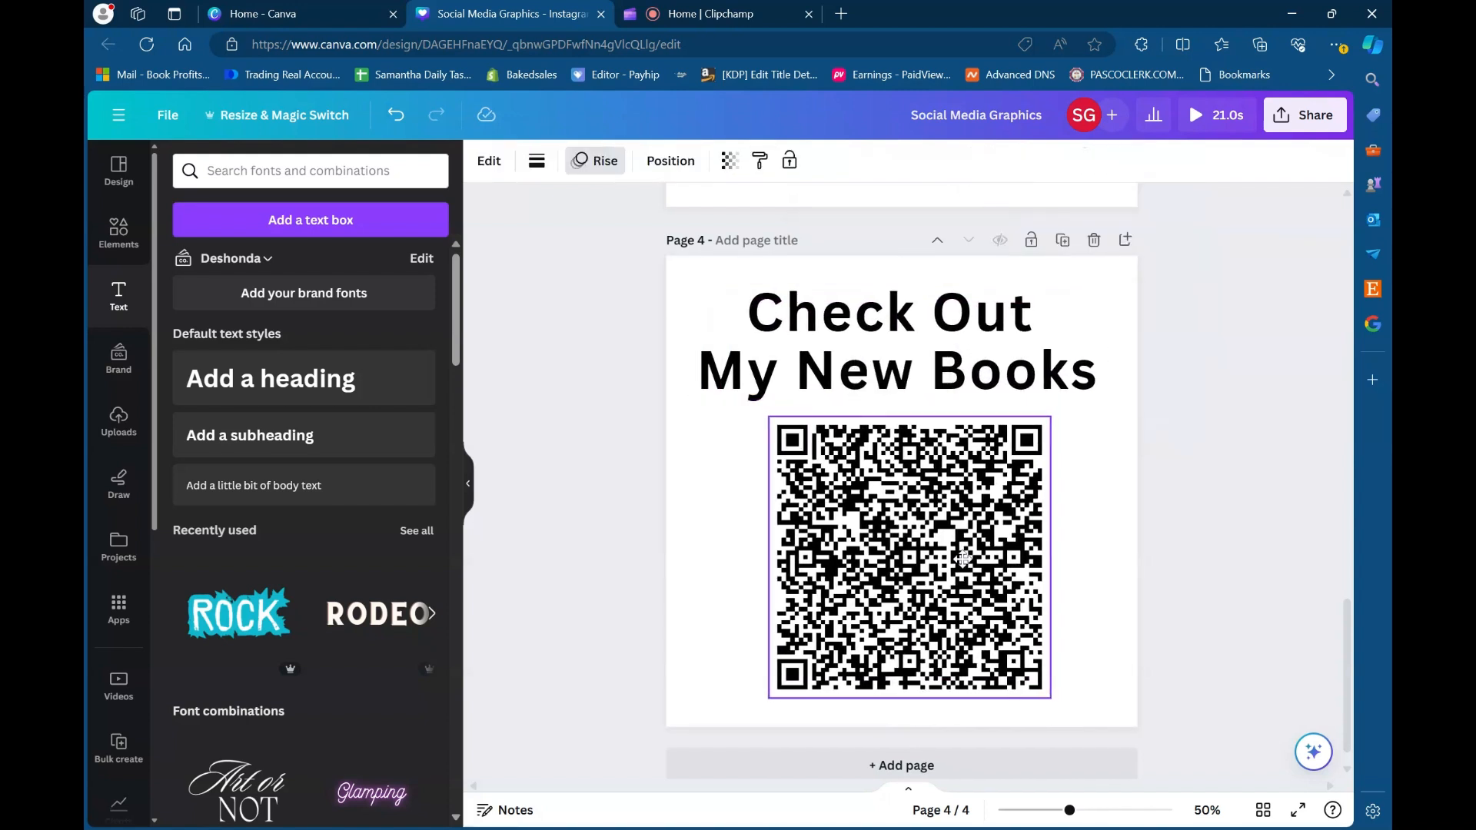
# - Colour the heading with the pink document colour #e61f93 and shift it slightly sideways
pyautogui.click(908, 376)
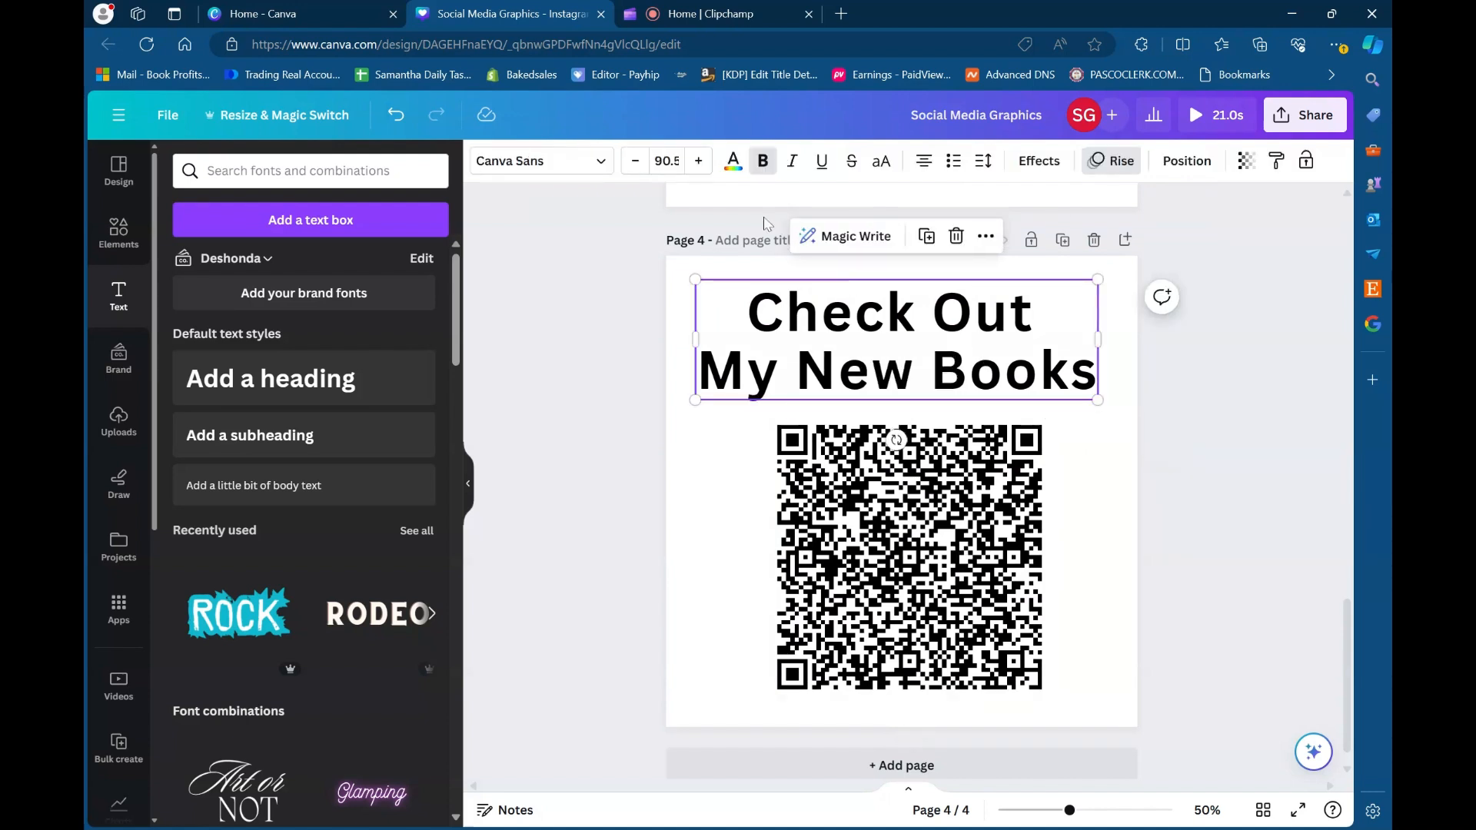
pyautogui.click(733, 161)
pyautogui.click(326, 266)
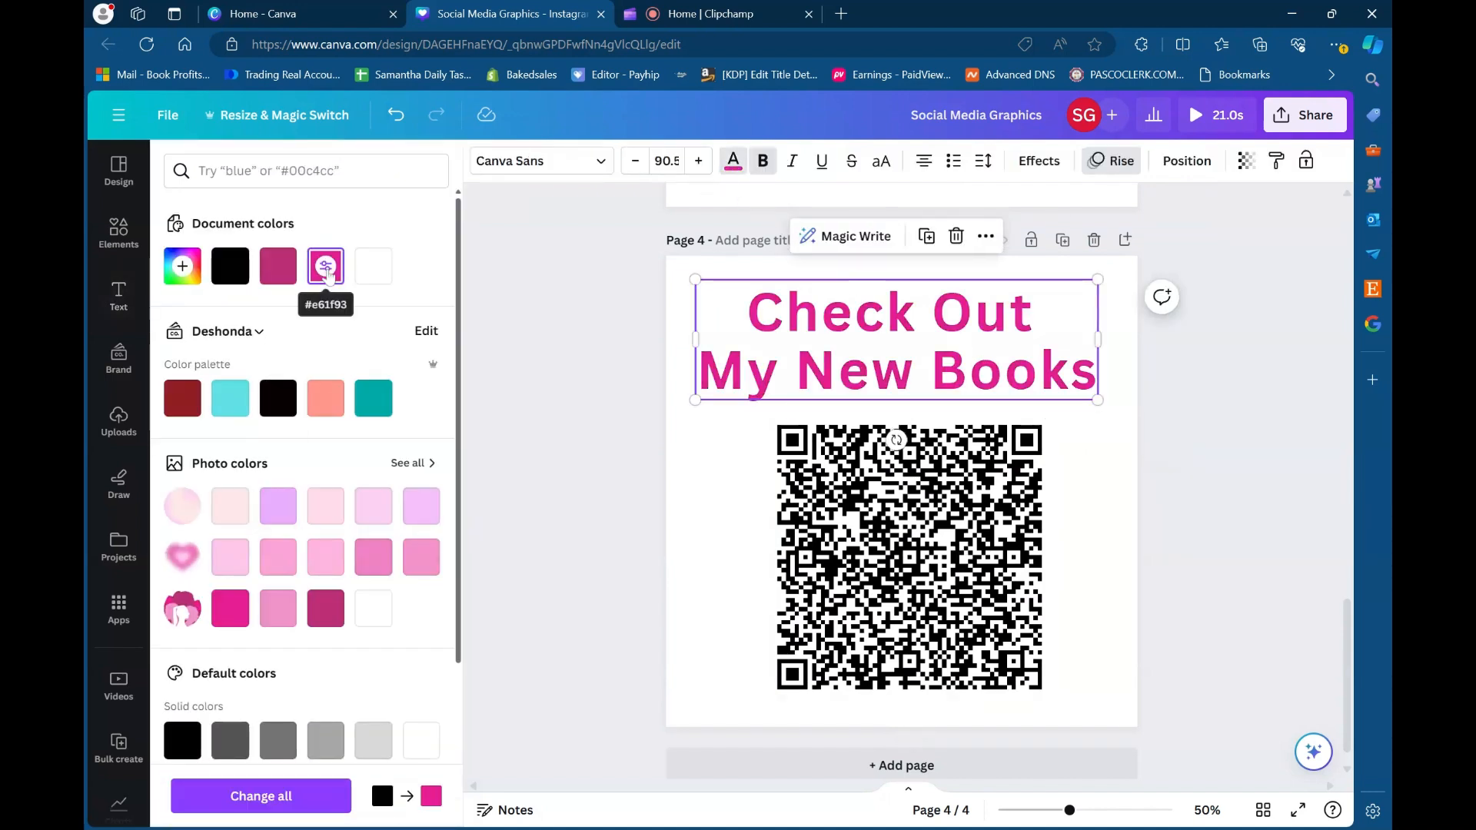
pyautogui.moveTo(888, 365); pyautogui.dragTo(901, 366)
# - Centre the QR code horizontally on page 4 below the pink heading
pyautogui.click(1013, 538)
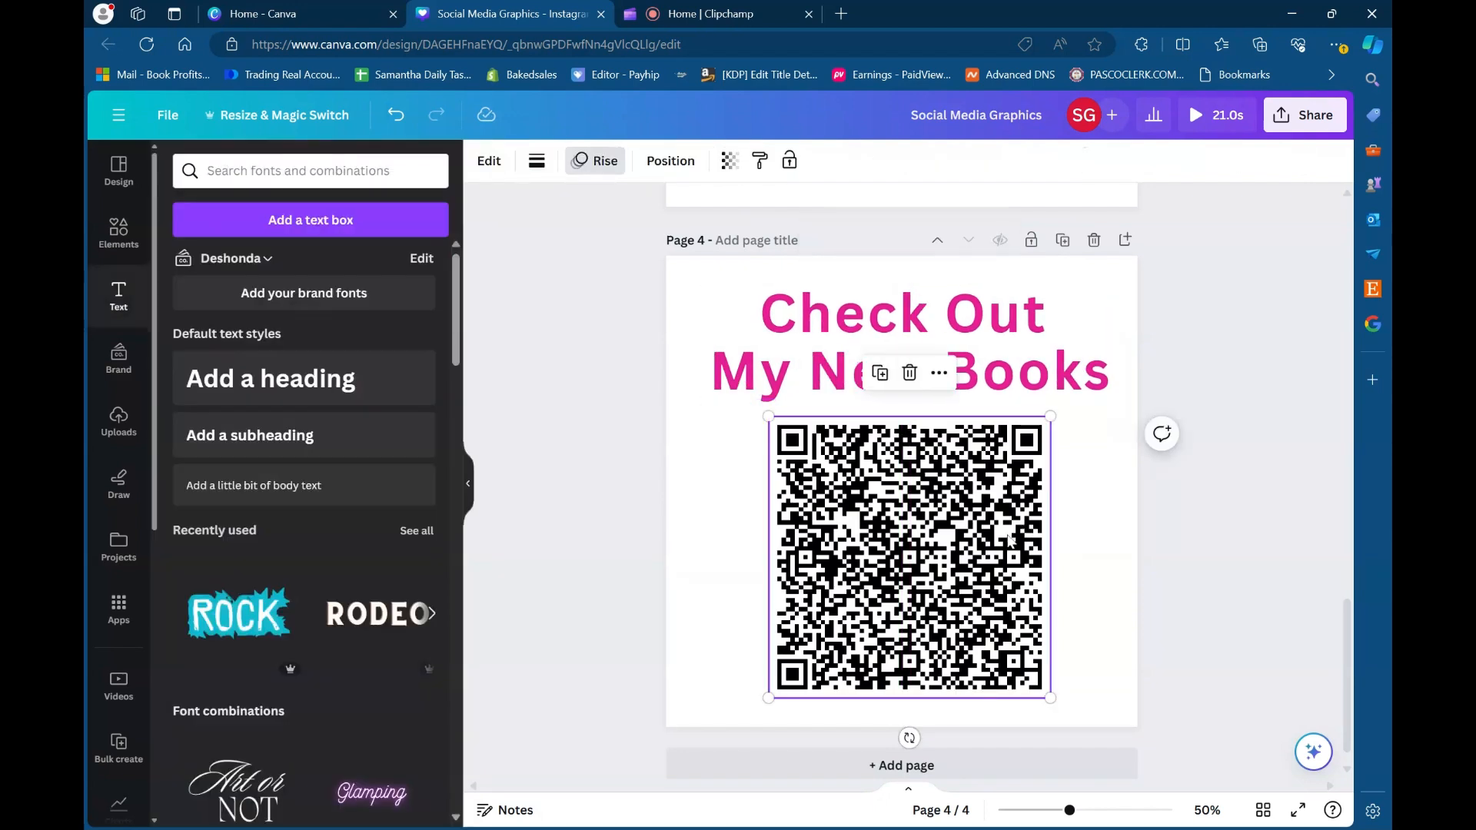
pyautogui.moveTo(1008, 536); pyautogui.dragTo(1000, 534)
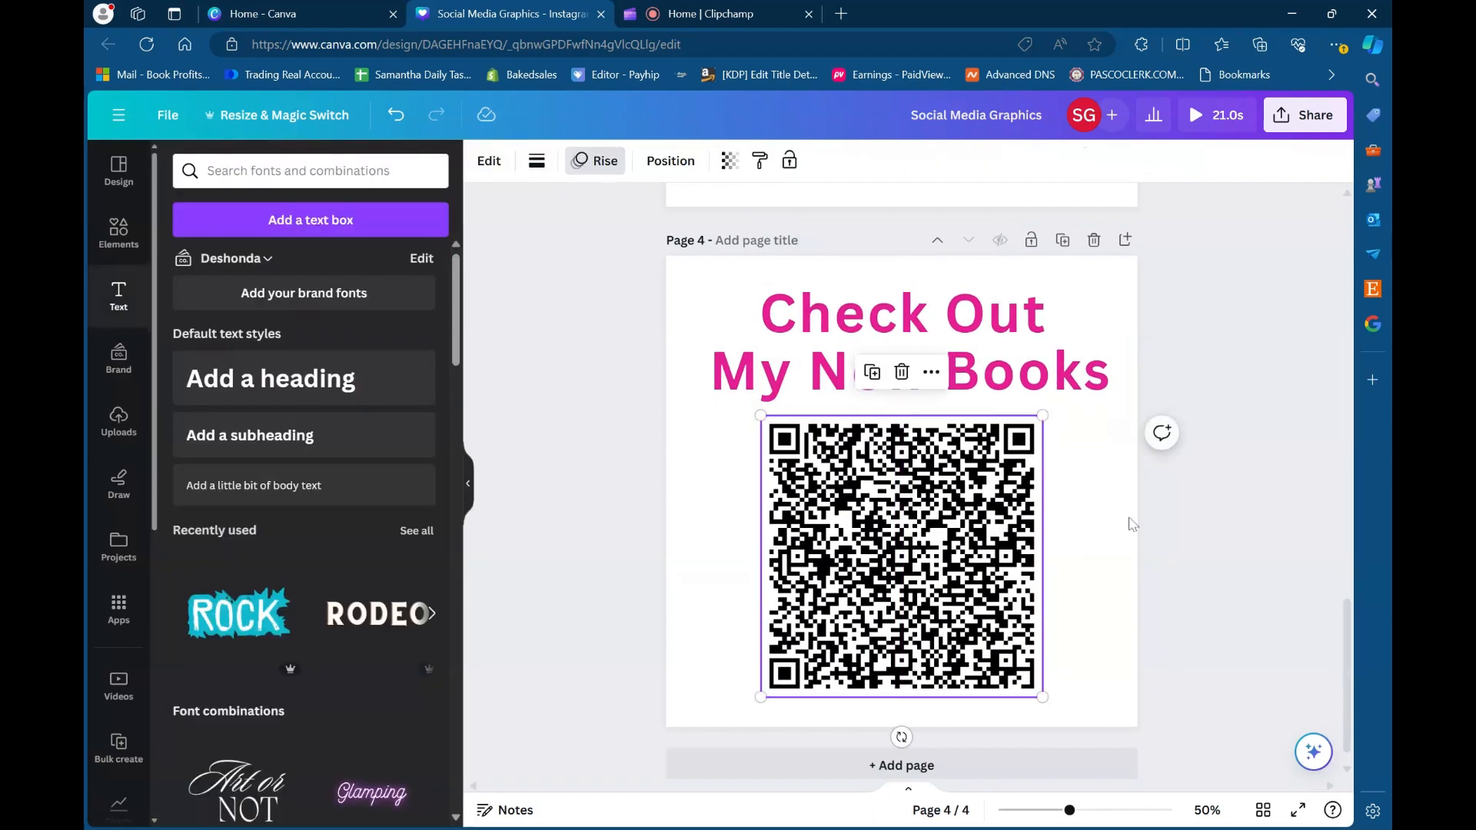
pyautogui.click(1092, 510)
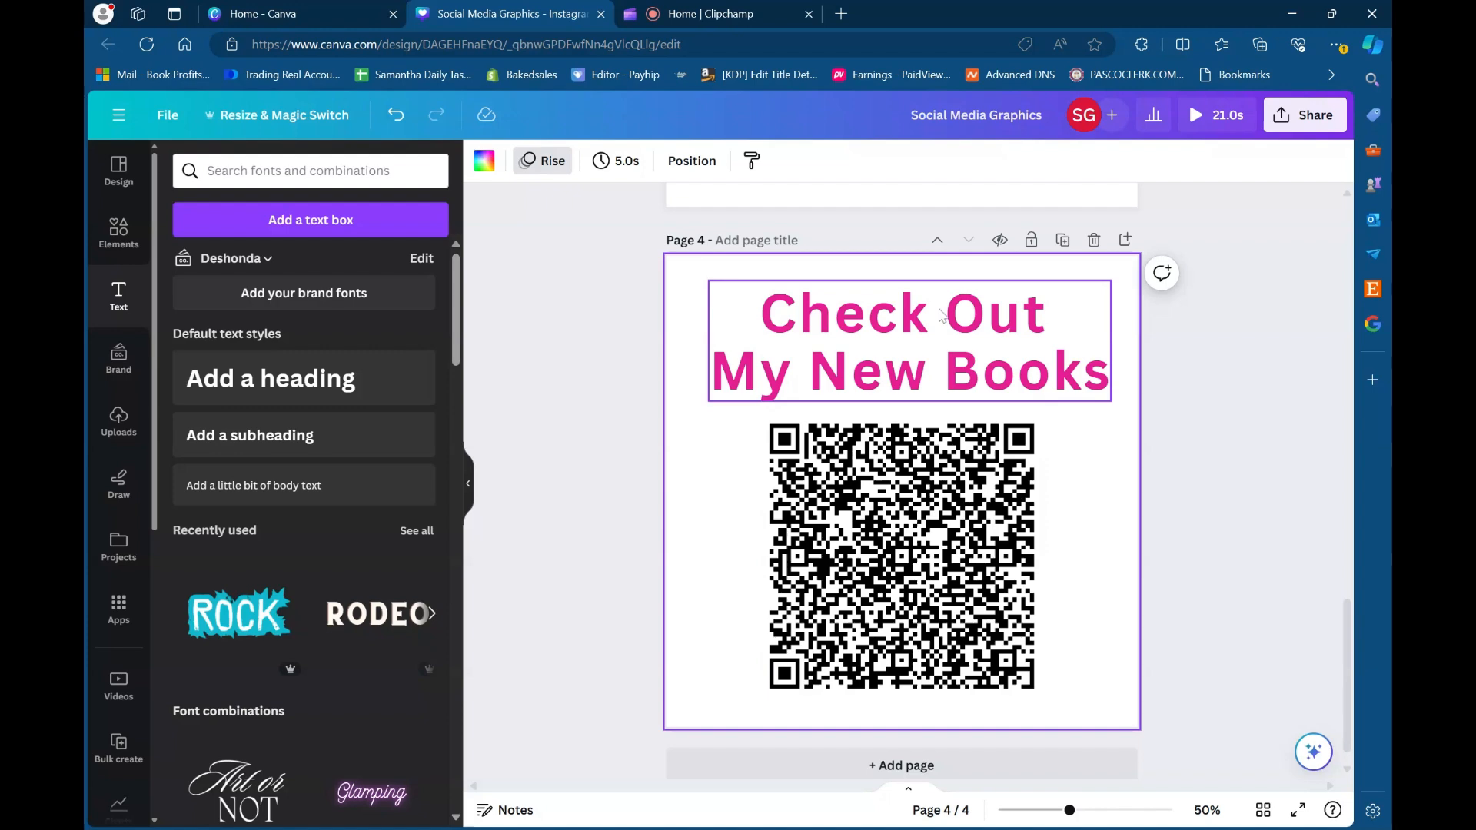
pyautogui.click(978, 481)
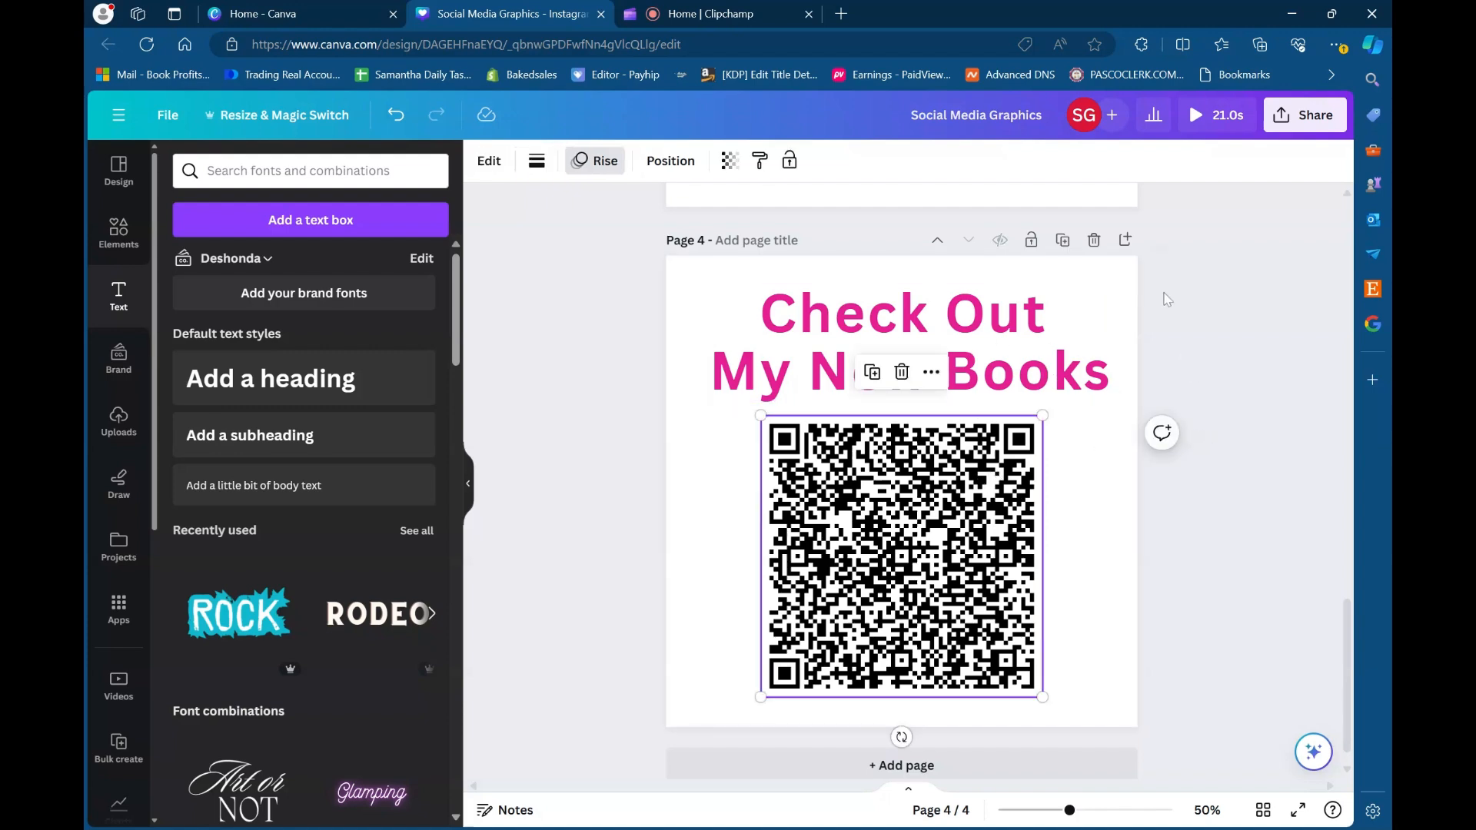
# - Add a blank page 5 after the QR code page and search the stock videos for nature
pyautogui.click(1125, 240)
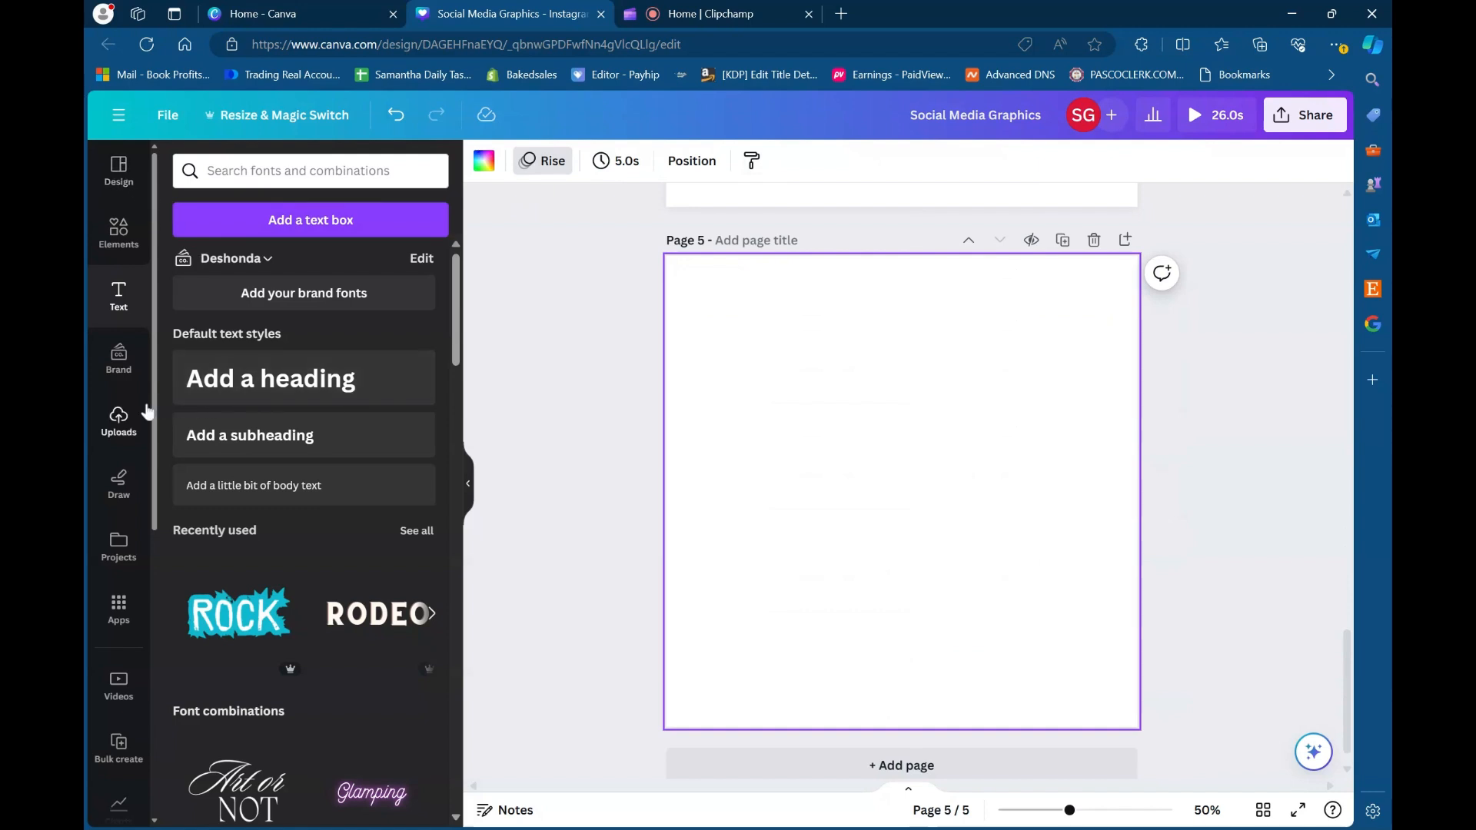
pyautogui.scroll(-2, 110, 653)
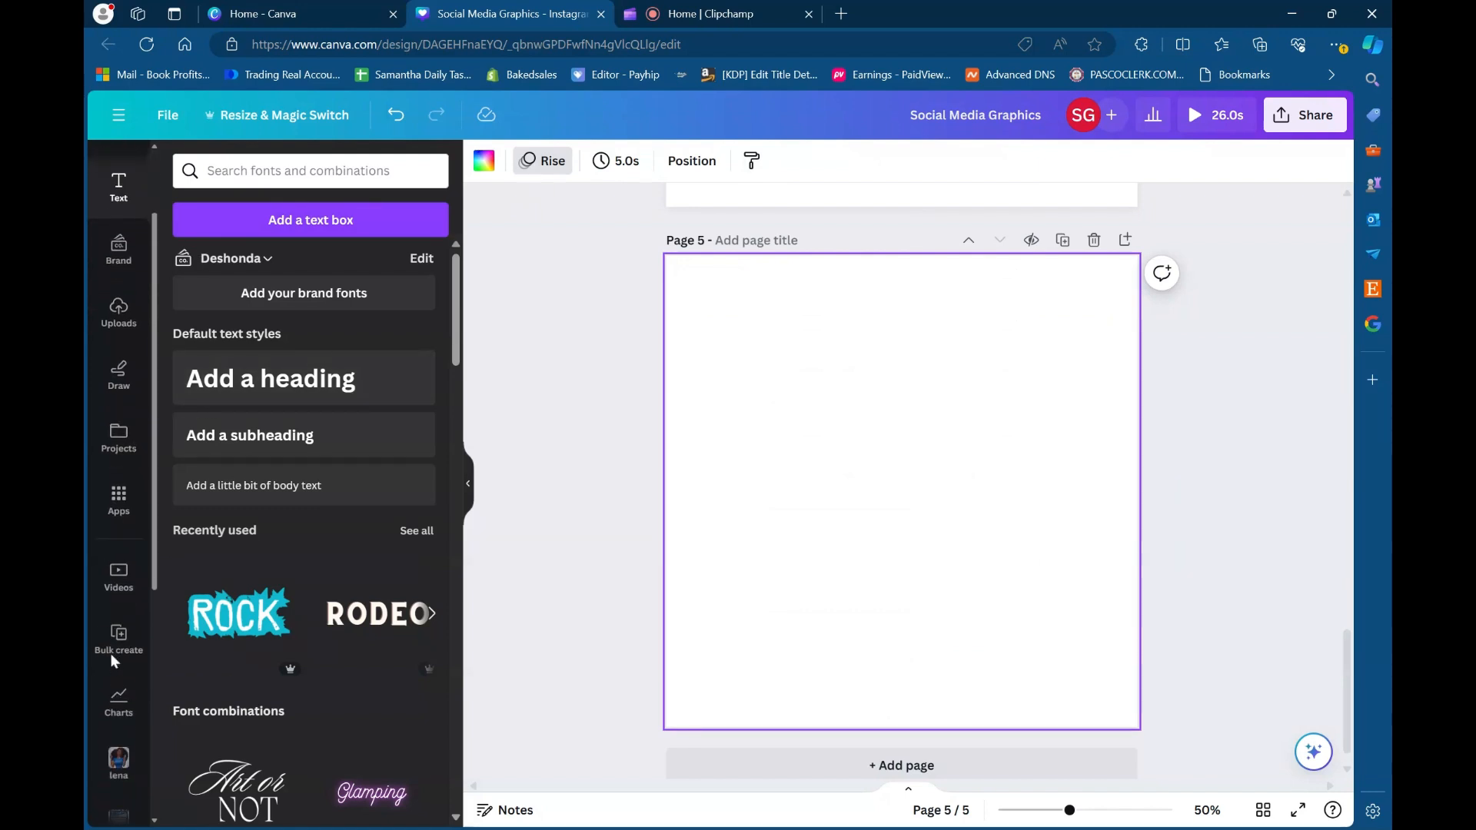
pyautogui.click(108, 578)
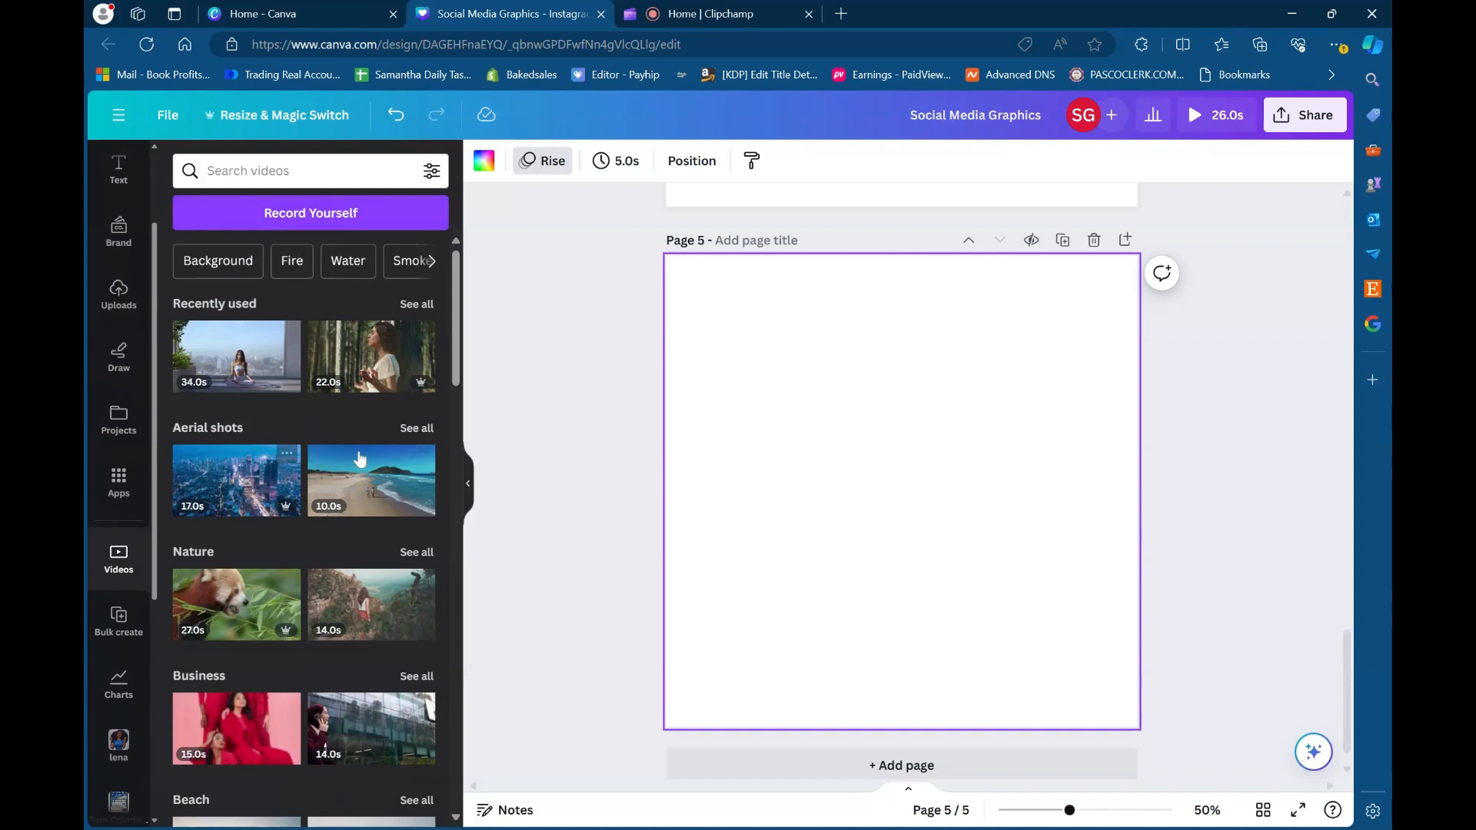
pyautogui.scroll(-1, 310, 560)
pyautogui.scroll(-5, 311, 560)
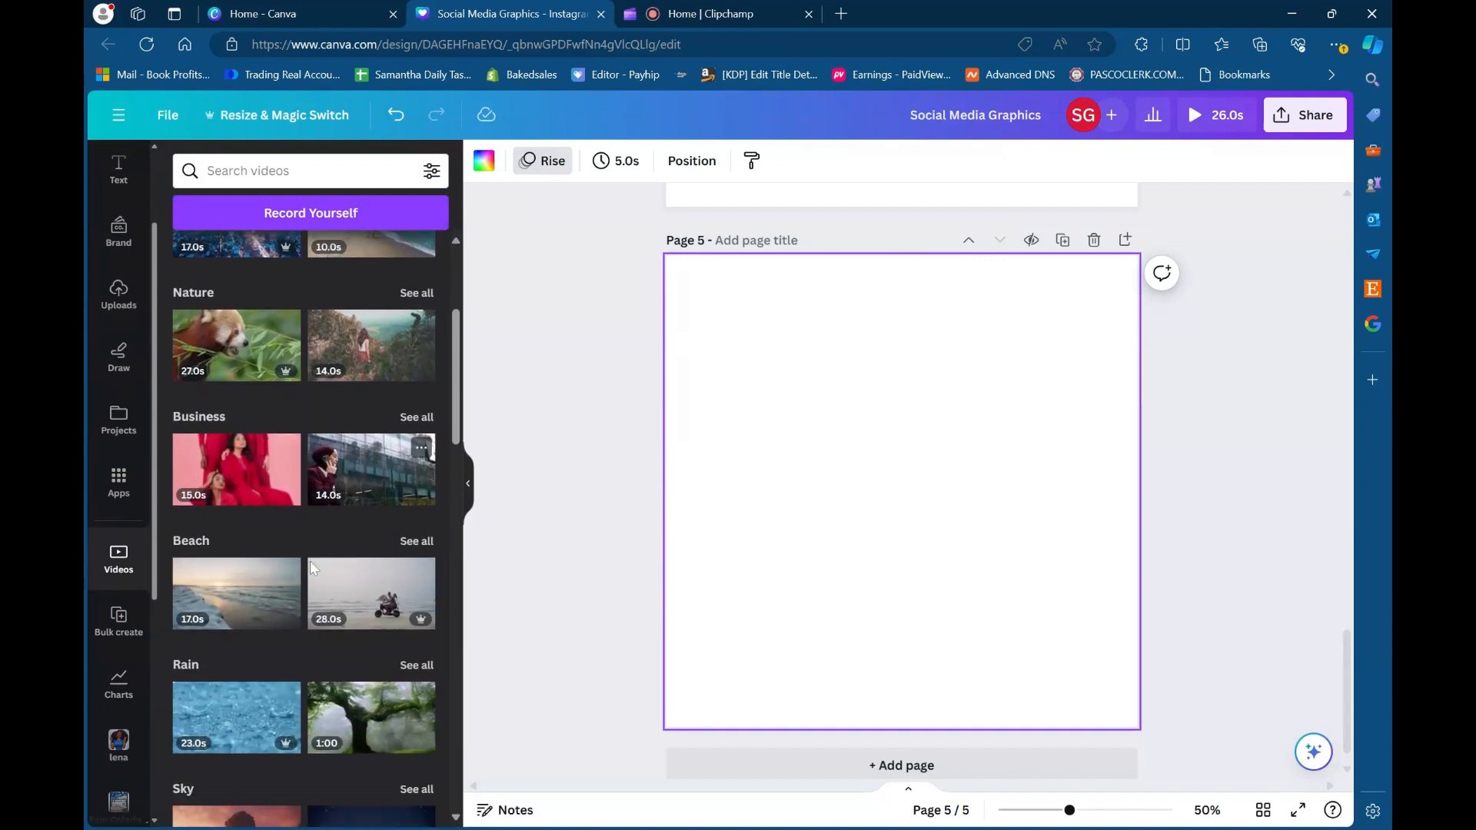
pyautogui.click(308, 171)
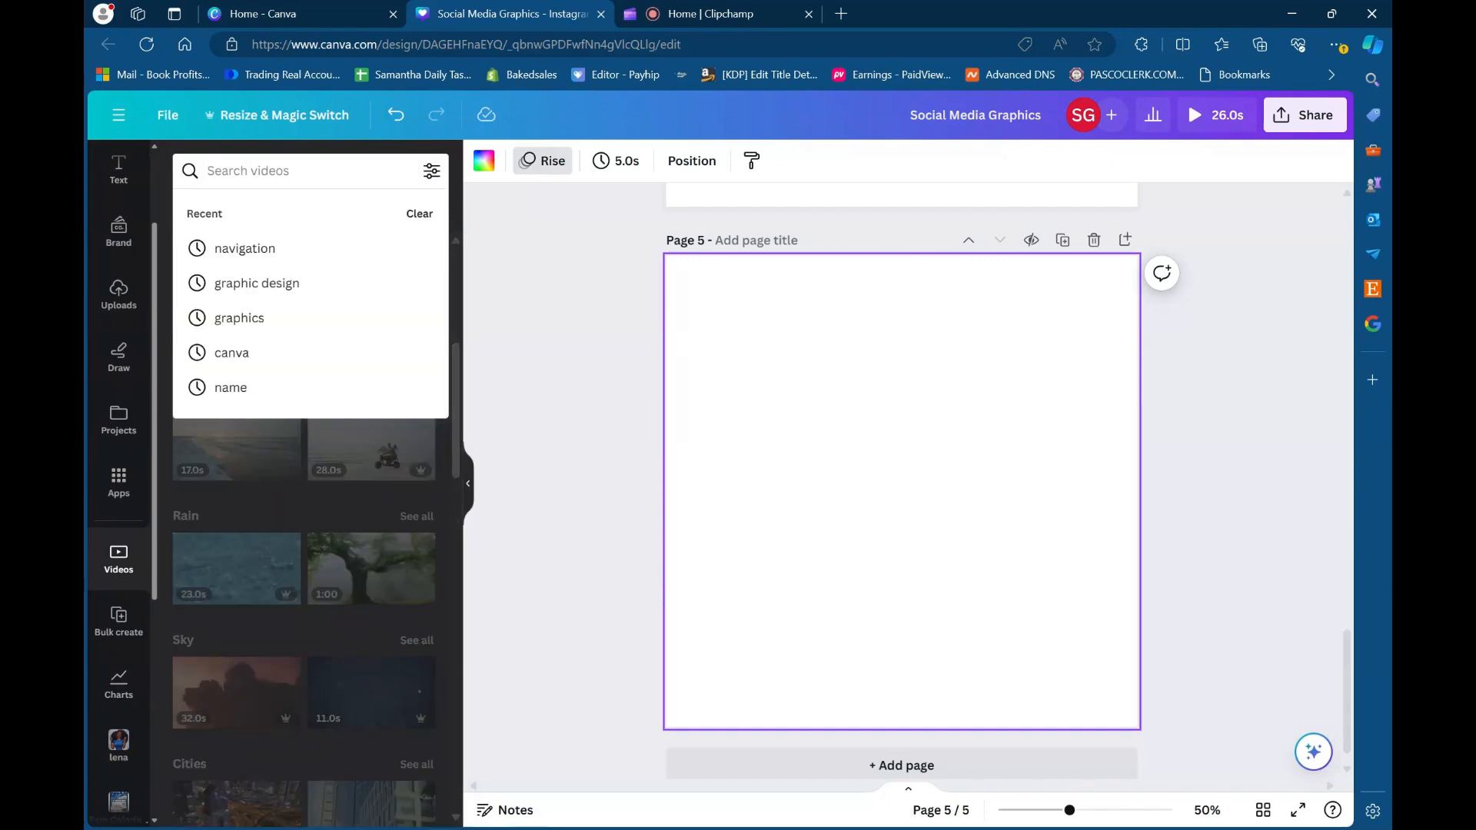
pyautogui.write('nature')
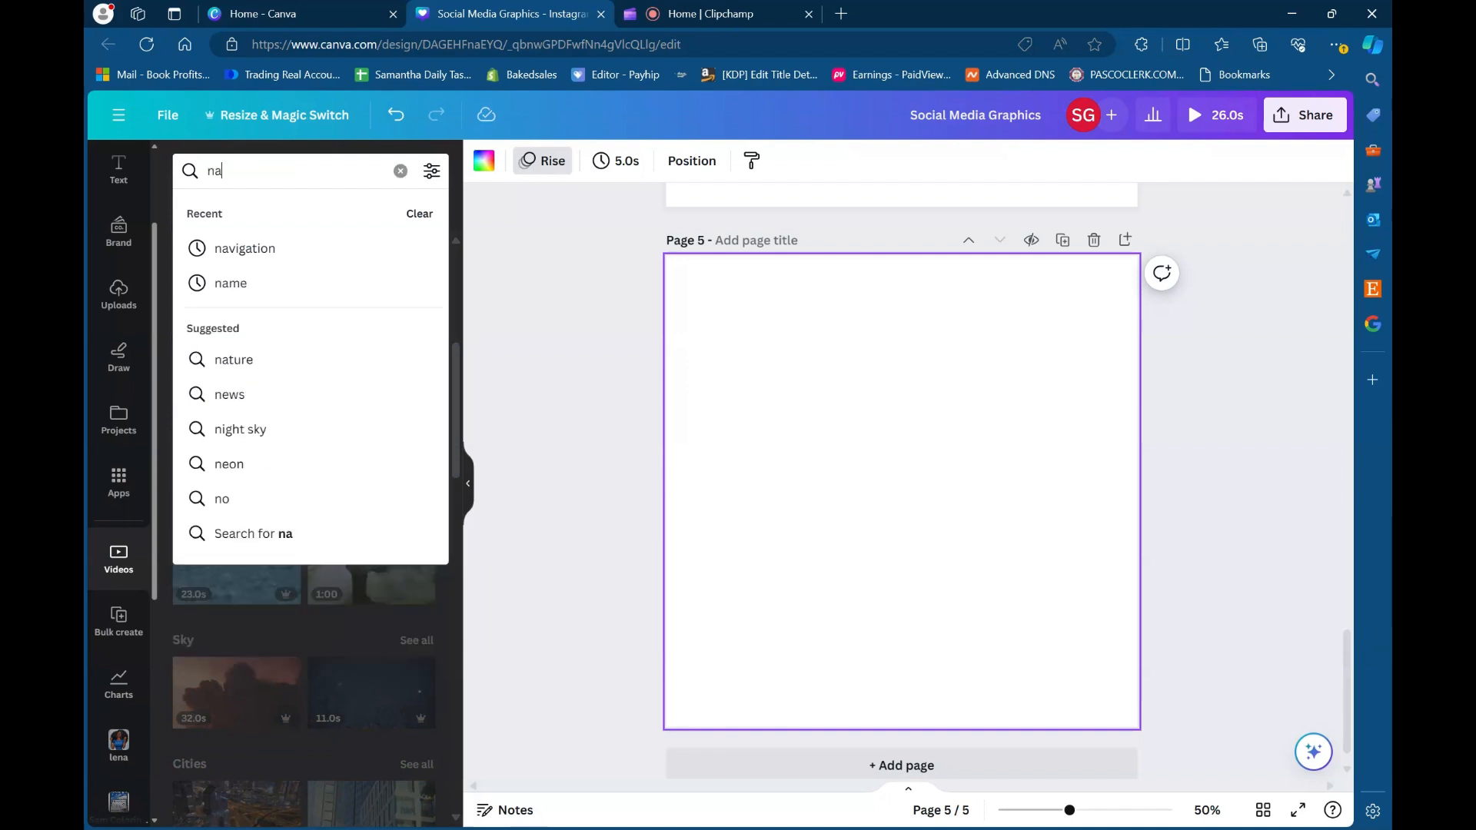
pyautogui.press('Return')
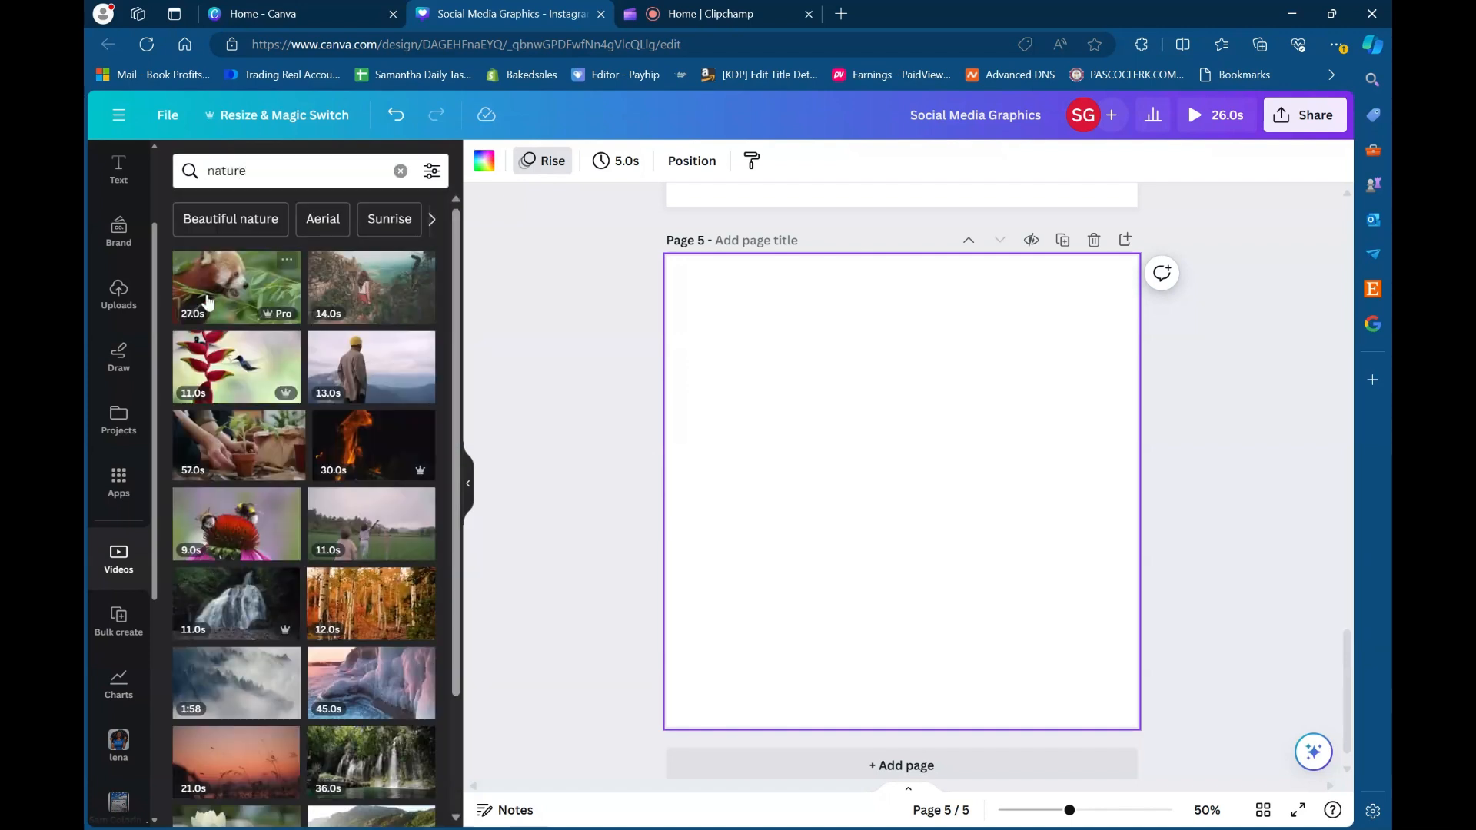
# - Try out the 27-second red panda video on page 5 by moving and shrinking it, and delete it from the page
pyautogui.click(212, 301)
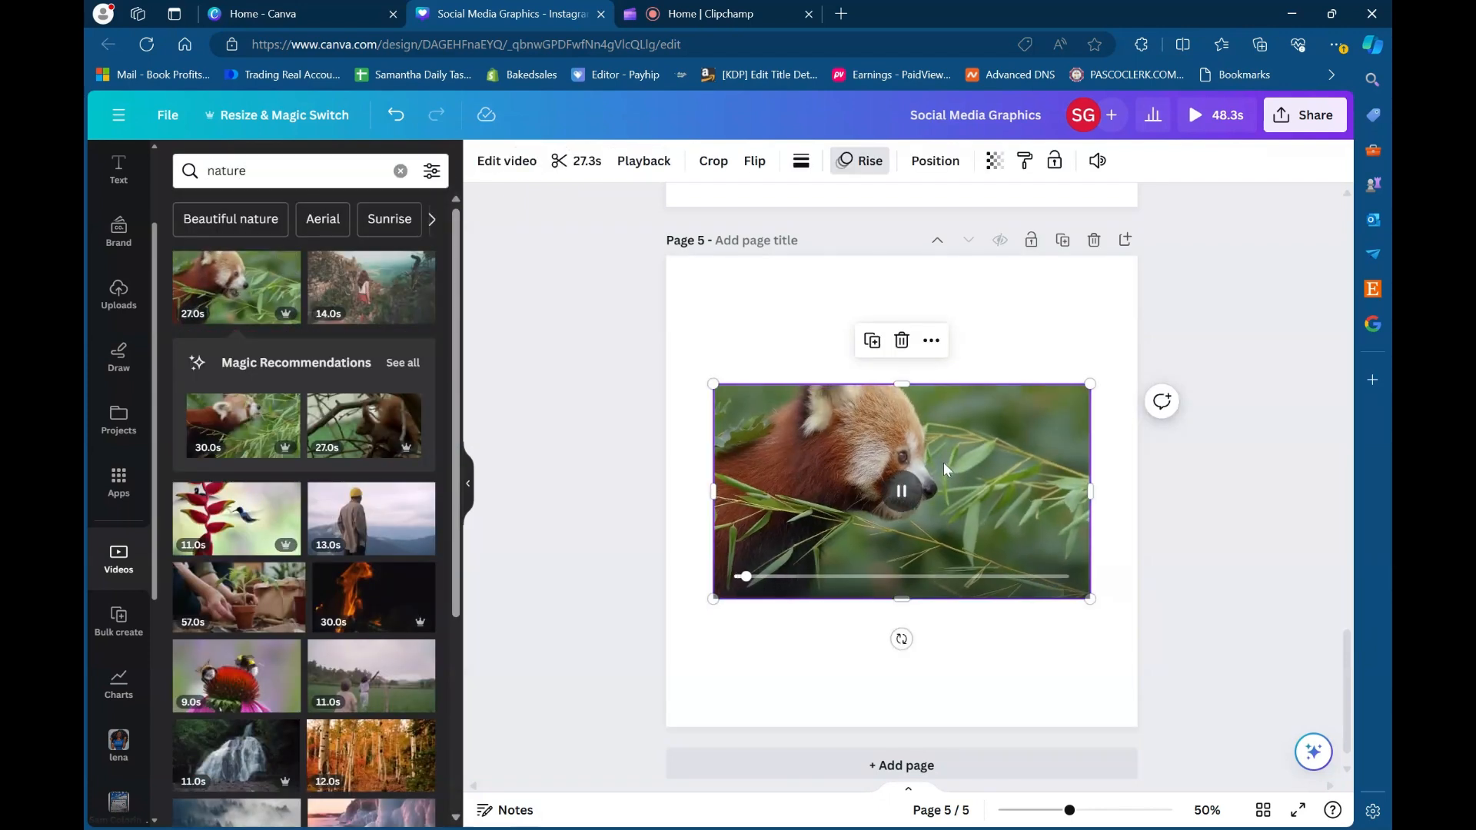
pyautogui.moveTo(943, 462); pyautogui.dragTo(933, 413)
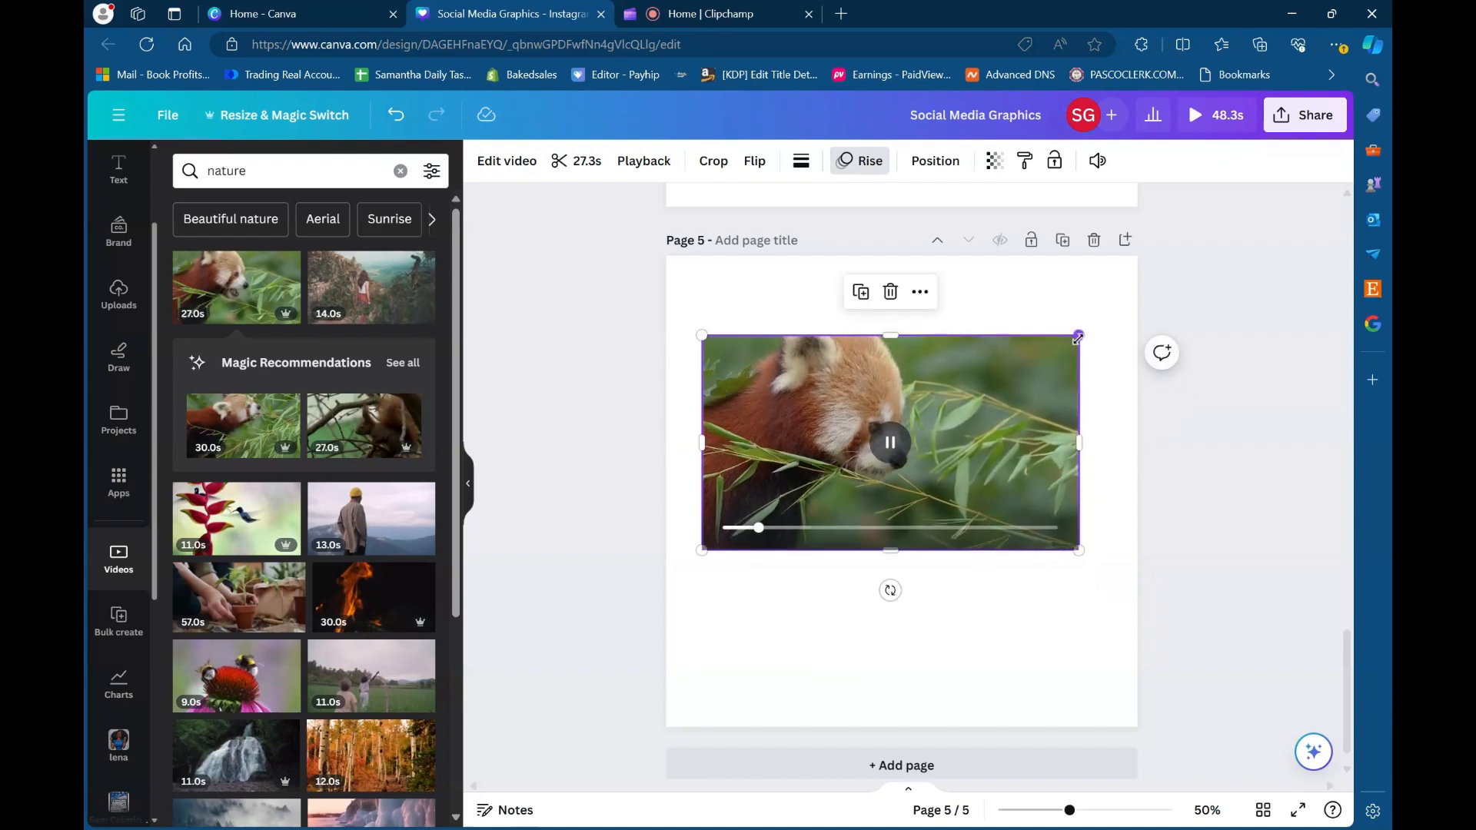
pyautogui.moveTo(1079, 336); pyautogui.dragTo(987, 388)
pyautogui.click(843, 348)
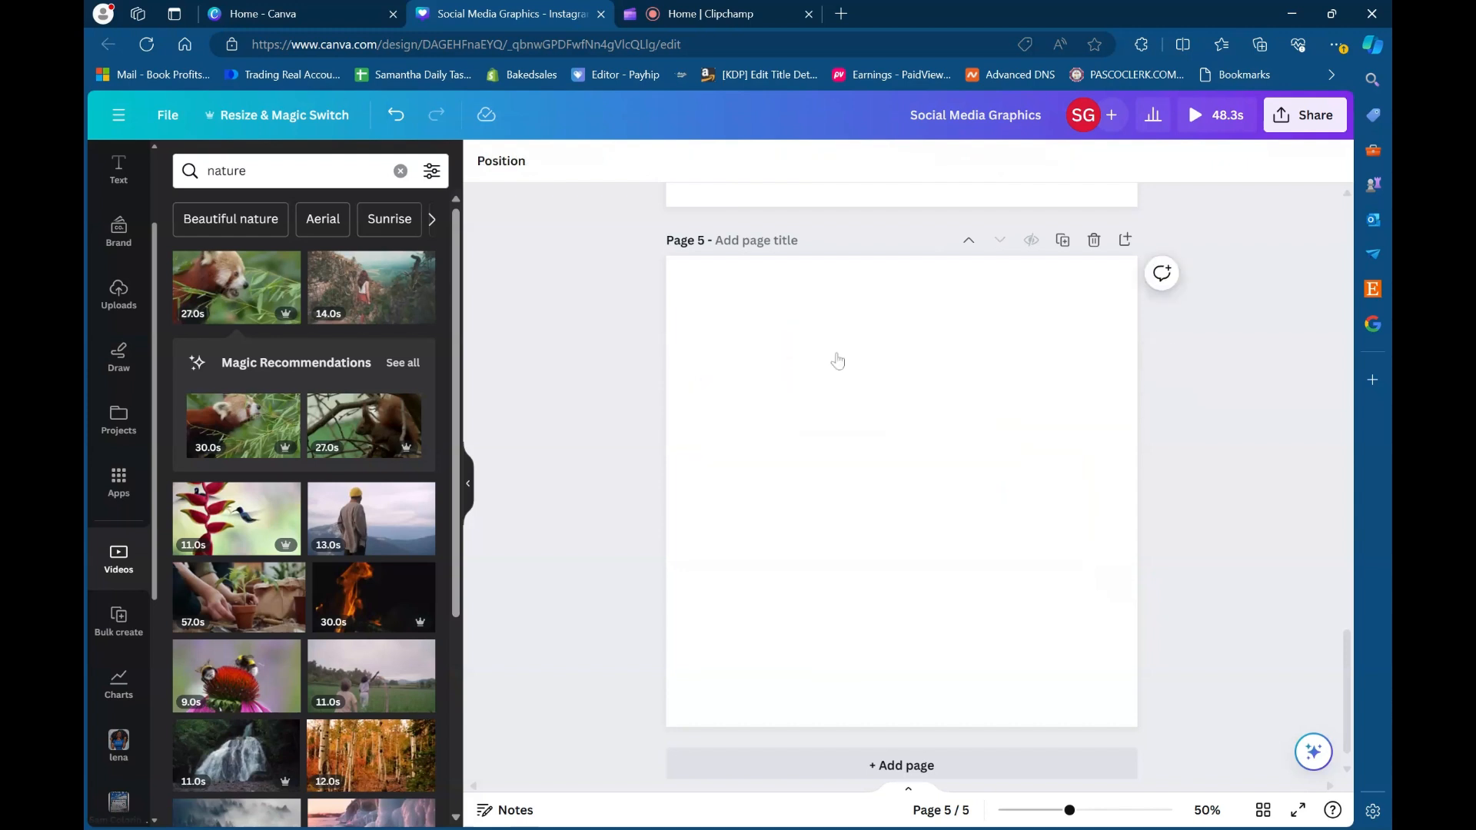
# - Look over the nature video results and review the design's pages from page 5 back up to page 1
pyautogui.scroll(3, 814, 435)
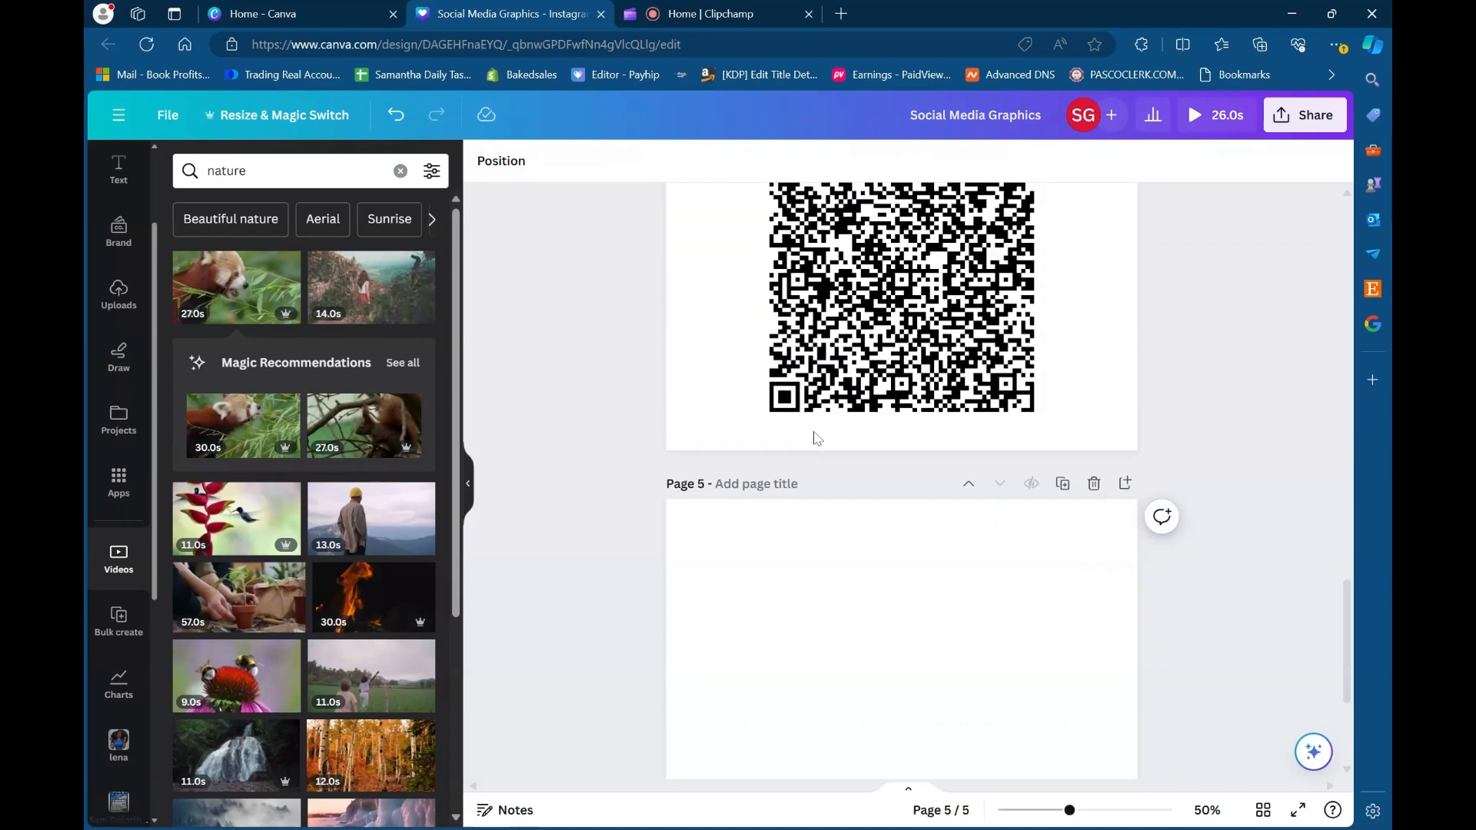
pyautogui.scroll(-3, 808, 518)
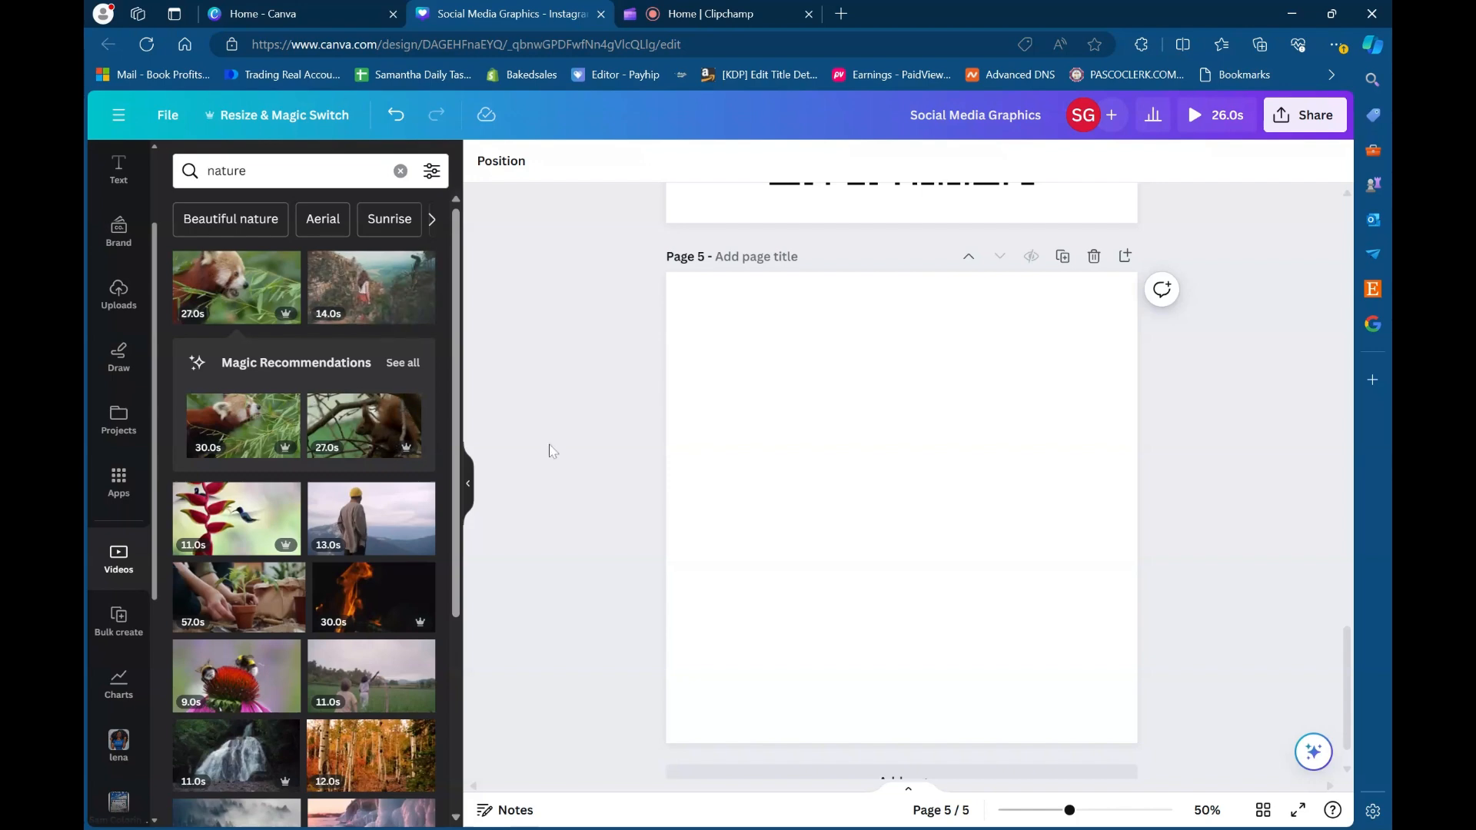
pyautogui.scroll(5, 873, 514)
pyautogui.scroll(-3, 872, 510)
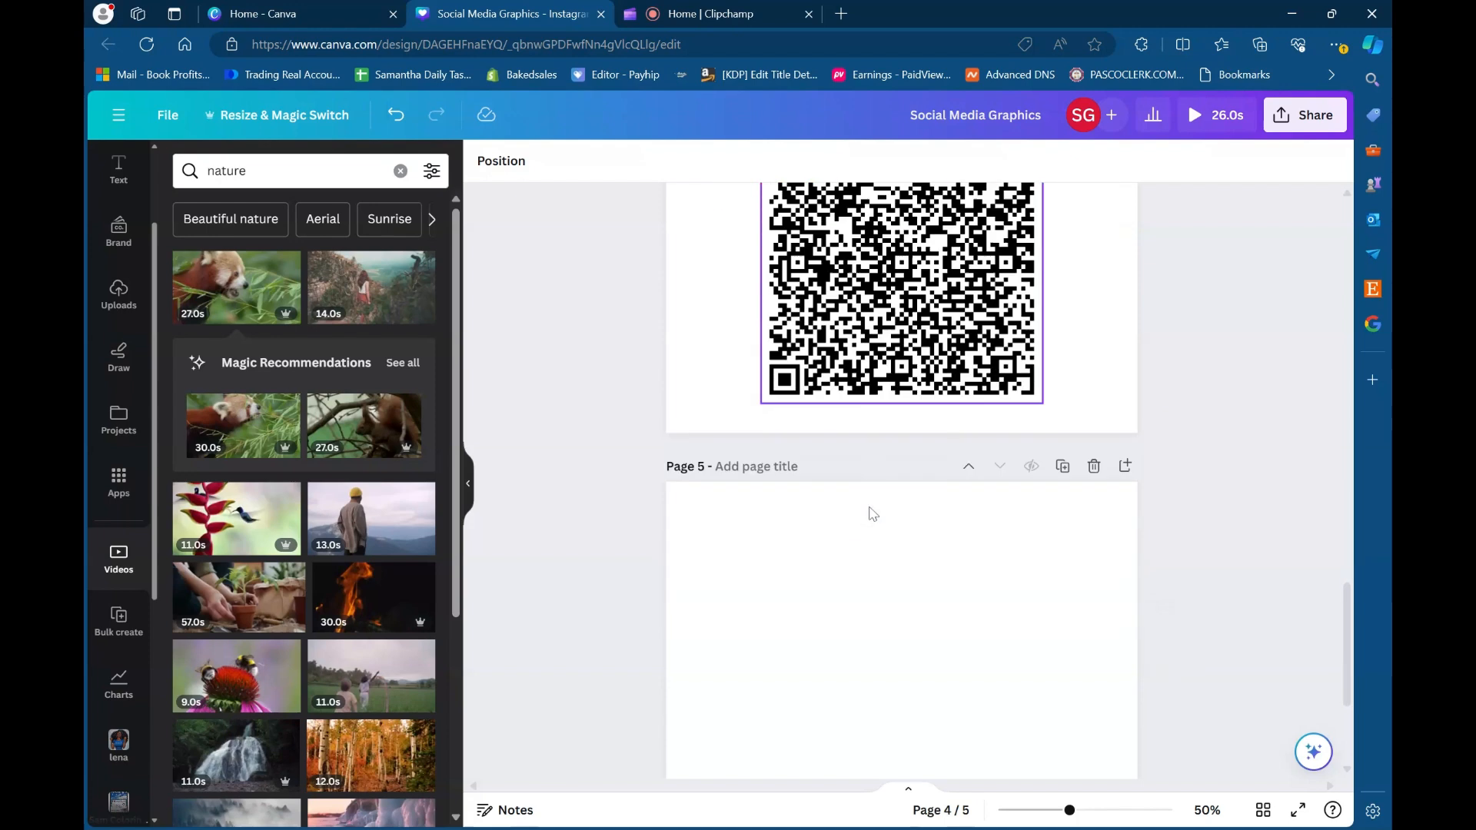
pyautogui.scroll(-3, 247, 666)
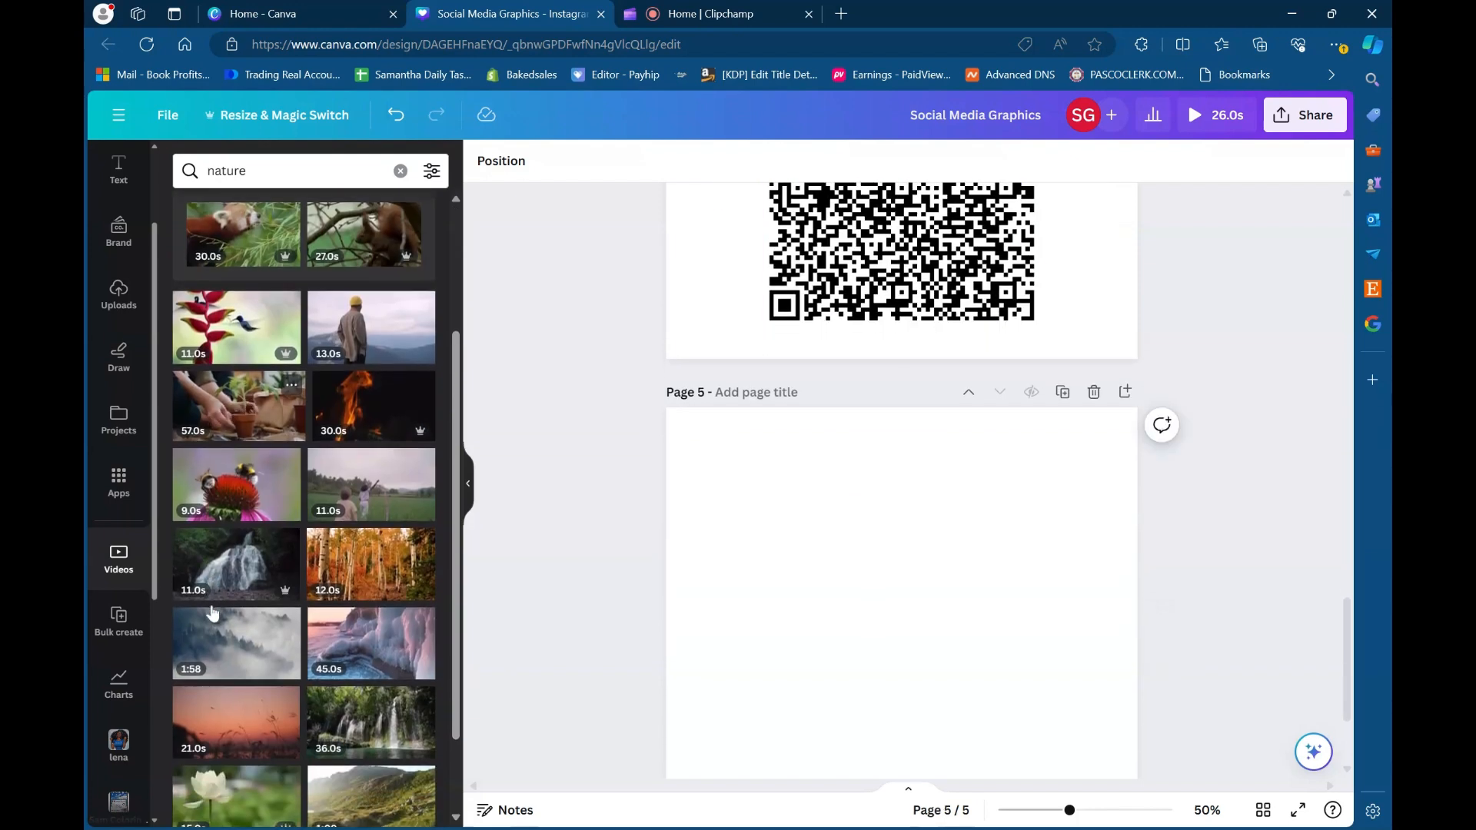
pyautogui.scroll(3, 220, 419)
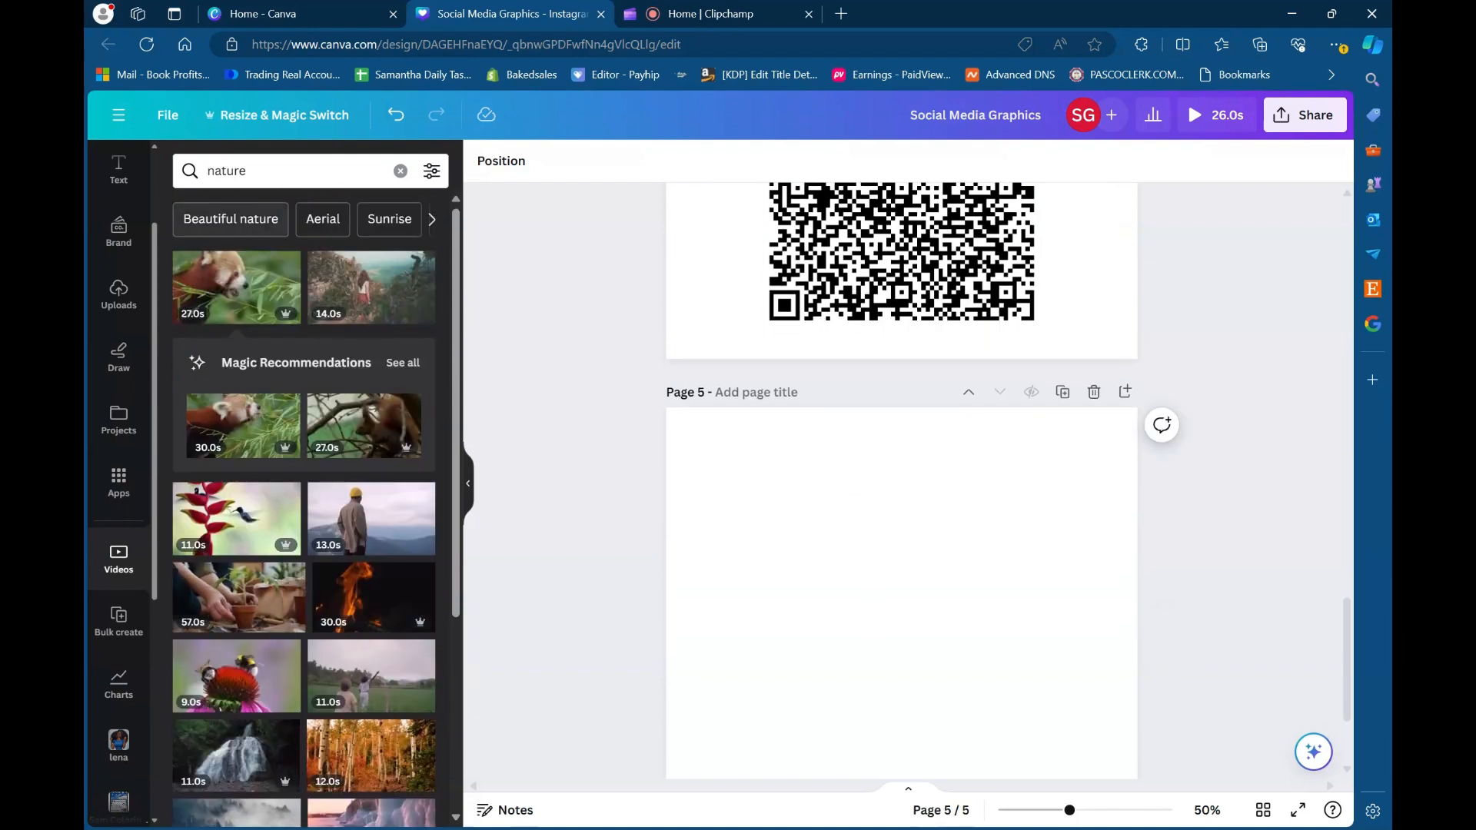
pyautogui.scroll(8, 871, 342)
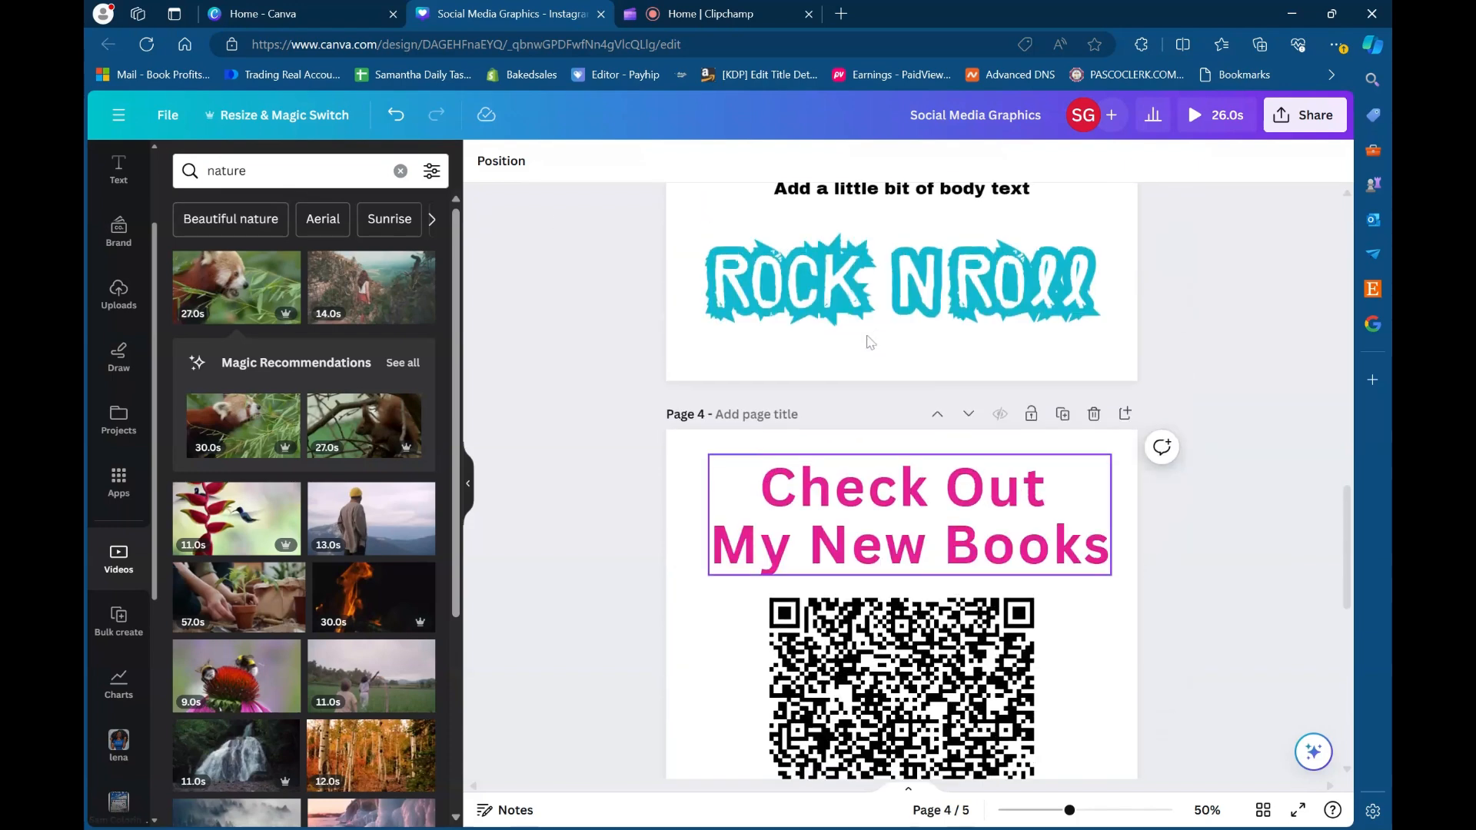
pyautogui.scroll(10, 799, 267)
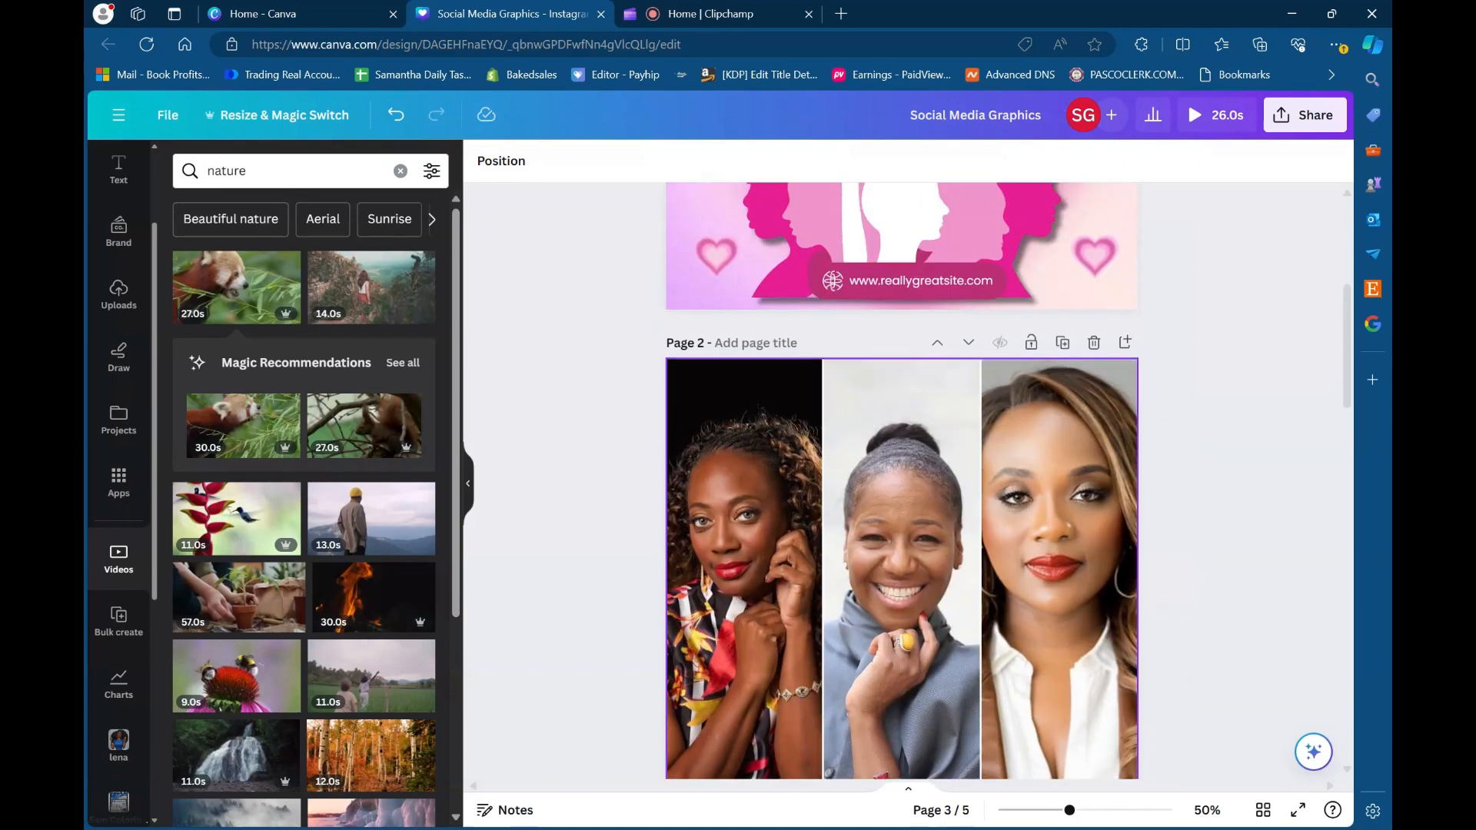
# - Create a resized copy of all pages as a YouTube Banner, 2560 × 1440 px, and open the copy
pyautogui.click(753, 243)
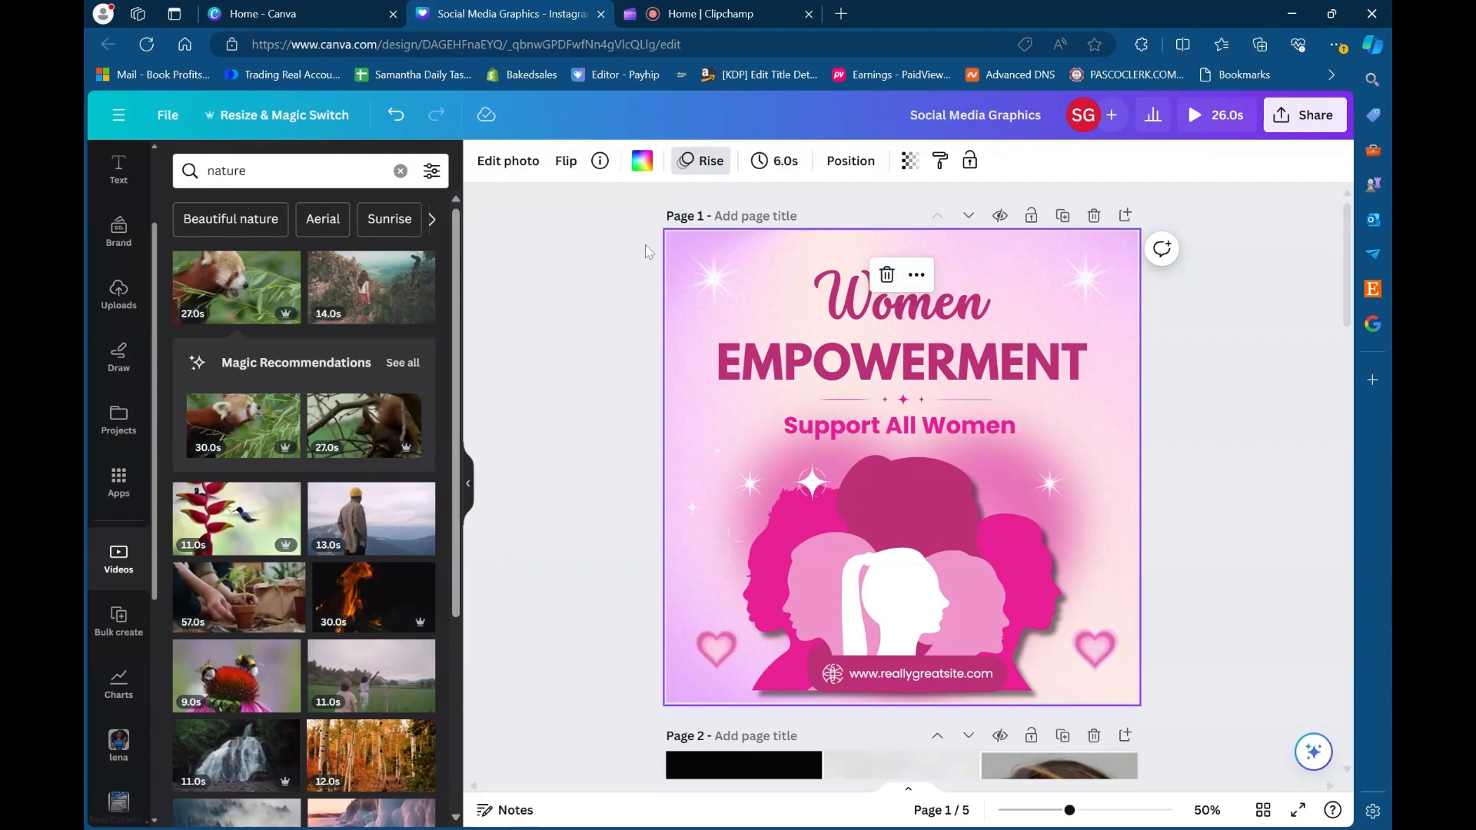
pyautogui.click(289, 122)
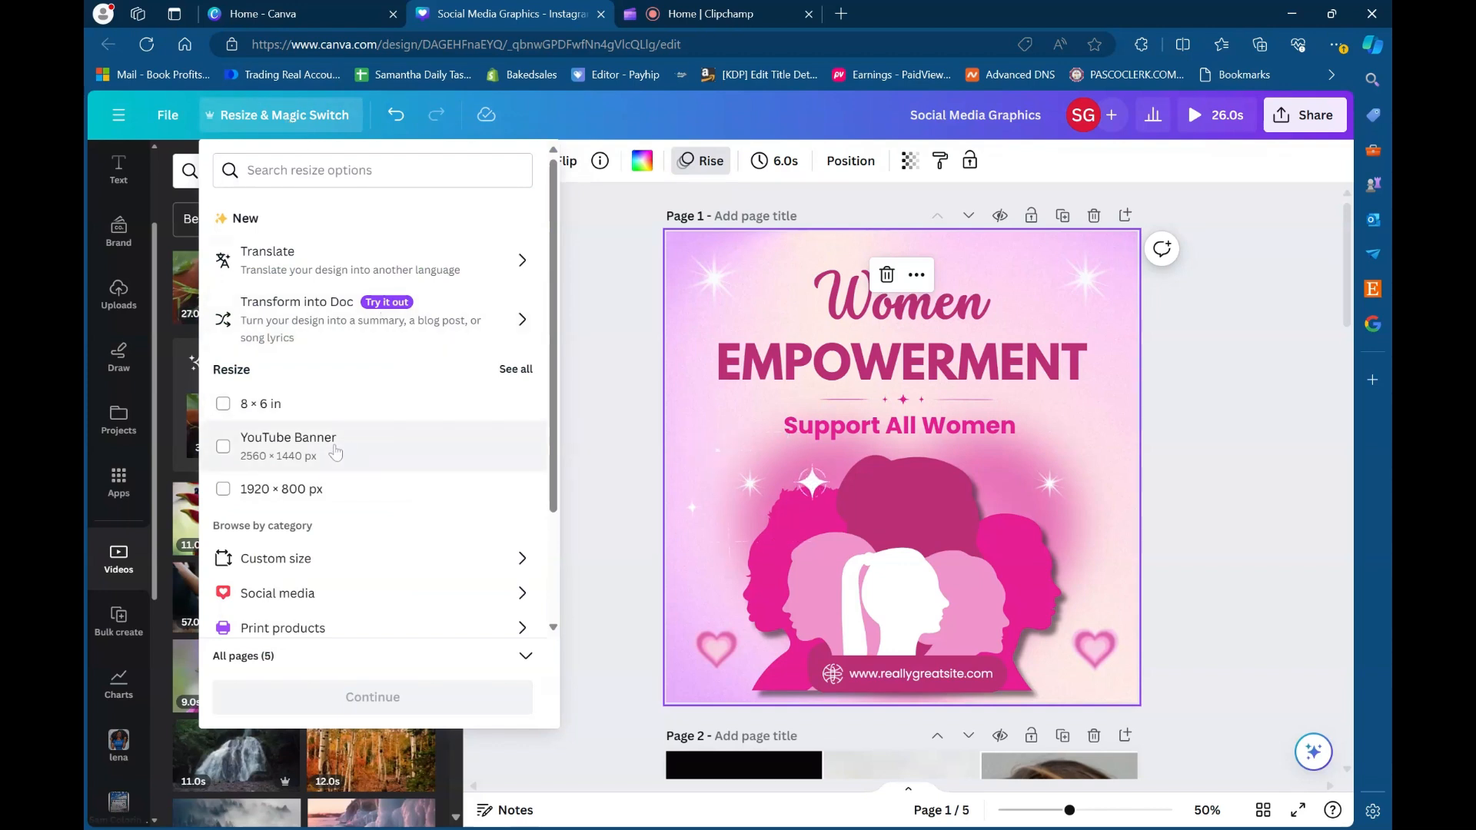
pyautogui.click(265, 455)
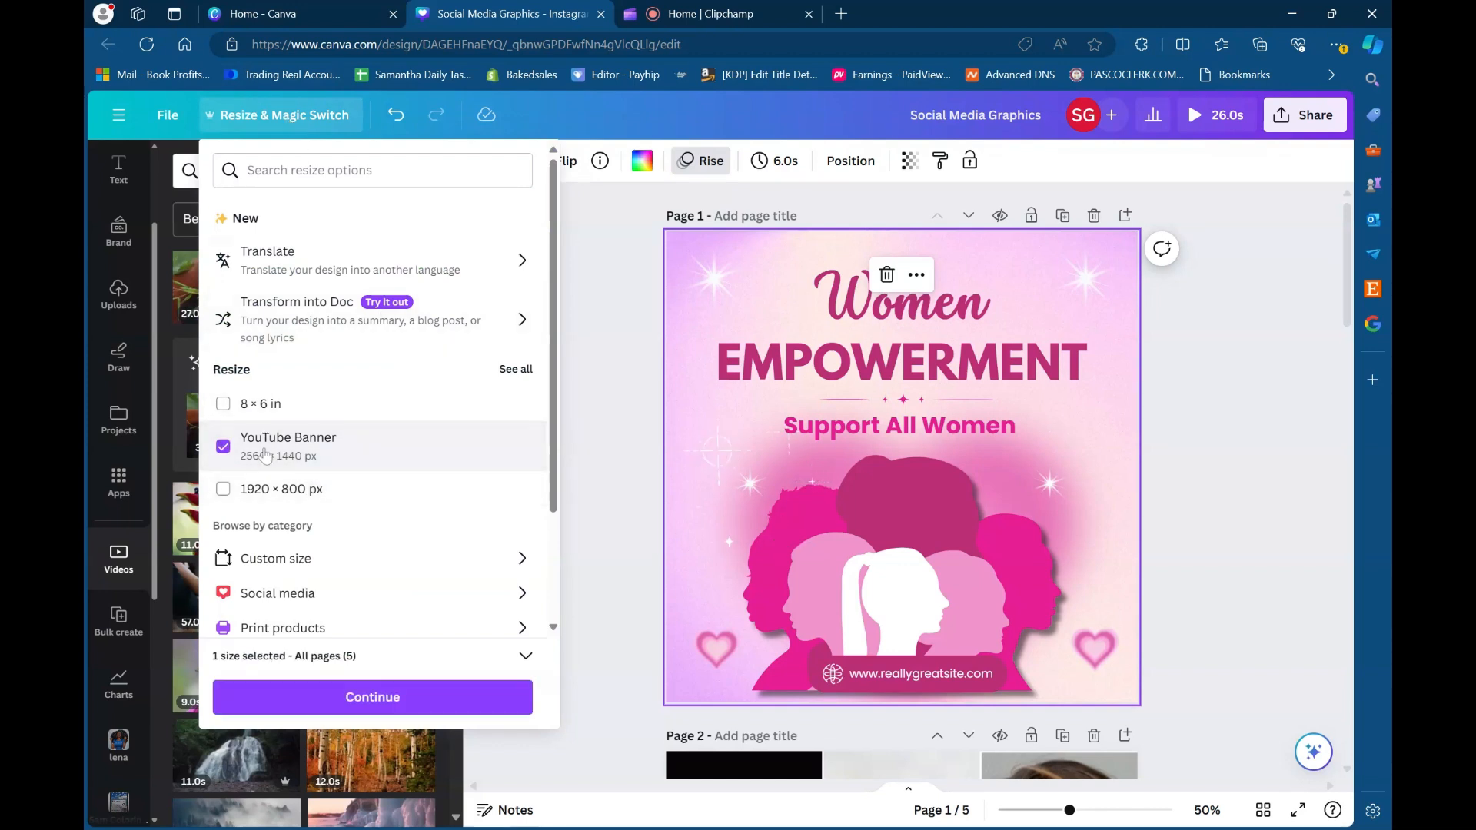
pyautogui.click(350, 700)
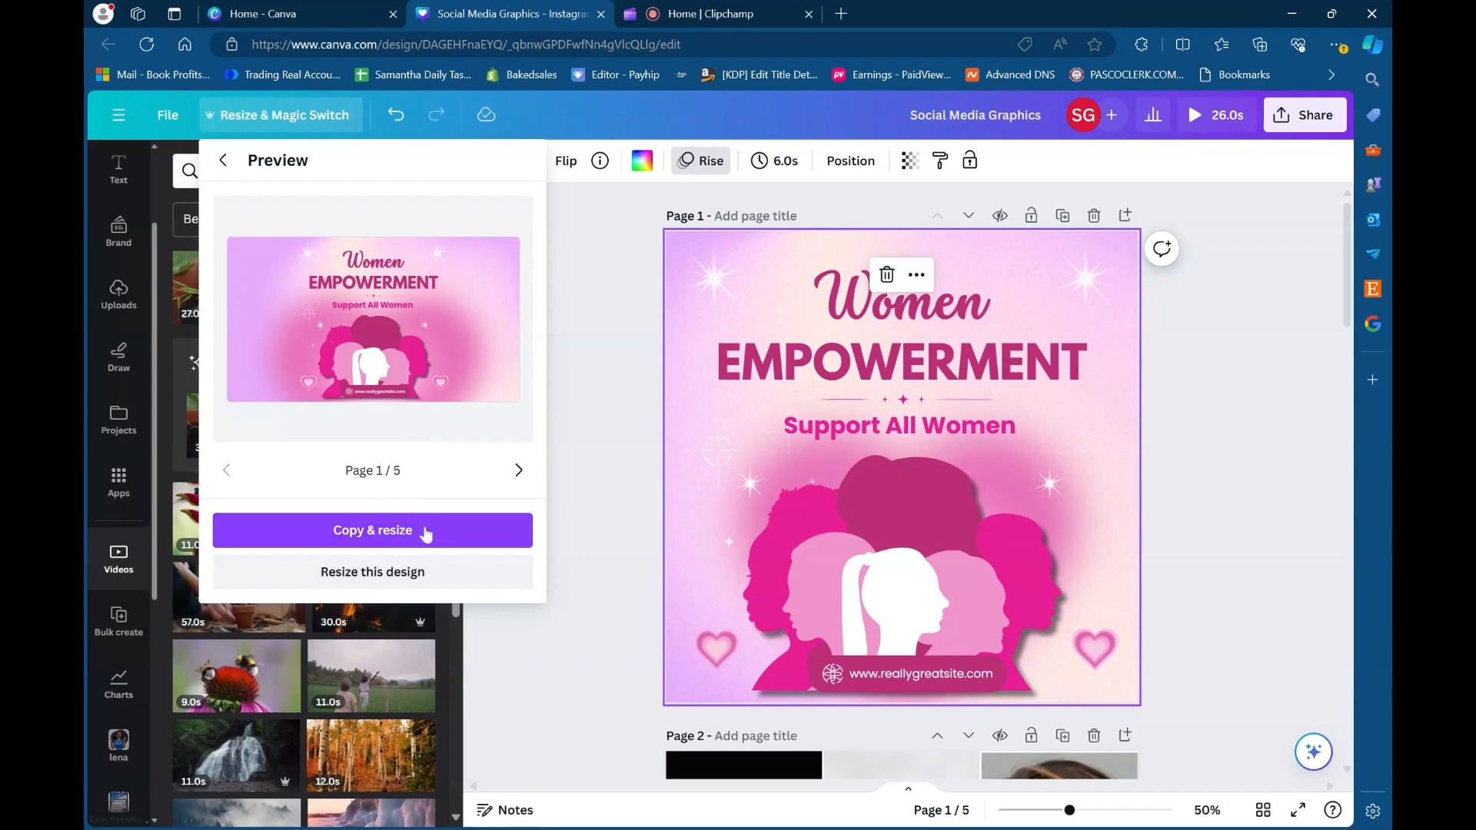
pyautogui.click(385, 530)
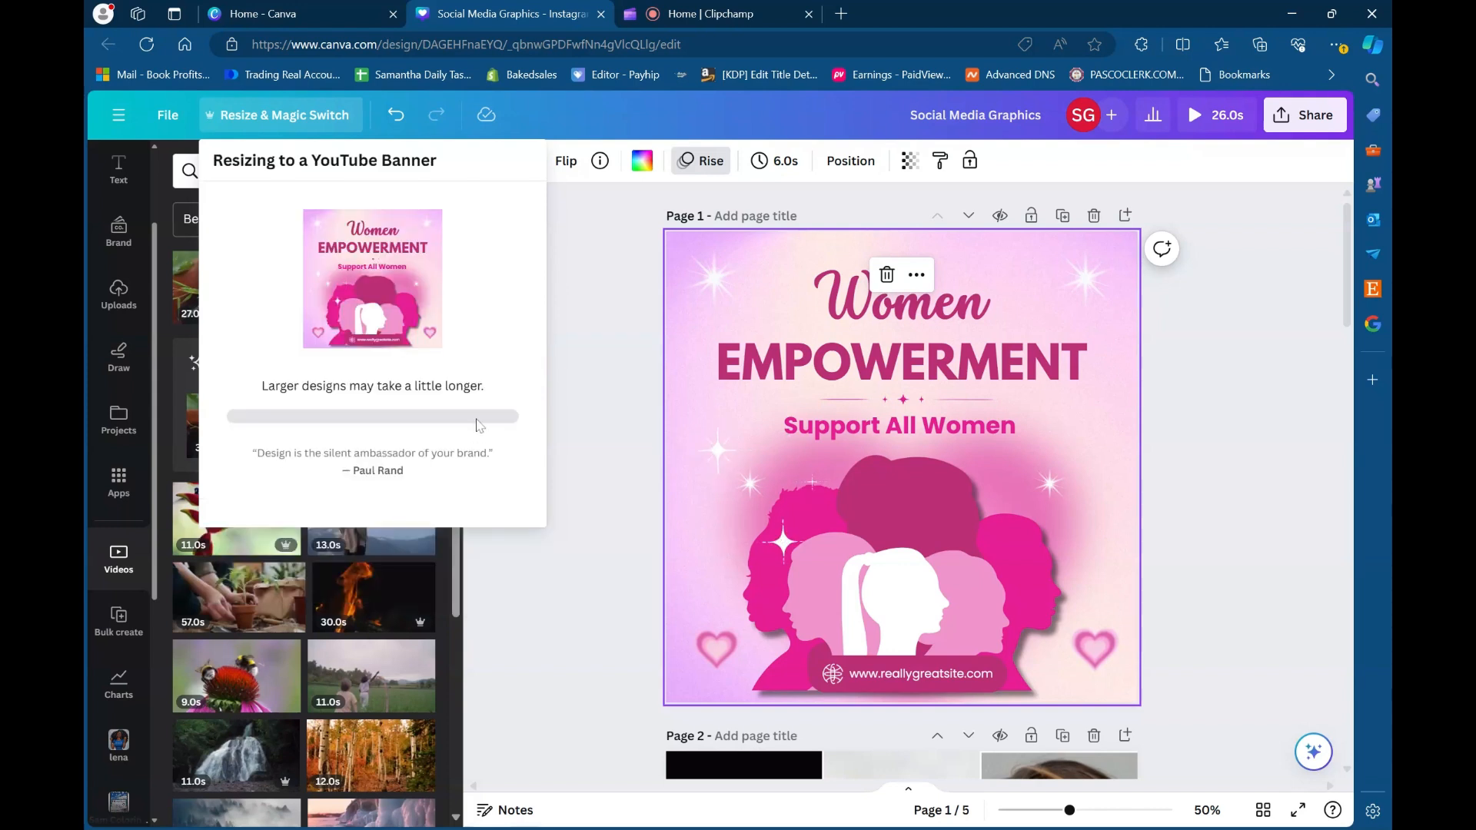
pyautogui.click(415, 296)
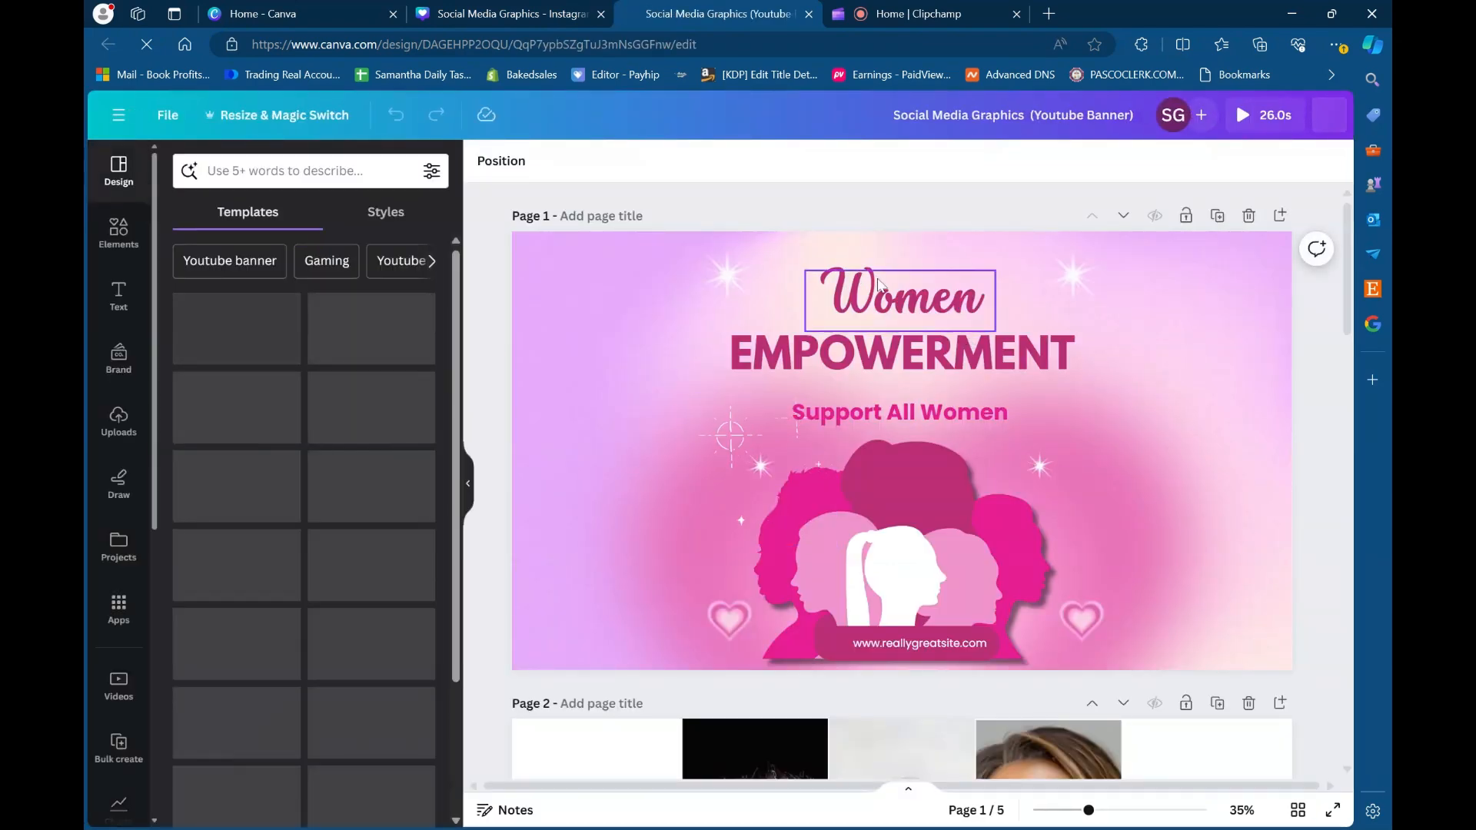
# - Move the two large white sparkles on page 1 outward to the banner's upper corners
pyautogui.click(709, 300)
pyautogui.moveTo(688, 307); pyautogui.dragTo(577, 284)
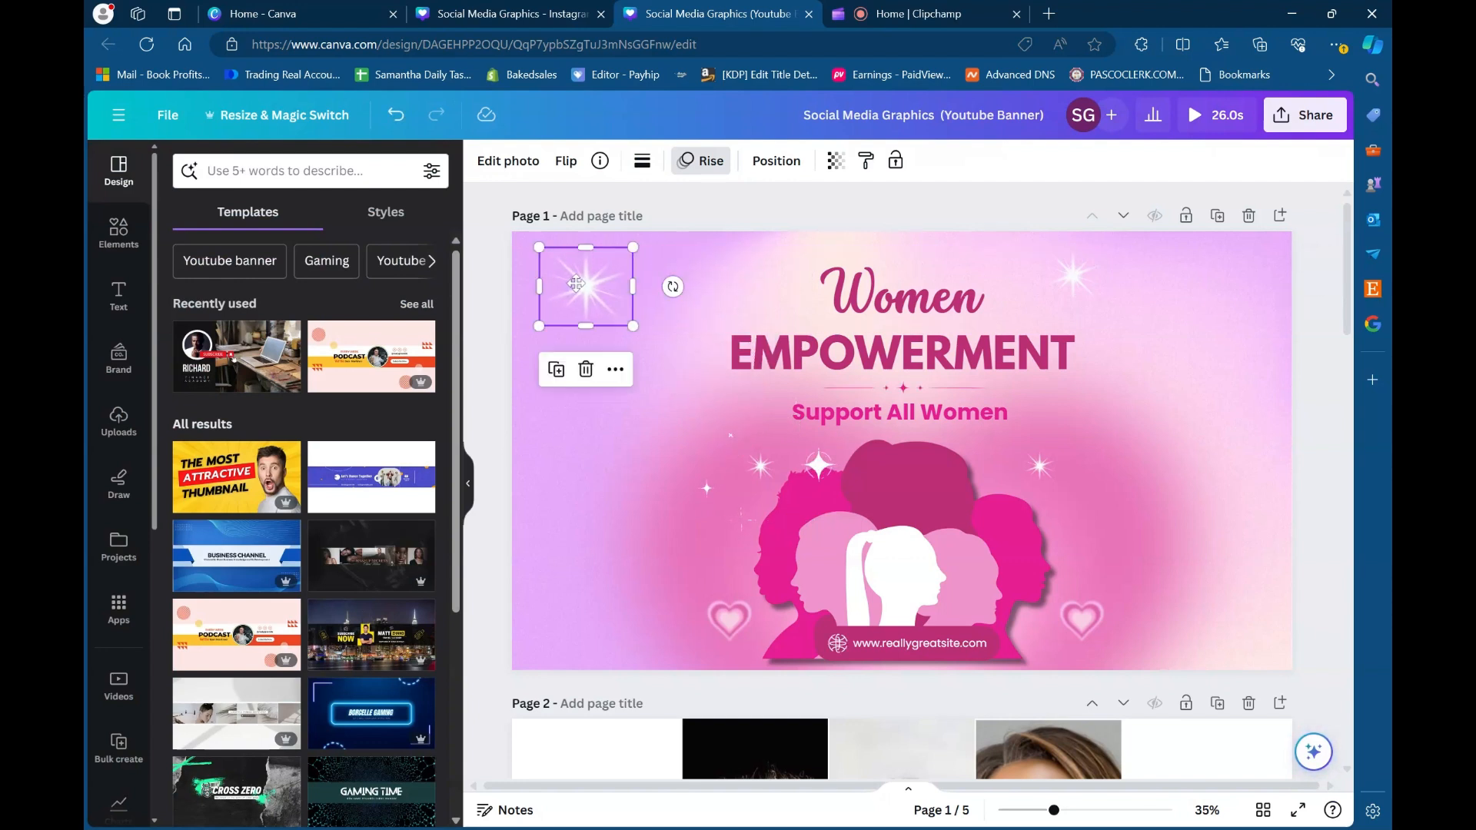
pyautogui.click(1074, 277)
pyautogui.moveTo(1106, 311); pyautogui.dragTo(1225, 292)
# - Enlarge the "Women" heading to font size 228 and move it up to the banner's upper centre
pyautogui.click(805, 326)
pyautogui.moveTo(800, 333); pyautogui.dragTo(652, 379)
pyautogui.moveTo(884, 301); pyautogui.dragTo(920, 268)
# - Reposition "EMPOWERMENT" directly beneath the enlarged "Women" heading and lower the upper edge of the pink glow image
pyautogui.click(982, 370)
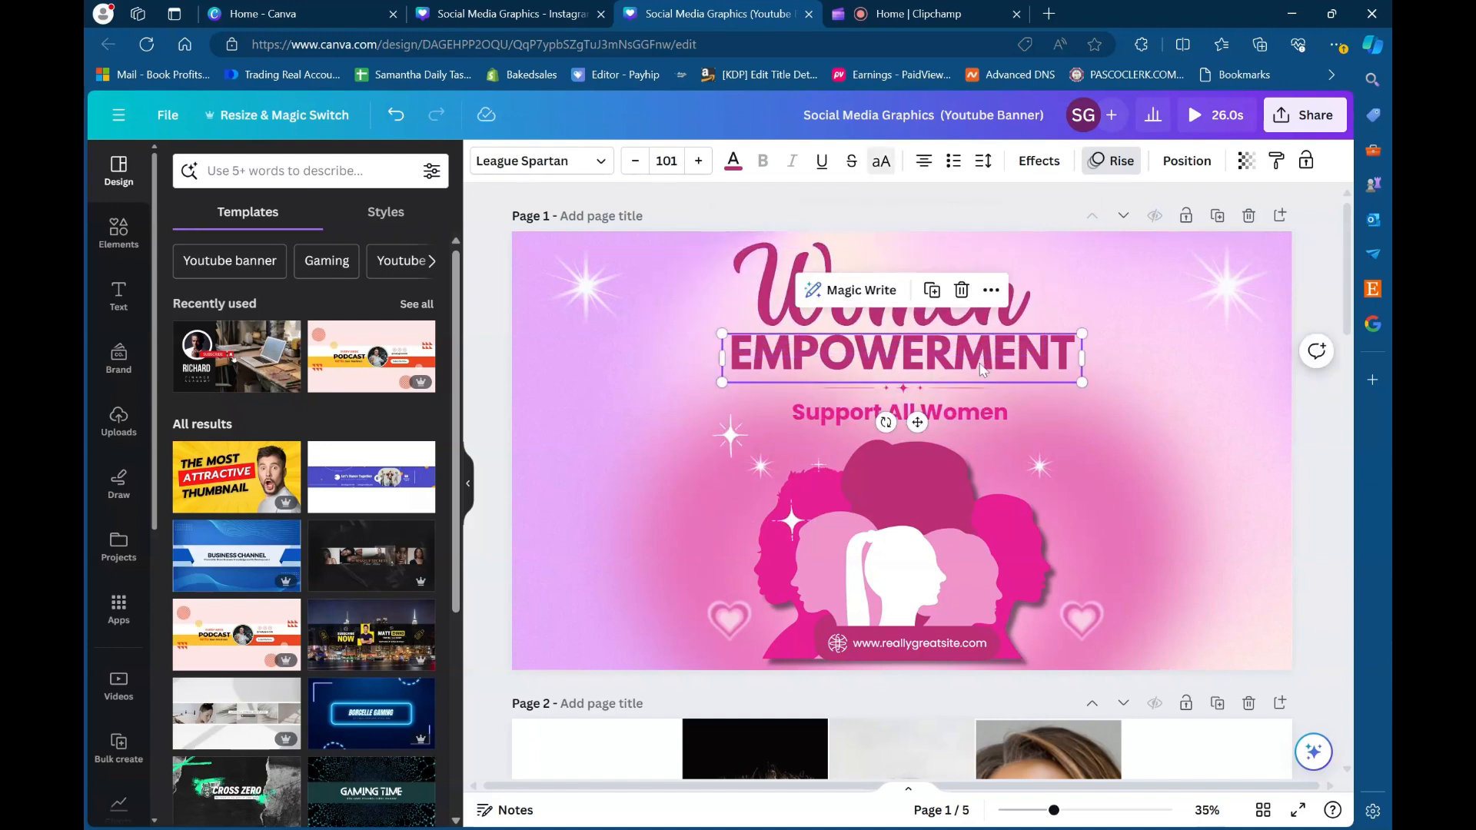
pyautogui.moveTo(982, 370); pyautogui.dragTo(968, 329)
pyautogui.click(671, 392)
pyautogui.moveTo(686, 383); pyautogui.dragTo(679, 390)
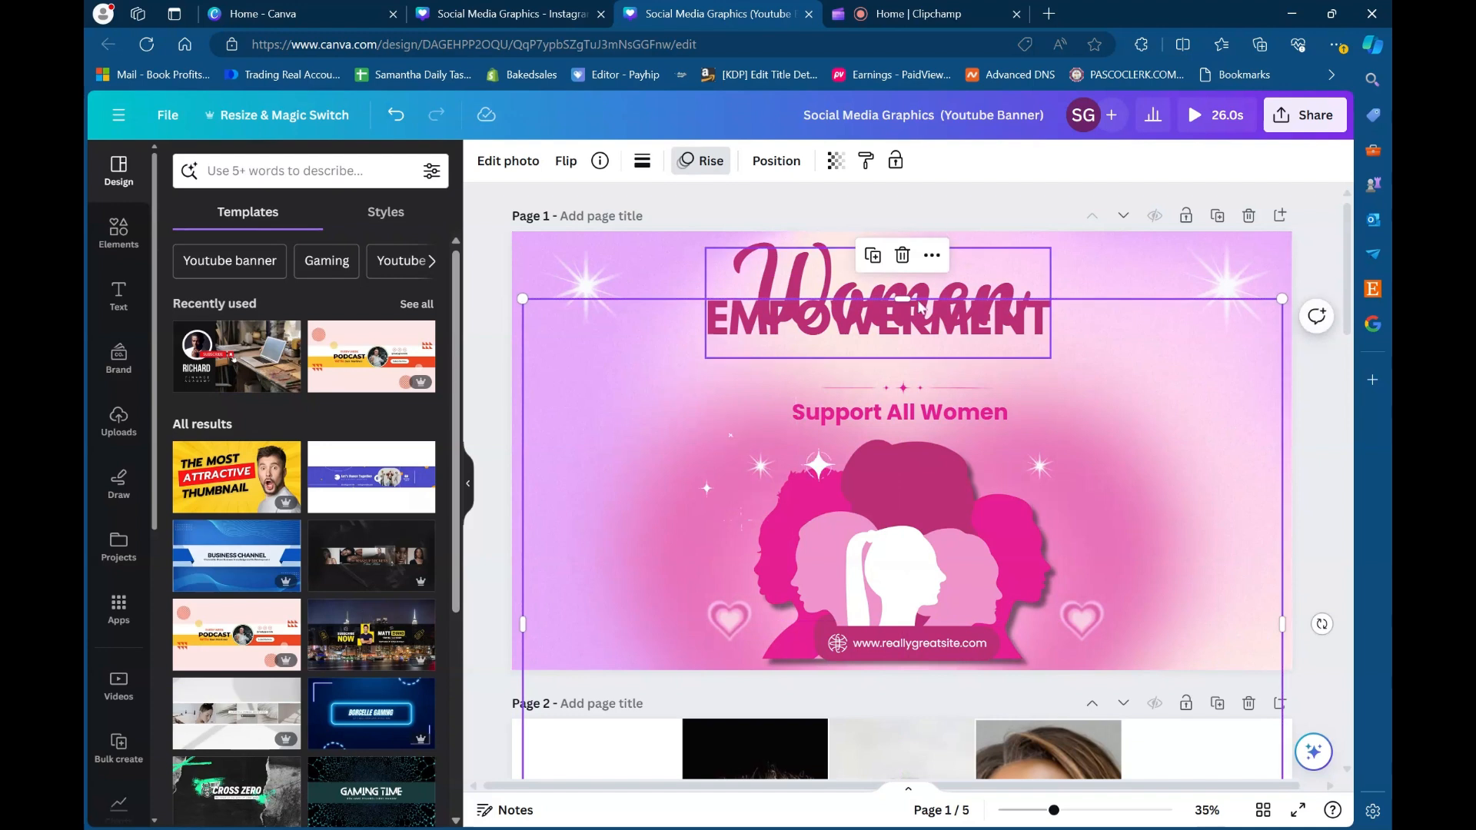
pyautogui.moveTo(904, 300); pyautogui.dragTo(904, 378)
pyautogui.click(906, 323)
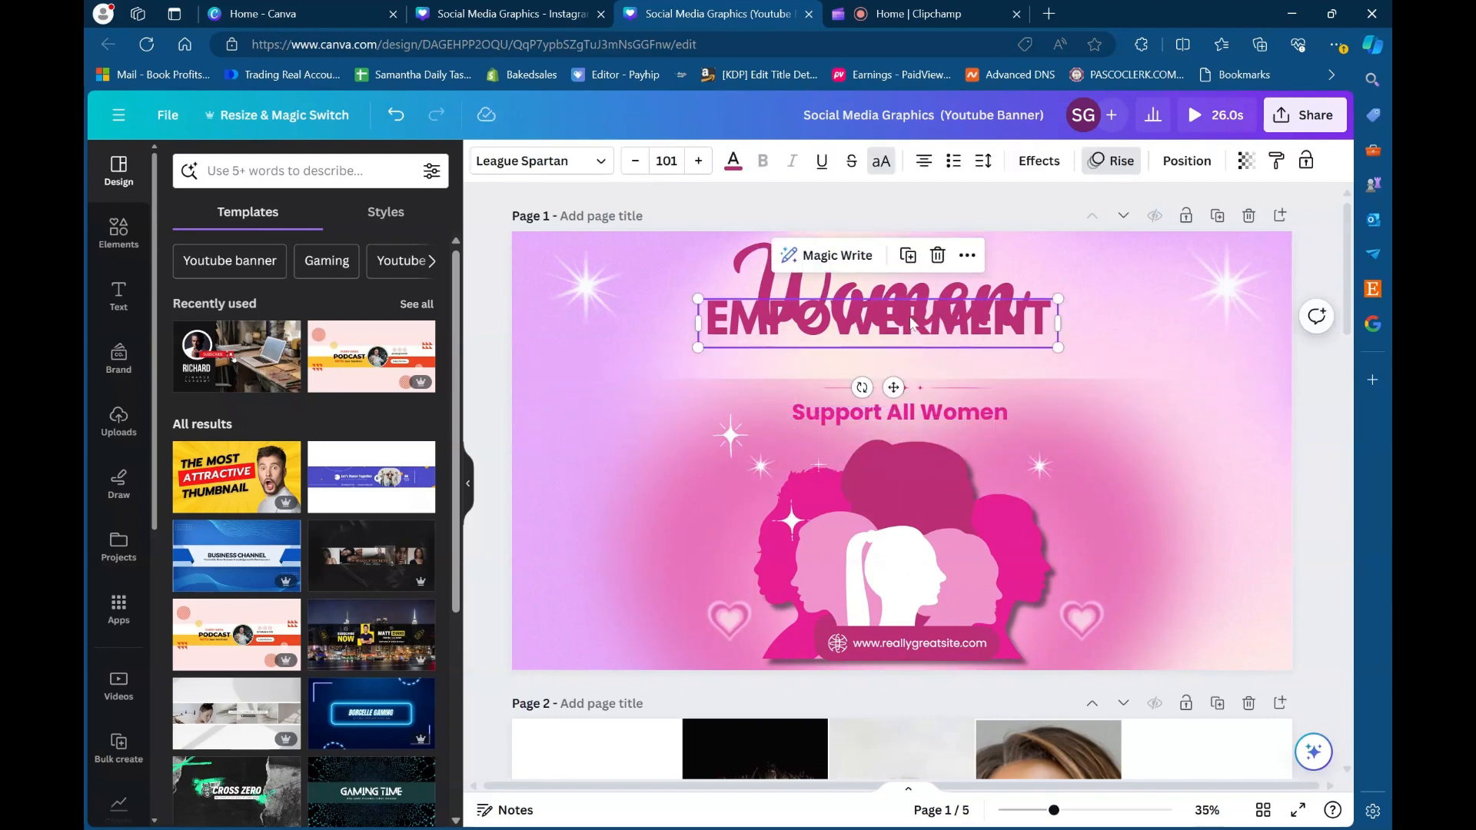
pyautogui.moveTo(907, 323); pyautogui.dragTo(907, 356)
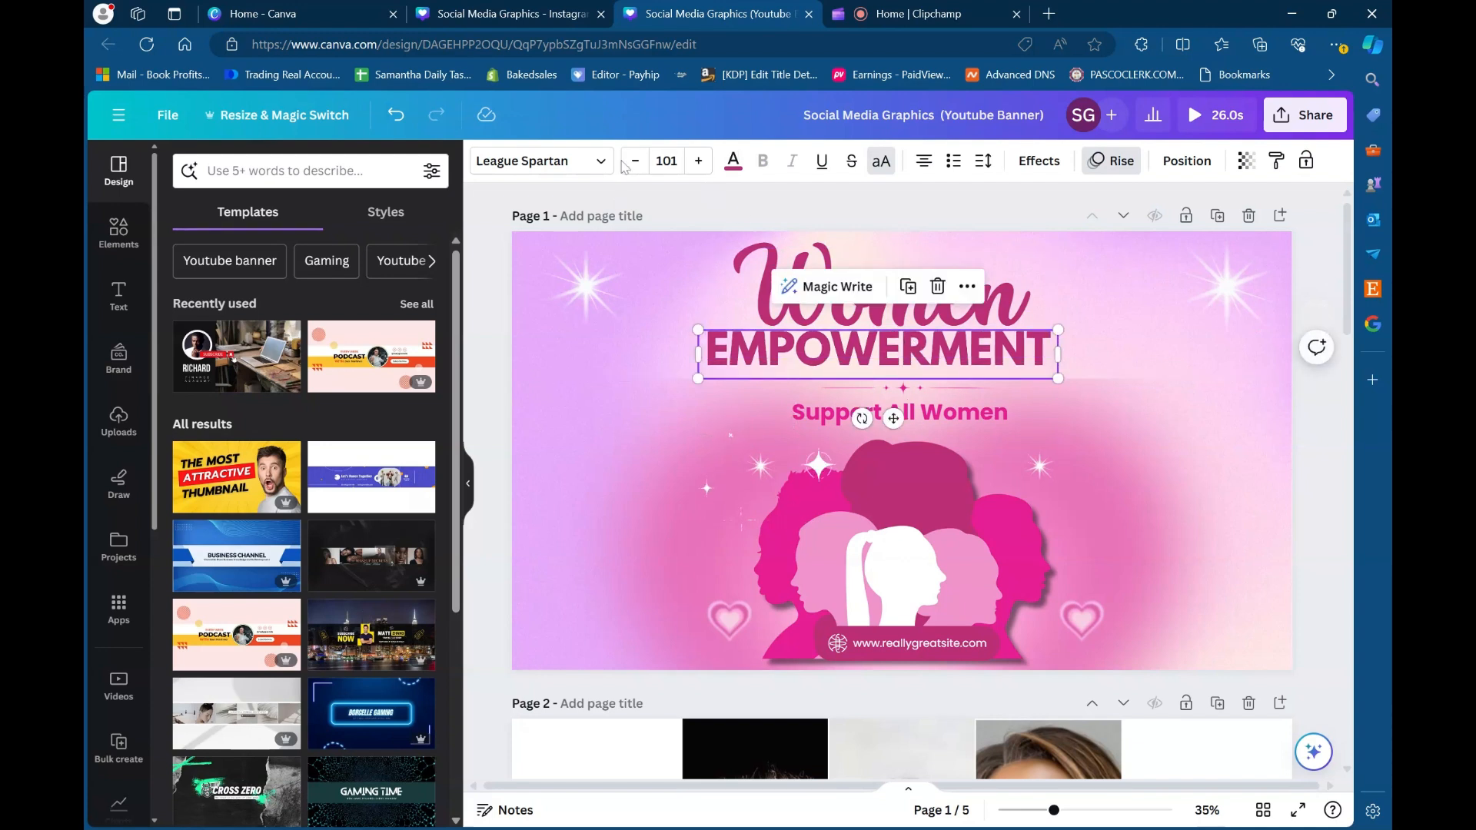
# - Set "EMPOWERMENT" to font size 105, widen its letter spacing, and extend its text box to centre it on one line
pyautogui.click(698, 160)
pyautogui.click(698, 160)
pyautogui.click(699, 160)
pyautogui.click(698, 161)
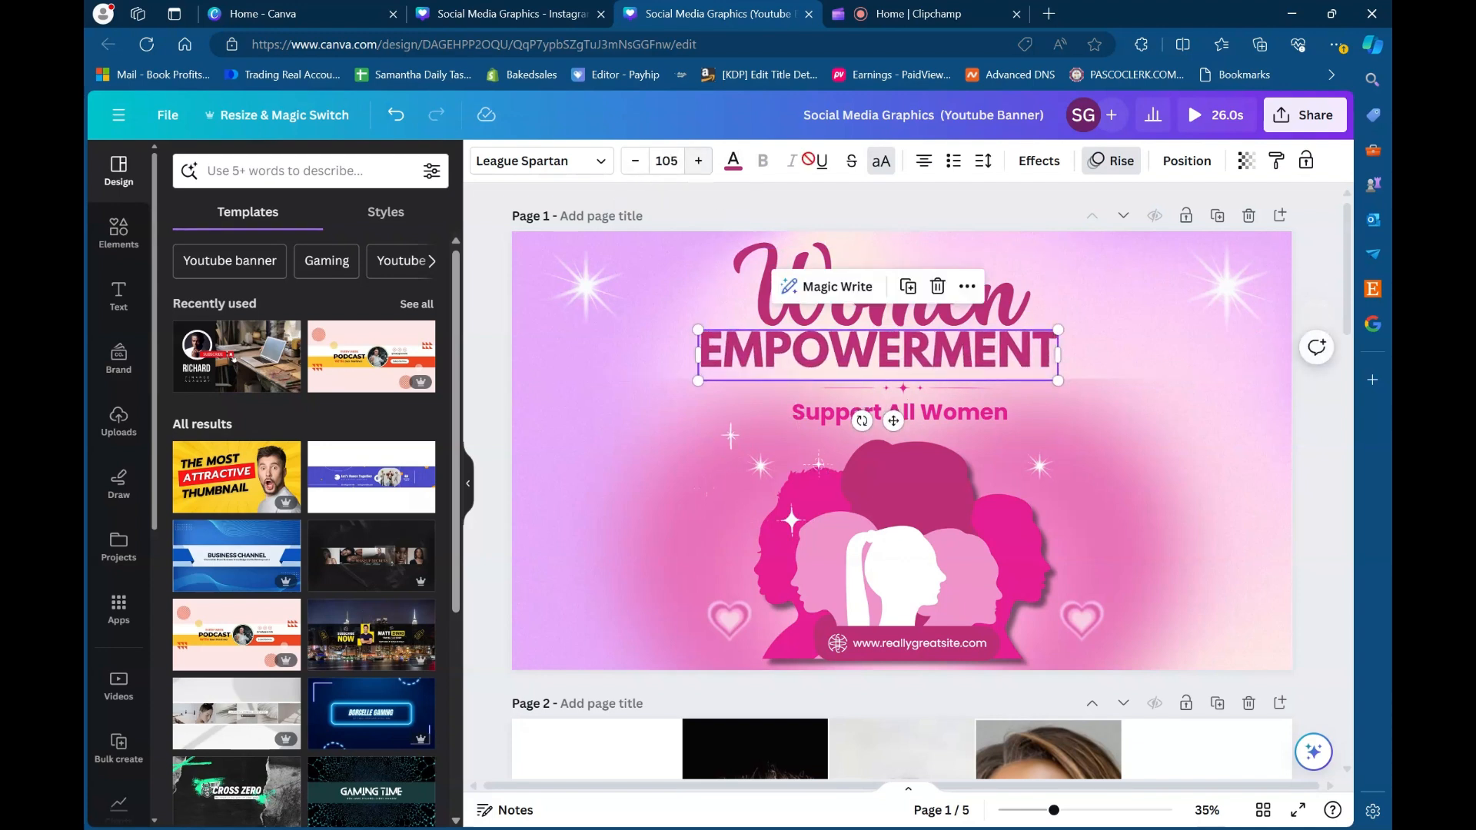
pyautogui.click(984, 159)
pyautogui.moveTo(1025, 232); pyautogui.dragTo(1070, 232)
pyautogui.moveTo(1062, 378); pyautogui.dragTo(1190, 379)
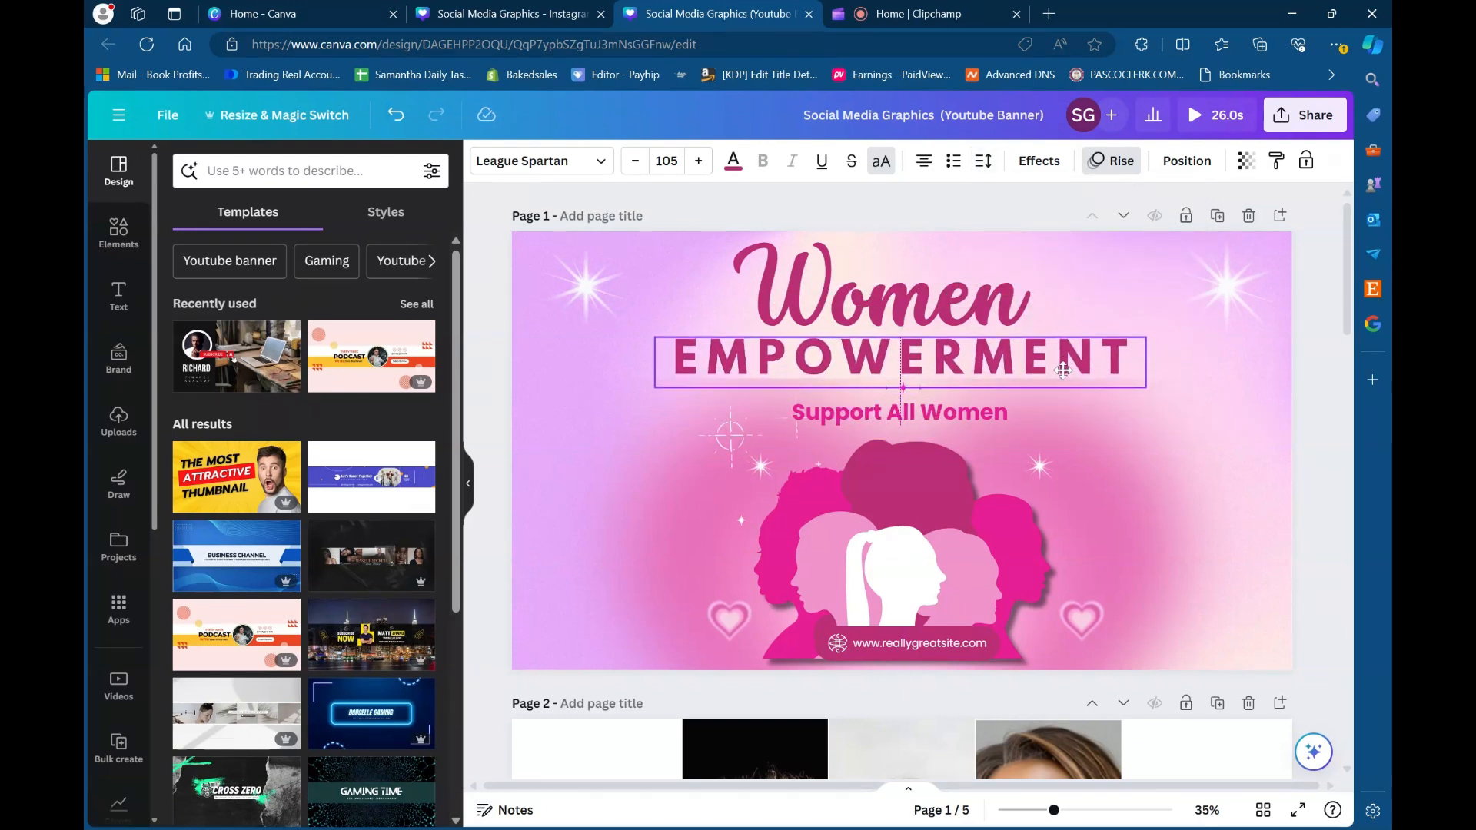
# - Set the "Women" heading's letter spacing to 229, widen its text box to fit one line, and centre it above "EMPOWERMENT"
pyautogui.click(1008, 292)
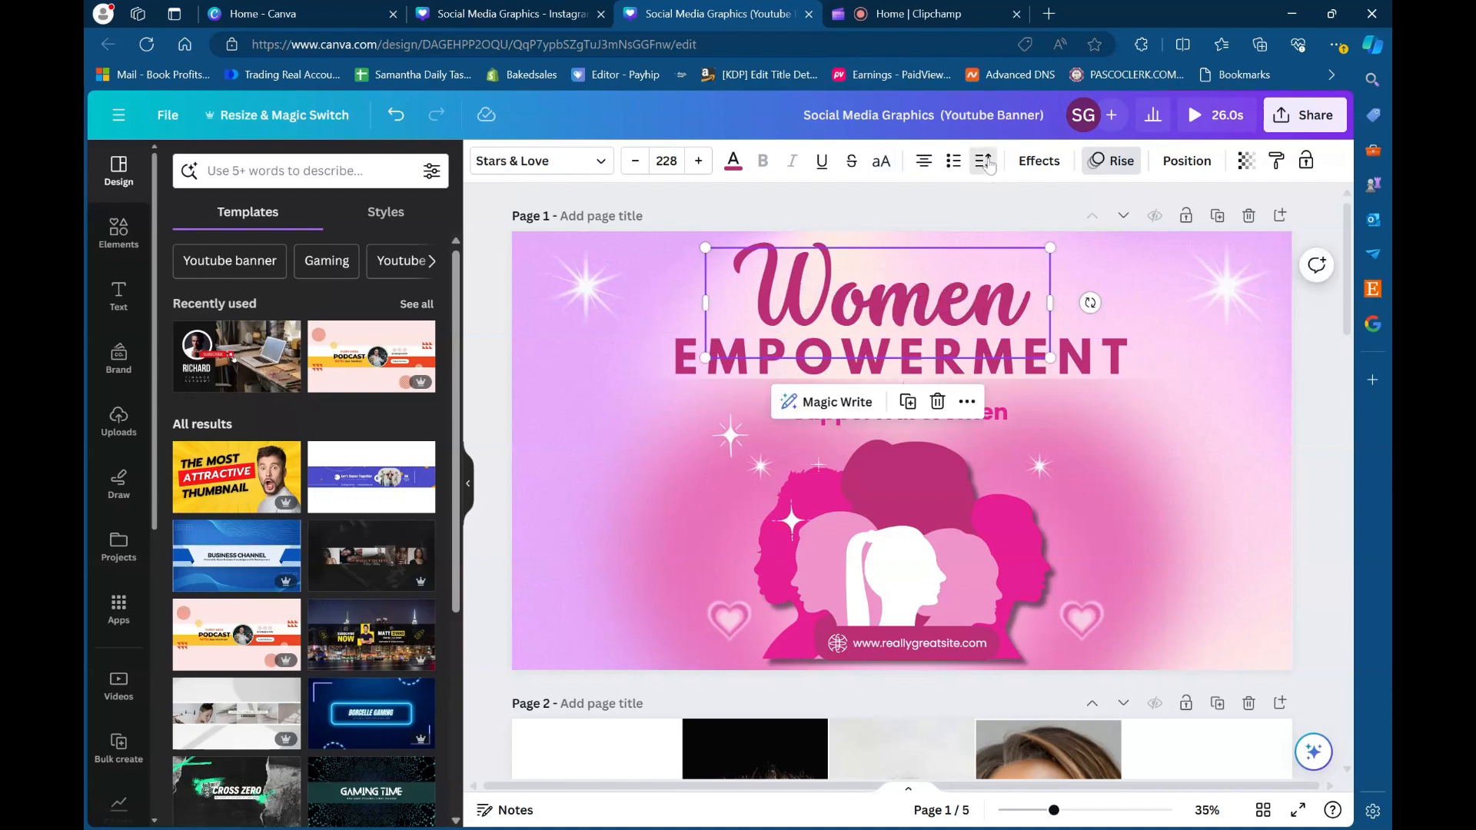
pyautogui.click(984, 161)
pyautogui.moveTo(1024, 232); pyautogui.dragTo(1073, 234)
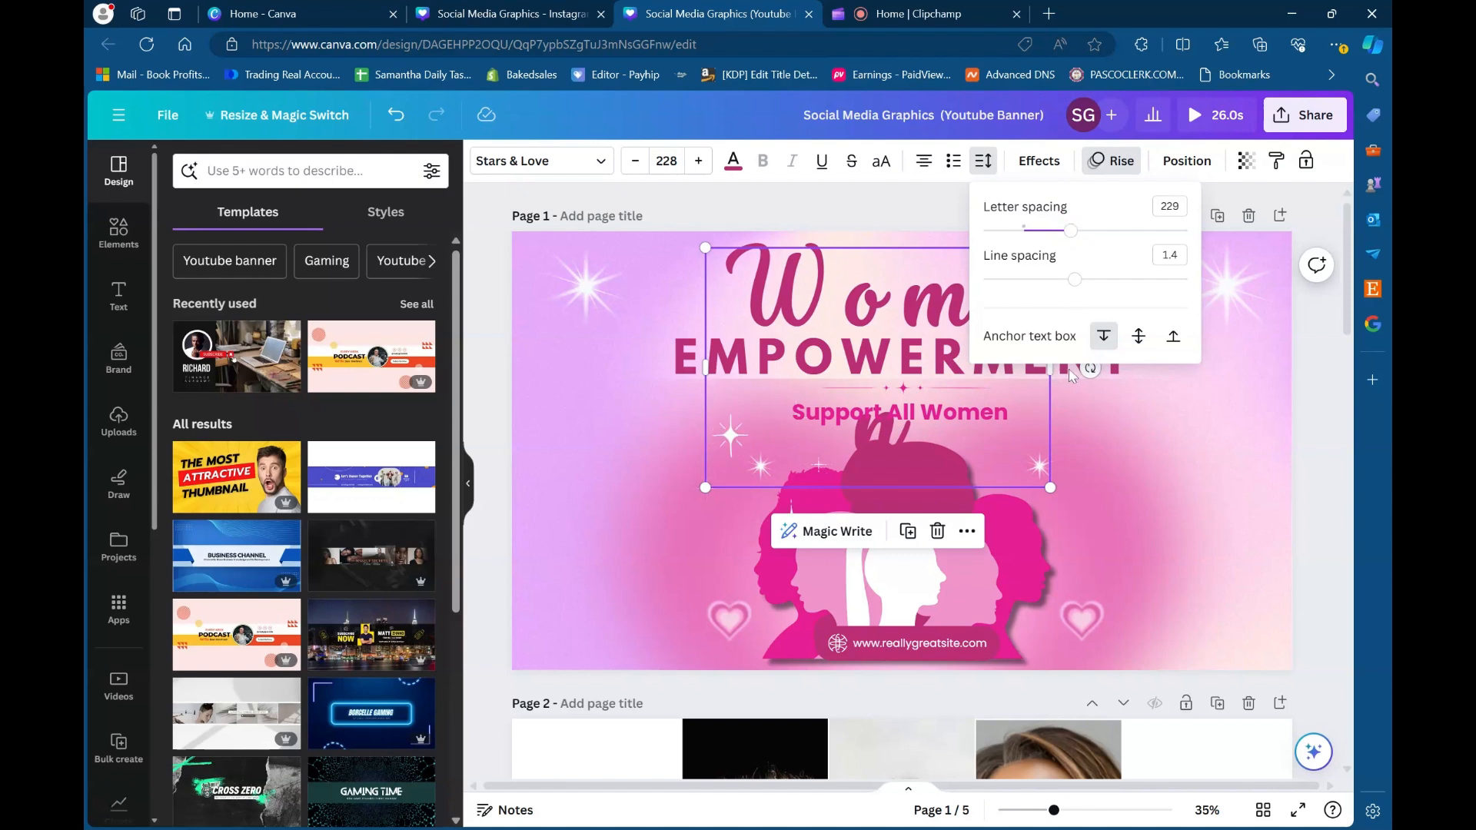
pyautogui.click(1062, 396)
pyautogui.click(1007, 314)
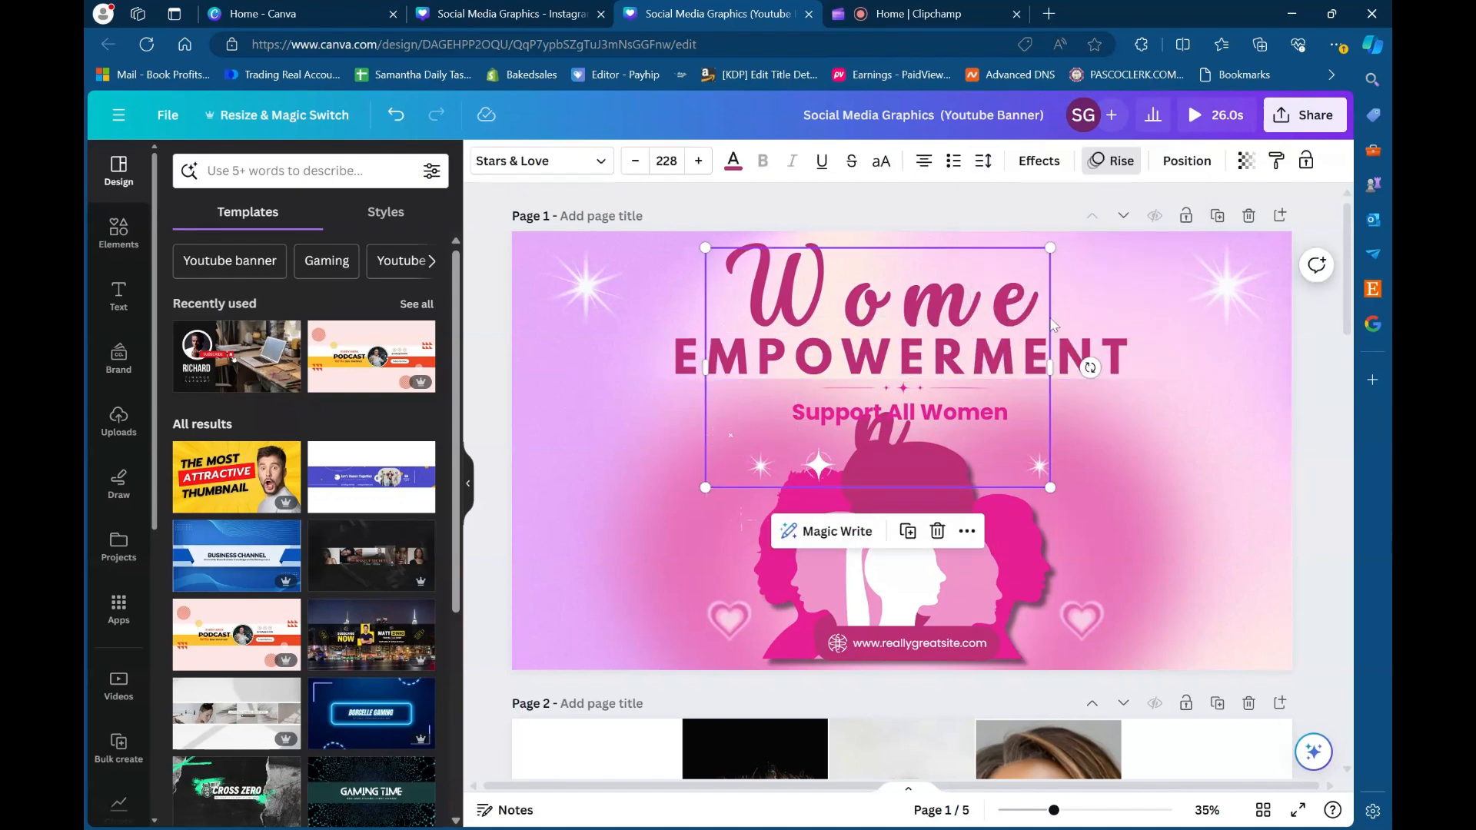
pyautogui.moveTo(1052, 321); pyautogui.dragTo(1061, 313)
pyautogui.moveTo(1058, 367); pyautogui.dragTo(1131, 338)
pyautogui.moveTo(998, 303); pyautogui.dragTo(975, 299)
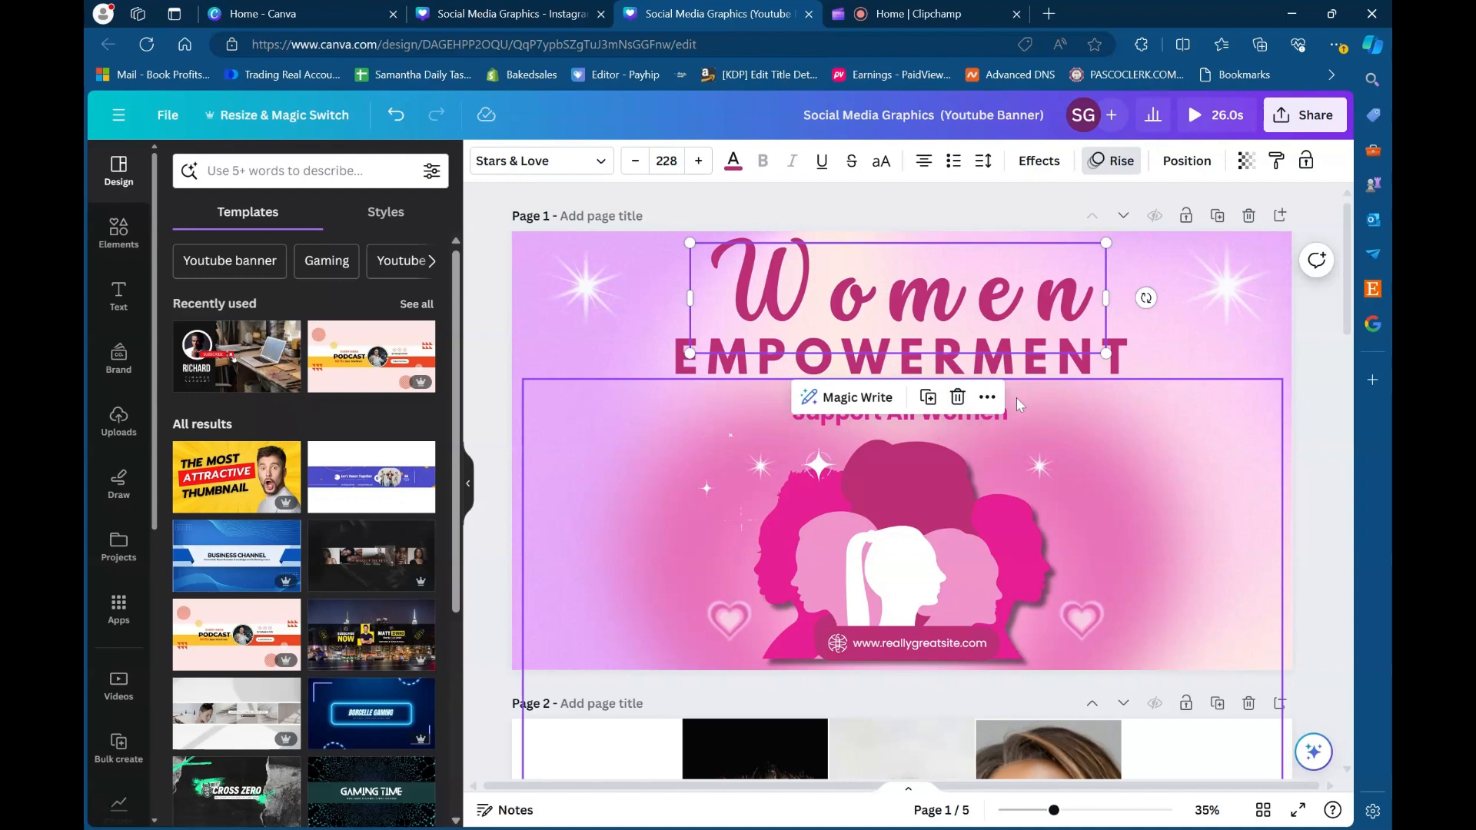
# - Extend the pink glow image up behind the headings and shift the women's silhouettes slightly down to the banner's lower edge
pyautogui.click(1074, 423)
pyautogui.moveTo(977, 382); pyautogui.dragTo(977, 257)
pyautogui.moveTo(934, 556); pyautogui.dragTo(939, 566)
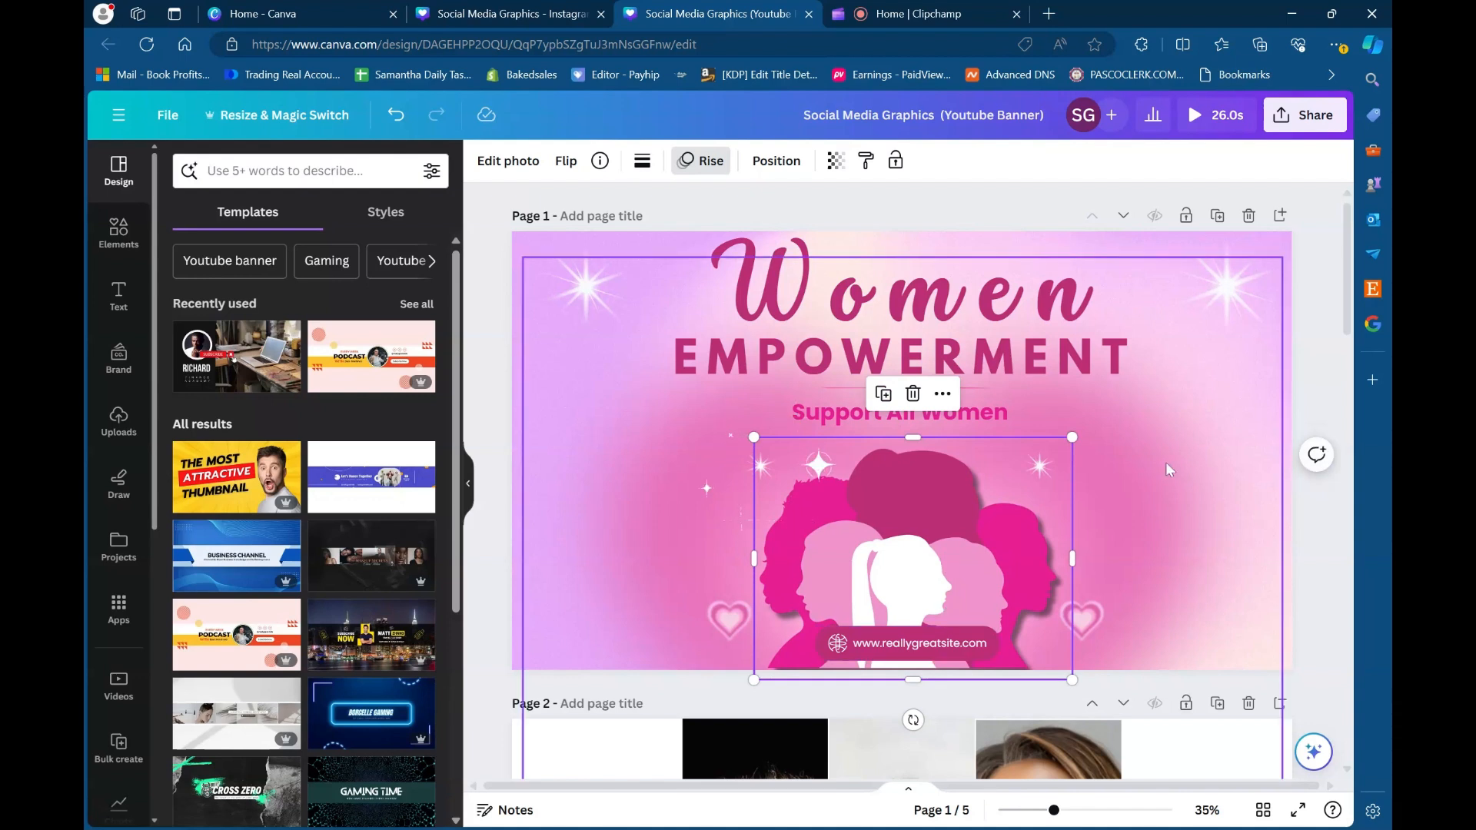
pyautogui.click(1307, 282)
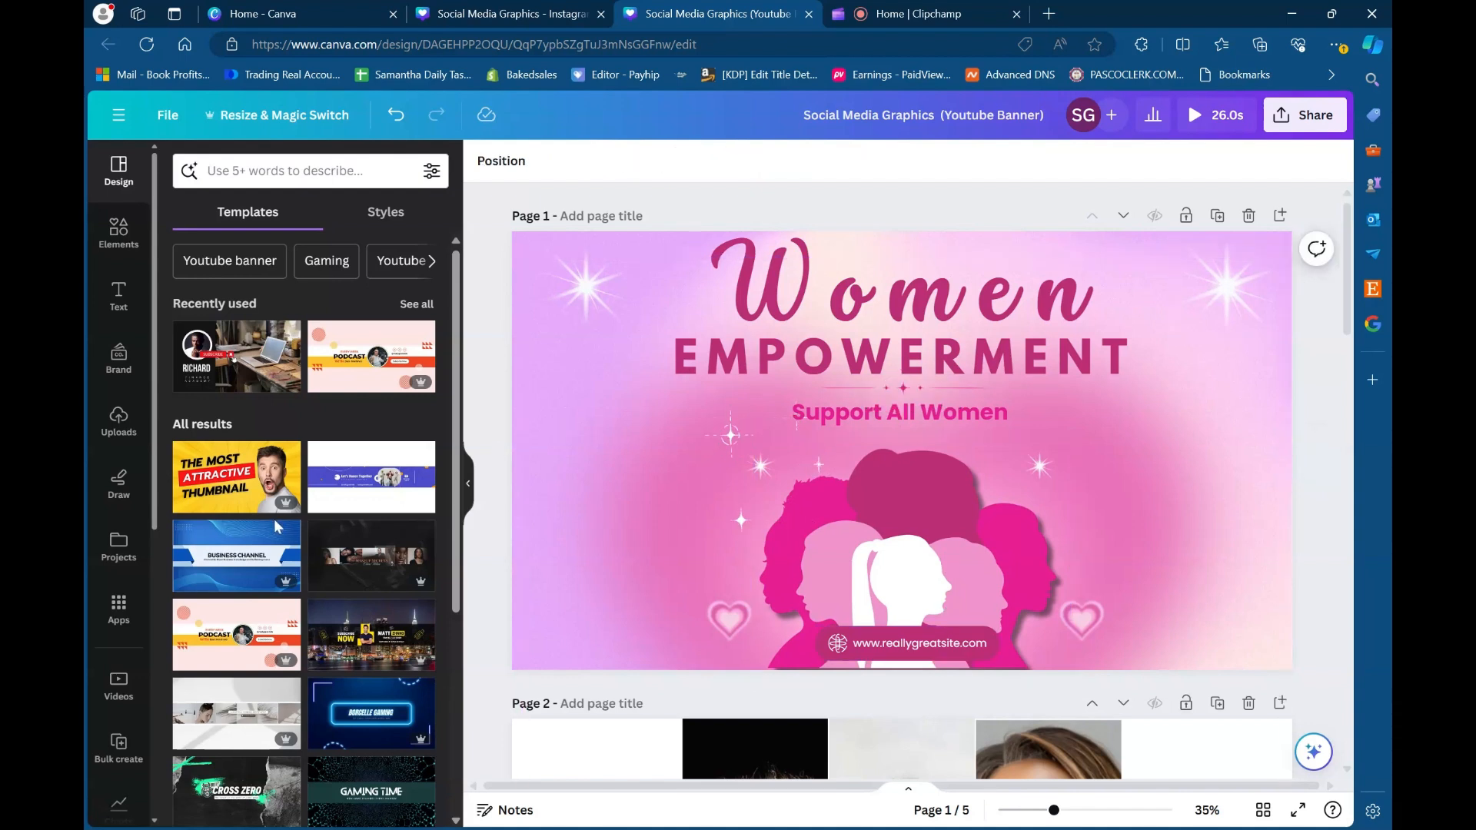